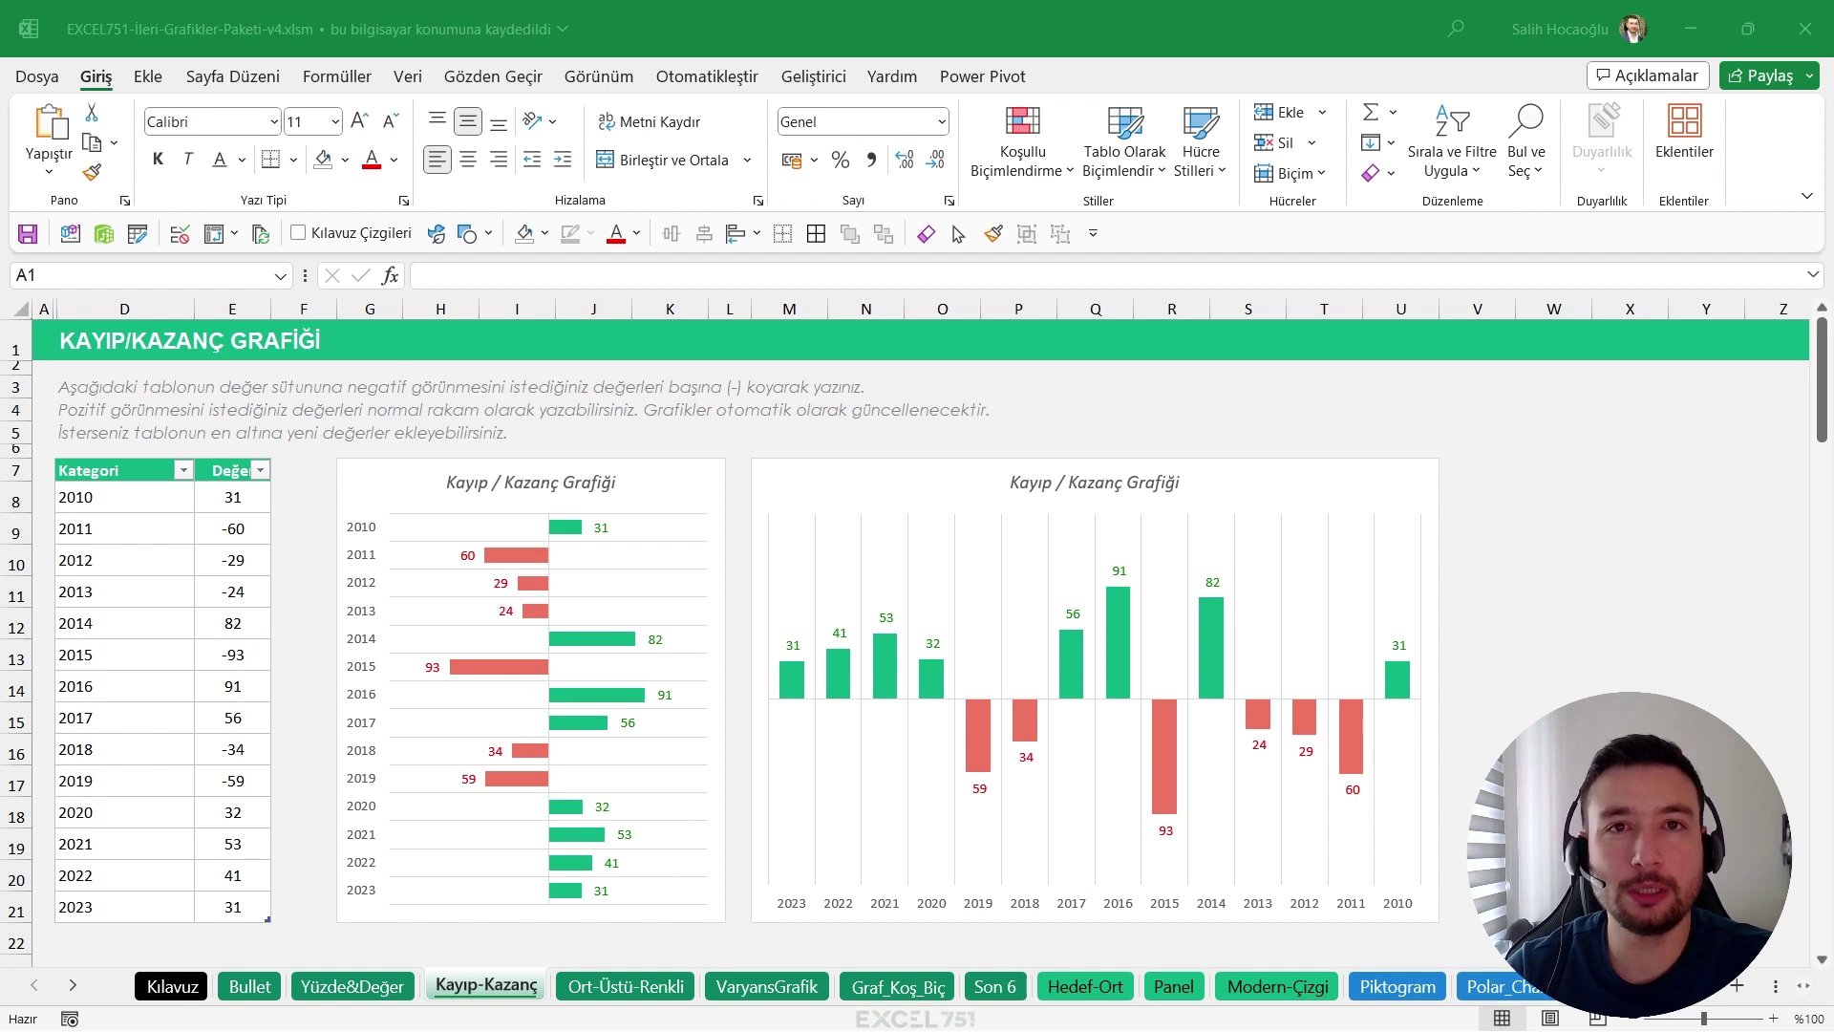
Enter -50 as the 2014 value in E12, then move to the Bullet sheet.
{"action": "left_click", "coordinate": [245, 625]}
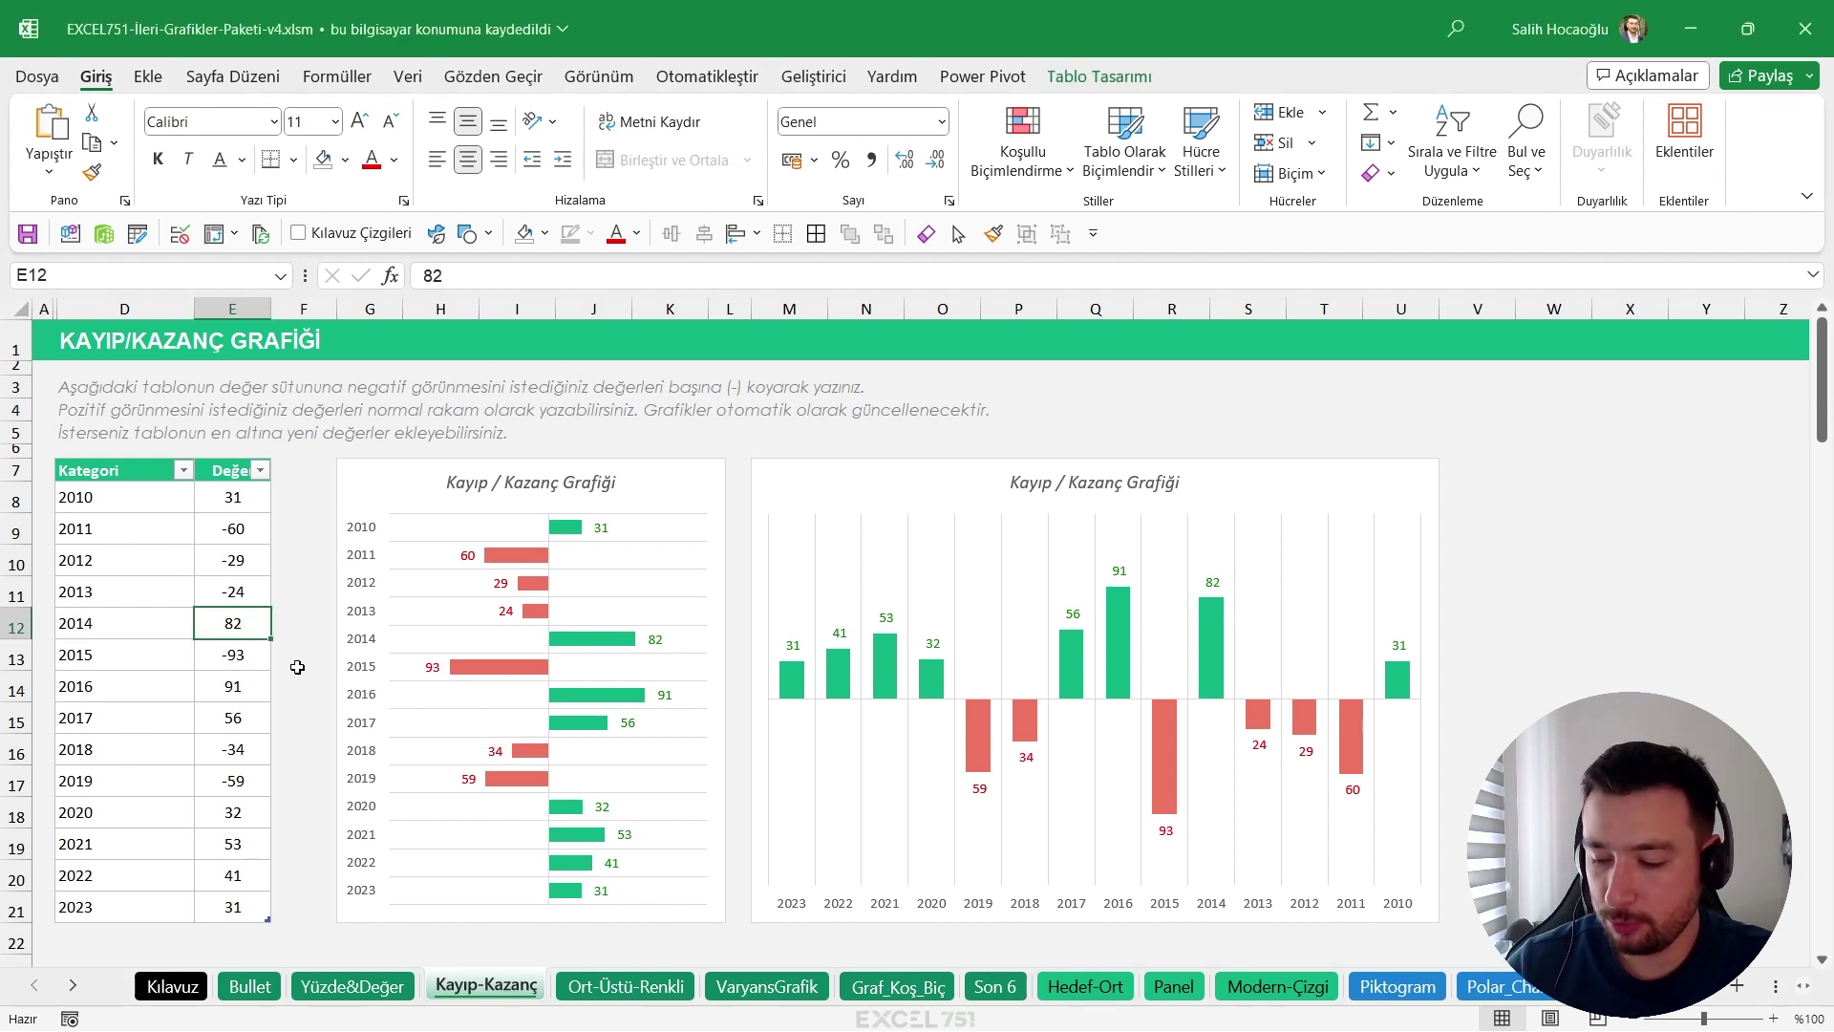
{"action": "type", "text": "-50"}
{"action": "key", "text": "Return"}
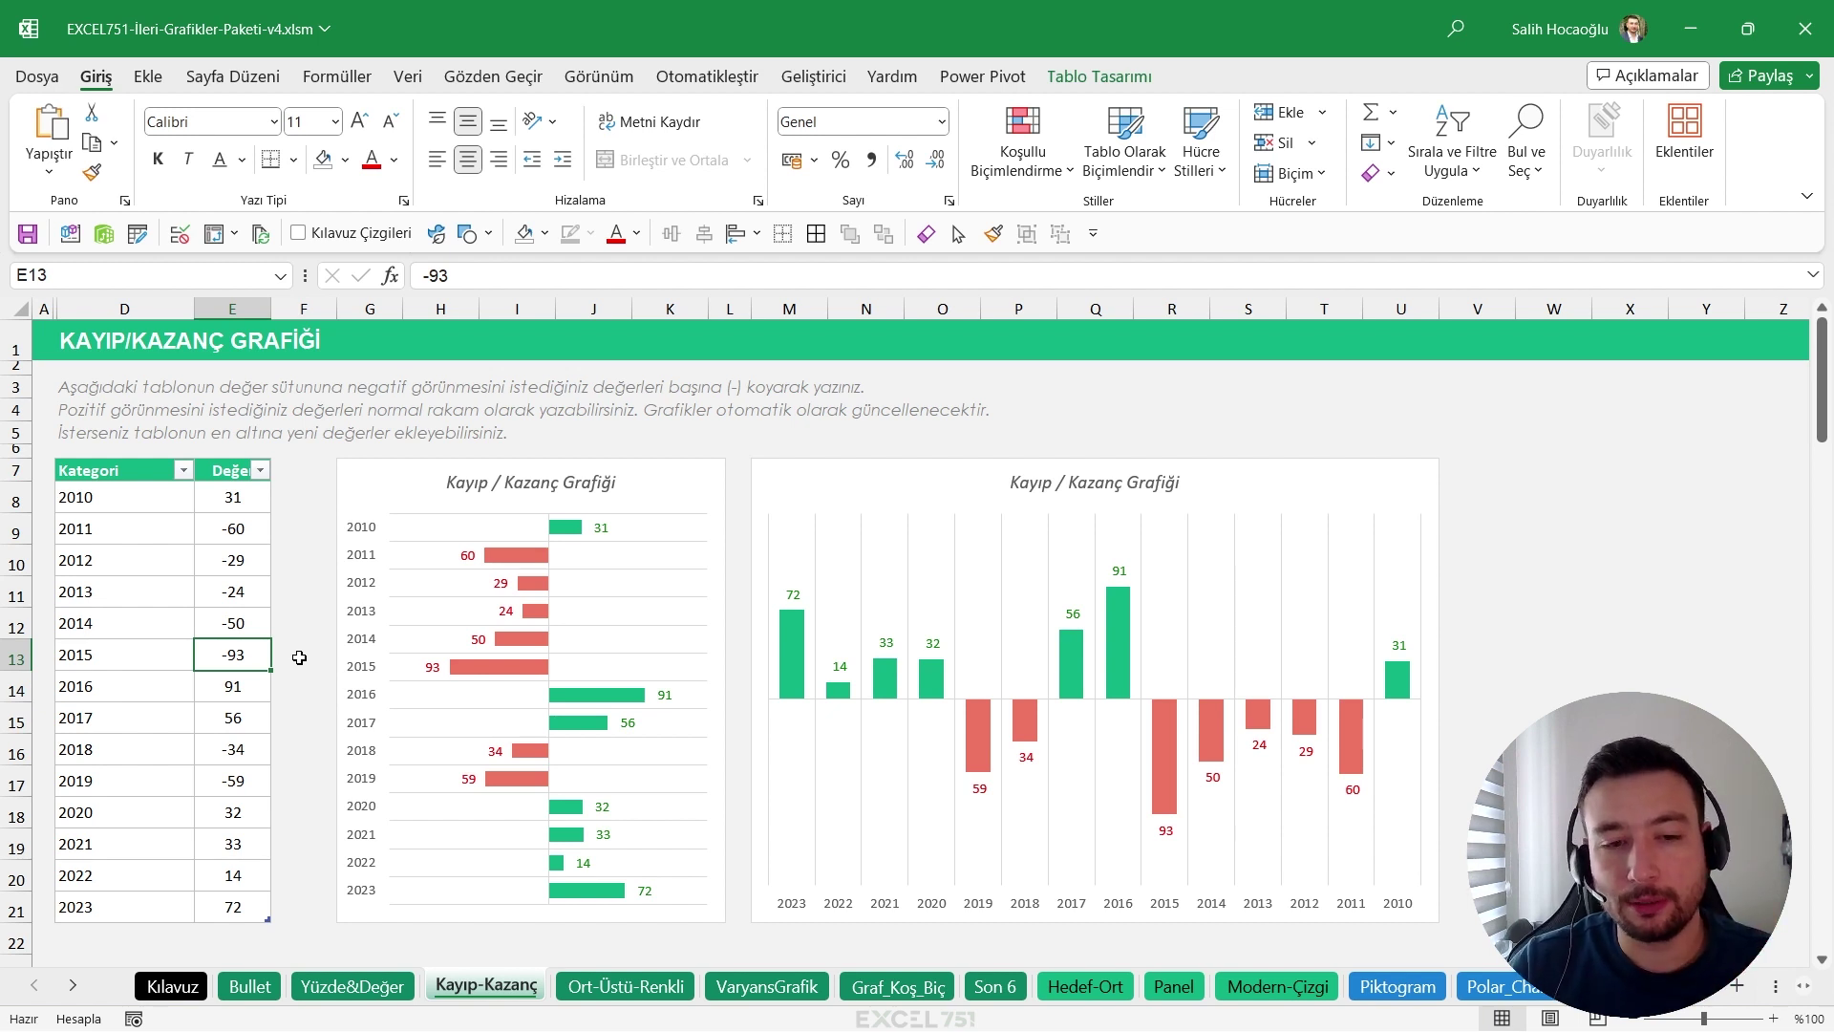
{"action": "key", "text": "ctrl+Page_Up"}
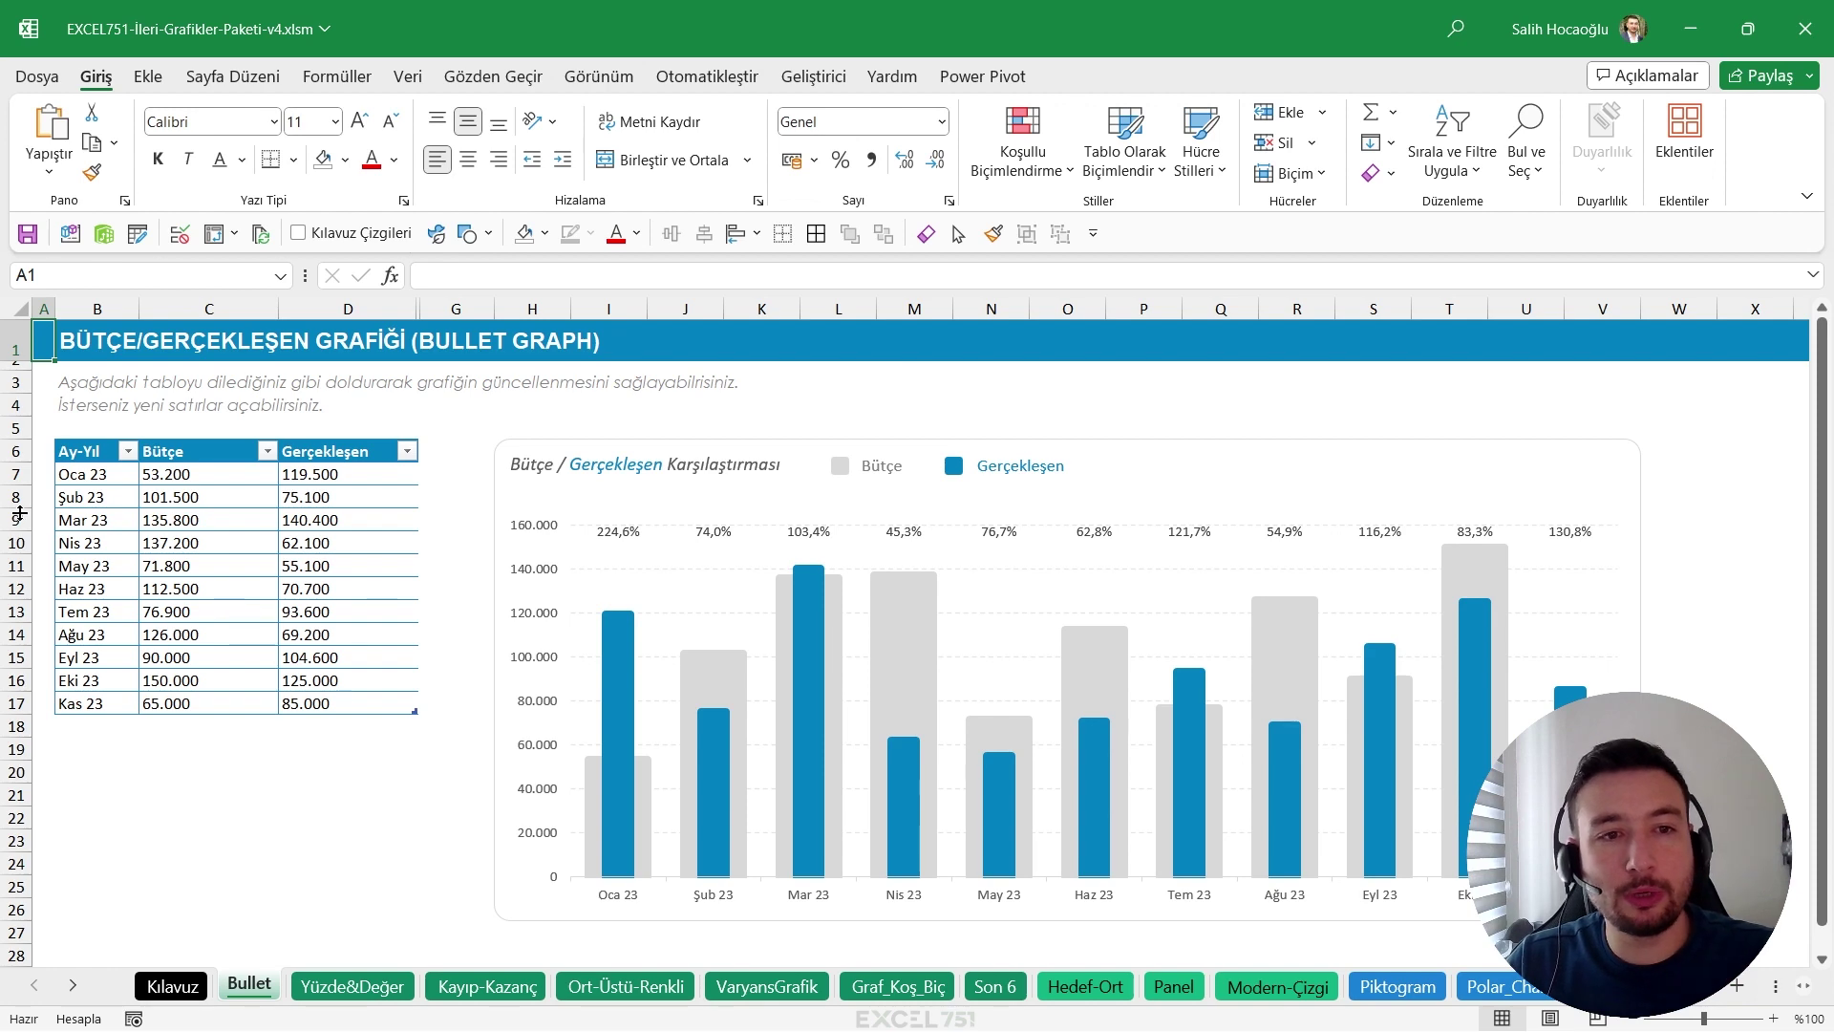
Select the Bullet budget table and its budget-versus-actual chart.
{"action": "left_click_drag", "start_coordinate": [92, 485], "coordinate": [382, 703]}
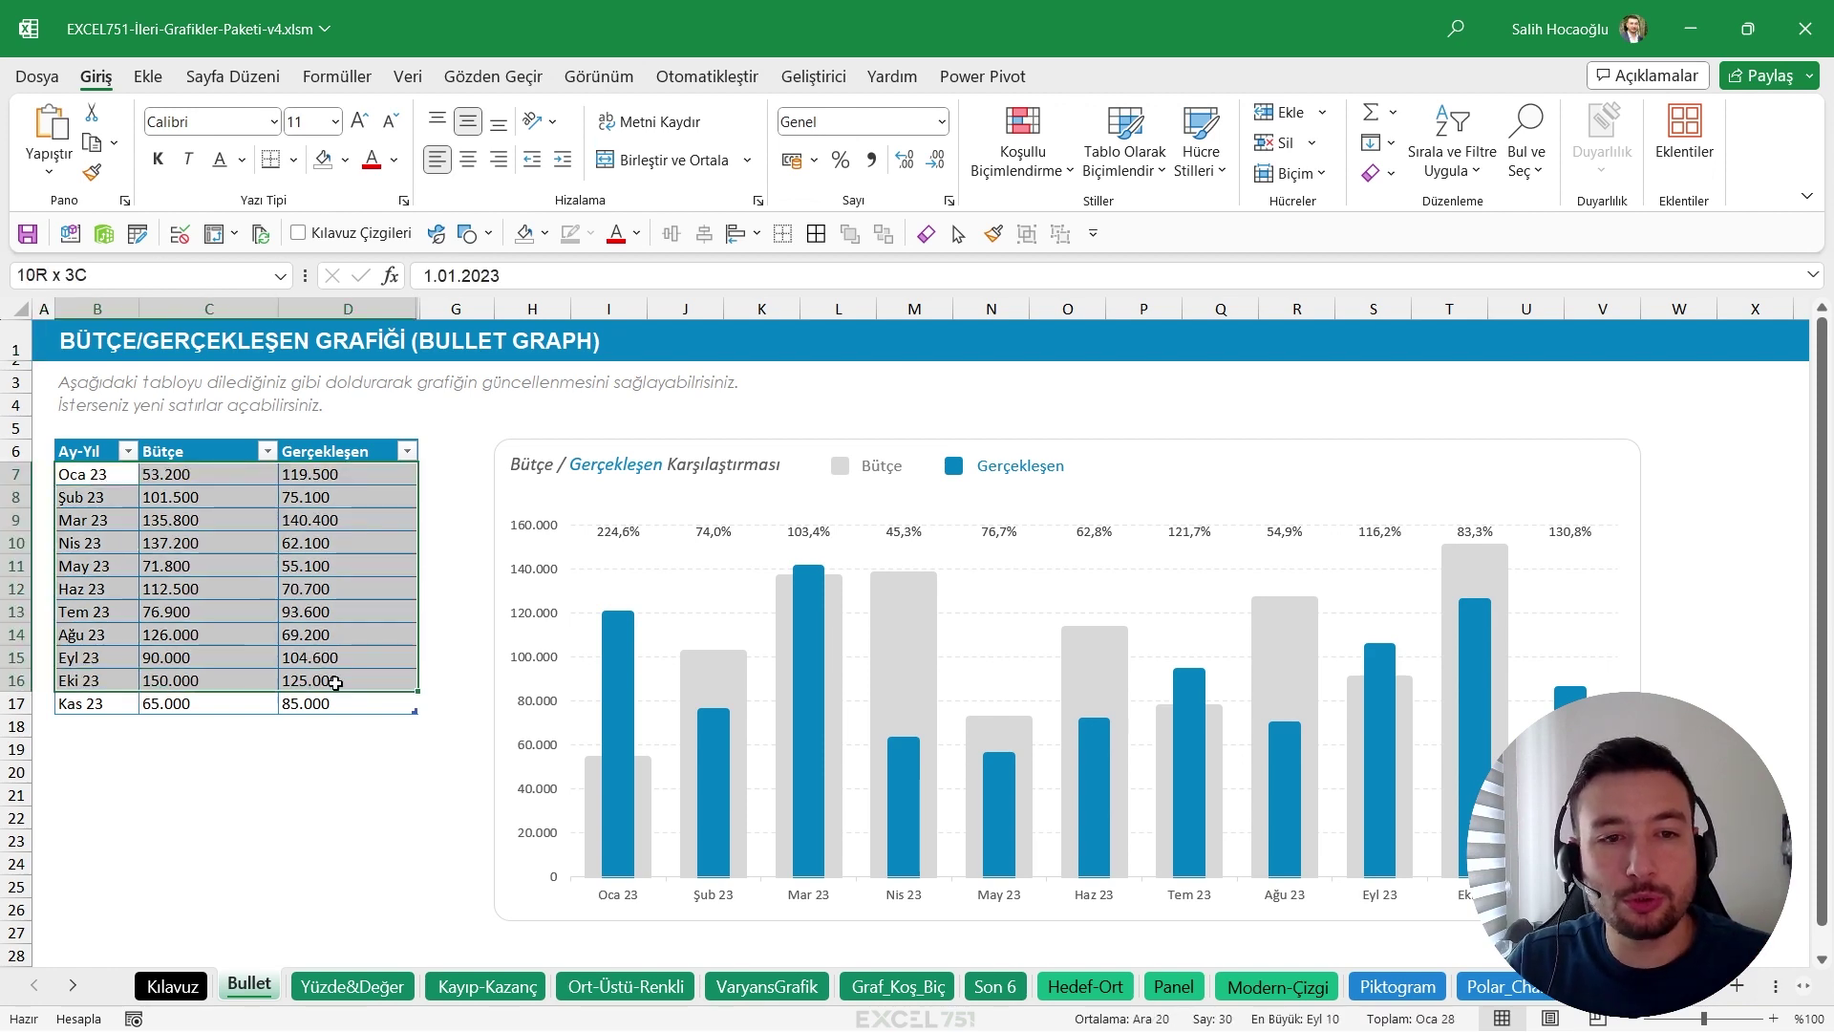
{"action": "left_click", "coordinate": [725, 495]}
{"action": "left_click", "coordinate": [319, 772]}
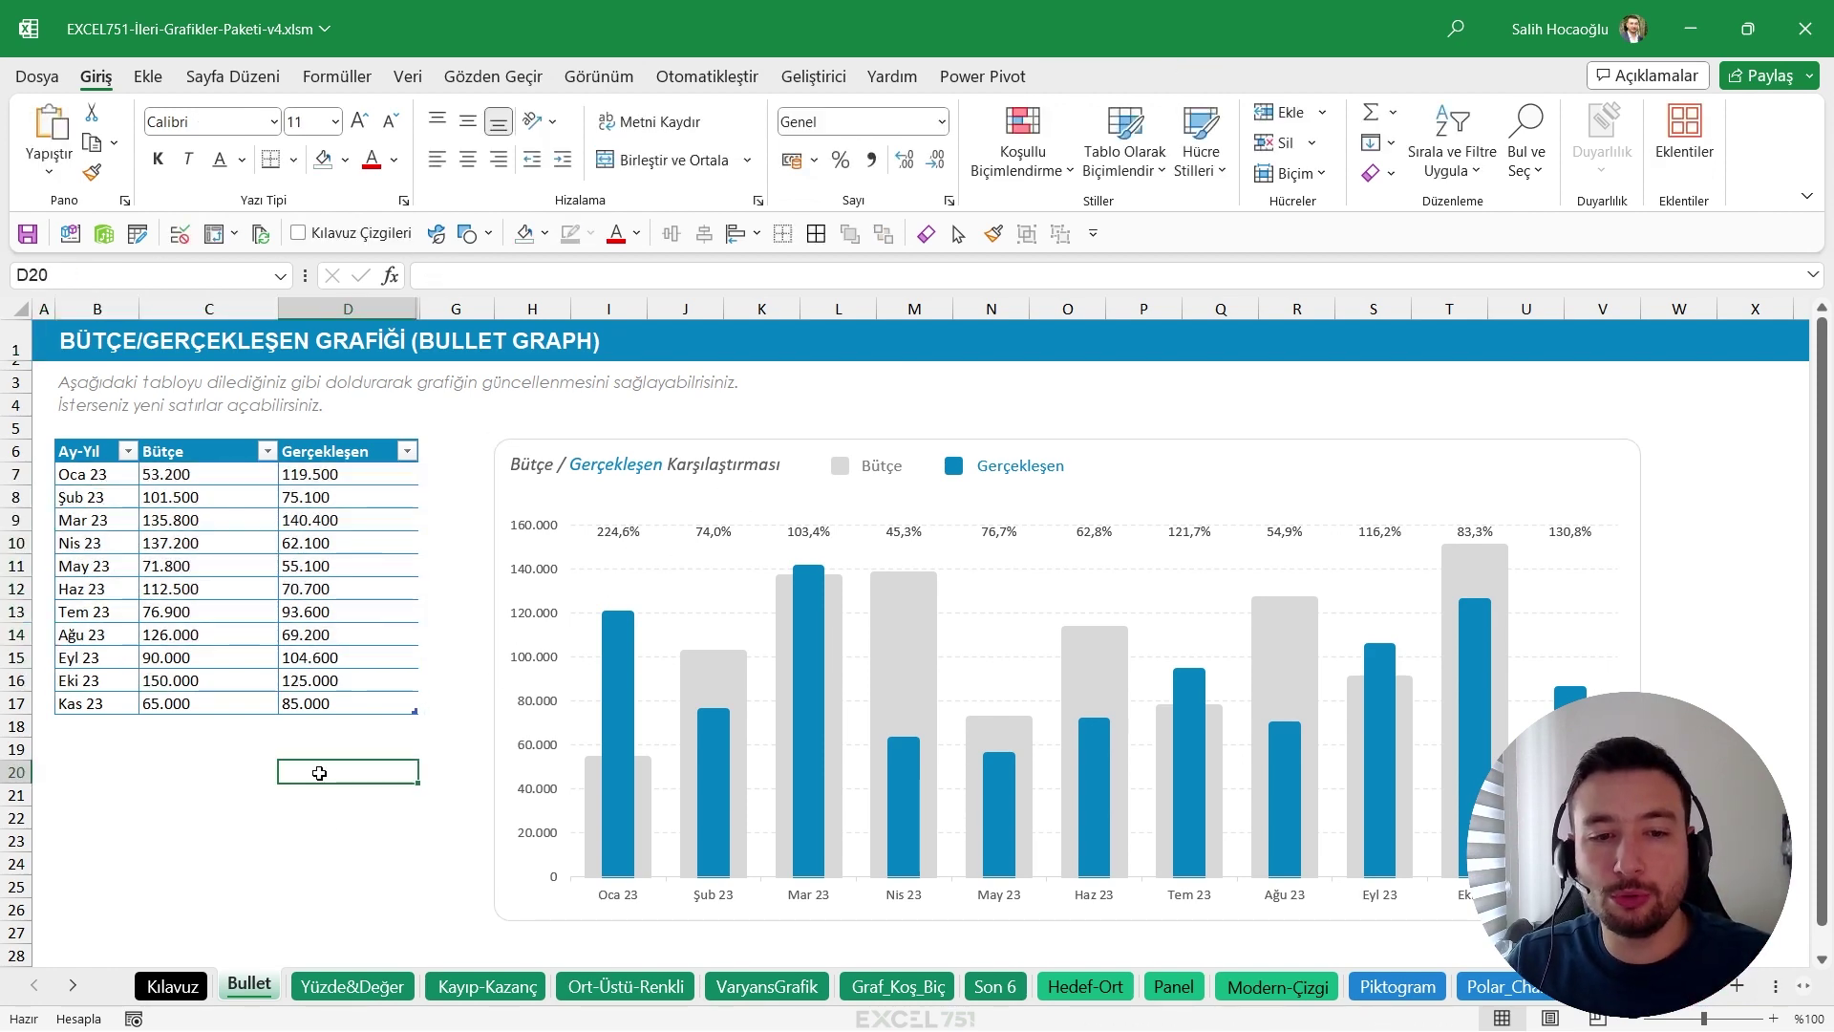
Cycle through the chart sheets from Yüzde&Değer to Piktogram, ending on Hız_Göstergesi.
{"action": "key", "text": "ctrl+Page_Down"}
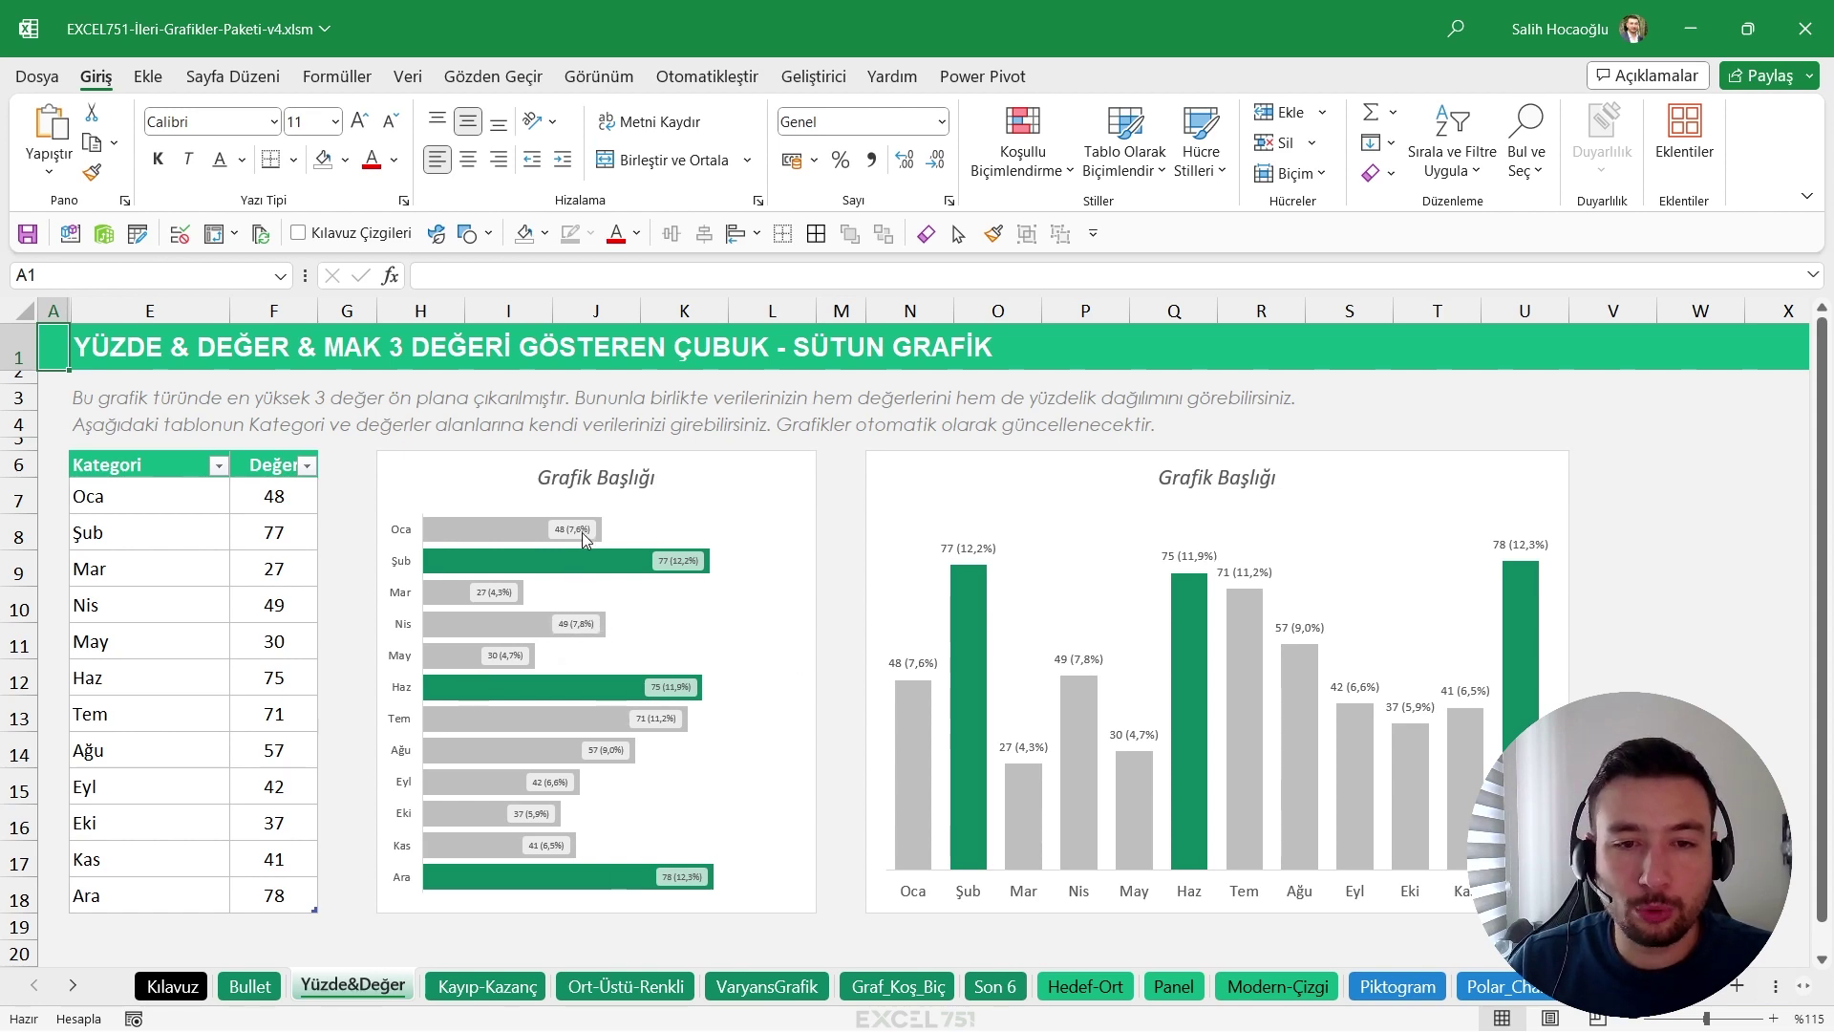
{"action": "left_click", "coordinate": [625, 985]}
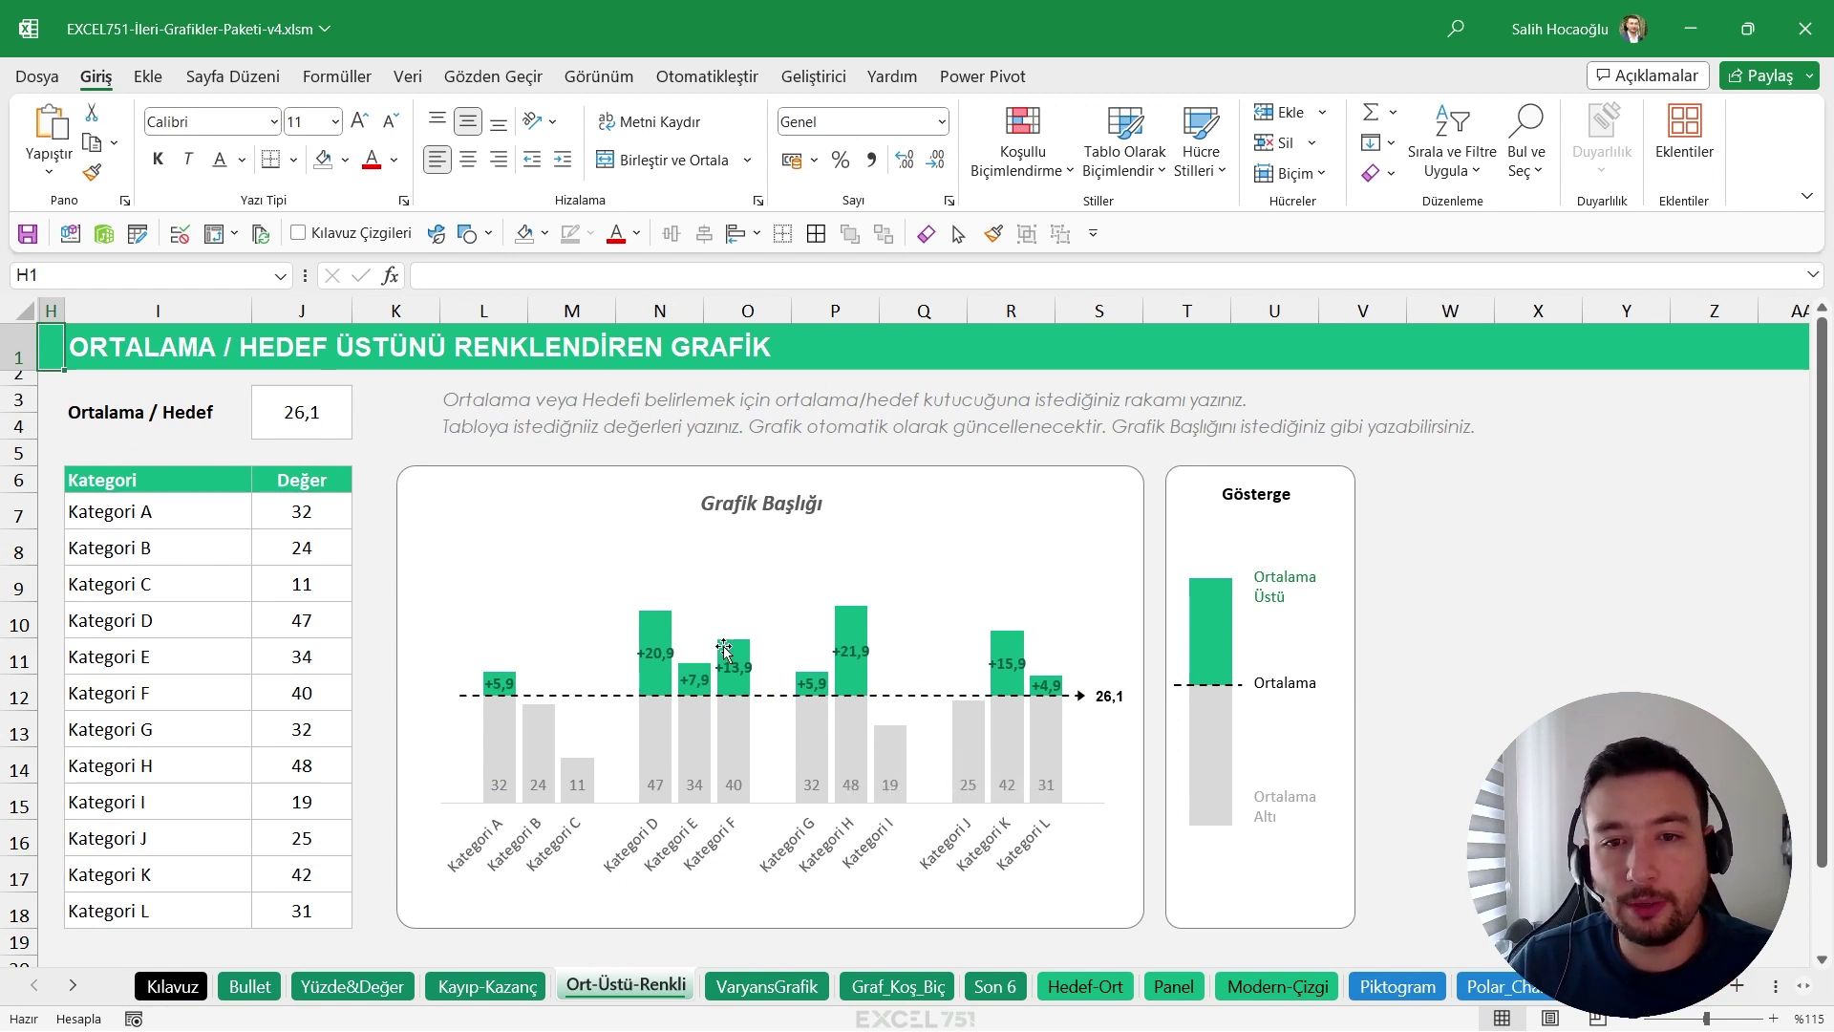
{"action": "key", "text": "ctrl+Page_Down"}
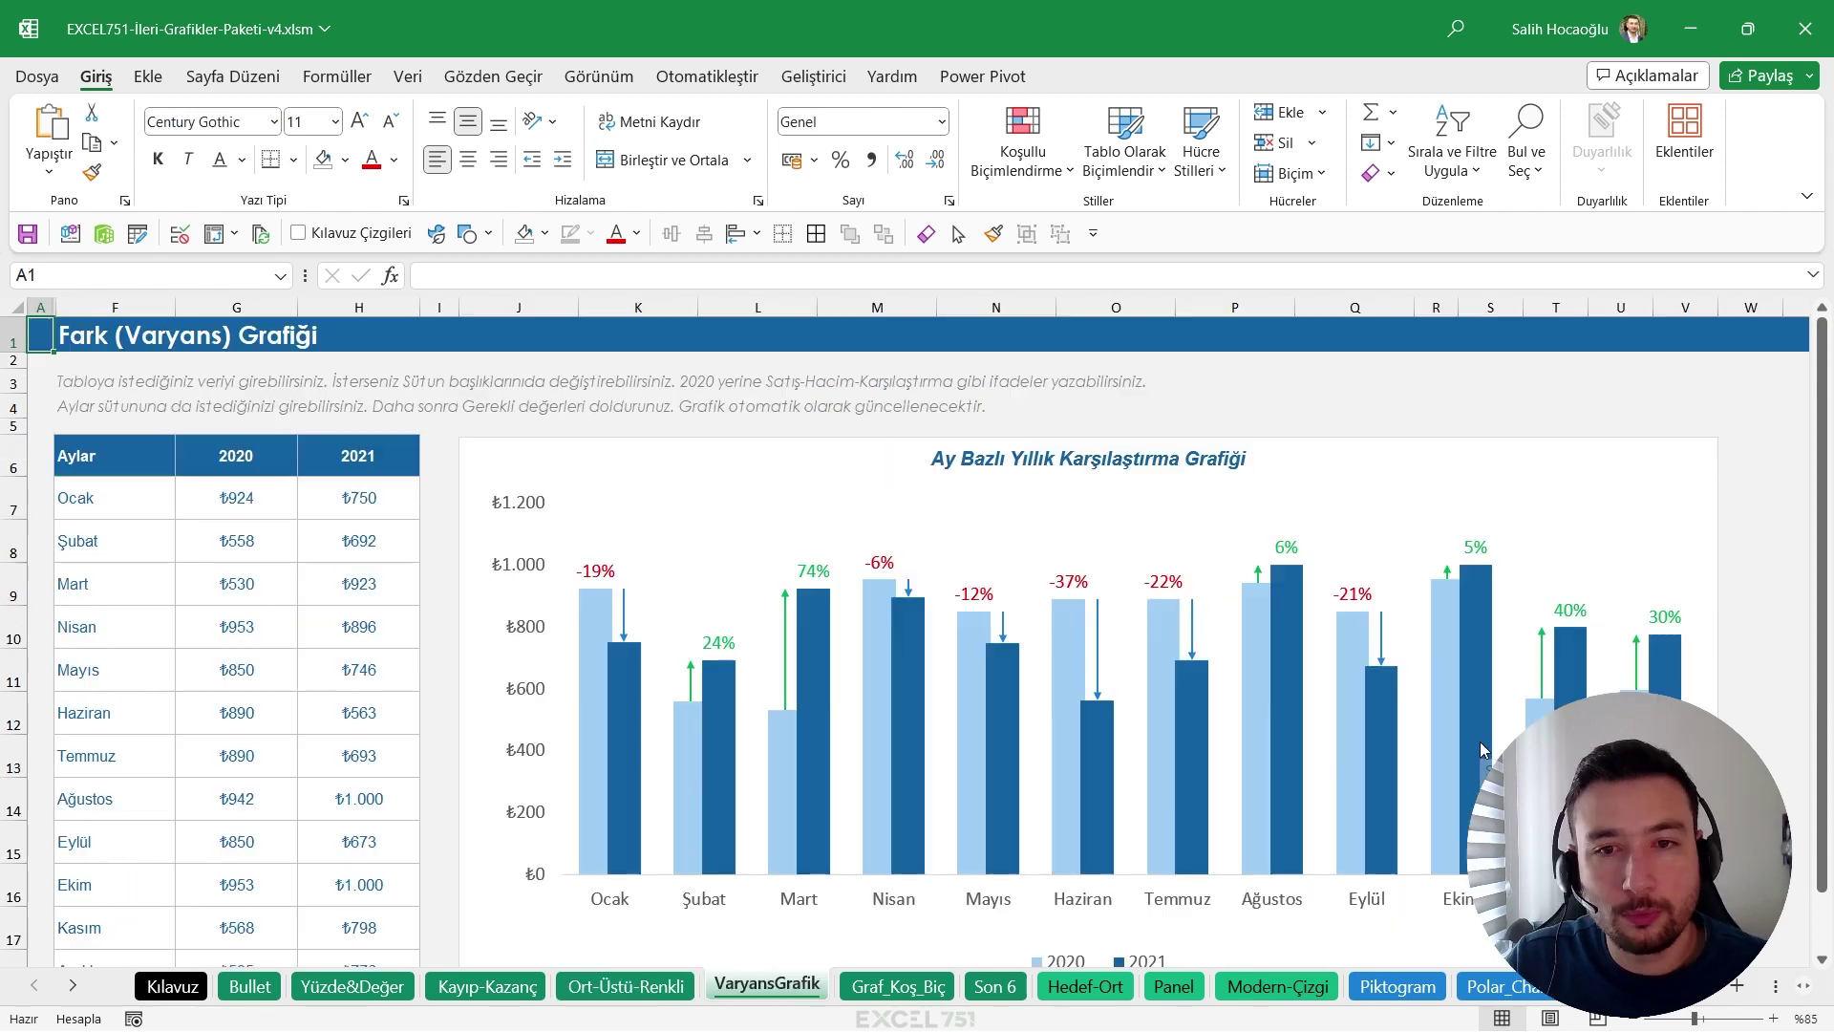
{"action": "key", "text": "ctrl+Page_Down"}
{"action": "key", "text": "ctrl+Page_Down"}
{"action": "key", "text": "ctrl+Page_Down"}
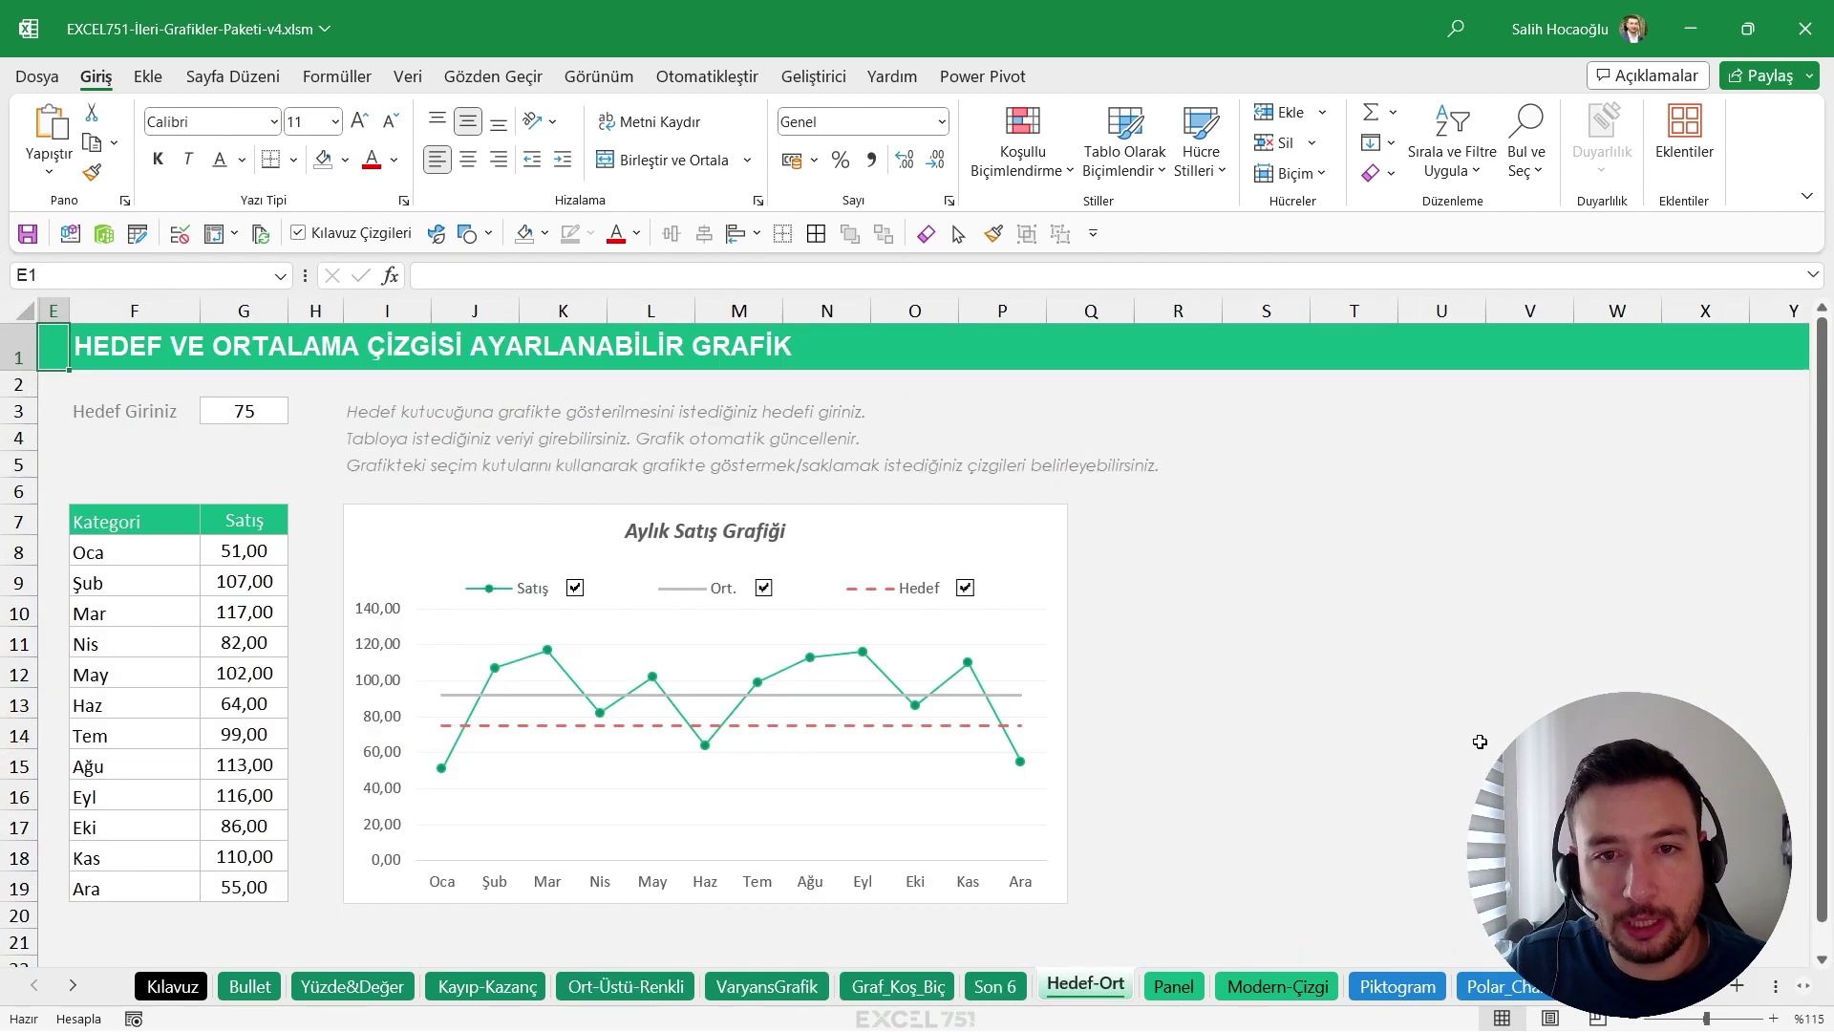
{"action": "key", "text": "ctrl+Page_Down"}
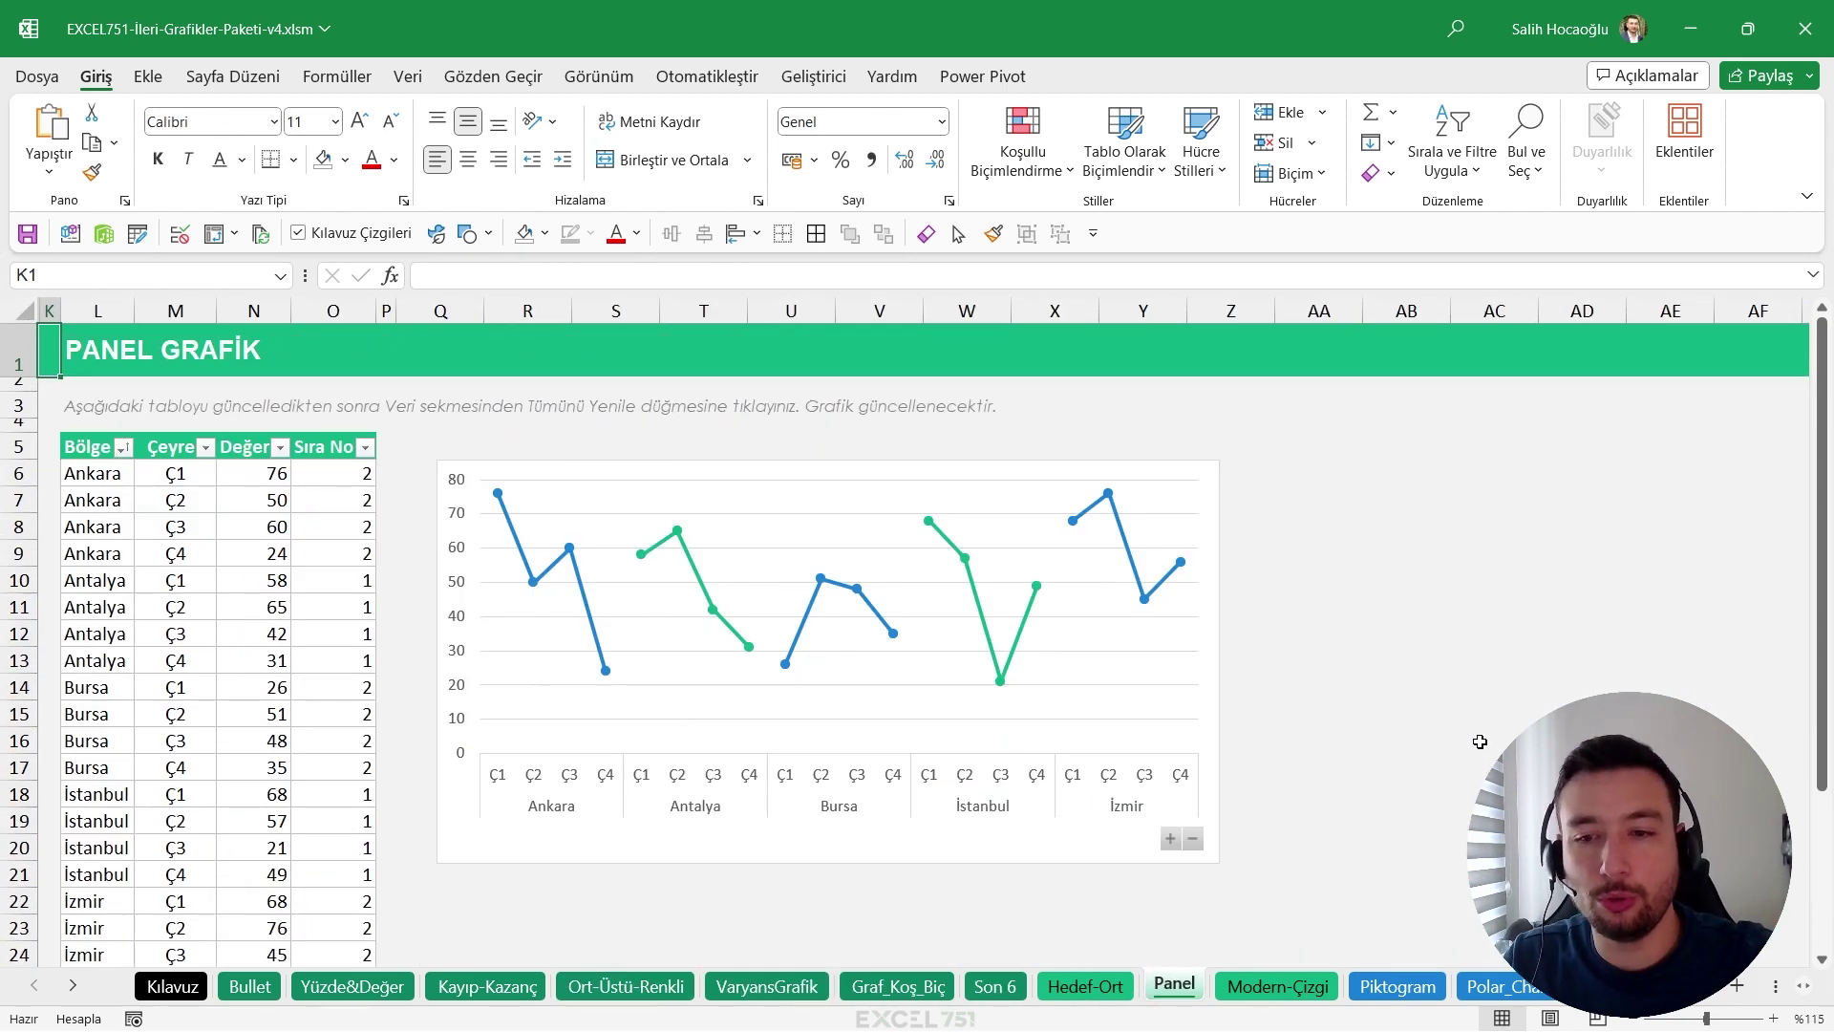
{"action": "key", "text": "ctrl+Page_Down"}
{"action": "key", "text": "ctrl+Page_Down"}
{"action": "key", "text": "ctrl+Page_Down"}
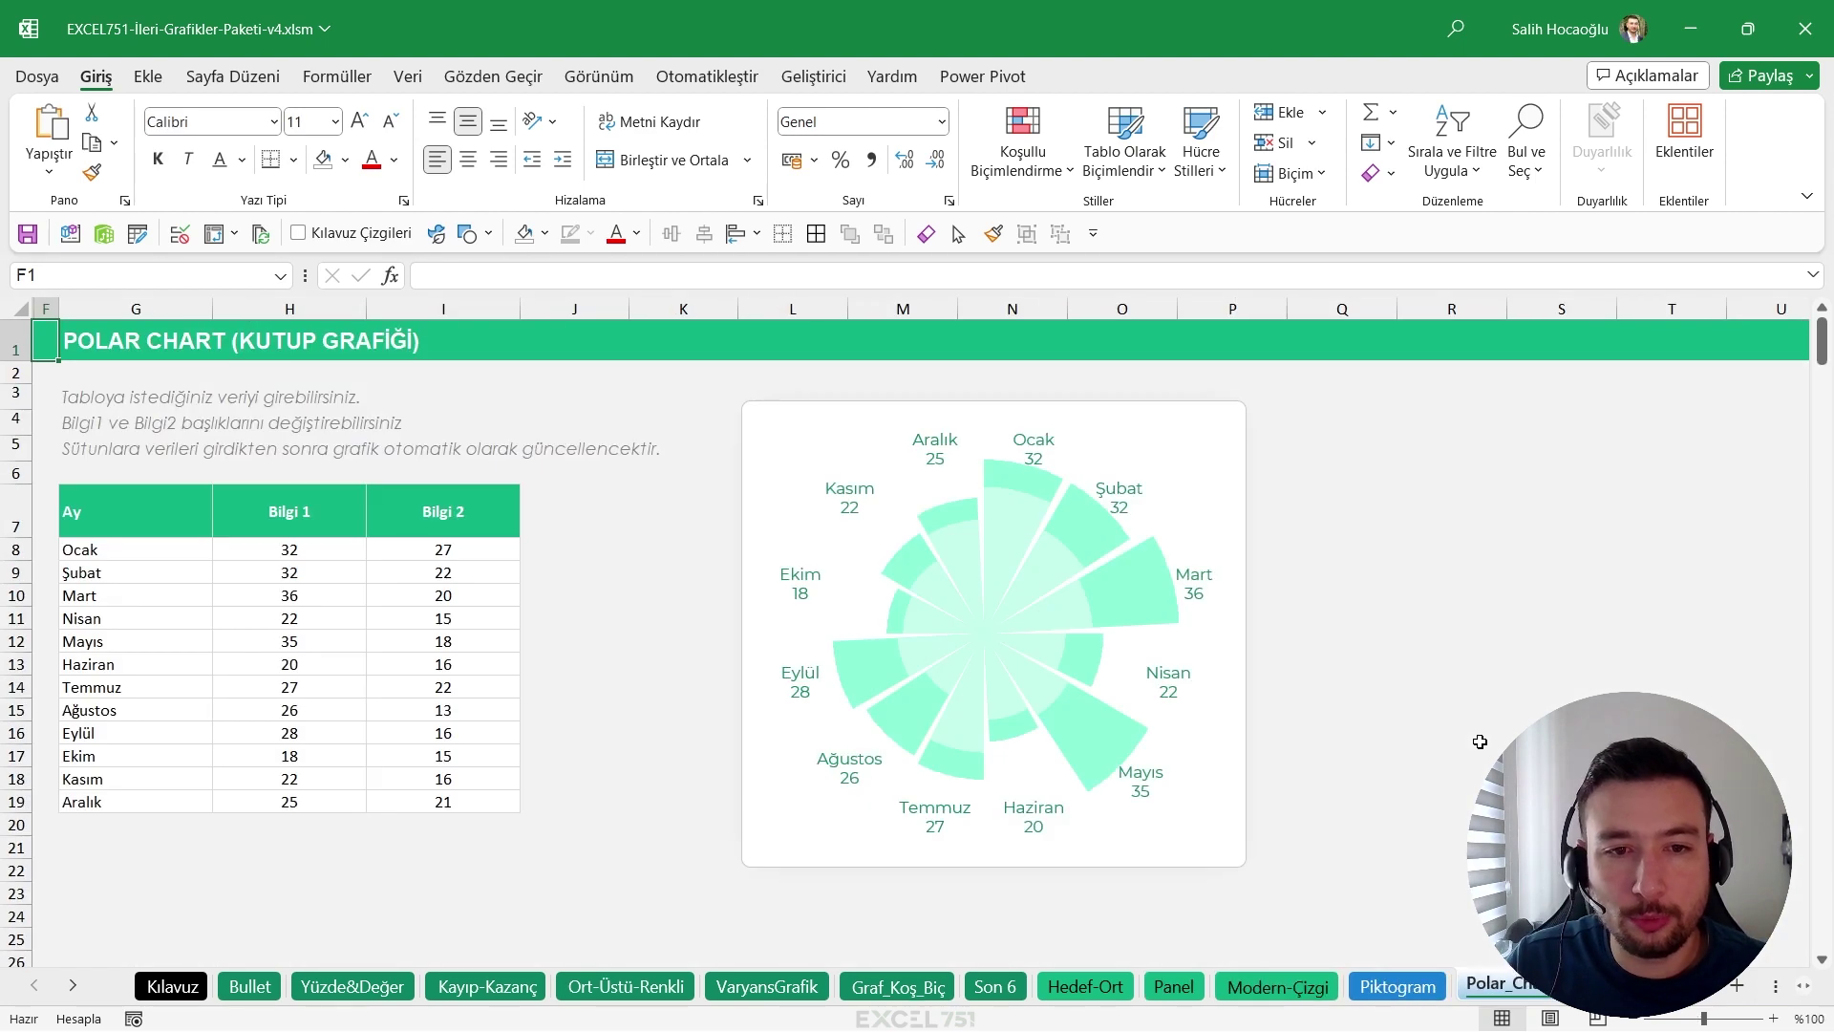
{"action": "key", "text": "ctrl+Page_Down"}
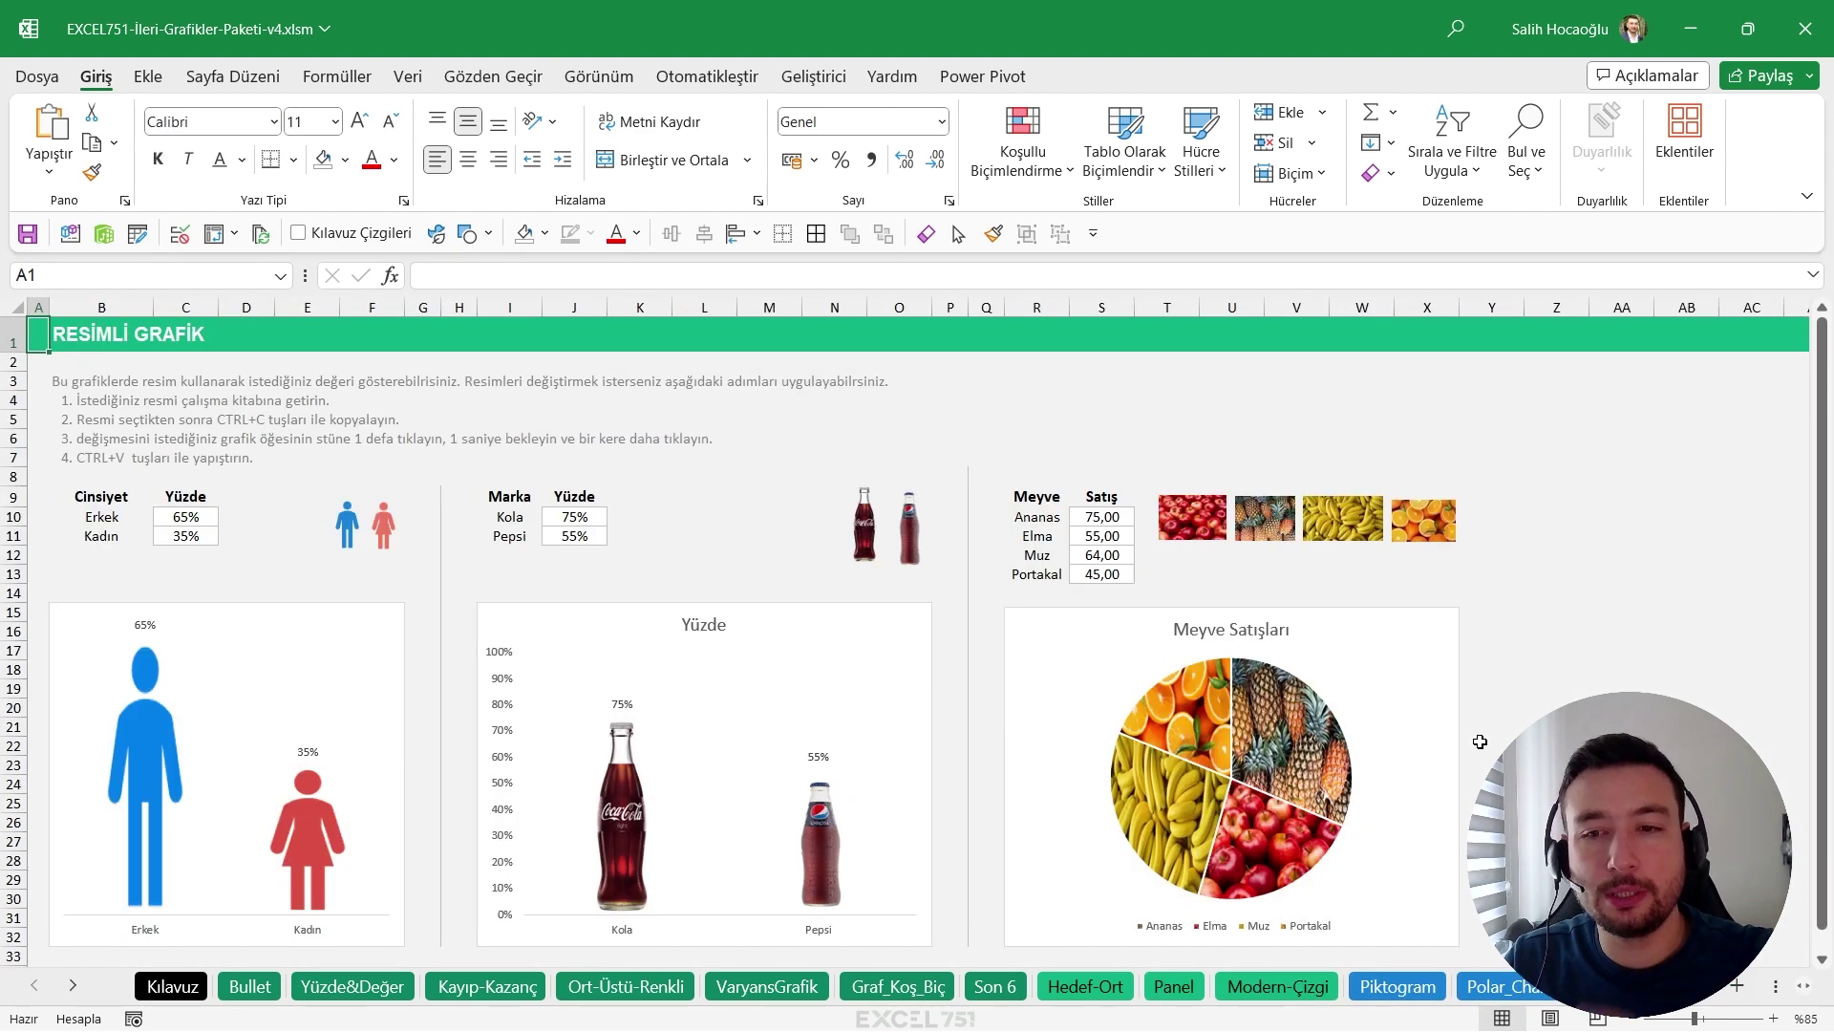
{"action": "key", "text": "ctrl+Page_Down"}
{"action": "key", "text": "ctrl+Page_Down"}
{"action": "key", "text": "ctrl+Page_Up"}
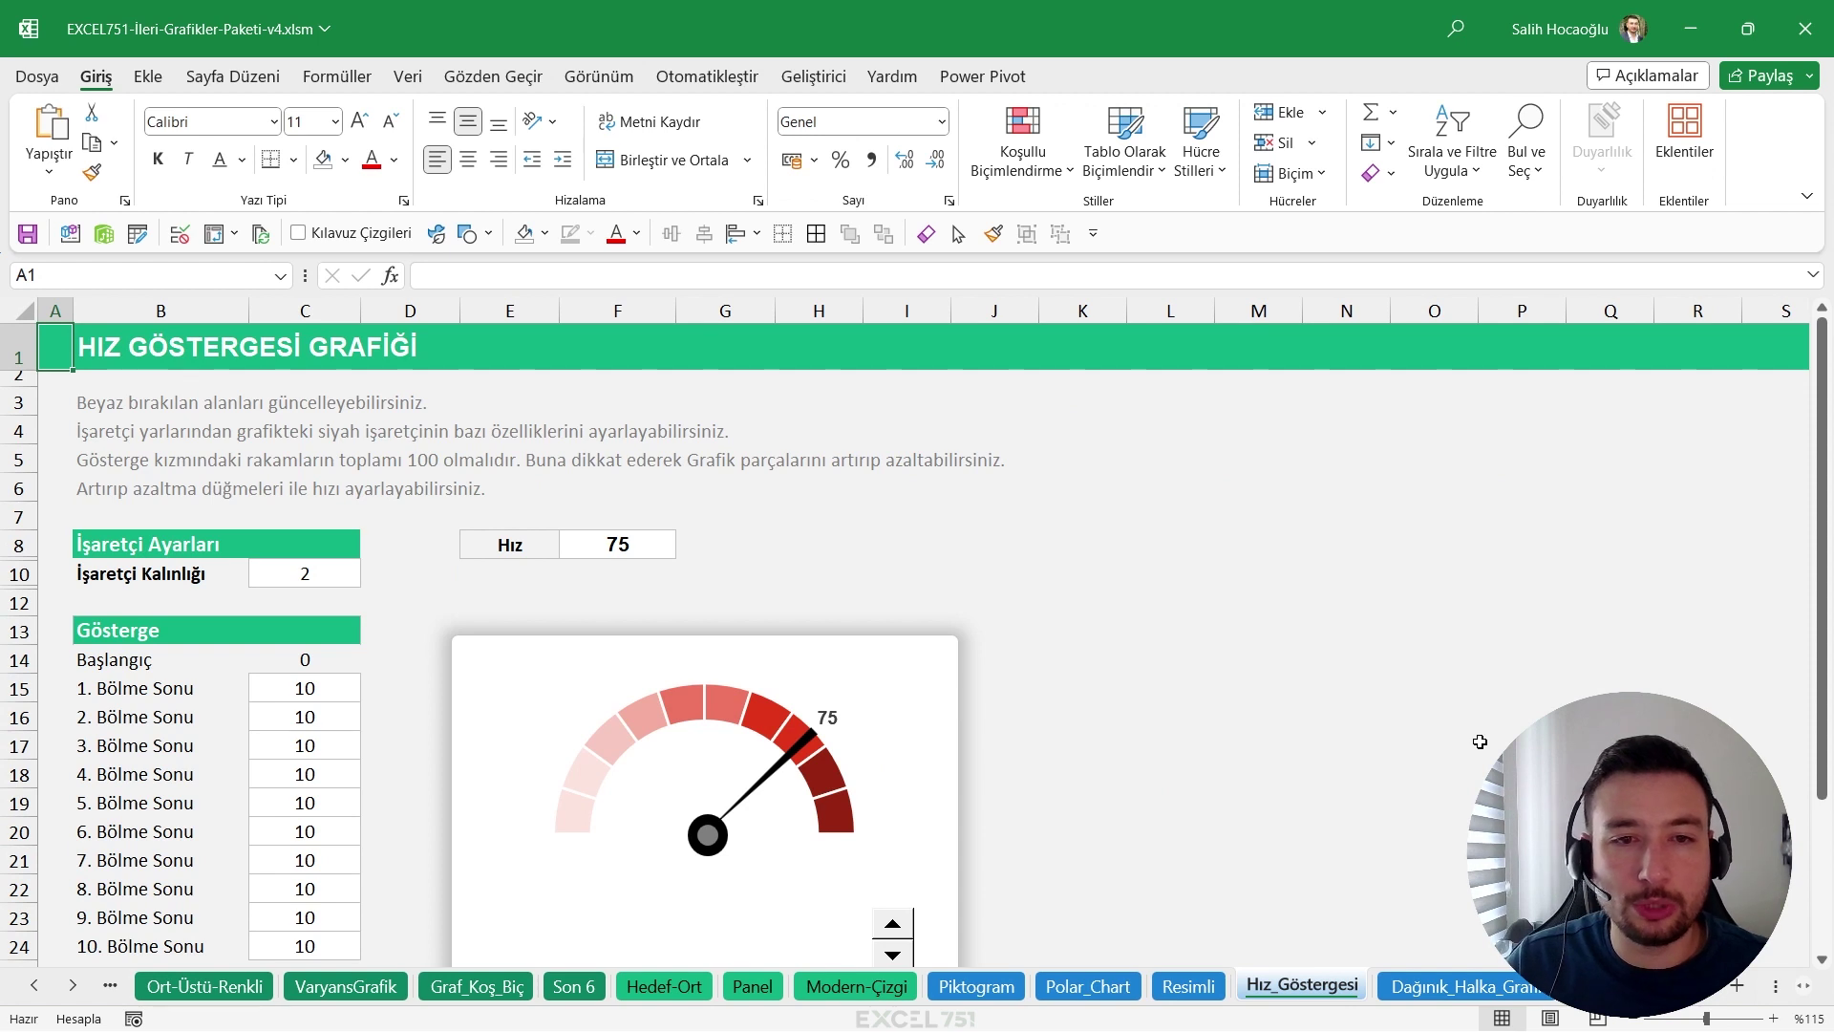
Lower the gauge's Hız value from 75 to 65 with the spinner arrows.
{"action": "scroll", "coordinate": [1056, 736], "scroll_direction": "down", "scroll_amount": 2}
{"action": "left_click", "coordinate": [905, 763]}
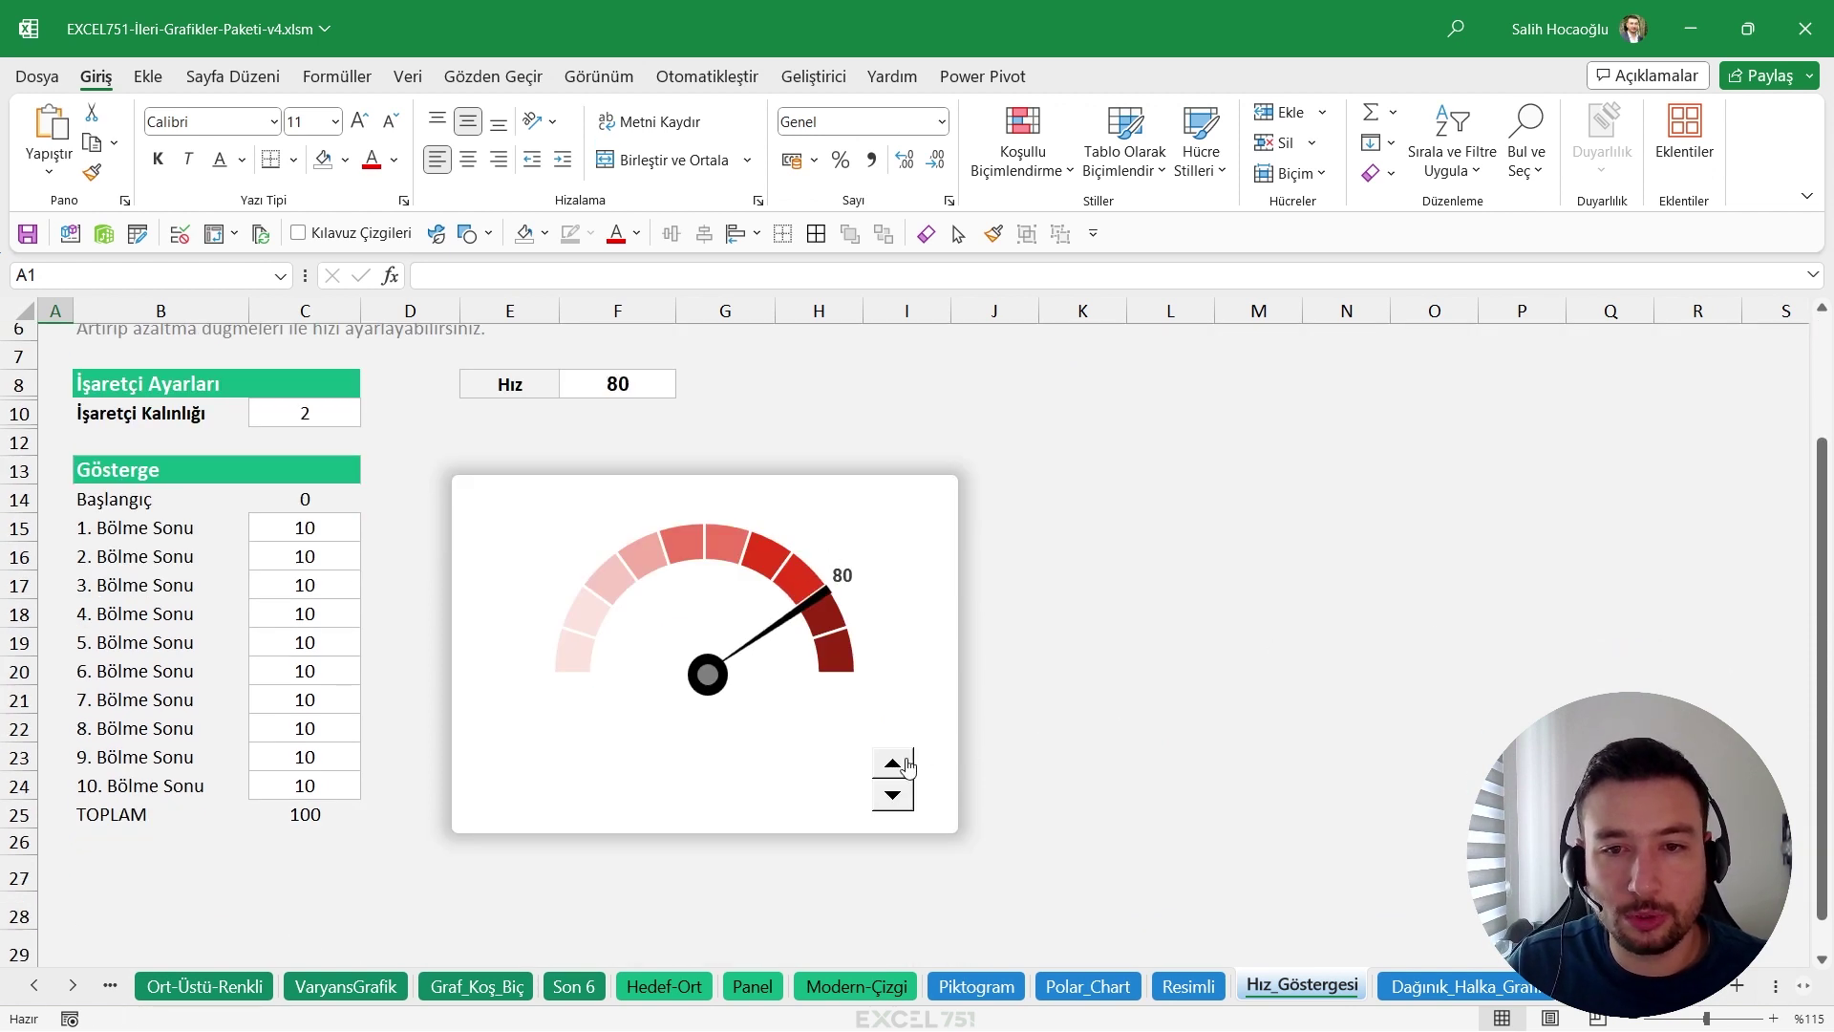
{"action": "left_click", "coordinate": [906, 763]}
{"action": "left_click", "coordinate": [906, 763]}
{"action": "left_click", "coordinate": [894, 794]}
{"action": "left_click", "coordinate": [894, 794]}
{"action": "left_click", "coordinate": [894, 794]}
{"action": "left_click", "coordinate": [894, 795]}
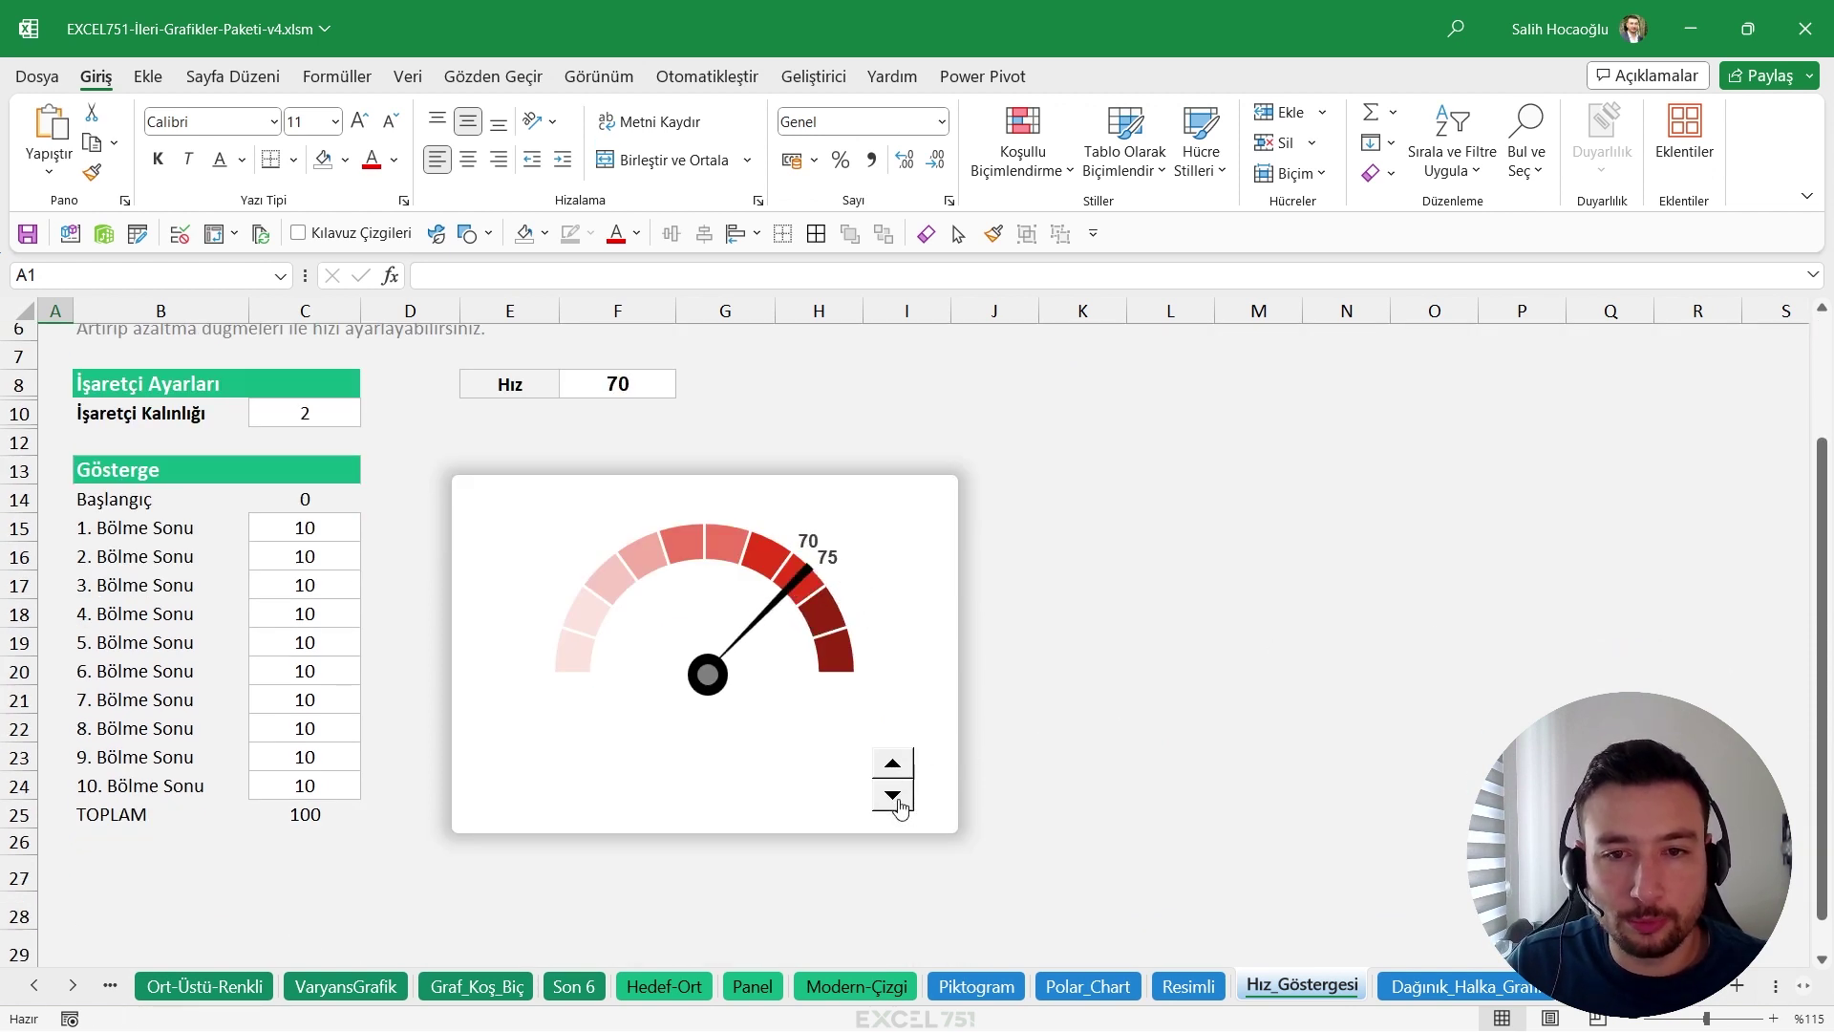
{"action": "left_click", "coordinate": [893, 762]}
{"action": "left_click", "coordinate": [893, 762]}
{"action": "left_click", "coordinate": [898, 795]}
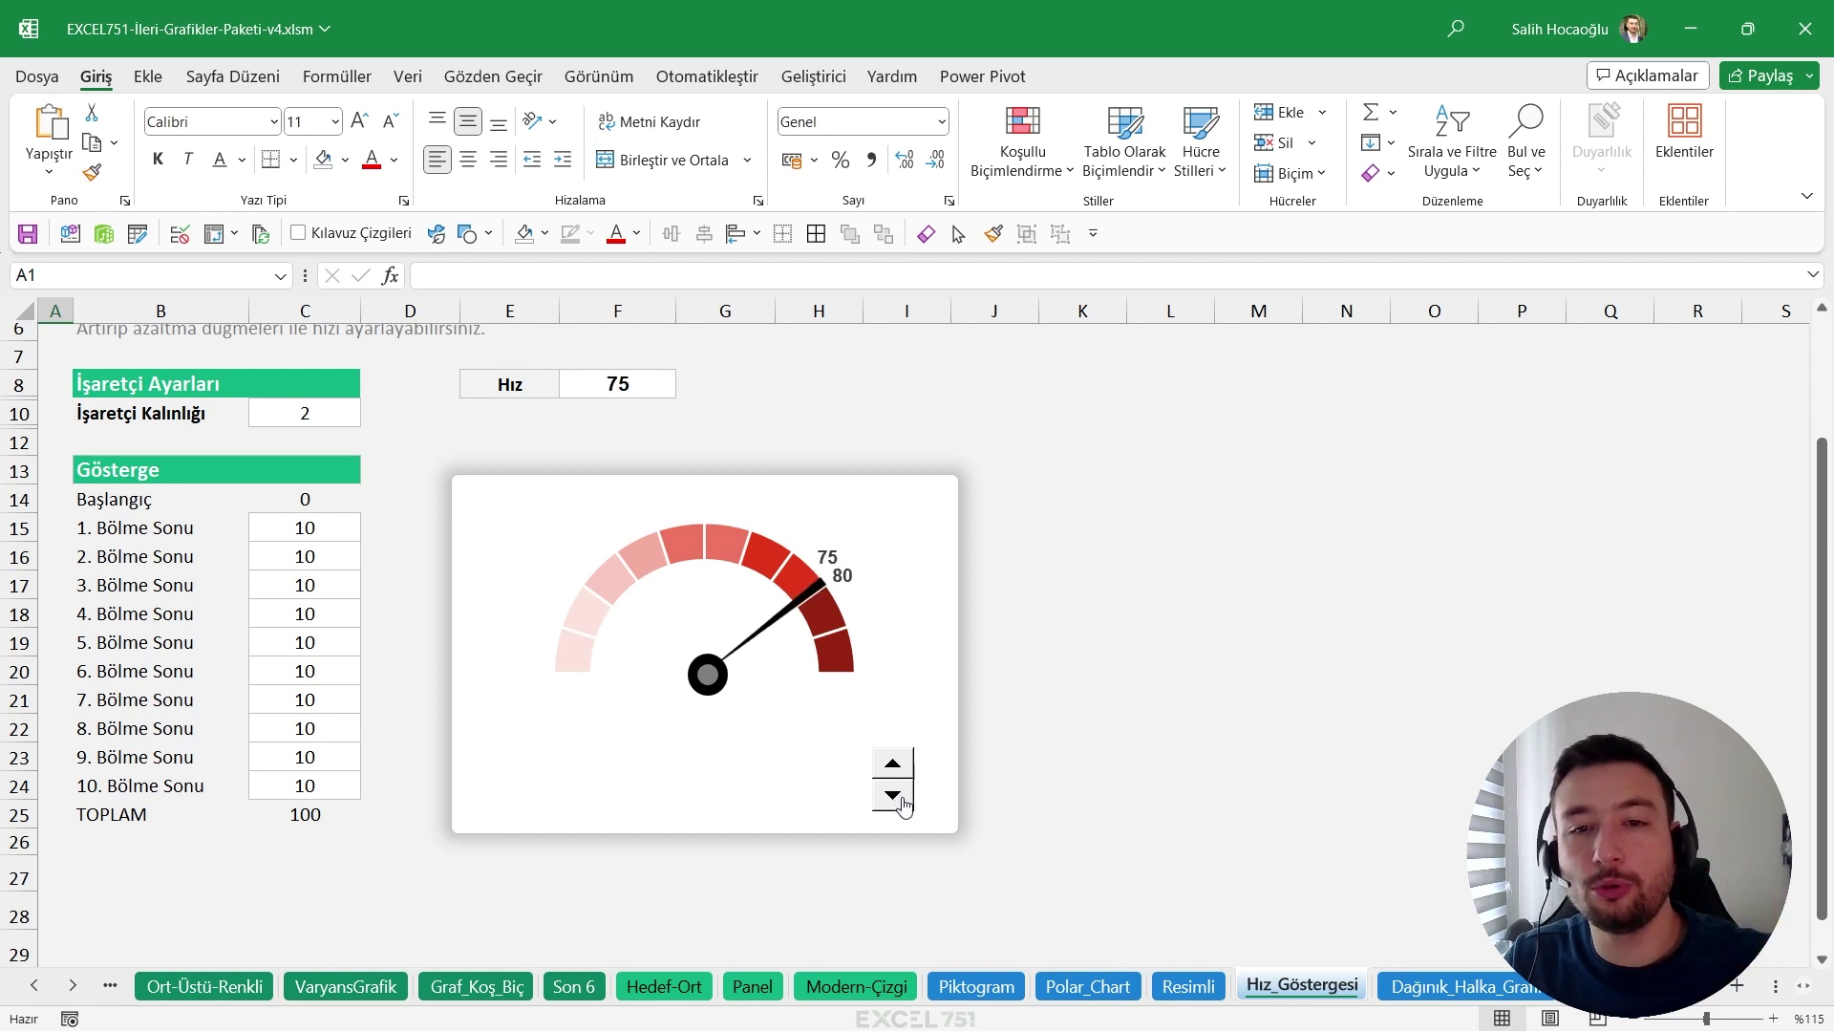
{"action": "left_click", "coordinate": [897, 795]}
{"action": "left_click", "coordinate": [898, 796]}
{"action": "left_click", "coordinate": [898, 796]}
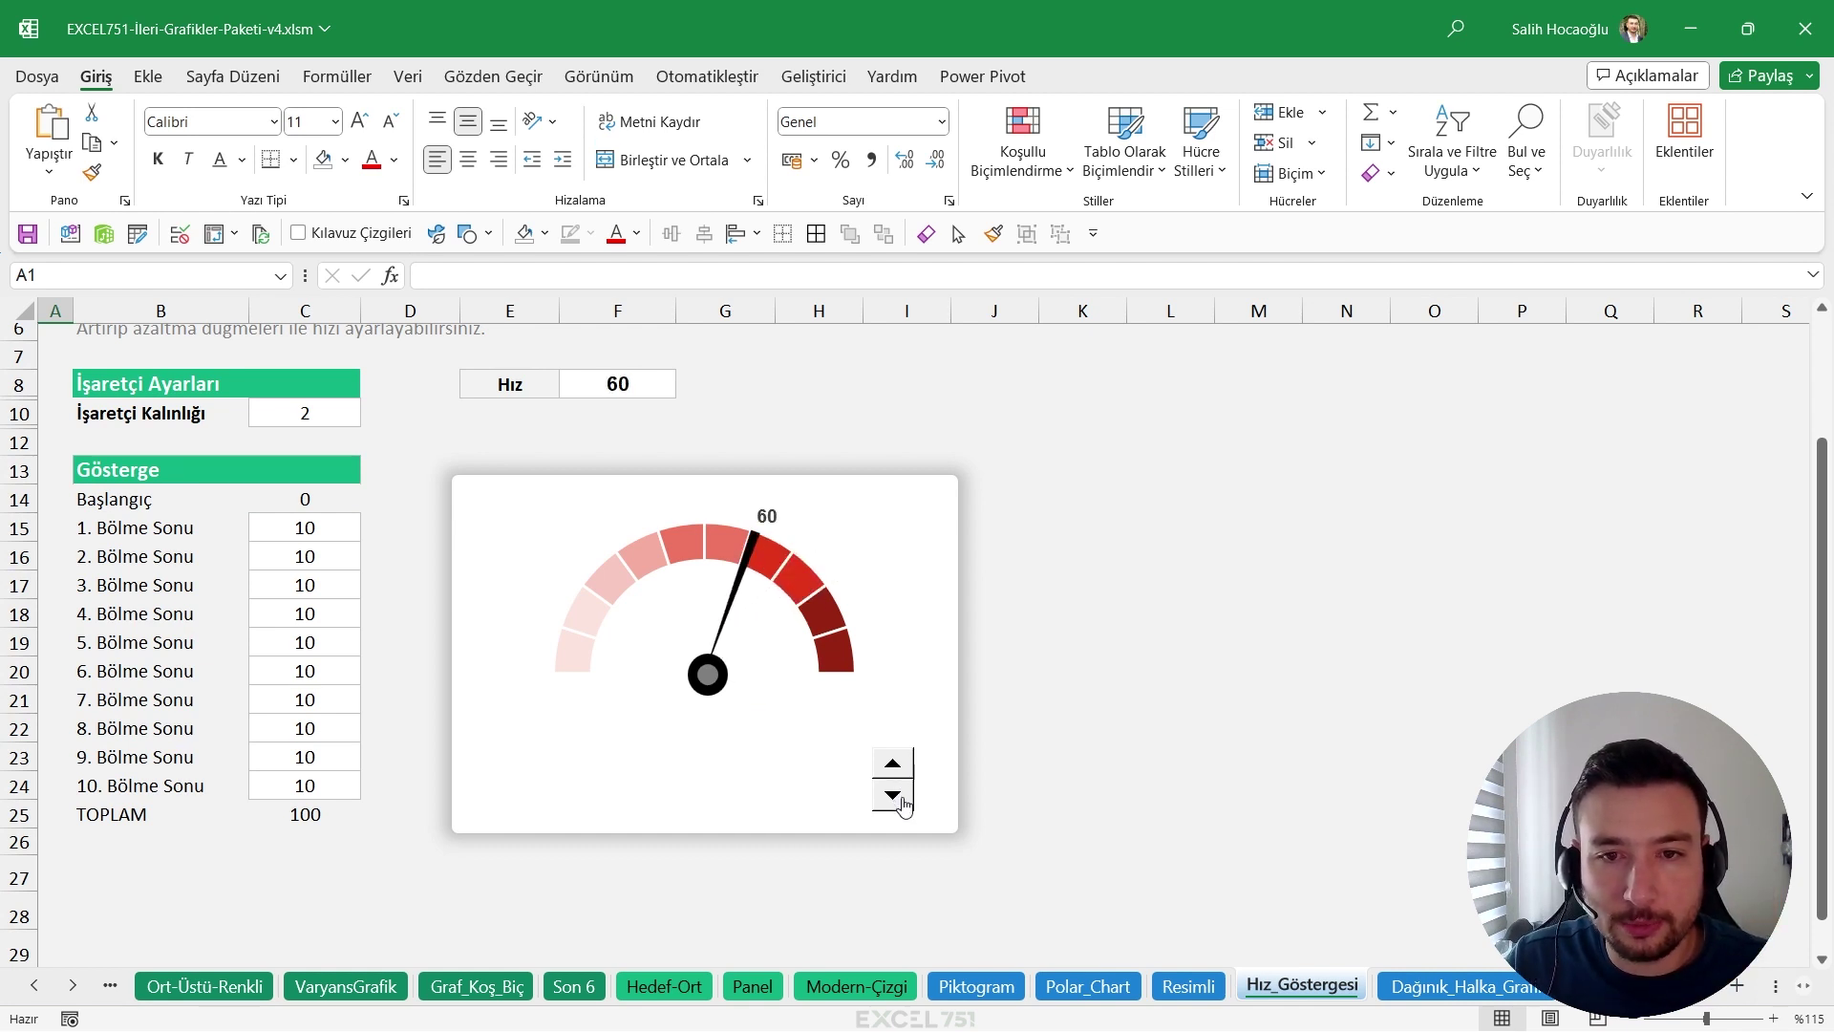
Go to the Kayıp-Kazanç sheet.
{"action": "scroll", "coordinate": [953, 754], "scroll_direction": "up", "scroll_amount": 2}
{"action": "scroll", "coordinate": [896, 739], "scroll_direction": "down", "scroll_amount": 1}
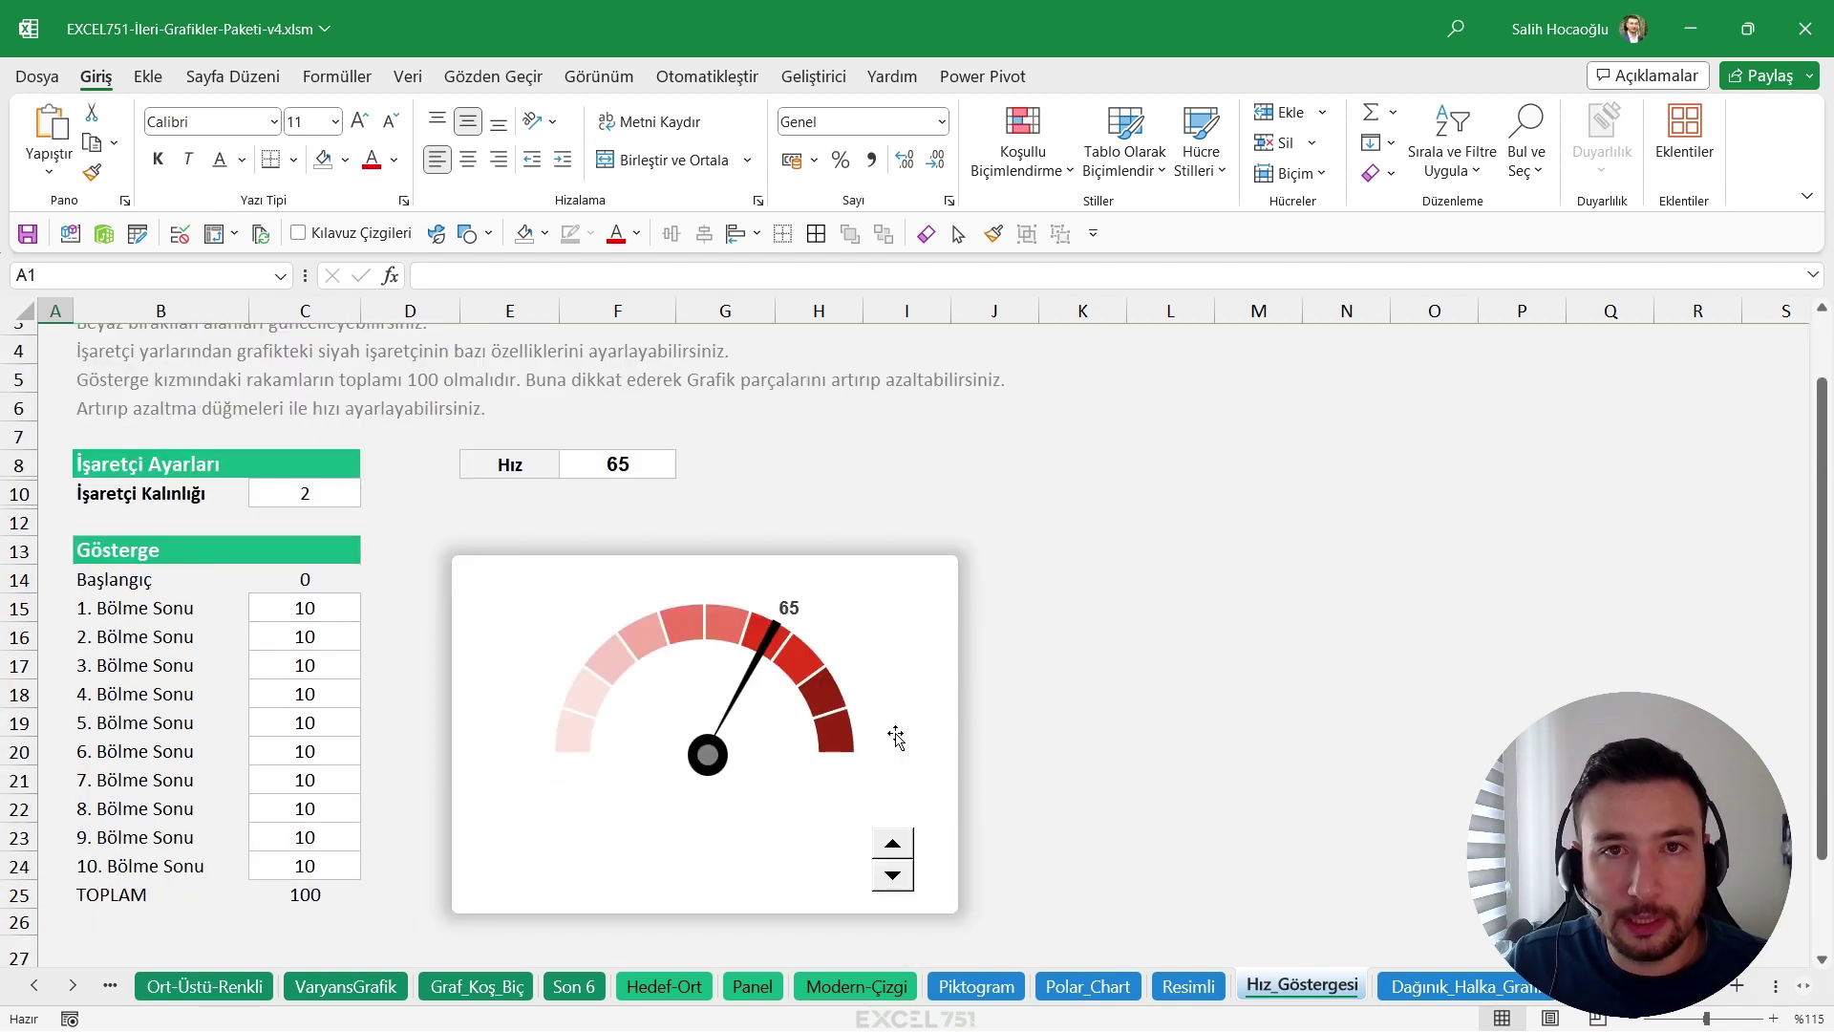
{"action": "scroll", "coordinate": [573, 985], "scroll_direction": "up", "scroll_amount": 5}
{"action": "scroll", "coordinate": [573, 985], "scroll_direction": "up", "scroll_amount": 5}
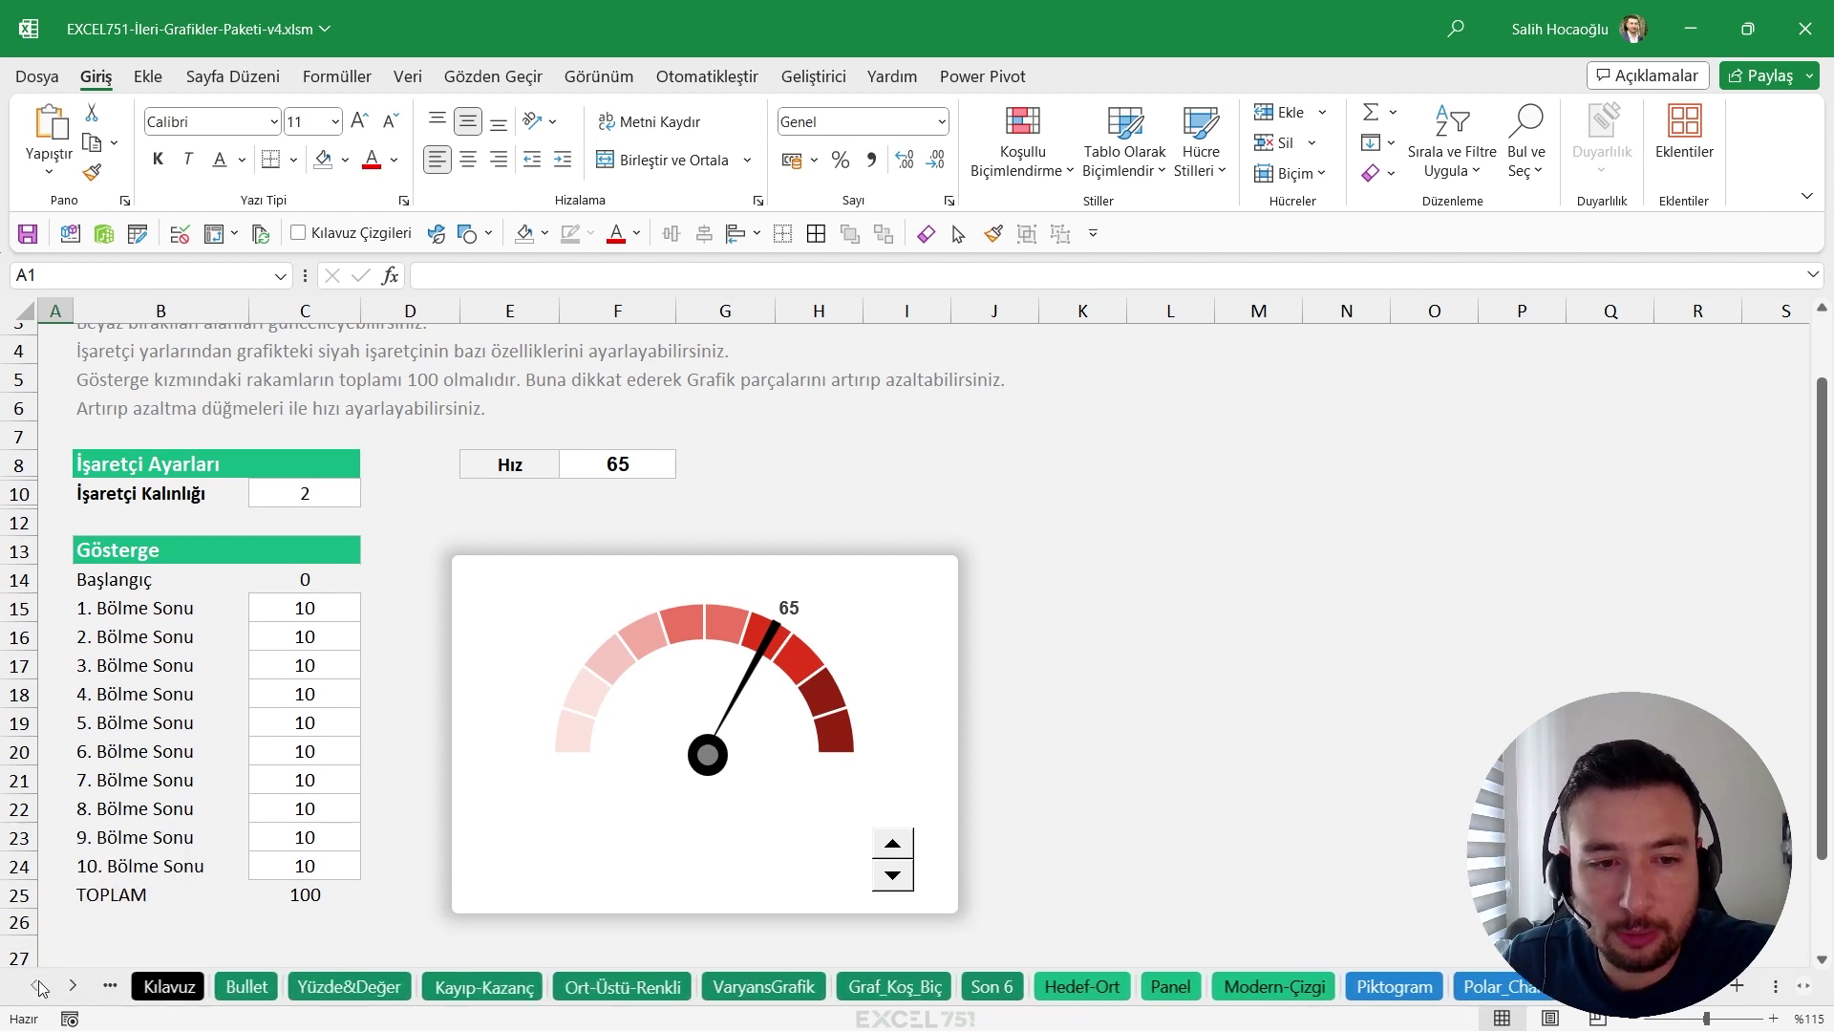
{"action": "left_click", "coordinate": [496, 990]}
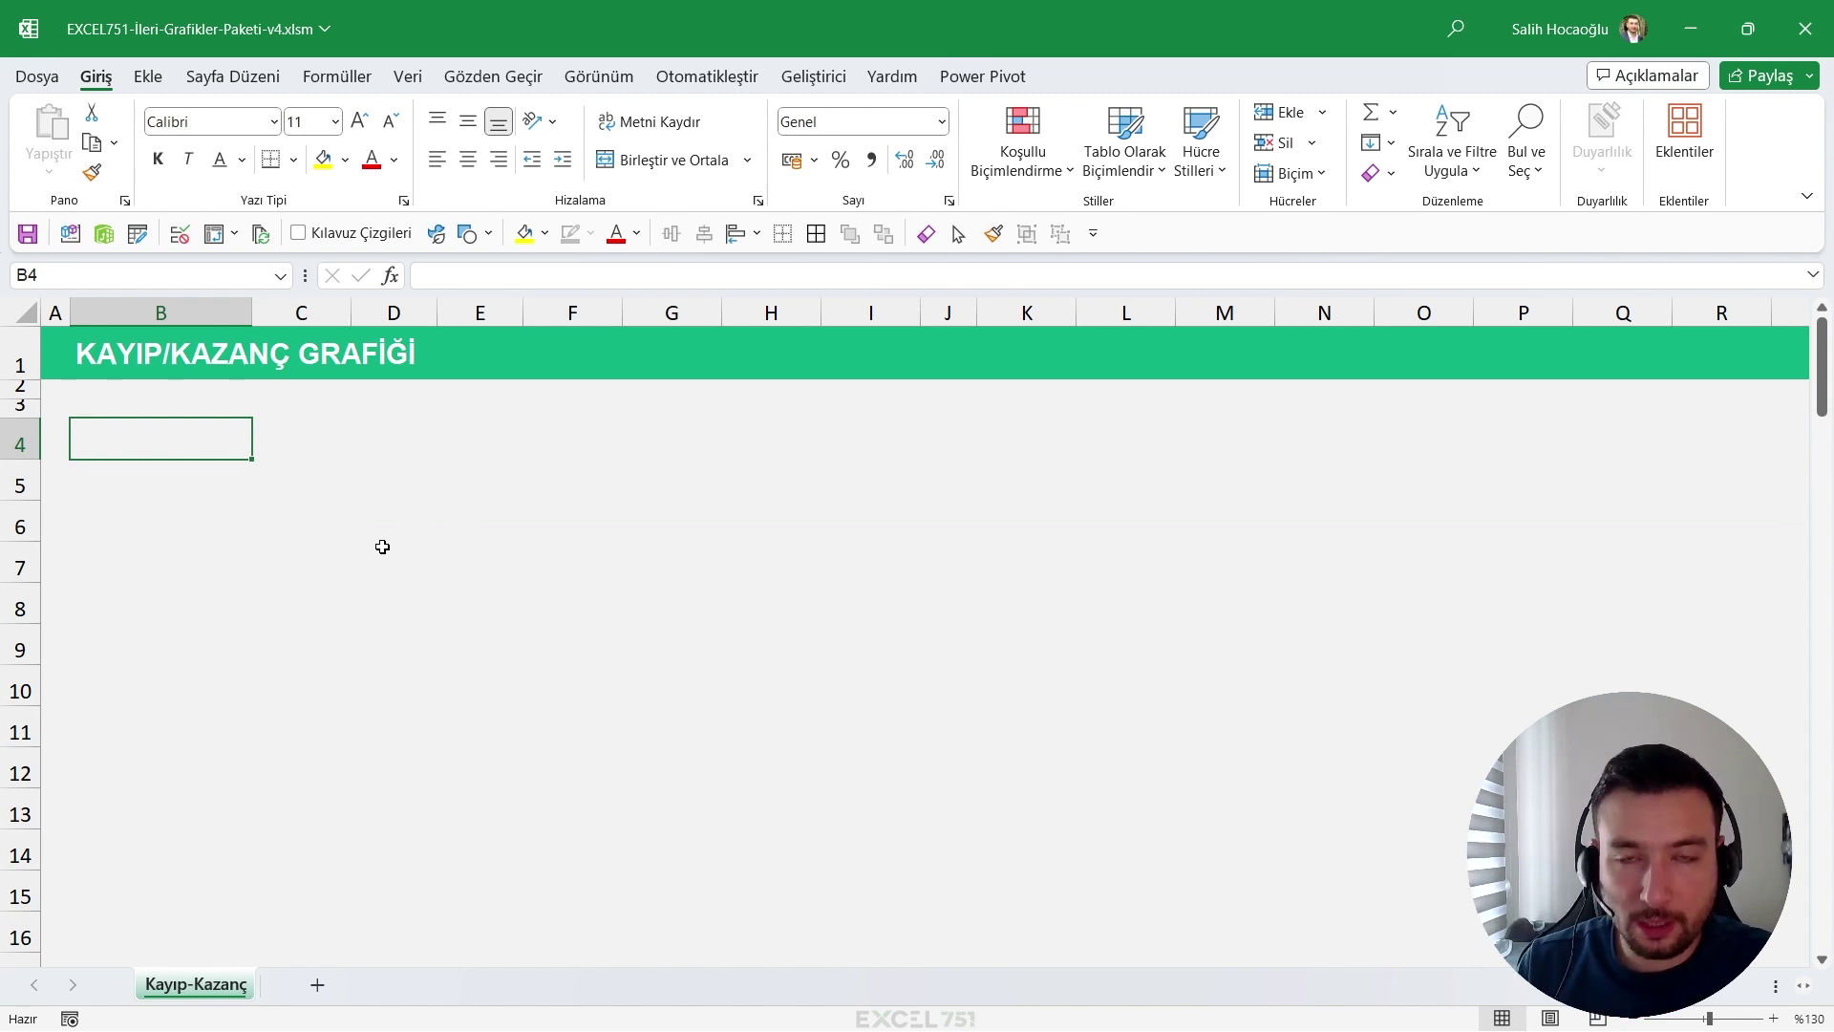
Enter the headers Kategoriler and Değerler in B4:C4.
{"action": "type", "text": "Kate"}
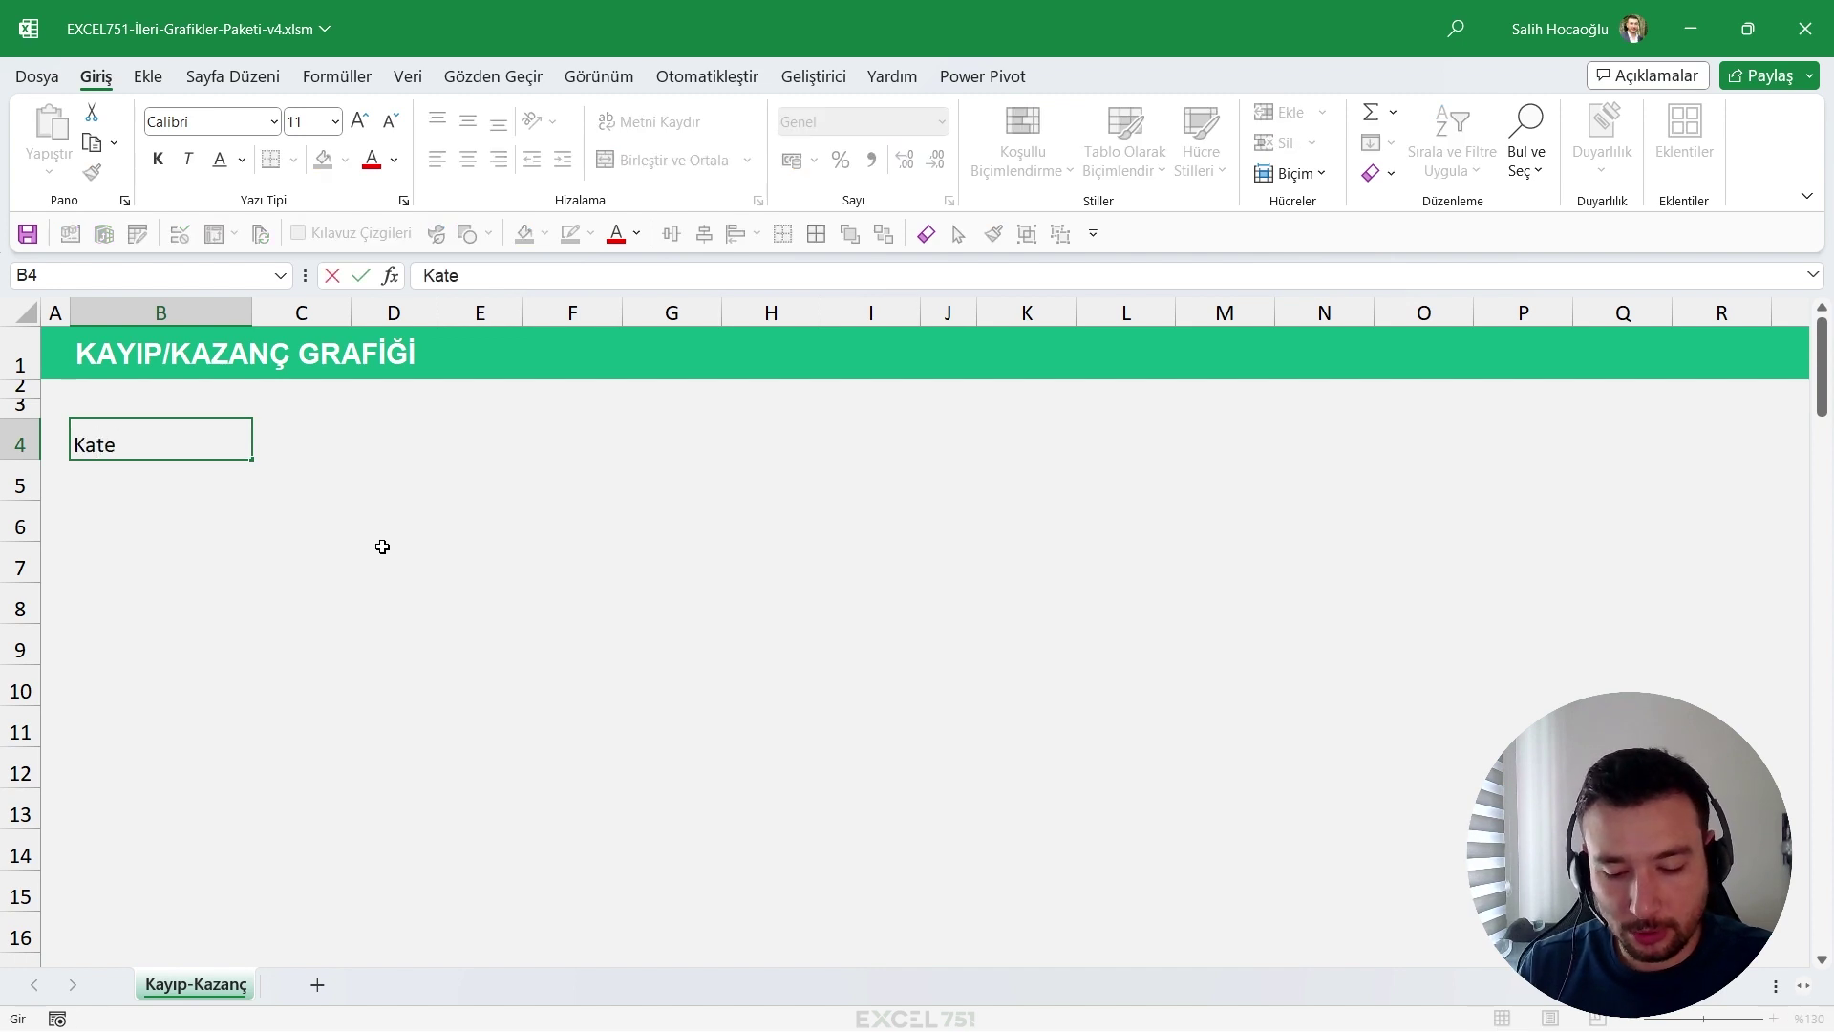
{"action": "type", "text": "goriler"}
{"action": "key", "text": "Tab"}
{"action": "type", "text": "D"}
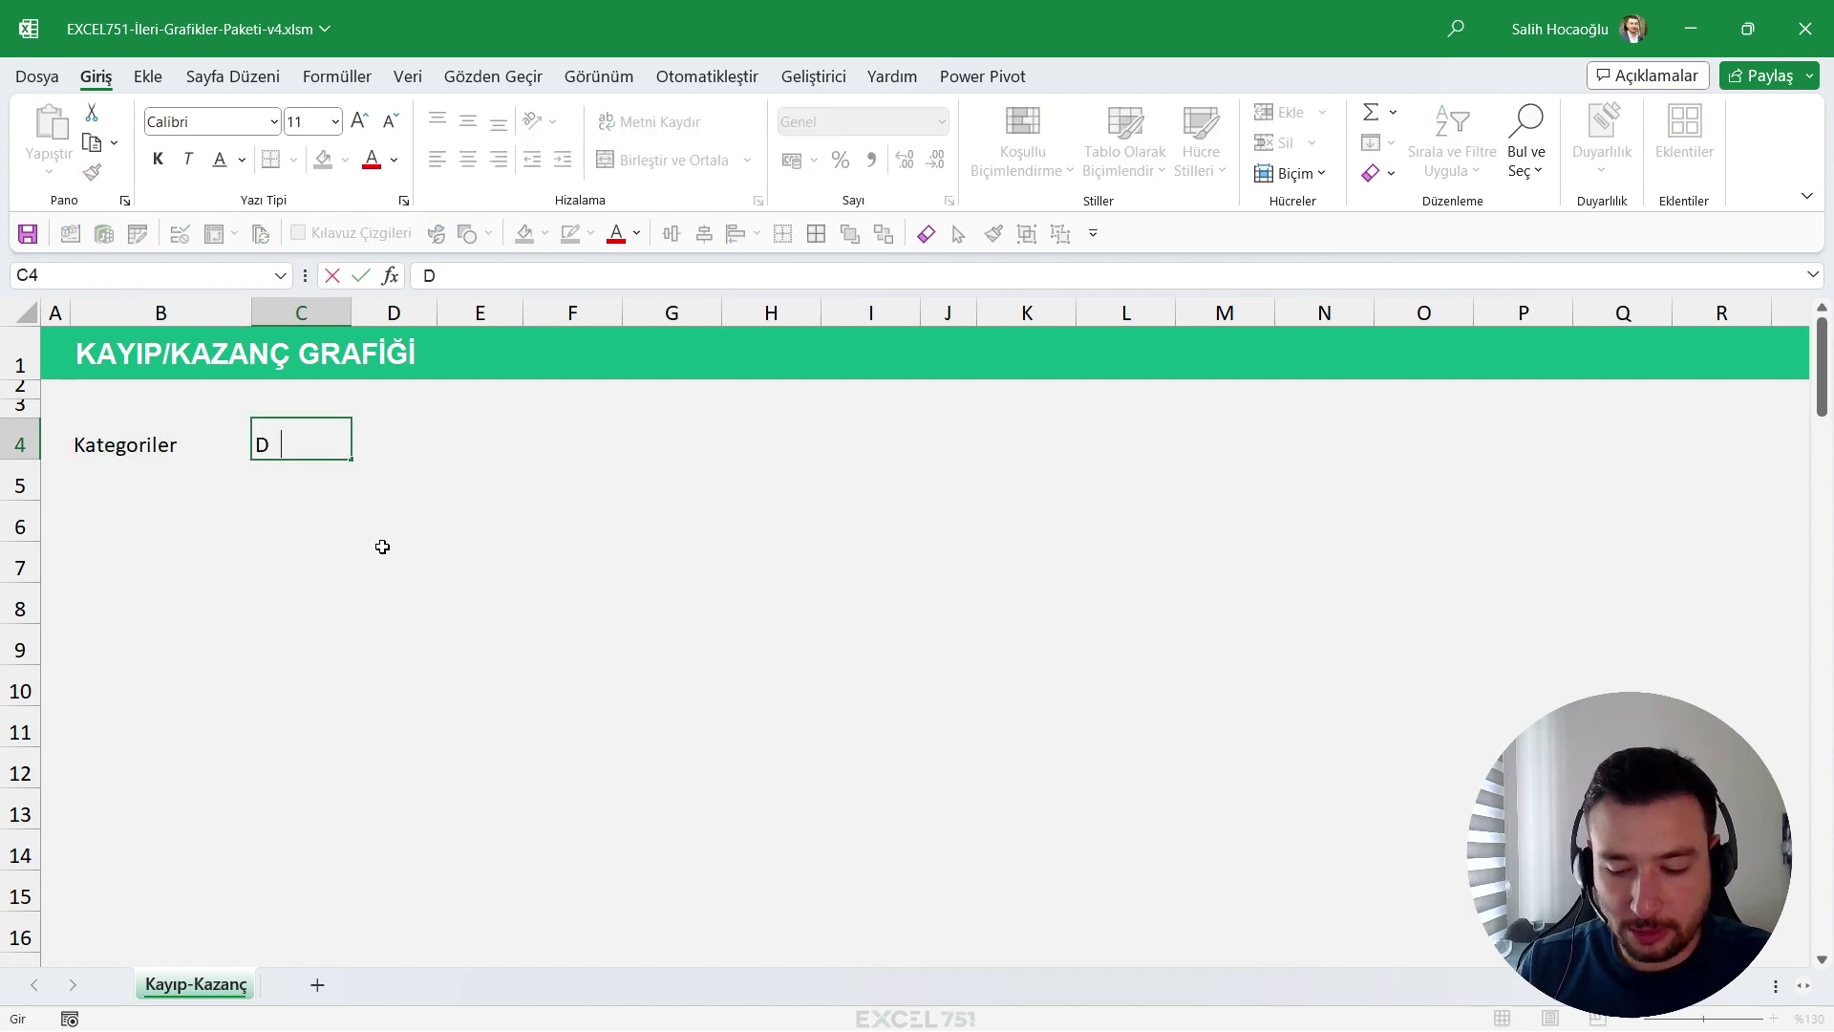
{"action": "type", "text": "eğerler"}
{"action": "key", "text": "Return"}
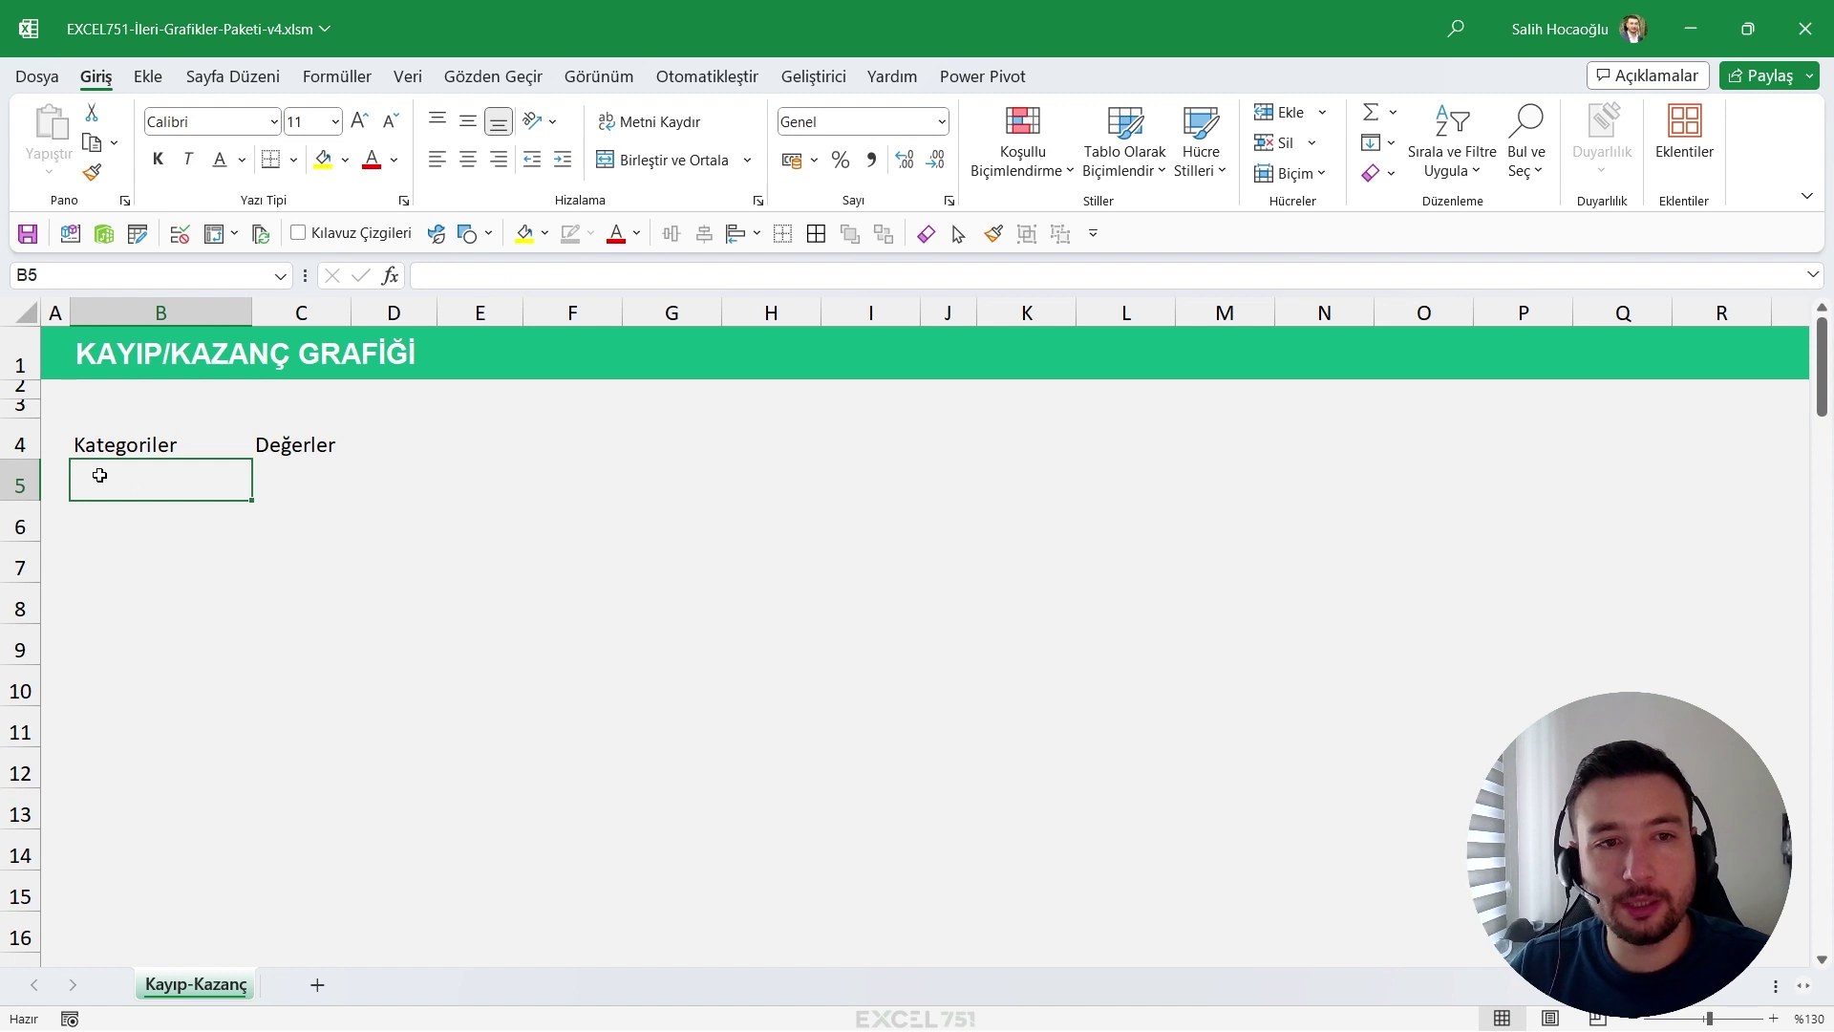
Fill column B with the years 2010 through 2023 as a series.
{"action": "type", "text": "2010"}
{"action": "key", "text": "Return"}
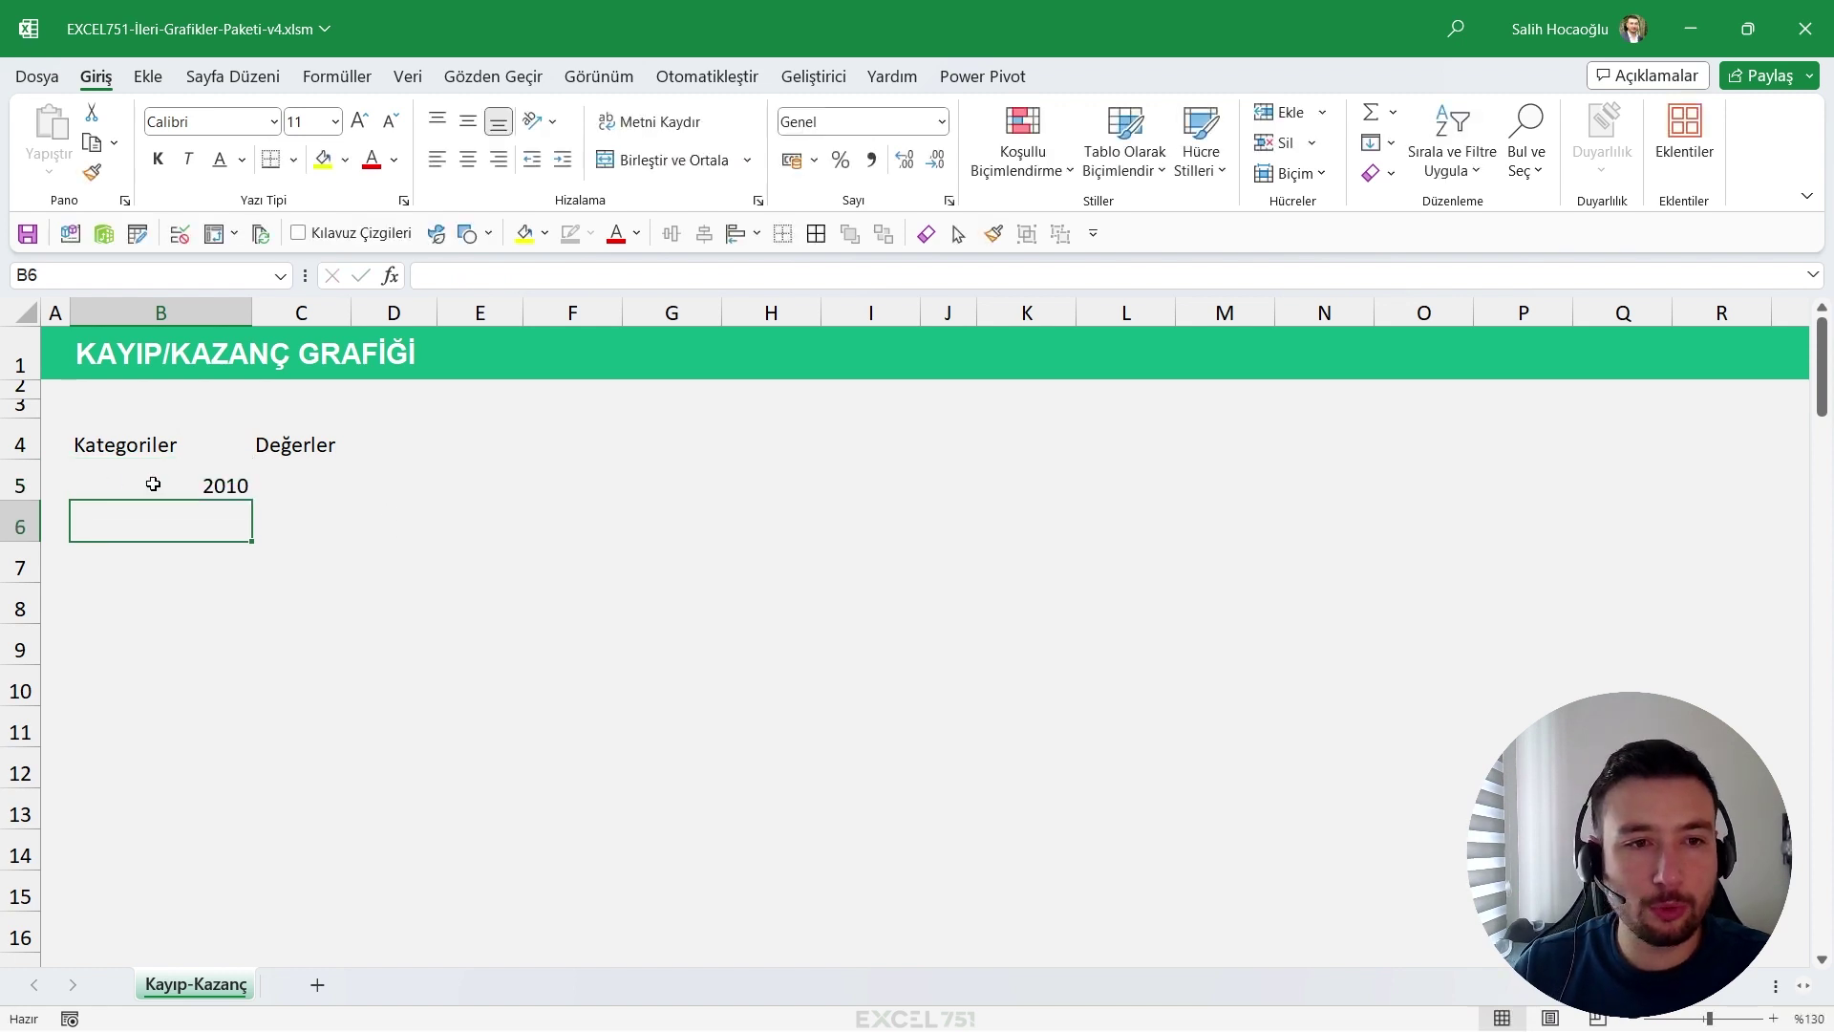
{"action": "left_click", "coordinate": [153, 482]}
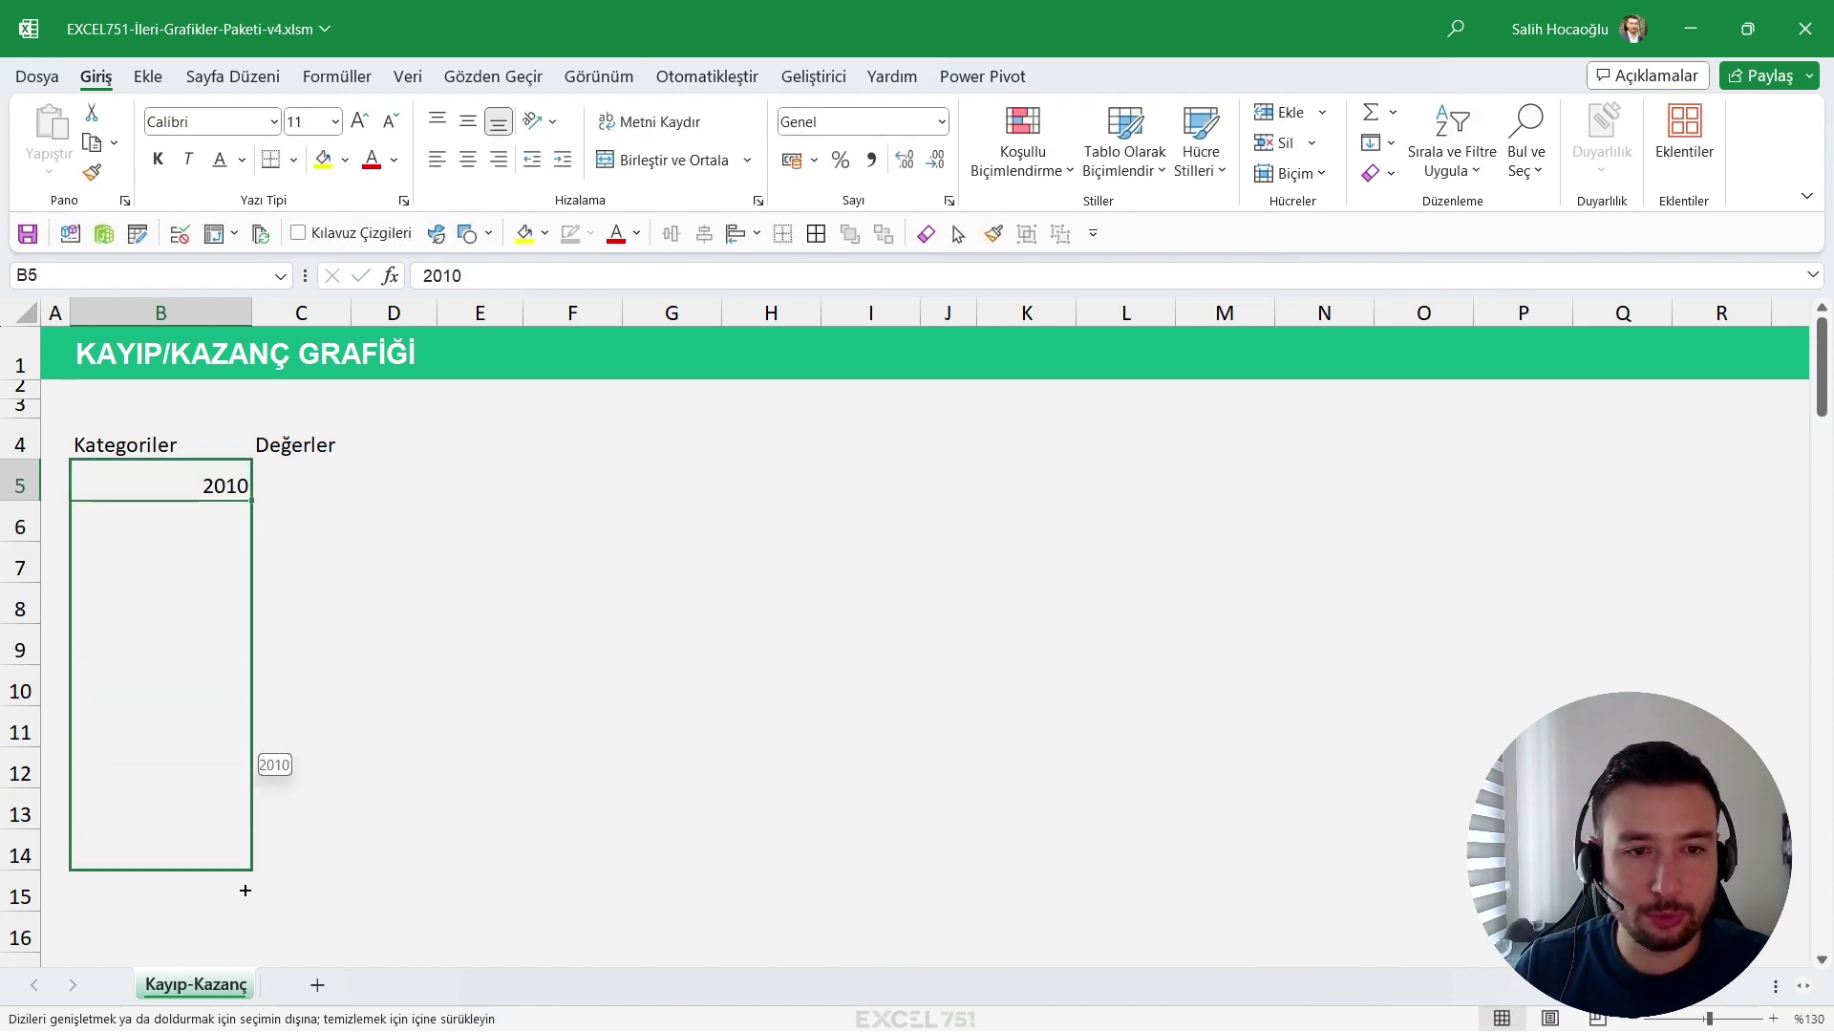
{"action": "left_click", "coordinate": [274, 926]}
{"action": "mouse_move", "coordinate": [254, 505]}
{"action": "left_mouse_down"}
{"action": "mouse_move", "coordinate": [254, 908]}
{"action": "mouse_move", "coordinate": [249, 859]}
{"action": "left_mouse_up"}
{"action": "left_click", "coordinate": [334, 826]}
Fill C5:C18 with =RASTGELEARADA(-100;100) and select the table B4:C18.
{"action": "scroll", "coordinate": [287, 716], "scroll_direction": "up", "scroll_amount": 2}
{"action": "left_click_drag", "start_coordinate": [301, 482], "coordinate": [310, 928]}
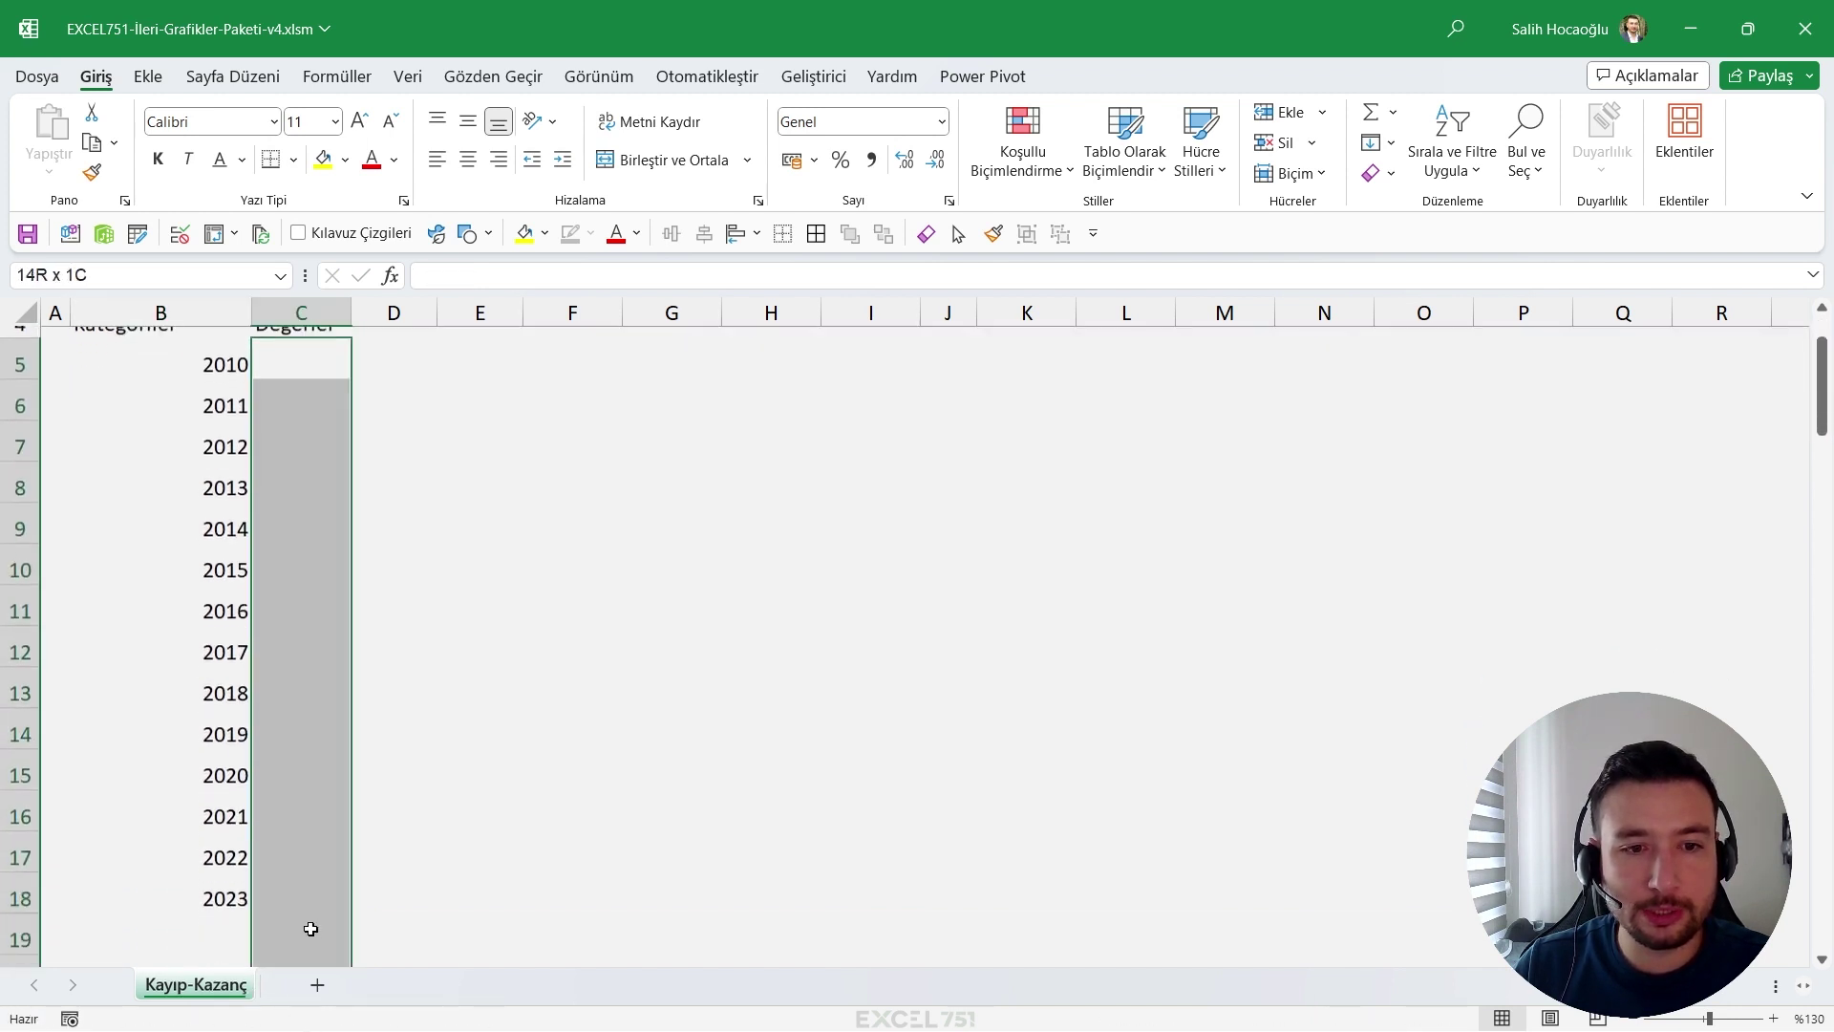
{"action": "scroll", "coordinate": [319, 696], "scroll_direction": "down", "scroll_amount": 1, "text": "ctrl"}
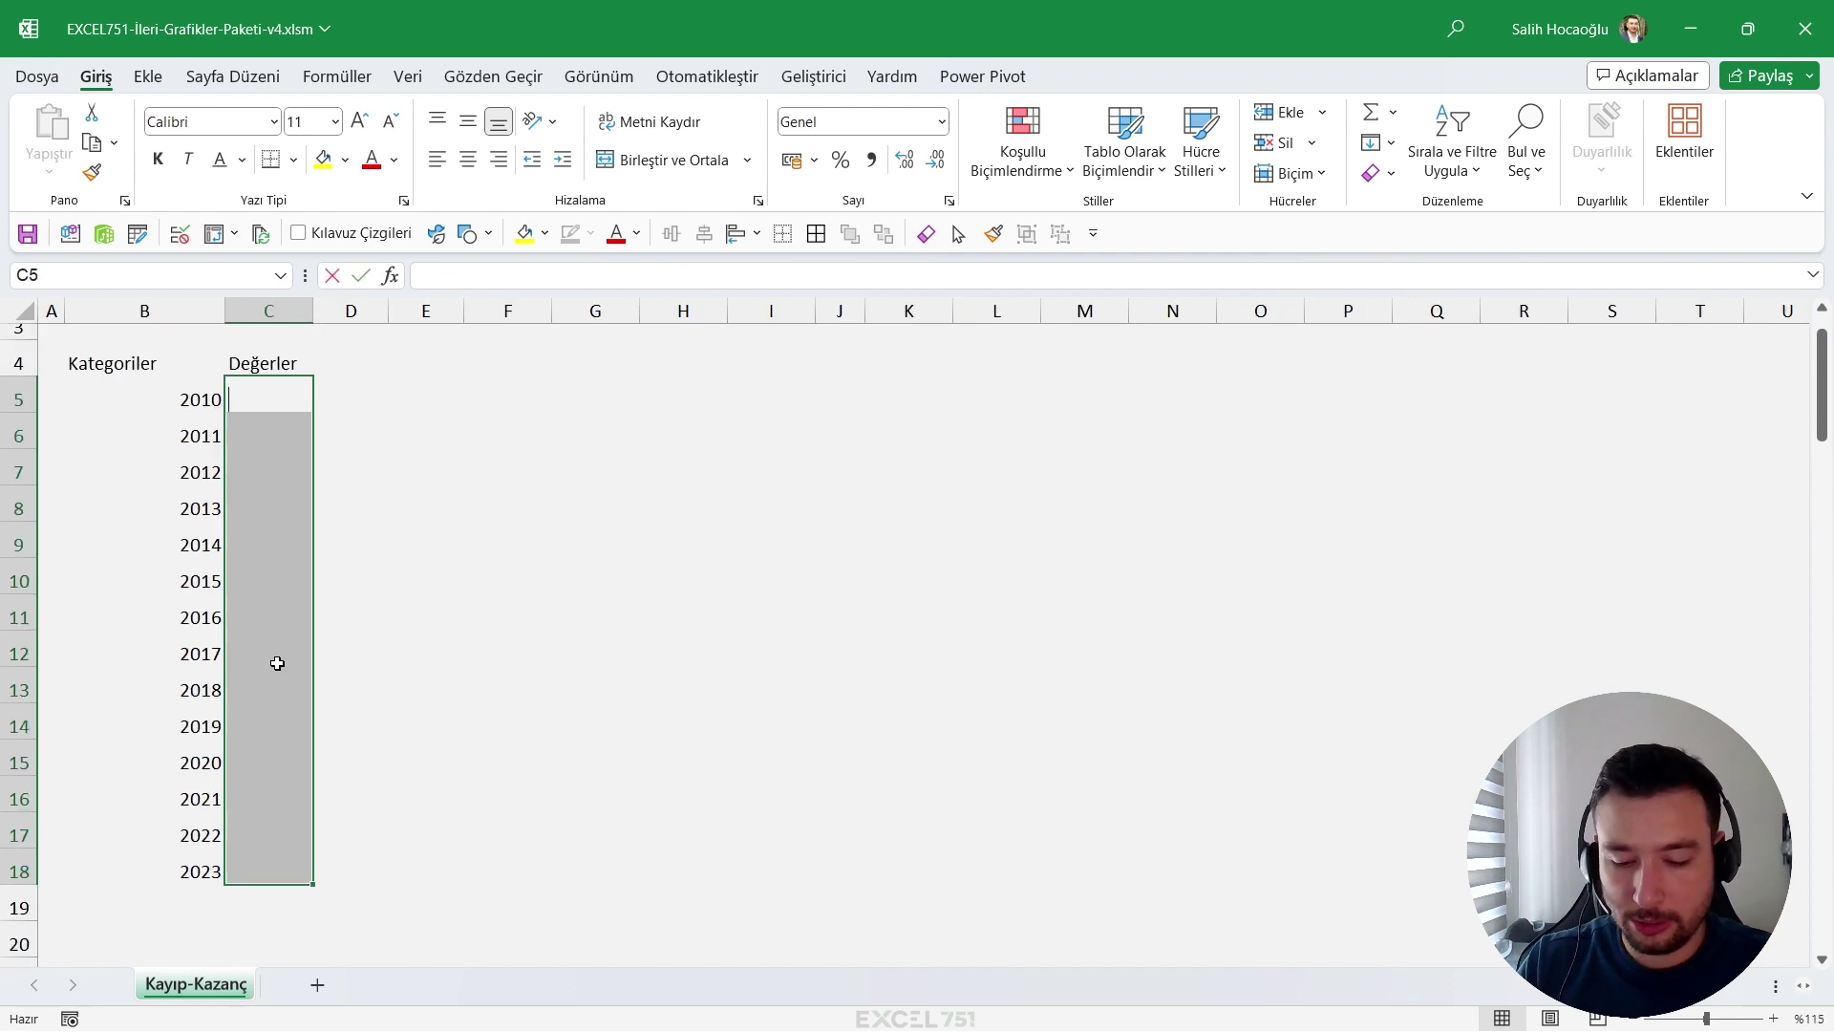
{"action": "type", "text": "=RASTGELEARADA(-100;100"}
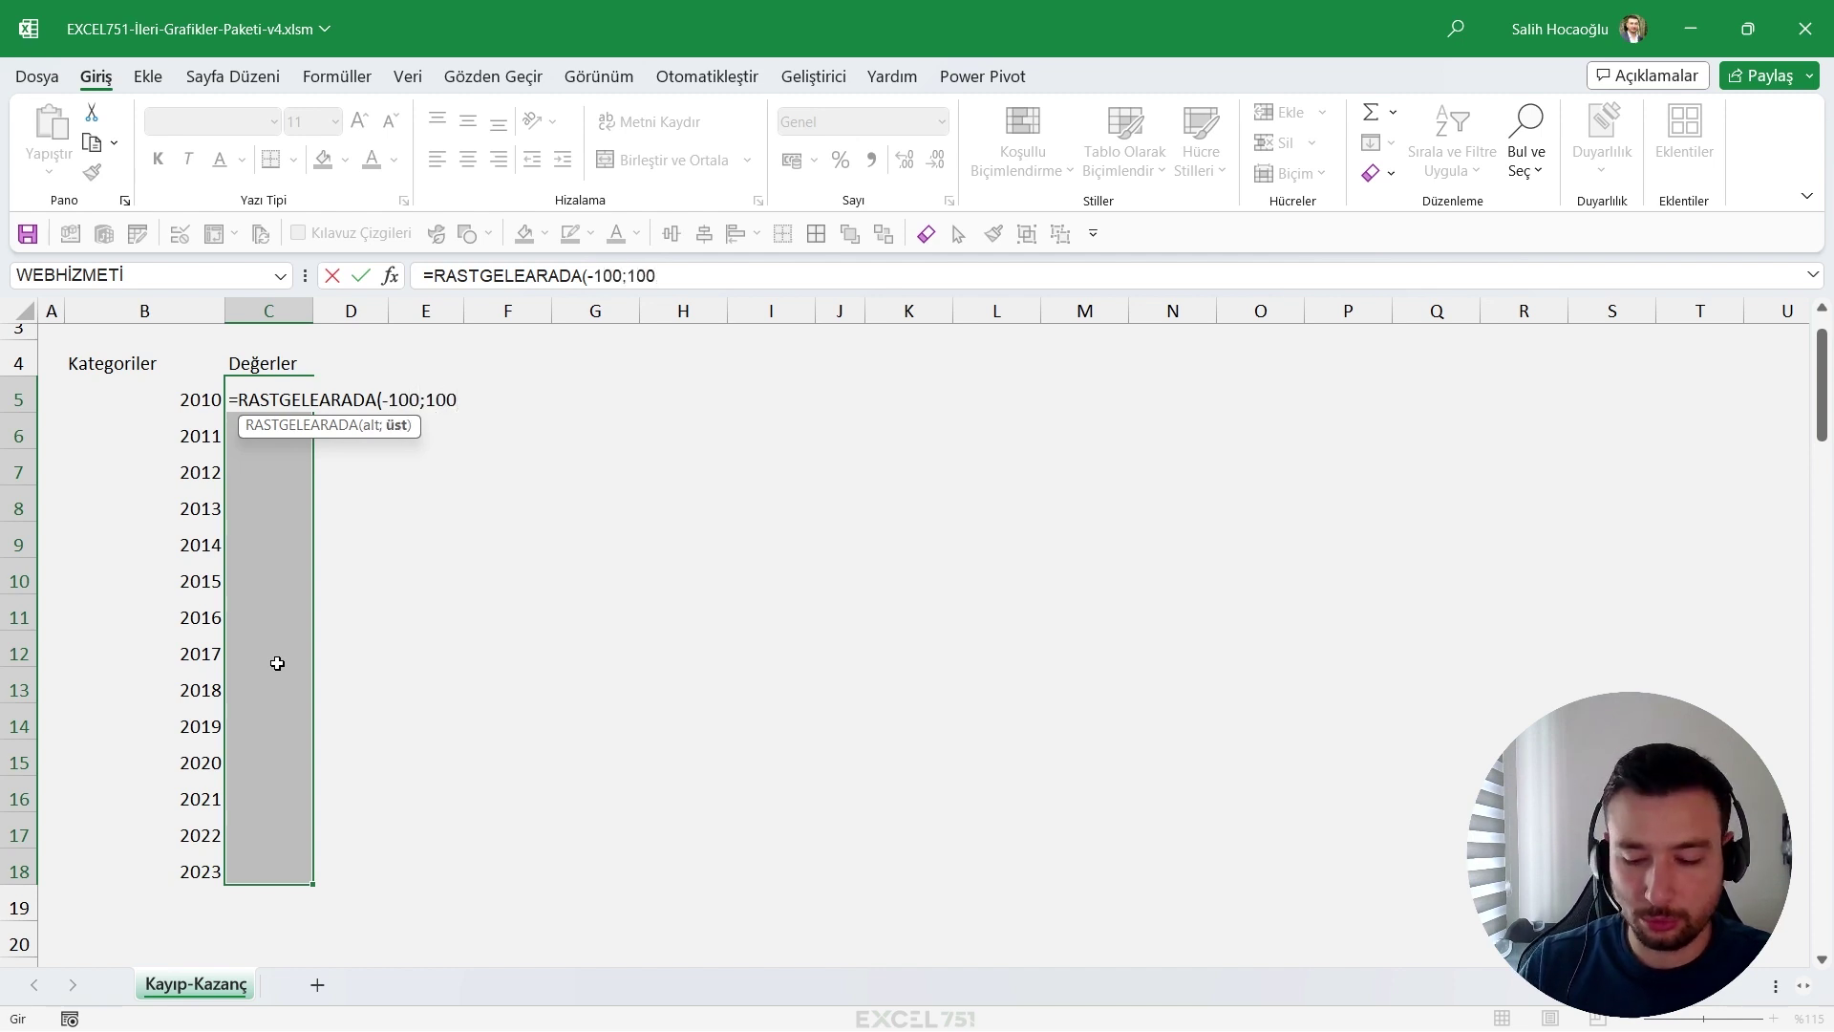
{"action": "key", "text": "Return"}
{"action": "left_click", "coordinate": [280, 387]}
{"action": "left_click_drag", "start_coordinate": [313, 413], "coordinate": [315, 883]}
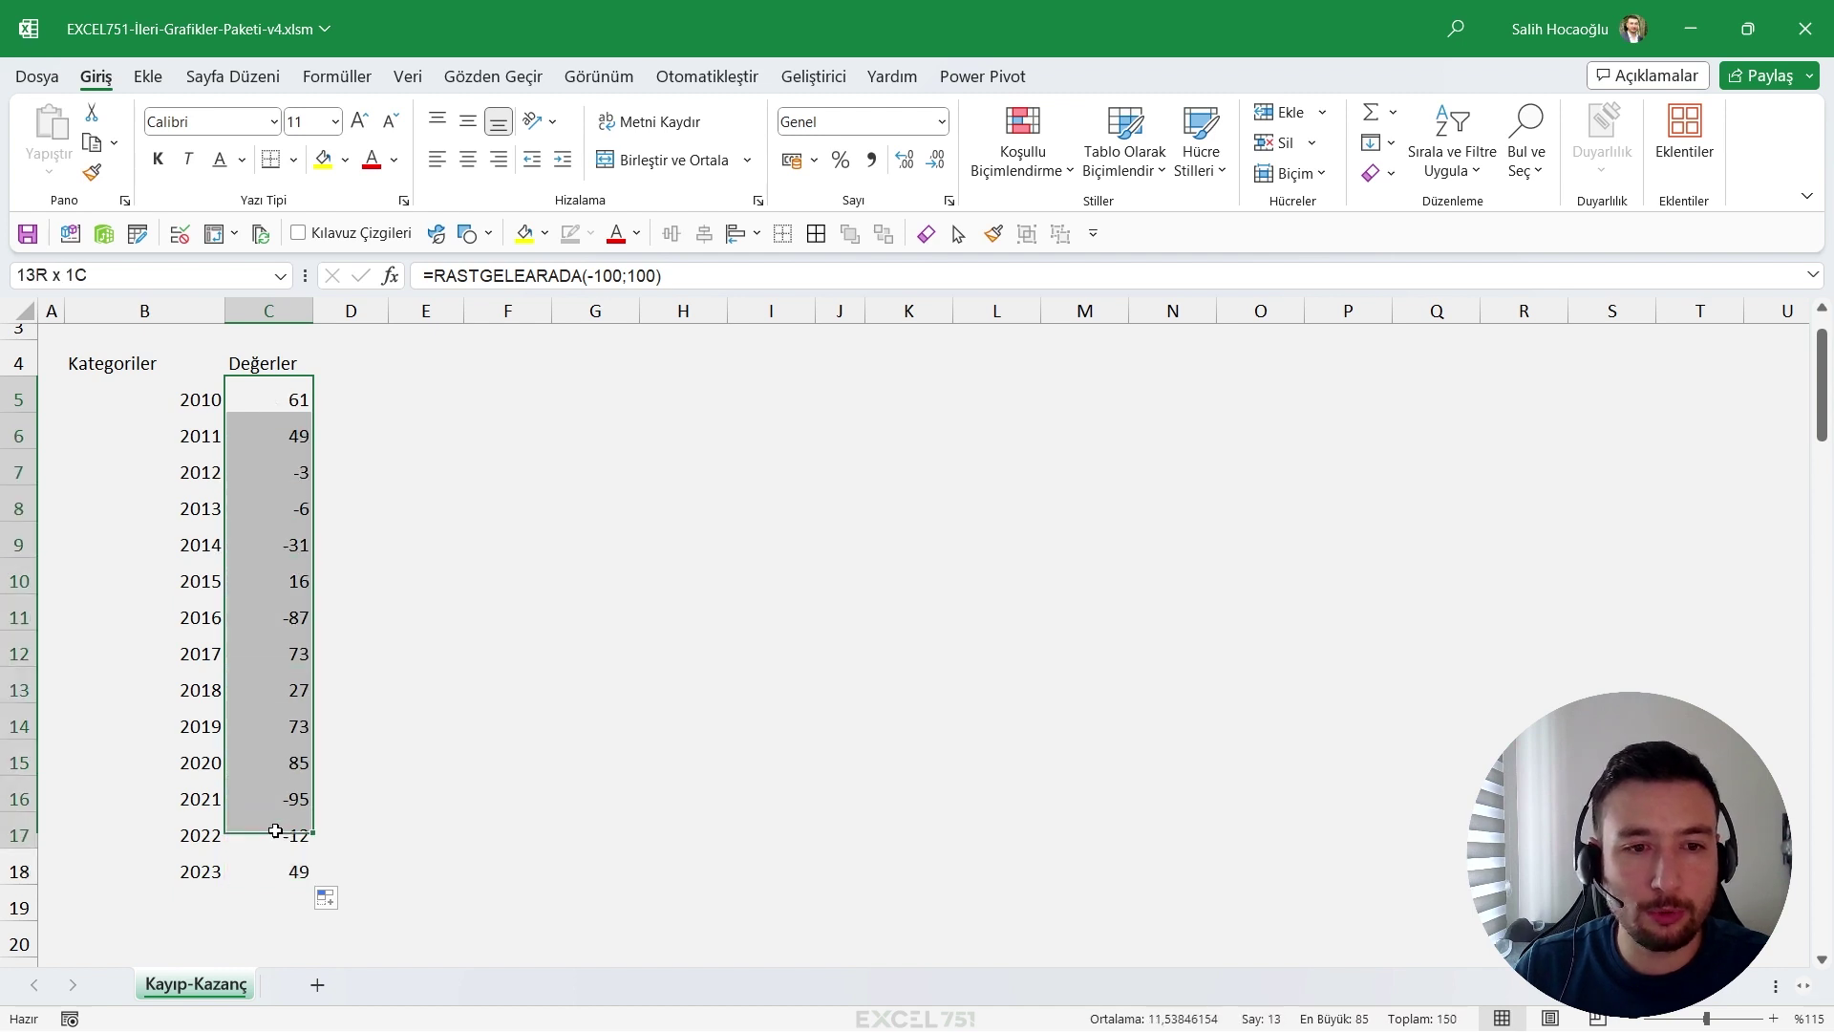
{"action": "left_click_drag", "start_coordinate": [292, 867], "coordinate": [167, 371]}
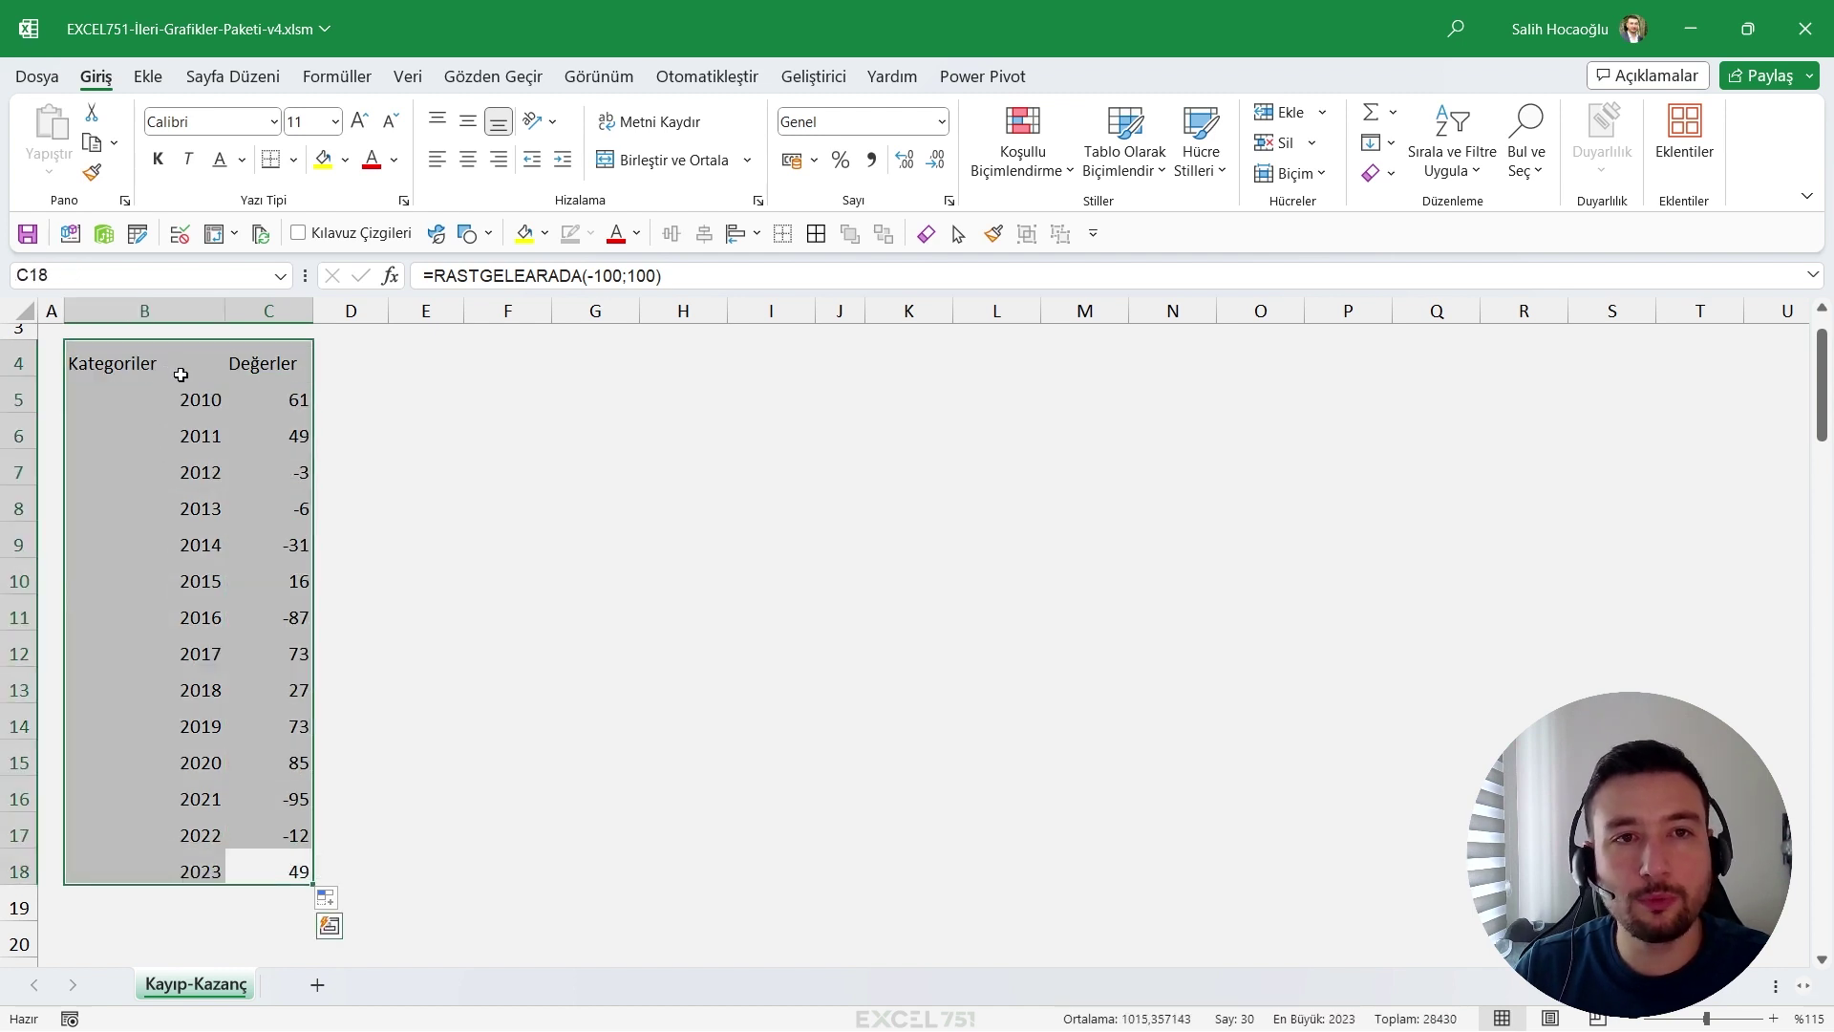
Convert B4:C18 into a table with headers and set its fill to No Fill.
{"action": "left_click", "coordinate": [160, 73]}
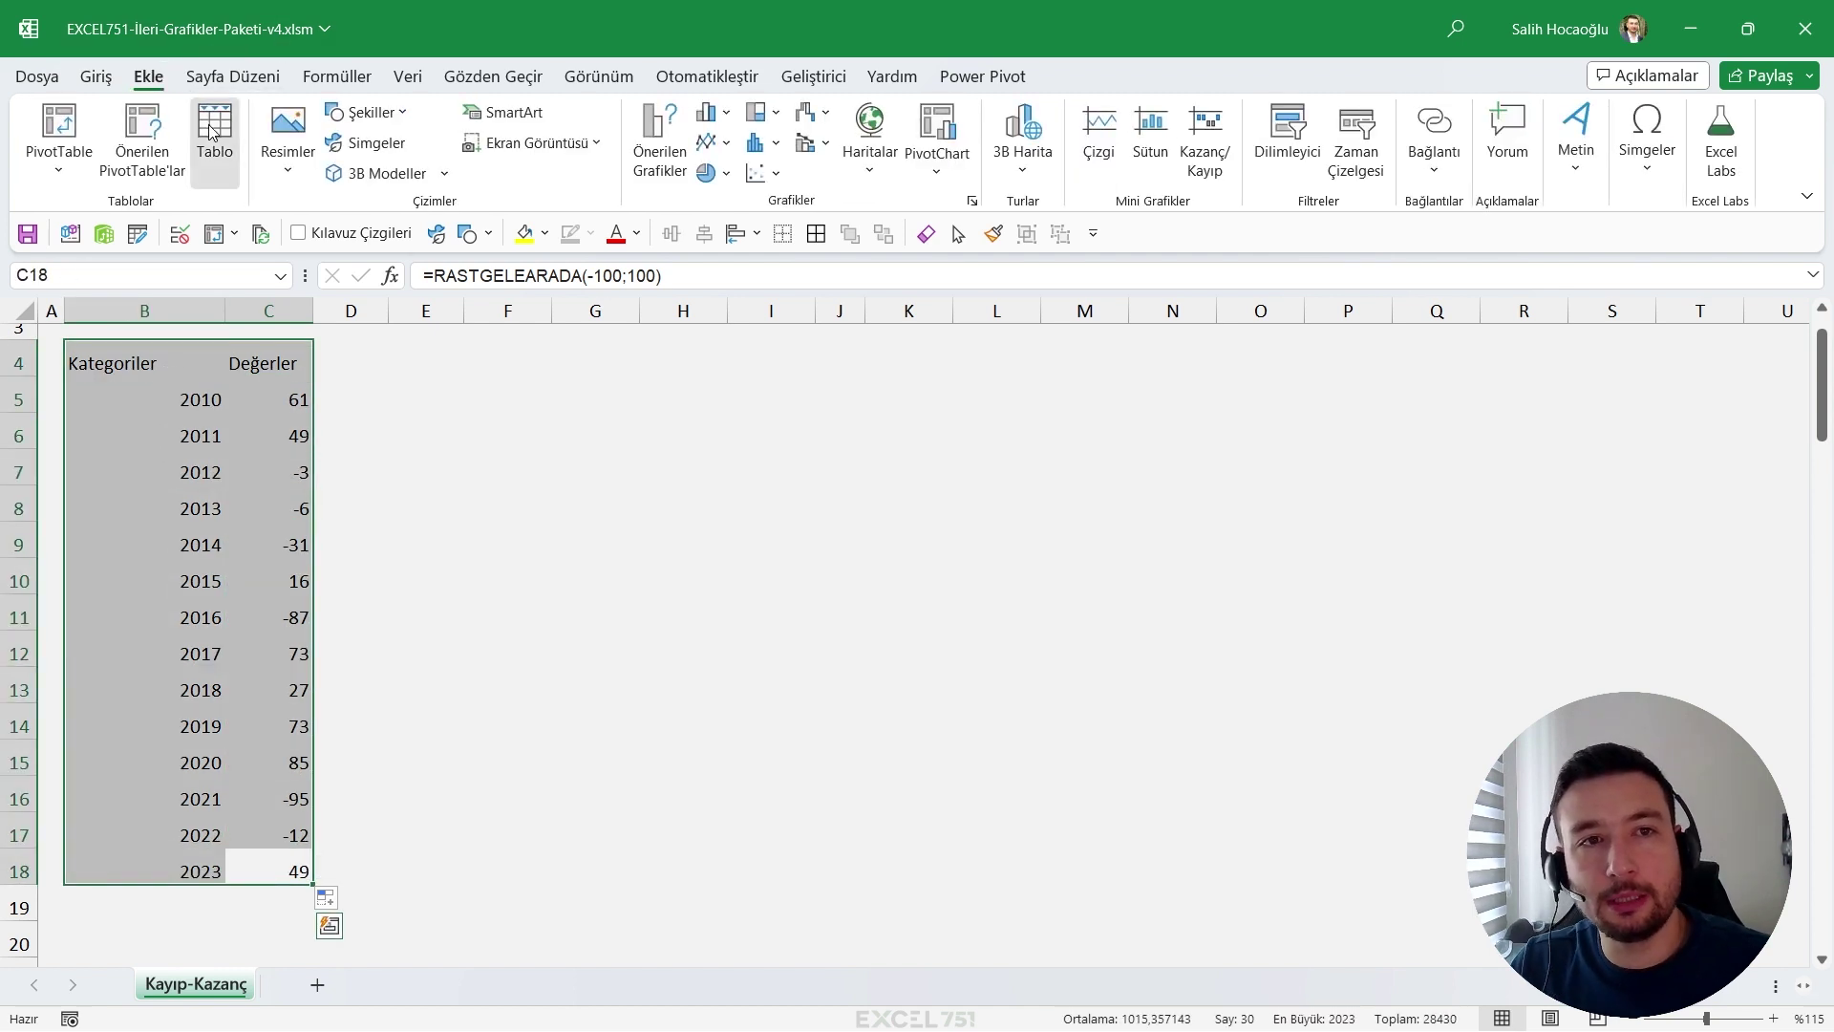
{"action": "left_click", "coordinate": [214, 129]}
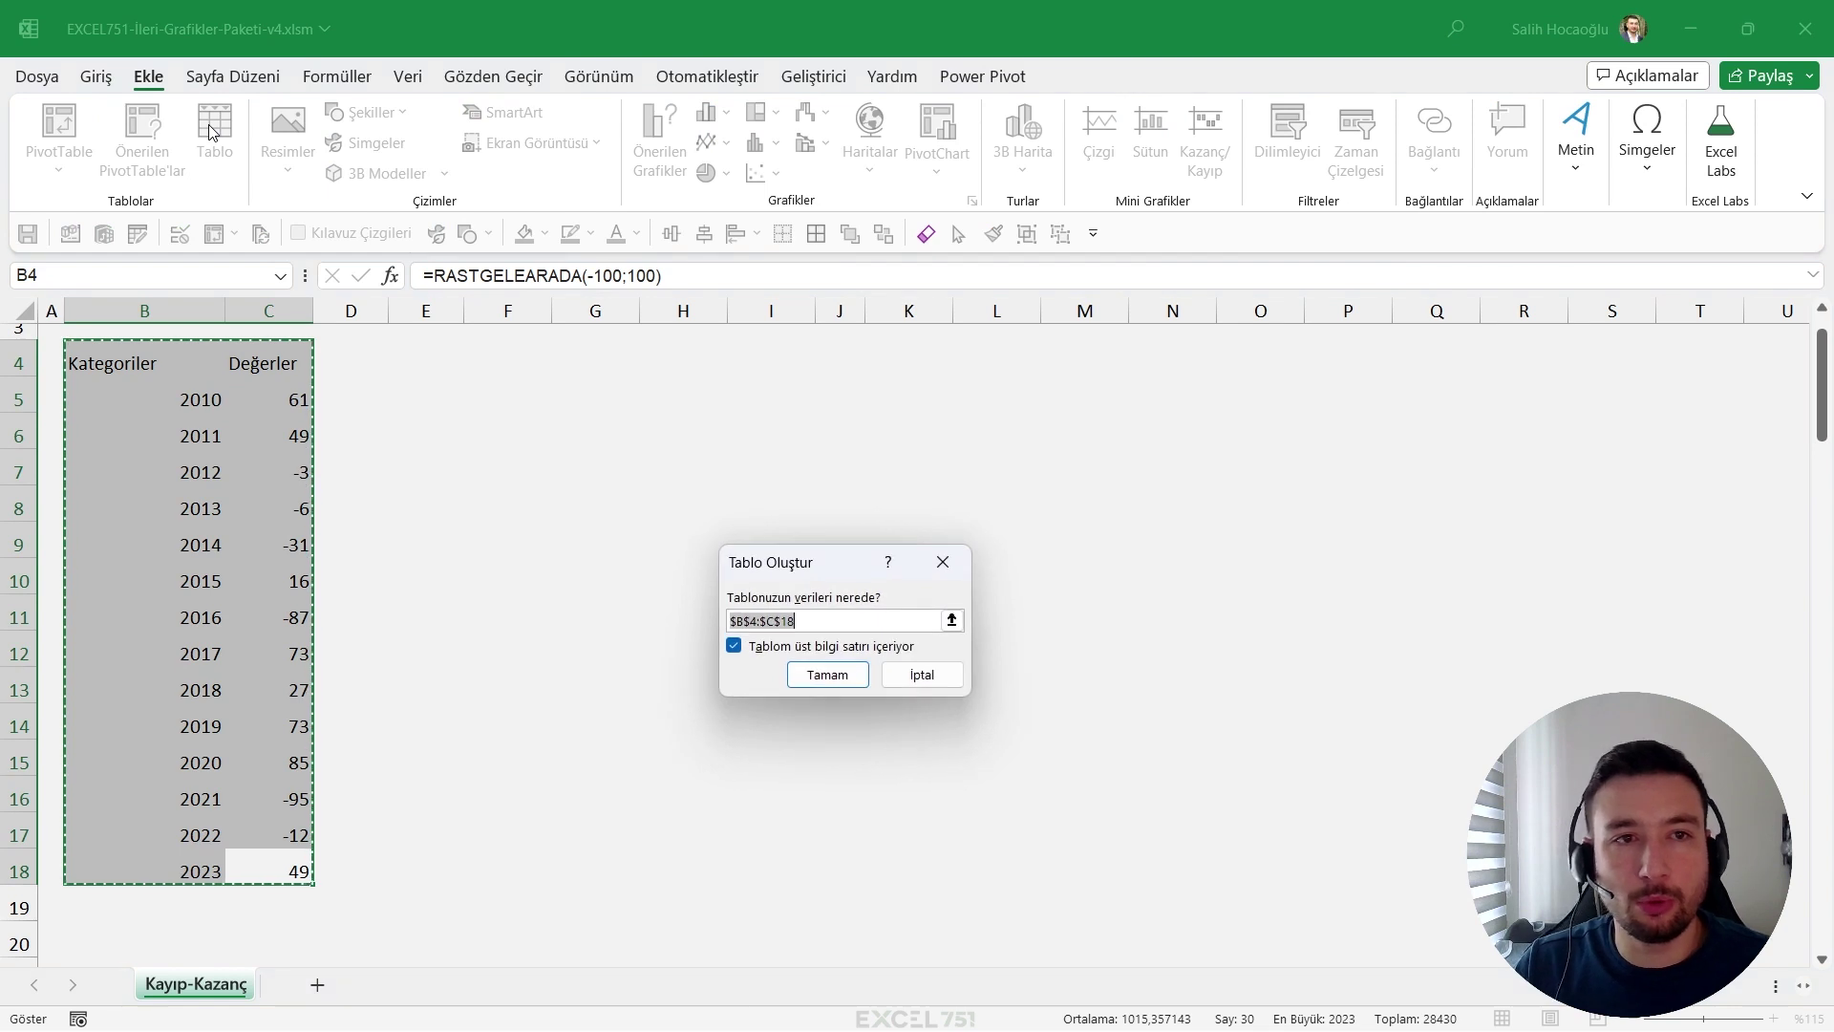
{"action": "left_click", "coordinate": [827, 675]}
{"action": "left_click_drag", "start_coordinate": [148, 361], "coordinate": [296, 870]}
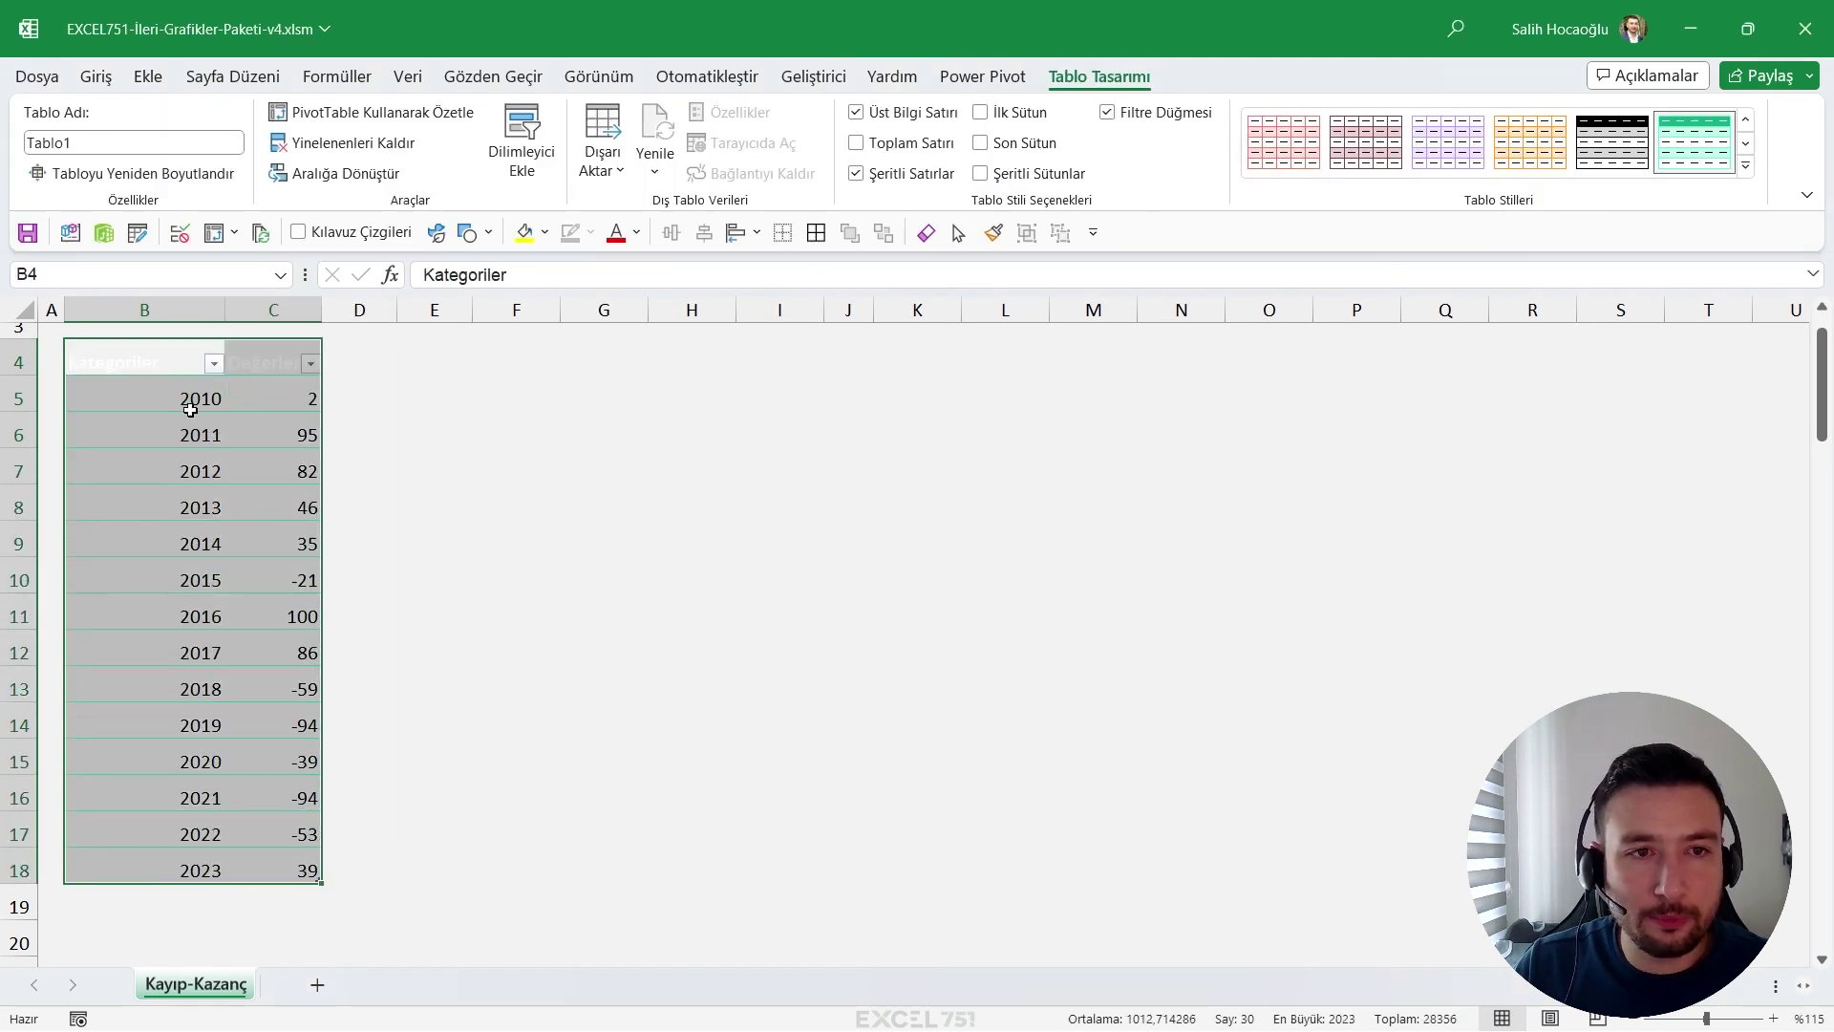
{"action": "left_click", "coordinate": [95, 76]}
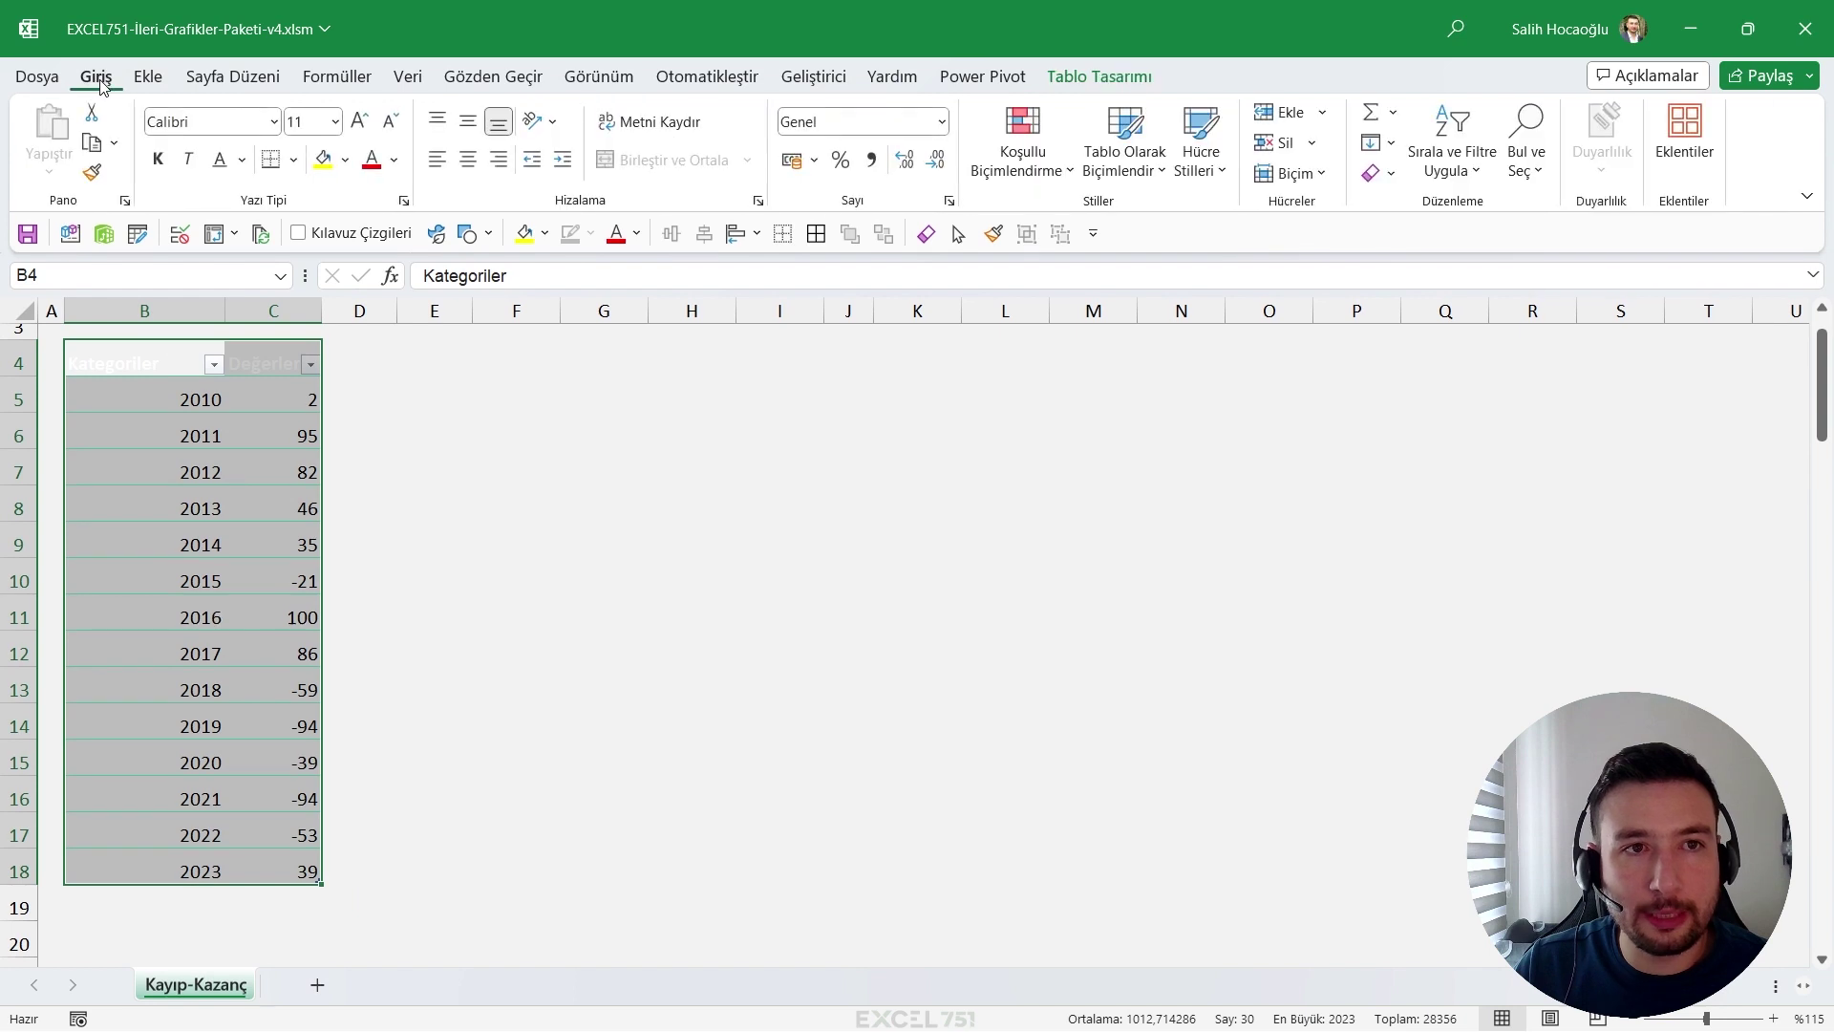
{"action": "left_click", "coordinate": [344, 159]}
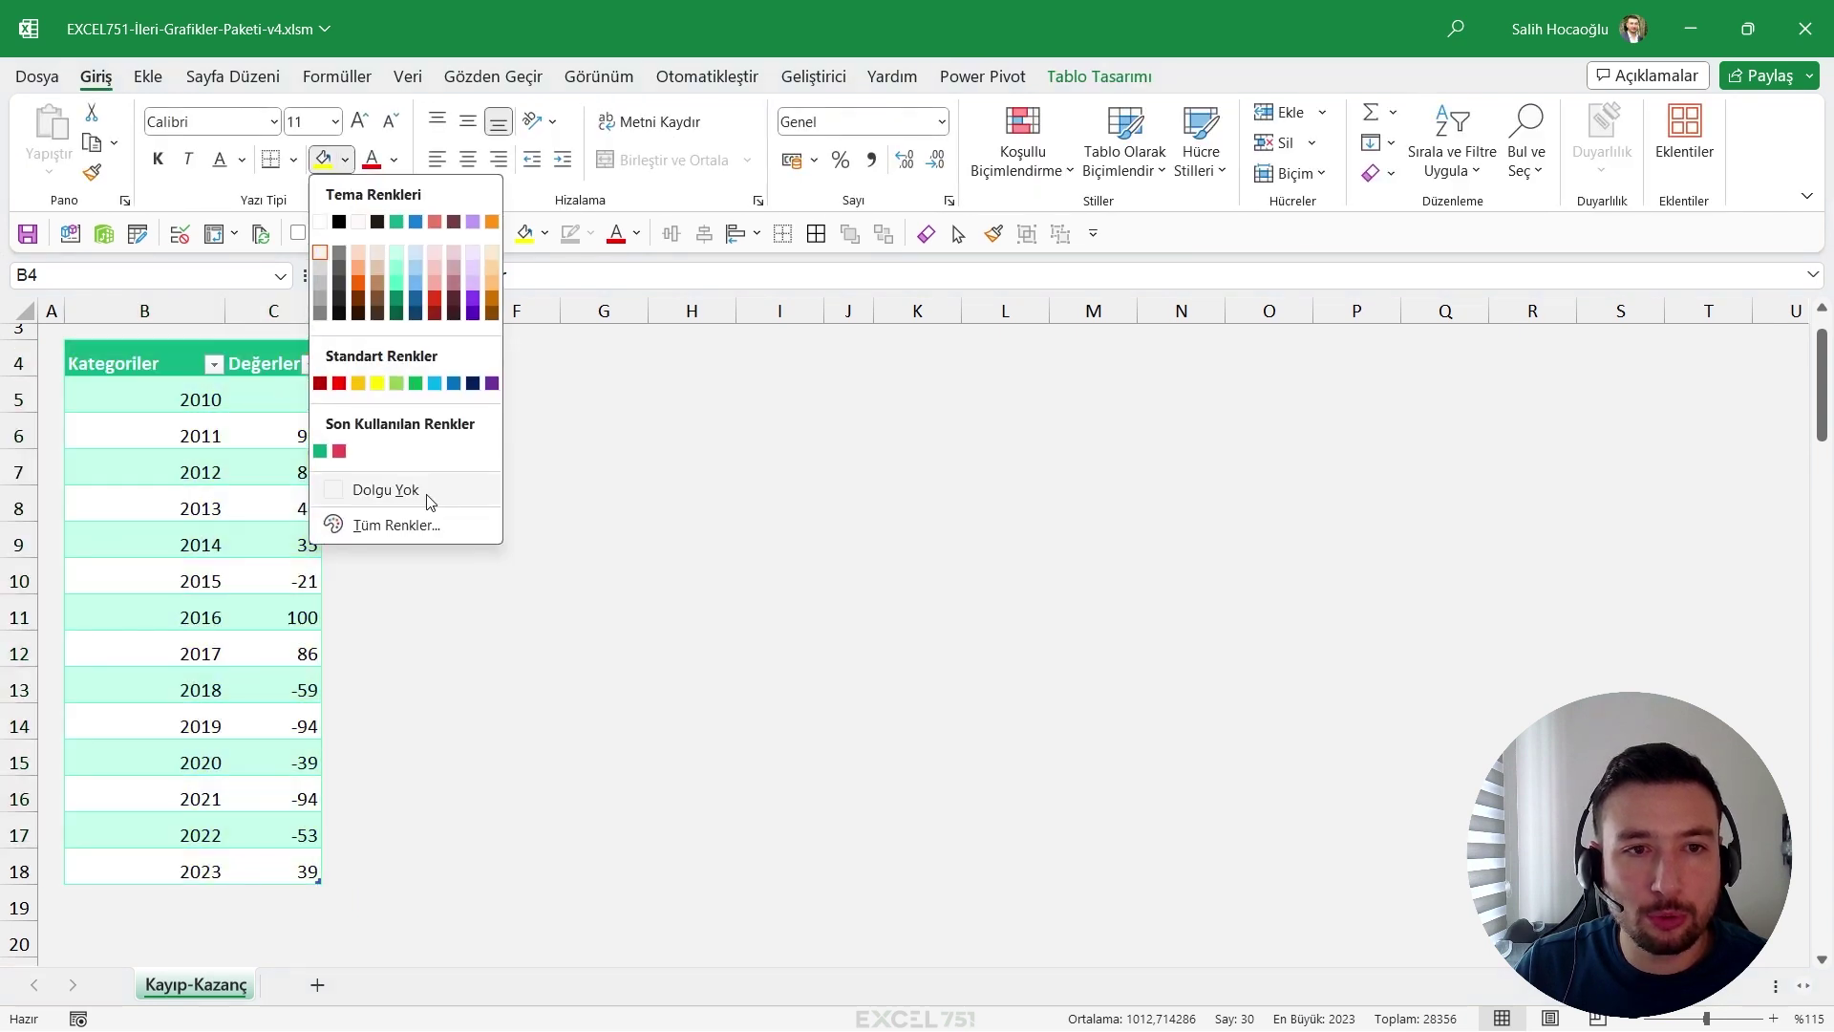
{"action": "left_click", "coordinate": [430, 492]}
{"action": "left_click", "coordinate": [243, 546]}
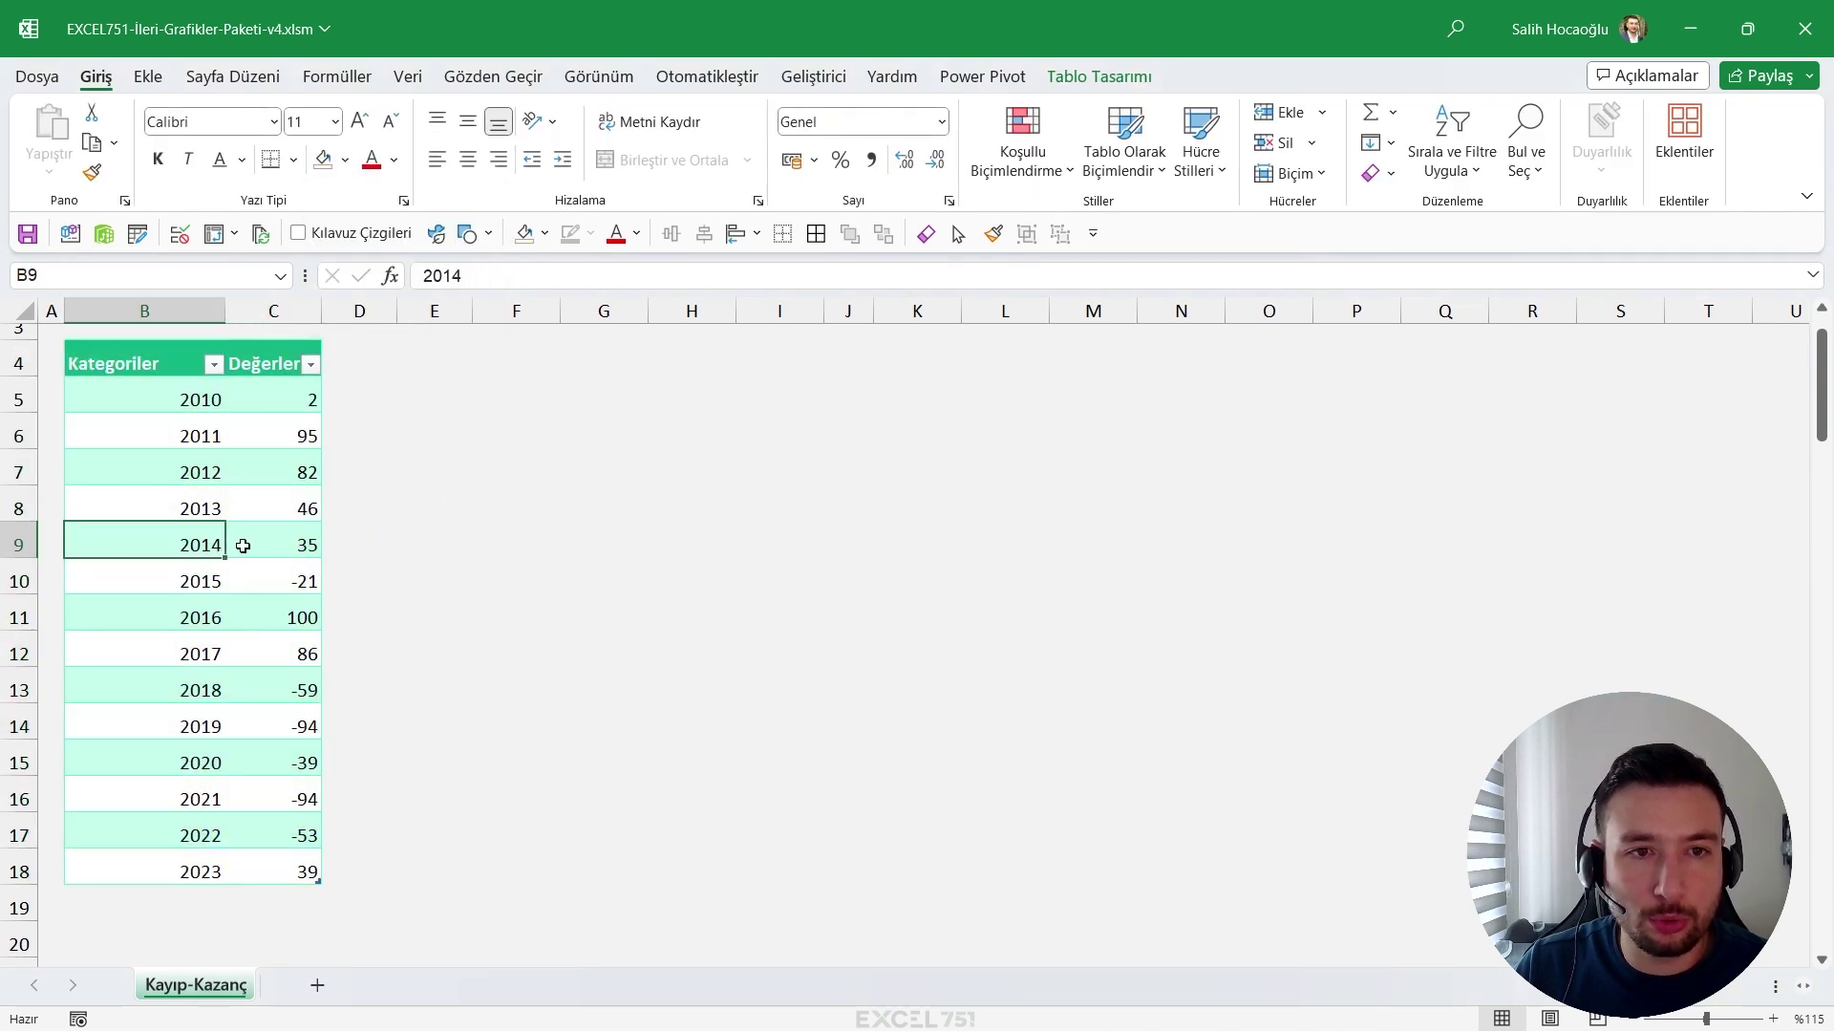
Apply a green table style and enable Banded Columns.
{"action": "left_click", "coordinate": [1098, 76]}
{"action": "left_click", "coordinate": [1747, 170]}
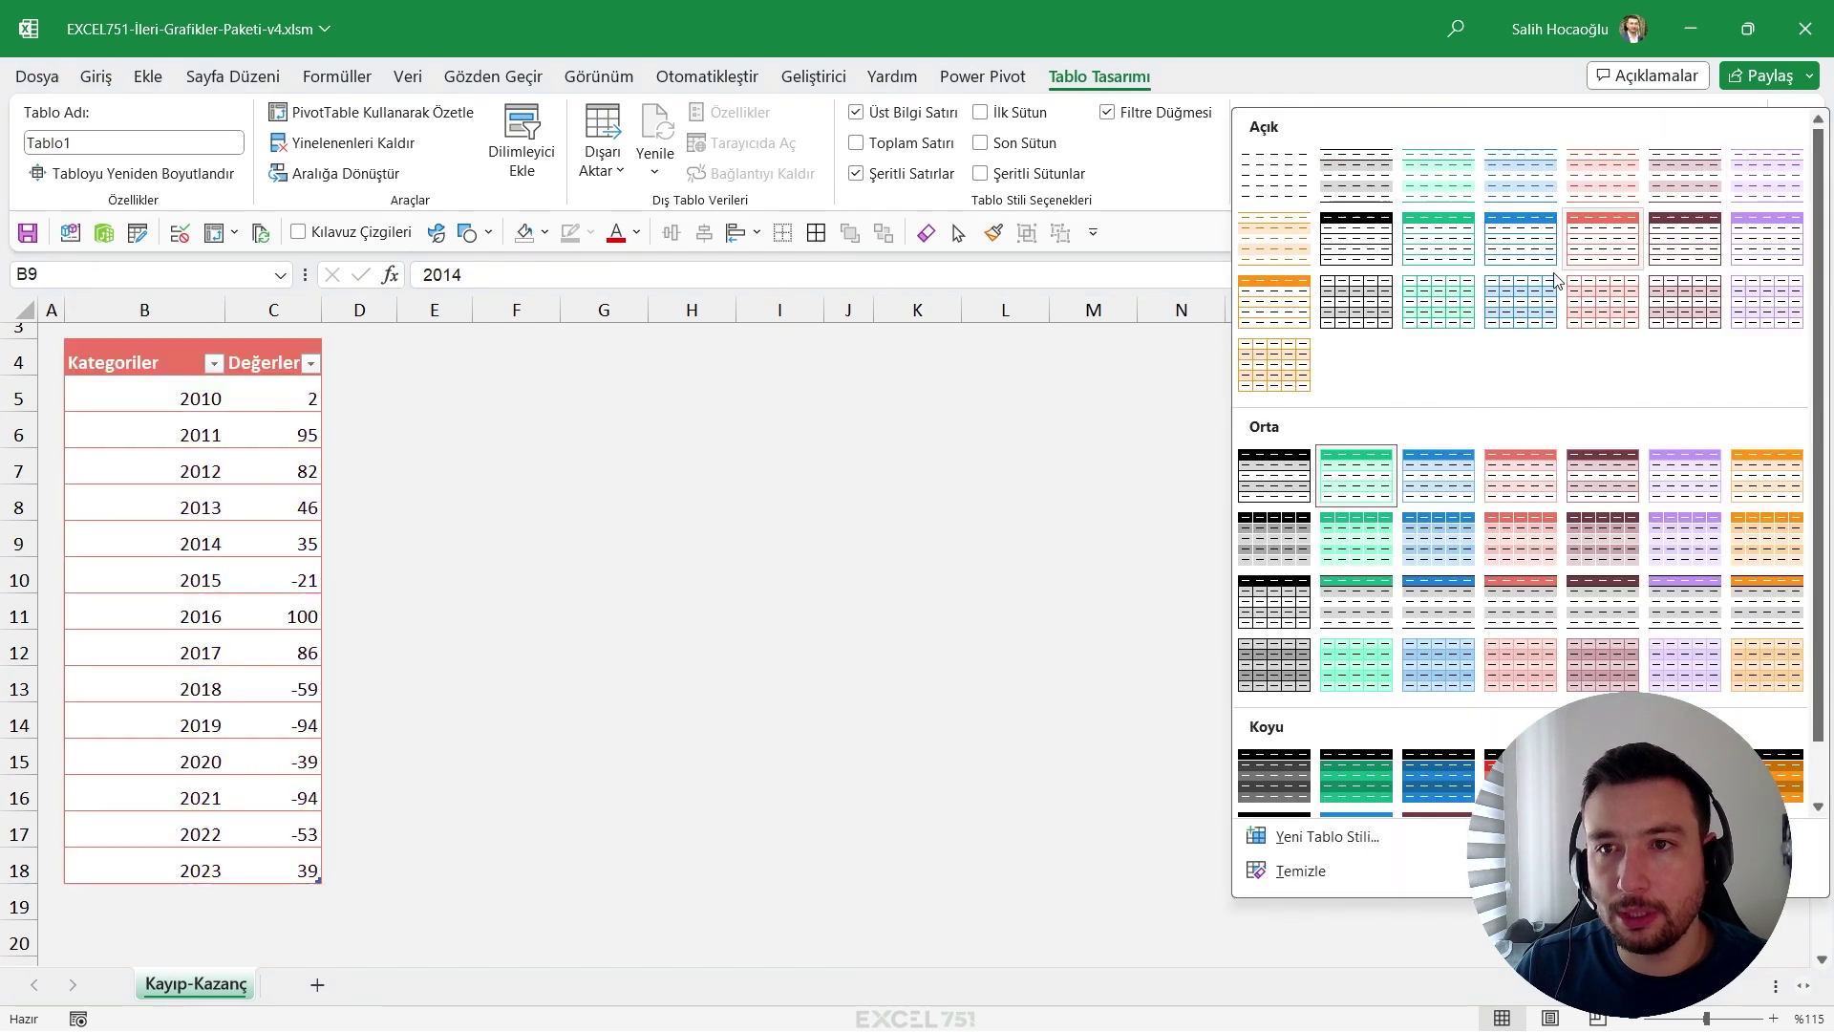
{"action": "left_click", "coordinate": [1603, 239]}
{"action": "left_click", "coordinate": [980, 173]}
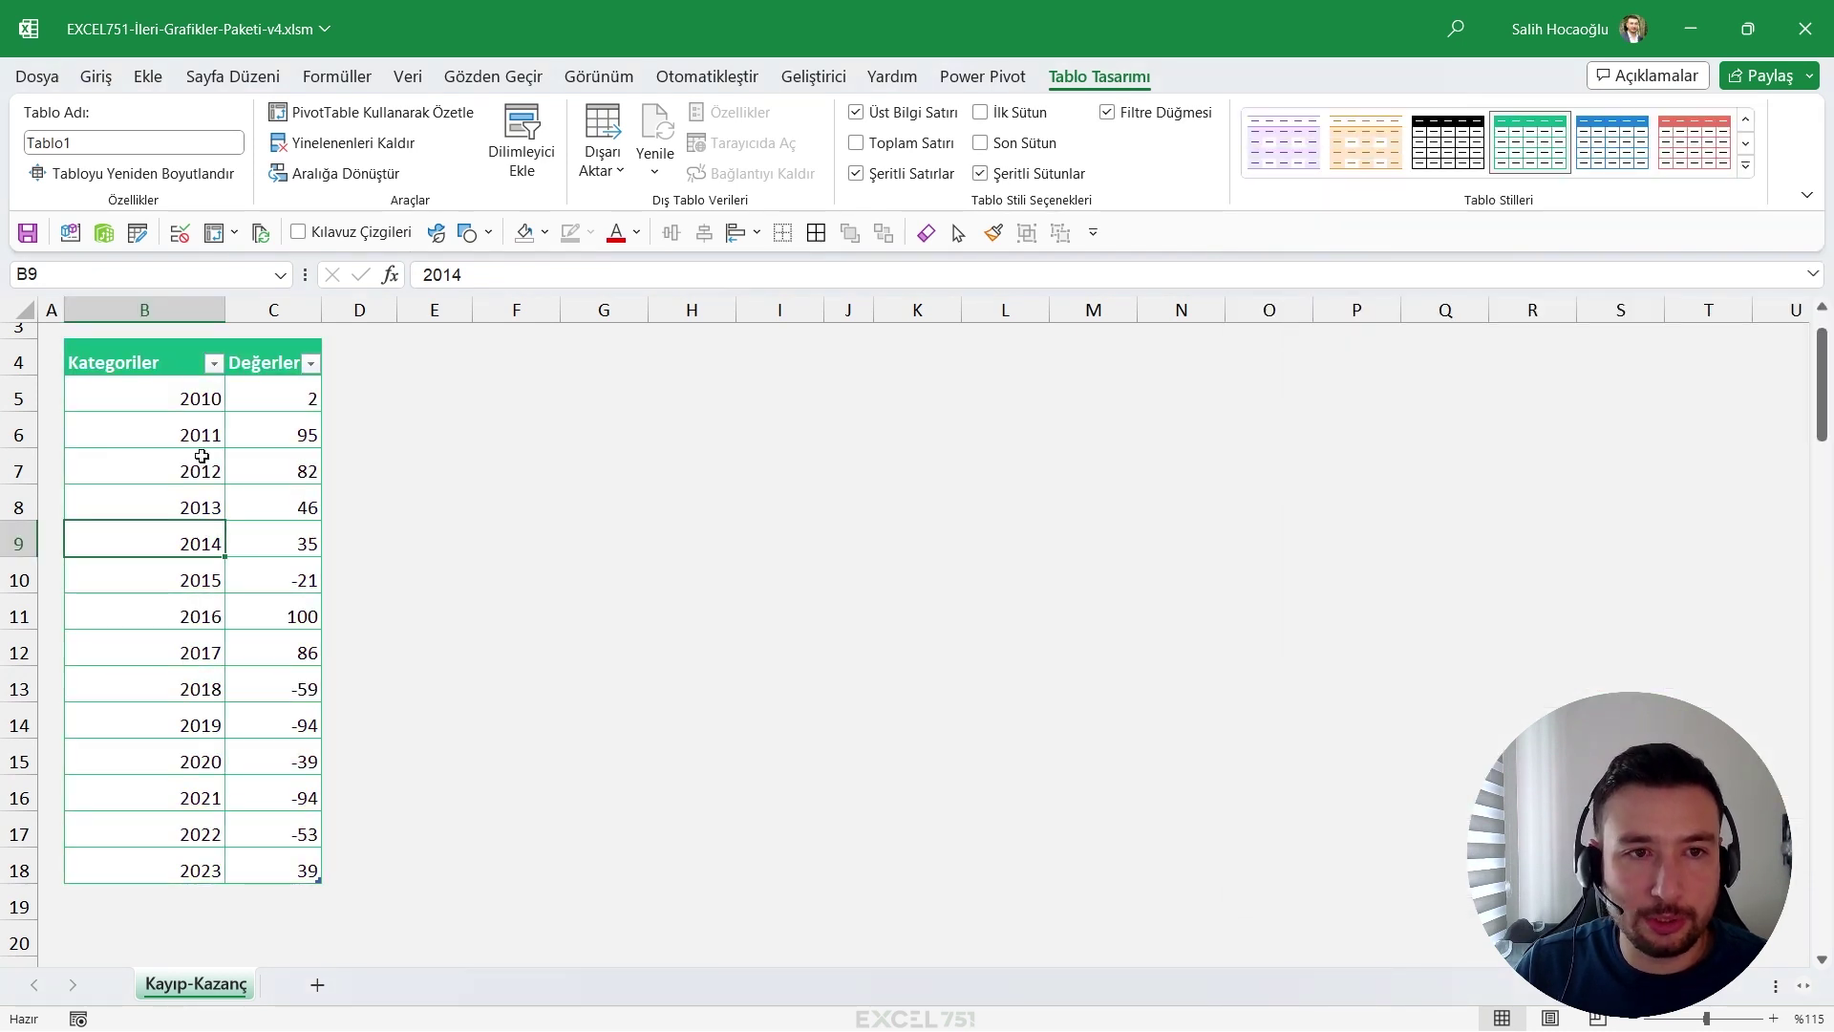
Center the table contents both vertically and horizontally.
{"action": "left_click", "coordinate": [67, 334]}
{"action": "left_click", "coordinate": [68, 334]}
{"action": "left_click", "coordinate": [96, 76]}
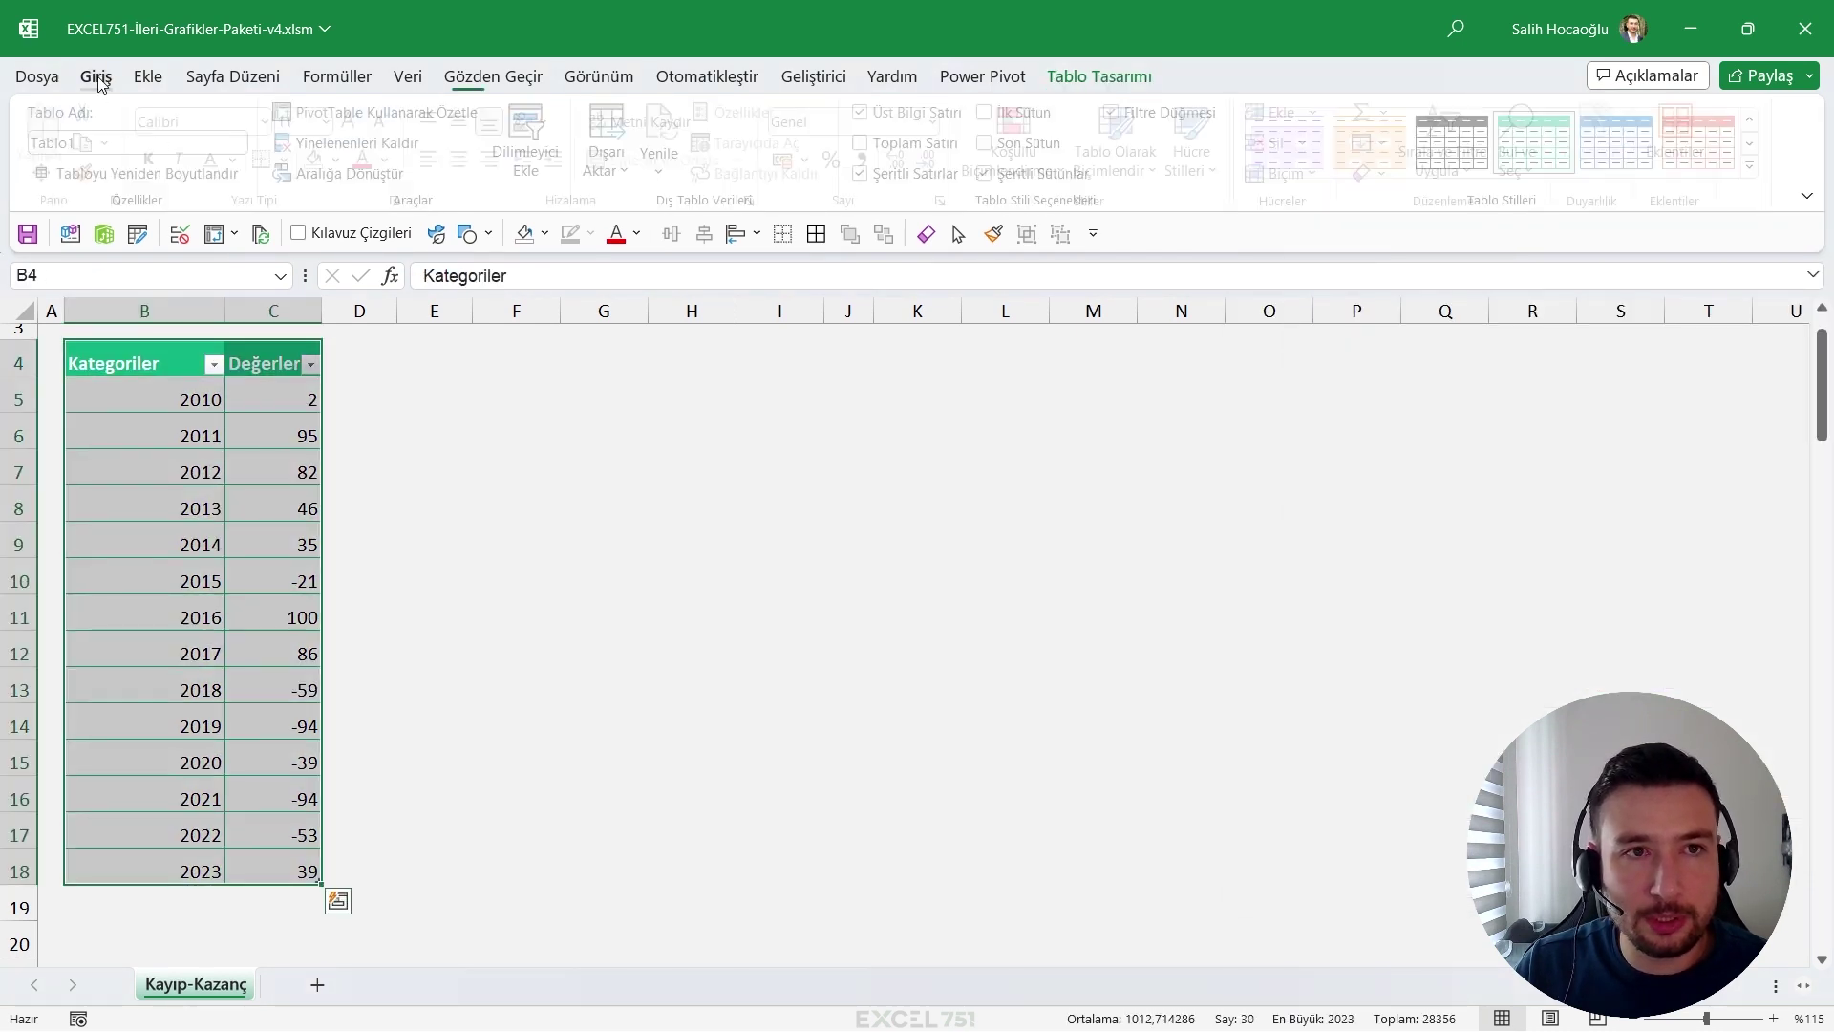
{"action": "left_click", "coordinate": [468, 121]}
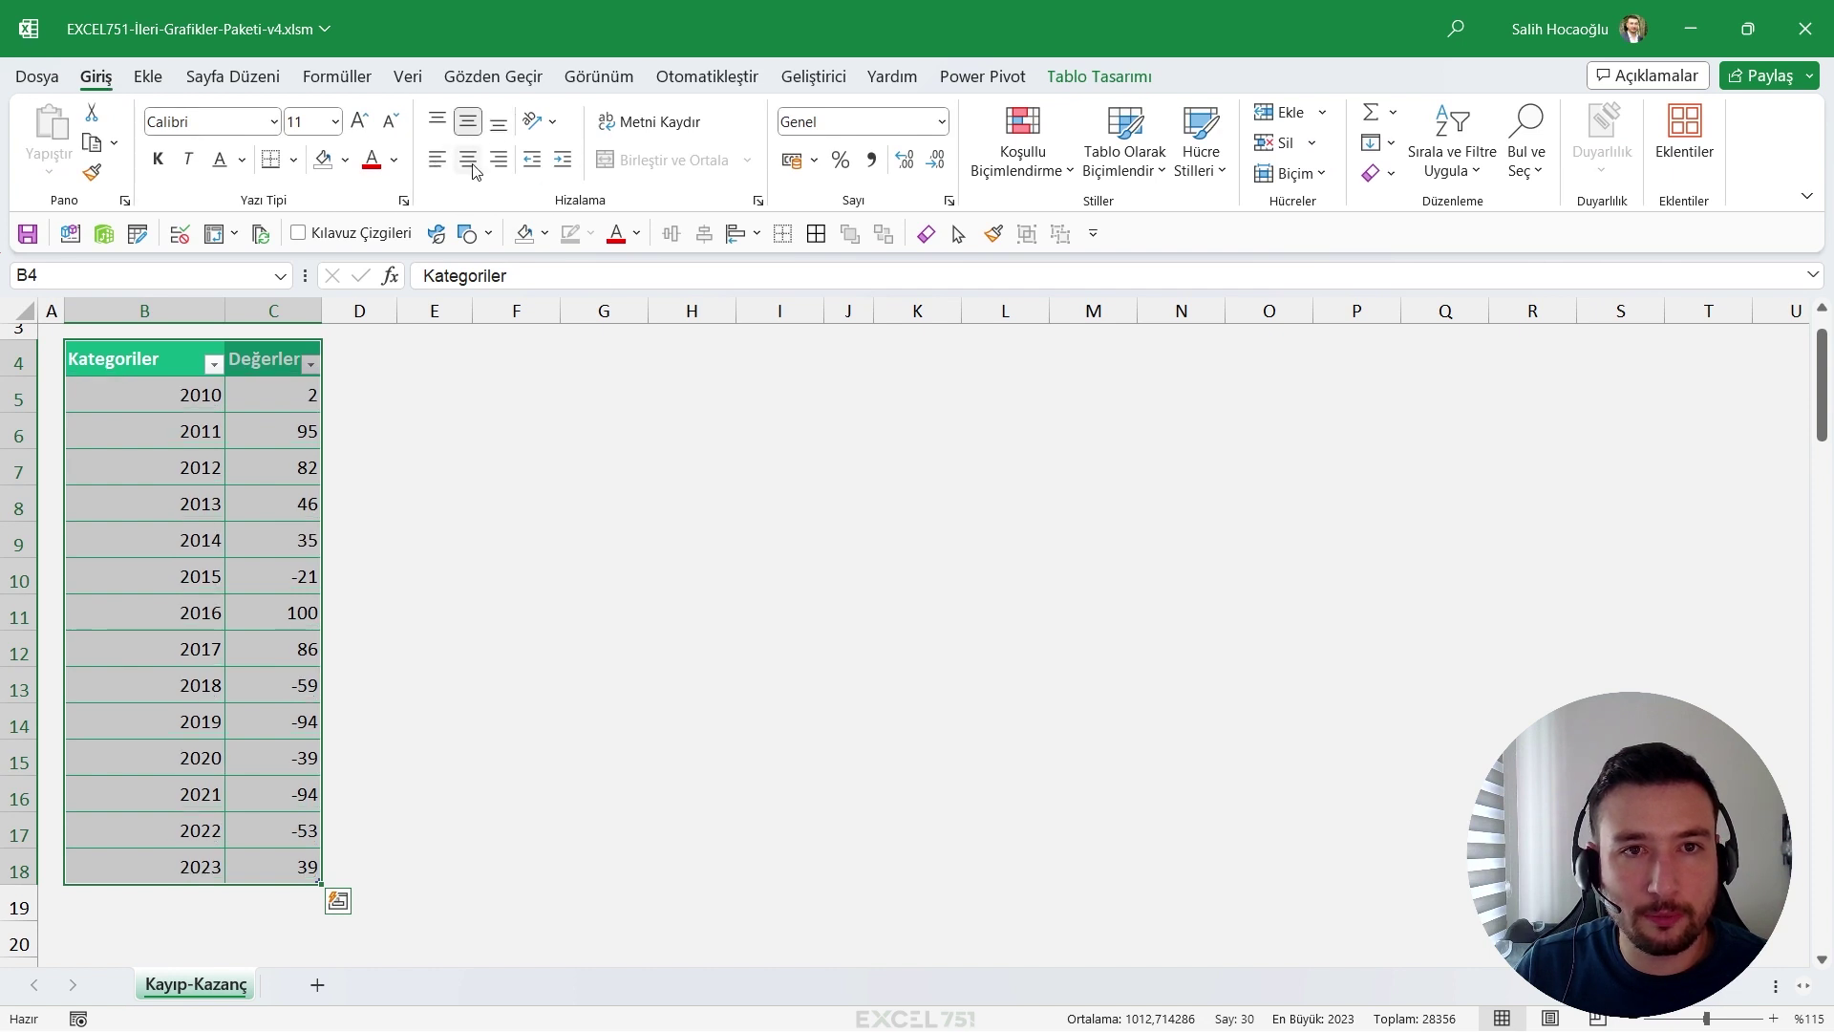
{"action": "left_click", "coordinate": [468, 160]}
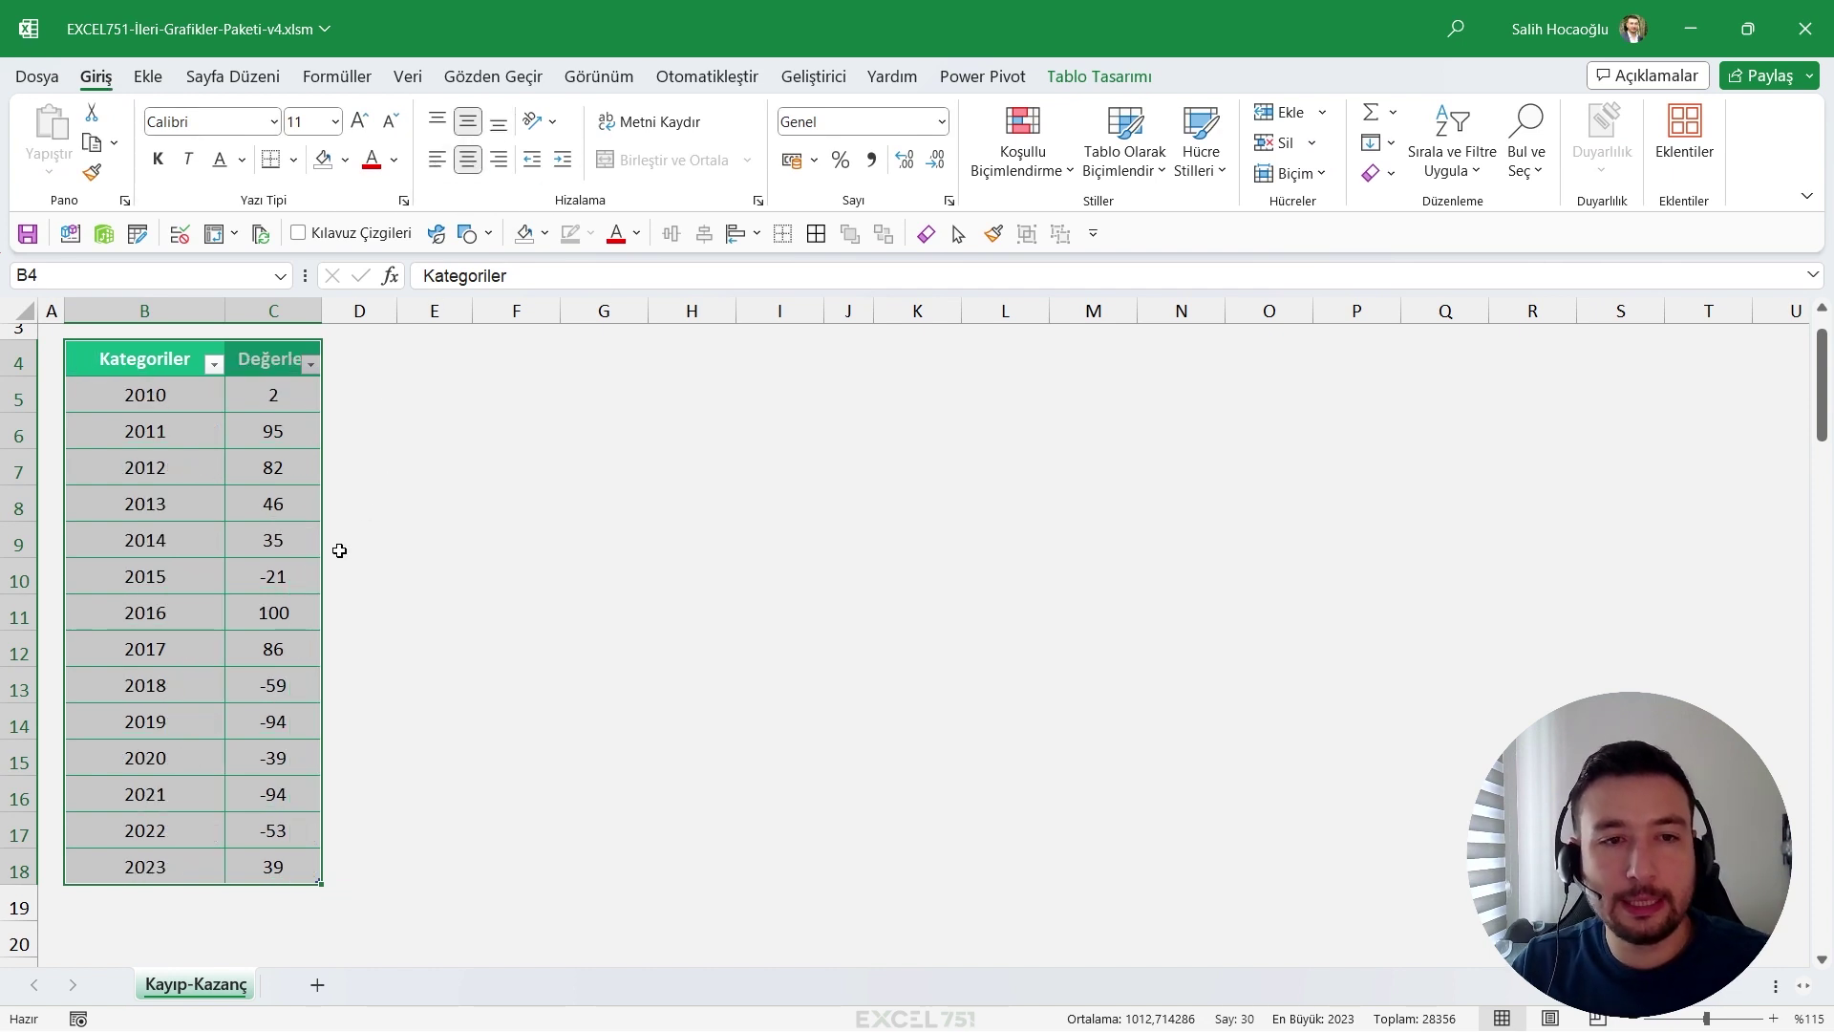
{"action": "scroll", "coordinate": [349, 499], "scroll_direction": "up", "scroll_amount": 1}
{"action": "scroll", "coordinate": [350, 499], "scroll_direction": "down", "scroll_amount": 1, "text": "ctrl"}
{"action": "scroll", "coordinate": [278, 528], "scroll_direction": "down", "scroll_amount": 1}
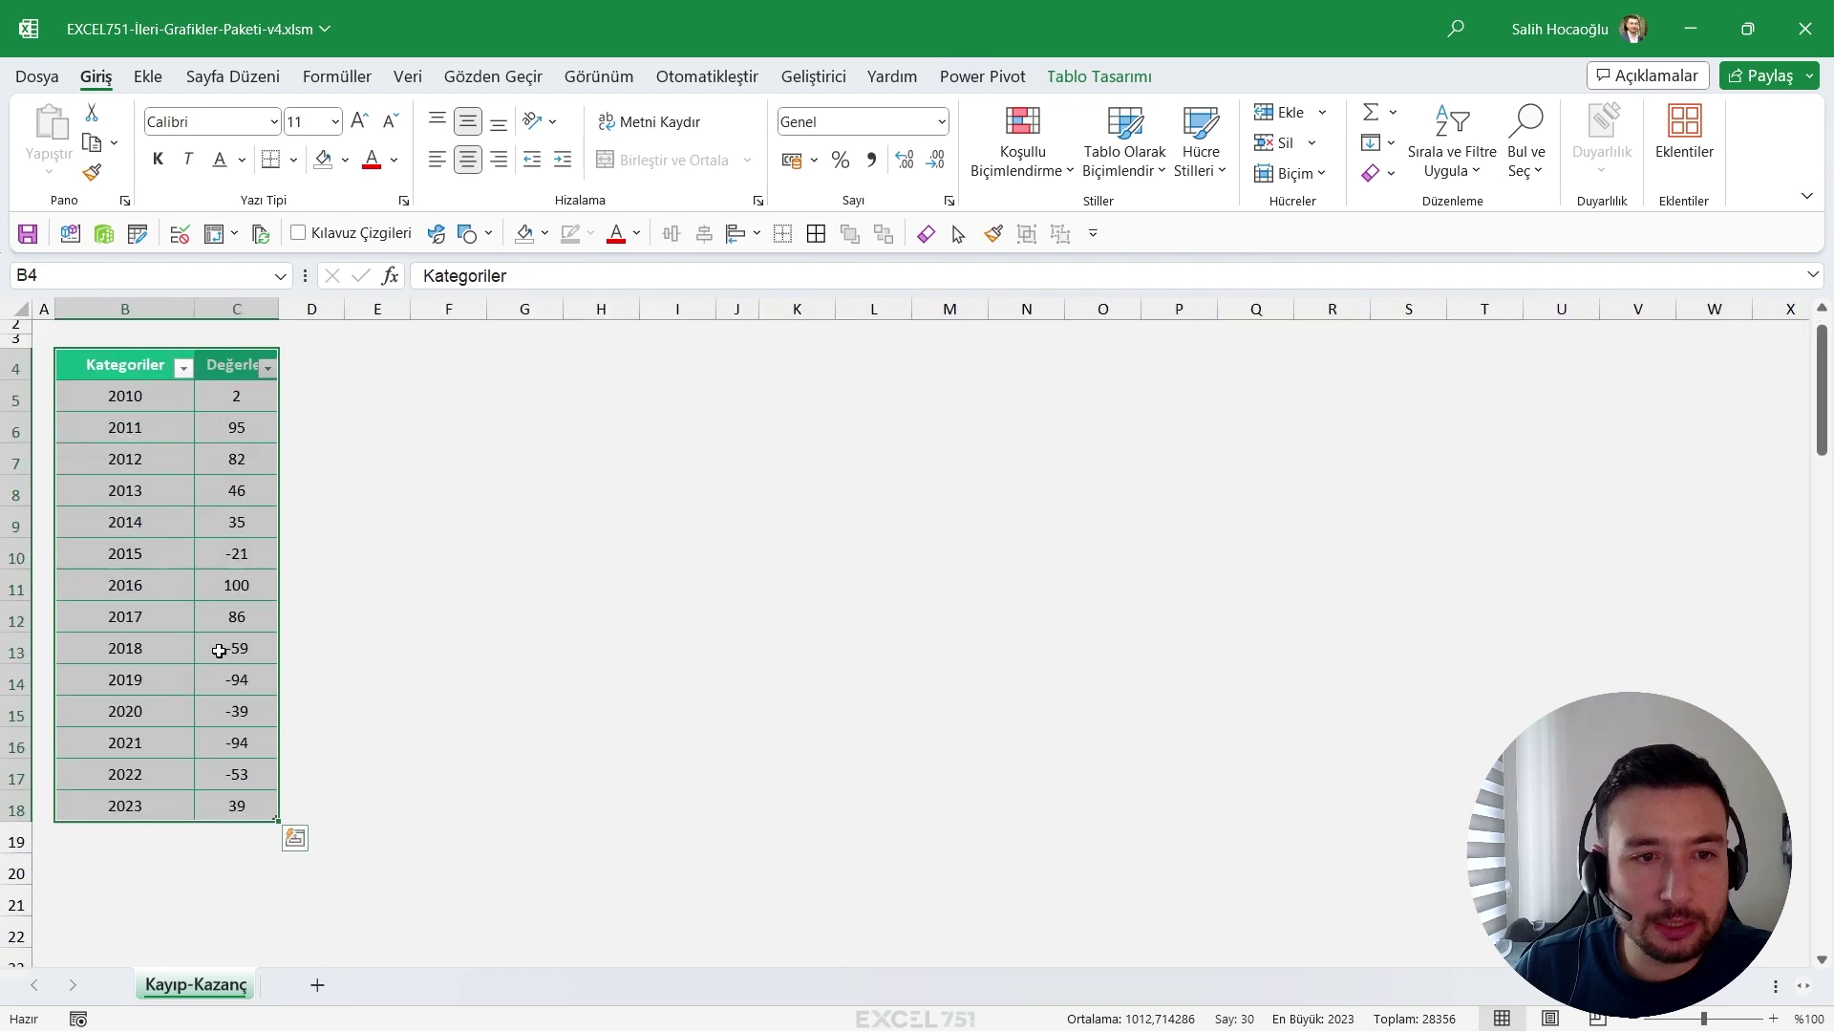
{"action": "left_click_drag", "start_coordinate": [237, 805], "coordinate": [140, 367]}
{"action": "scroll", "coordinate": [140, 382], "scroll_direction": "up", "scroll_amount": 1}
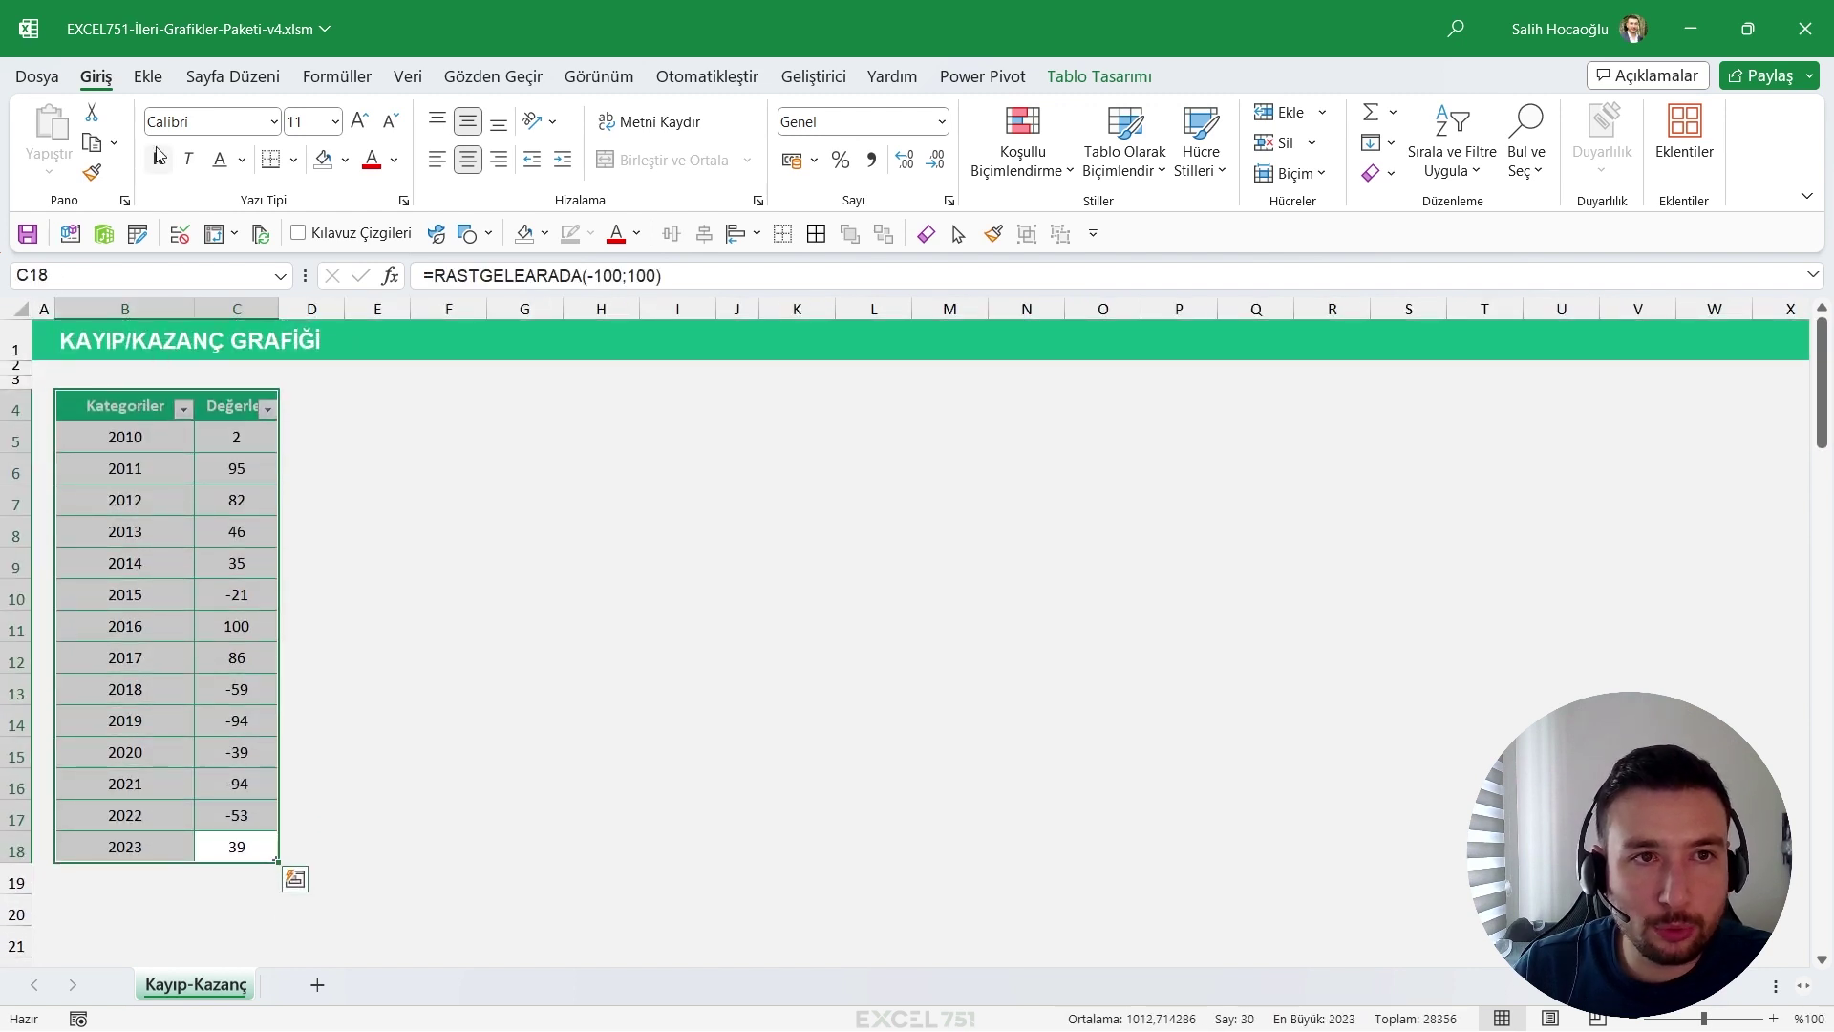
Insert a Clustered Bar chart from the table.
{"action": "left_click", "coordinate": [148, 76]}
{"action": "left_click", "coordinate": [726, 116]}
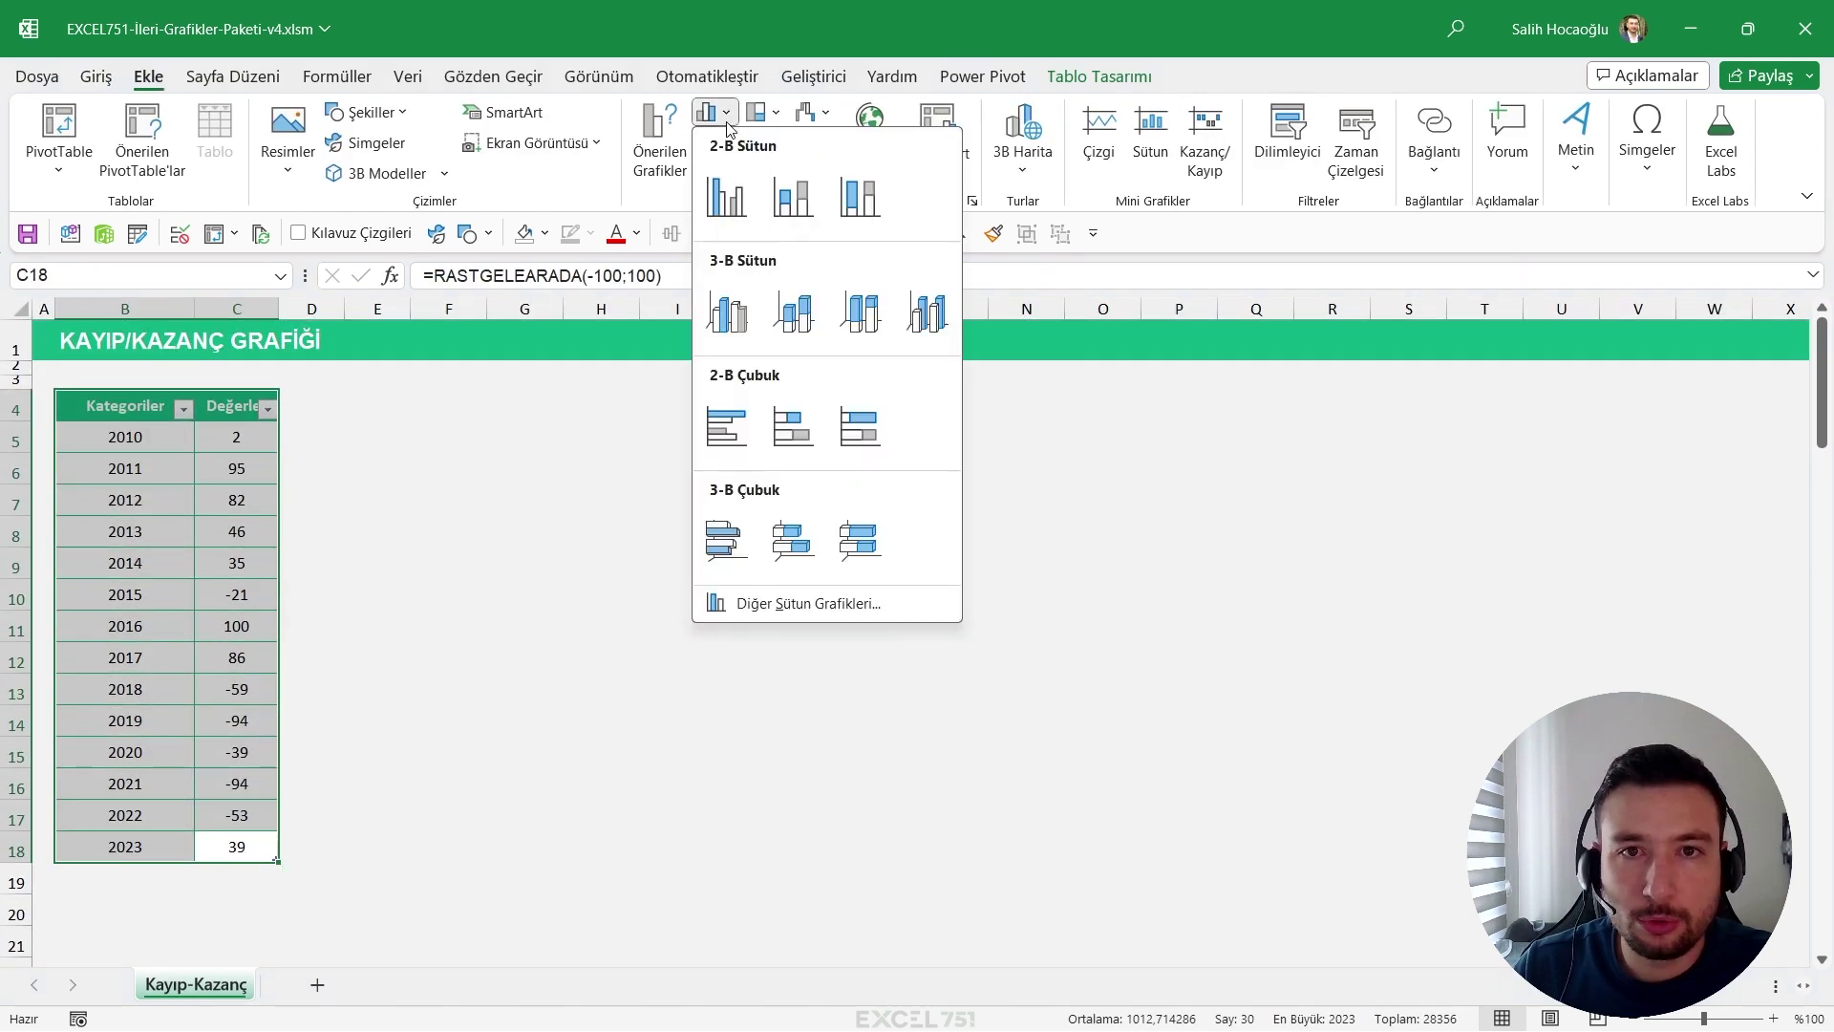
{"action": "left_click", "coordinate": [734, 442]}
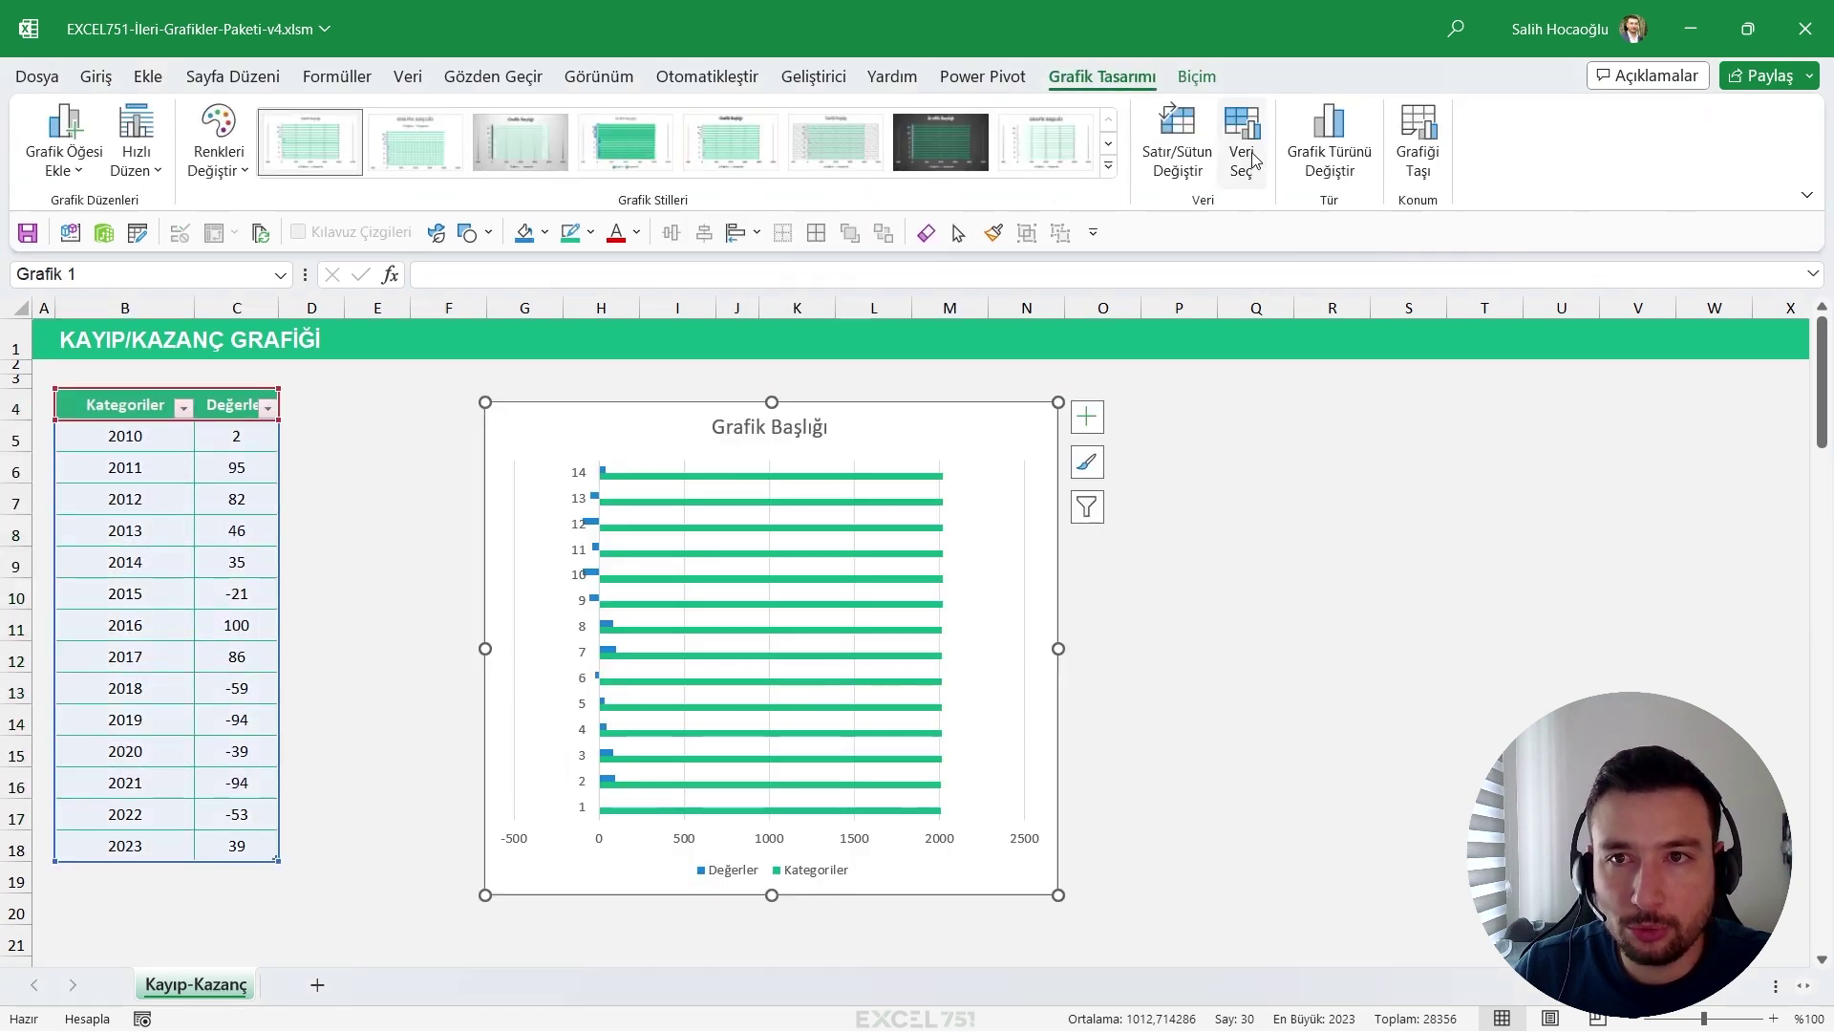
Remove the Kategoriler series and use B5:B18 as the category axis labels.
{"action": "left_click", "coordinate": [1240, 144]}
{"action": "left_click_drag", "start_coordinate": [817, 463], "coordinate": [762, 442]}
{"action": "double_click", "coordinate": [589, 615]}
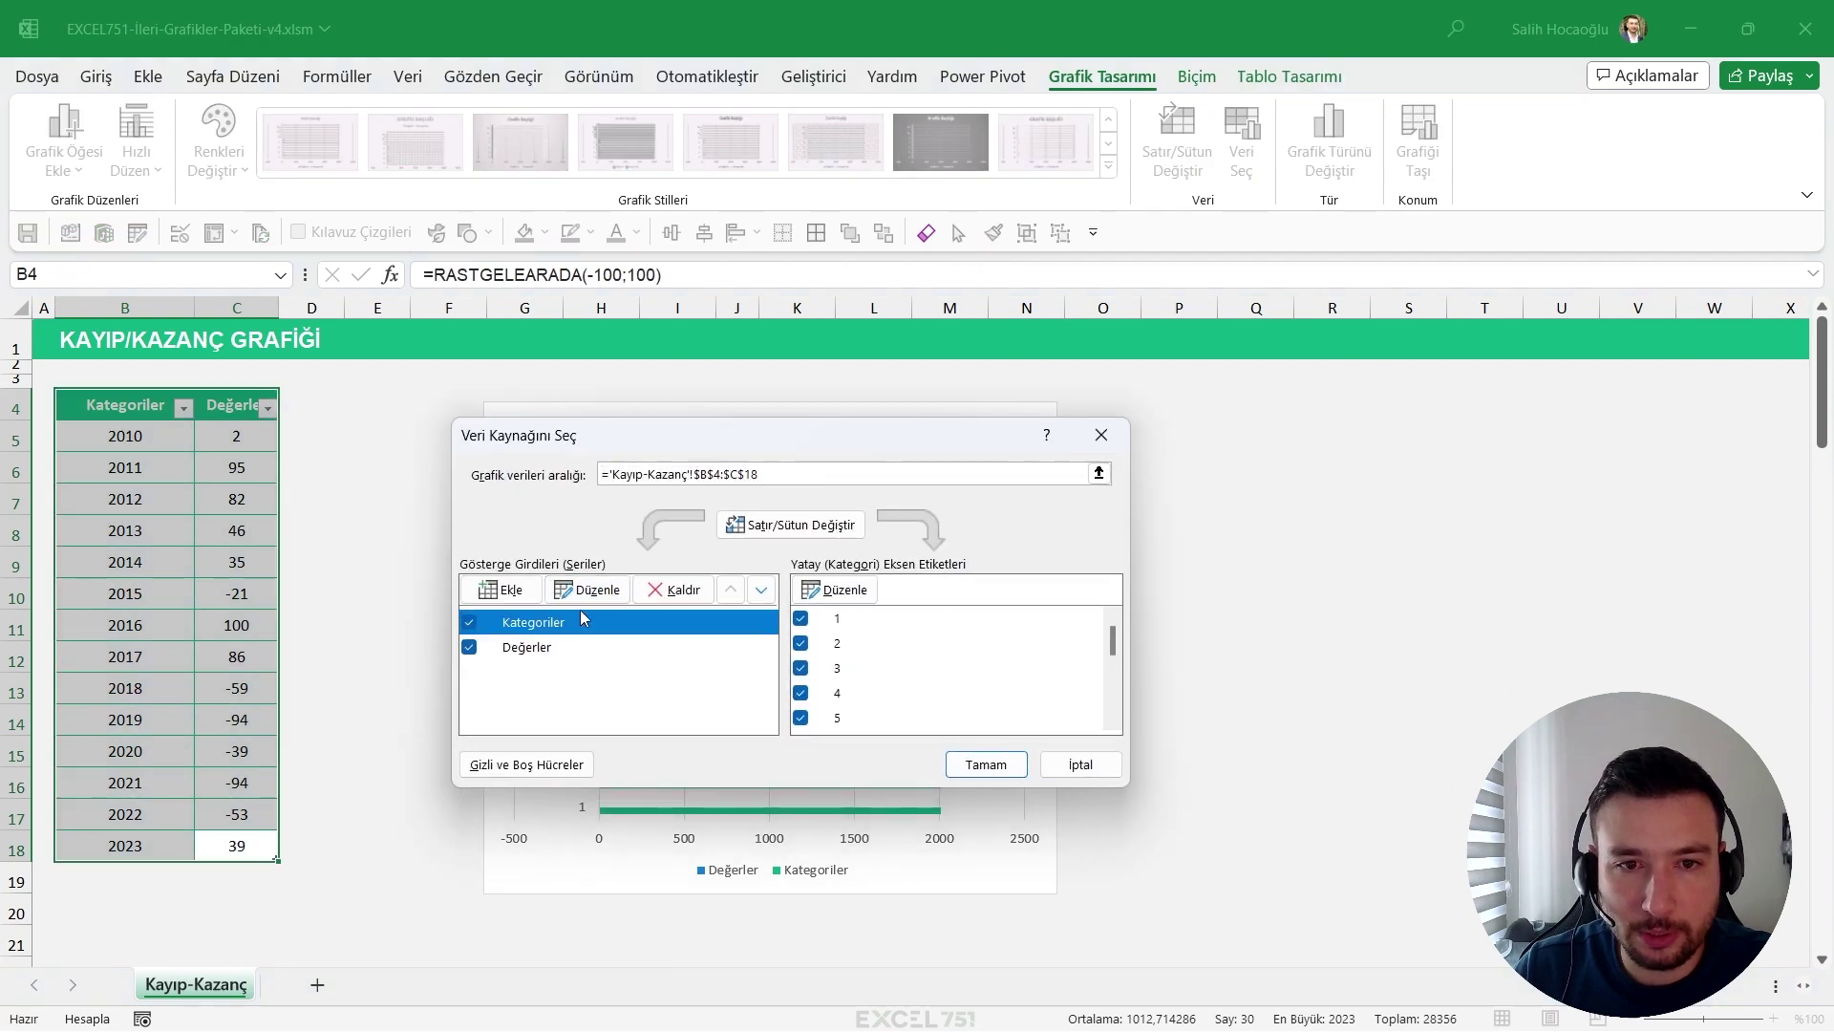
{"action": "left_click", "coordinate": [796, 654]}
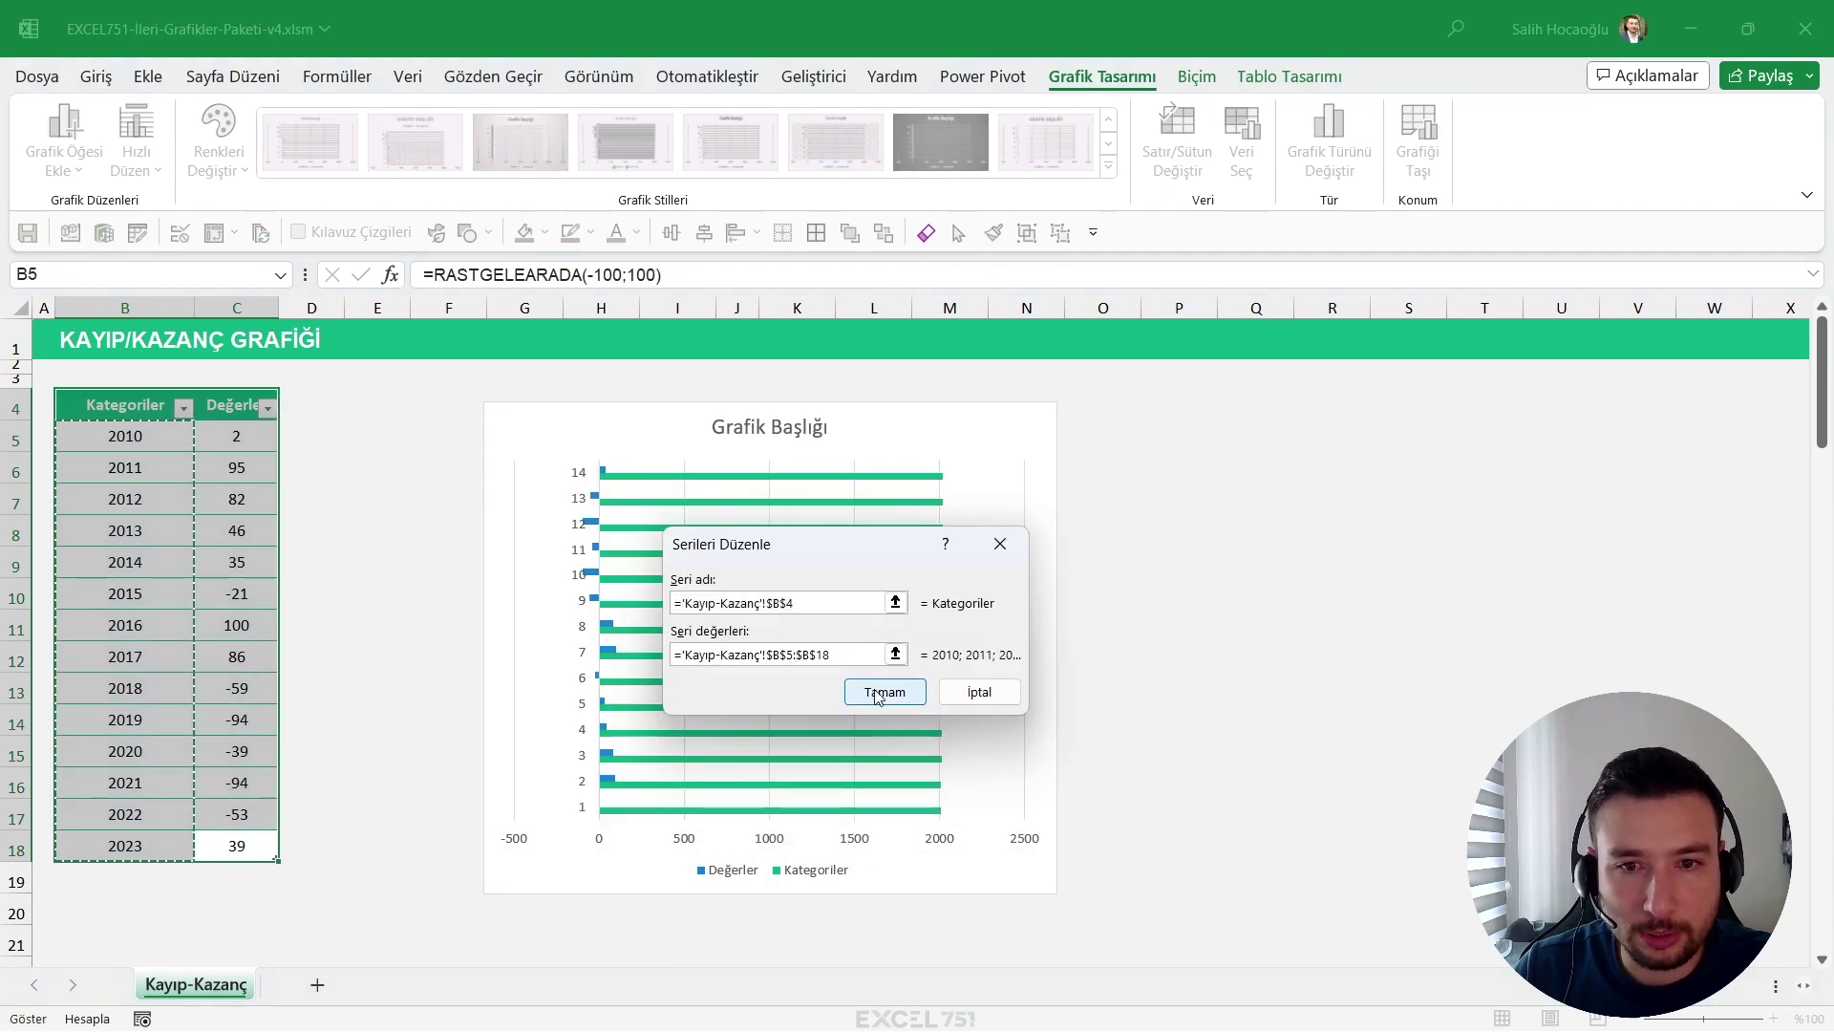
{"action": "left_click", "coordinate": [907, 692]}
{"action": "left_click", "coordinate": [527, 647]}
{"action": "left_click", "coordinate": [587, 589]}
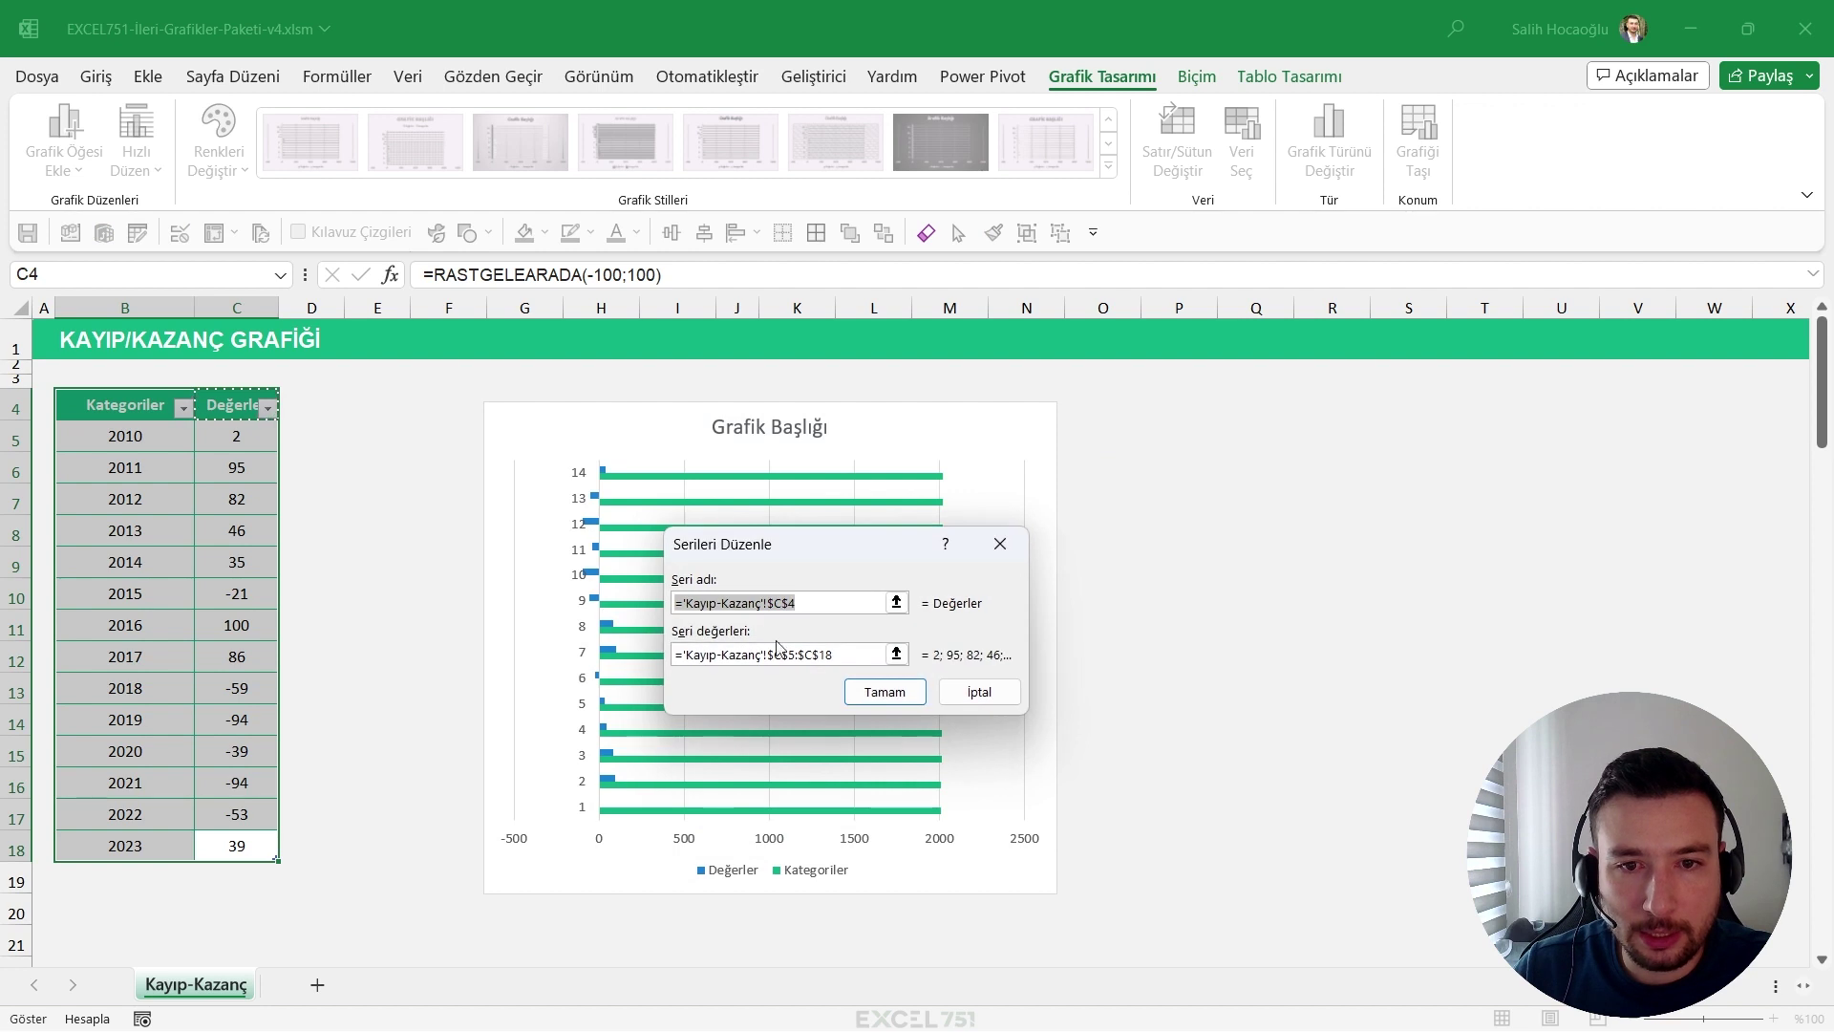
{"action": "left_click", "coordinate": [859, 689]}
{"action": "left_click", "coordinate": [578, 621]}
{"action": "left_click", "coordinate": [674, 590]}
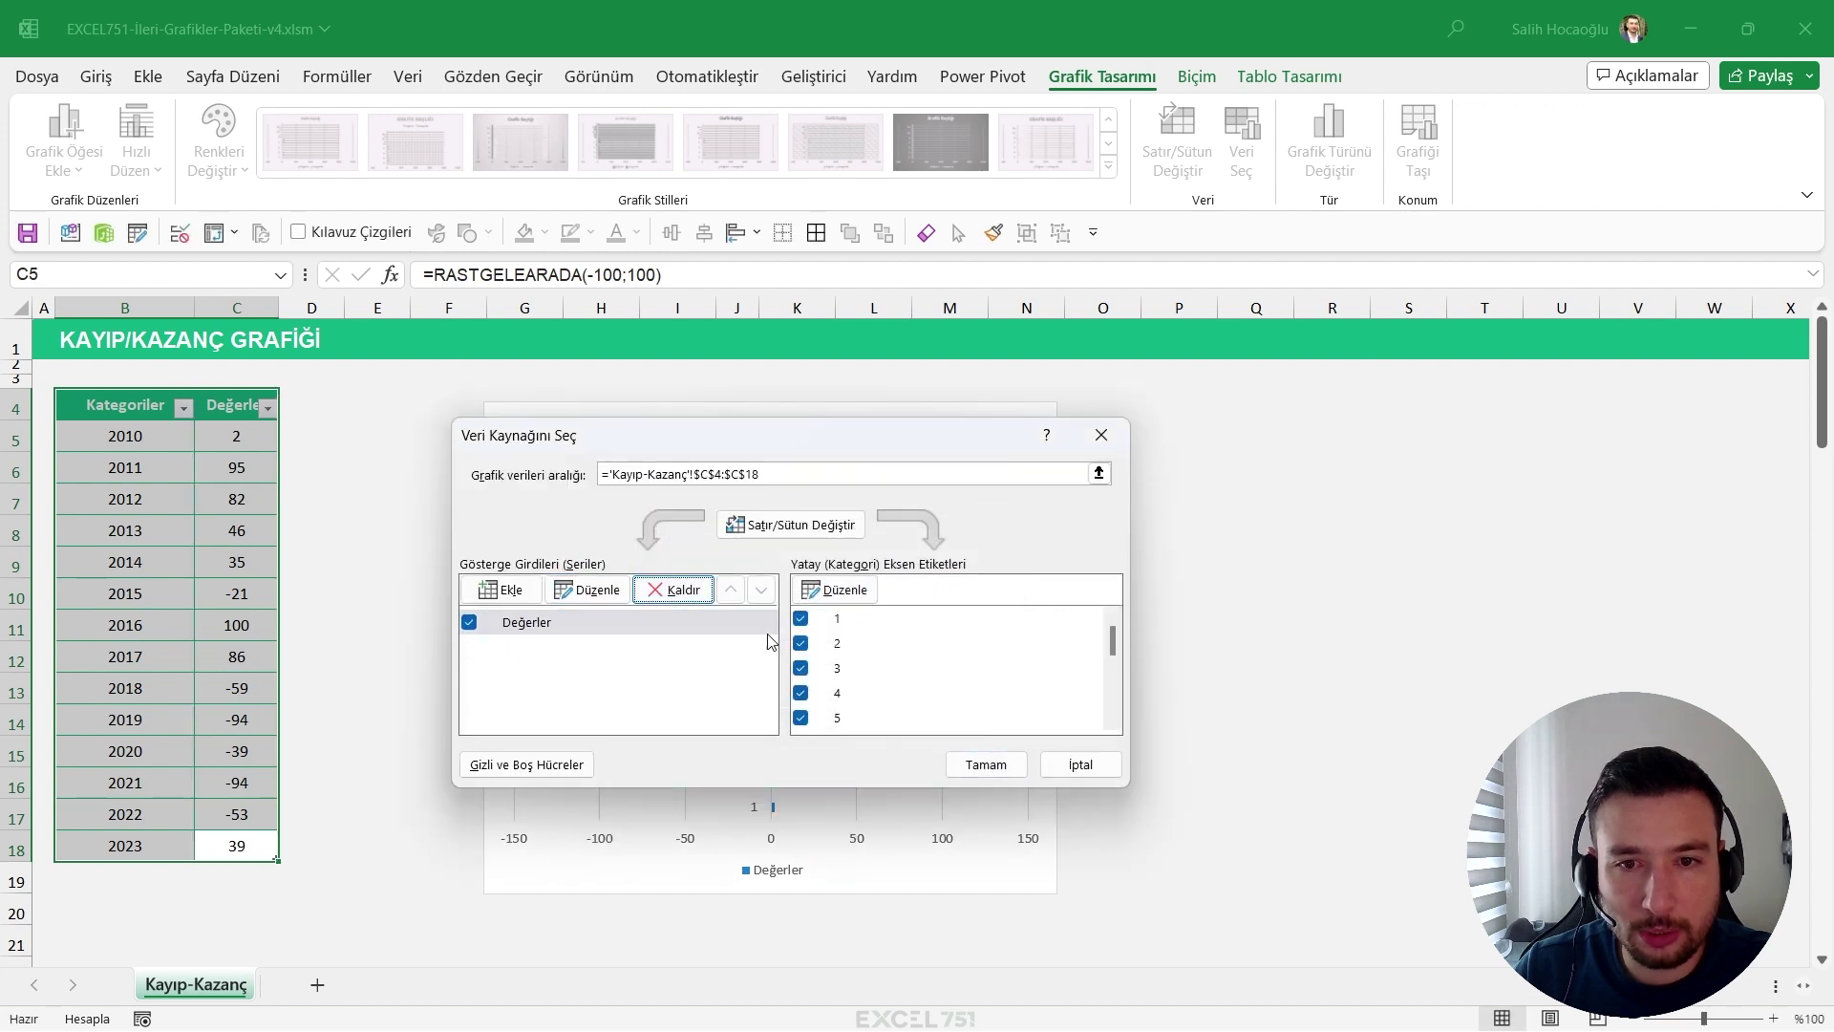
{"action": "left_click", "coordinate": [840, 600]}
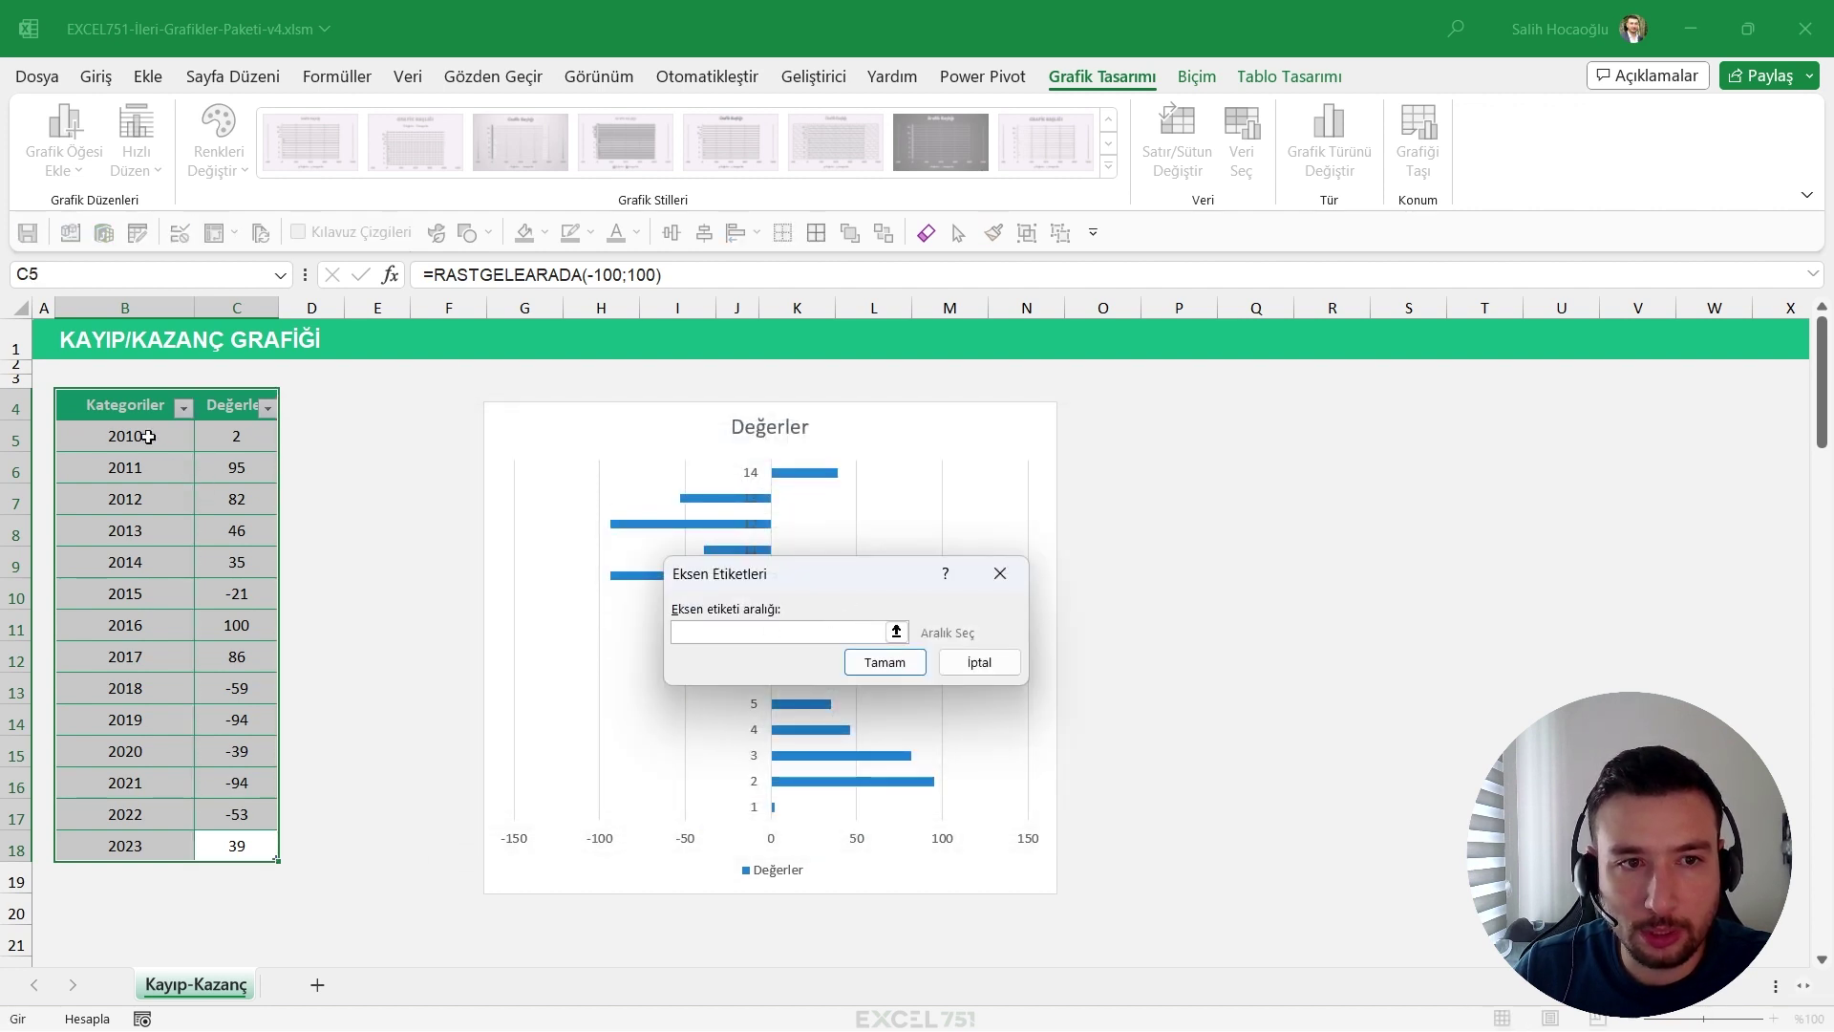
{"action": "left_click_drag", "start_coordinate": [148, 436], "coordinate": [124, 845]}
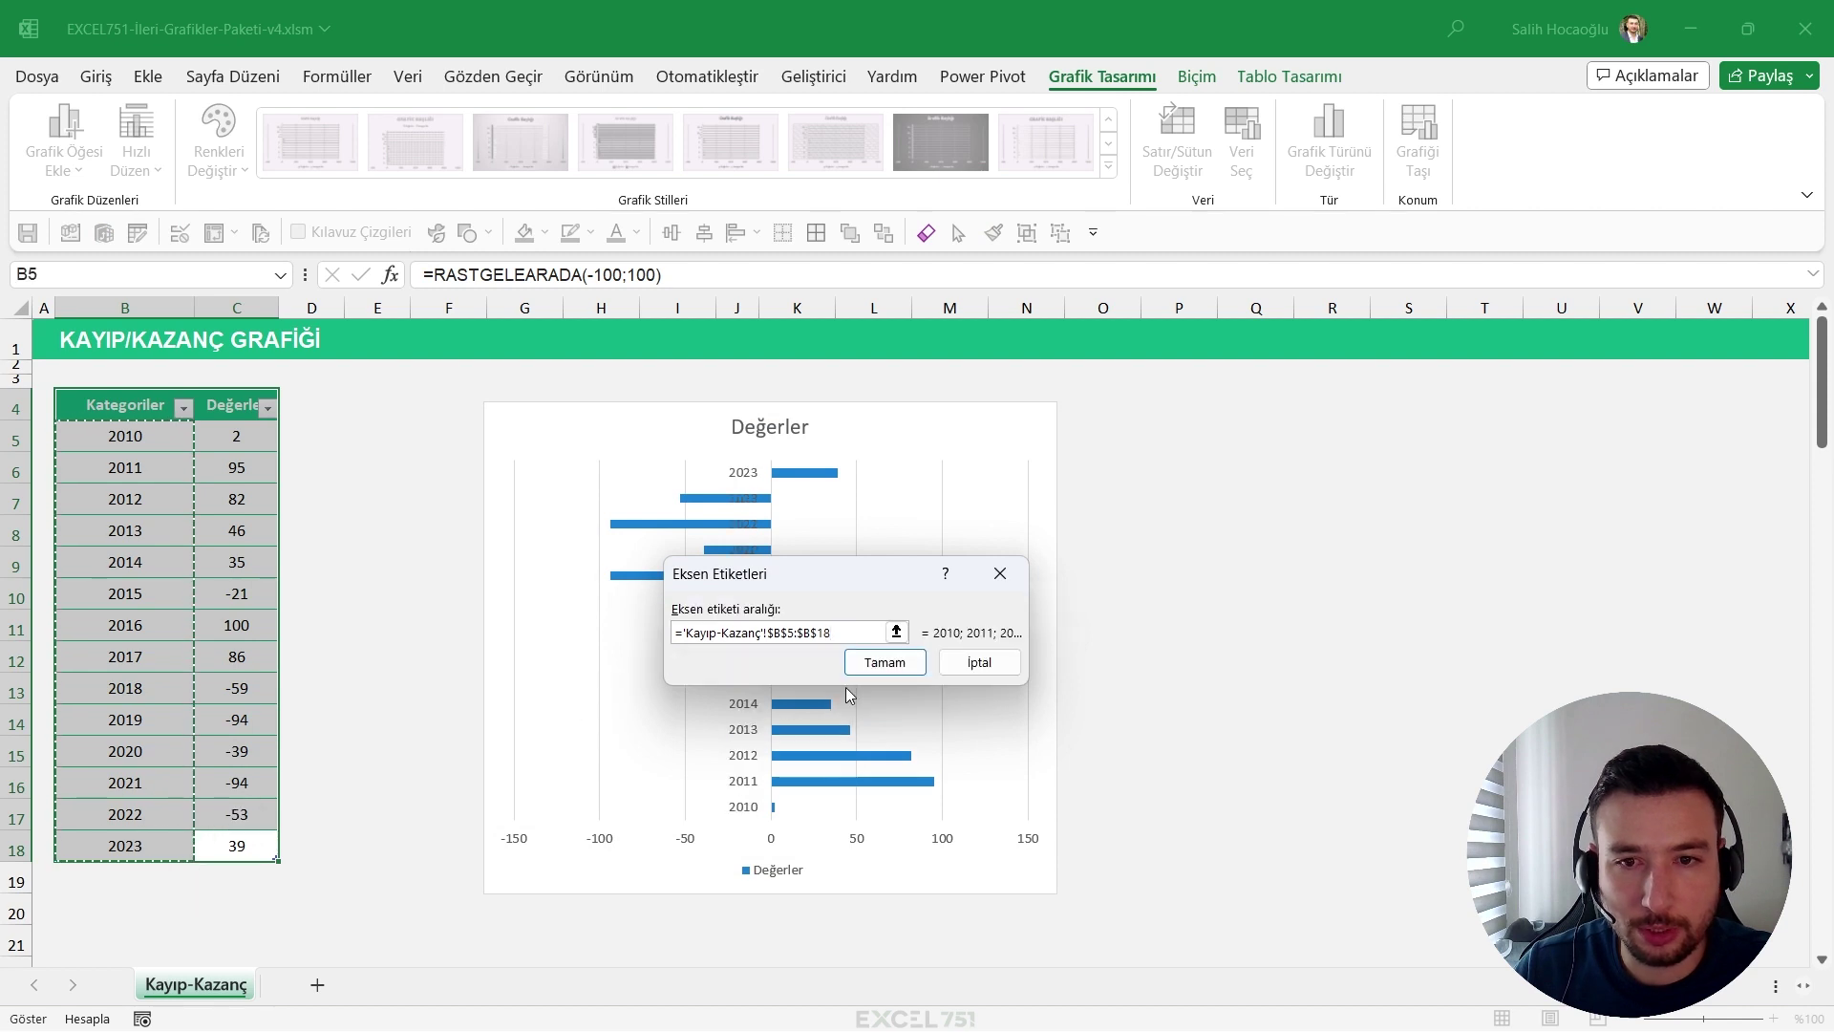
{"action": "left_click", "coordinate": [1004, 834]}
Move the chart left, narrow it, and set the vertical axis Label Position to Low.
{"action": "left_click_drag", "start_coordinate": [850, 884], "coordinate": [758, 877]}
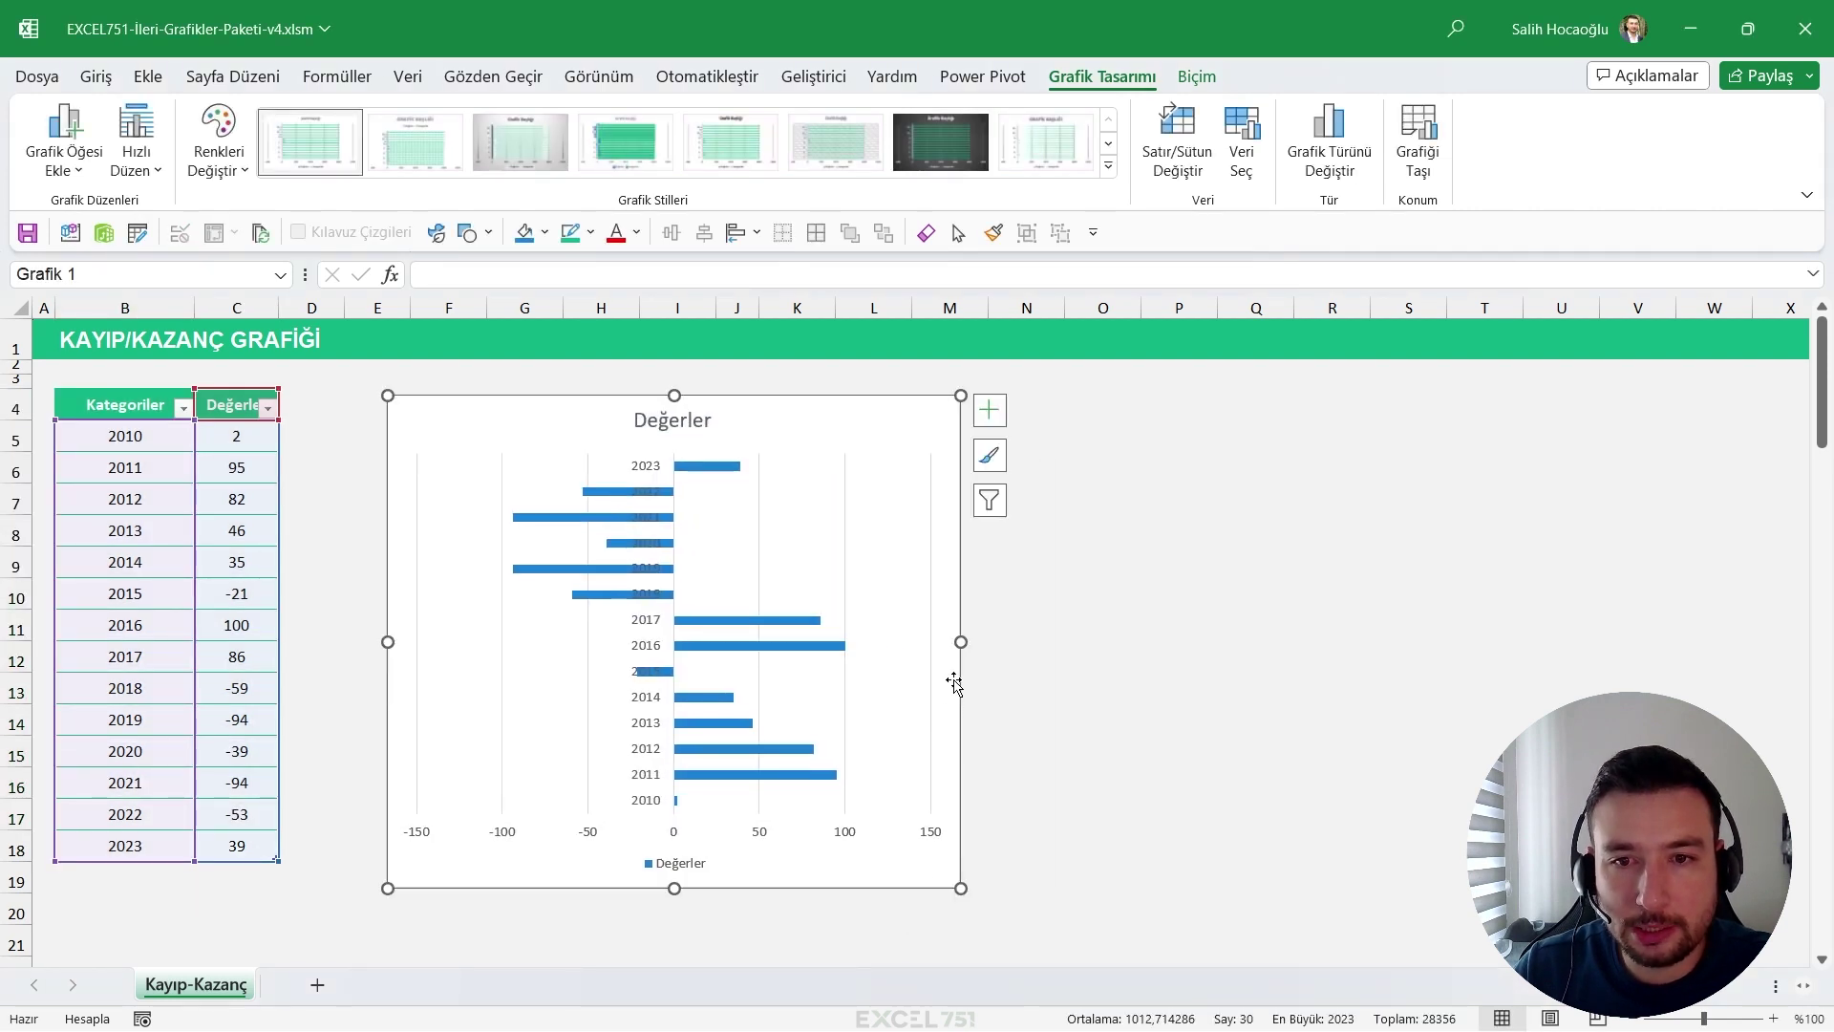
{"action": "left_click_drag", "start_coordinate": [939, 642], "coordinate": [849, 642]}
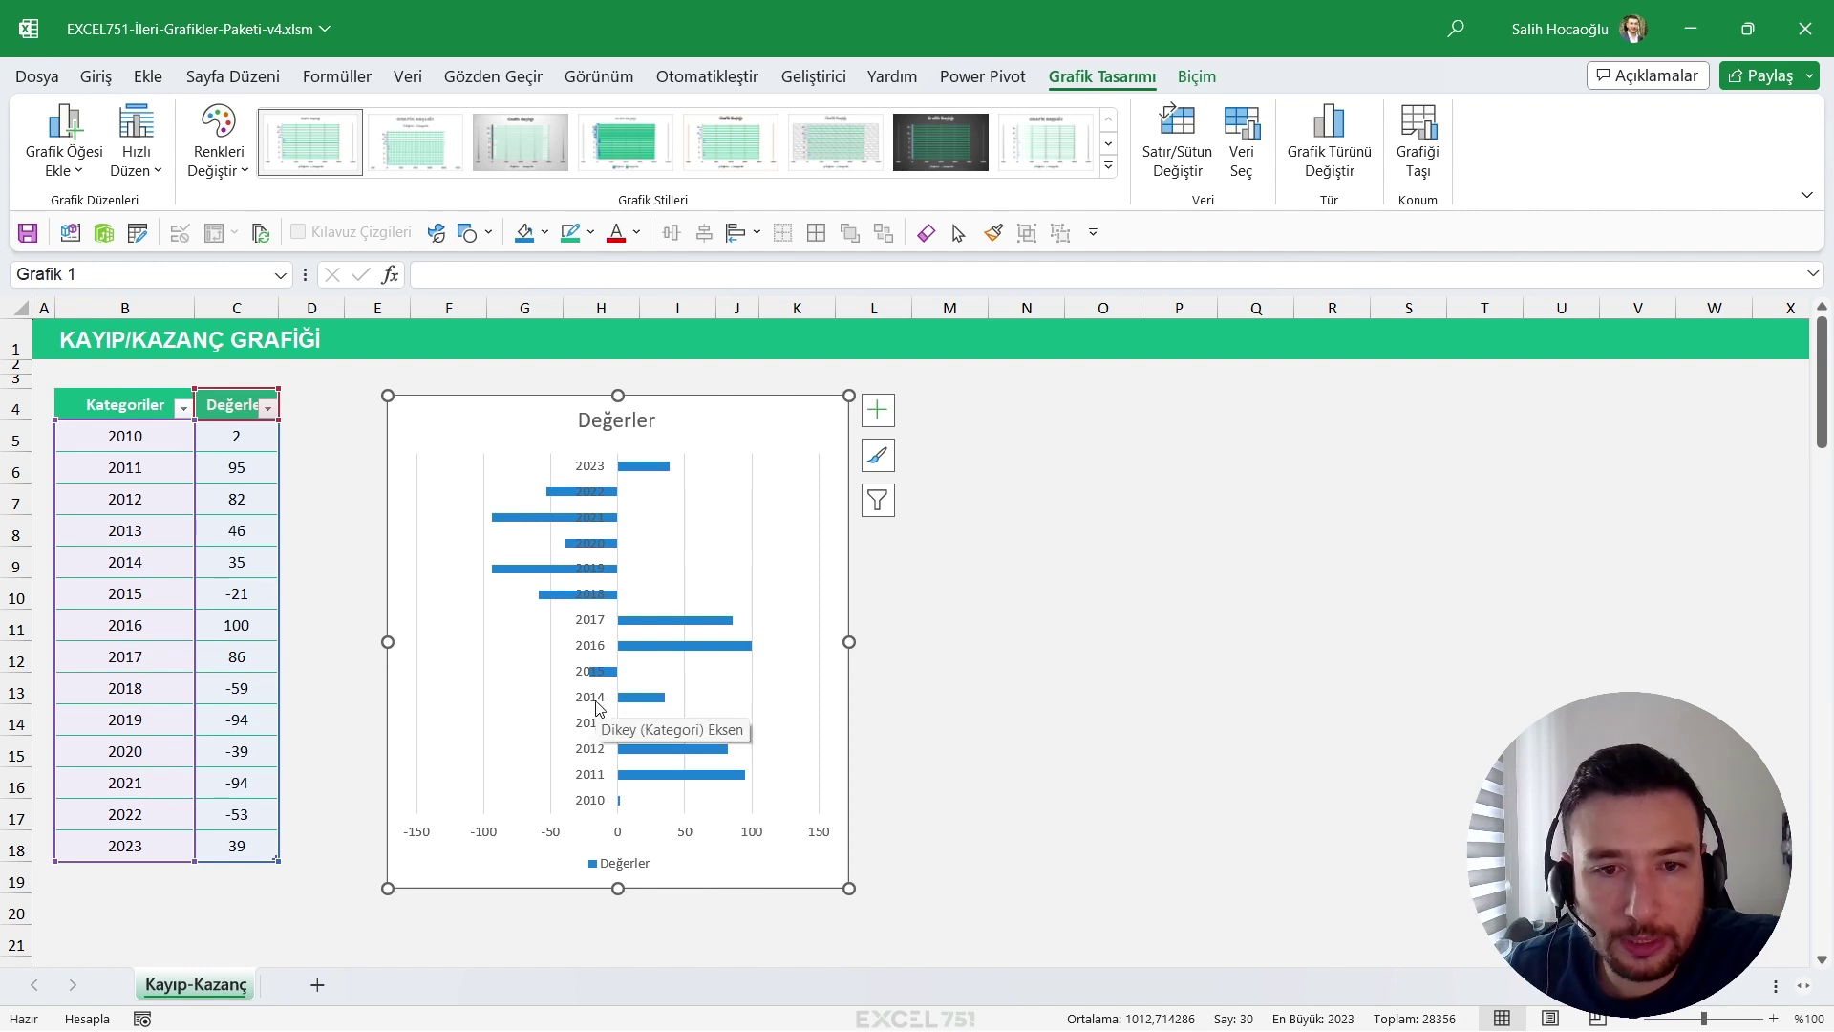
{"action": "double_click", "coordinate": [599, 706]}
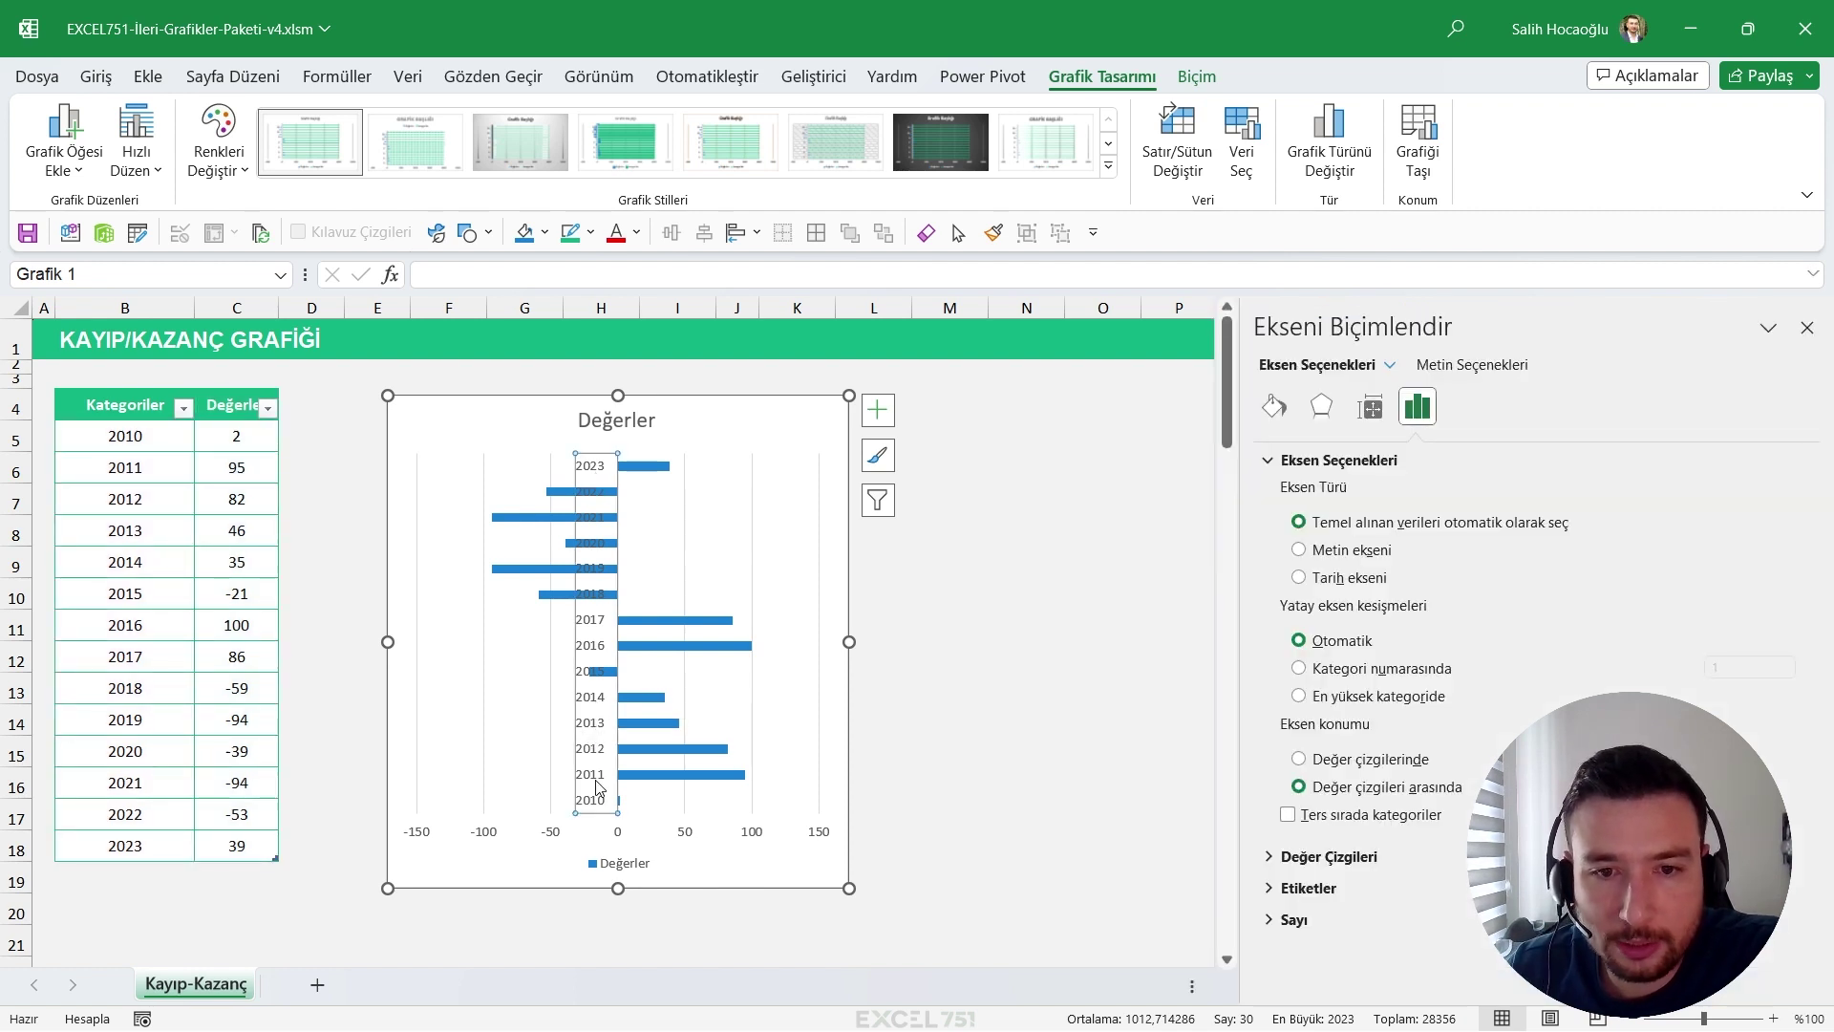
{"action": "left_click", "coordinate": [1307, 887]}
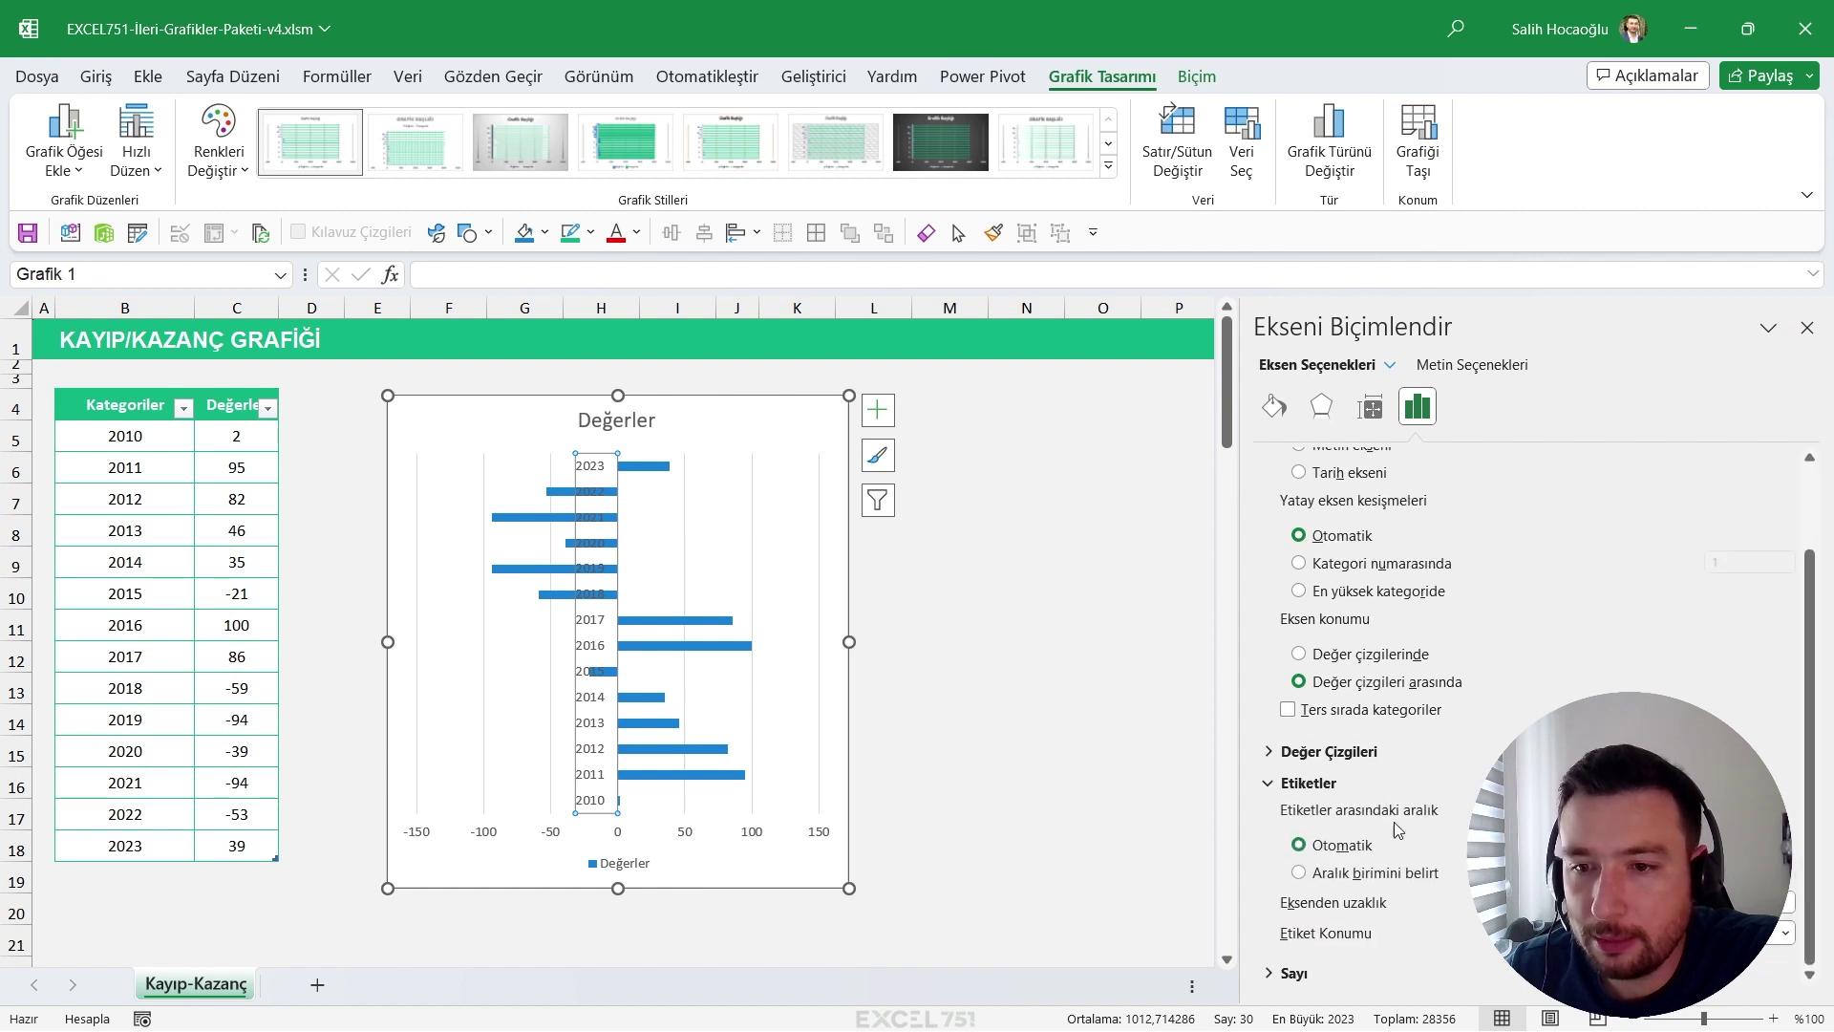
{"action": "left_click", "coordinate": [1785, 936]}
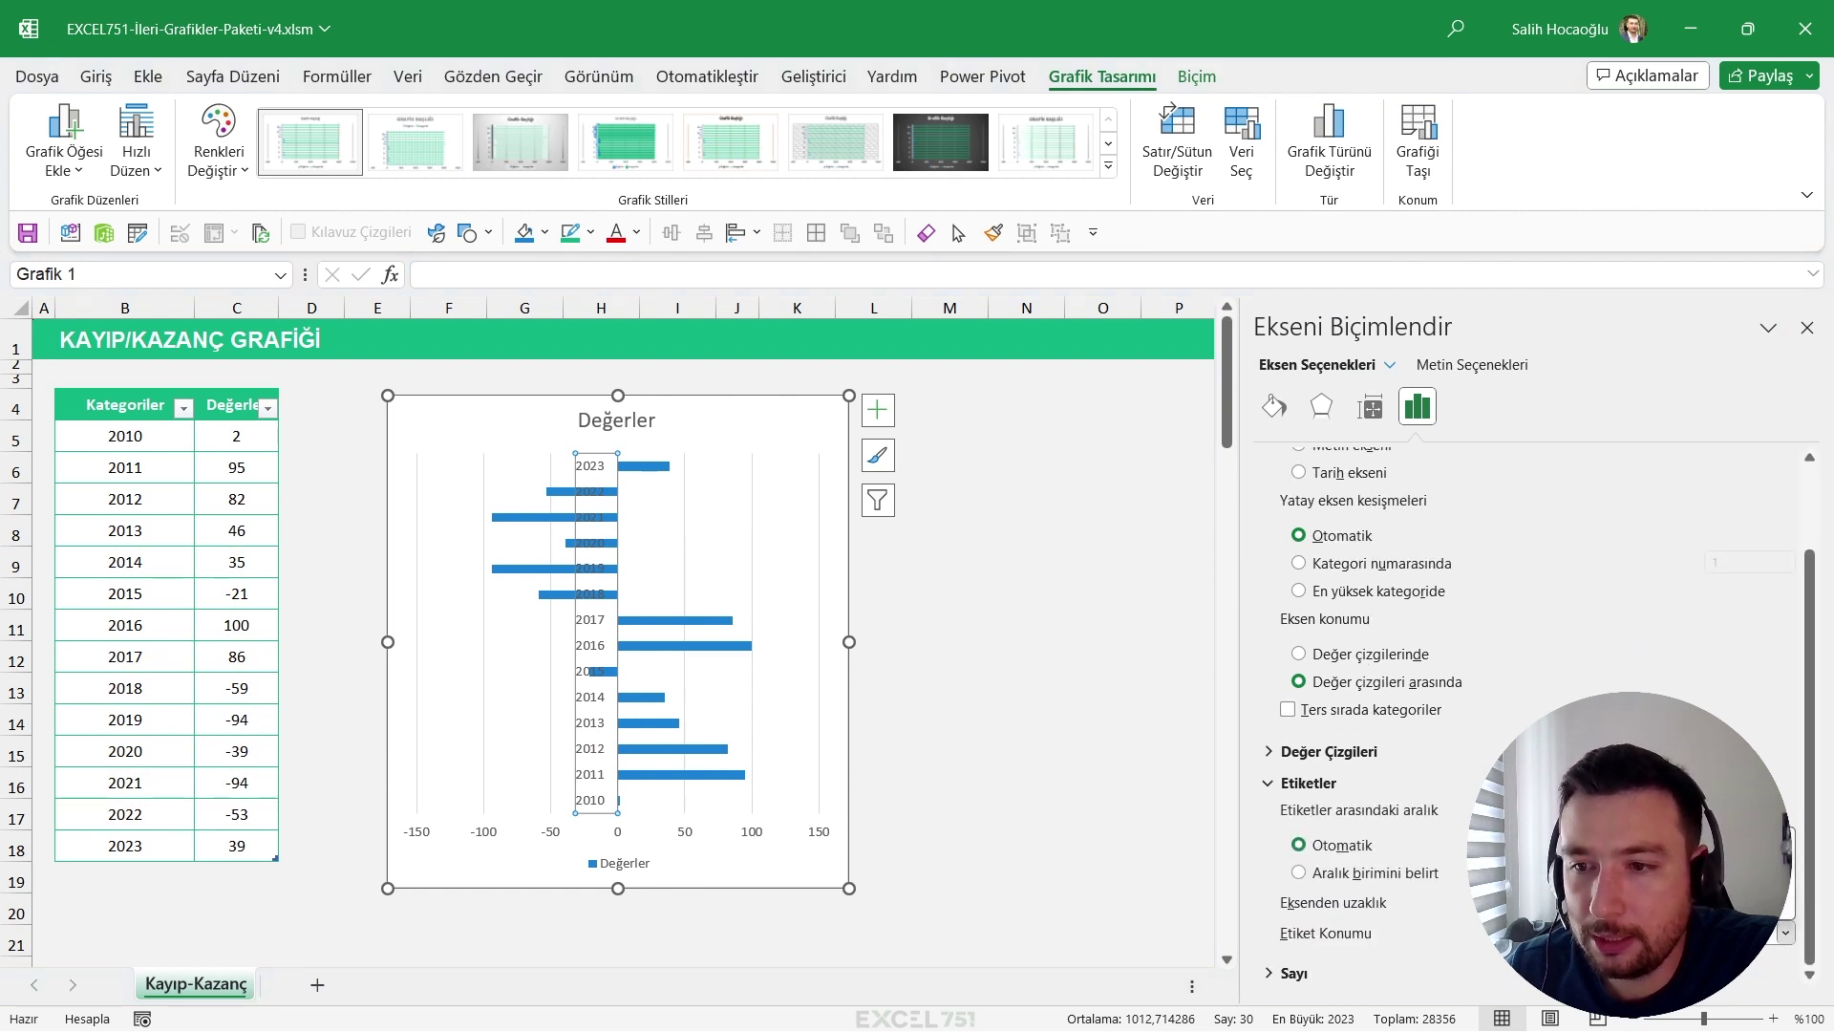
{"action": "left_click", "coordinate": [1624, 858]}
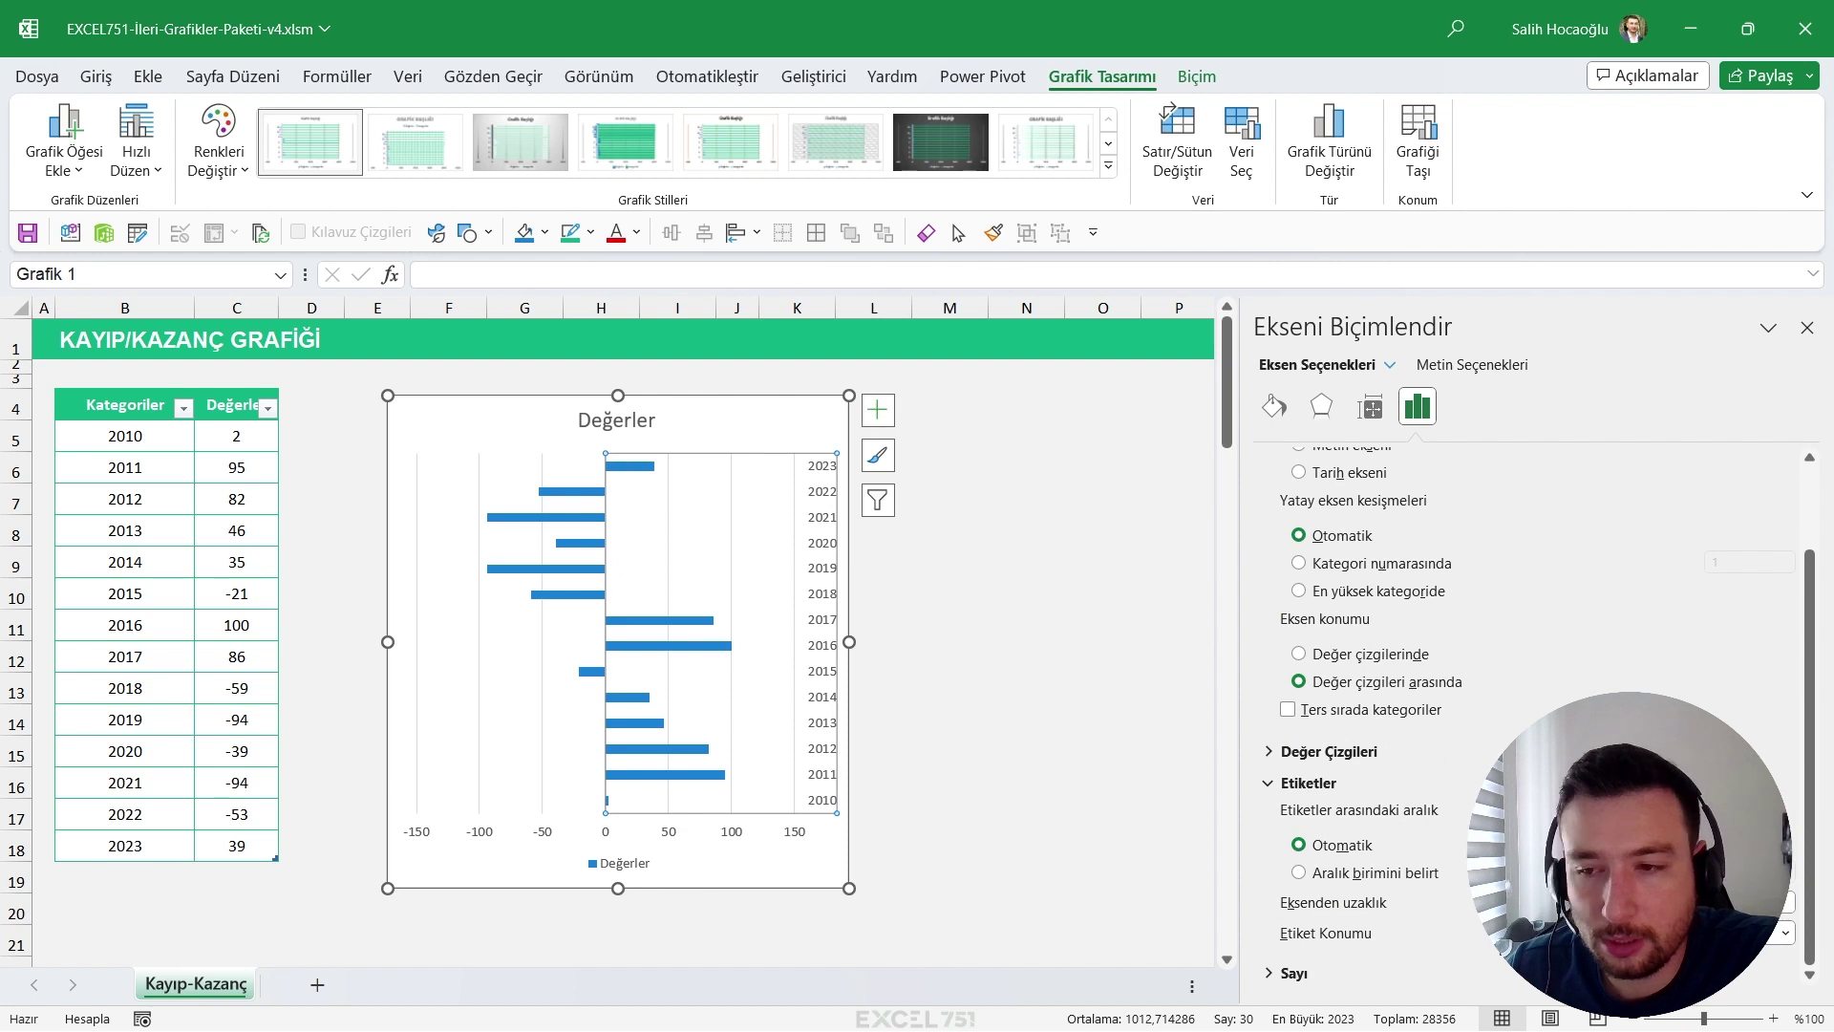
{"action": "left_click", "coordinate": [1785, 933]}
{"action": "left_click", "coordinate": [1719, 883]}
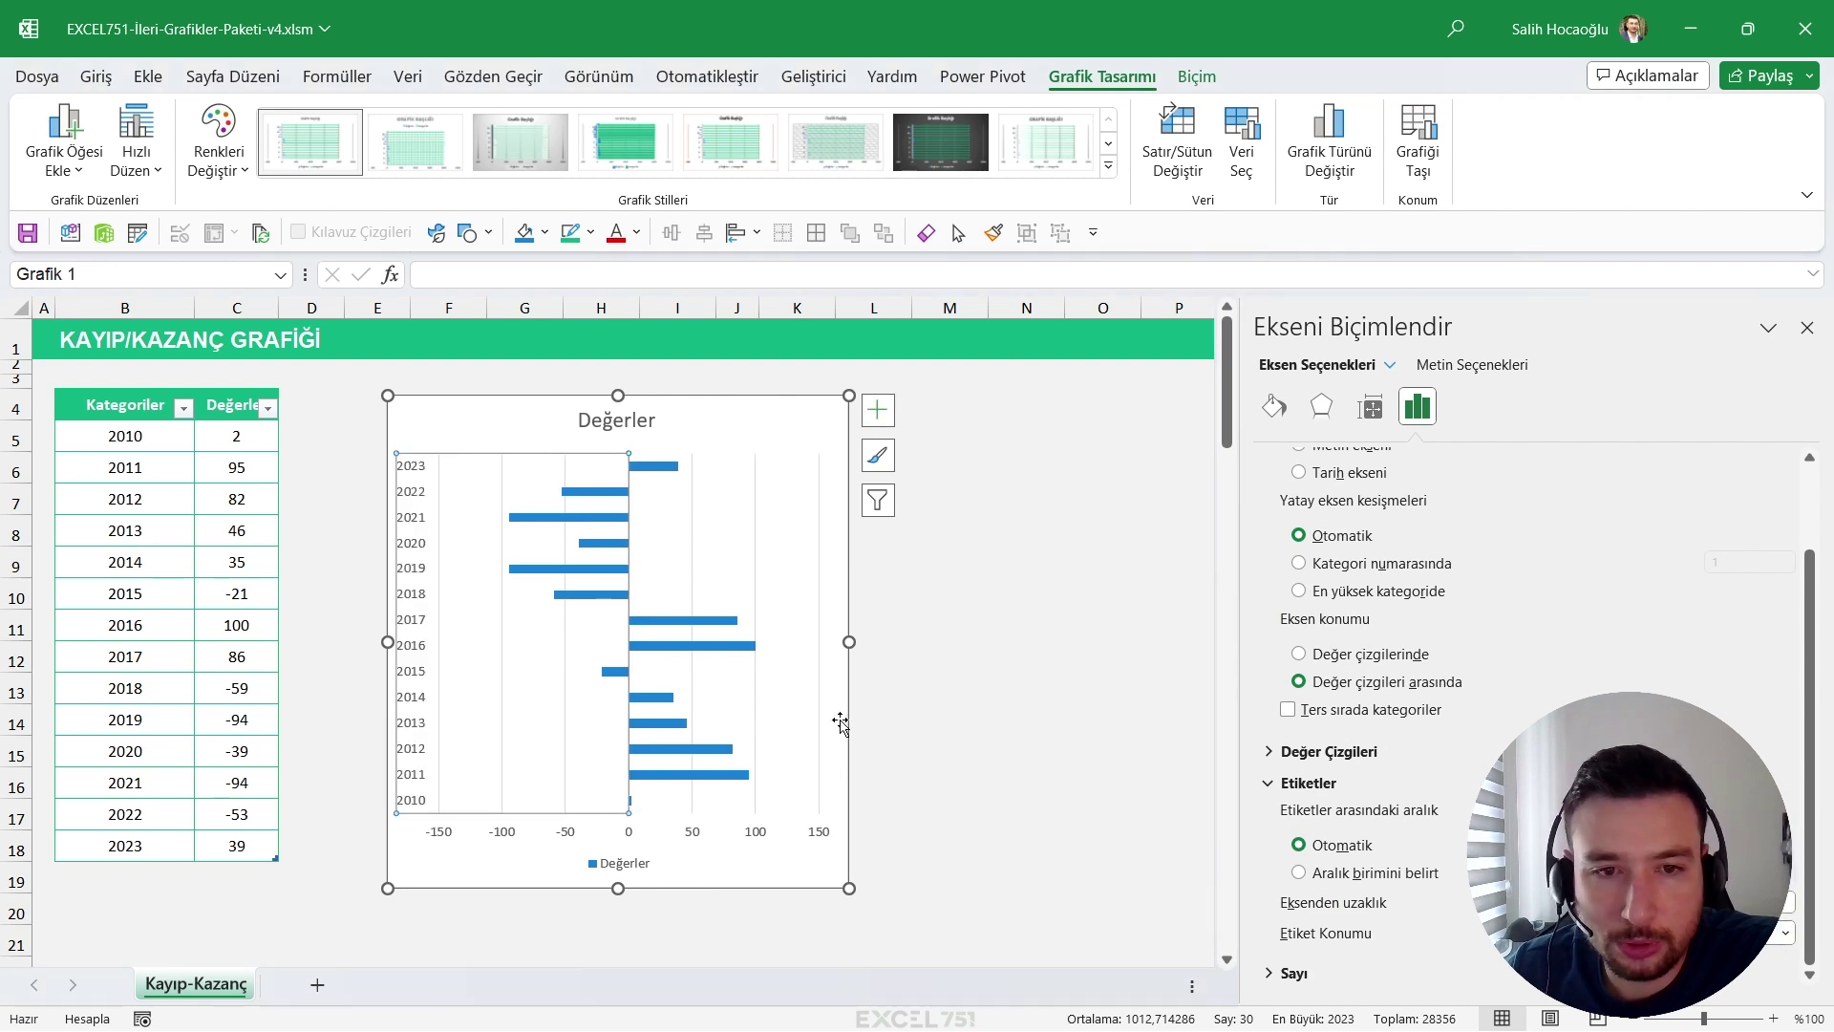
{"action": "right_click", "coordinate": [702, 623]}
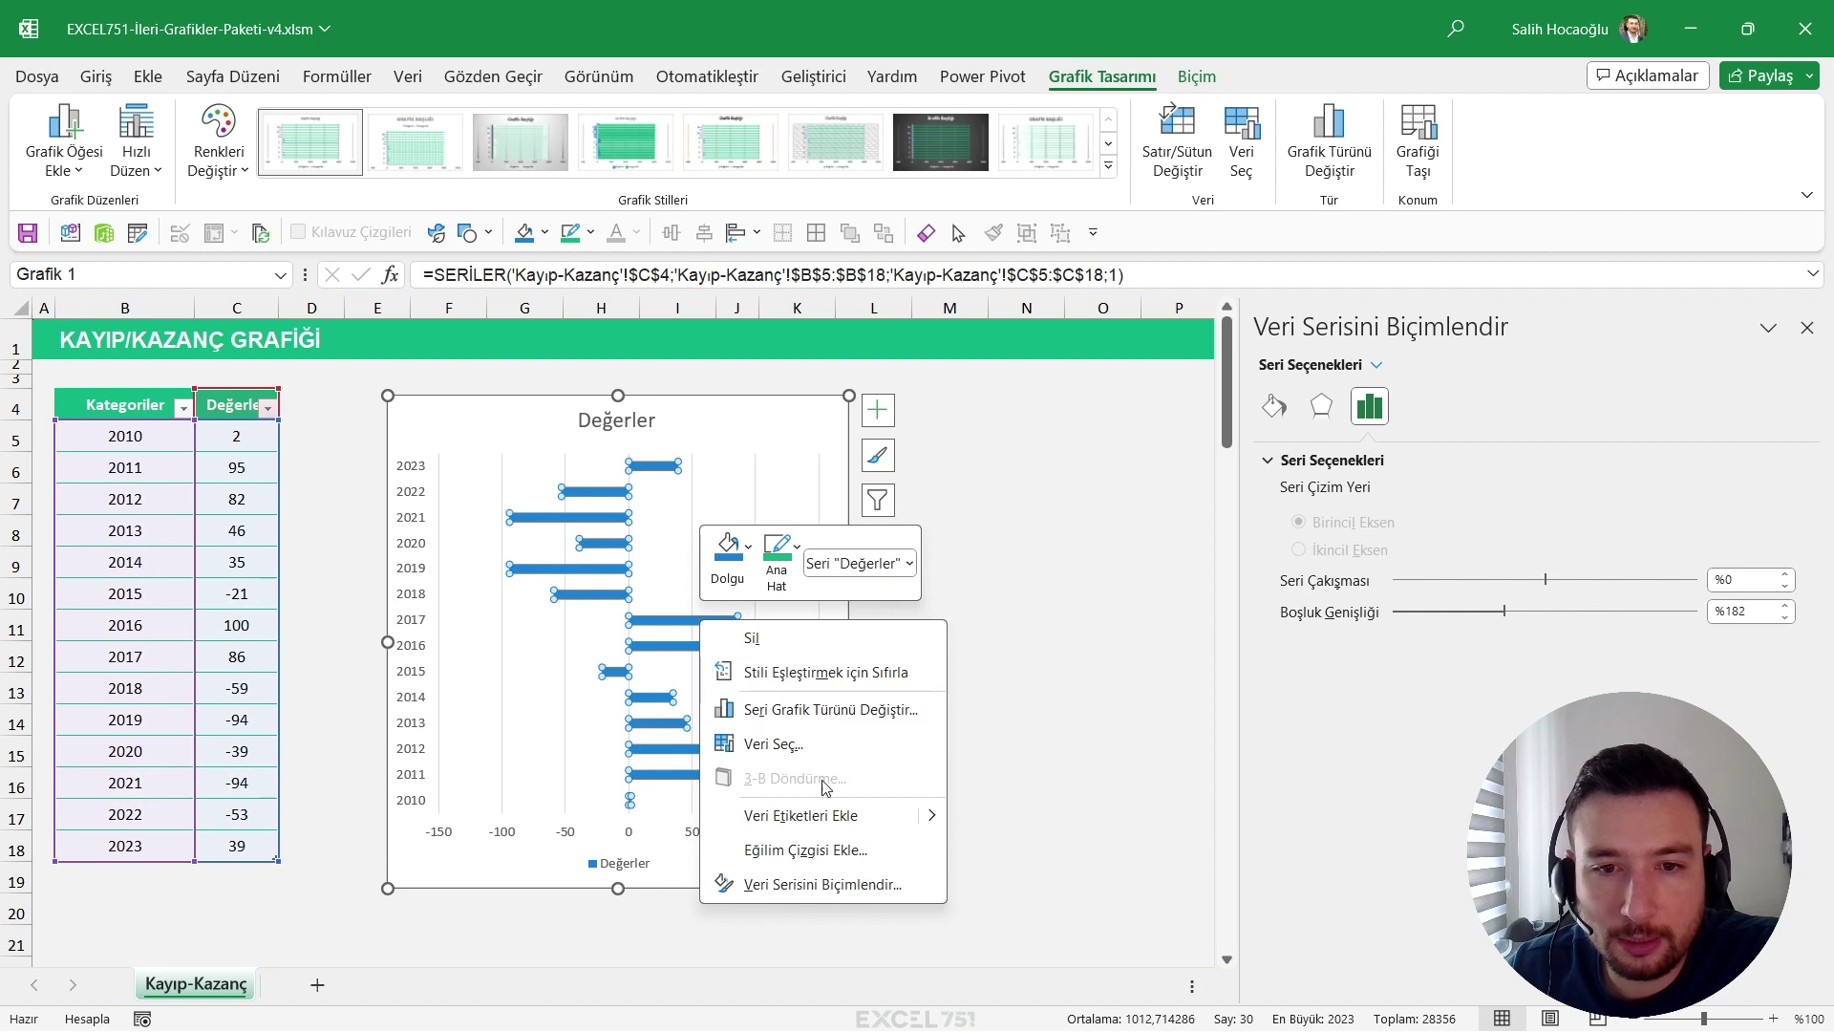
Add bar value labels, narrow the chart, and delete the legend, value axis and vertical gridlines.
{"action": "left_click", "coordinate": [793, 816]}
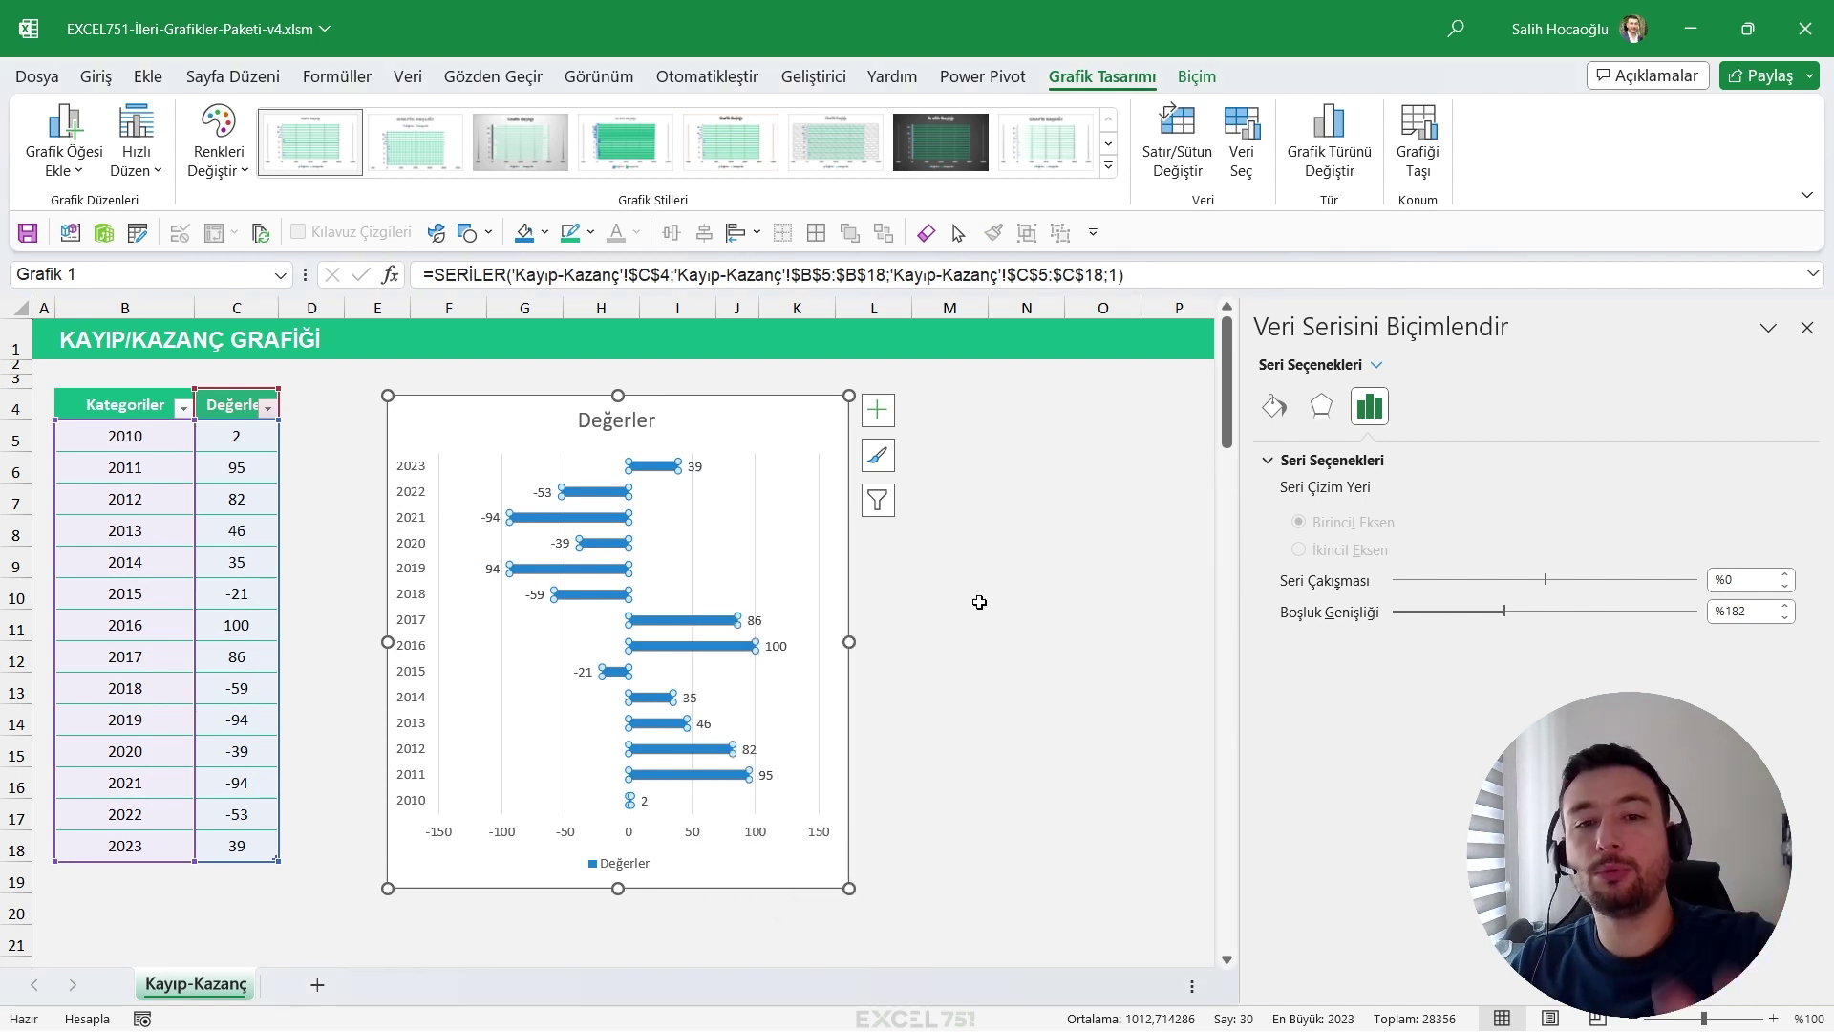
{"action": "left_click_drag", "start_coordinate": [875, 648], "coordinate": [844, 647]}
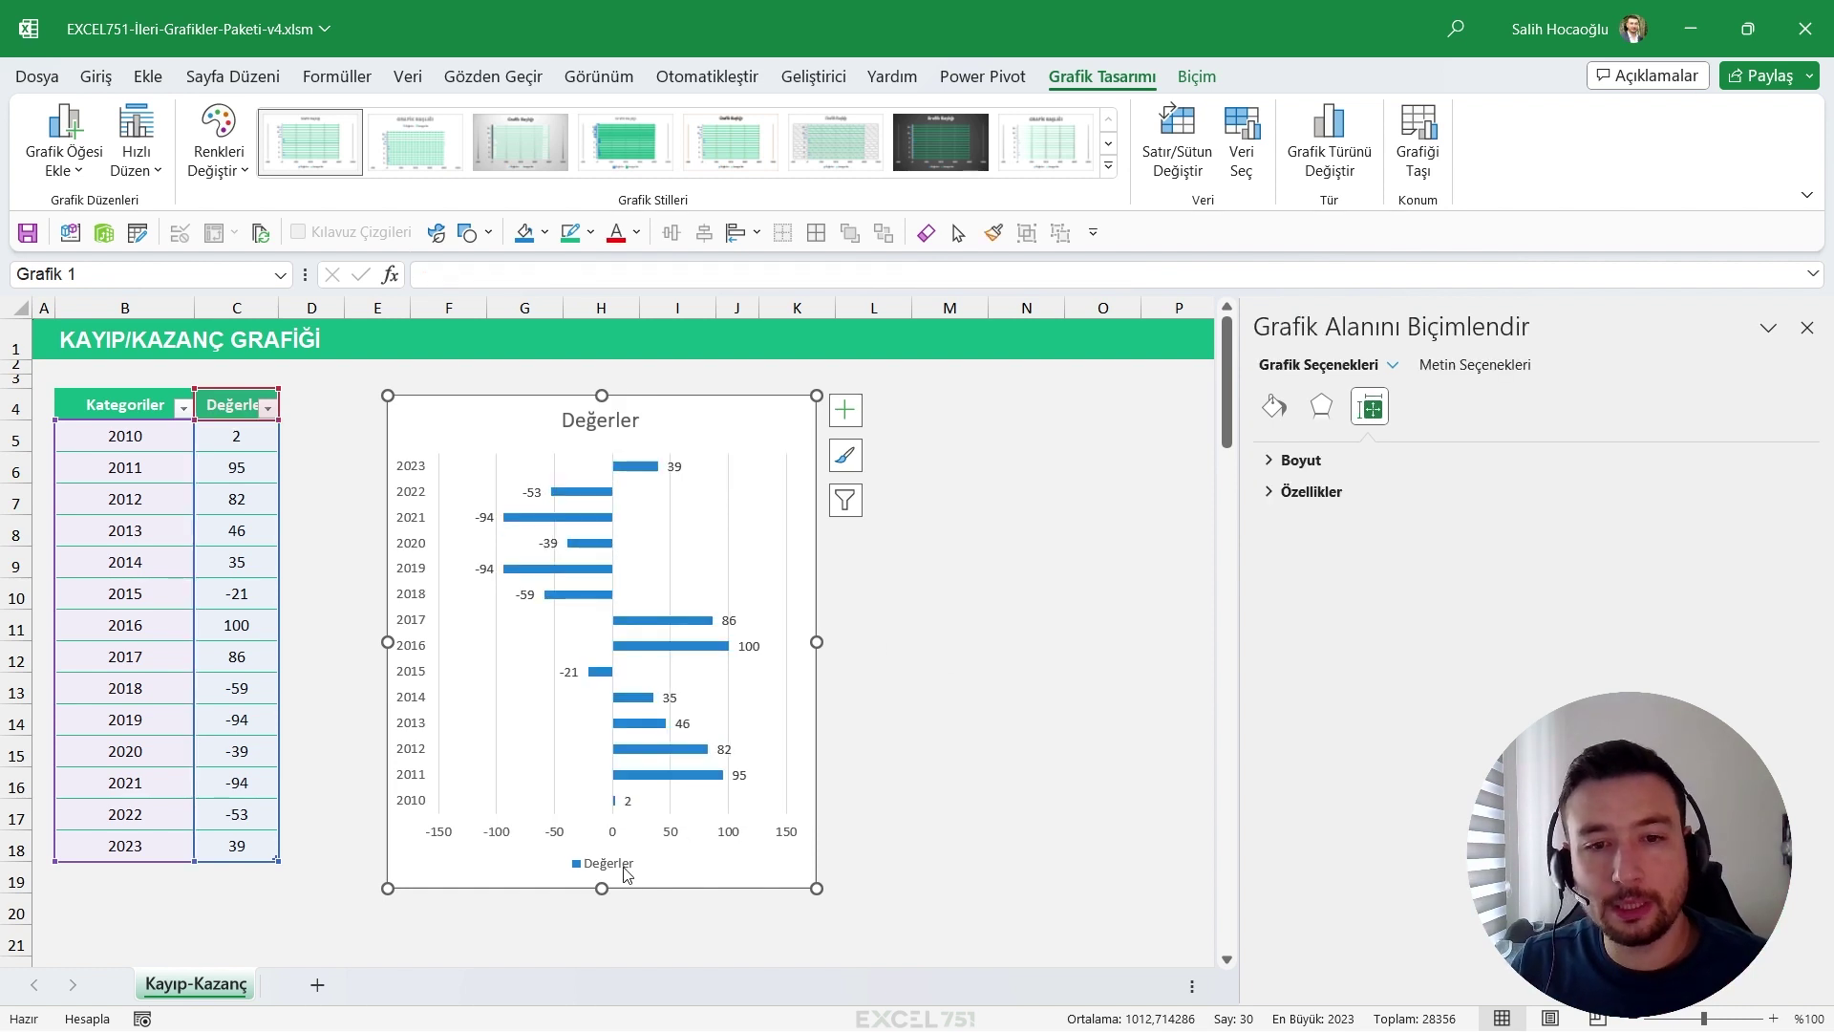
{"action": "left_click", "coordinate": [627, 871]}
{"action": "key", "text": "Delete"}
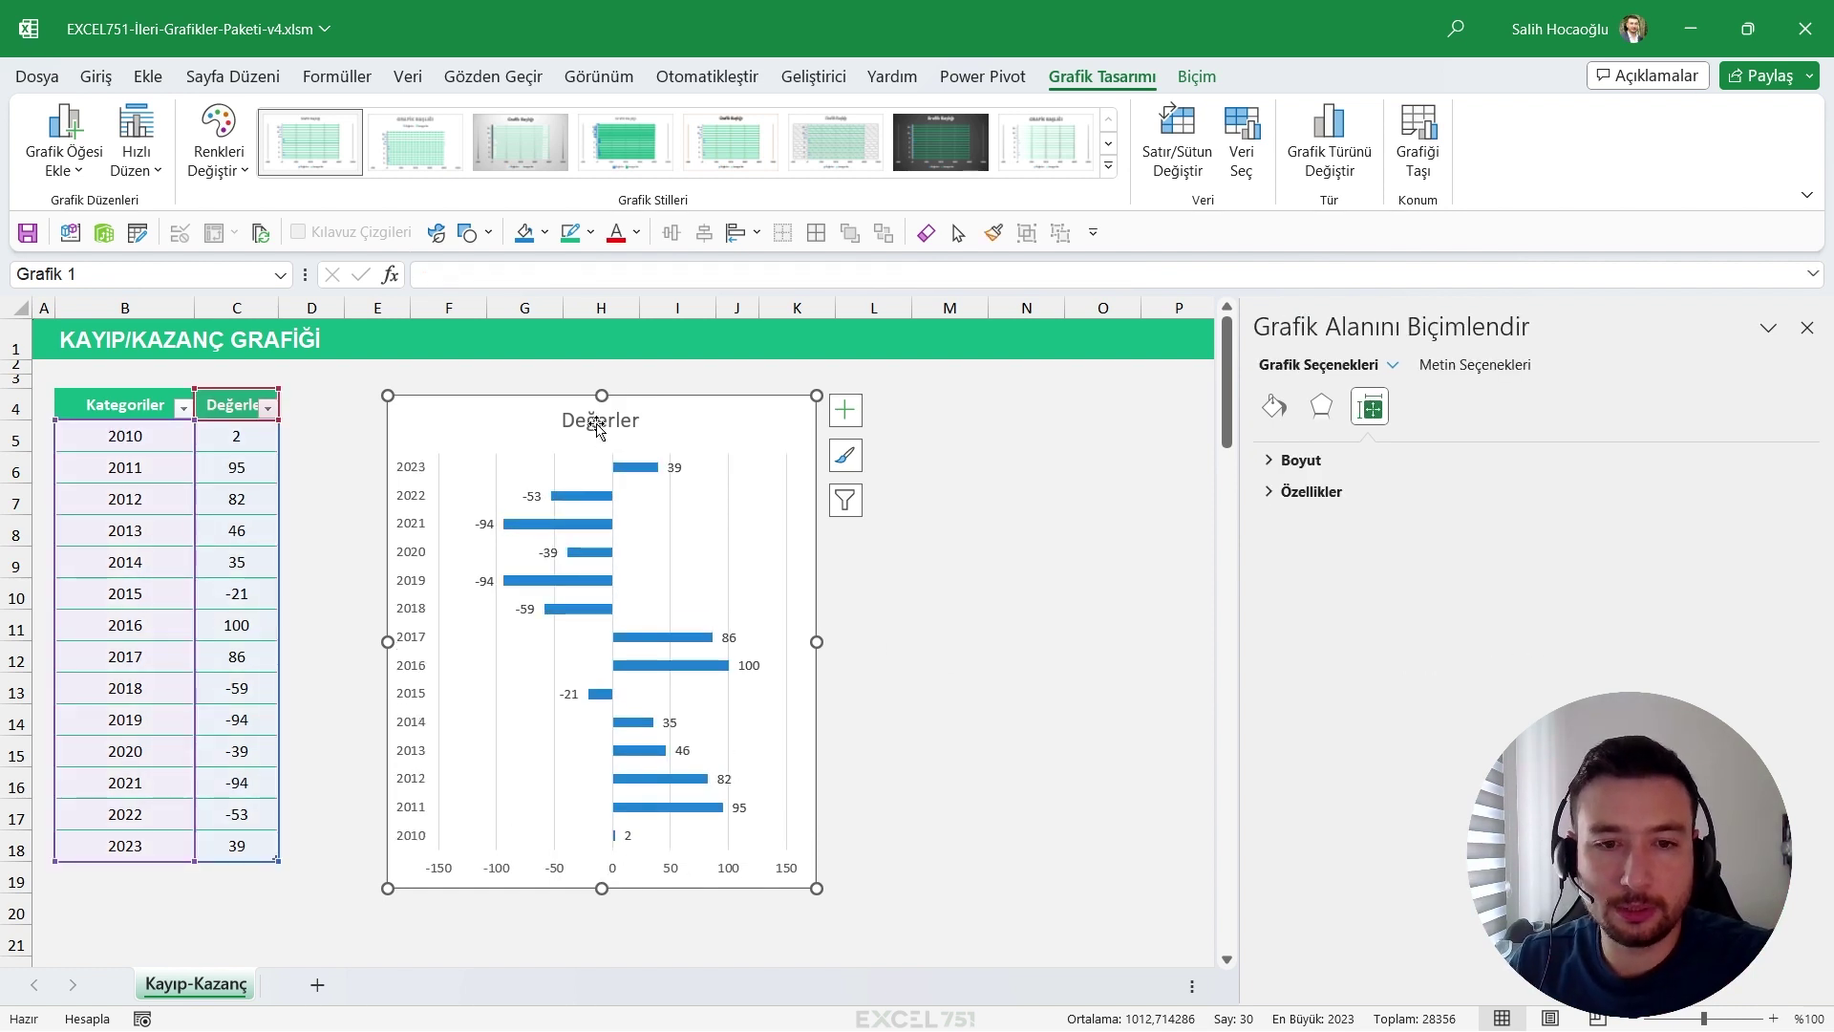
{"action": "left_click", "coordinate": [564, 867]}
{"action": "key", "text": "Delete"}
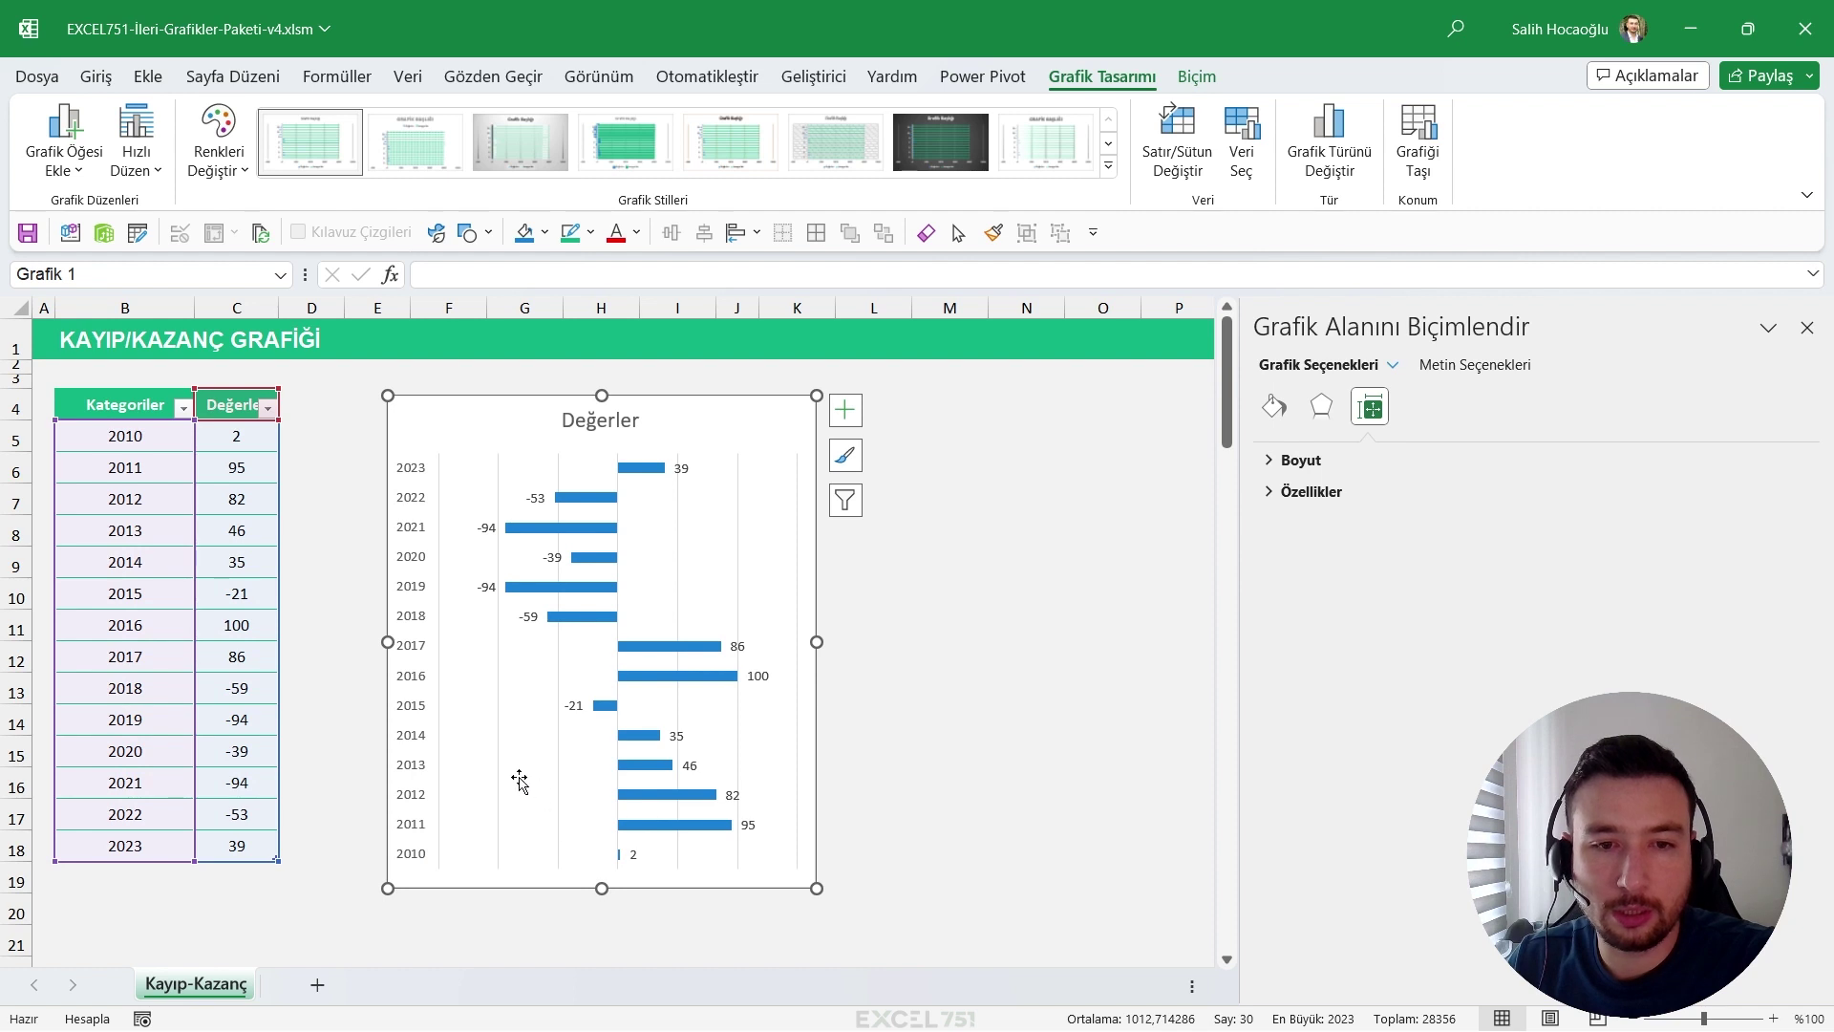
{"action": "left_click", "coordinate": [499, 771]}
{"action": "key", "text": "Delete"}
Turn on Birincil Büyük Yatay gridlines and nudge the chart slightly right.
{"action": "left_click", "coordinate": [845, 409]}
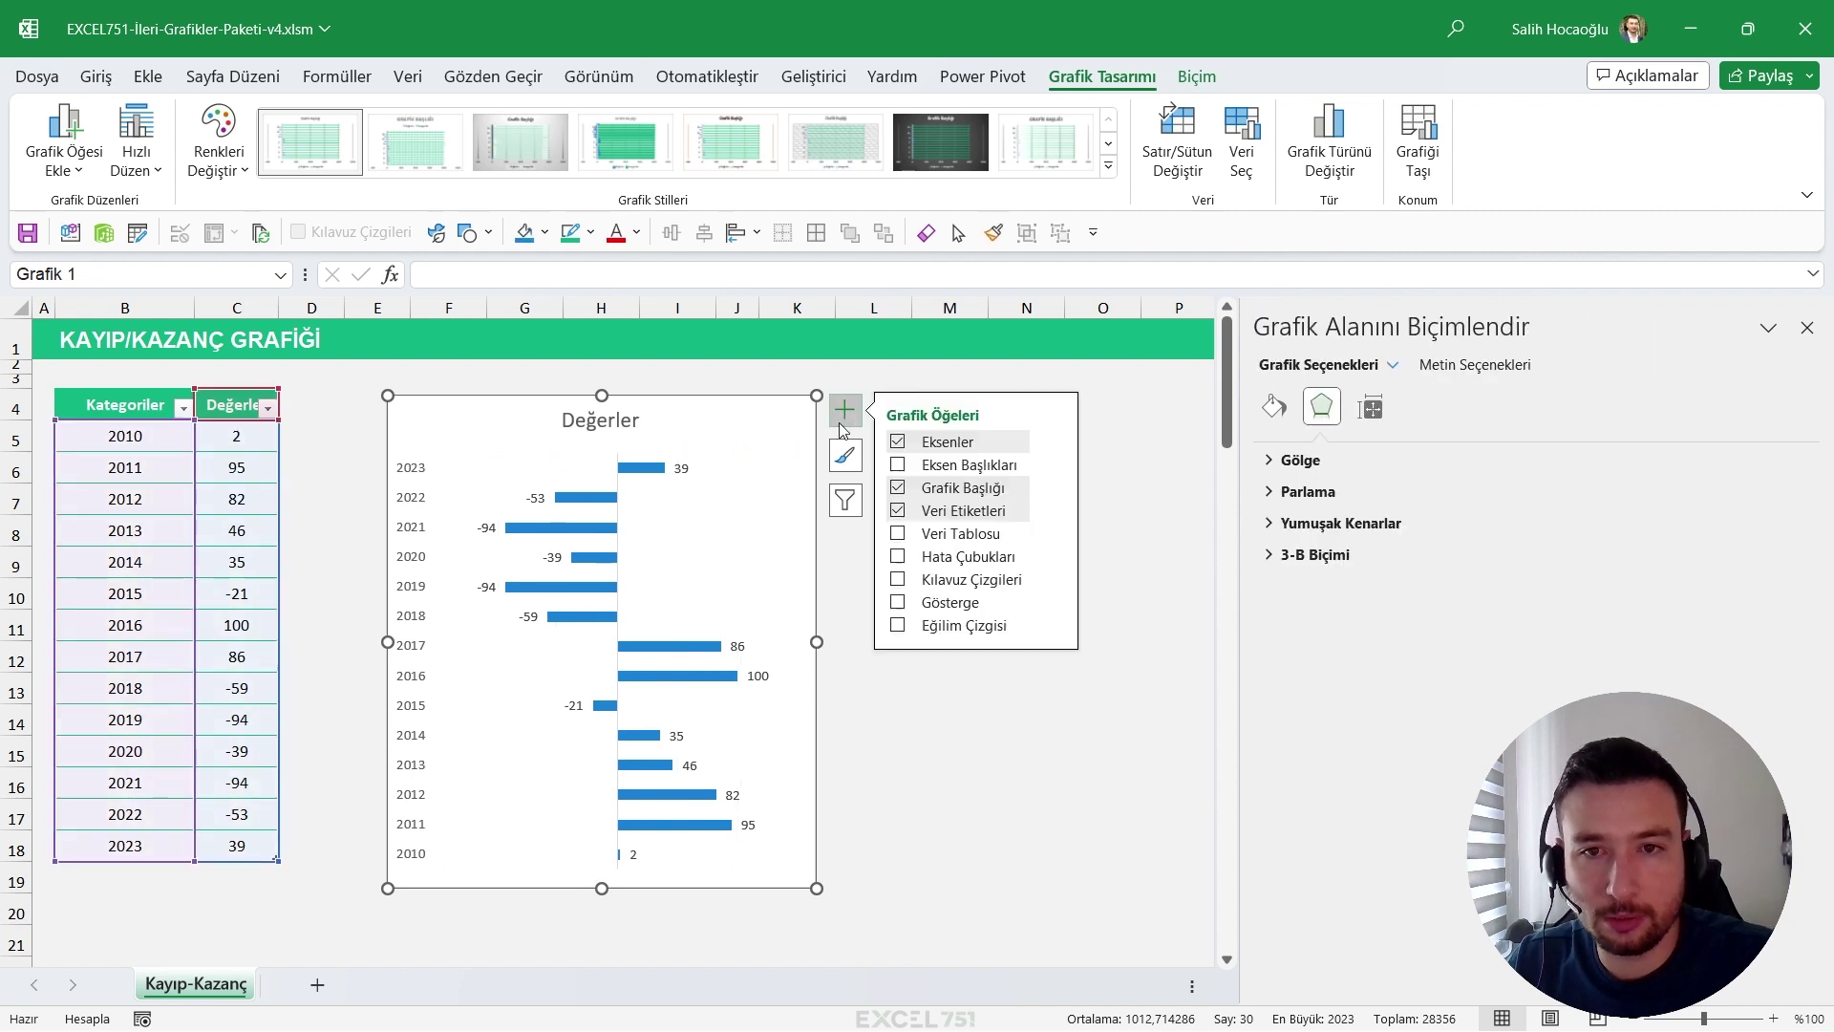
{"action": "mouse_move", "coordinate": [972, 578]}
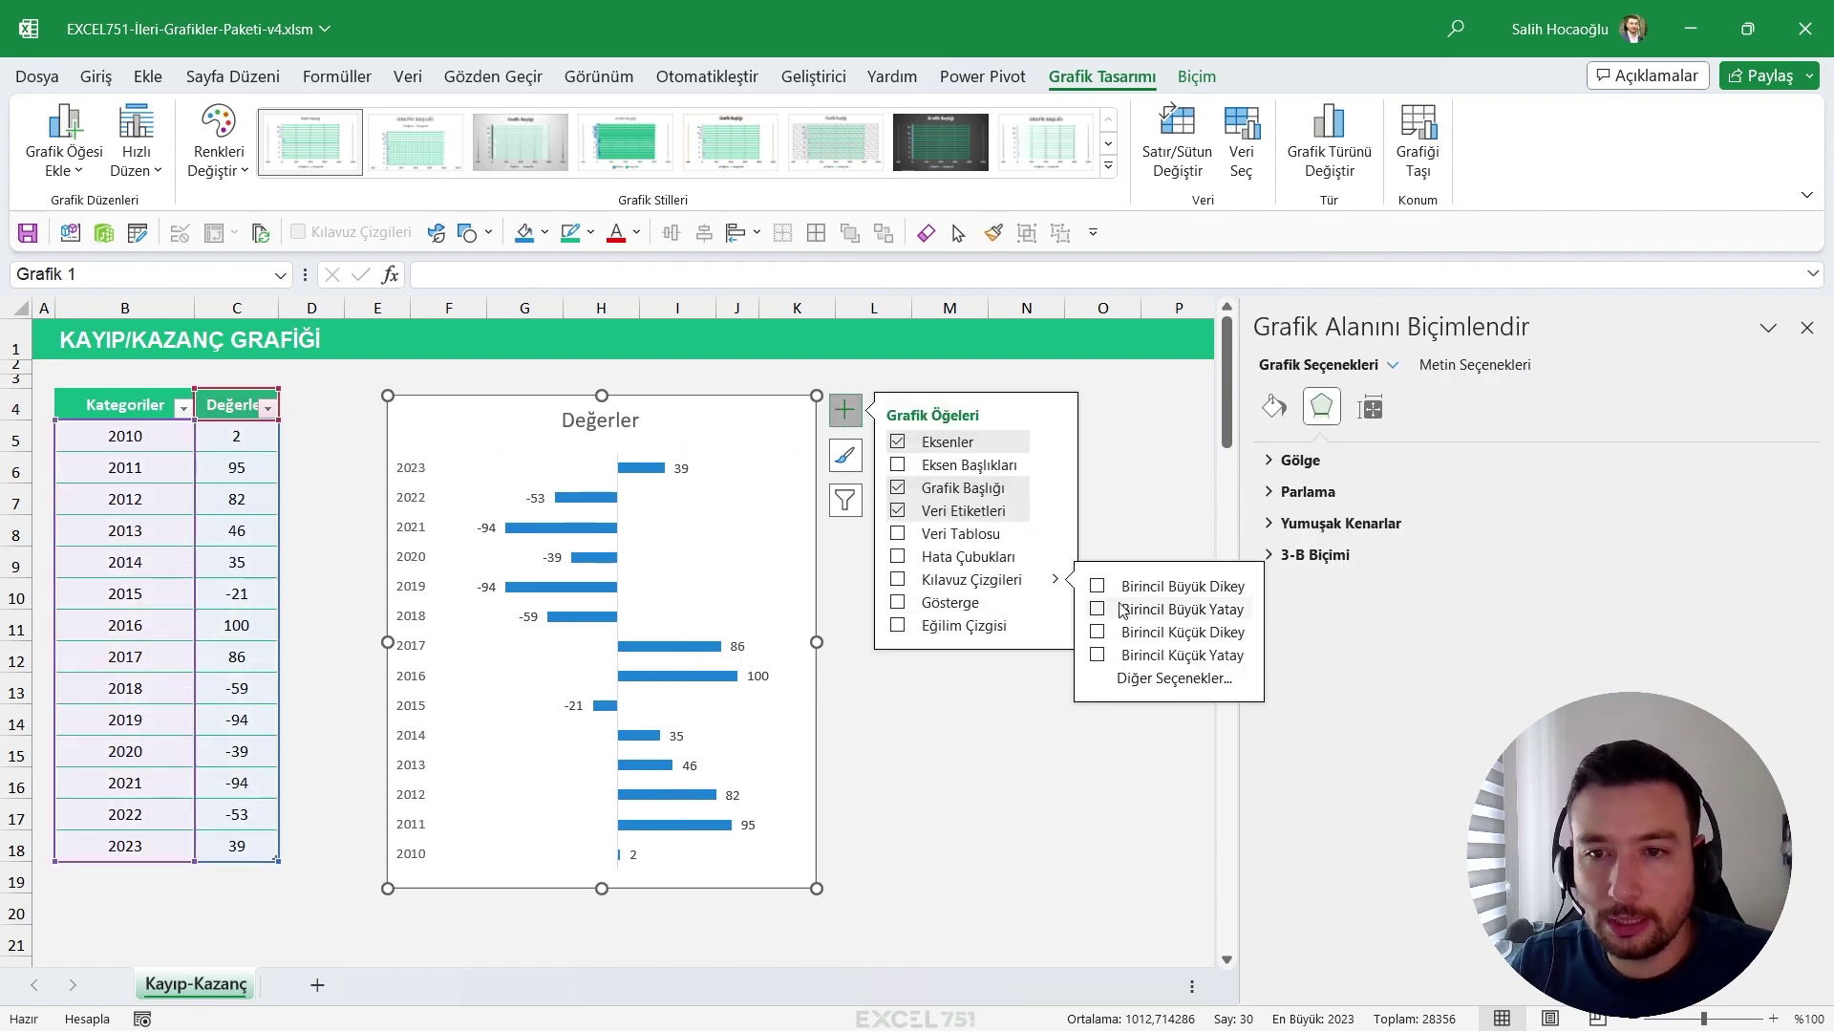
{"action": "left_click", "coordinate": [1097, 609]}
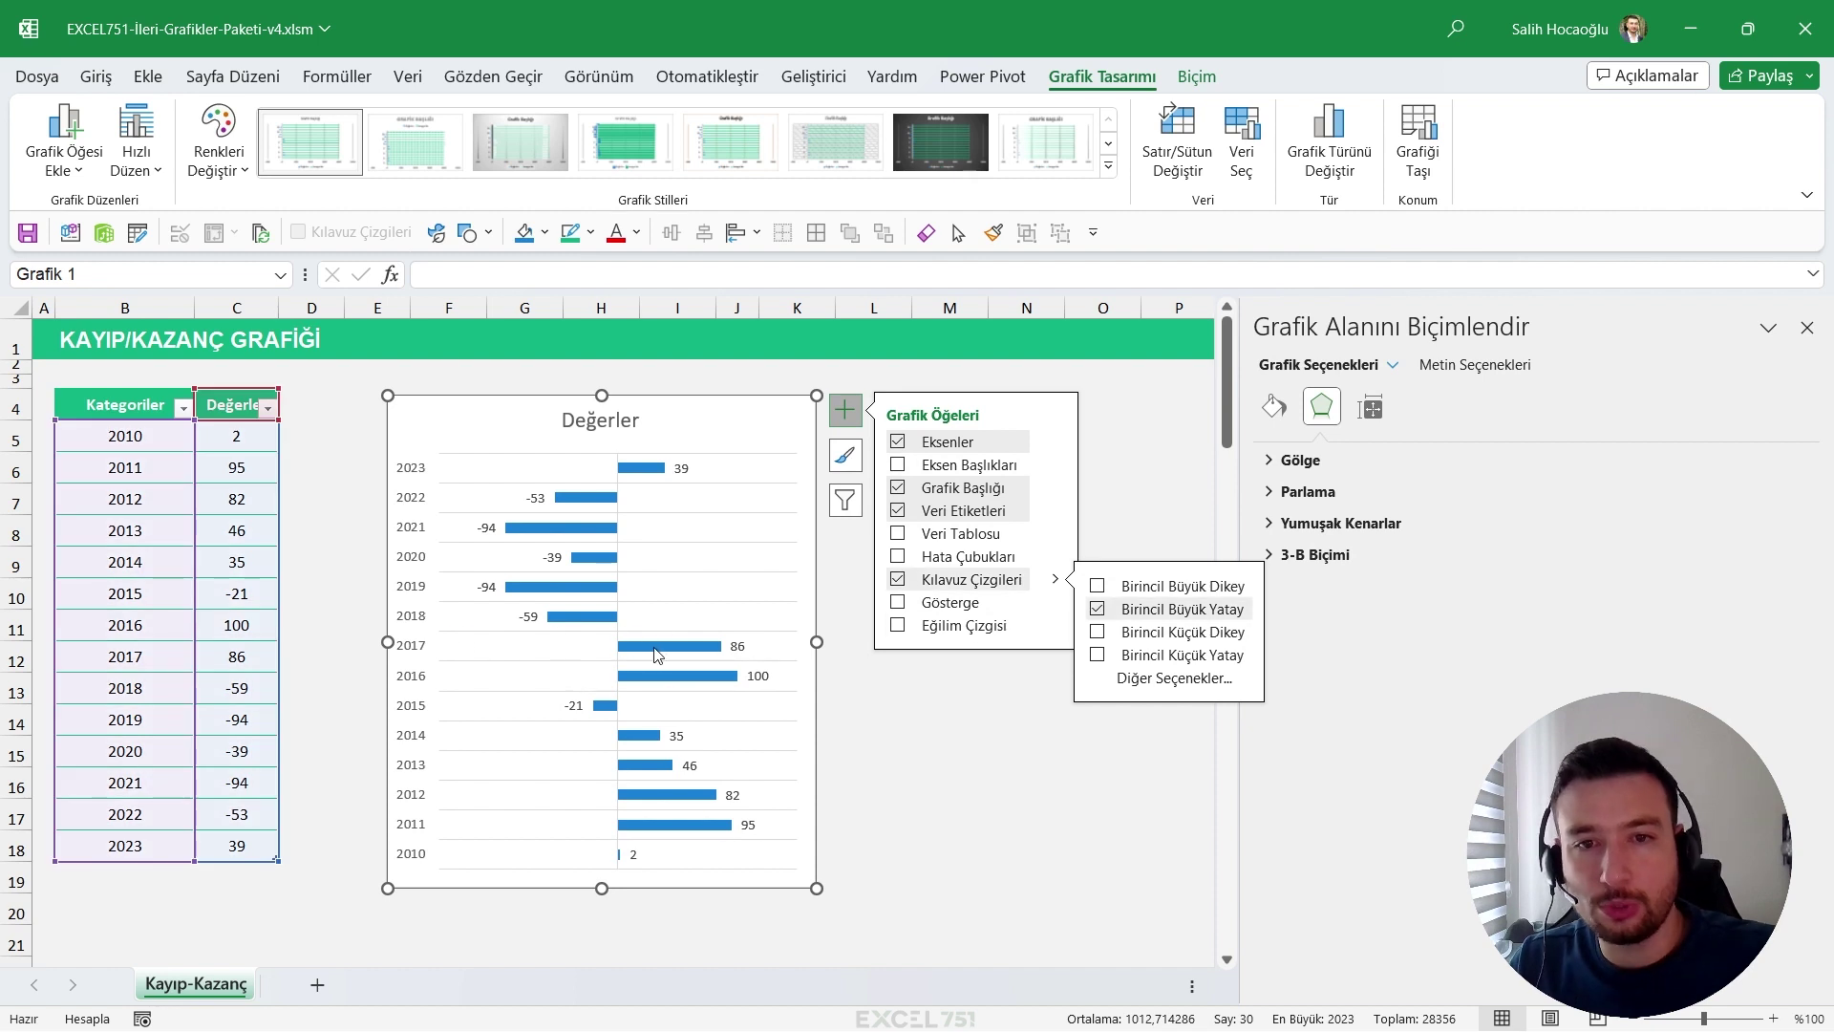
{"action": "mouse_move", "coordinate": [673, 646]}
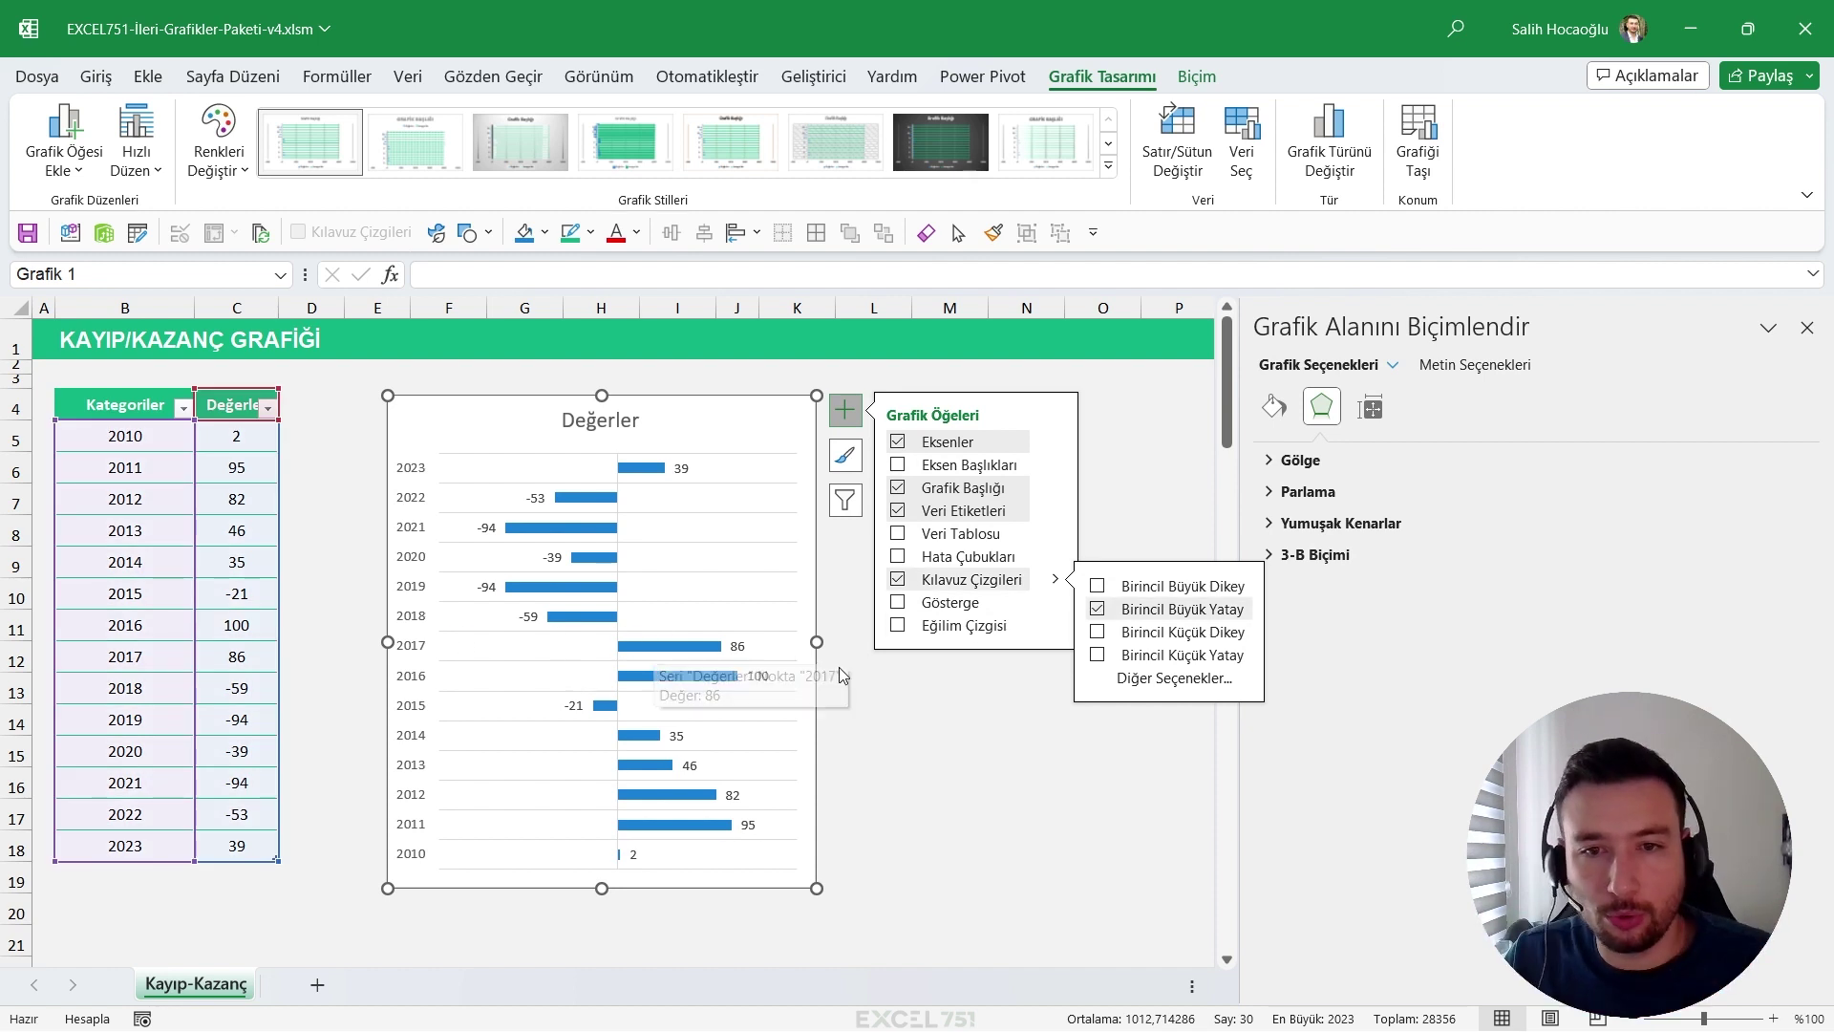
{"action": "left_click", "coordinate": [840, 675]}
{"action": "left_click_drag", "start_coordinate": [818, 707], "coordinate": [832, 705]}
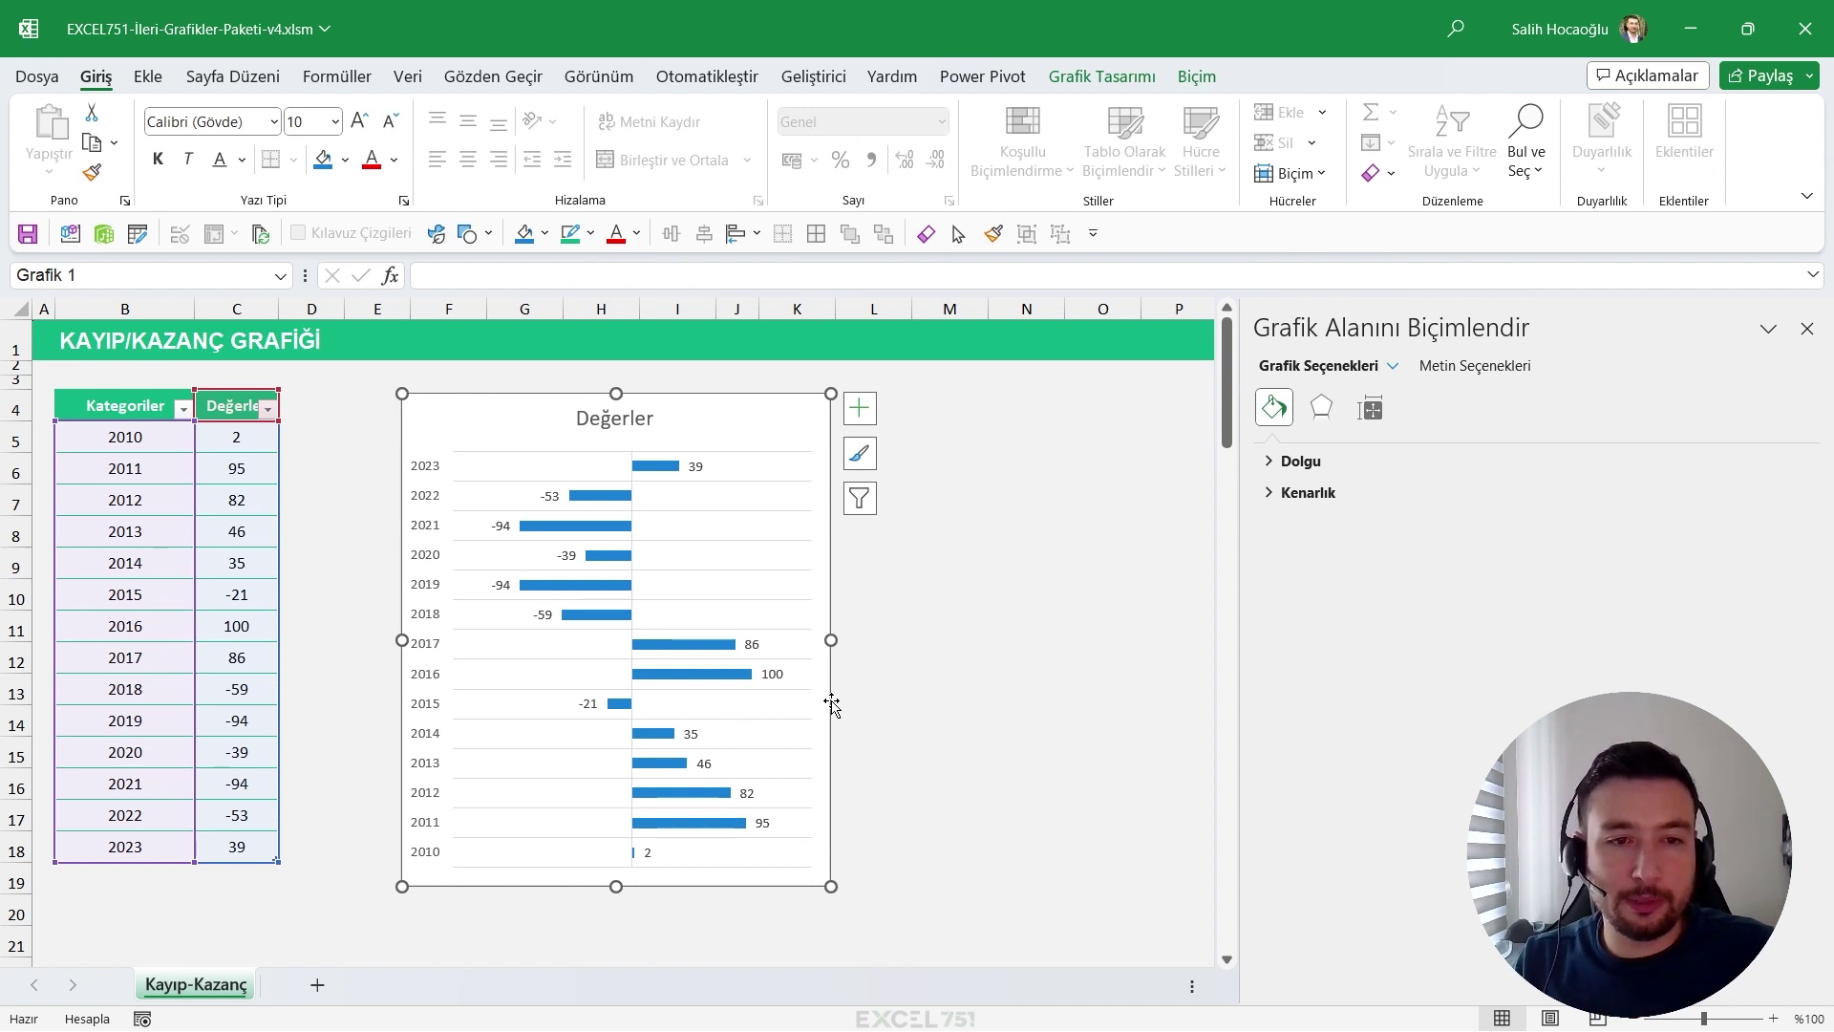
Insert two empty columns before the table and resize column B.
{"action": "left_click", "coordinate": [98, 302]}
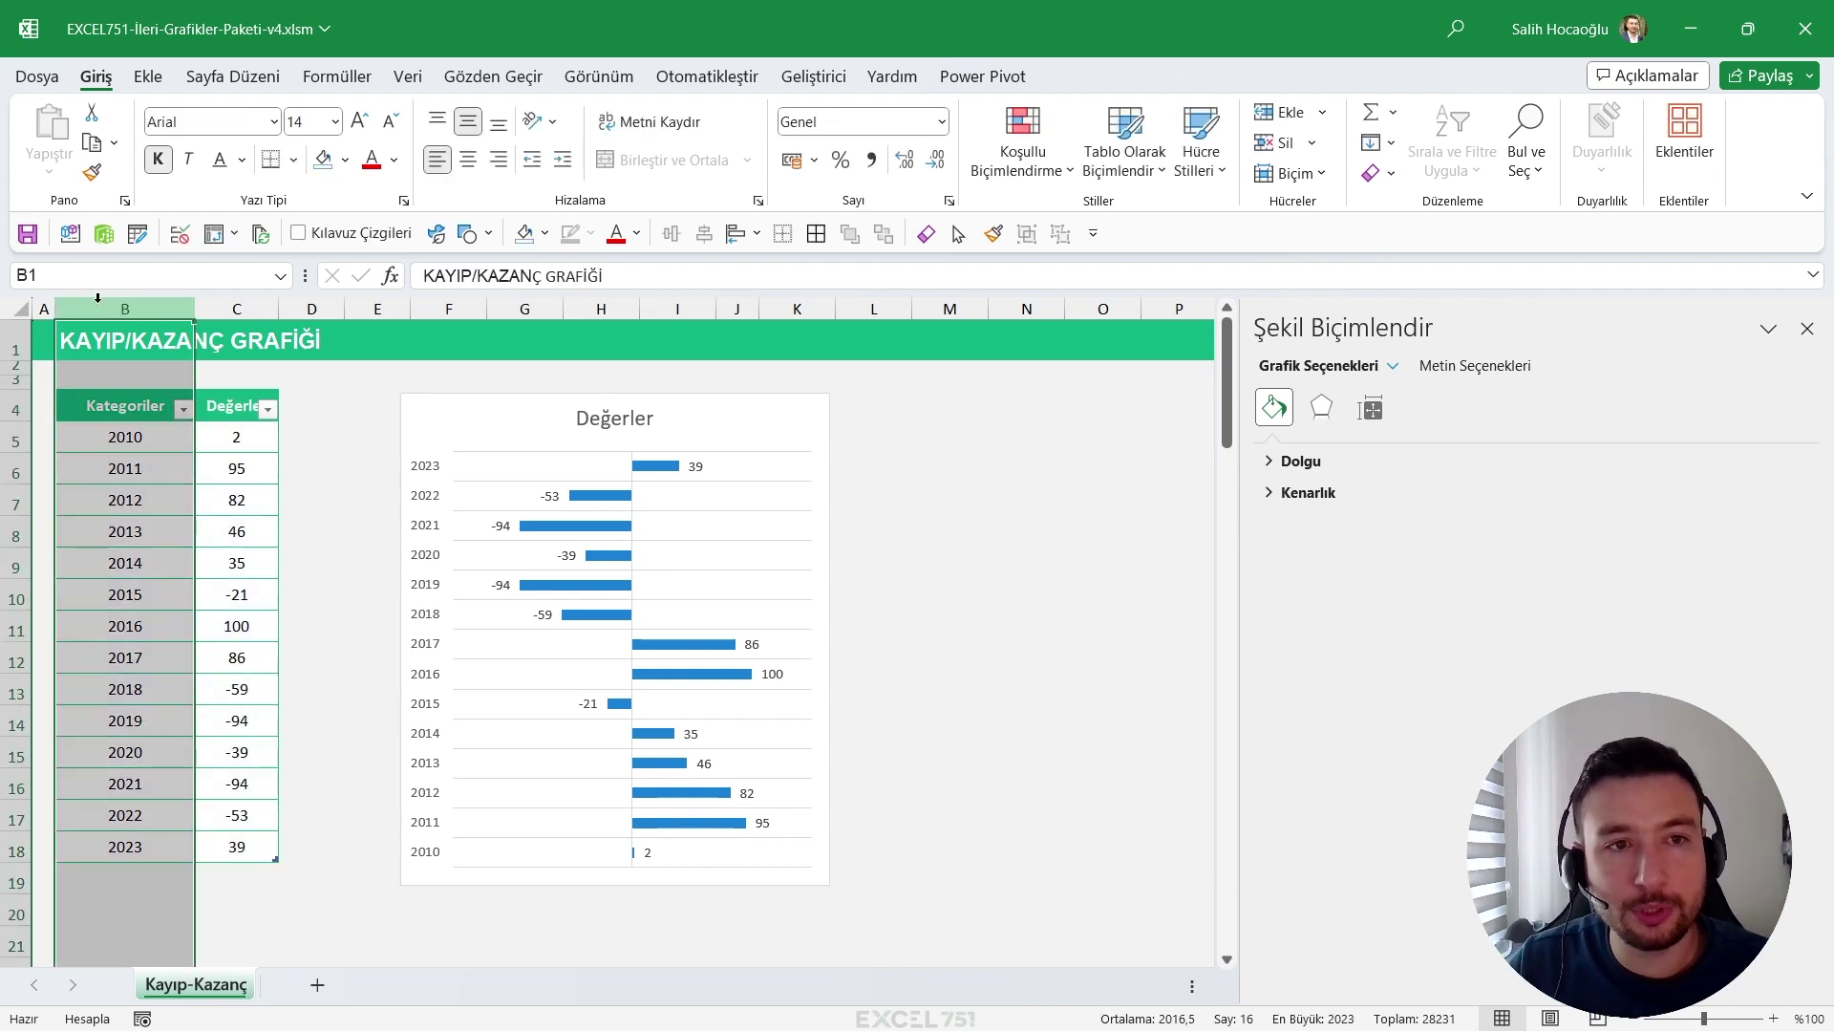
{"action": "key", "text": "ctrl+plus"}
{"action": "key", "text": "ctrl+plus"}
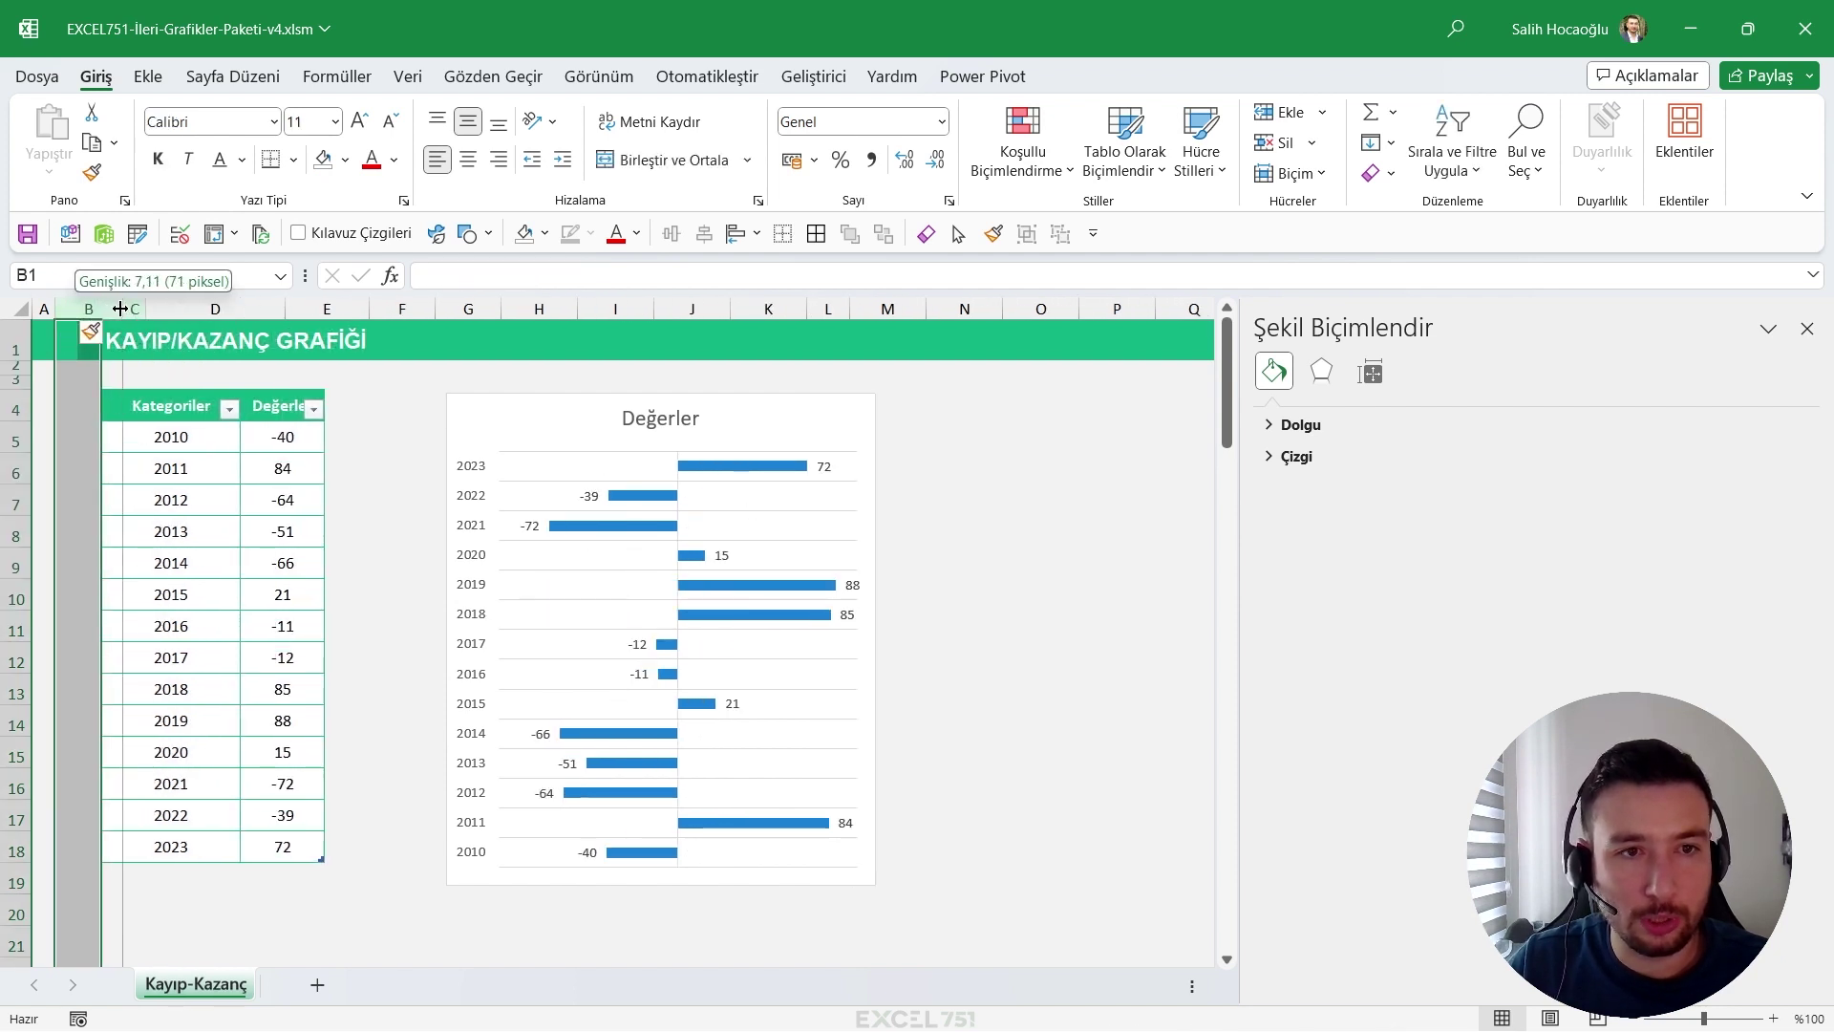
{"action": "left_click_drag", "start_coordinate": [72, 306], "coordinate": [123, 306]}
Resize Tablo1 to $B$4:$E$18 so it includes the new columns.
{"action": "left_click", "coordinate": [273, 514]}
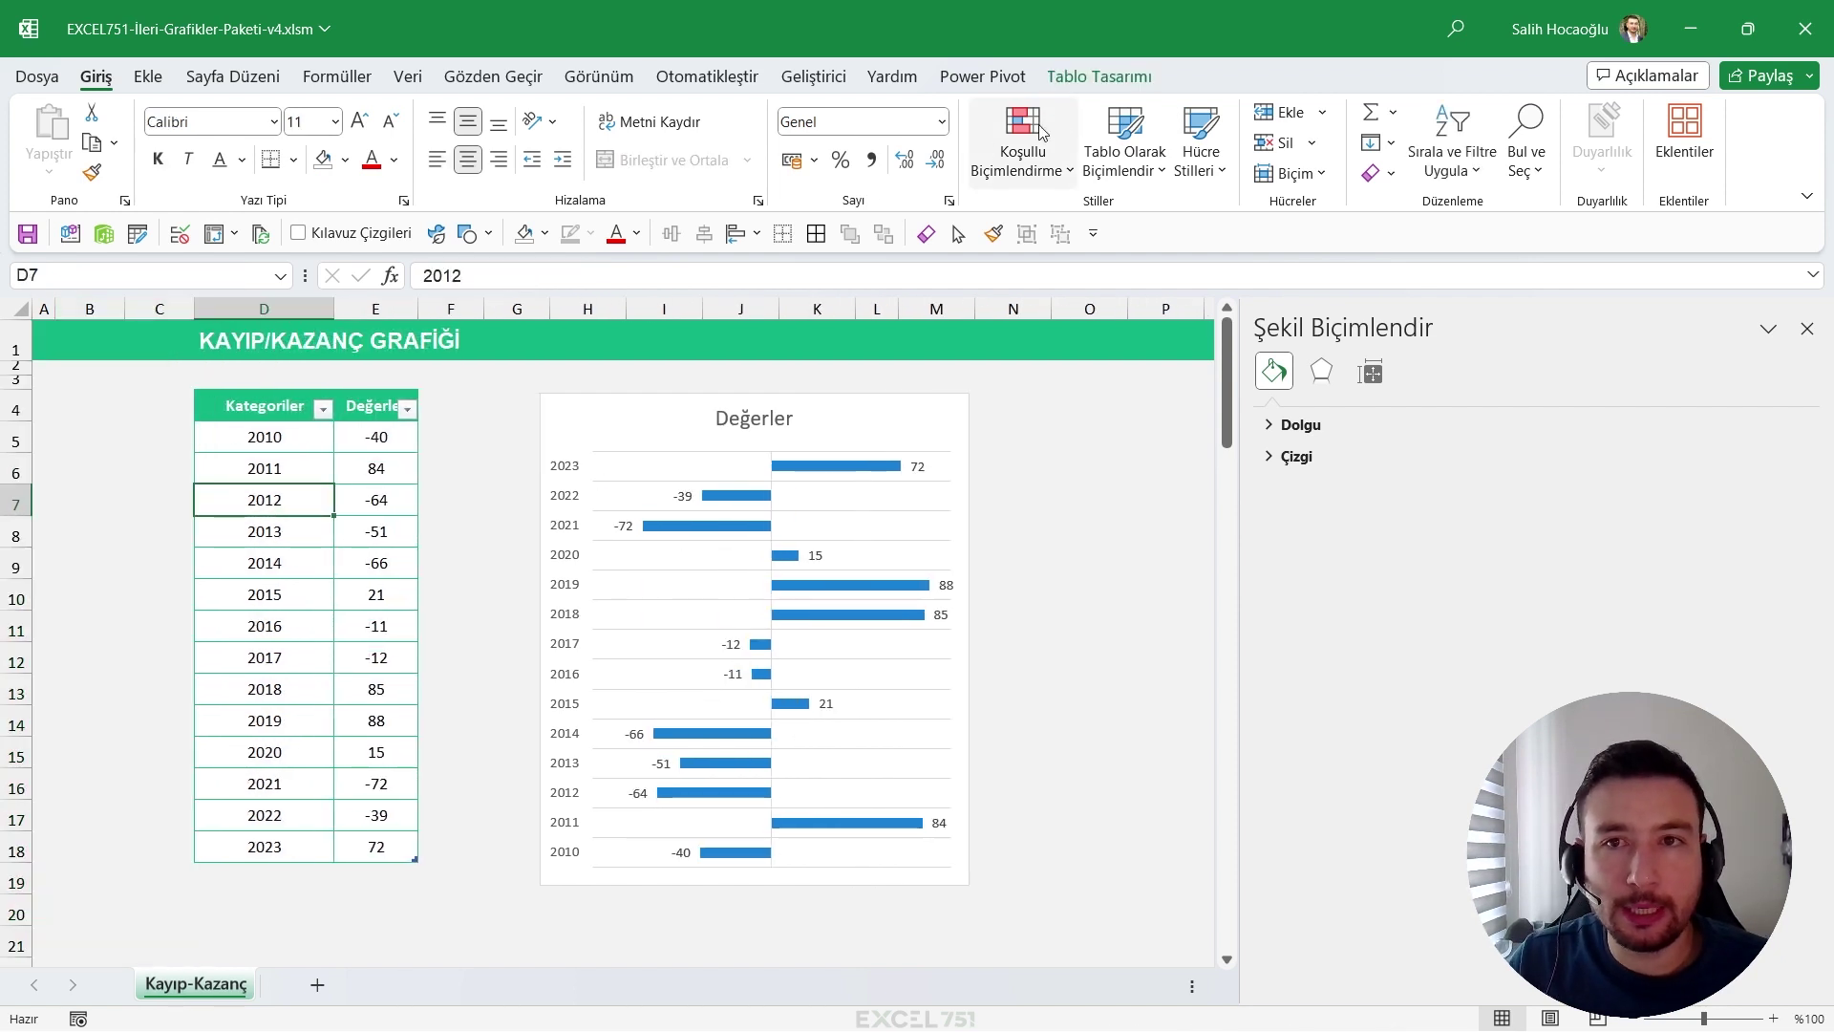
{"action": "left_click", "coordinate": [1093, 79]}
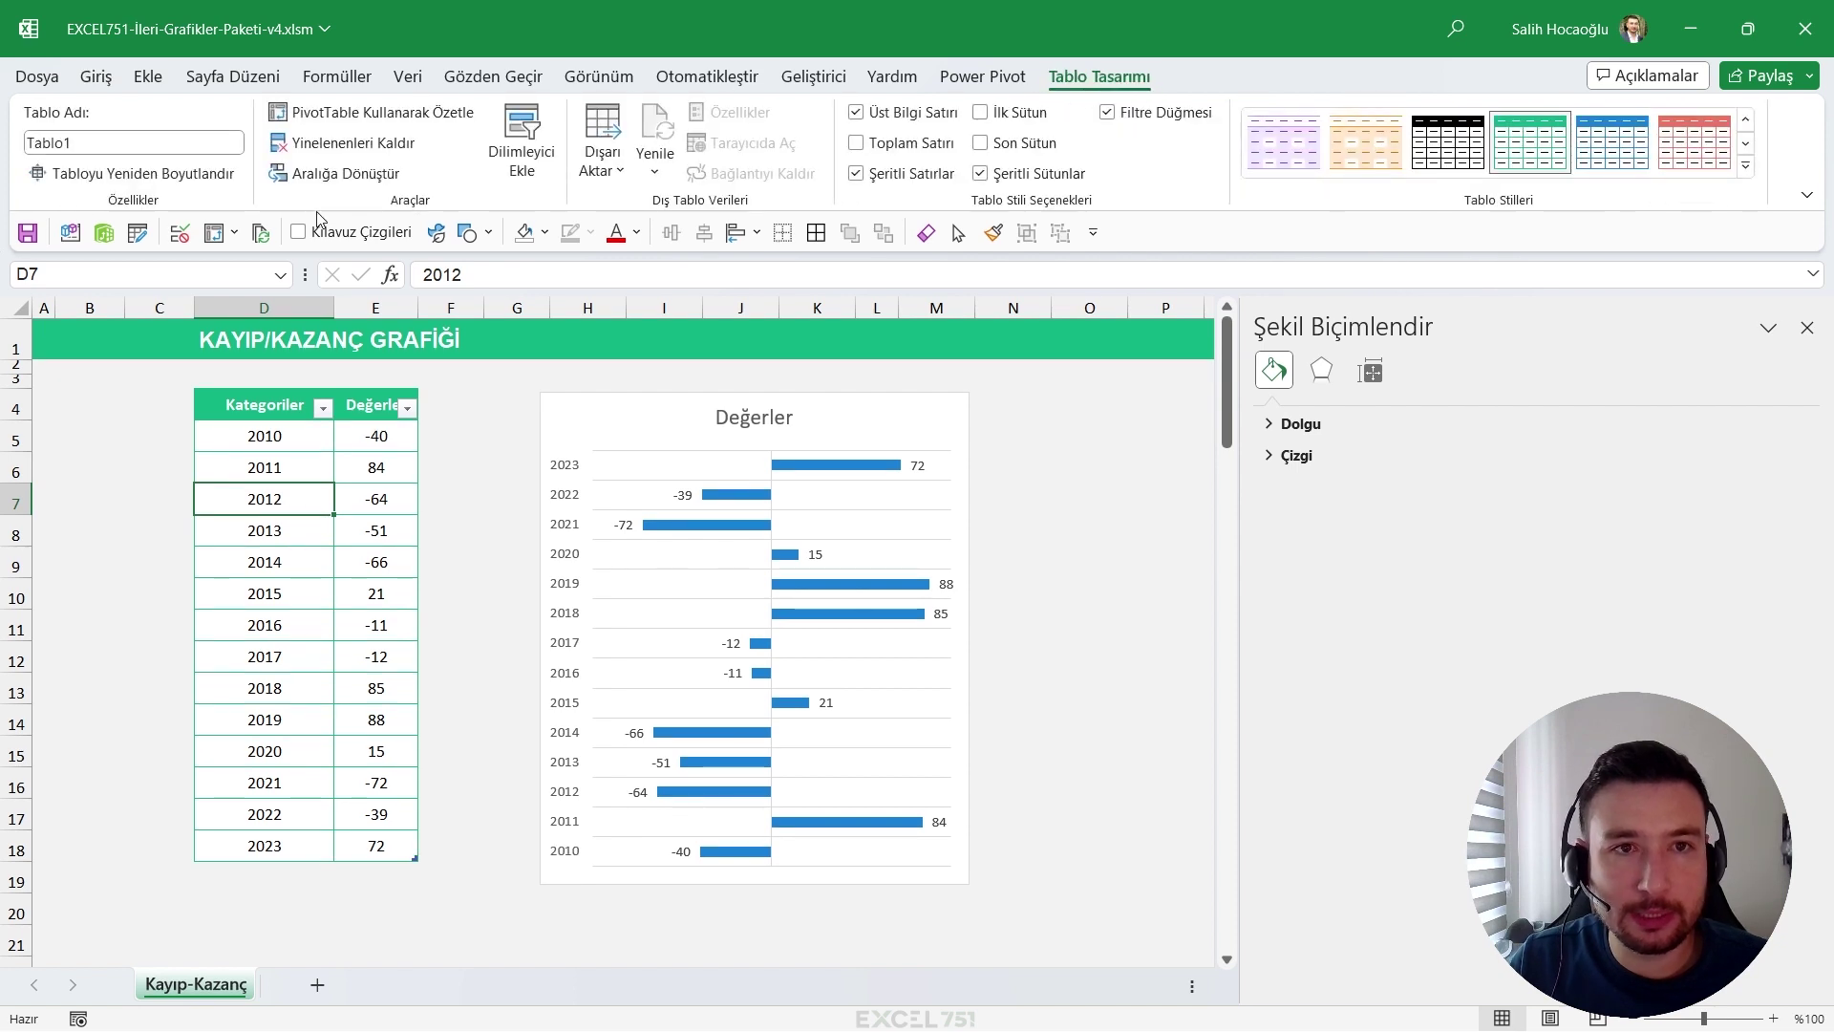
{"action": "left_click", "coordinate": [173, 174]}
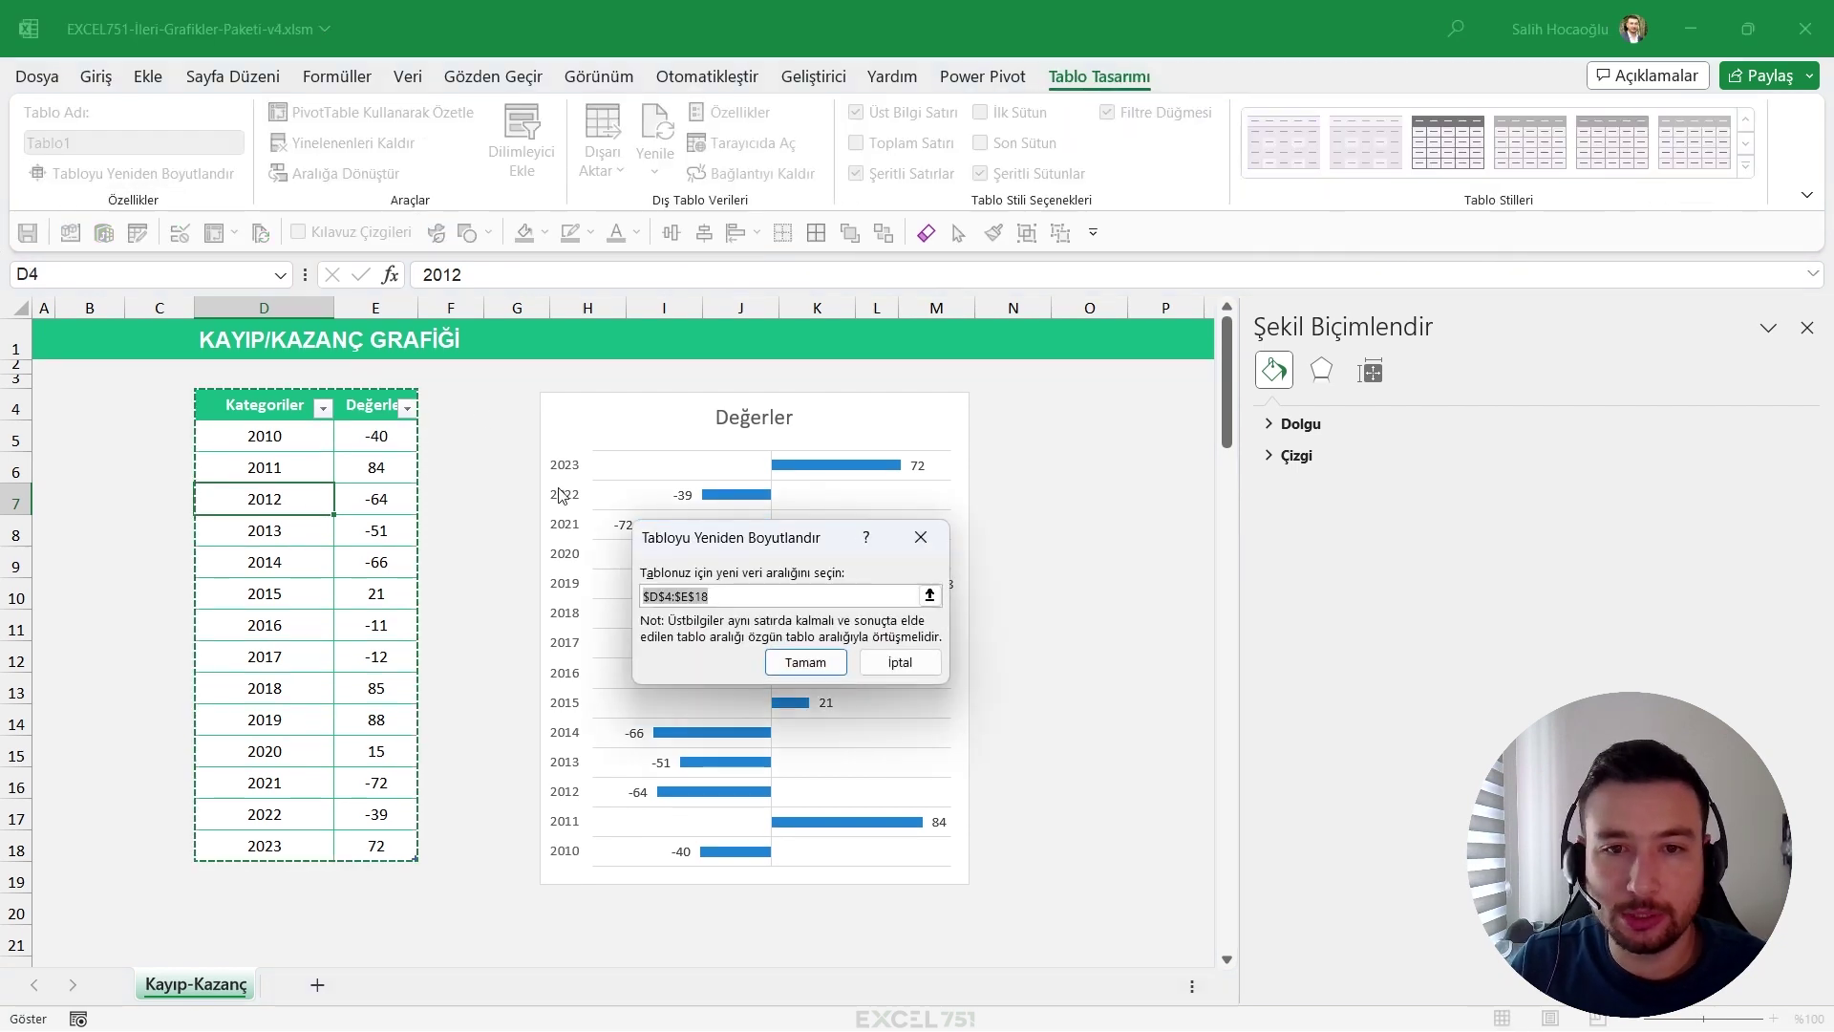
{"action": "left_click", "coordinate": [659, 596]}
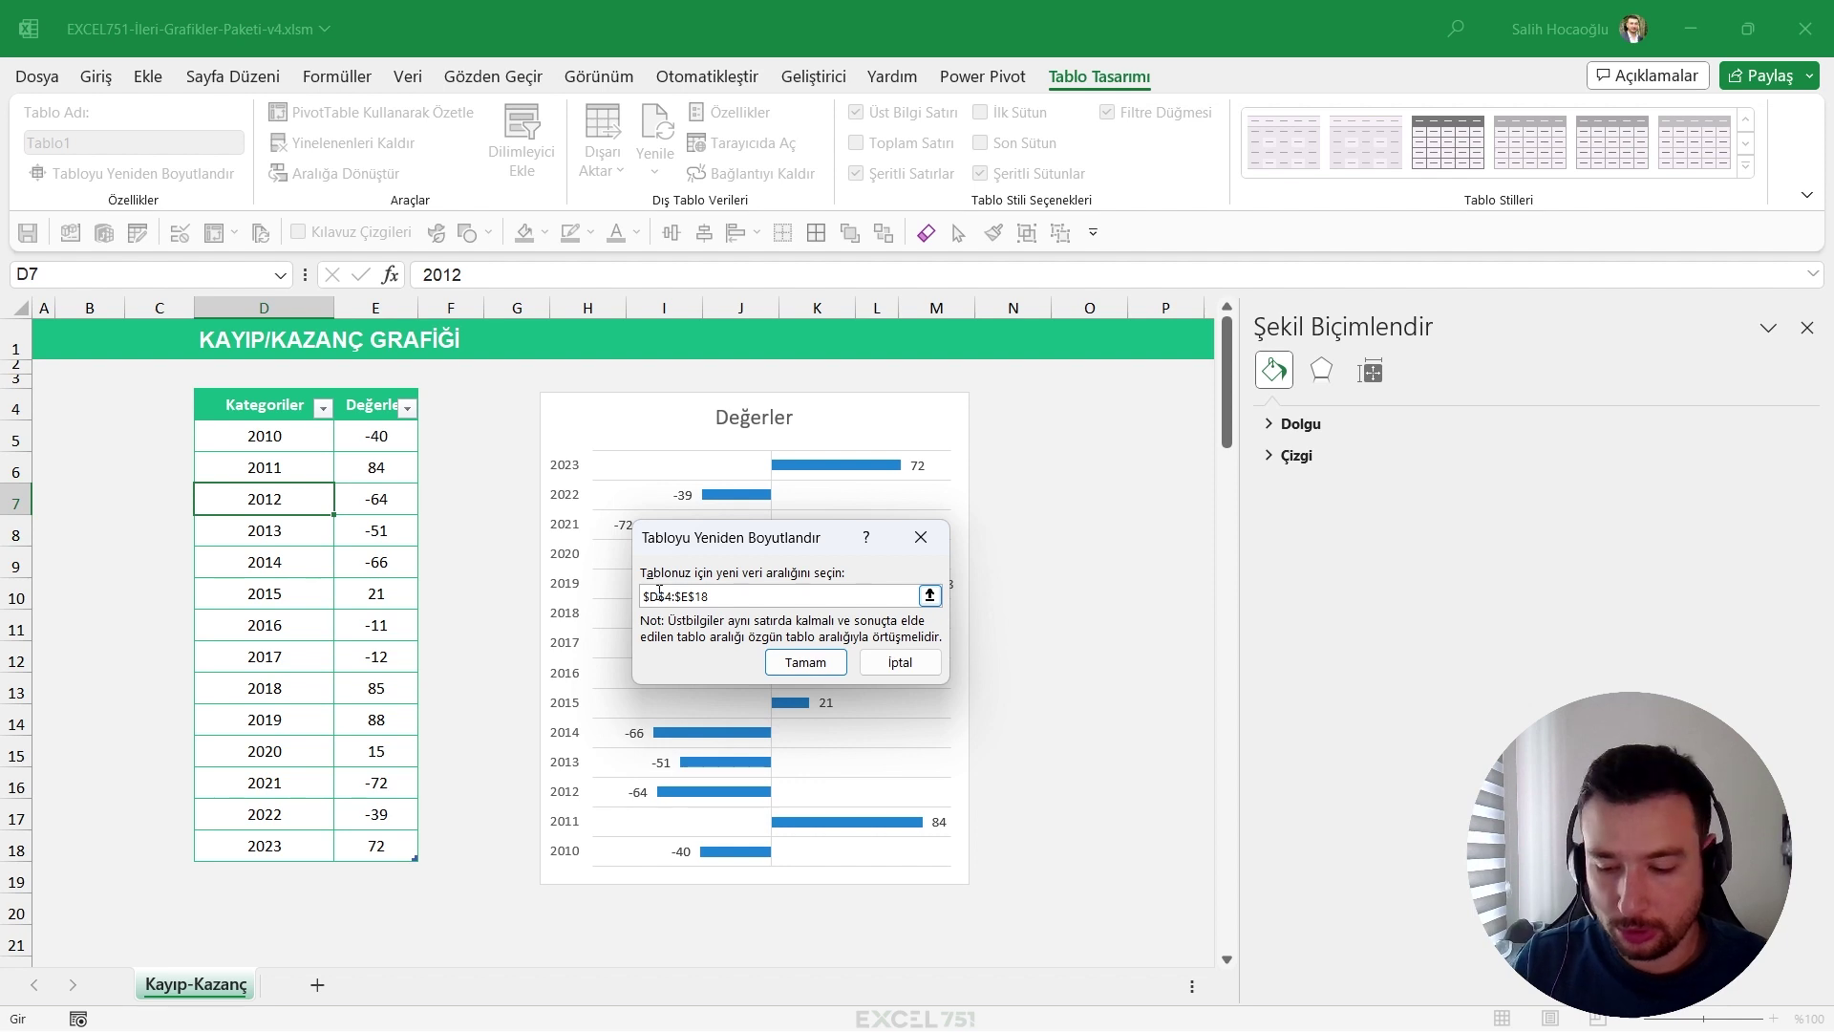
{"action": "key", "text": "BackSpace"}
{"action": "type", "text": "B"}
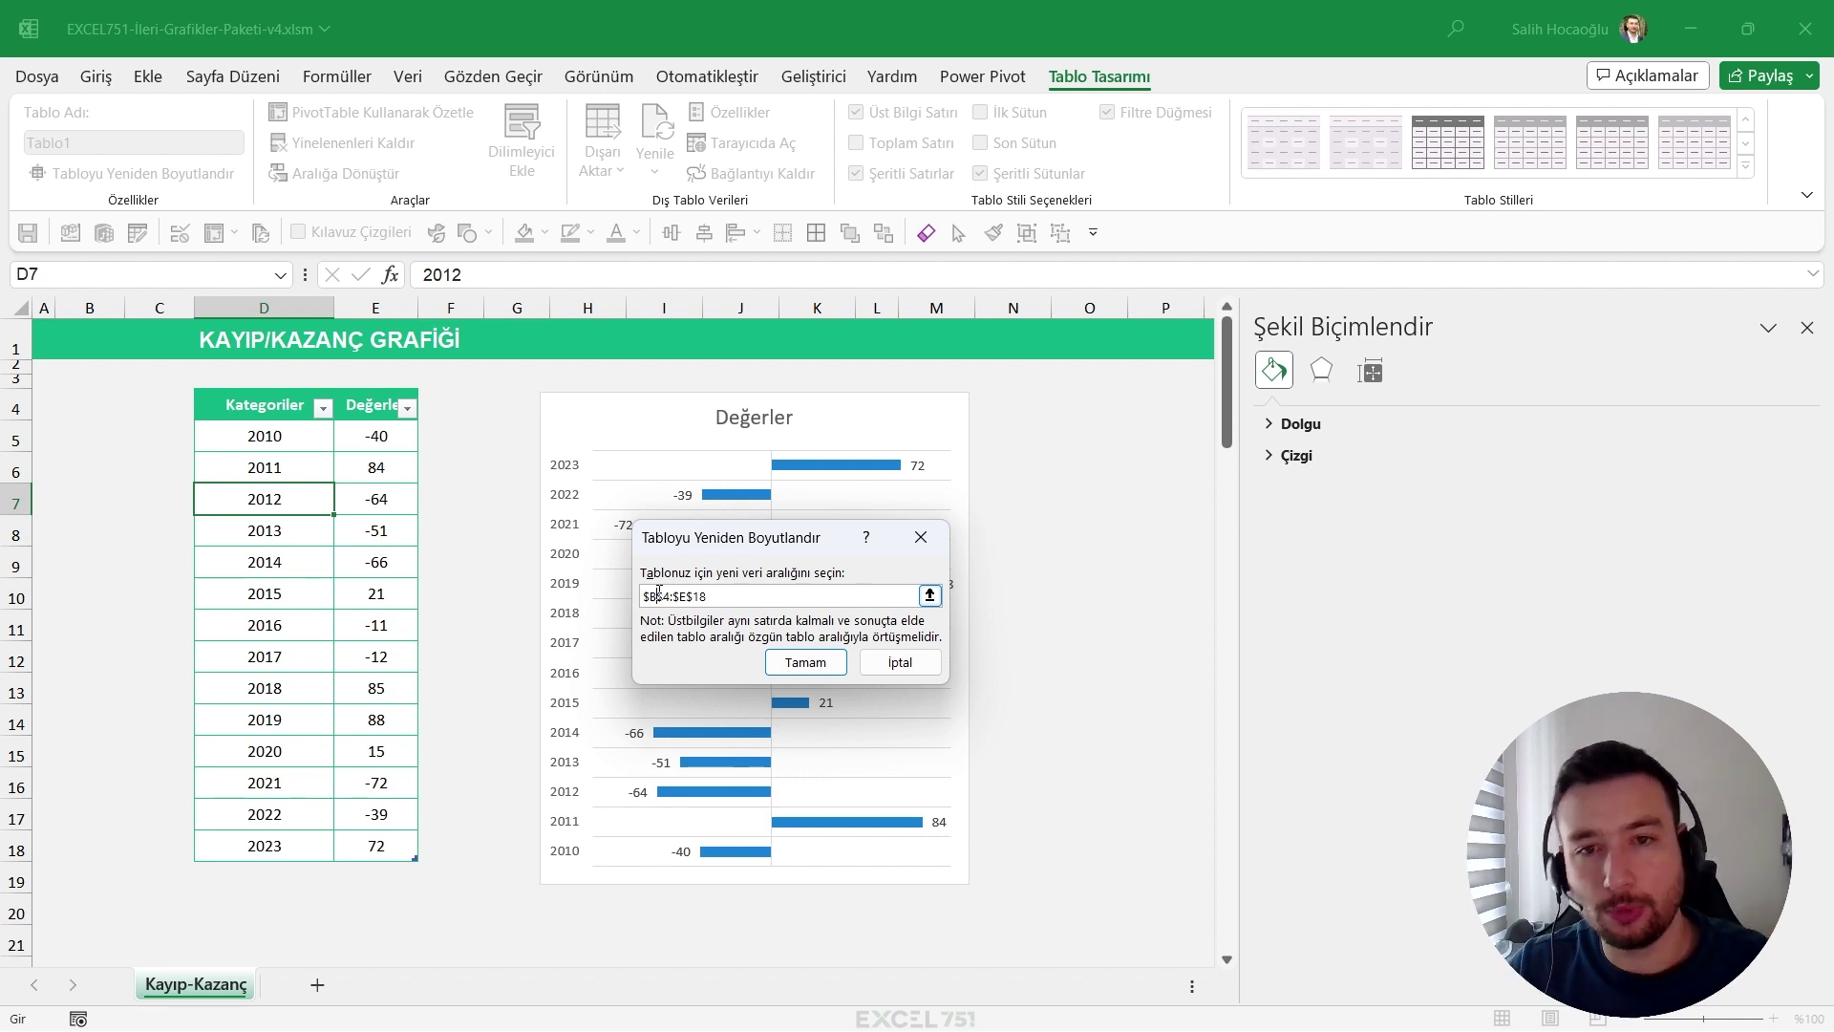
{"action": "left_click", "coordinate": [805, 657]}
{"action": "scroll", "coordinate": [135, 468], "scroll_direction": "up", "scroll_amount": 3}
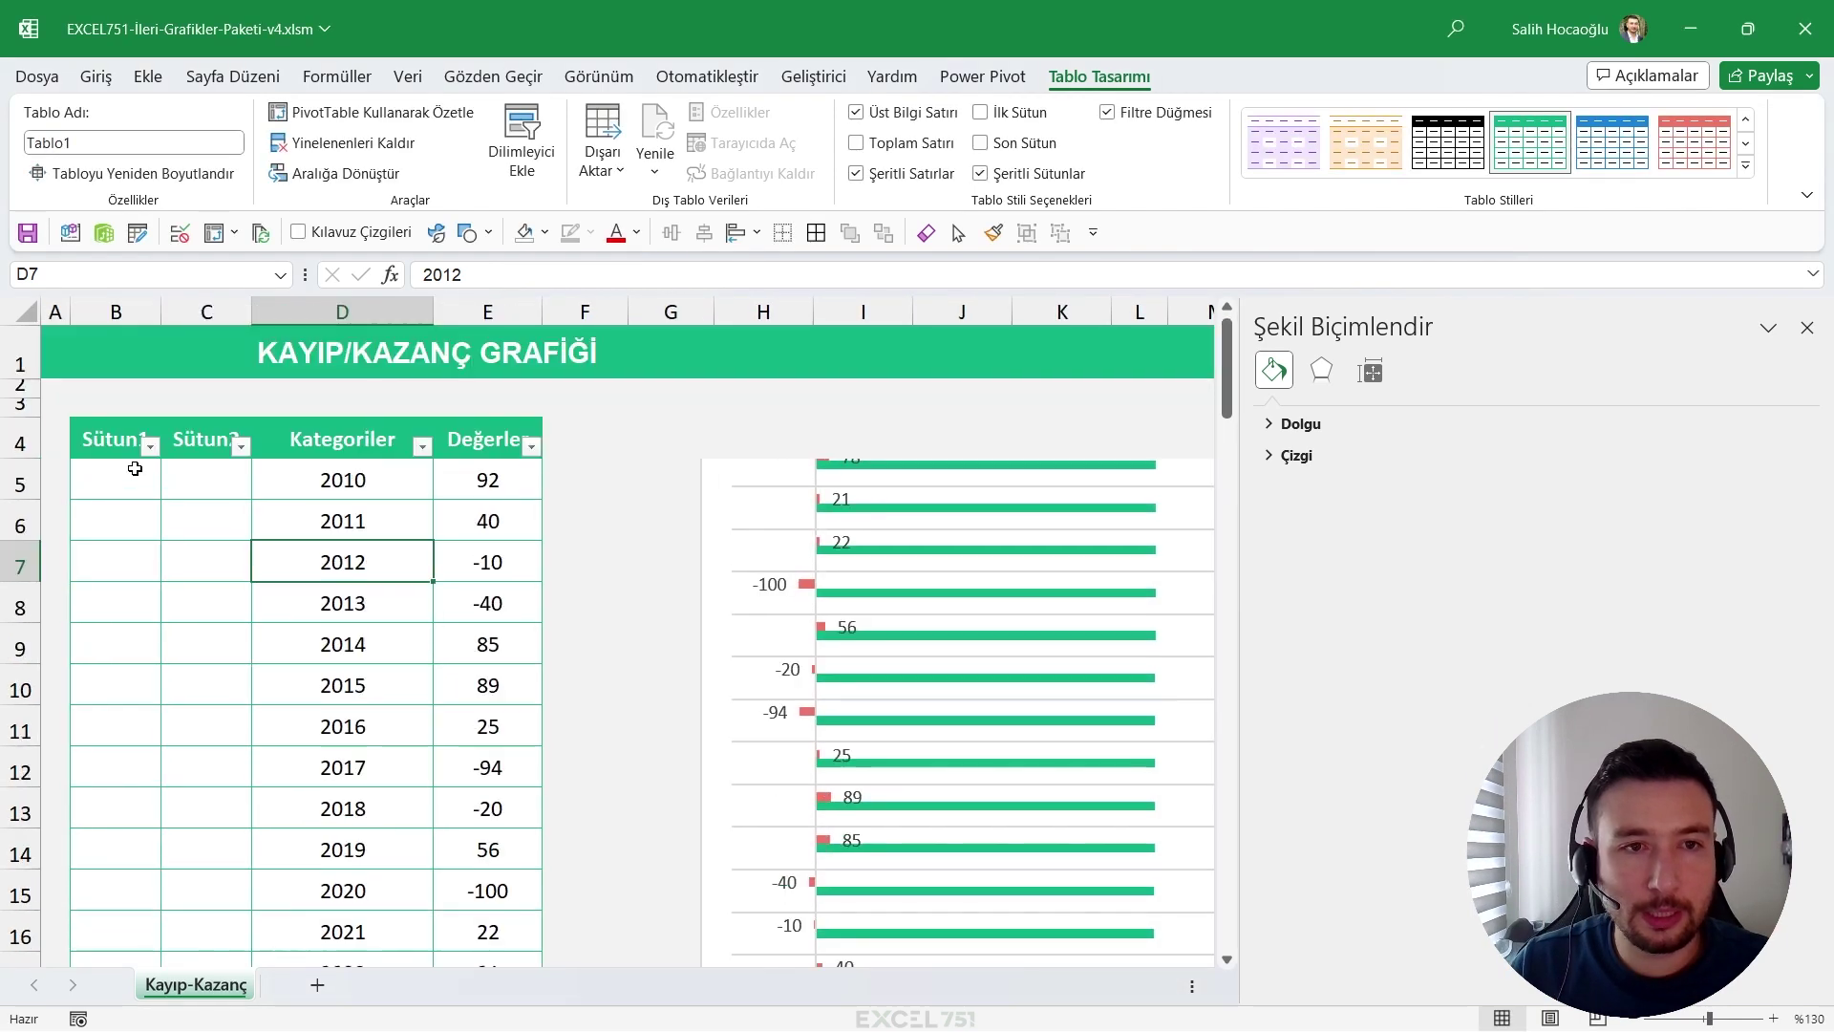
Name the two new table columns Negatif and Pozitif.
{"action": "left_click_drag", "start_coordinate": [119, 478], "coordinate": [122, 816]}
{"action": "left_click_drag", "start_coordinate": [220, 487], "coordinate": [227, 931]}
{"action": "left_click", "coordinate": [121, 456]}
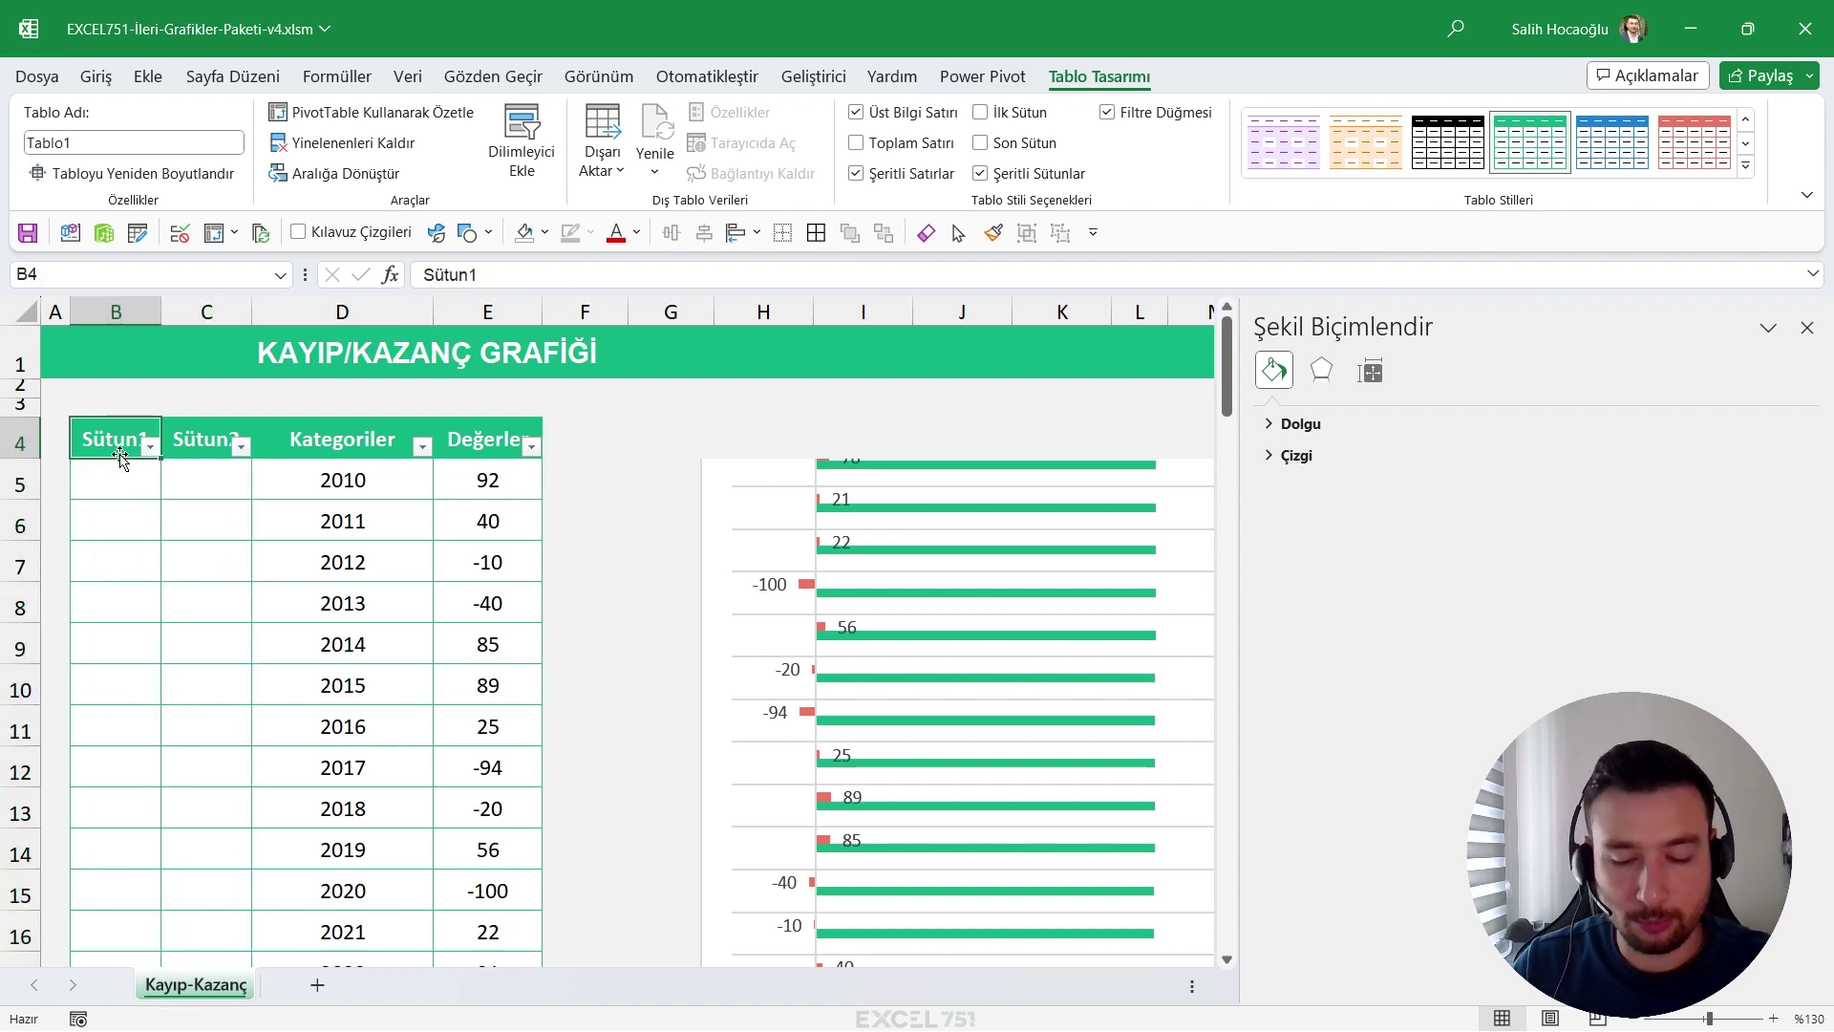
{"action": "type", "text": "Negatif"}
{"action": "key", "text": "Tab"}
{"action": "type", "text": "Po"}
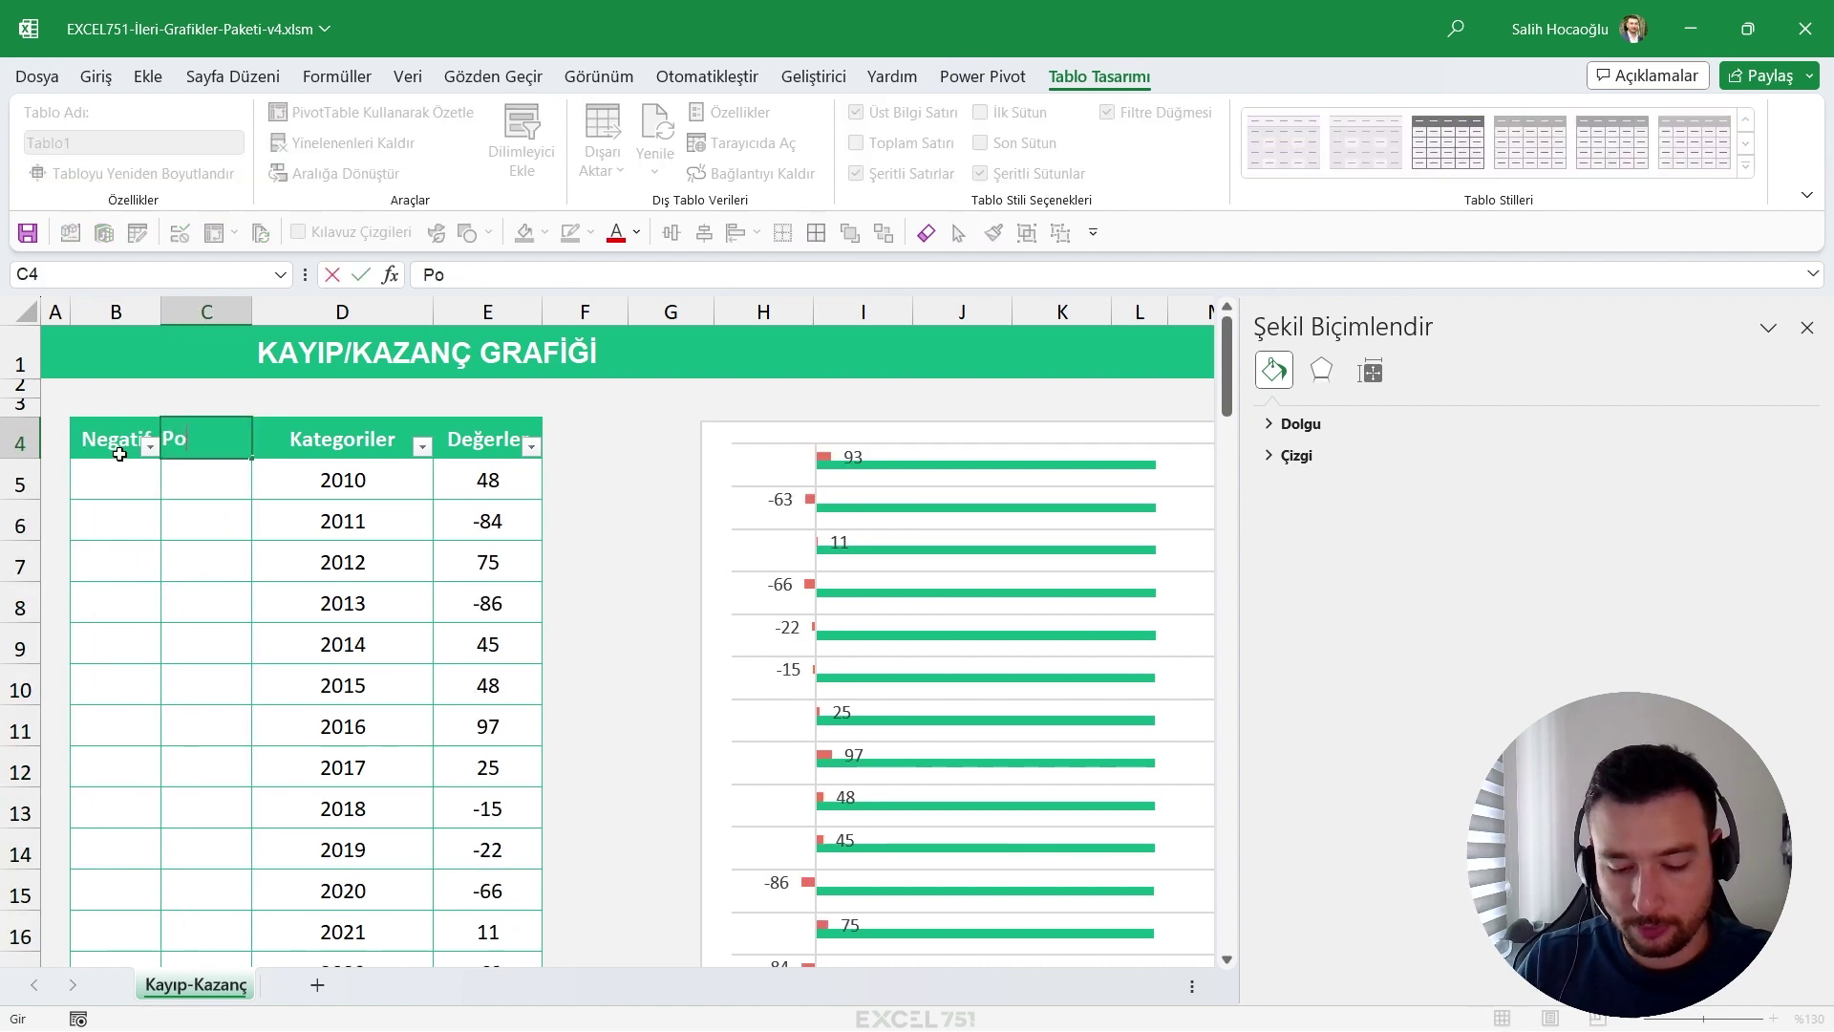
{"action": "type", "text": "zitif"}
{"action": "left_click", "coordinate": [248, 492]}
{"action": "type", "text": "=EĞER("}
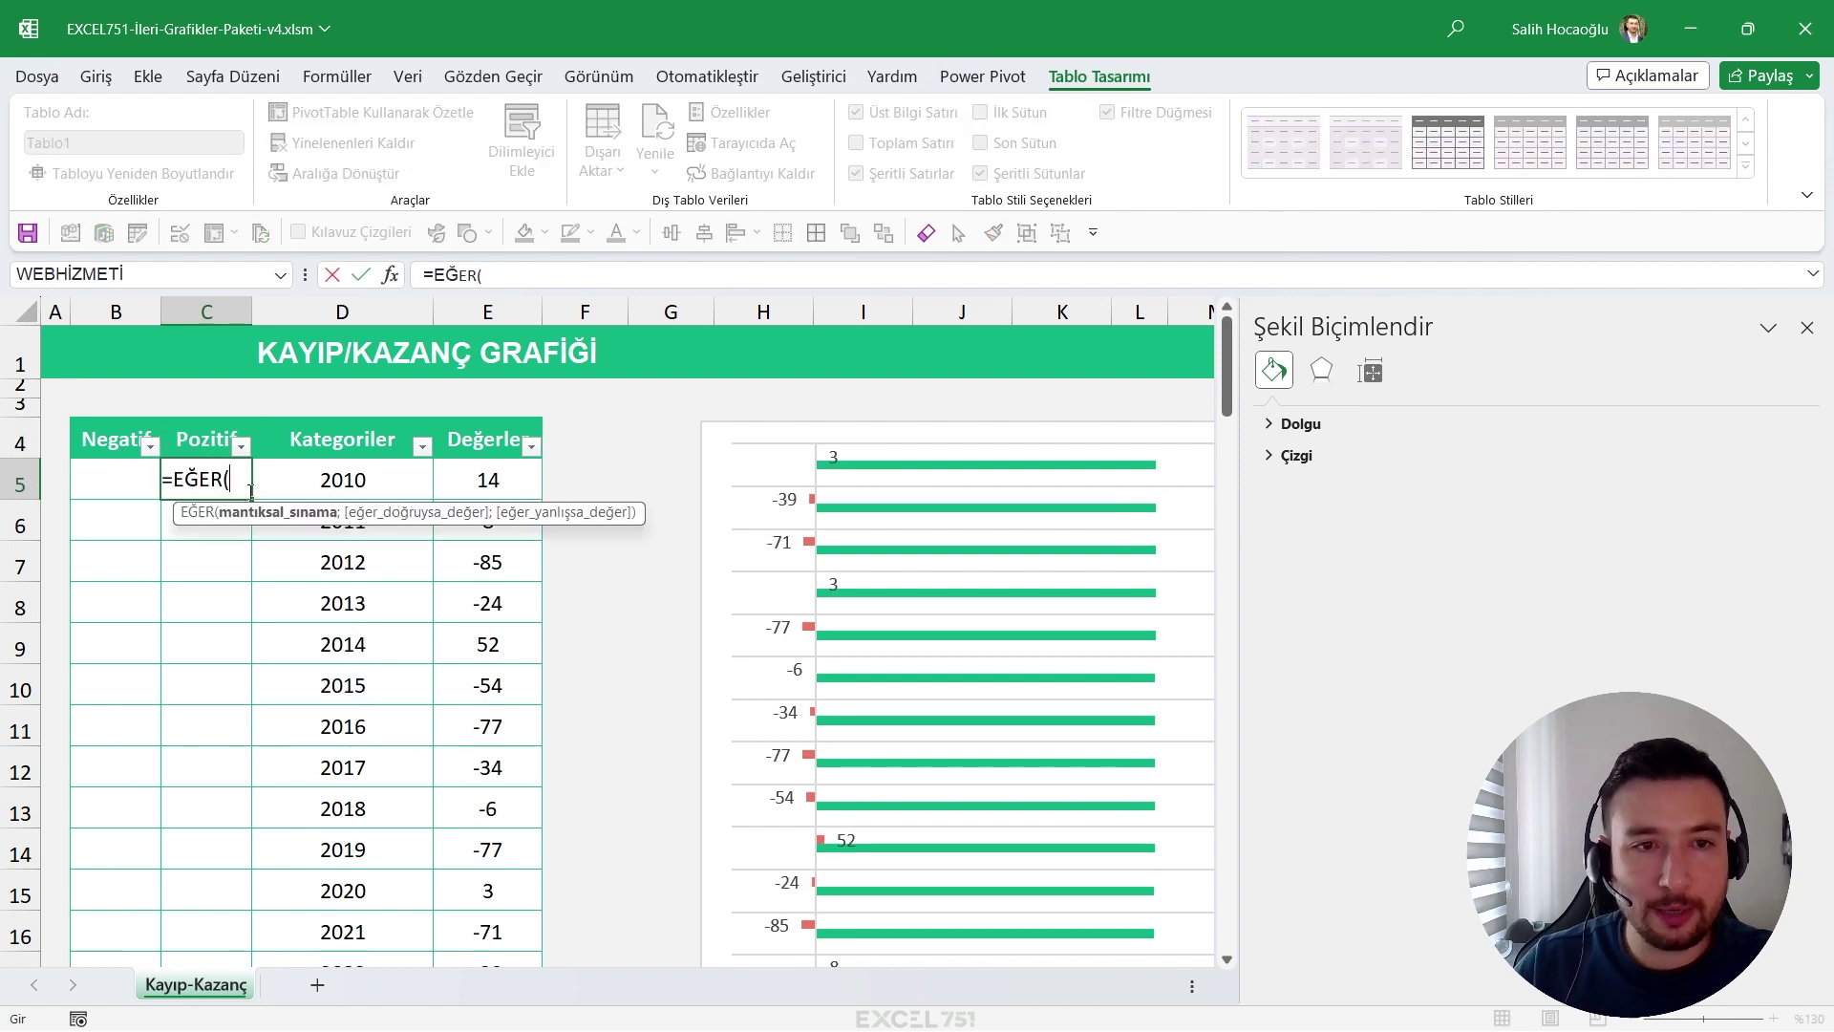
{"action": "left_click", "coordinate": [500, 481]}
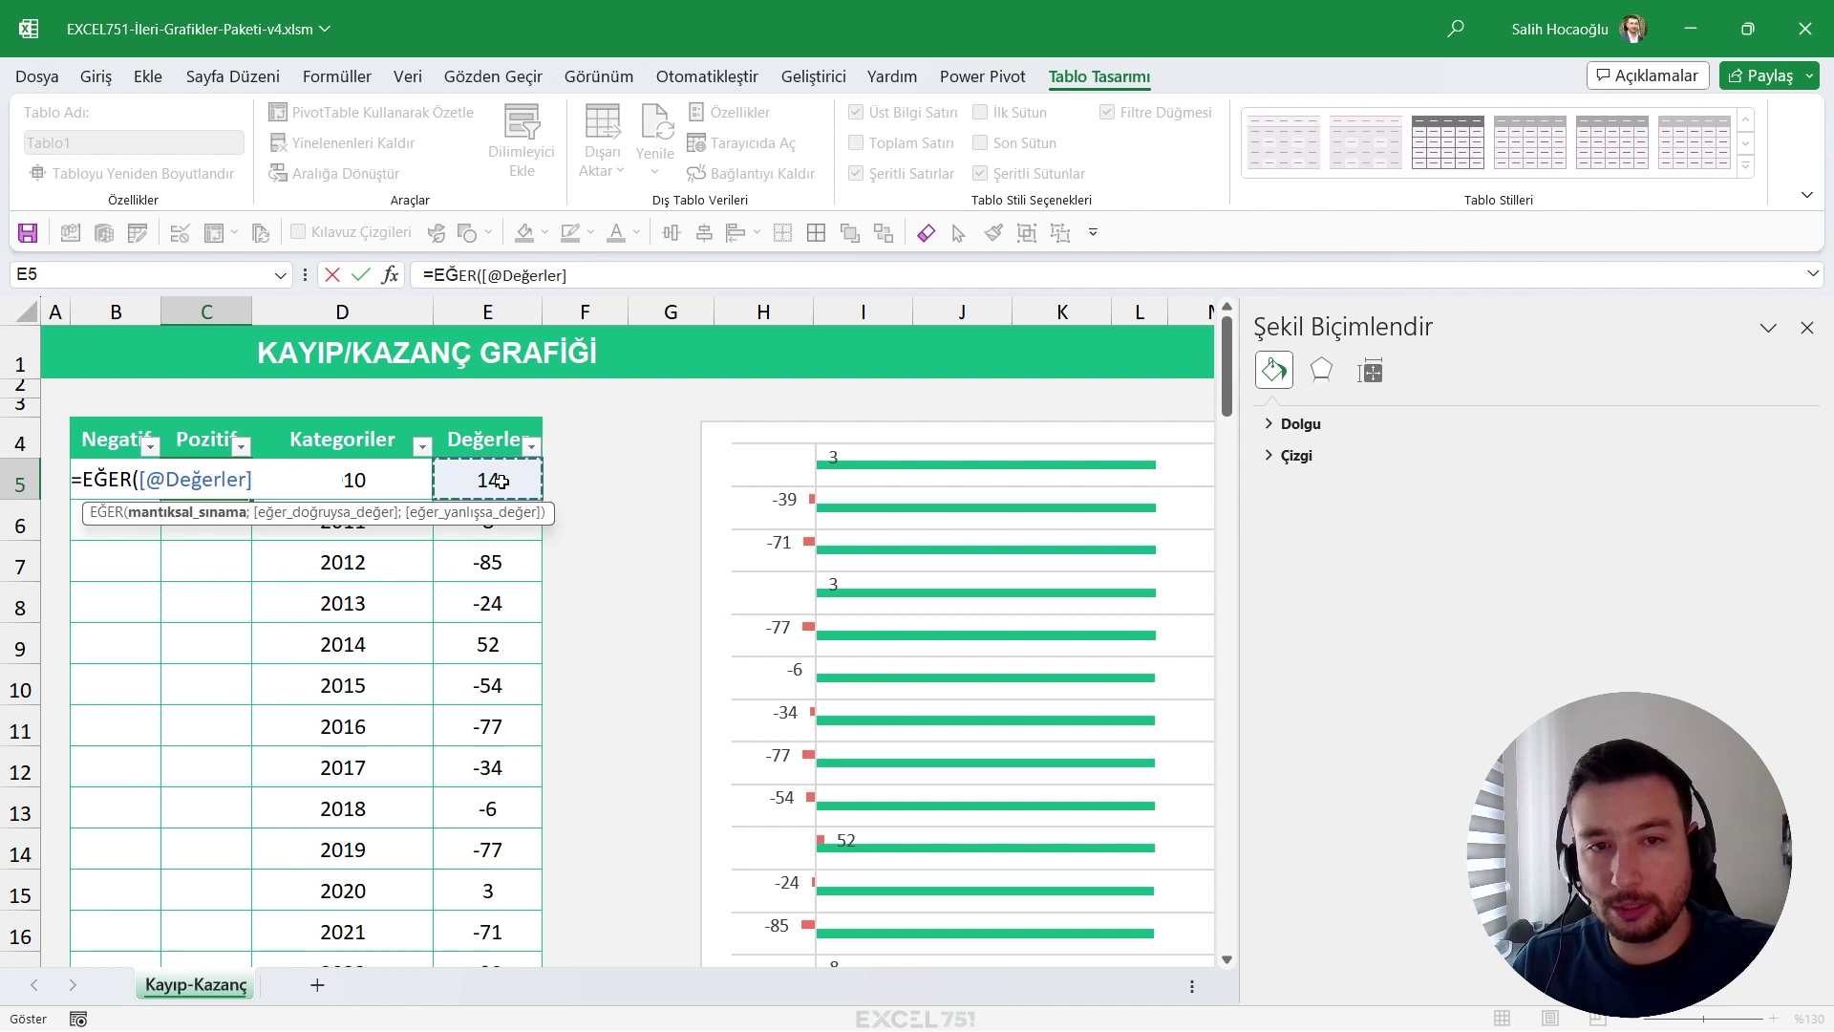
{"action": "type", "text": ">0"}
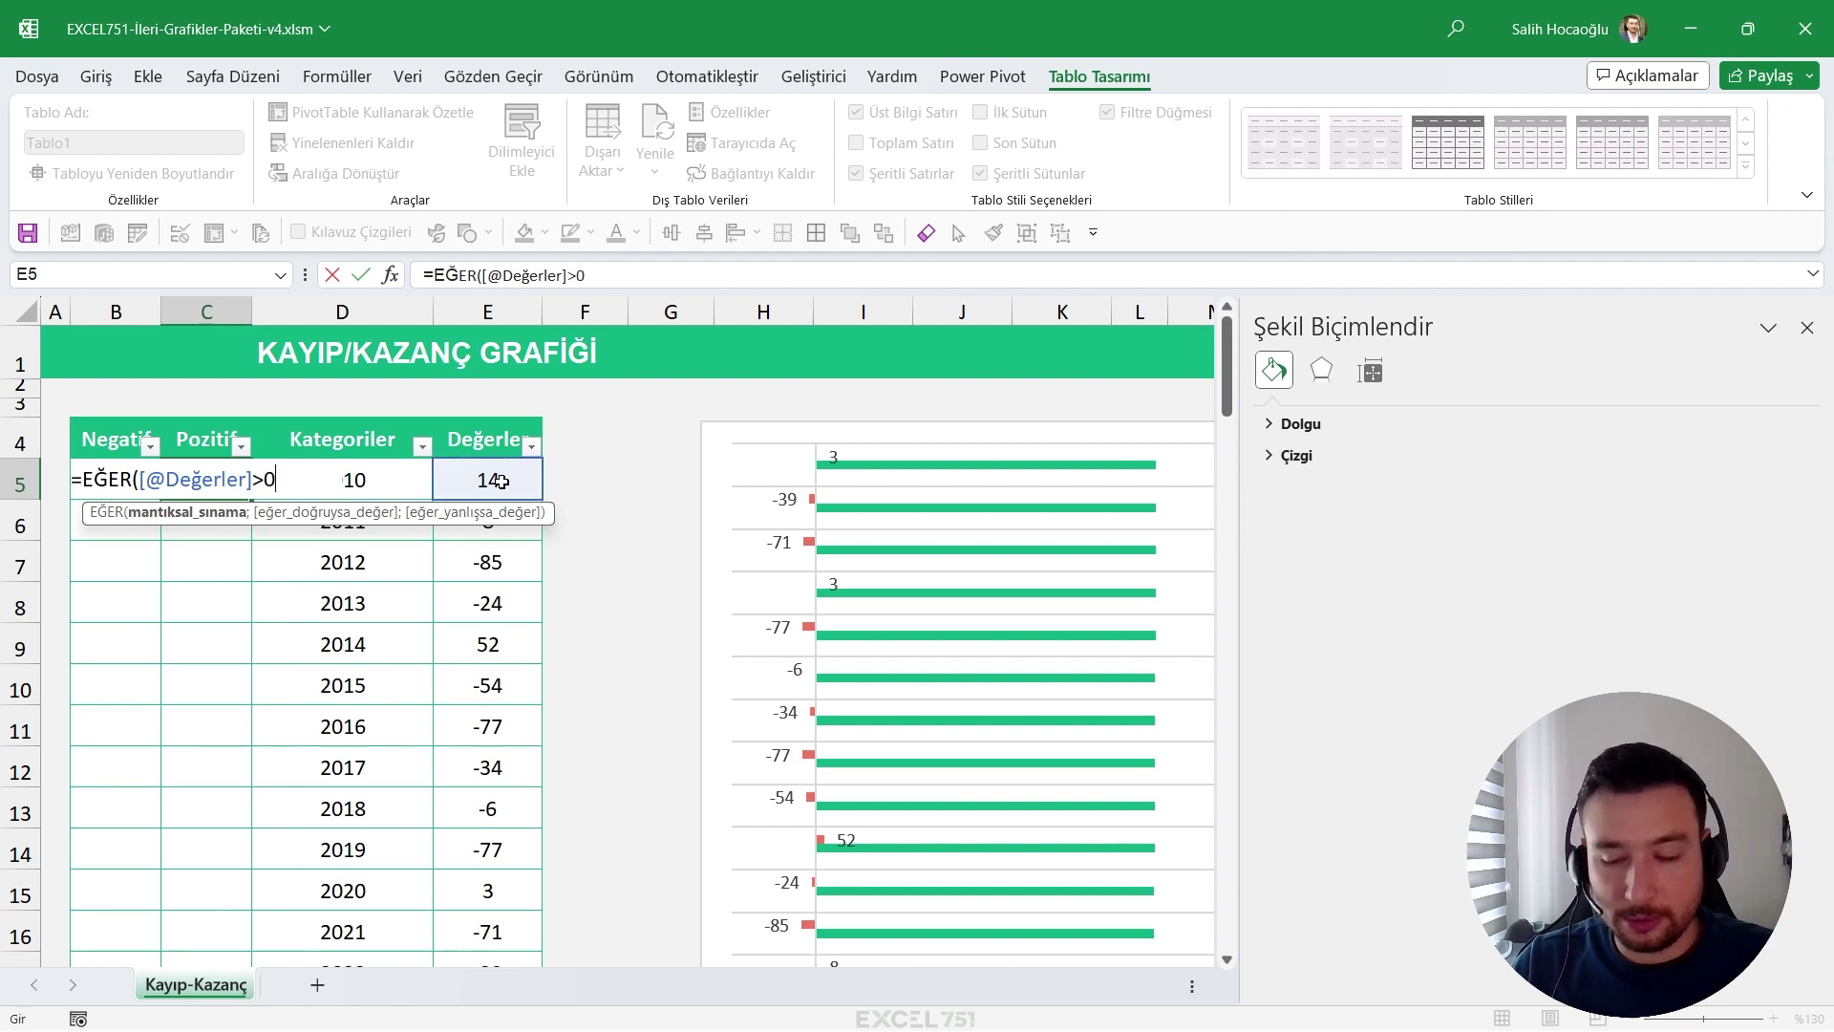
{"action": "type", "text": ";"}
{"action": "left_click", "coordinate": [500, 481]}
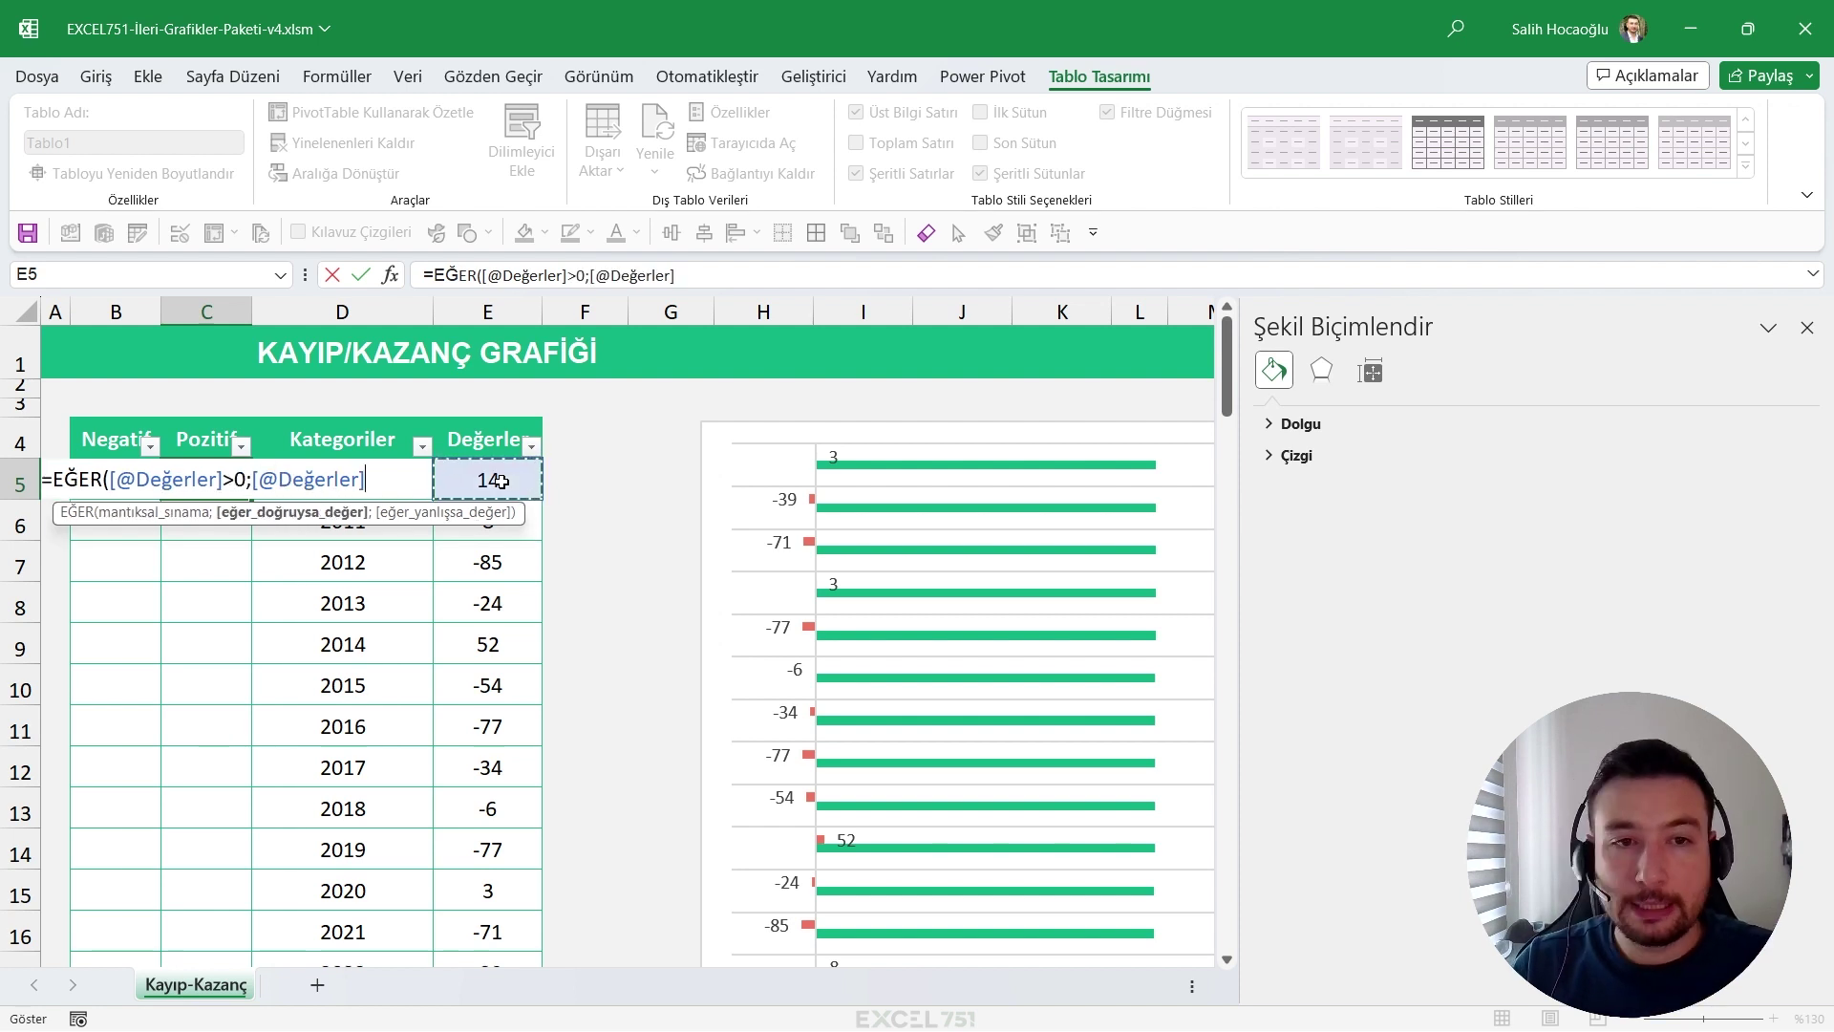
{"action": "type", "text": ";"}
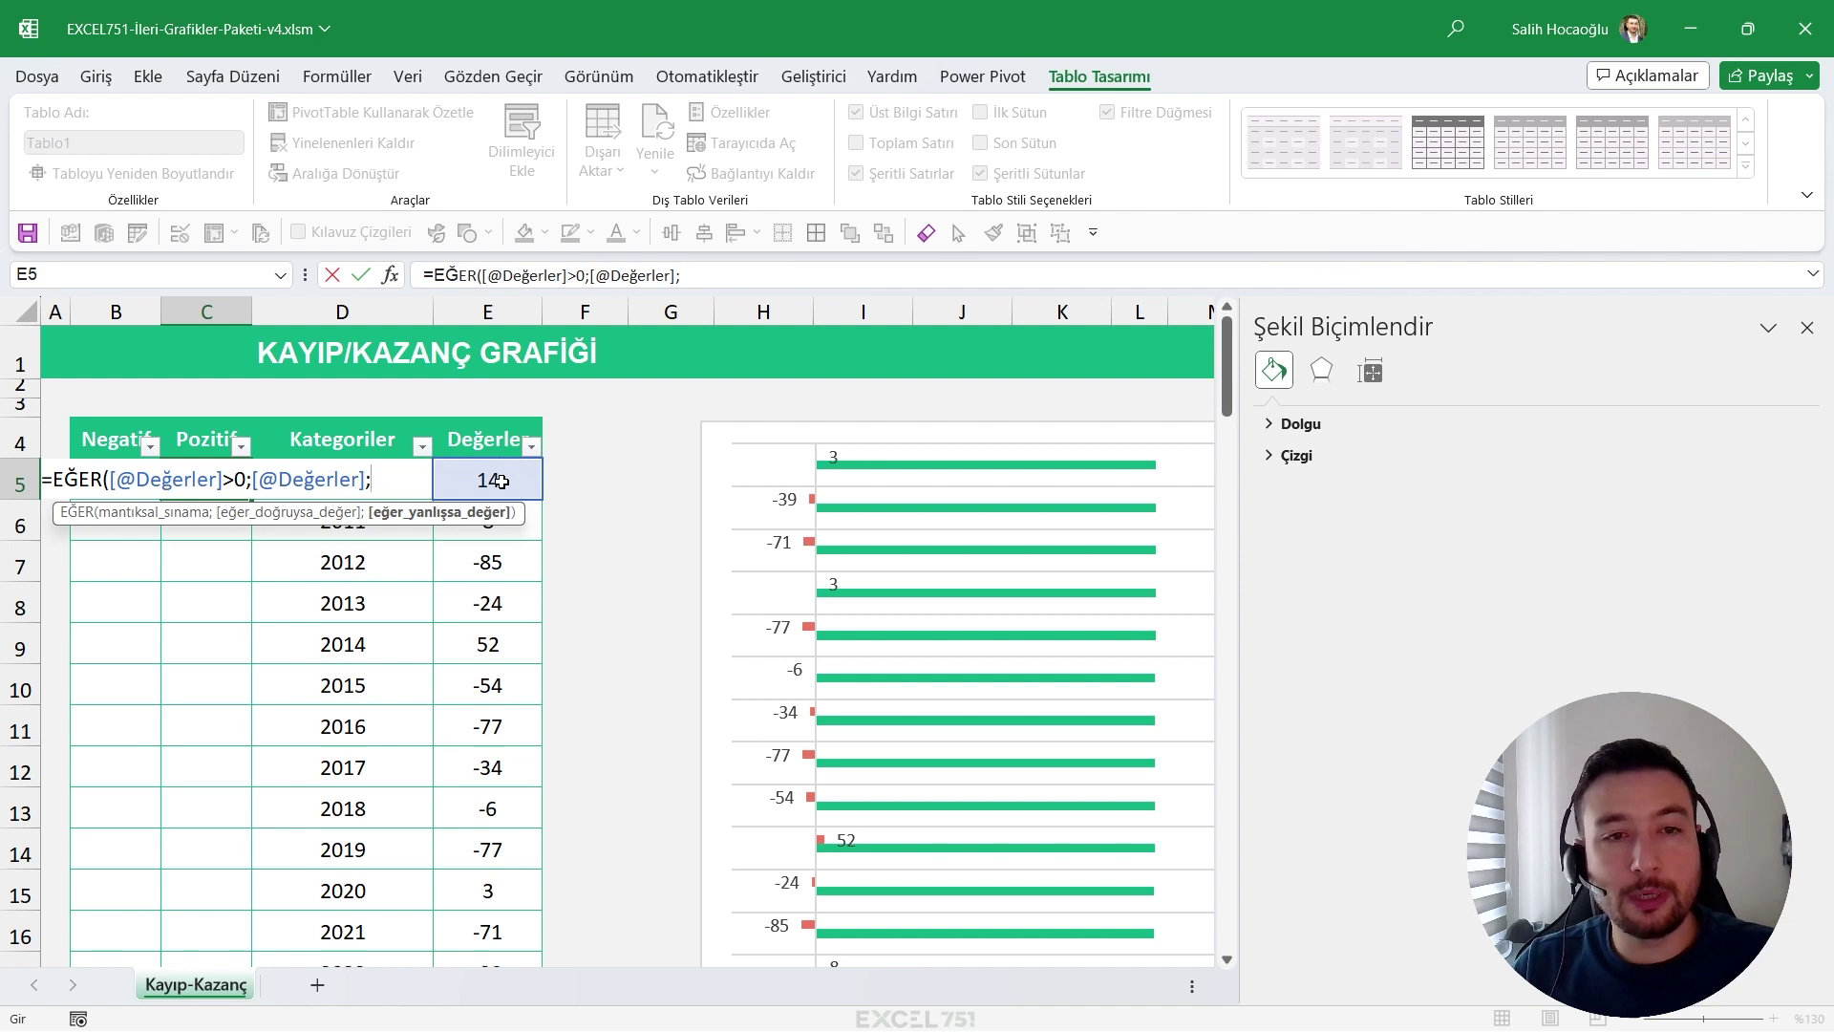
{"action": "type", "text": "\"\""}
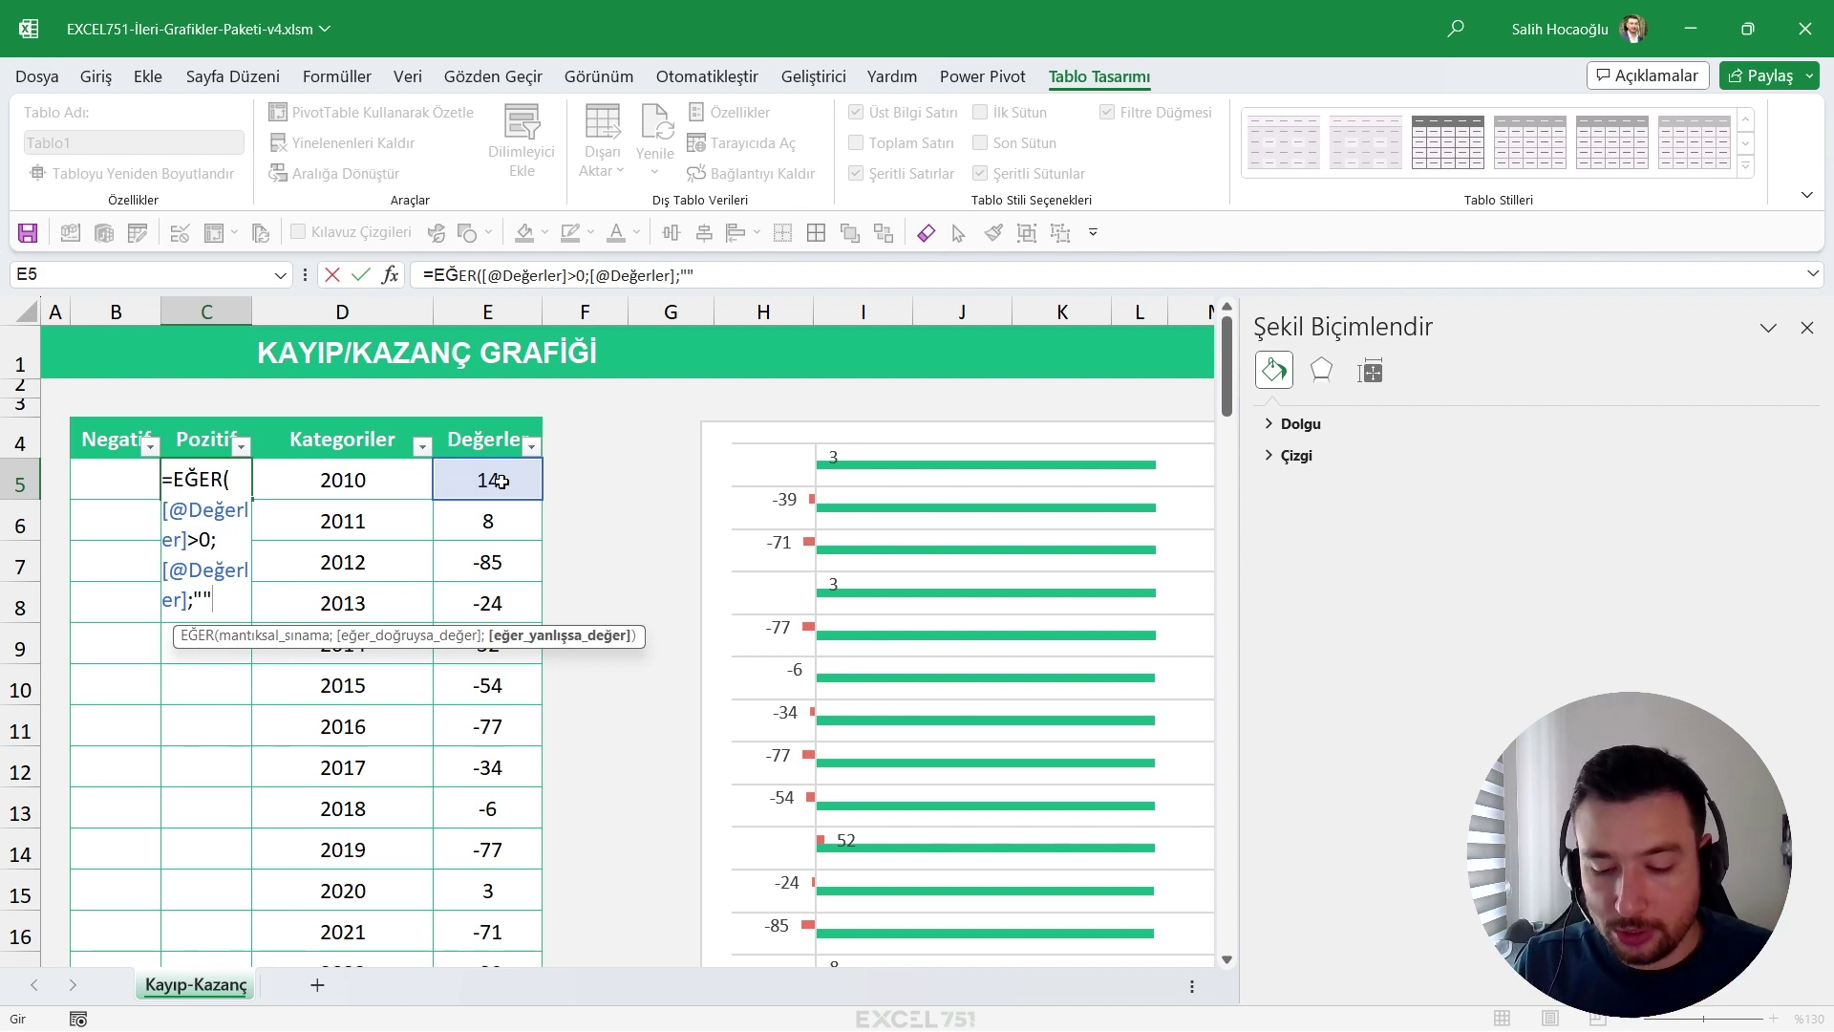
{"action": "type", "text": ")"}
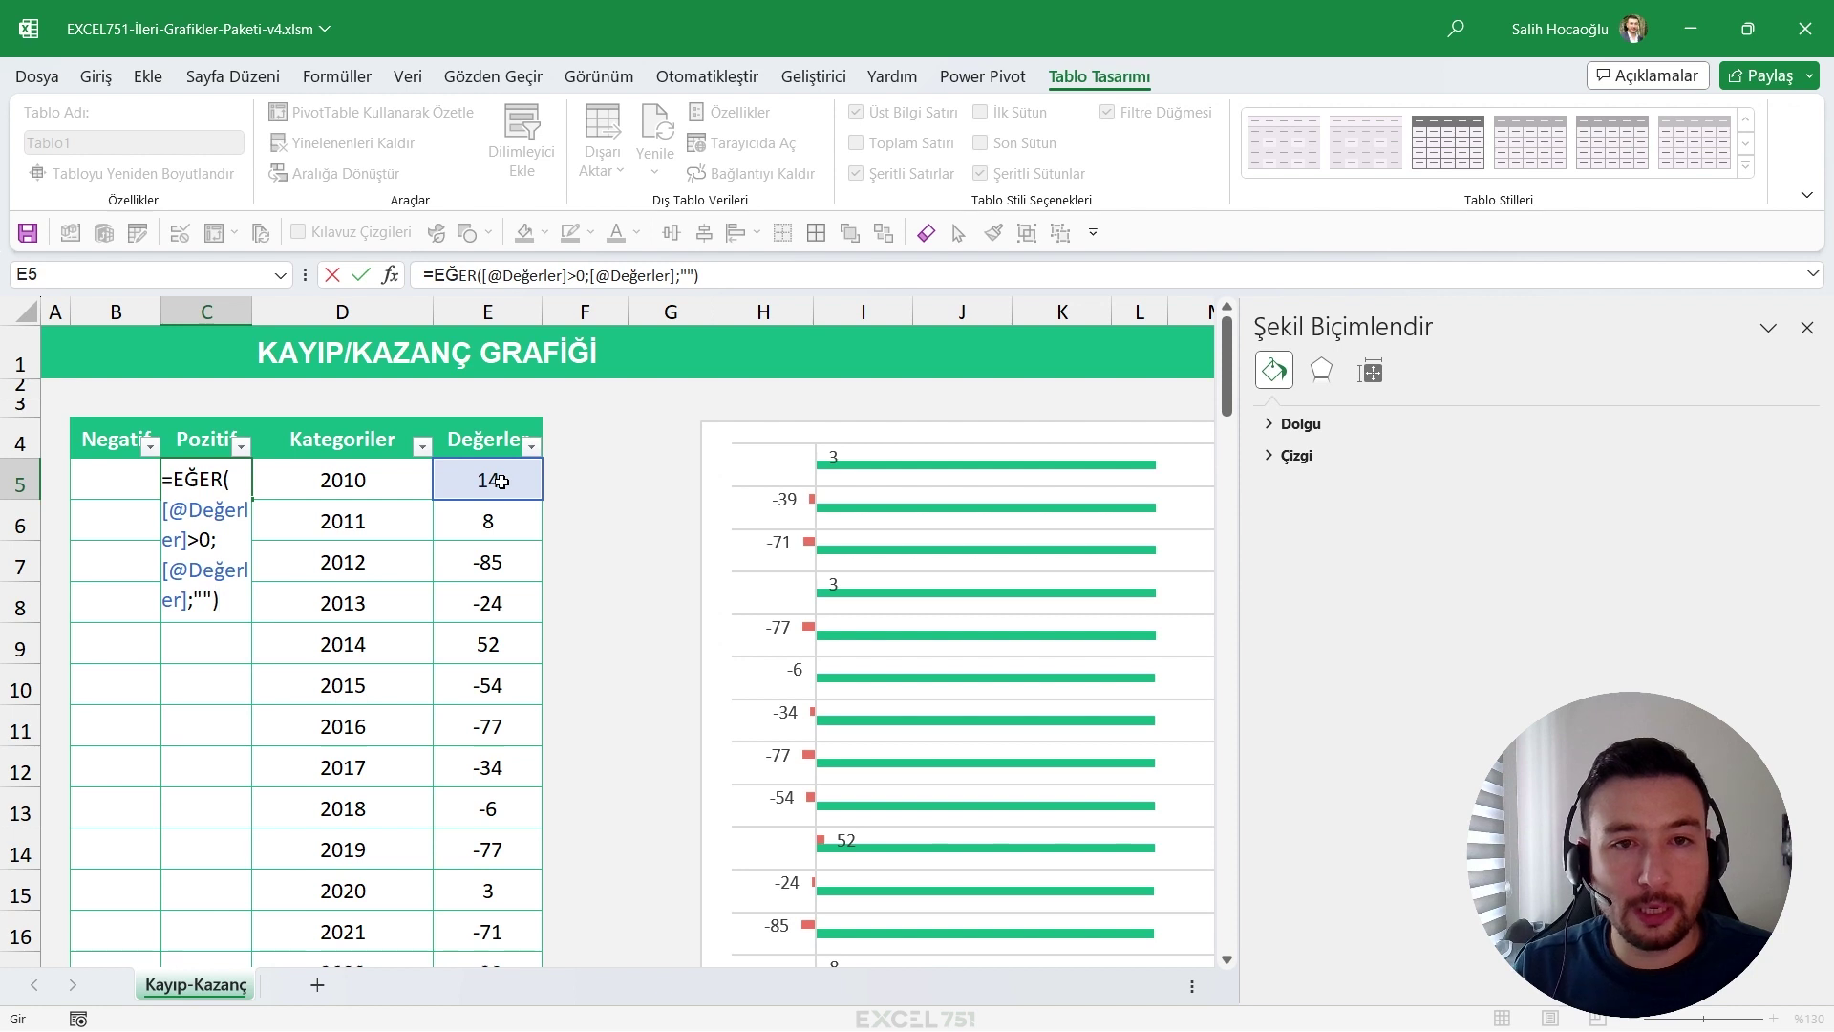
{"action": "key", "text": "Return"}
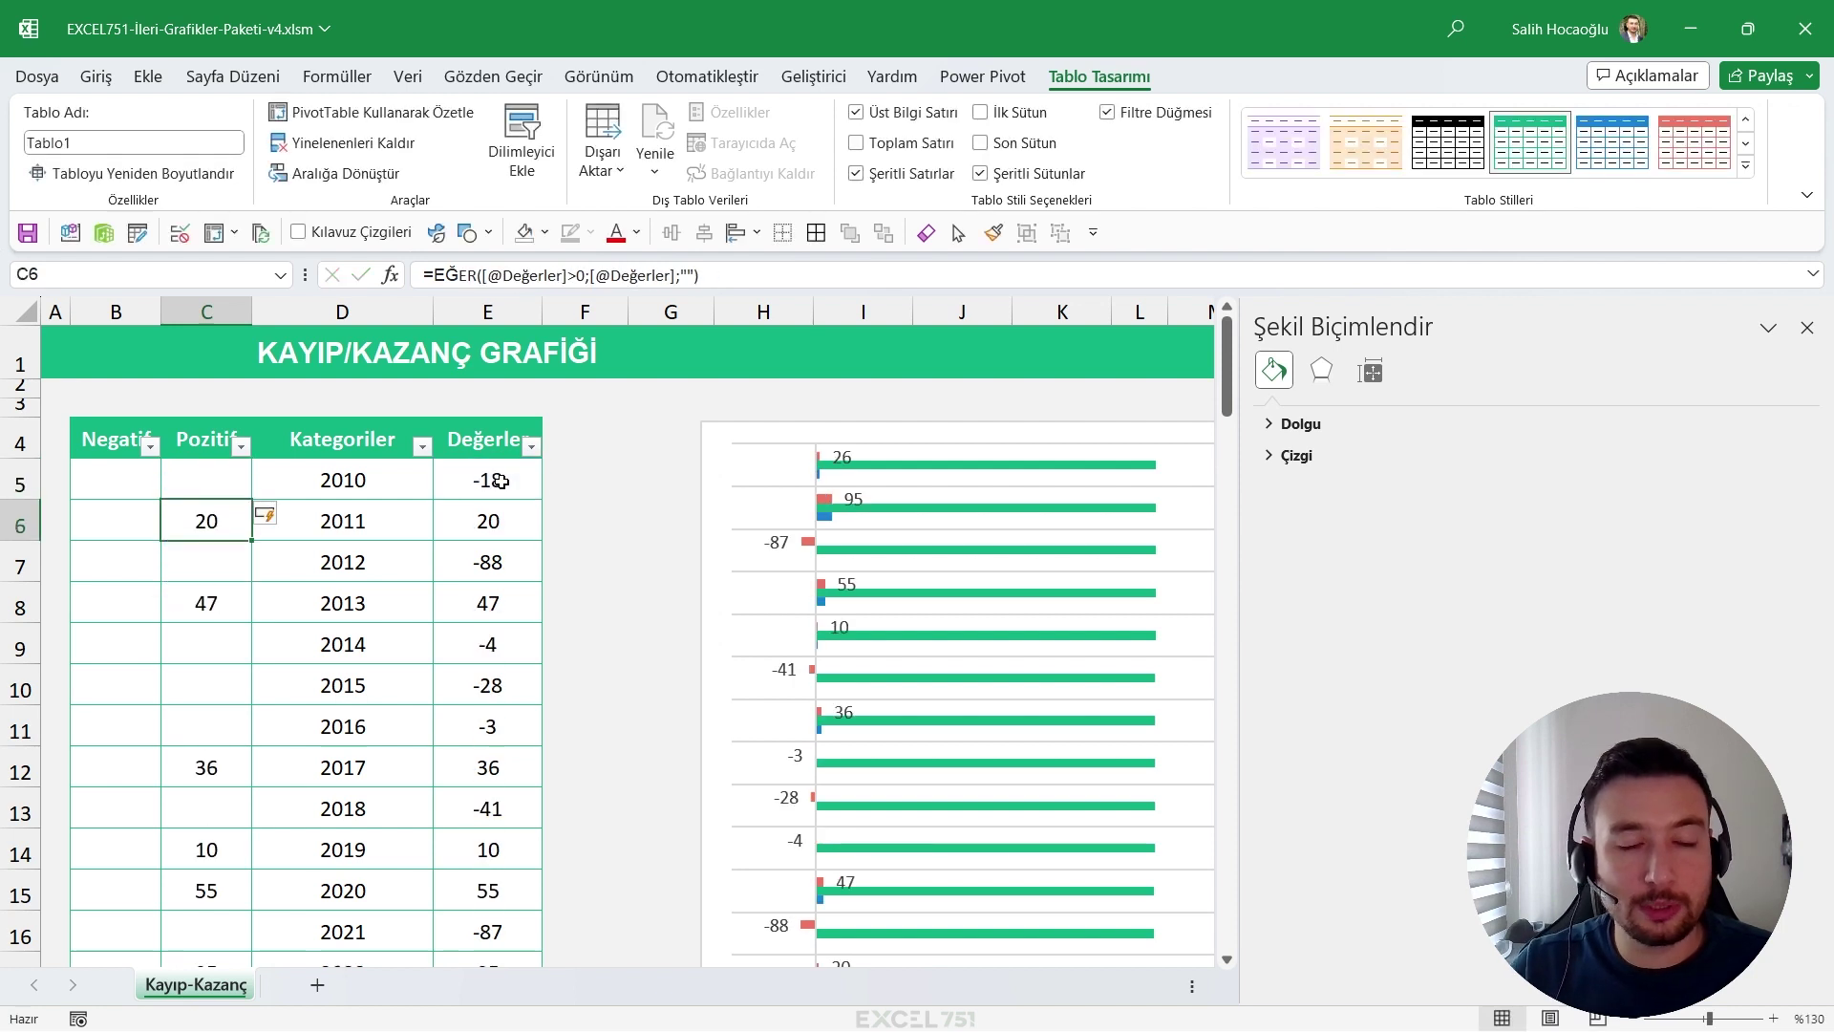
{"action": "scroll", "coordinate": [458, 593], "scroll_direction": "down", "scroll_amount": 1}
{"action": "scroll", "coordinate": [382, 611], "scroll_direction": "up", "scroll_amount": 1}
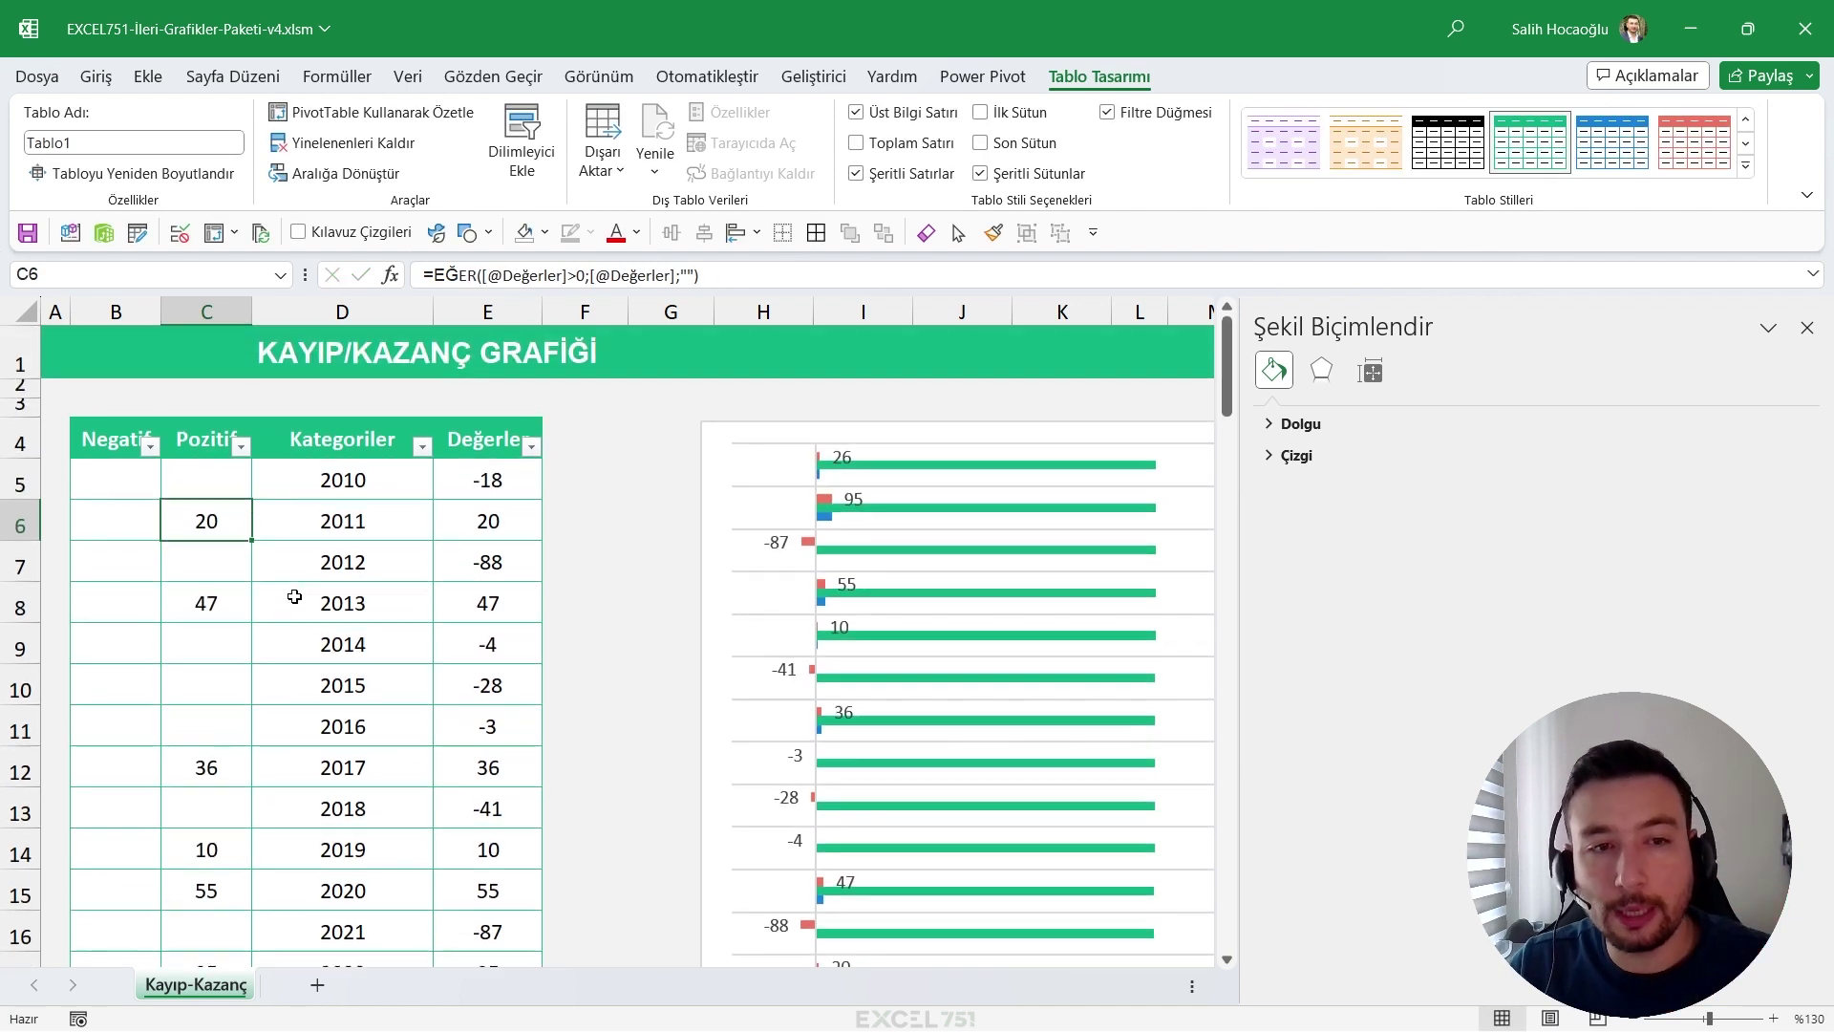
Fill the Negatif column with the same formula using <0 to keep negative values.
{"action": "left_click", "coordinate": [206, 480]}
{"action": "key", "text": "F2"}
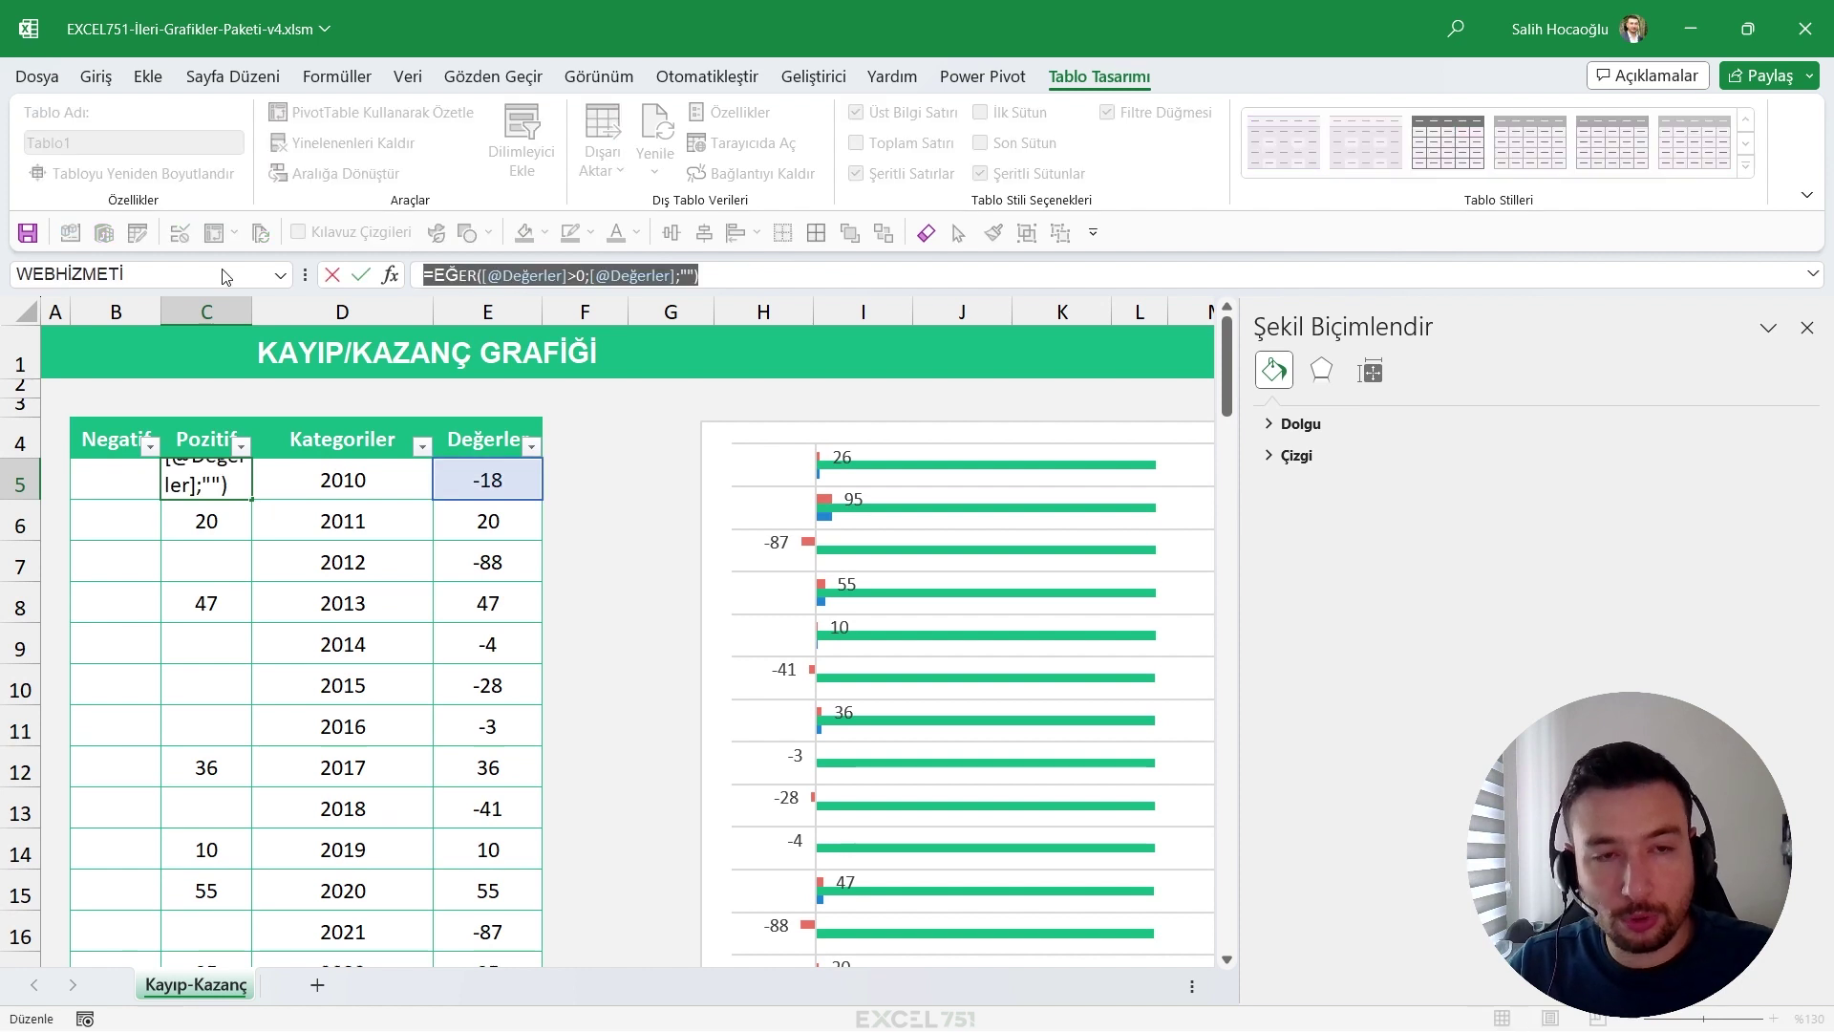
{"action": "left_click", "coordinate": [116, 479]}
{"action": "left_click", "coordinate": [495, 276]}
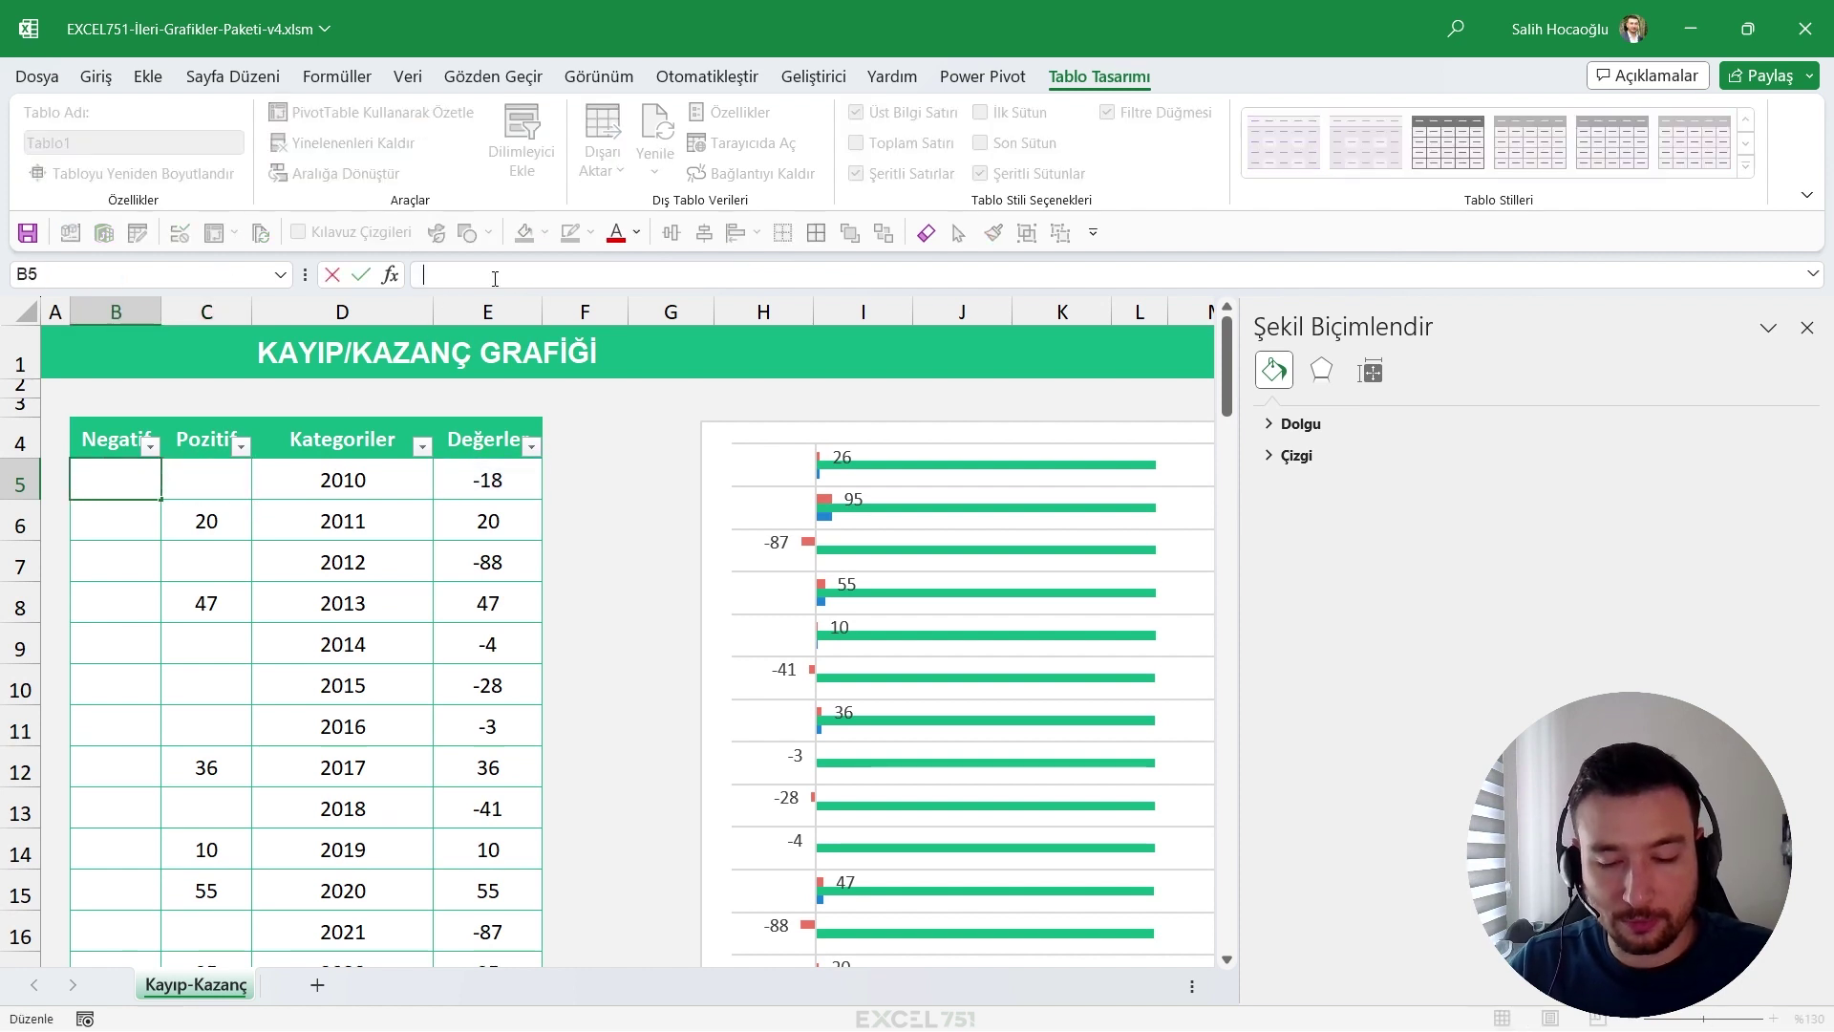
{"action": "type", "text": "=EĞER([@Değerler]>0;[@Değerler];\"\")"}
{"action": "left_click", "coordinate": [584, 277]}
{"action": "key", "text": "BackSpace"}
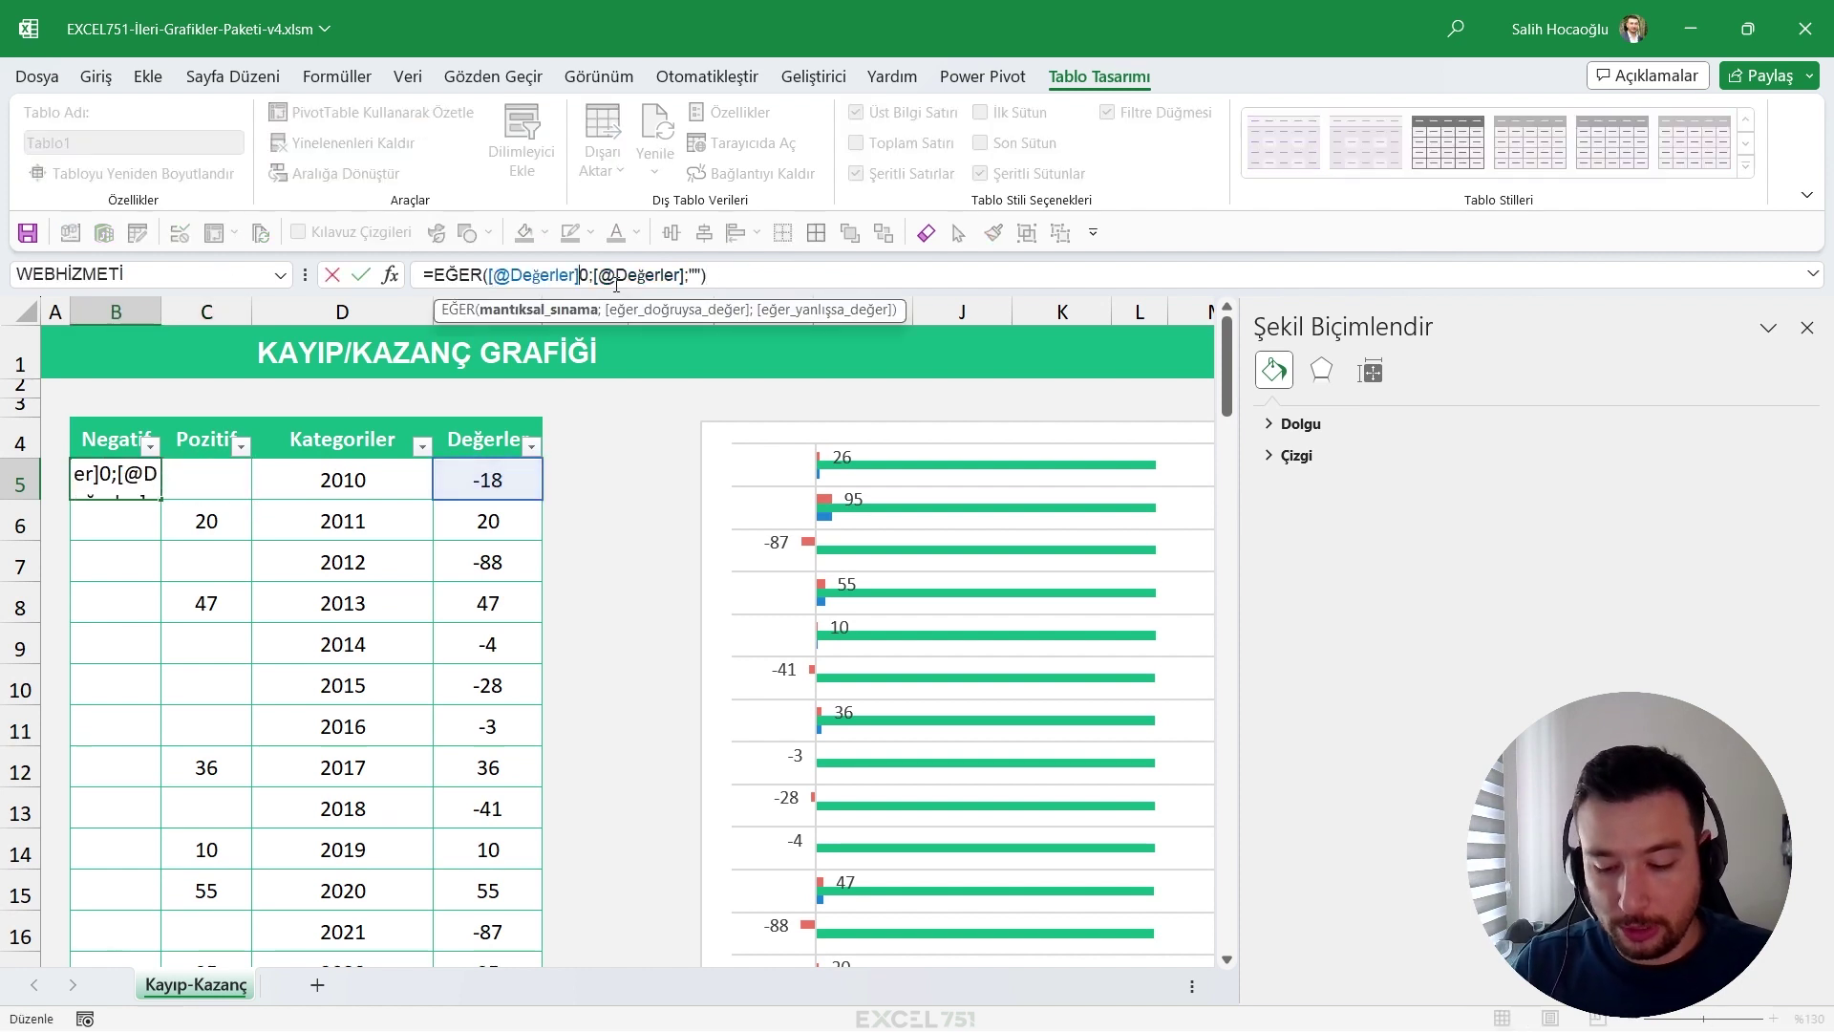
{"action": "type", "text": "<"}
{"action": "key", "text": "BackSpace"}
{"action": "type", "text": "<"}
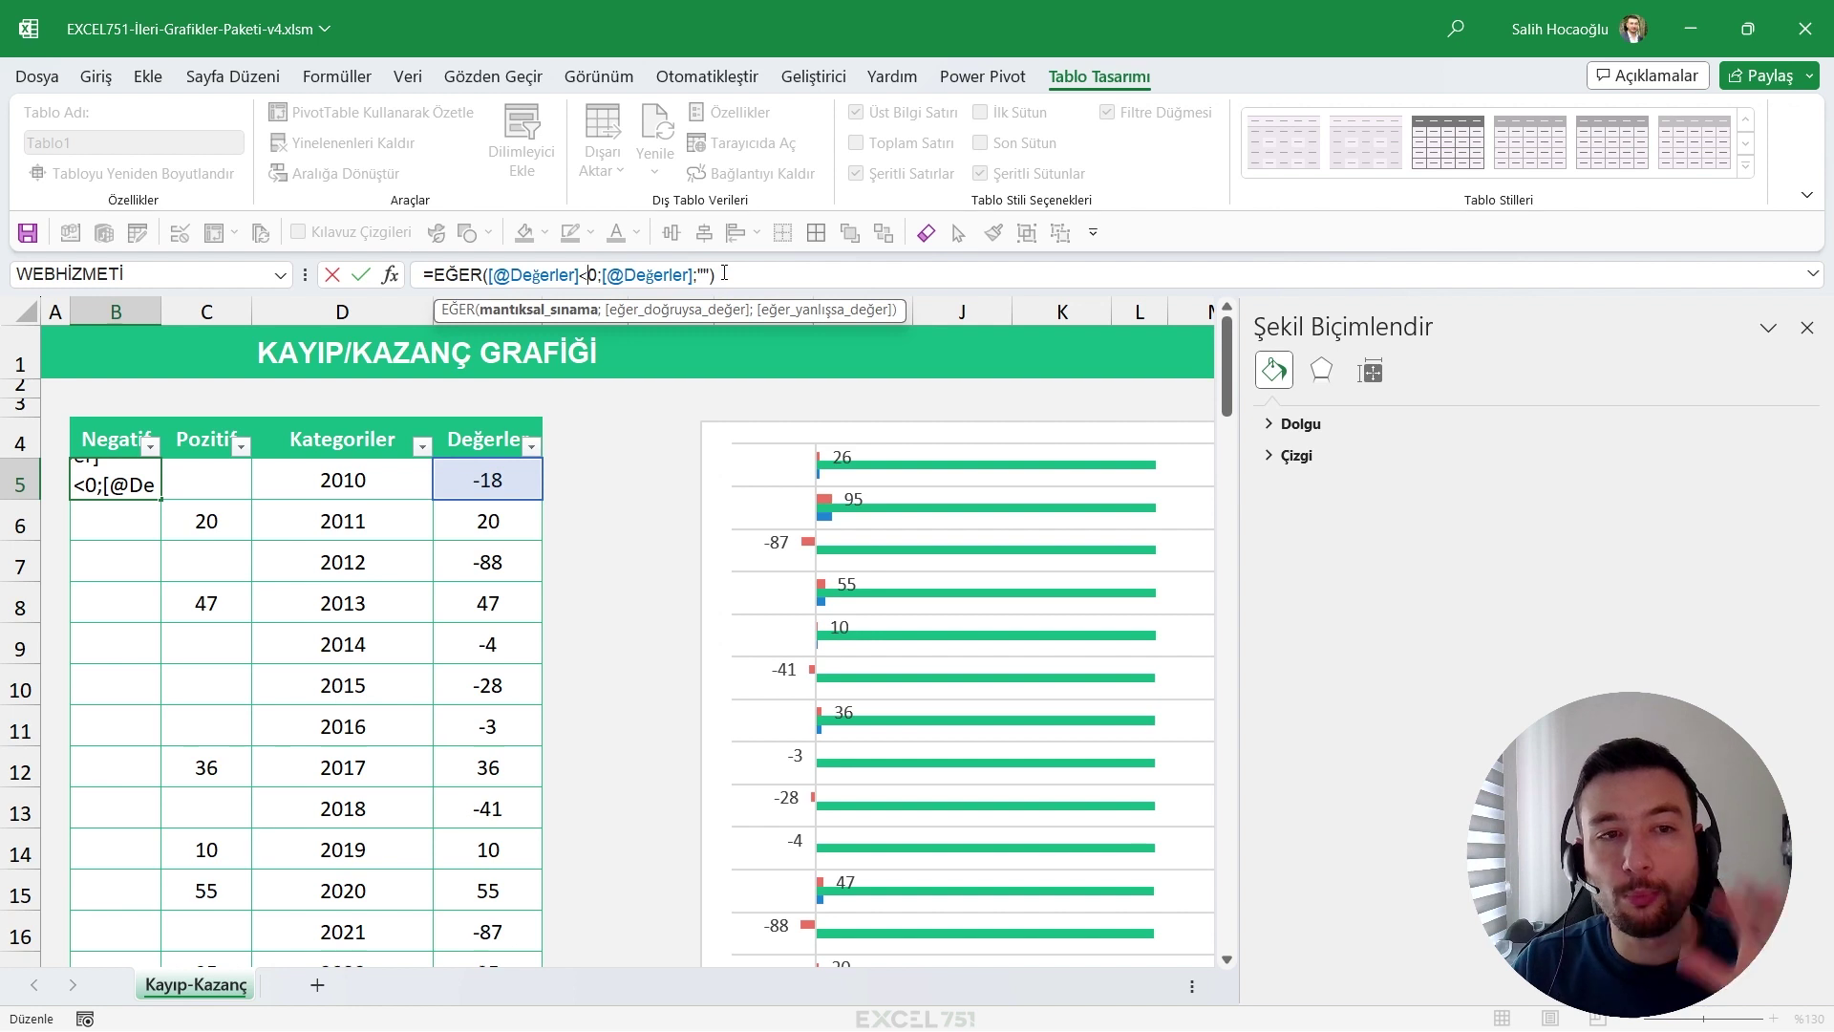
{"action": "key", "text": "Return"}
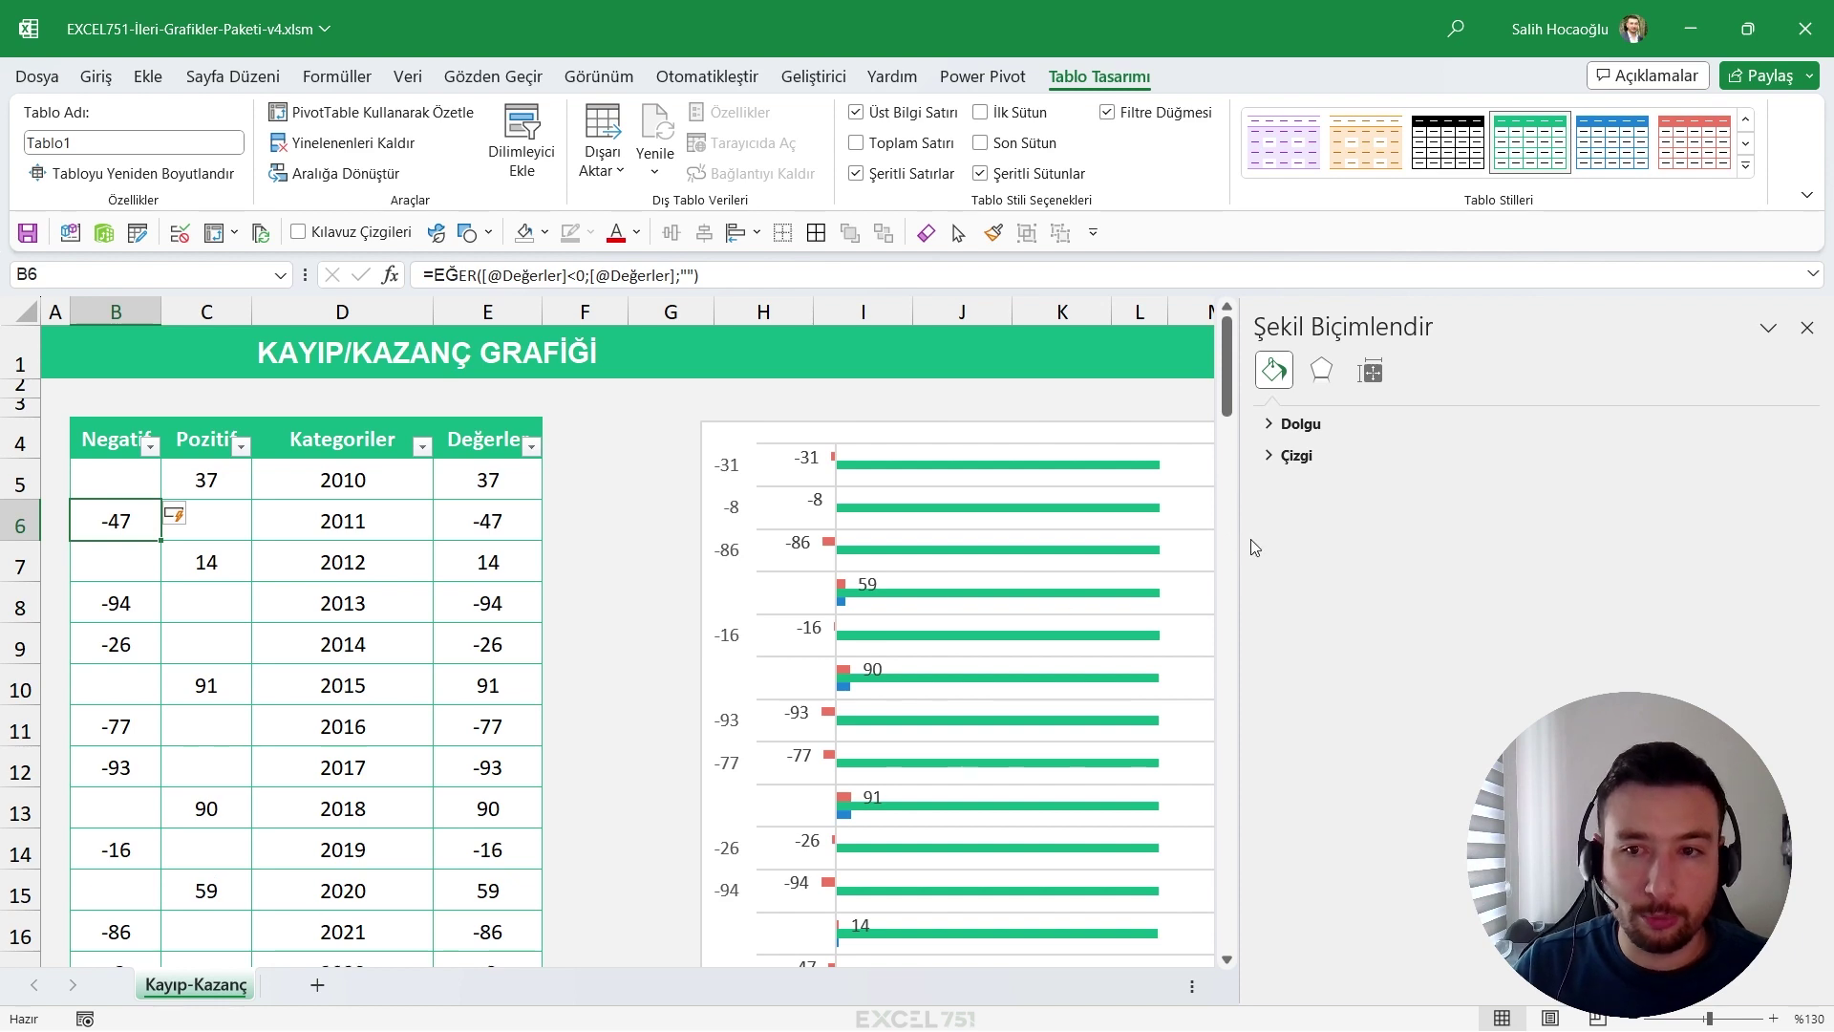
Select the chart and bring up its Chart Design options.
{"action": "left_click", "coordinate": [1005, 468]}
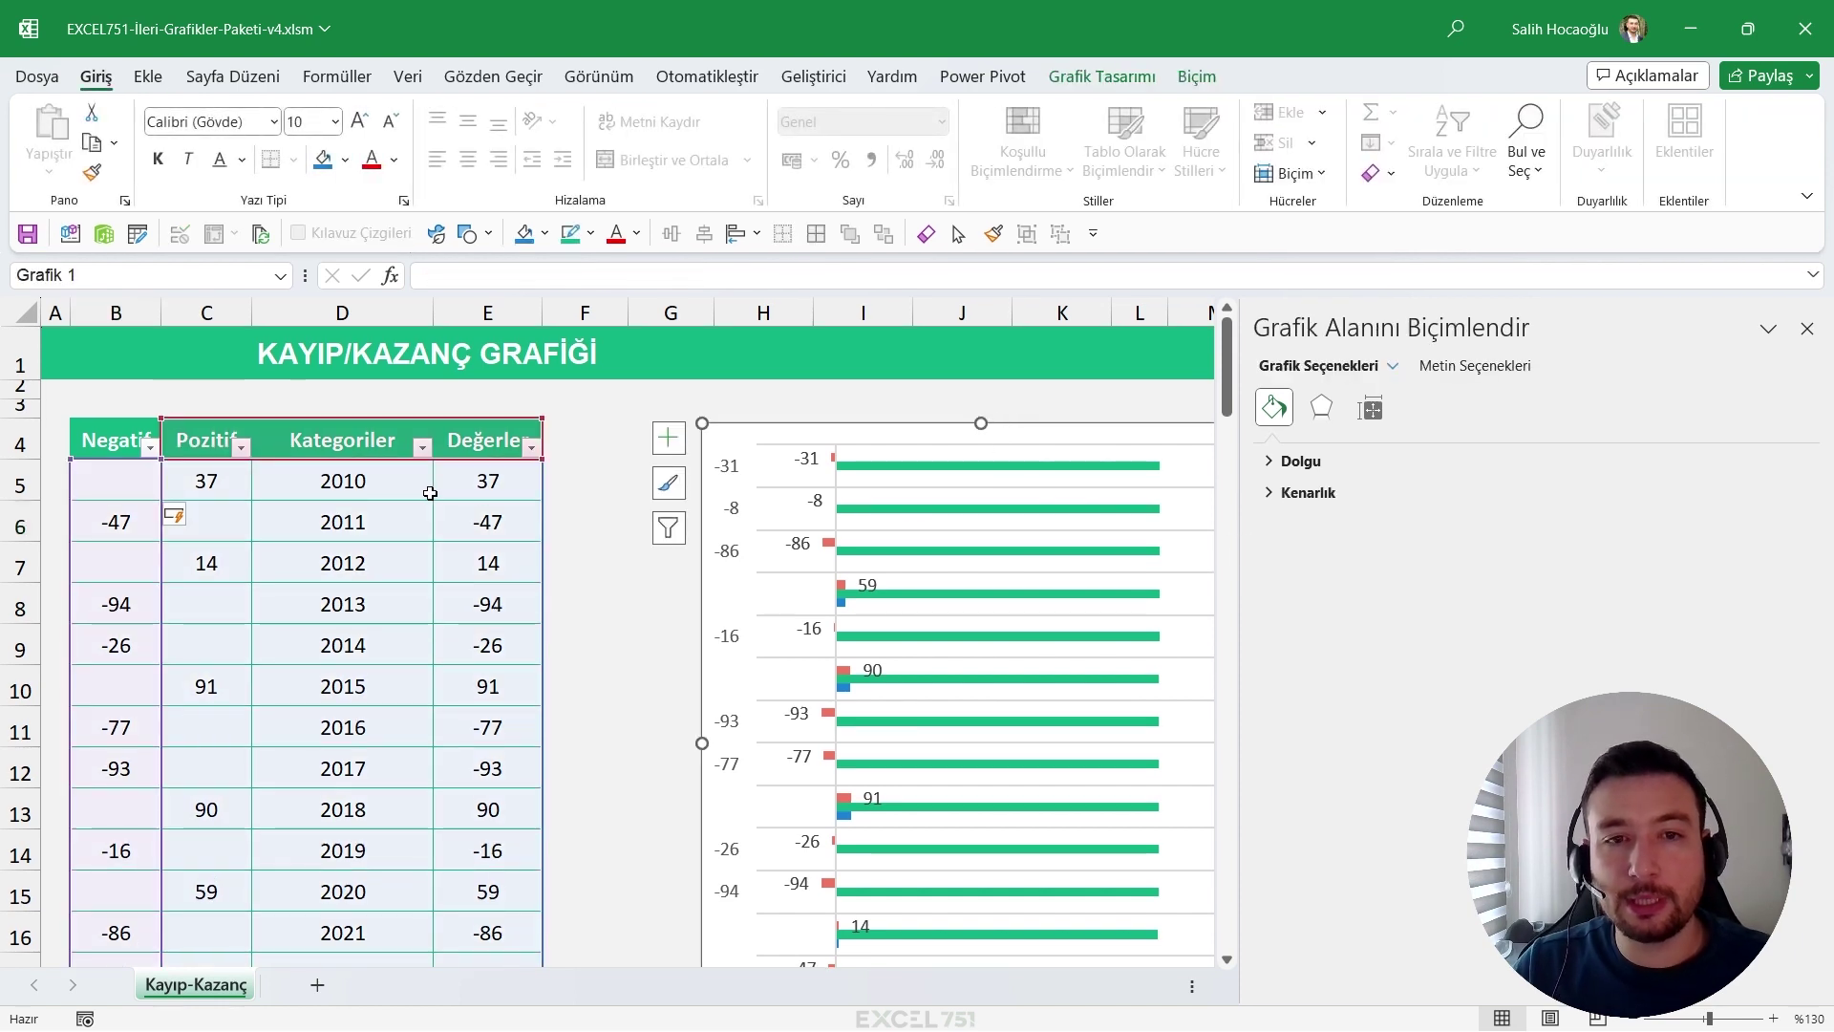
{"action": "scroll", "coordinate": [427, 494], "scroll_direction": "down", "scroll_amount": 3, "text": "ctrl"}
{"action": "scroll", "coordinate": [459, 494], "scroll_direction": "up", "scroll_amount": 1, "text": "ctrl"}
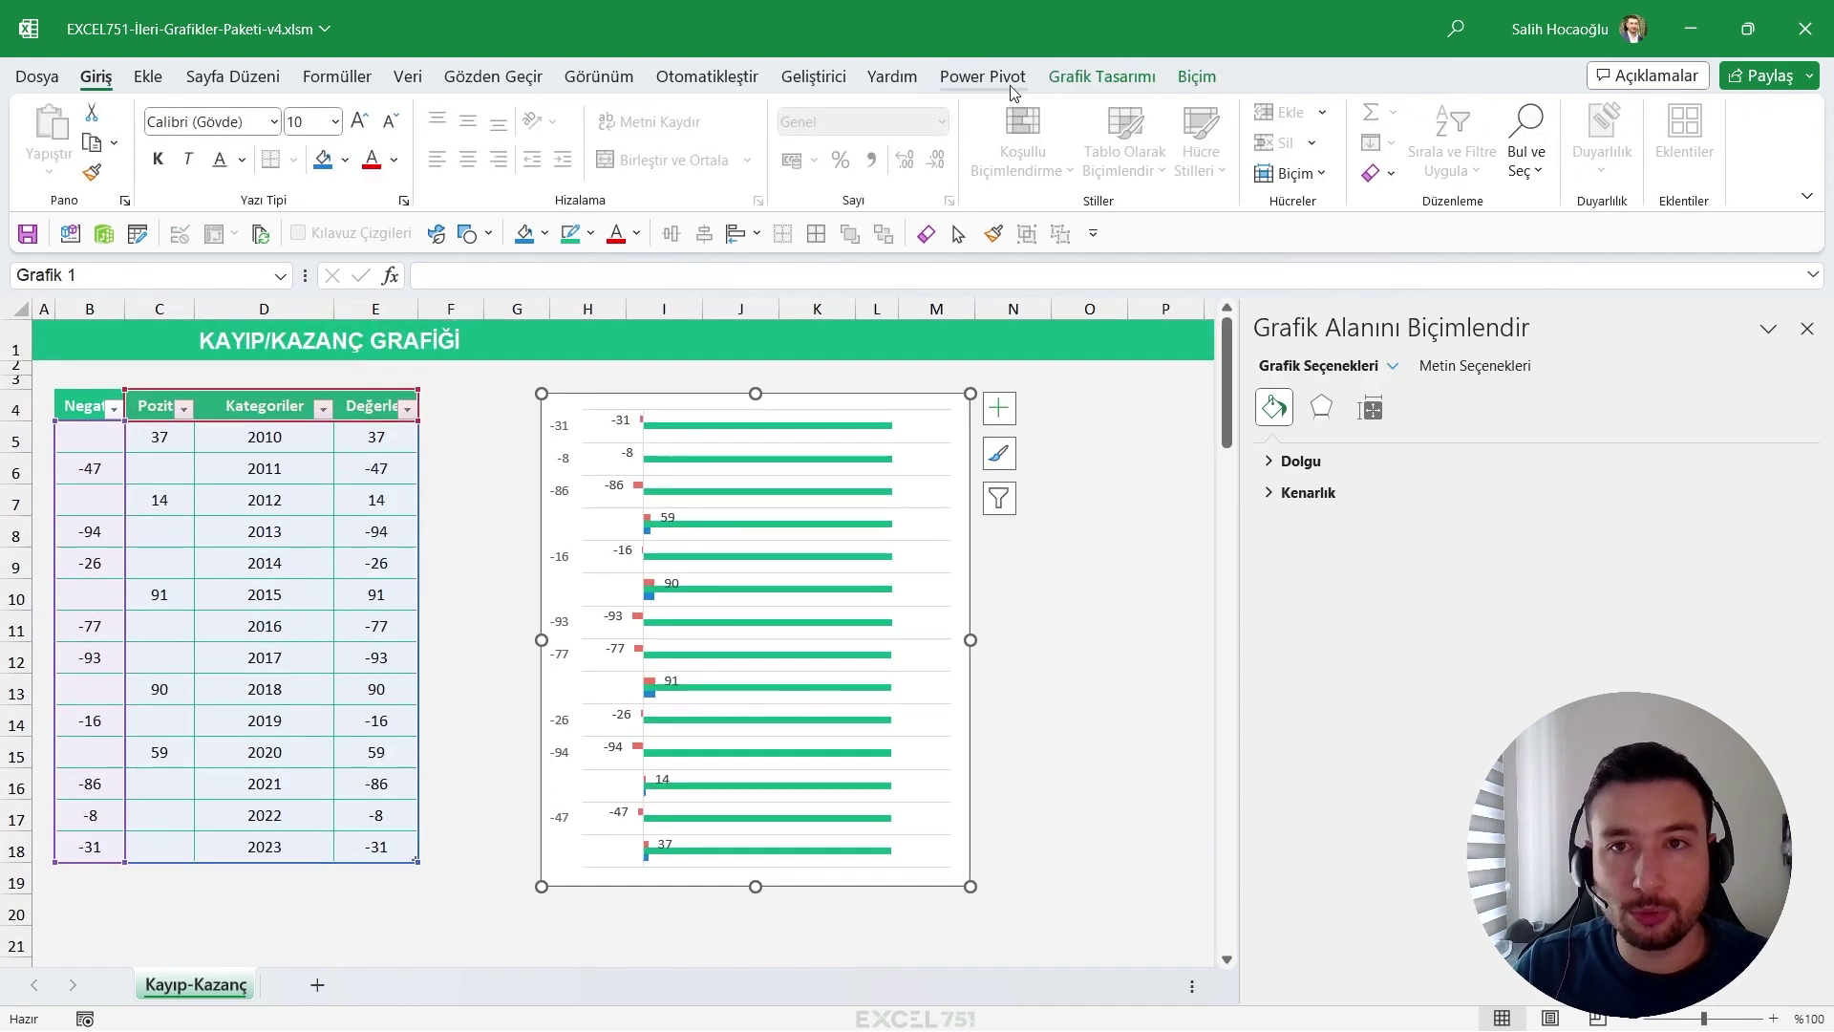
{"action": "left_click", "coordinate": [1131, 78]}
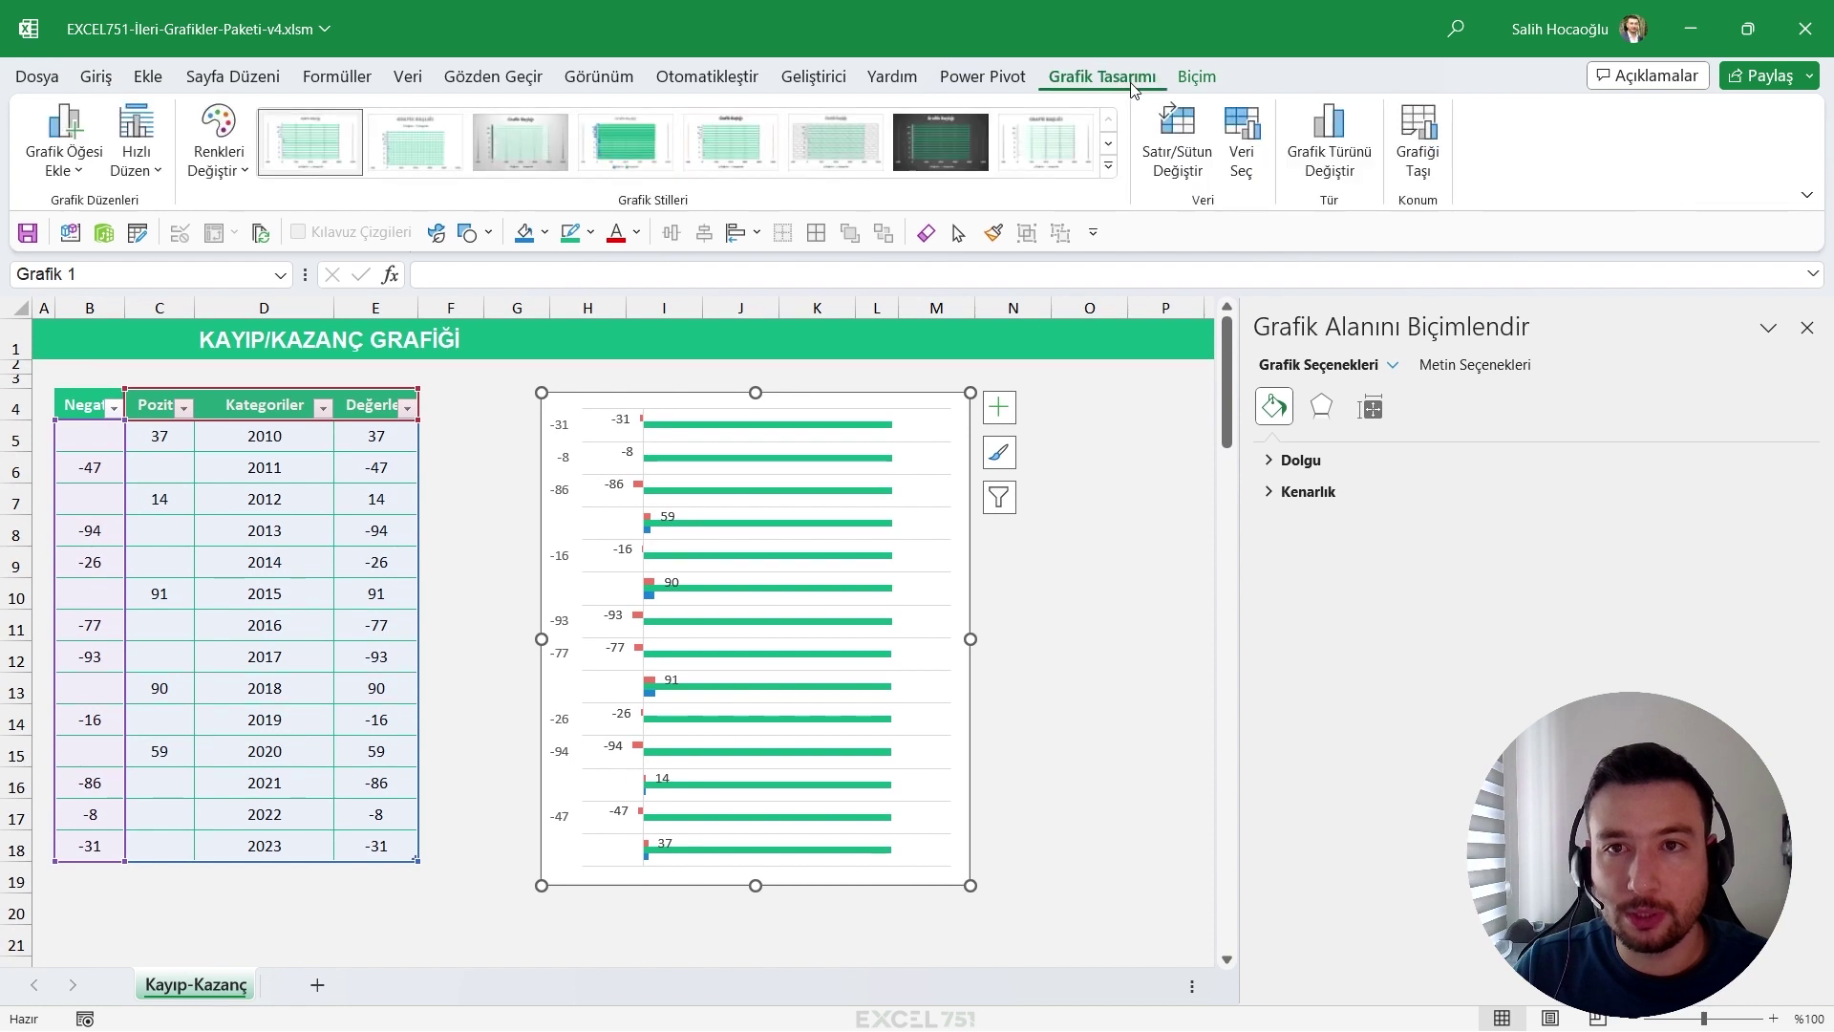
In Select Data, remove the Kategoriler series and keep the Pozitif series unchanged.
{"action": "left_click", "coordinate": [1240, 134]}
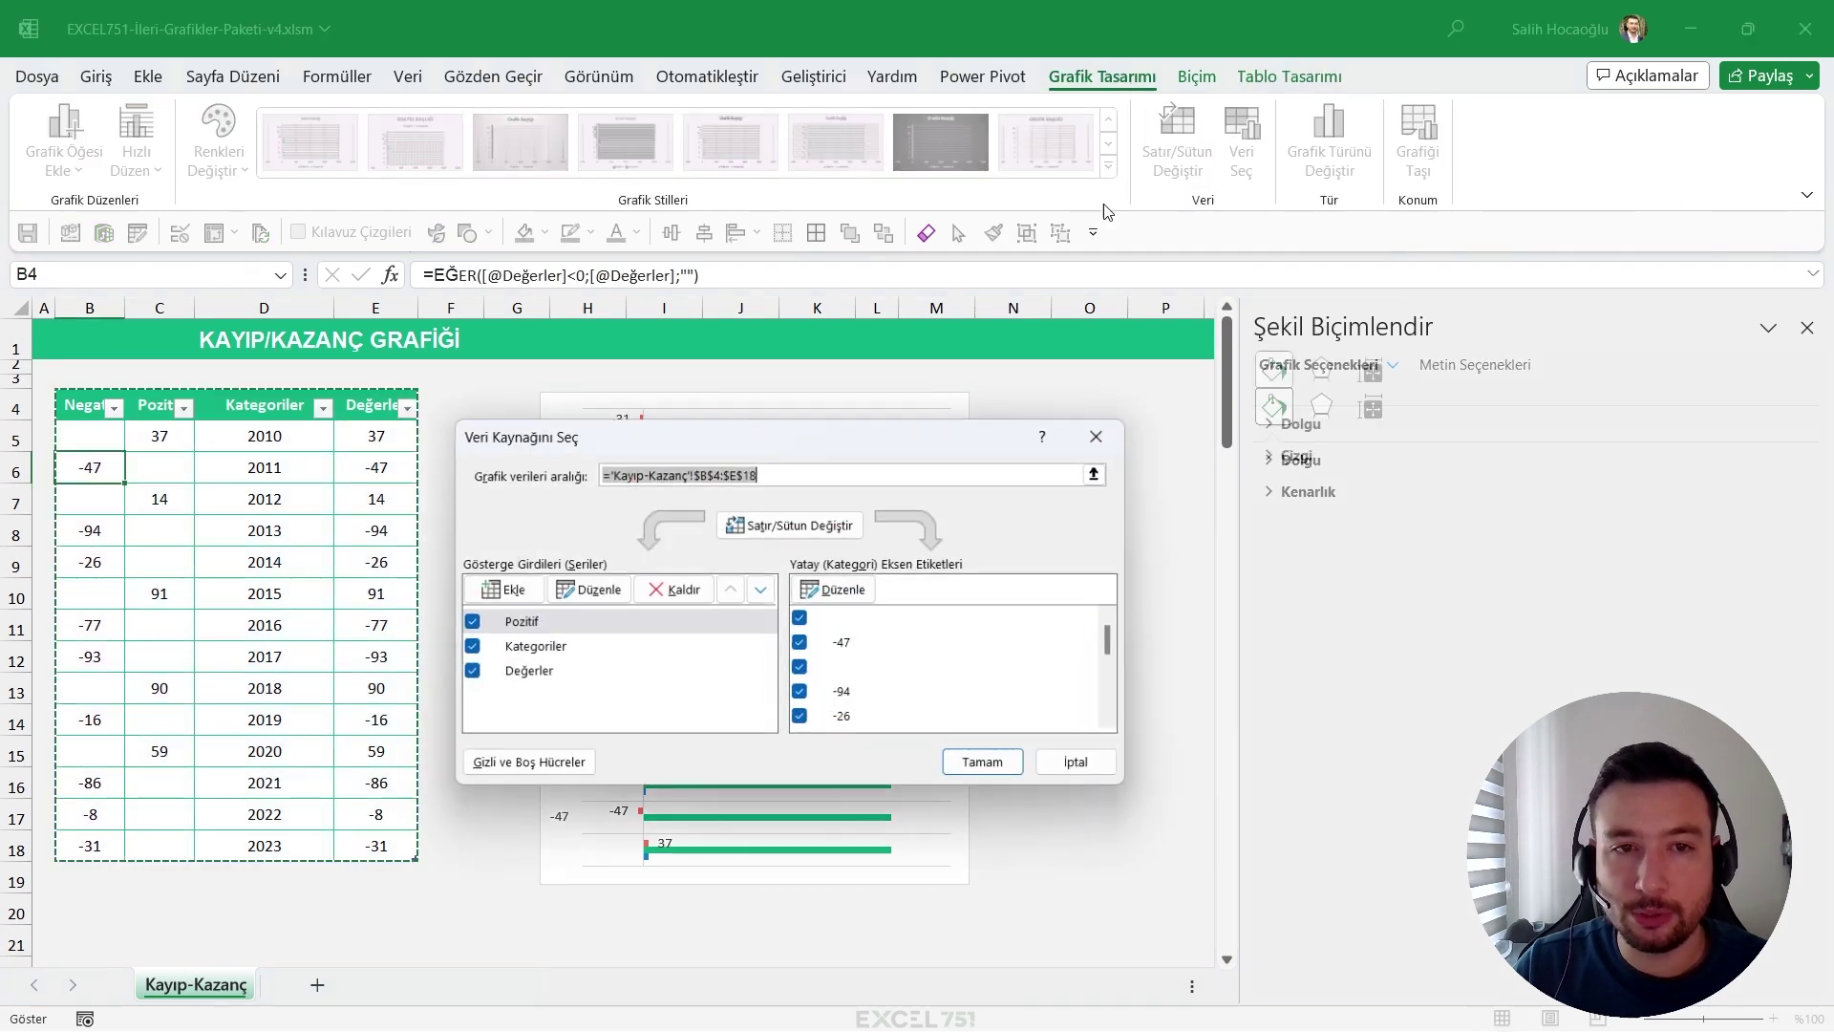
{"action": "left_click", "coordinate": [554, 649]}
{"action": "left_click", "coordinate": [680, 590]}
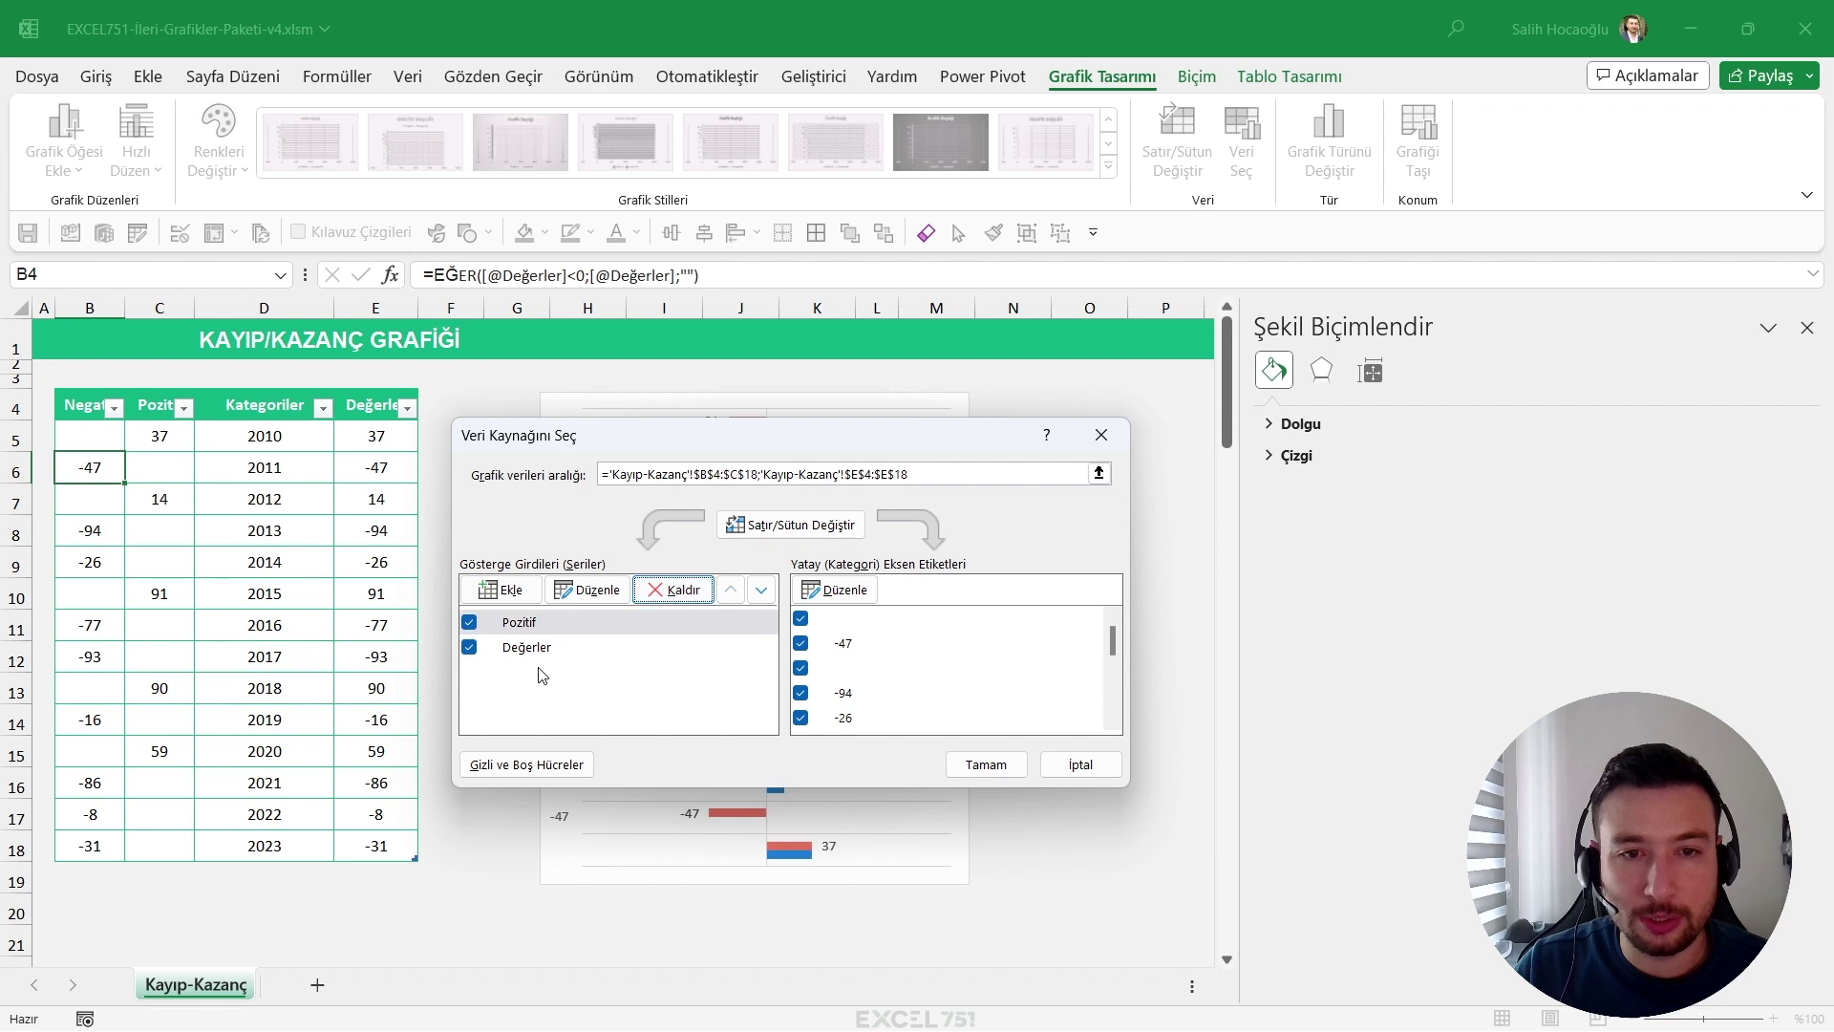
{"action": "left_click", "coordinate": [529, 625]}
{"action": "left_click", "coordinate": [588, 590]}
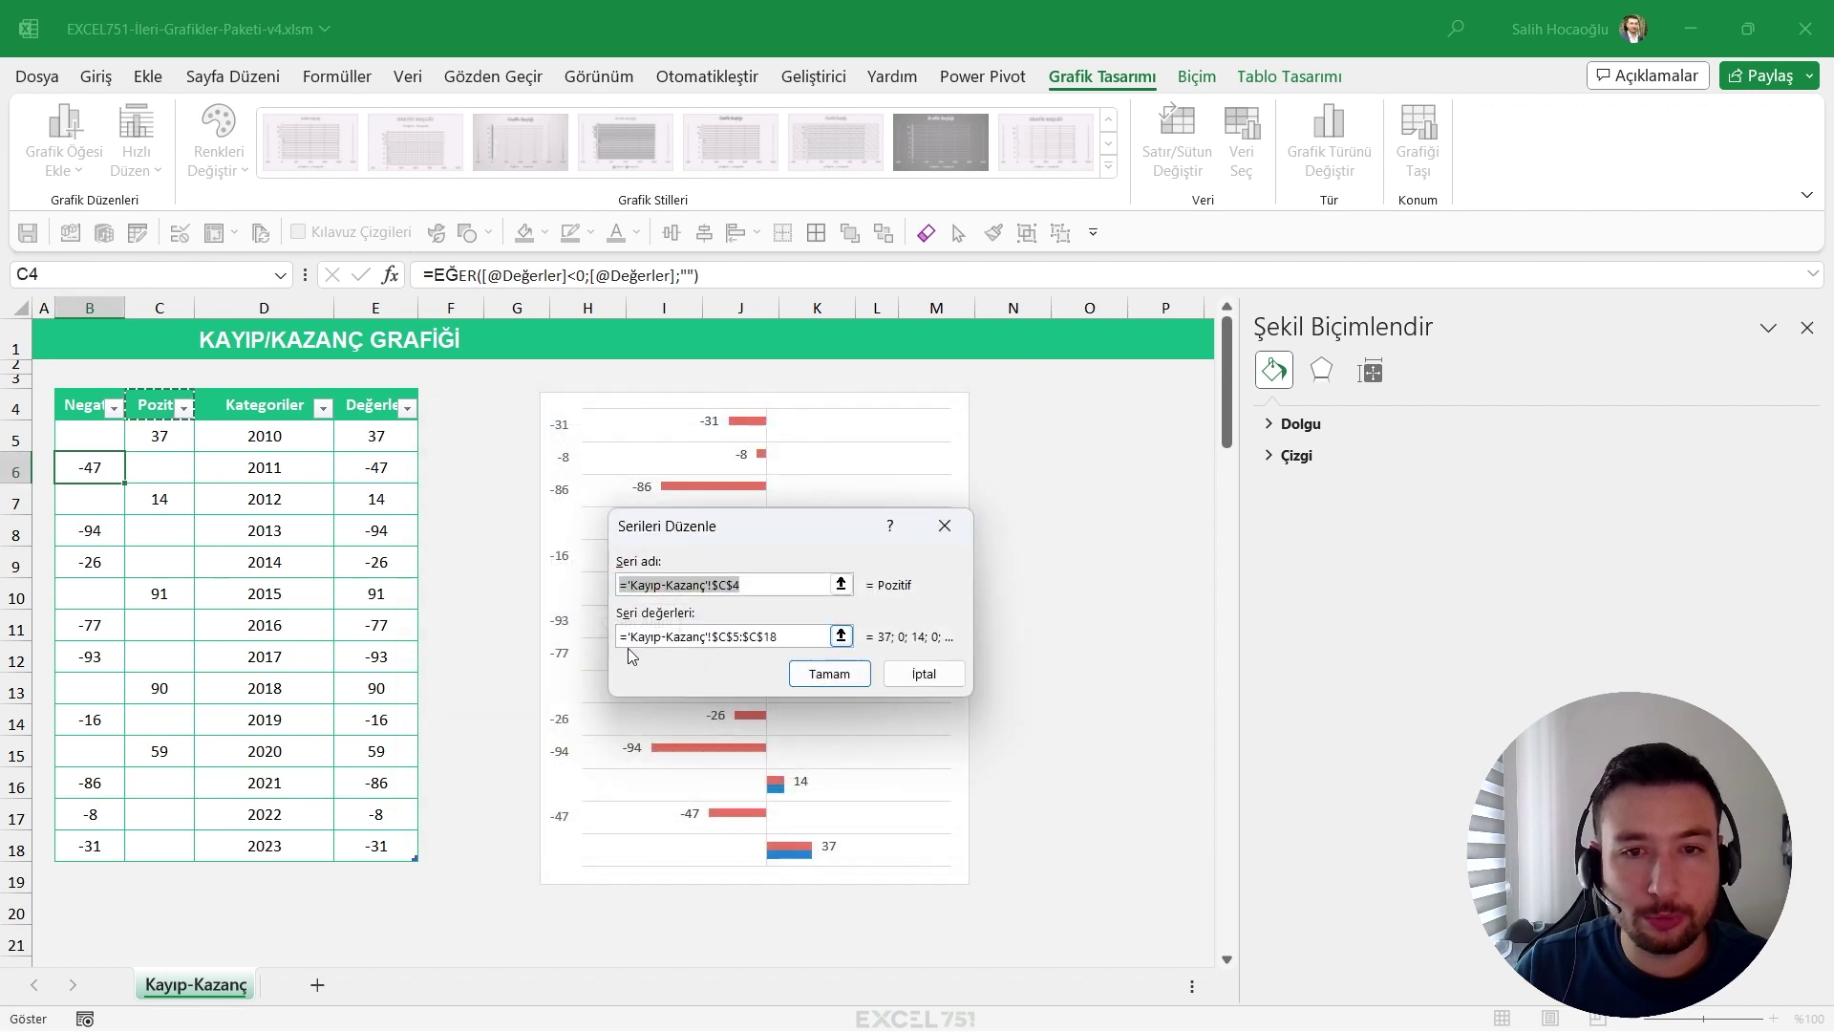
{"action": "left_click", "coordinate": [829, 674]}
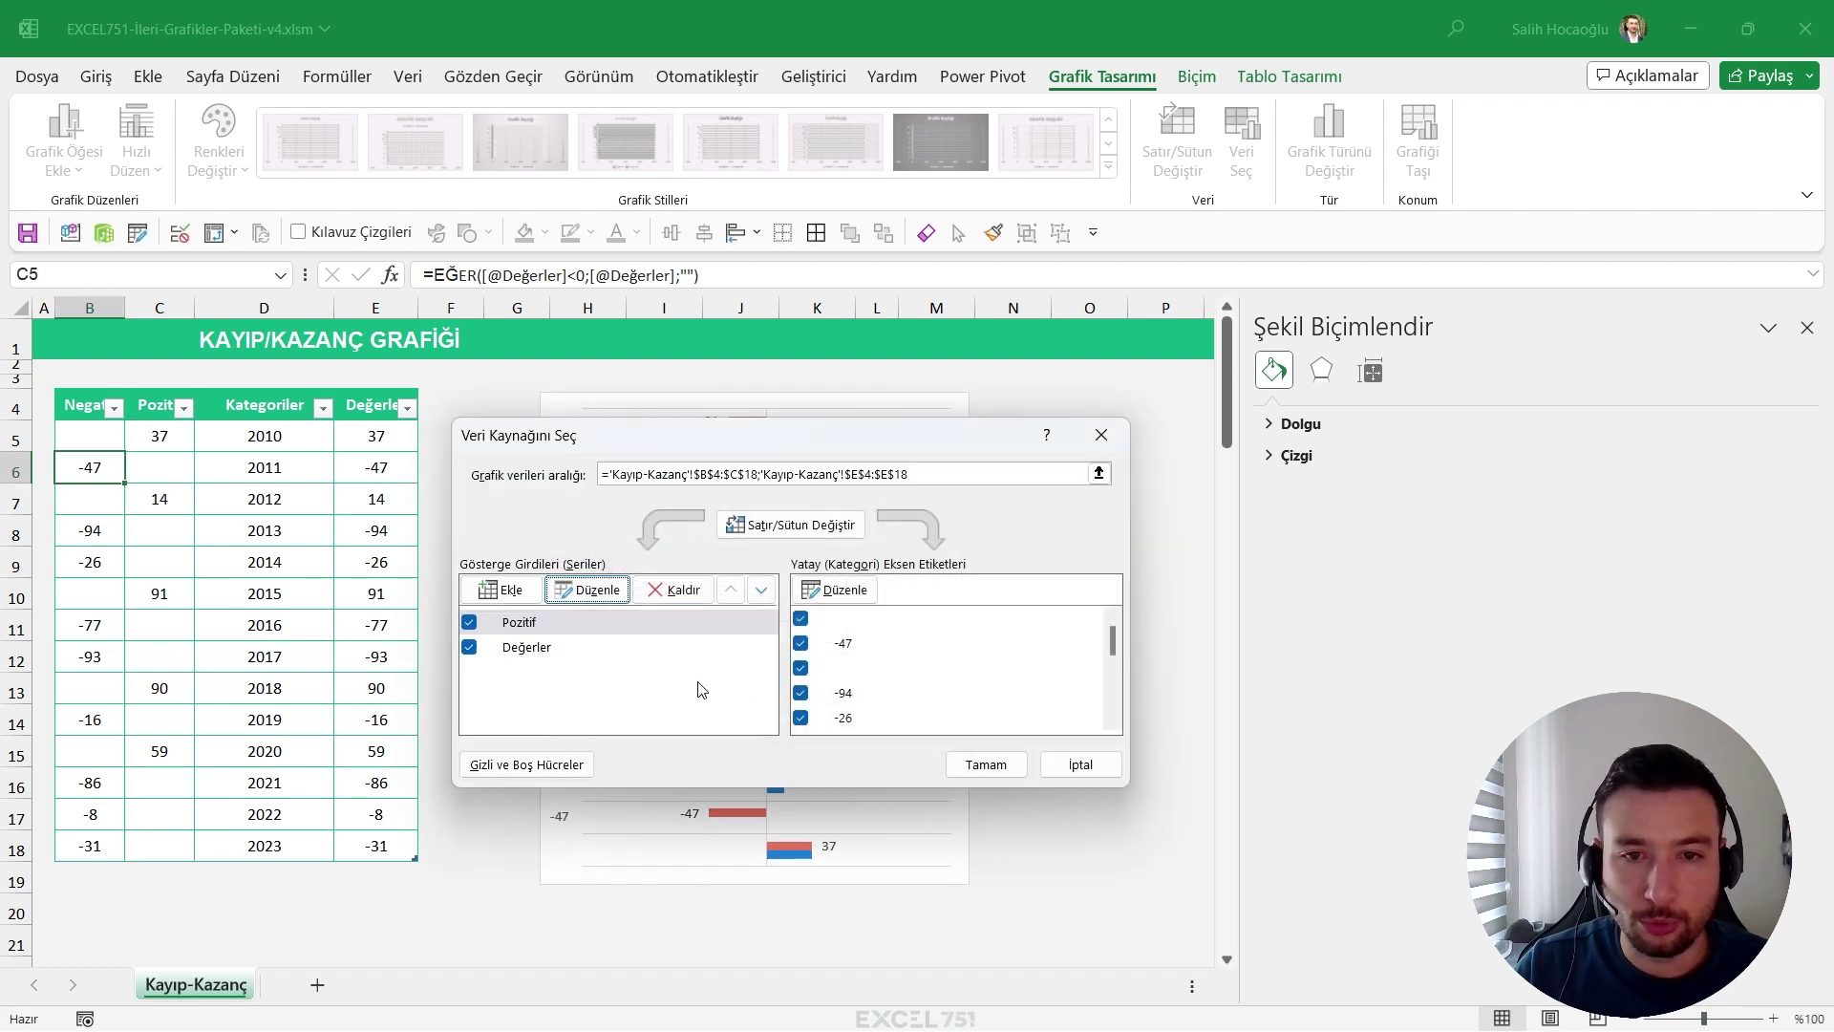
Turn the Değerler series into Negatif, named from B4 with values B5:B18.
{"action": "left_click", "coordinate": [551, 646]}
{"action": "left_click", "coordinate": [587, 589]}
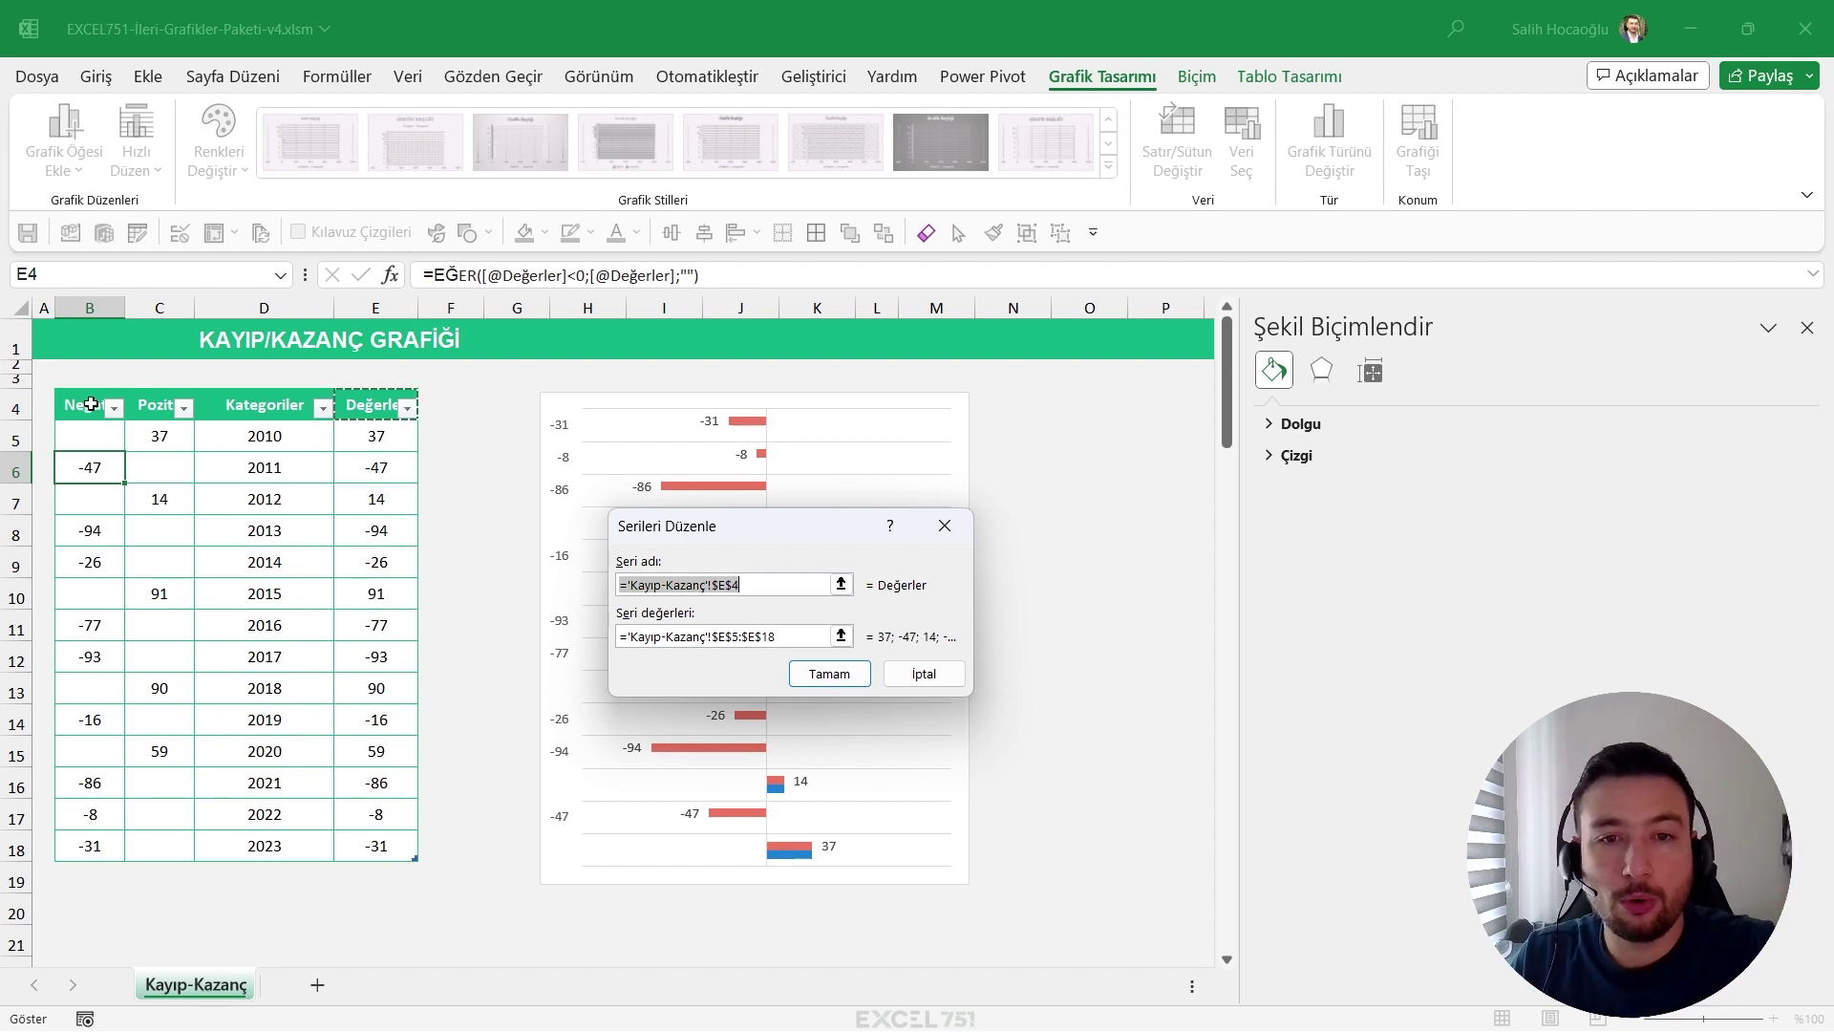
{"action": "left_click", "coordinate": [90, 404]}
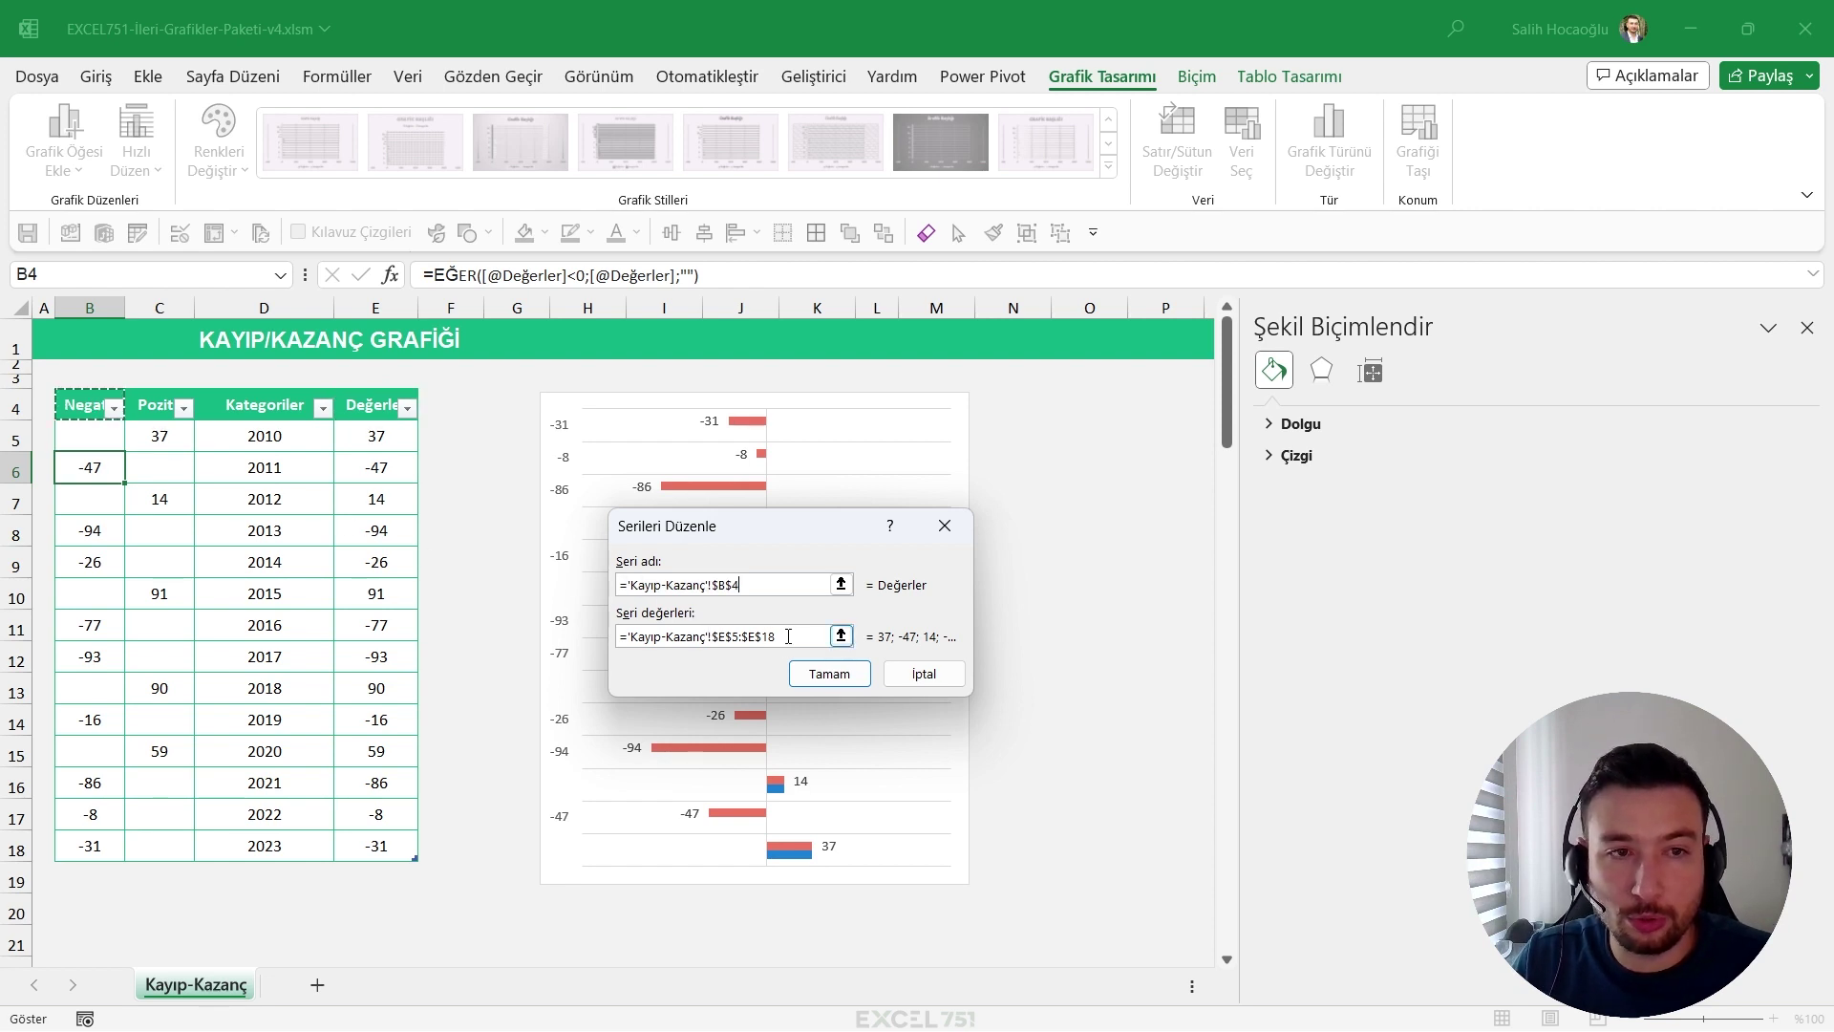
{"action": "left_click_drag", "start_coordinate": [791, 636], "coordinate": [619, 636]}
{"action": "key", "text": "BackSpace"}
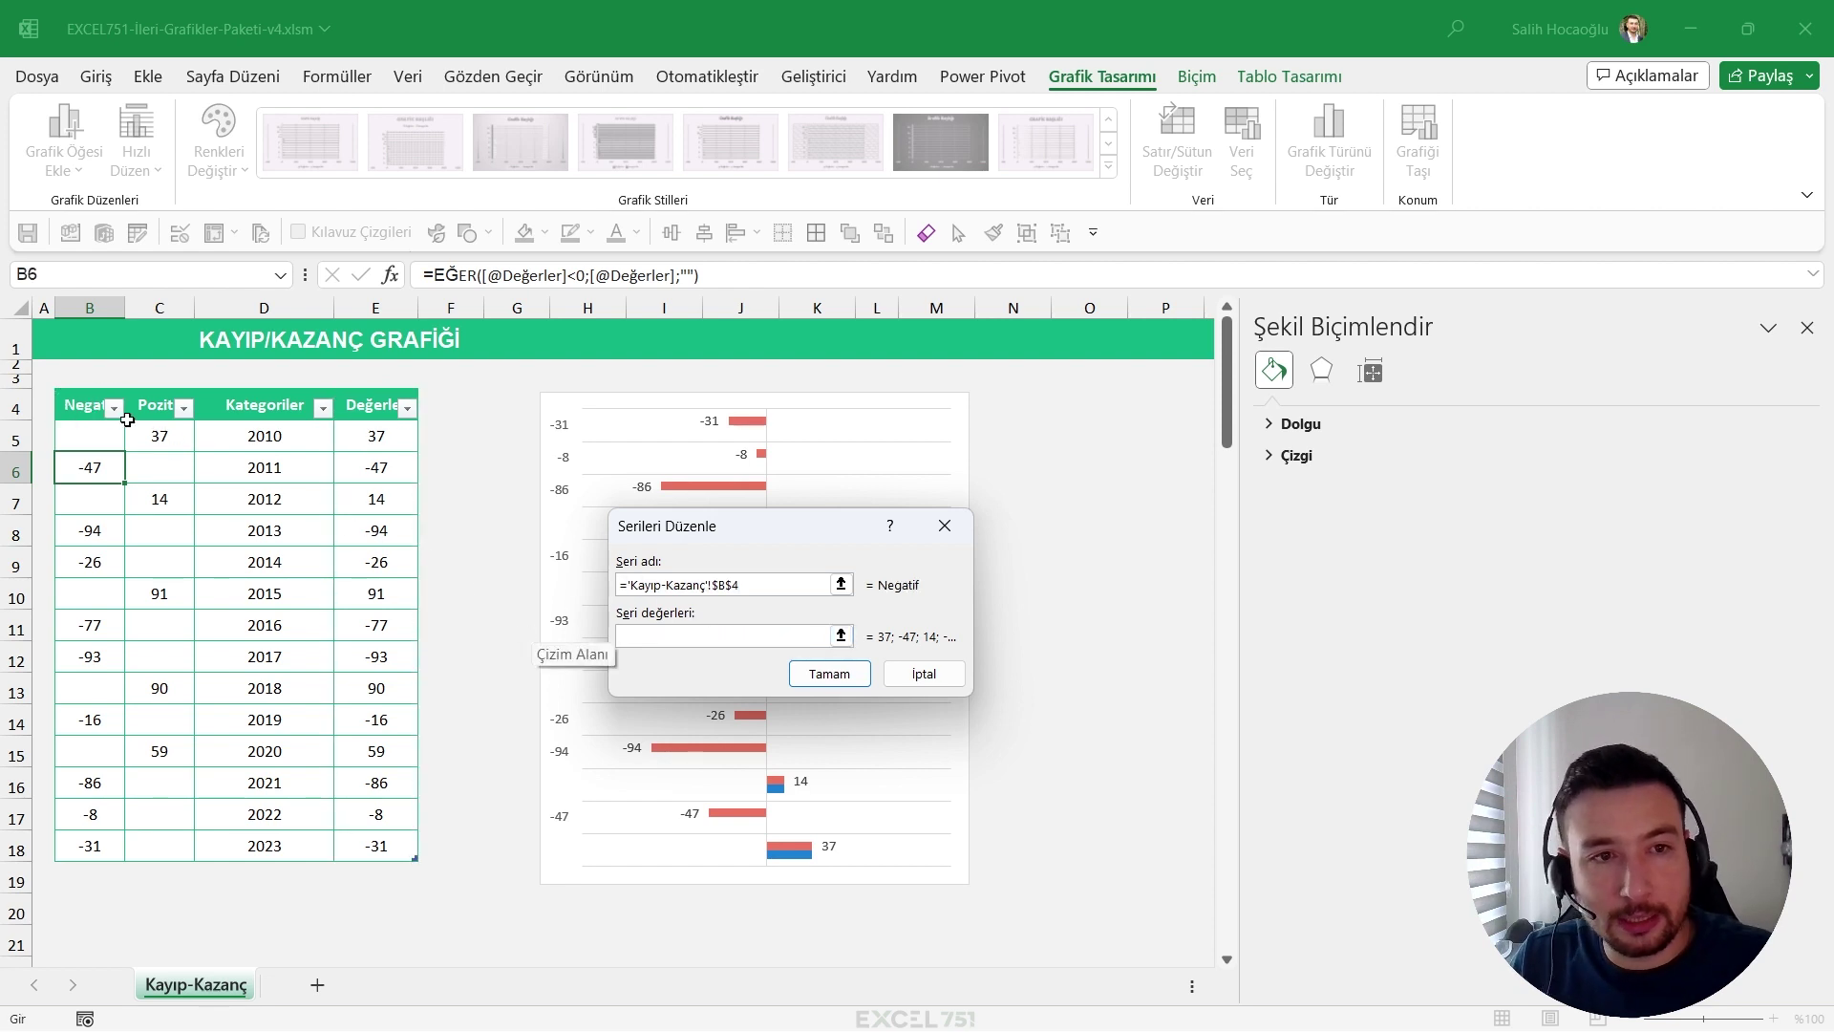
{"action": "left_click", "coordinate": [94, 389]}
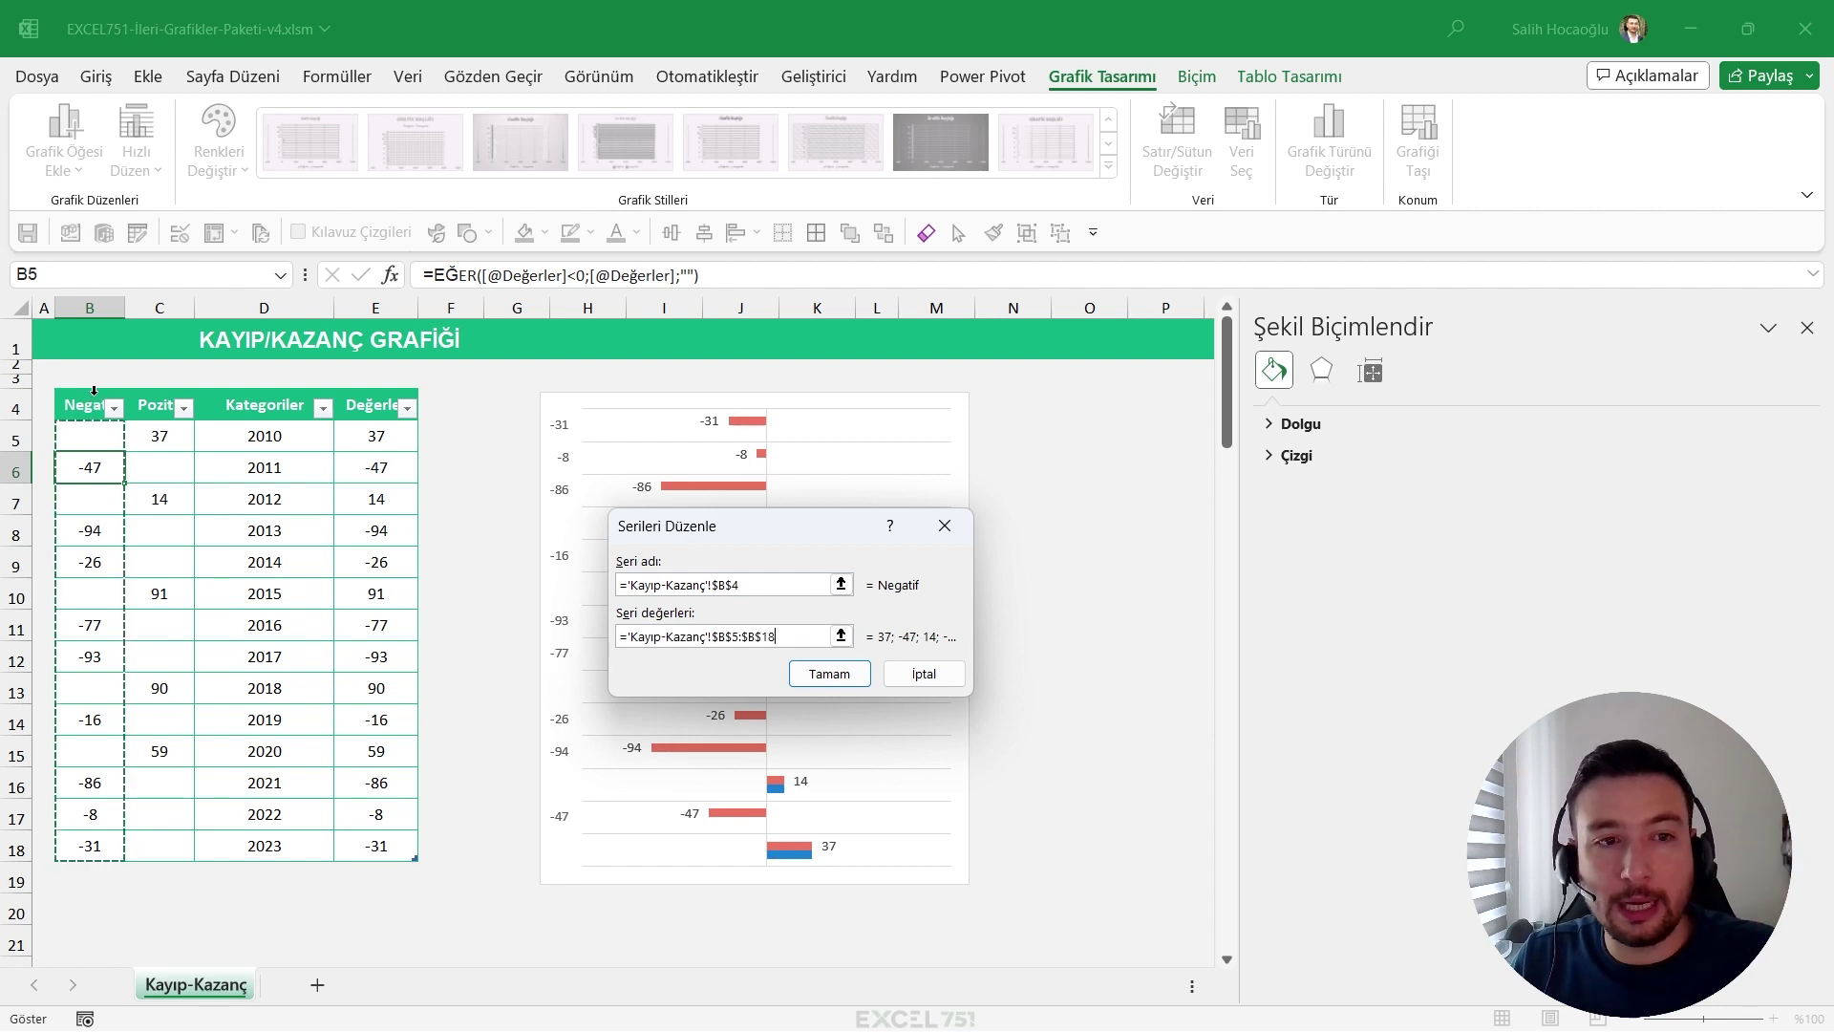
{"action": "left_click", "coordinate": [829, 674]}
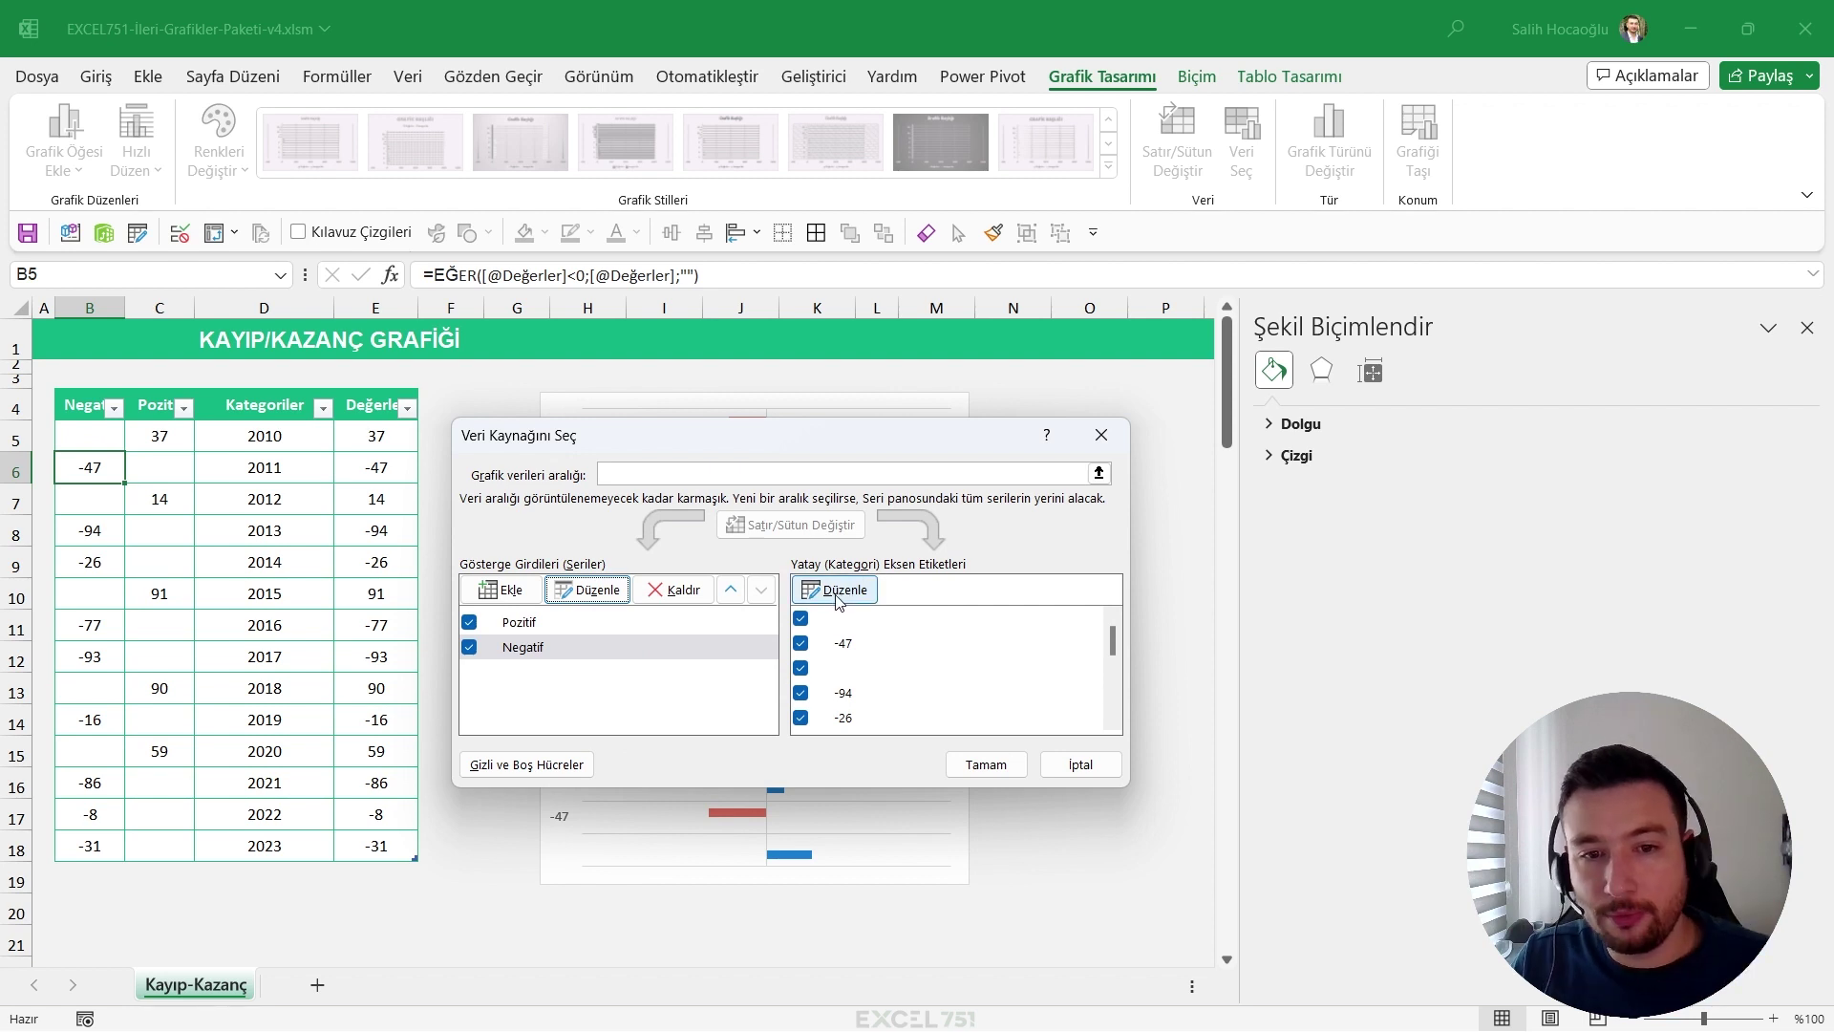
Set the horizontal axis labels to the years in column D.
{"action": "left_click", "coordinate": [836, 594]}
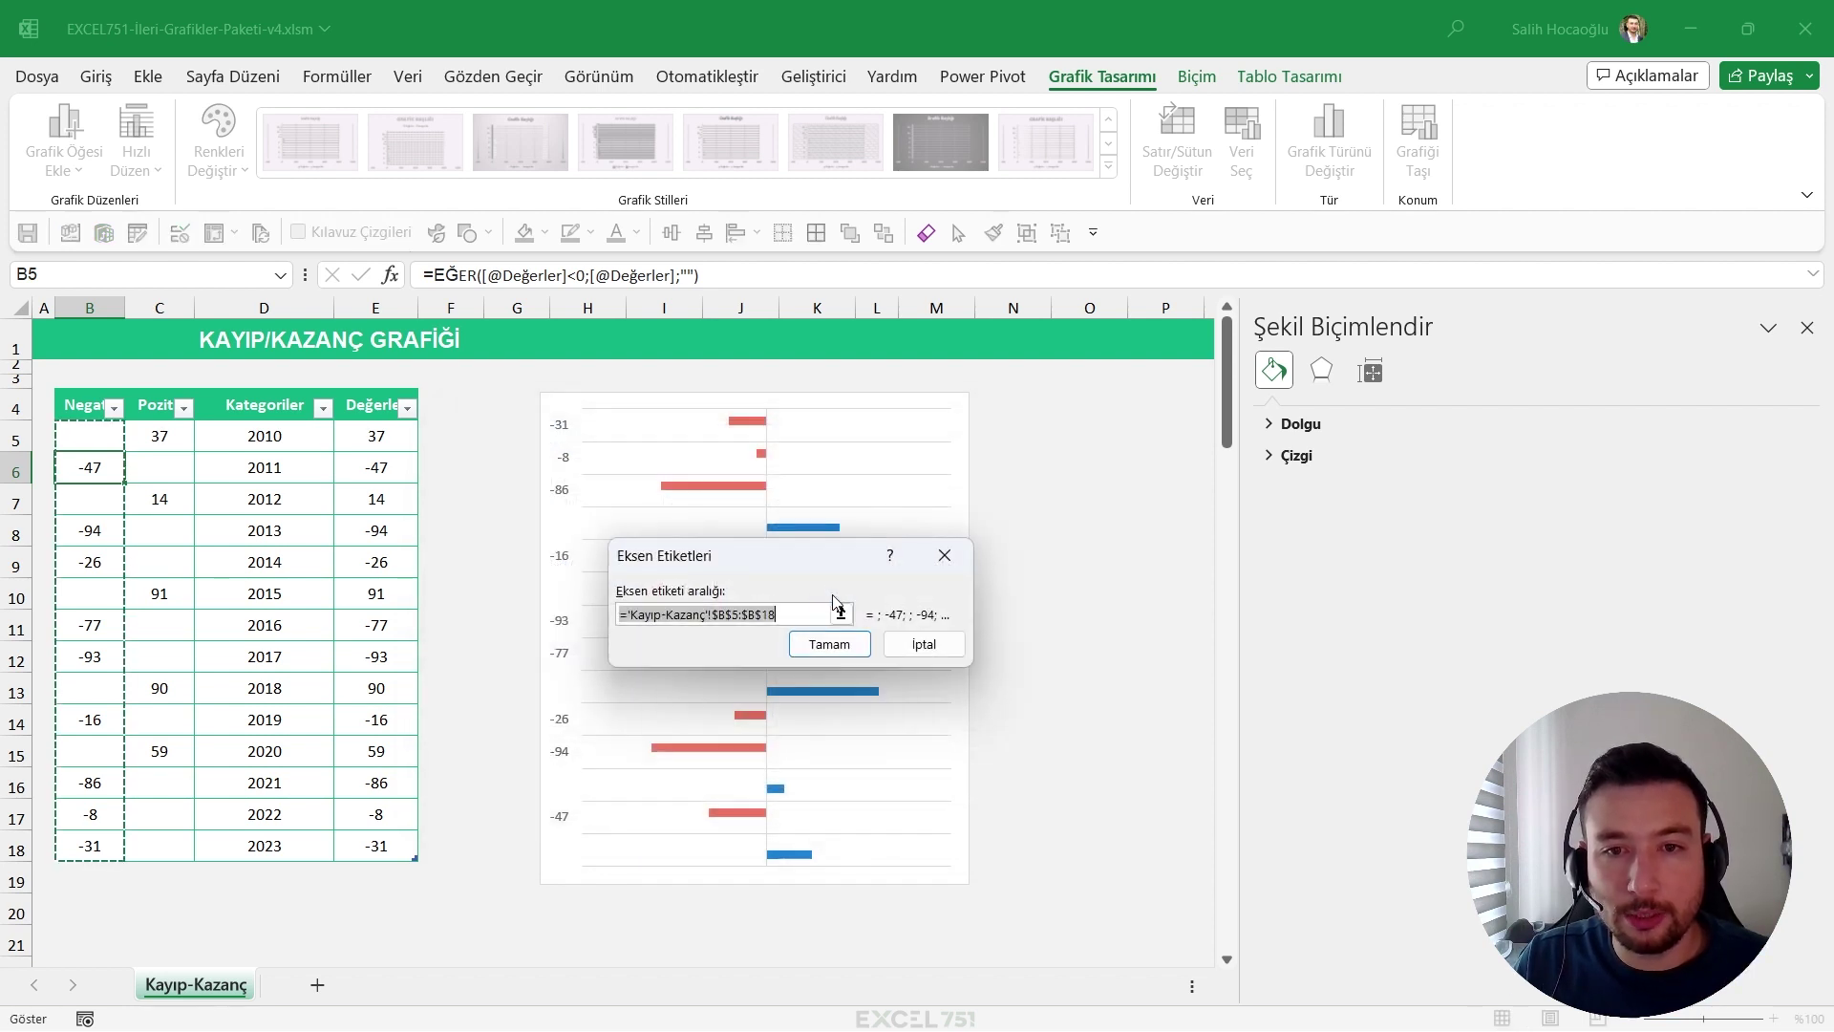
{"action": "left_click", "coordinate": [285, 436]}
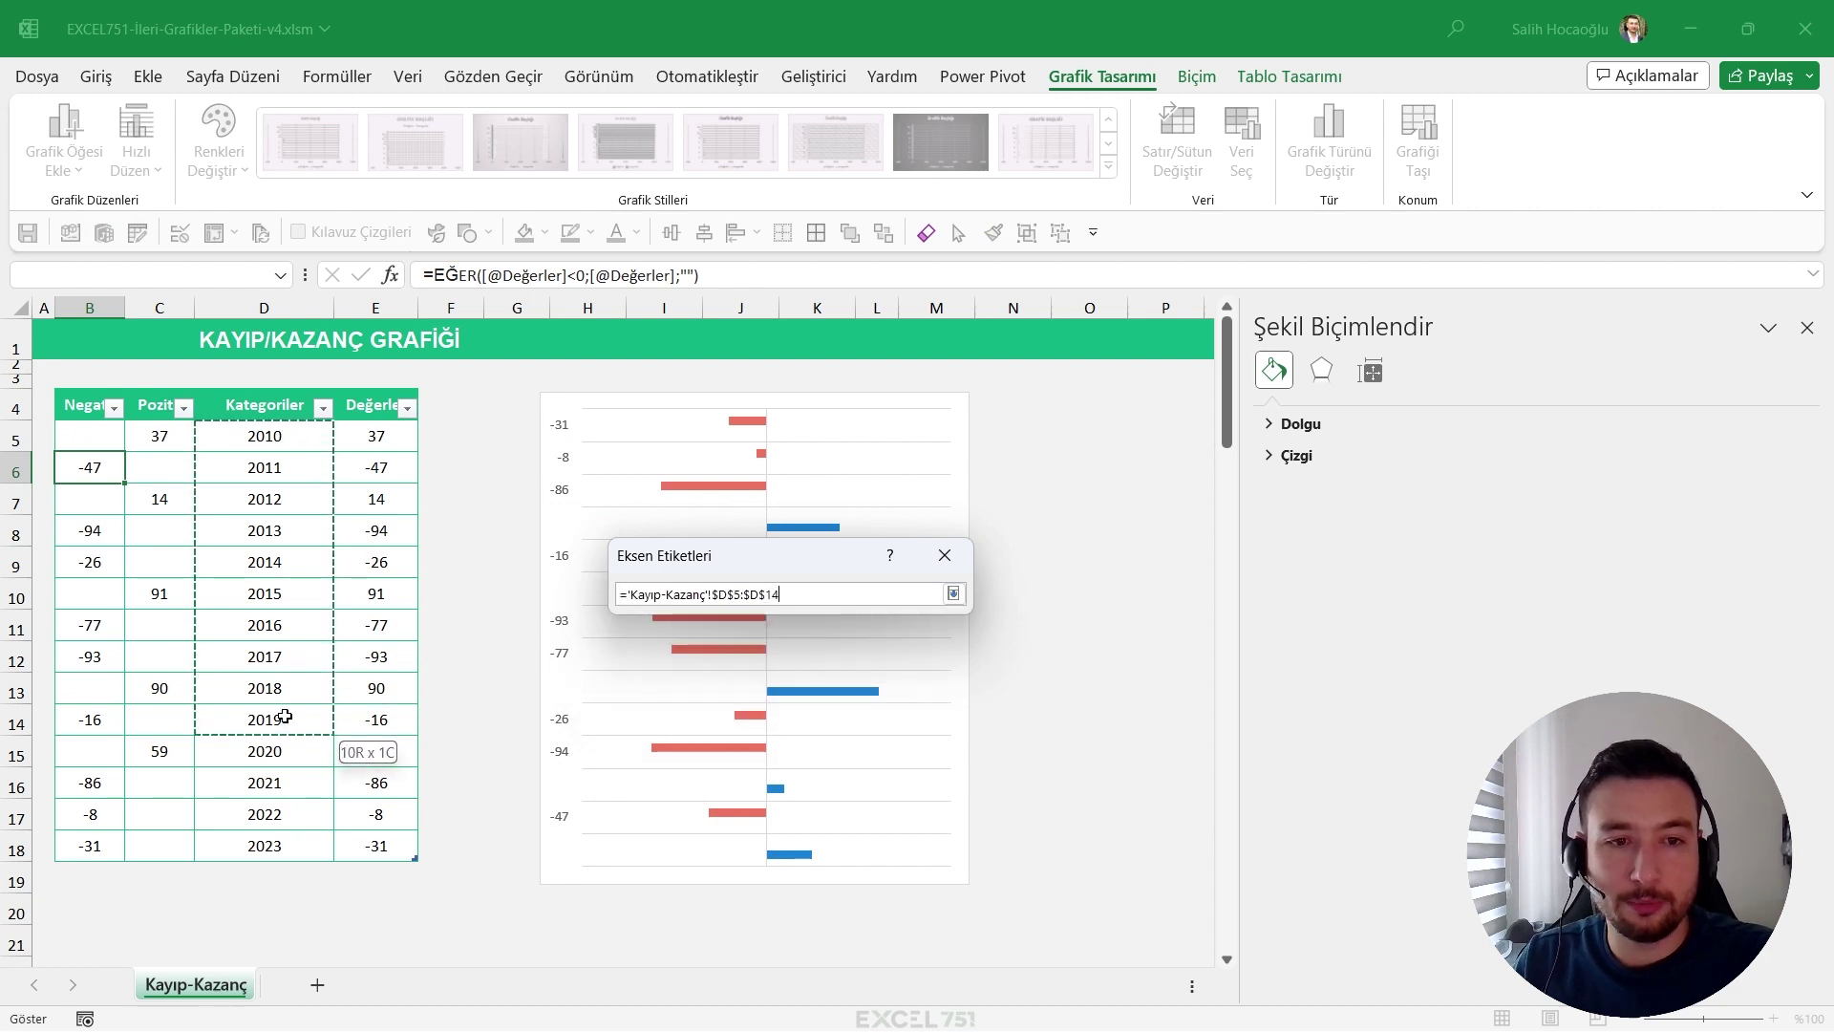
{"action": "left_click_drag", "start_coordinate": [285, 436], "coordinate": [276, 845]}
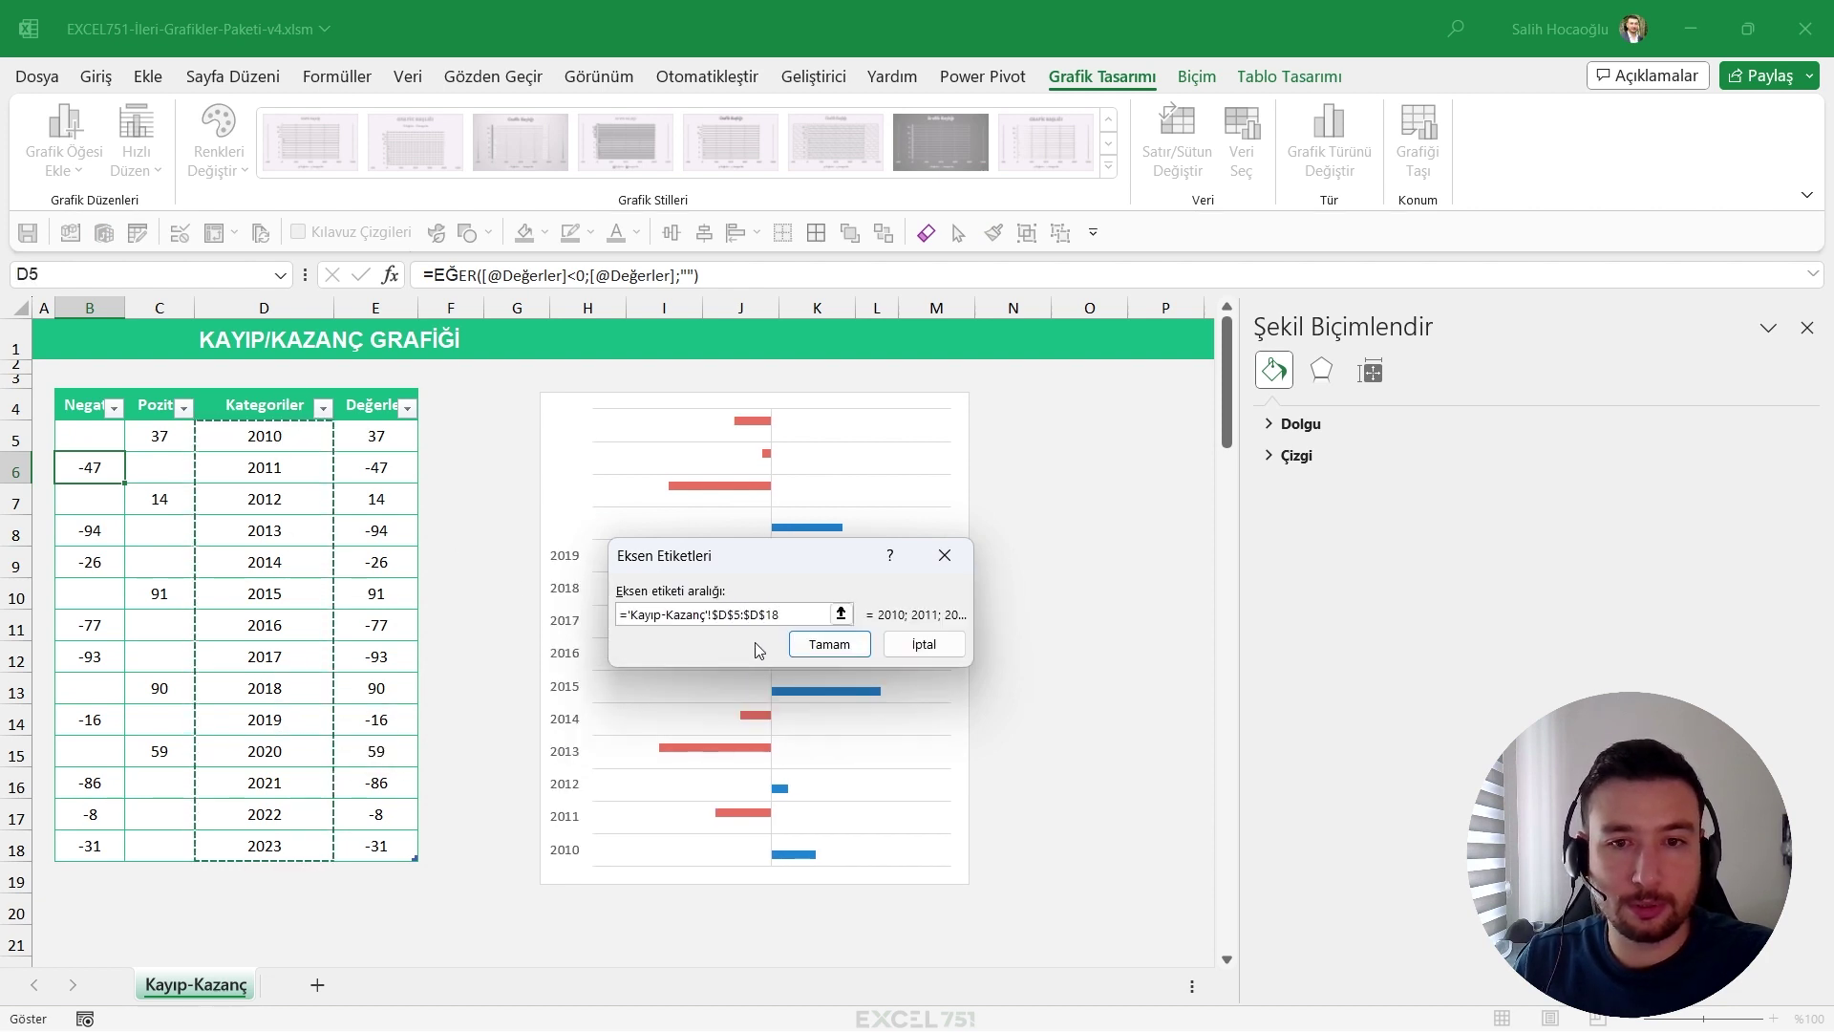
{"action": "left_click", "coordinate": [823, 643]}
{"action": "left_click", "coordinate": [984, 761]}
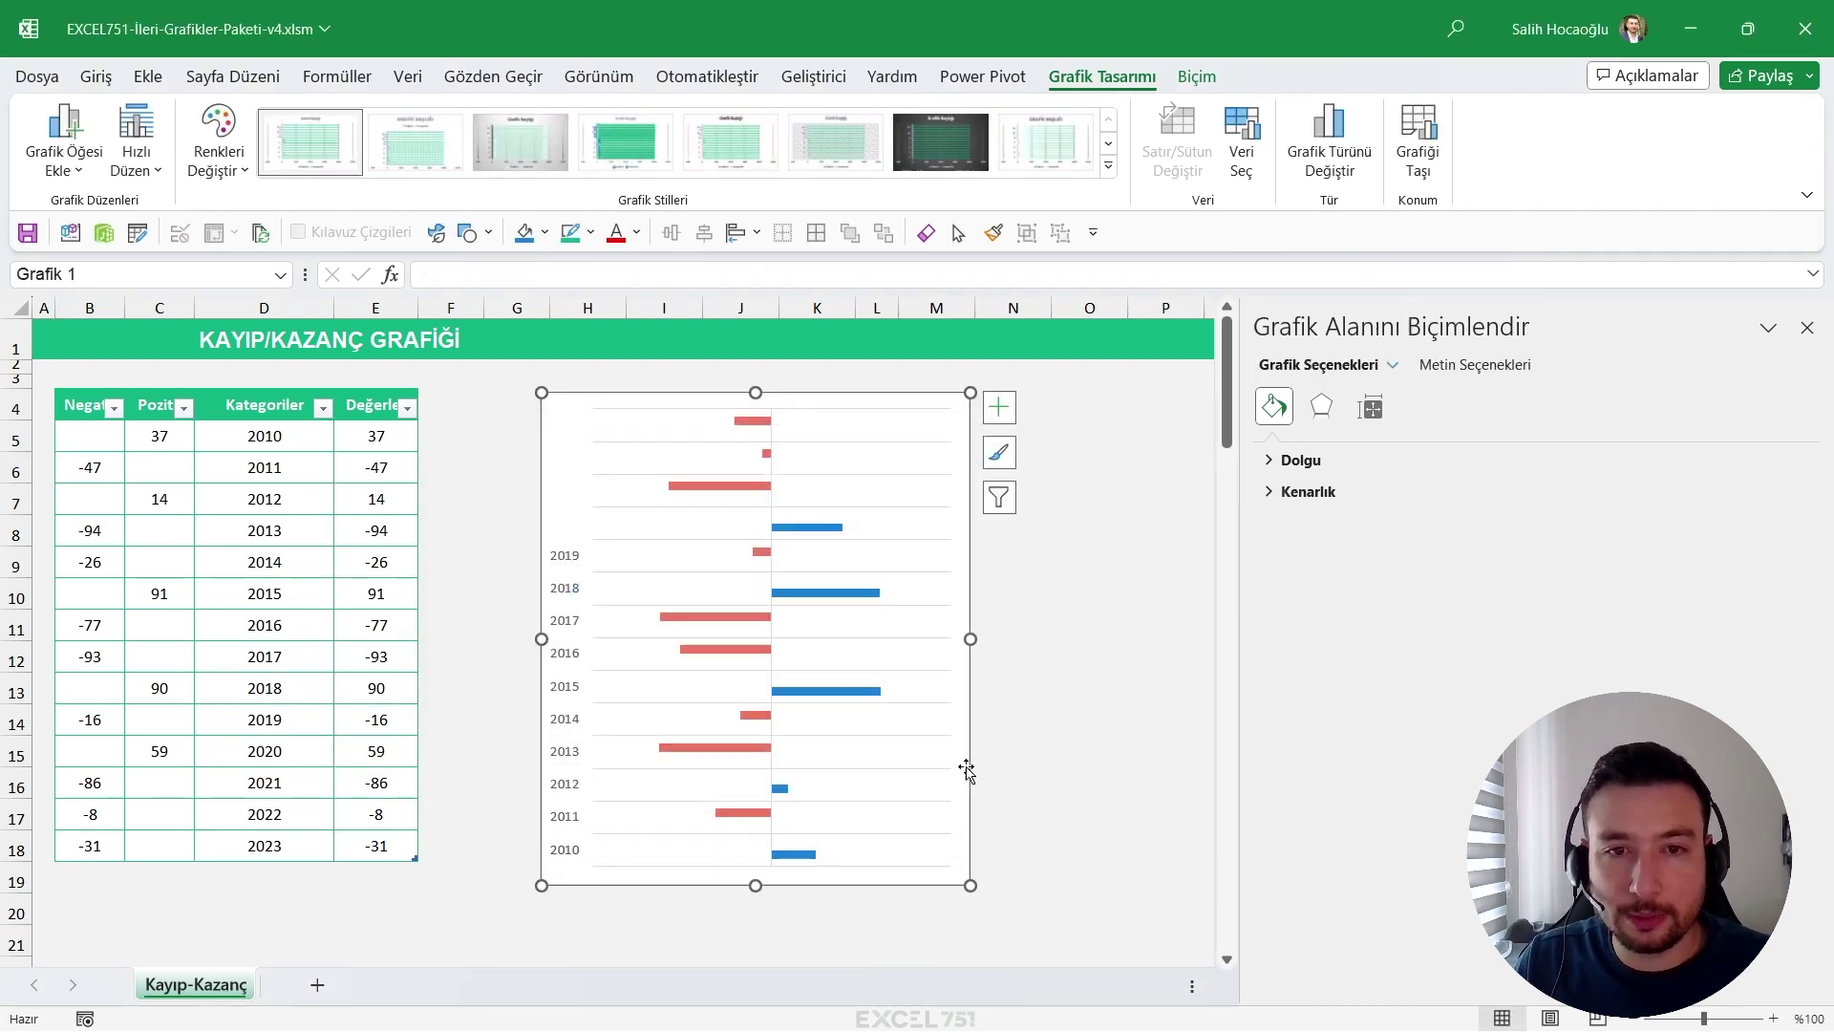
Correct the axis label range to D5:D18 so all years 2010–2023 appear.
{"action": "left_click", "coordinate": [1013, 720]}
{"action": "left_click", "coordinate": [643, 405]}
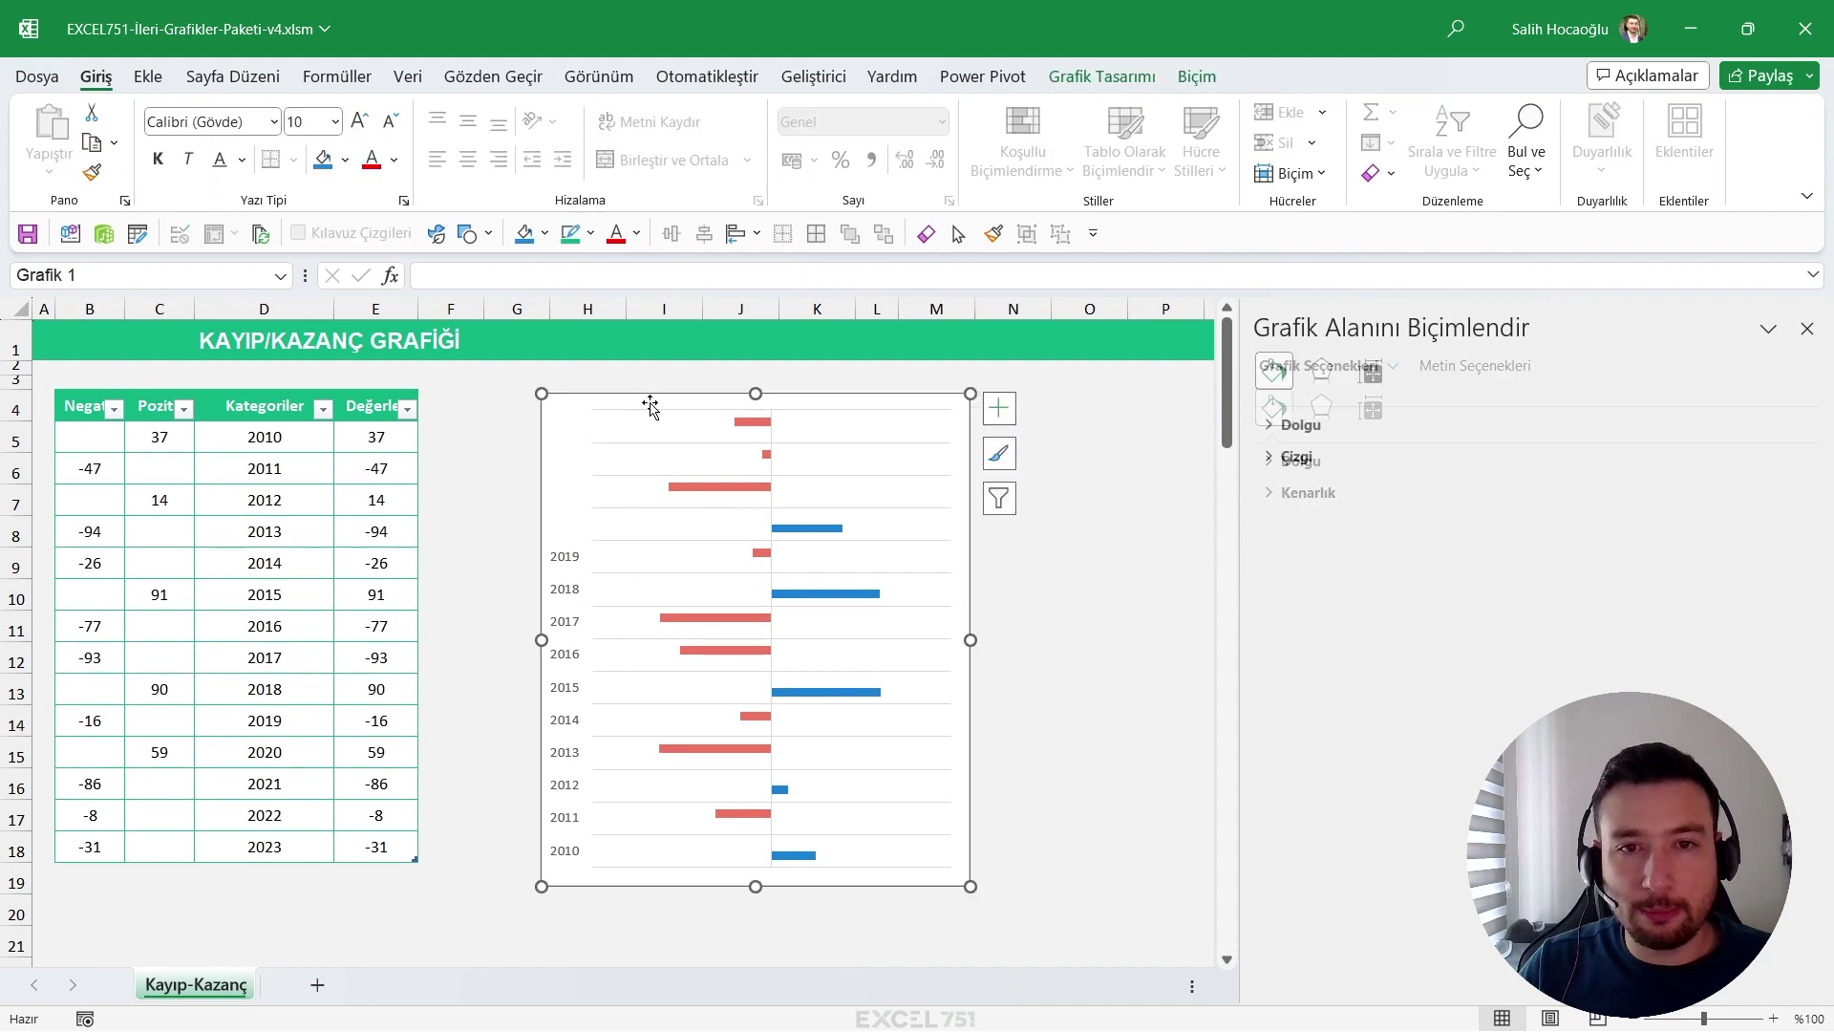
{"action": "left_click", "coordinate": [1099, 82]}
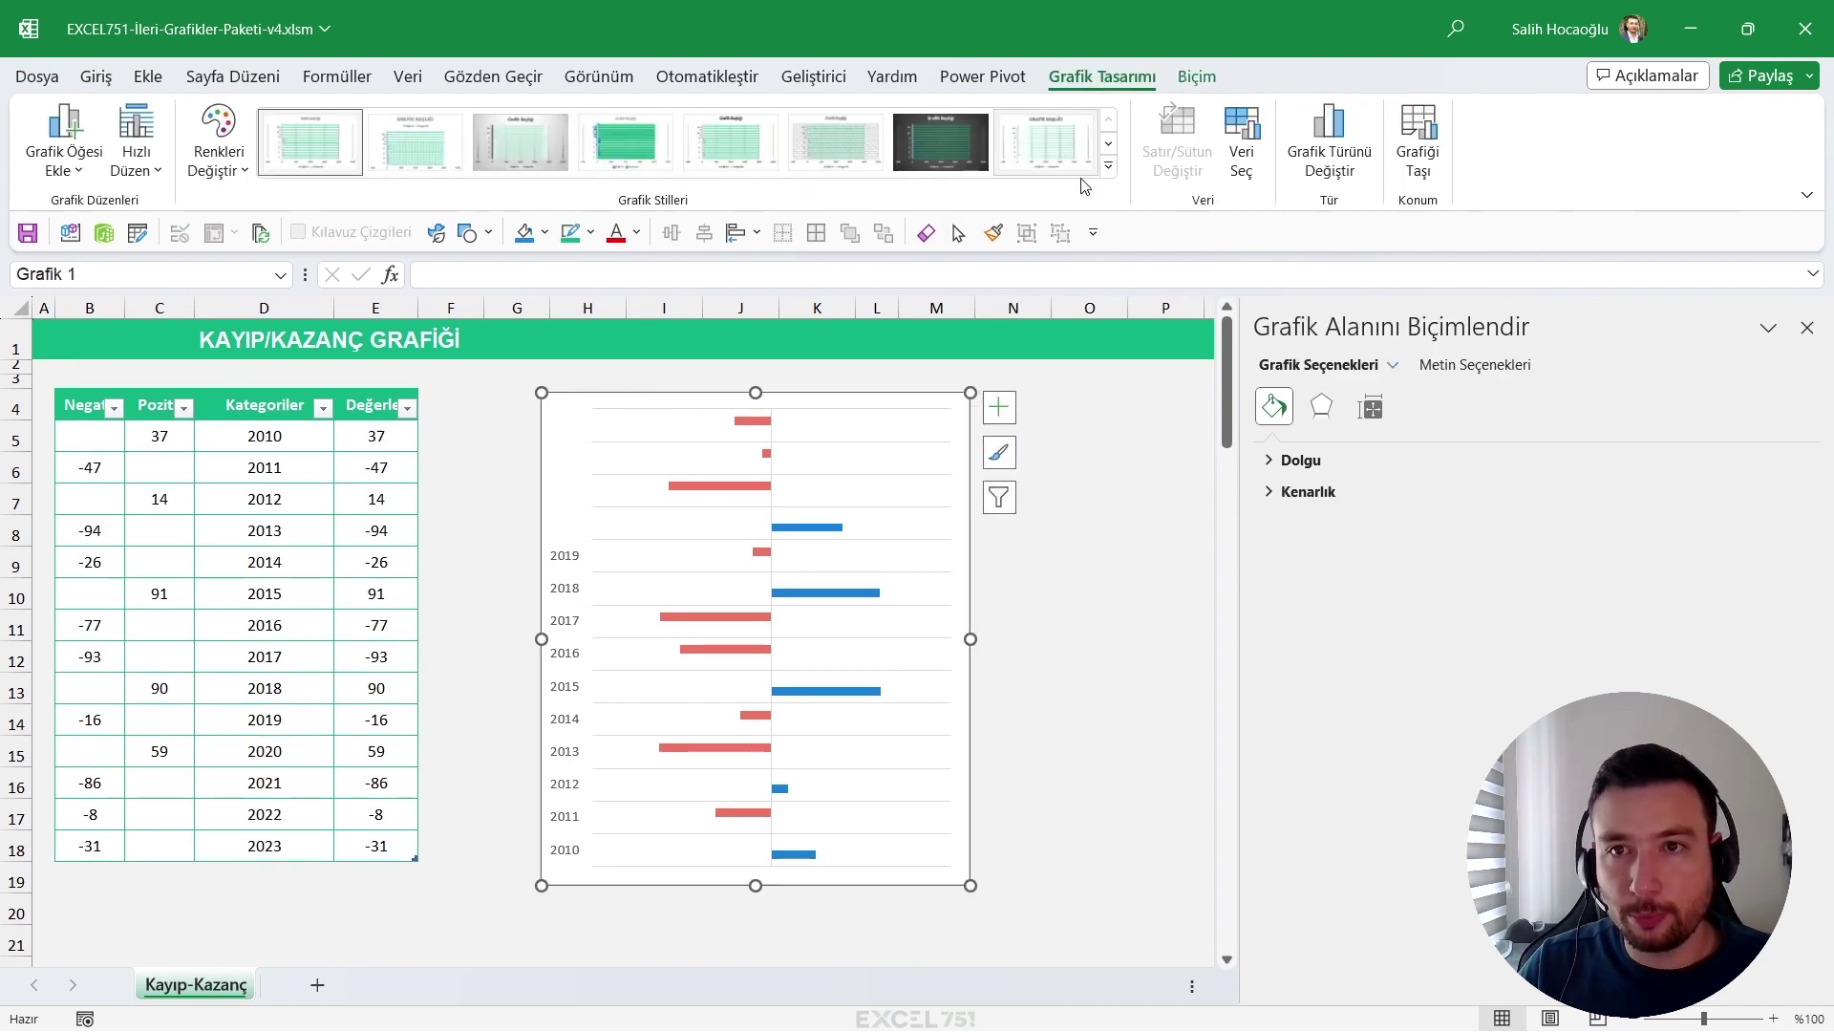
{"action": "left_click", "coordinate": [1241, 143]}
{"action": "scroll", "coordinate": [941, 659], "scroll_direction": "down", "scroll_amount": 3}
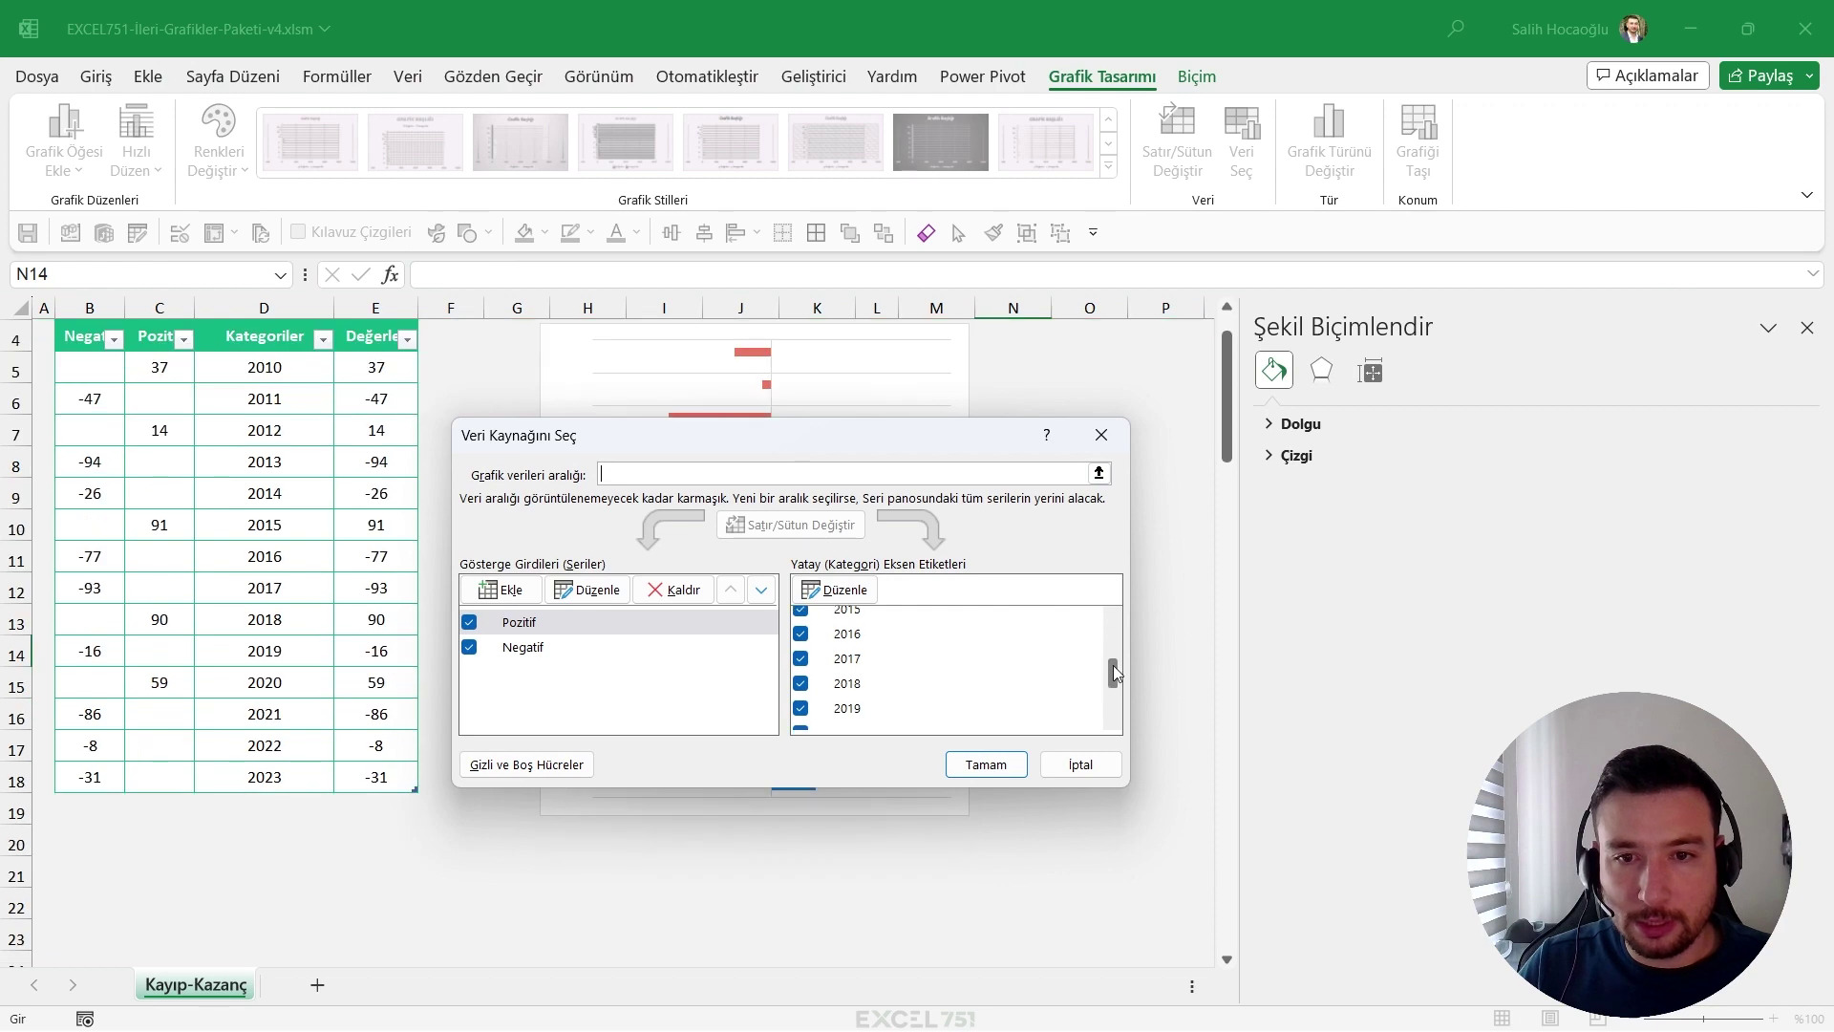
{"action": "left_click", "coordinate": [837, 589]}
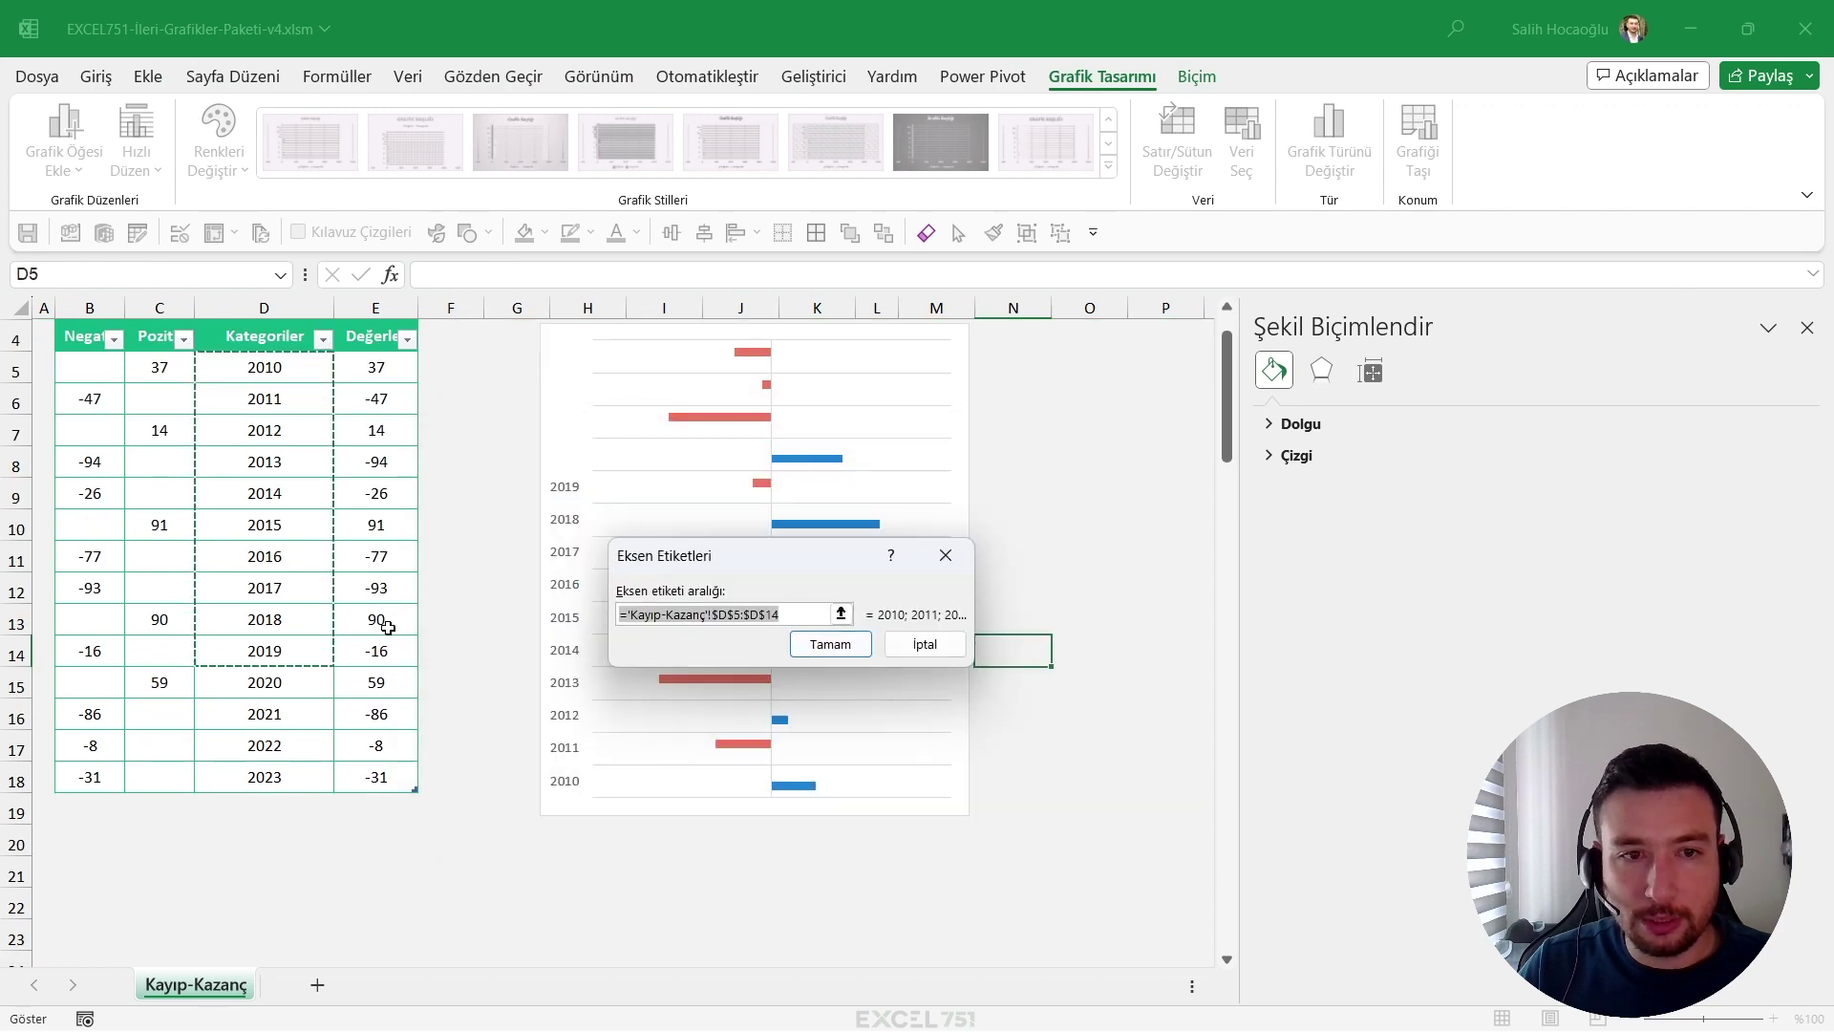
{"action": "scroll", "coordinate": [363, 593], "scroll_direction": "up", "scroll_amount": 1}
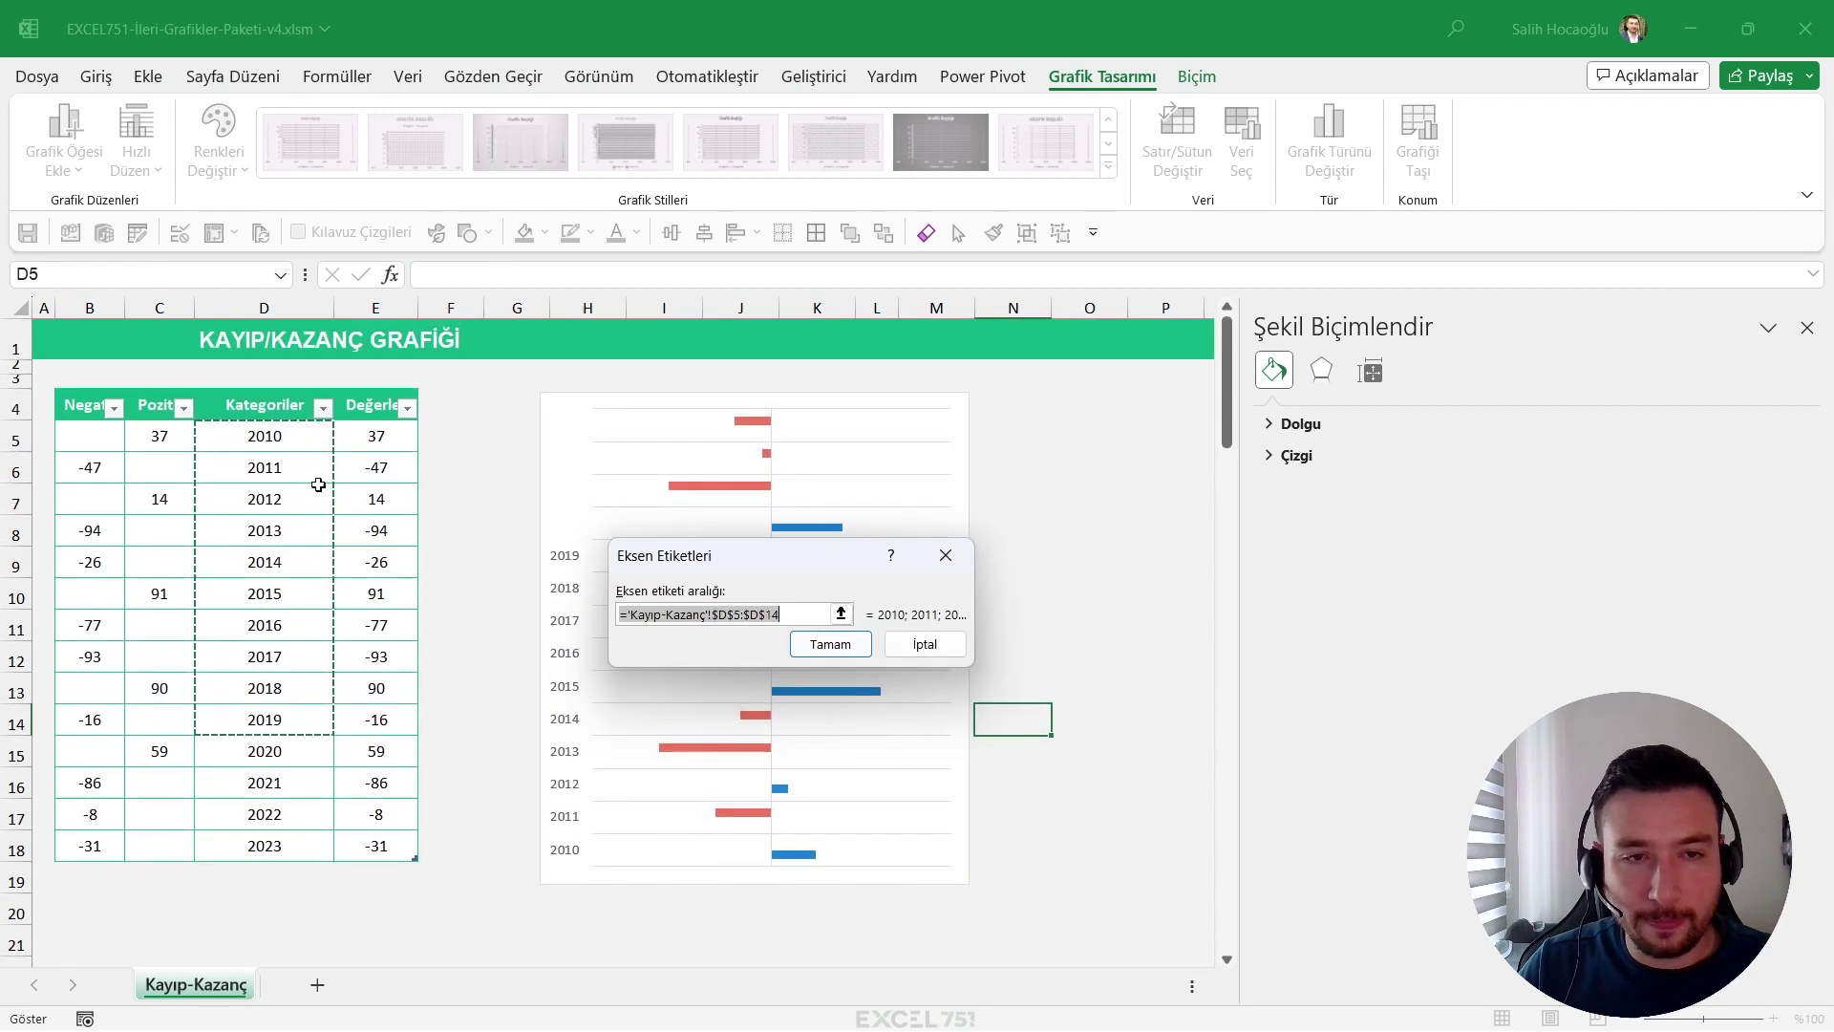
{"action": "left_click", "coordinate": [286, 393]}
{"action": "left_click", "coordinate": [832, 655]}
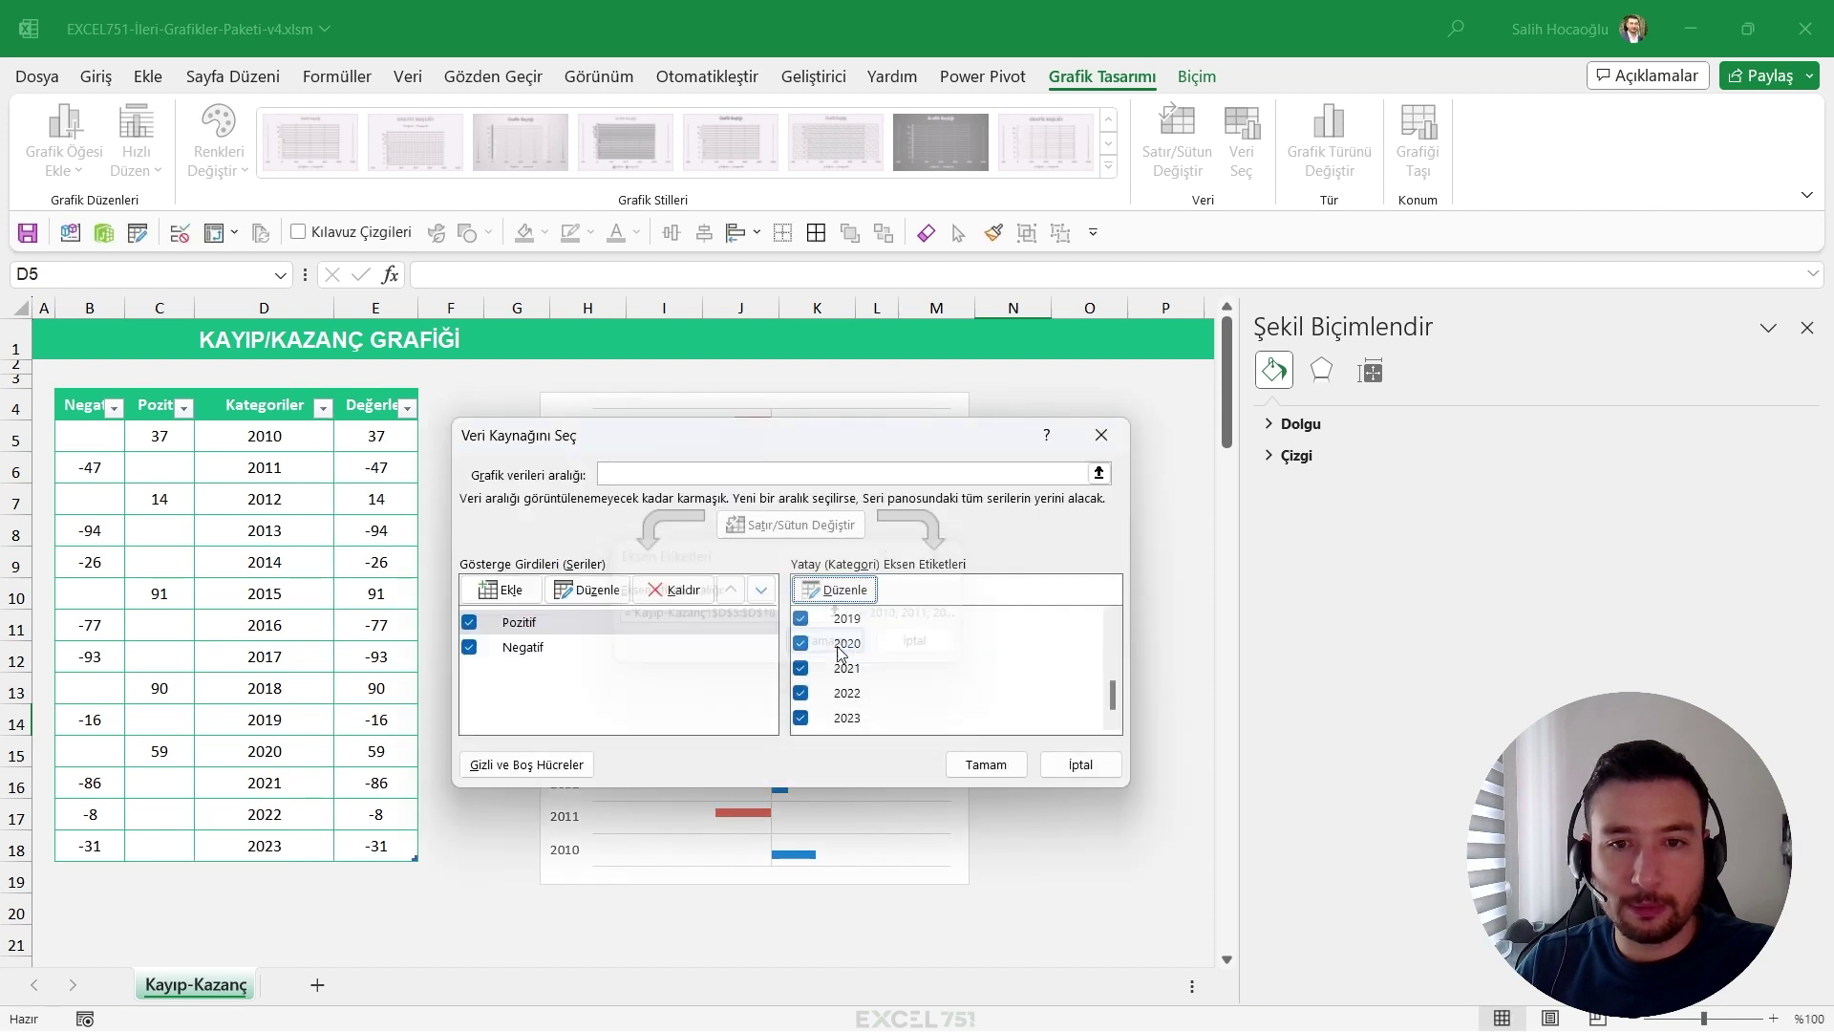
{"action": "left_click", "coordinate": [976, 761]}
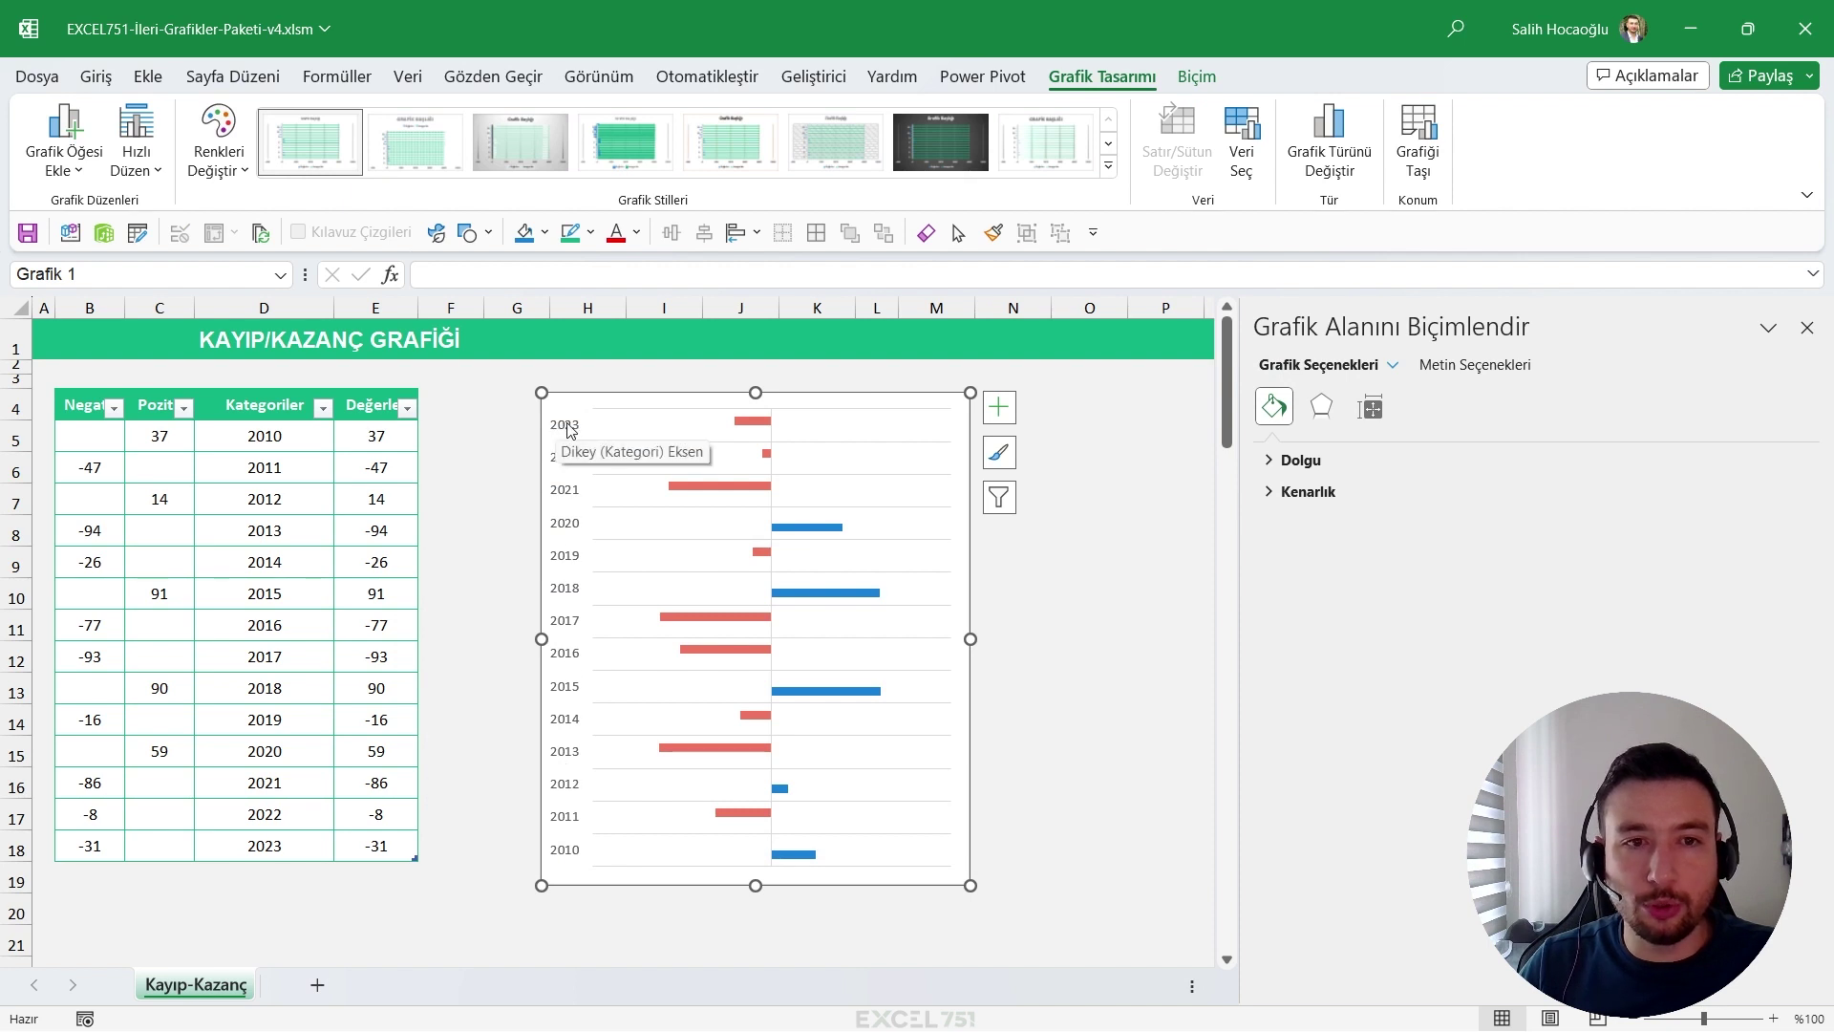
Set the year axis to categories in reverse order, putting 2010 at the top.
{"action": "left_click", "coordinate": [569, 489]}
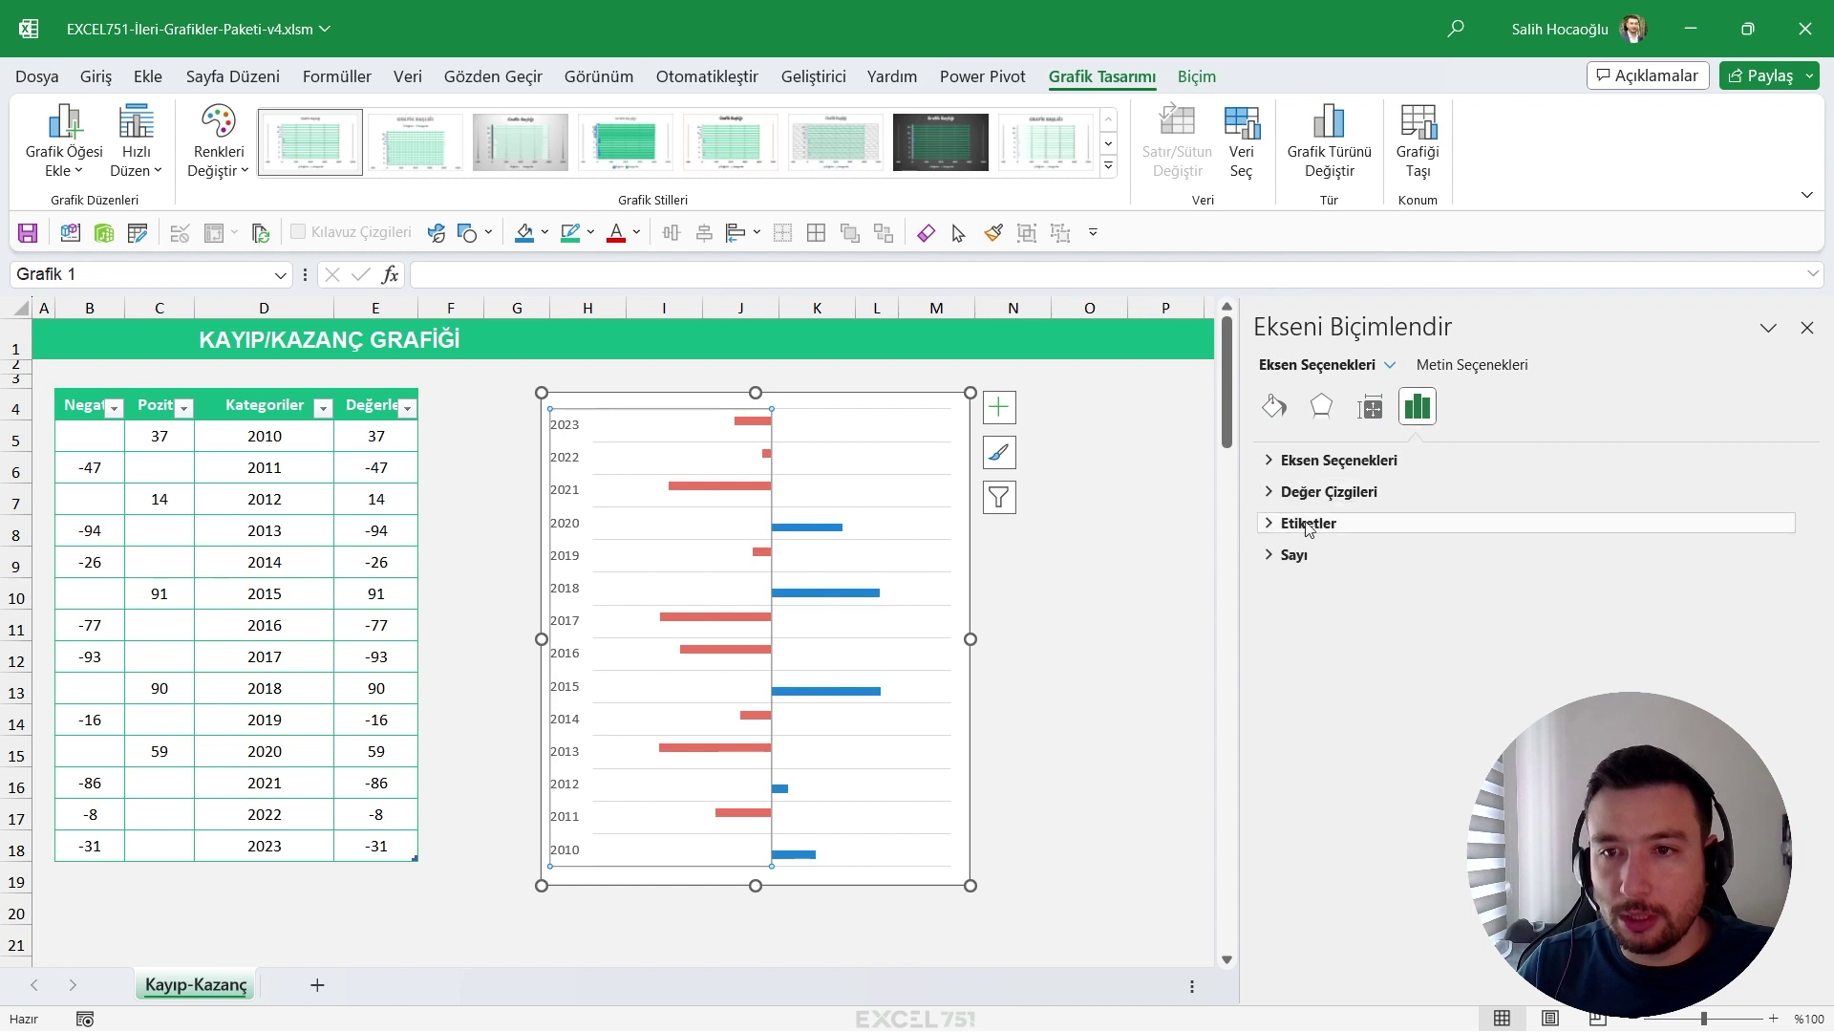
{"action": "left_click", "coordinate": [1342, 460]}
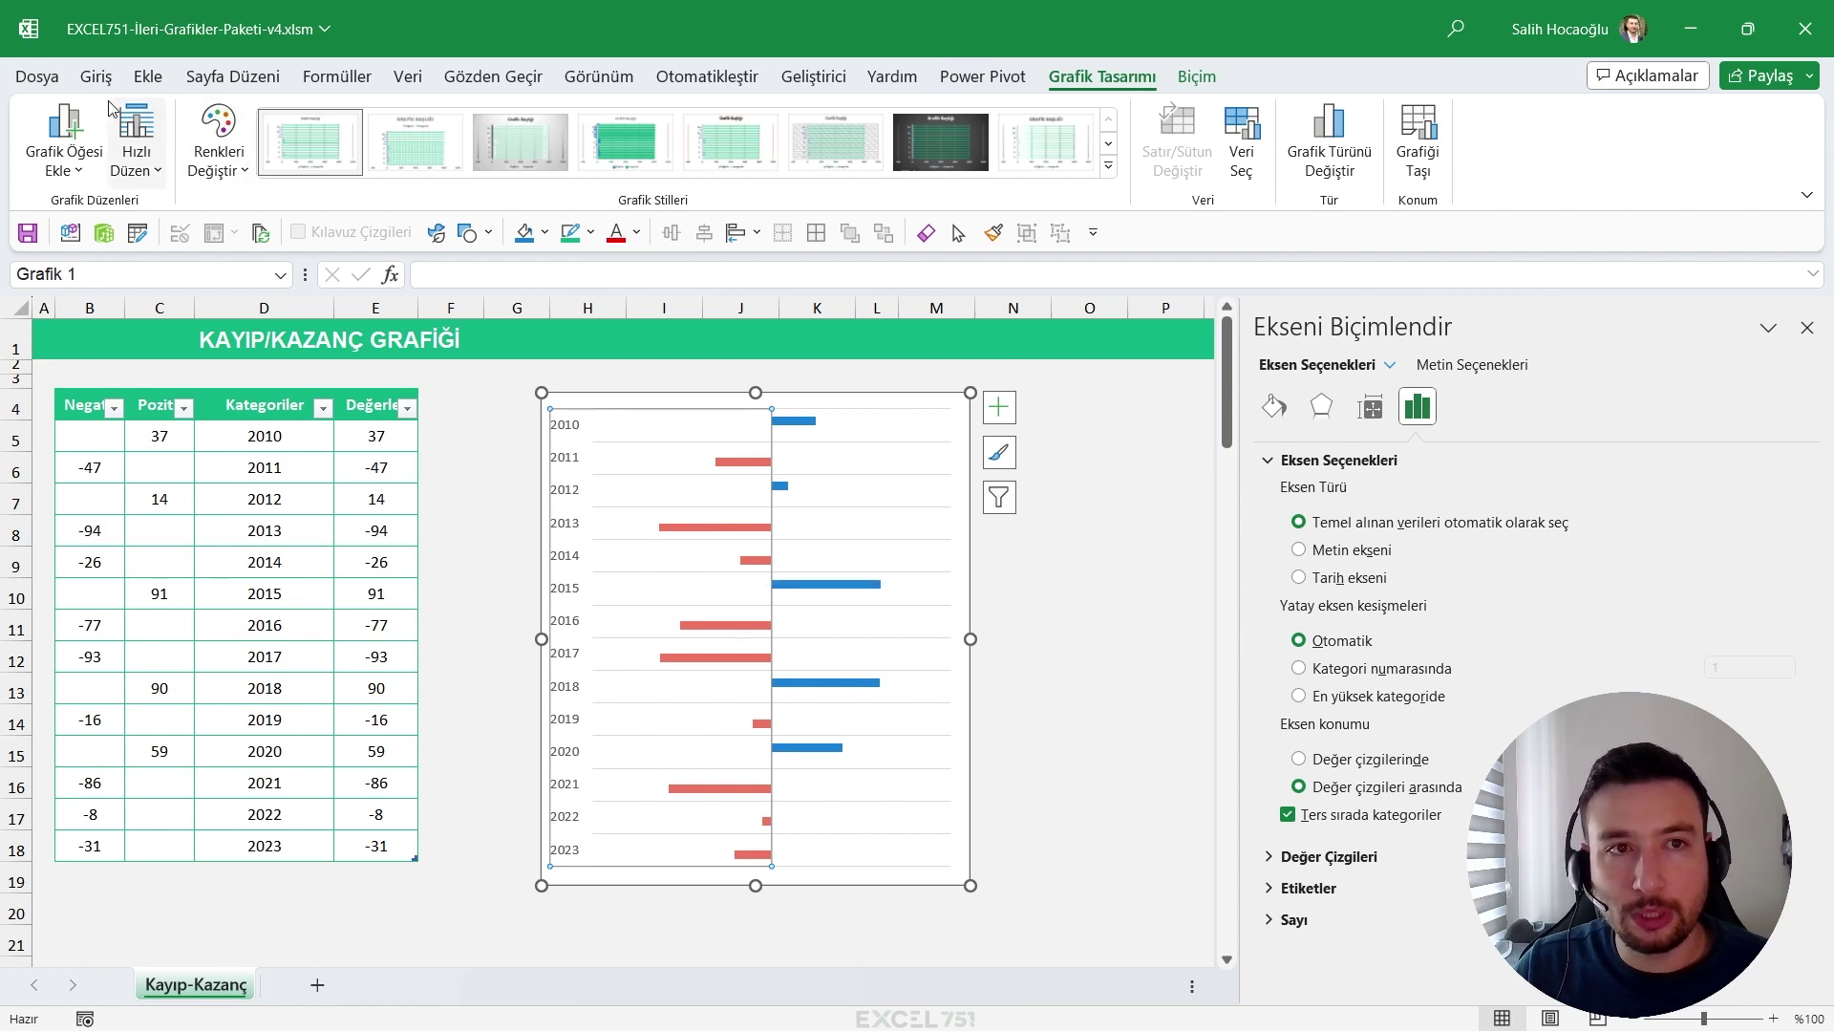
{"action": "left_click", "coordinate": [244, 172]}
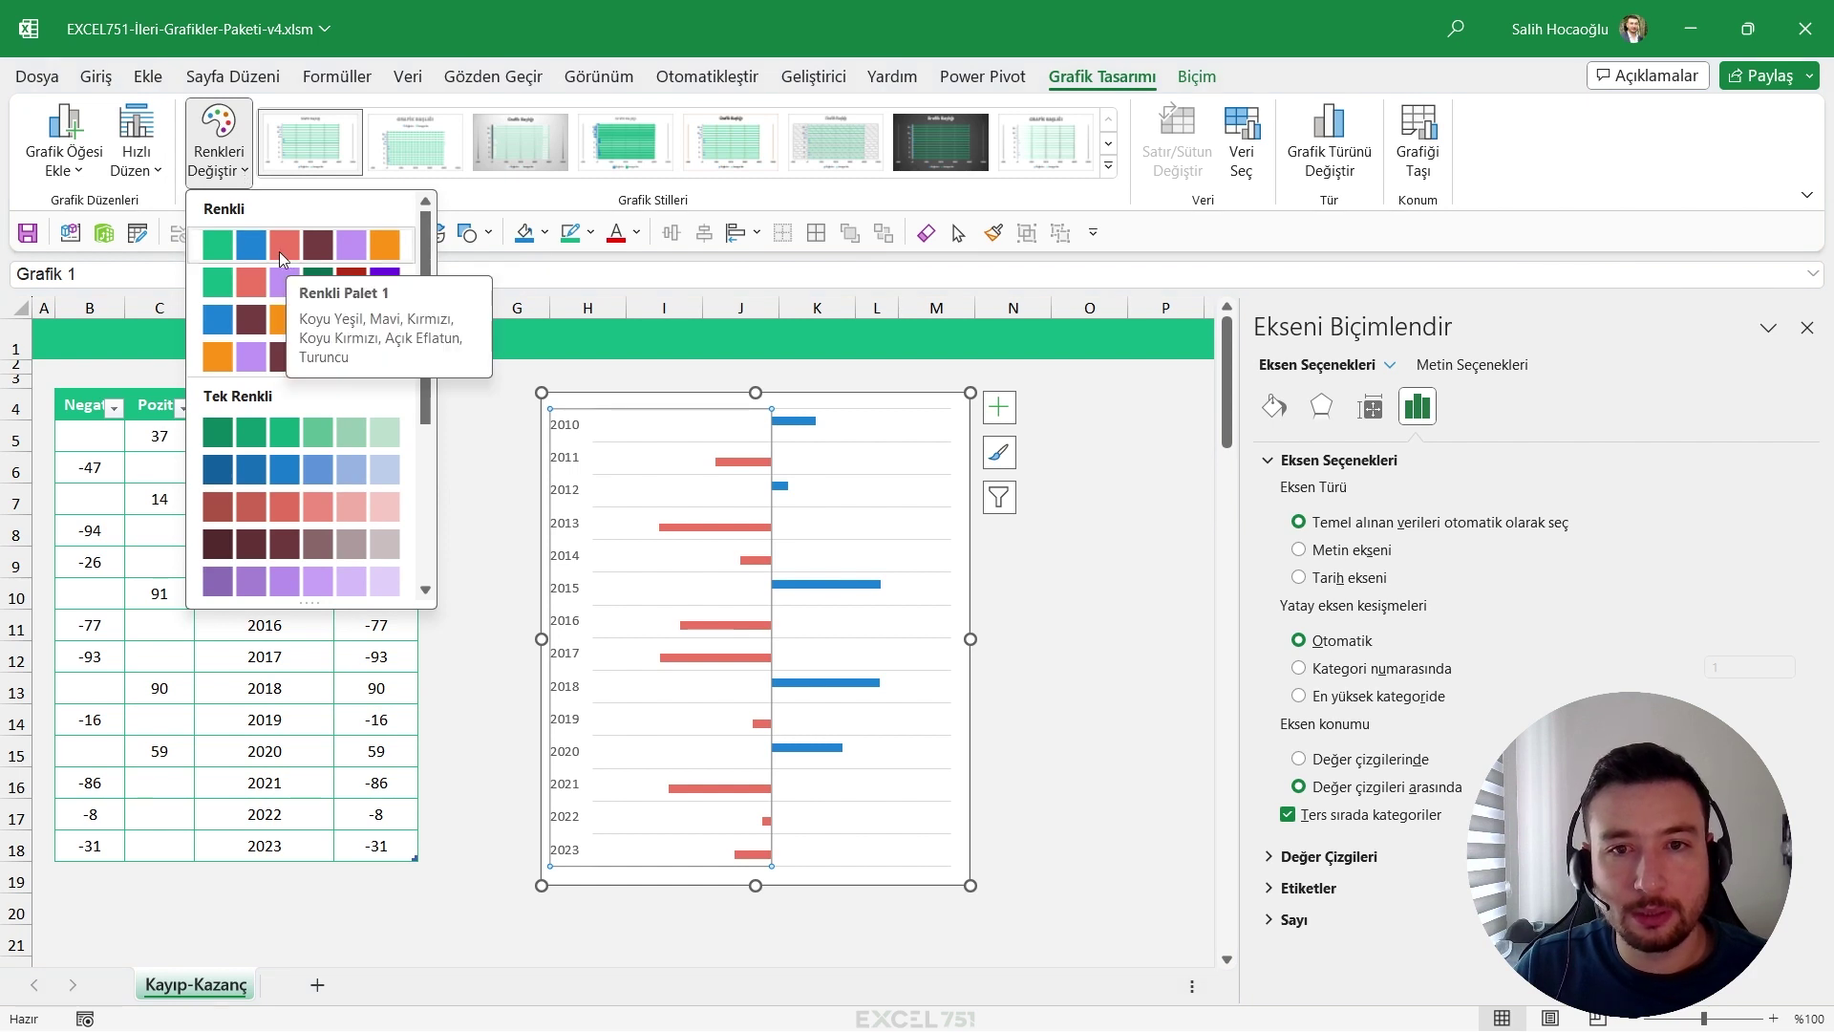
Give the Pozitif series 100% series overlap and 90% gap width.
{"action": "left_click", "coordinate": [820, 387]}
{"action": "left_click", "coordinate": [1240, 153]}
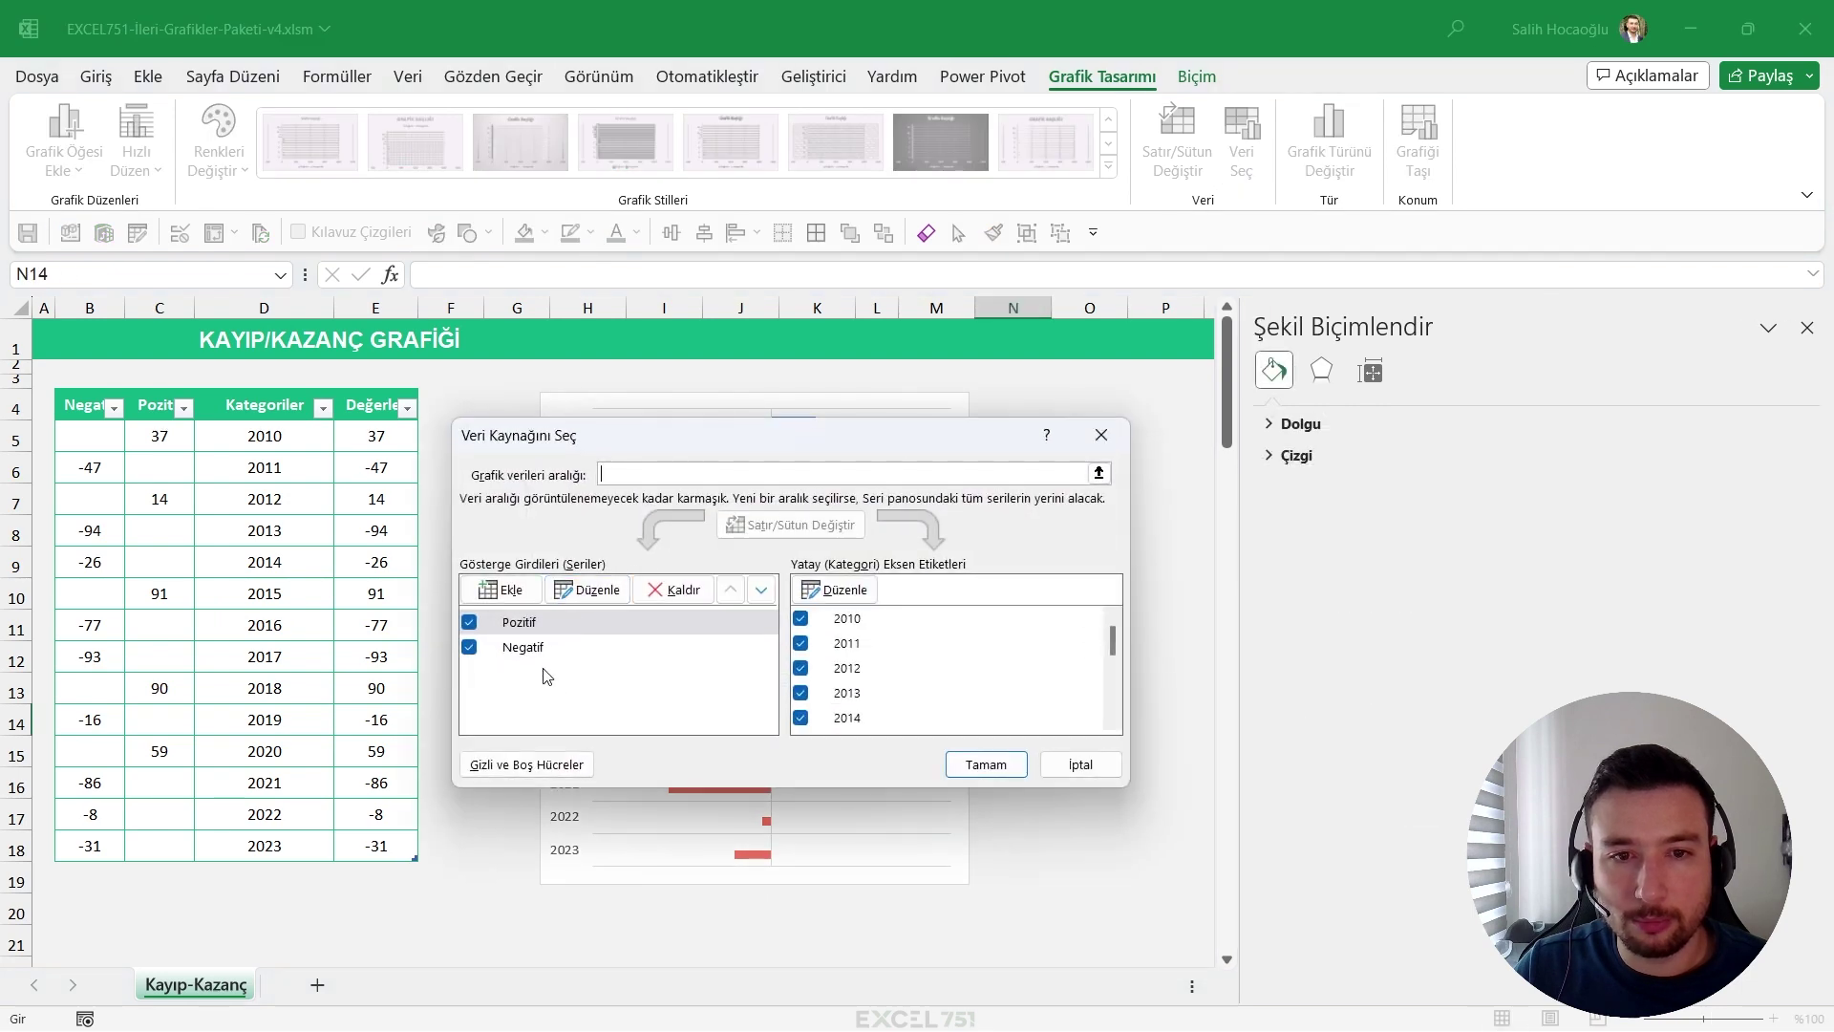
{"action": "left_click", "coordinate": [982, 764]}
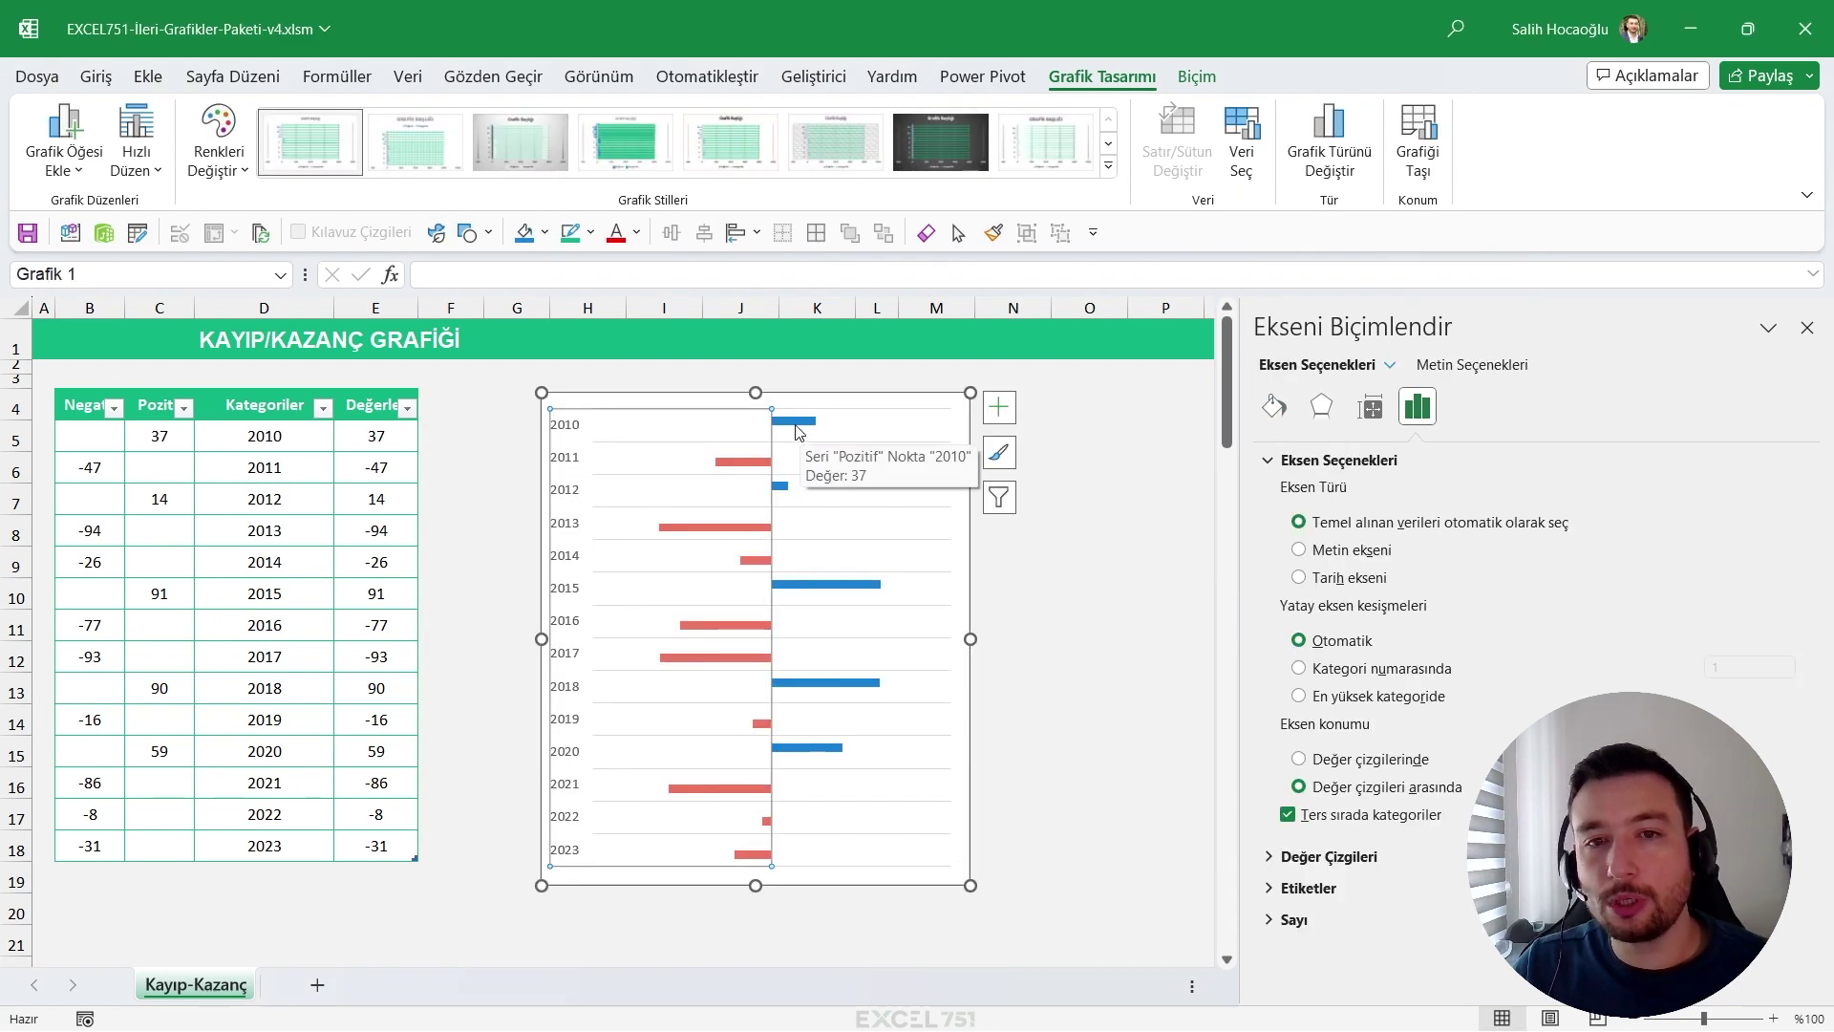
{"action": "left_click", "coordinate": [797, 426]}
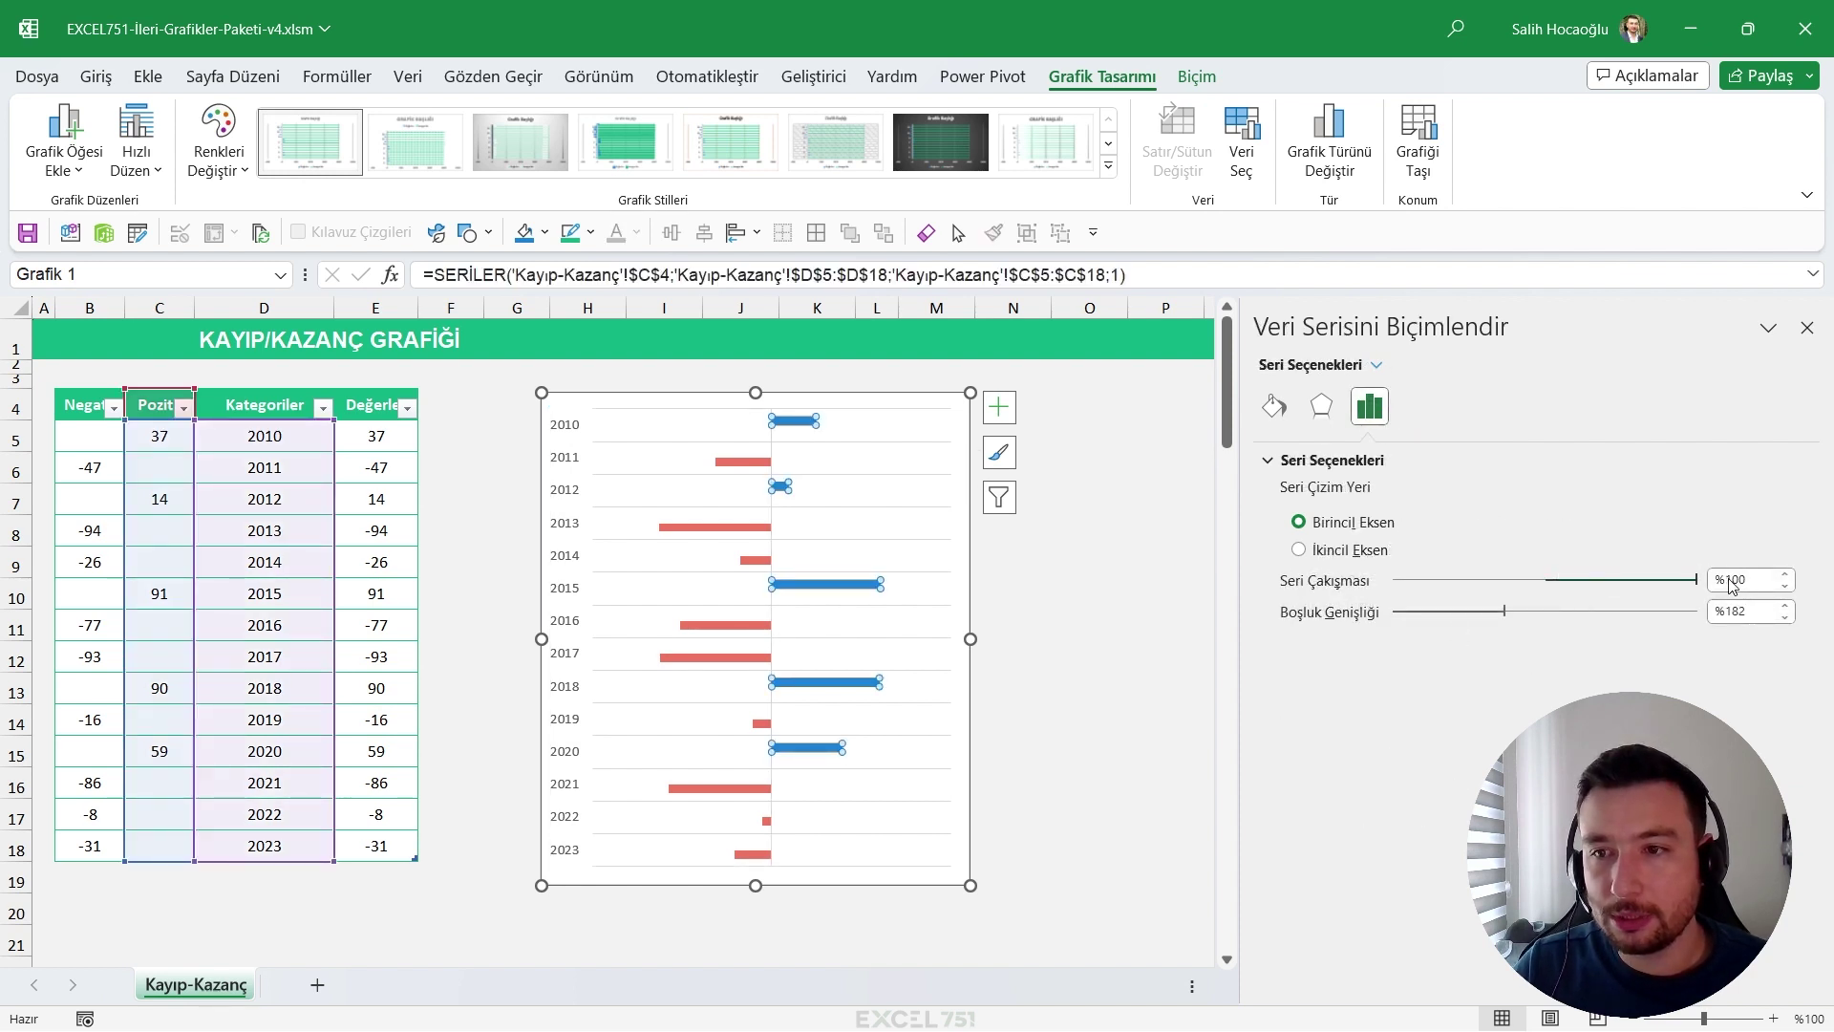
{"action": "left_click_drag", "start_coordinate": [1732, 585], "coordinate": [1721, 578]}
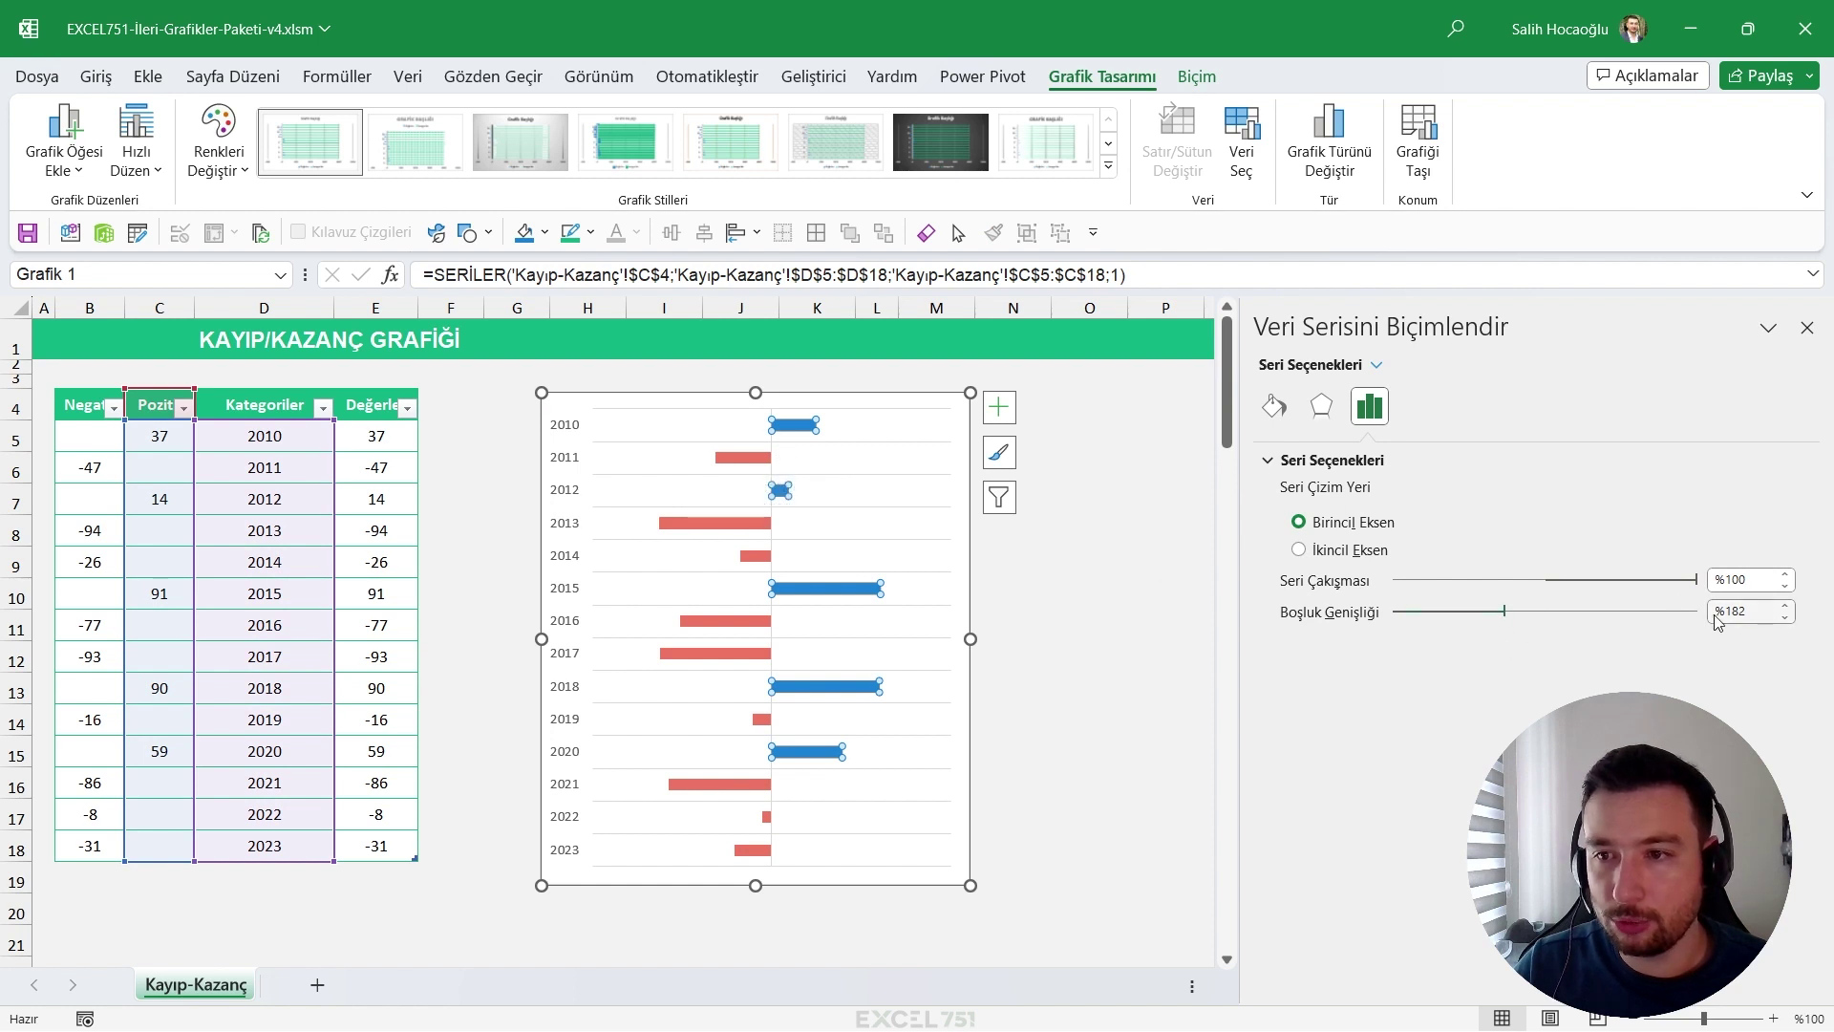
{"action": "type", "text": "90"}
{"action": "key", "text": "Return"}
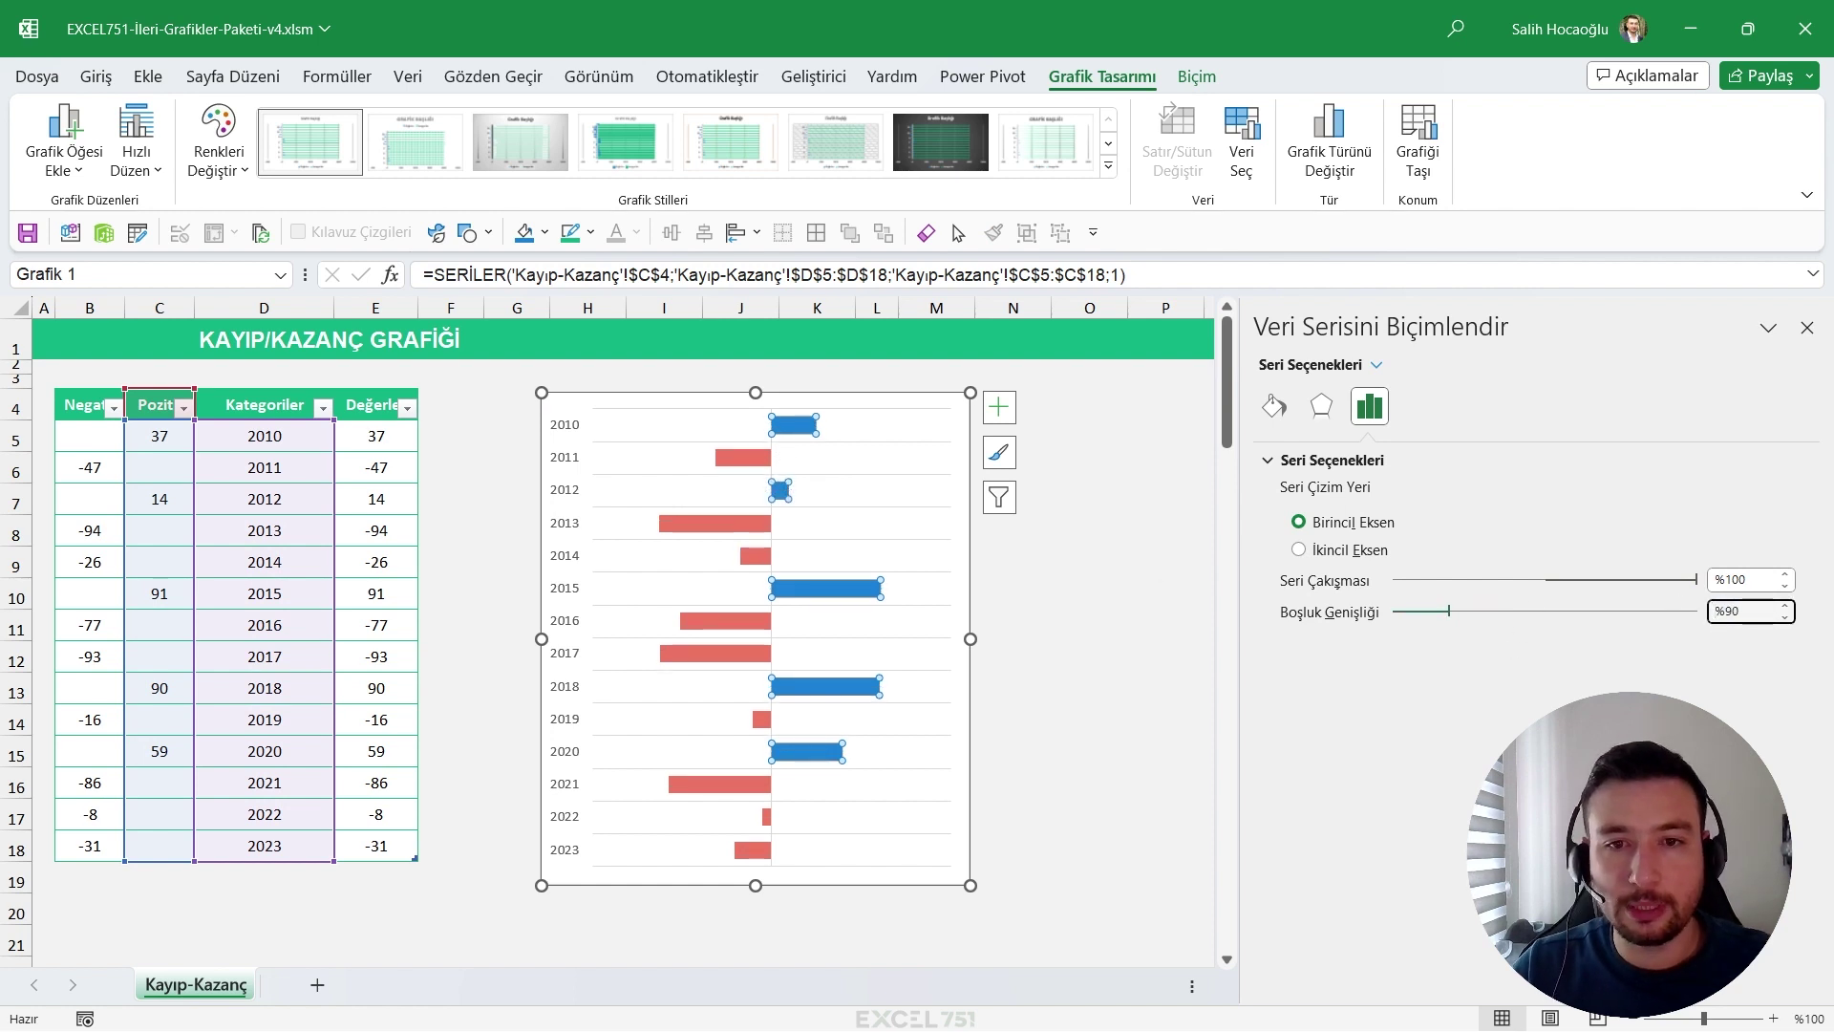
Add data labels to both the blue Pozitif and red Negatif bars.
{"action": "right_click", "coordinate": [841, 588]}
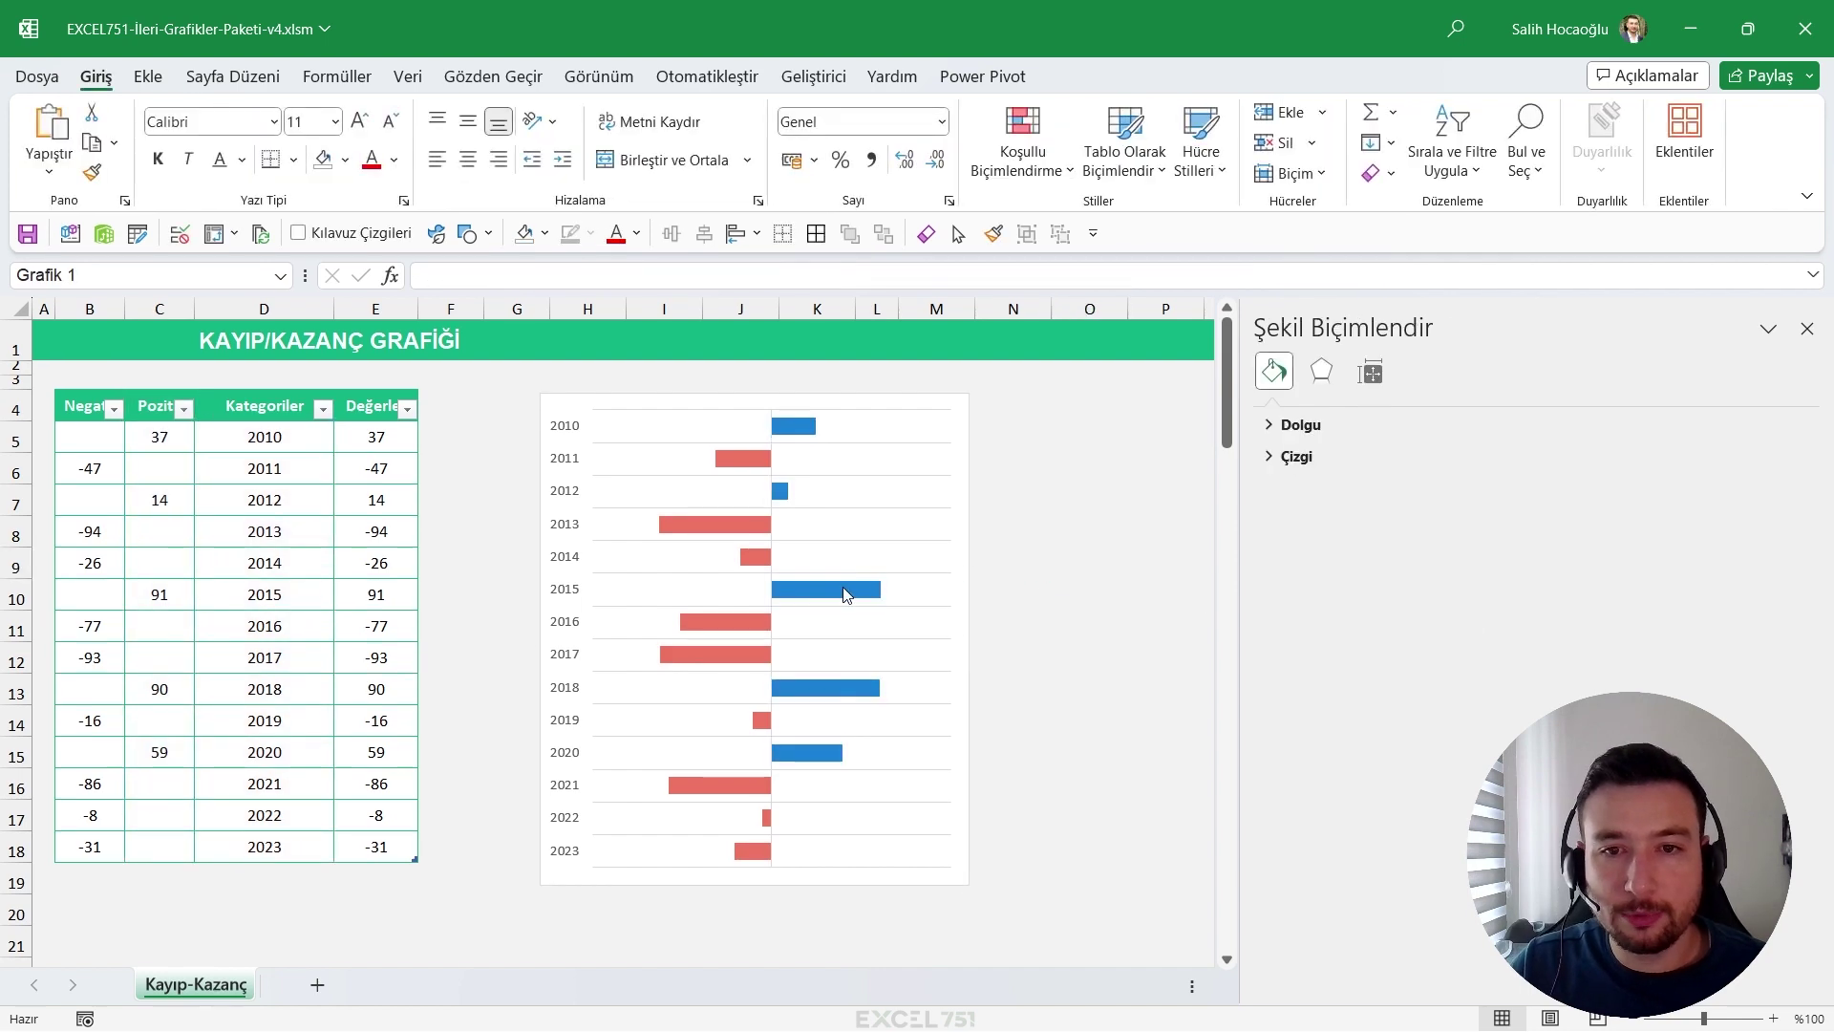
{"action": "left_click", "coordinate": [898, 783]}
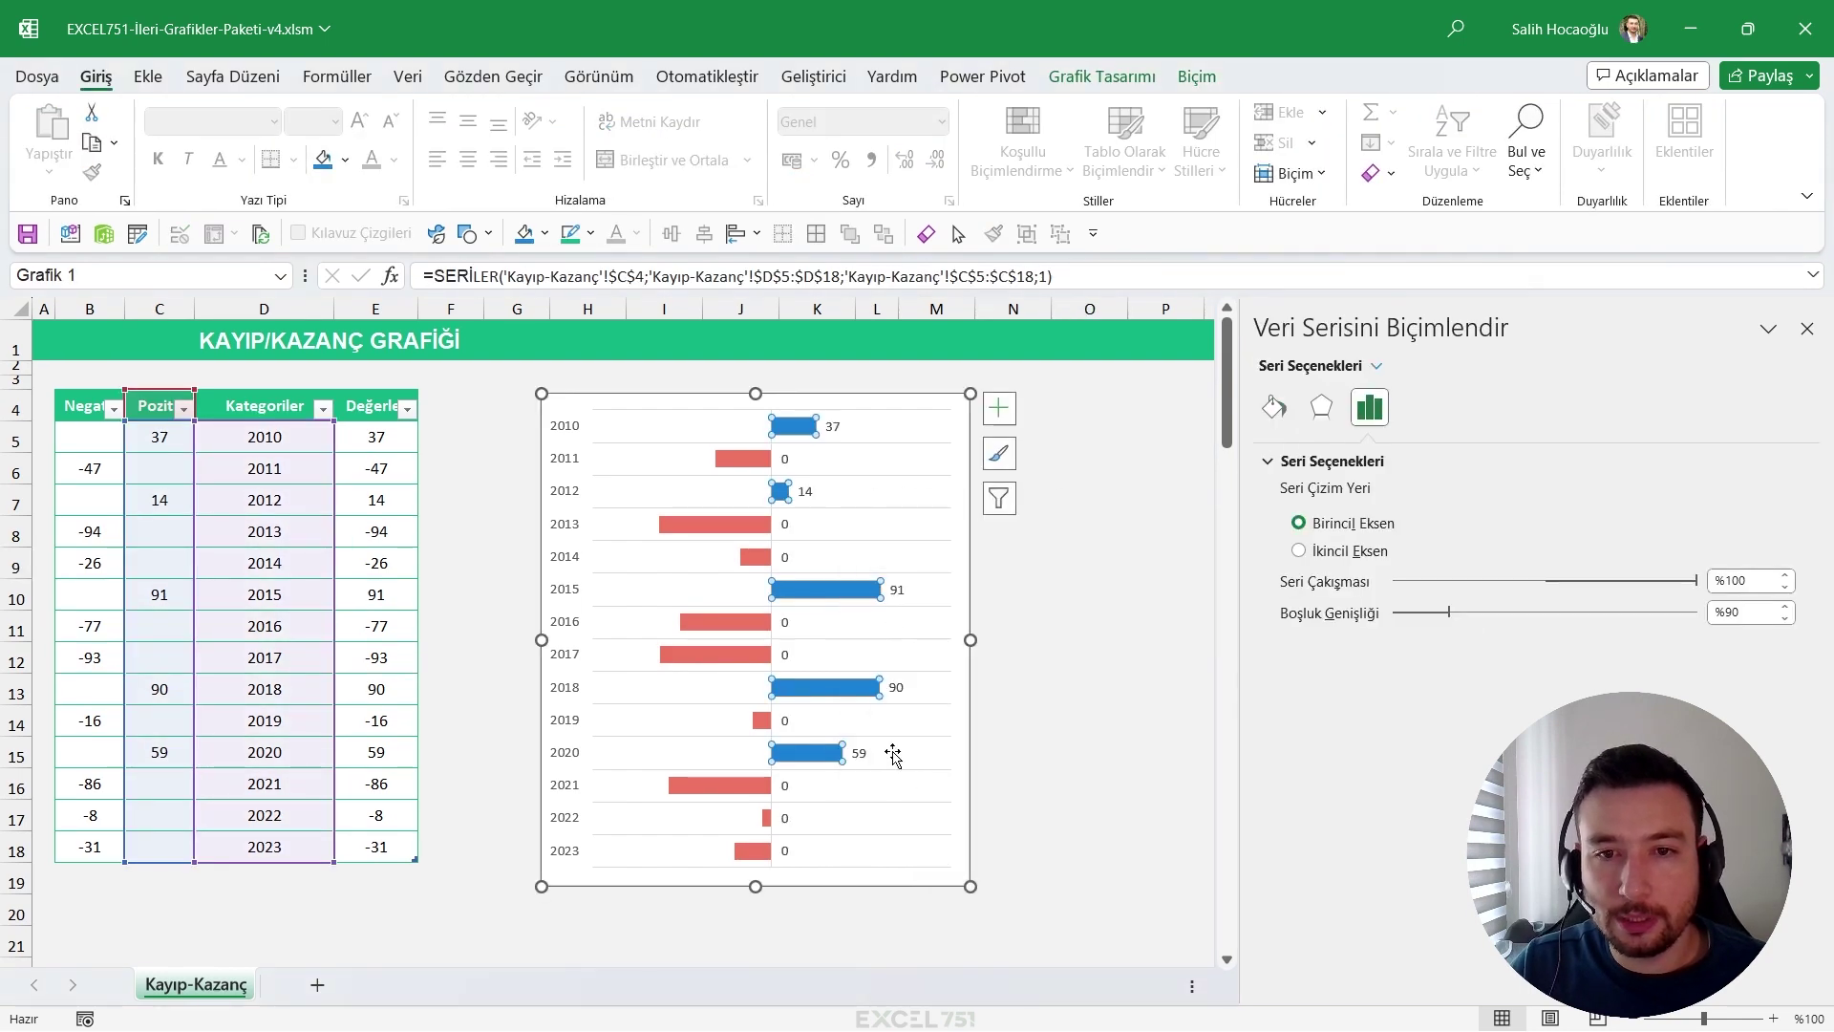
{"action": "right_click", "coordinate": [702, 531]}
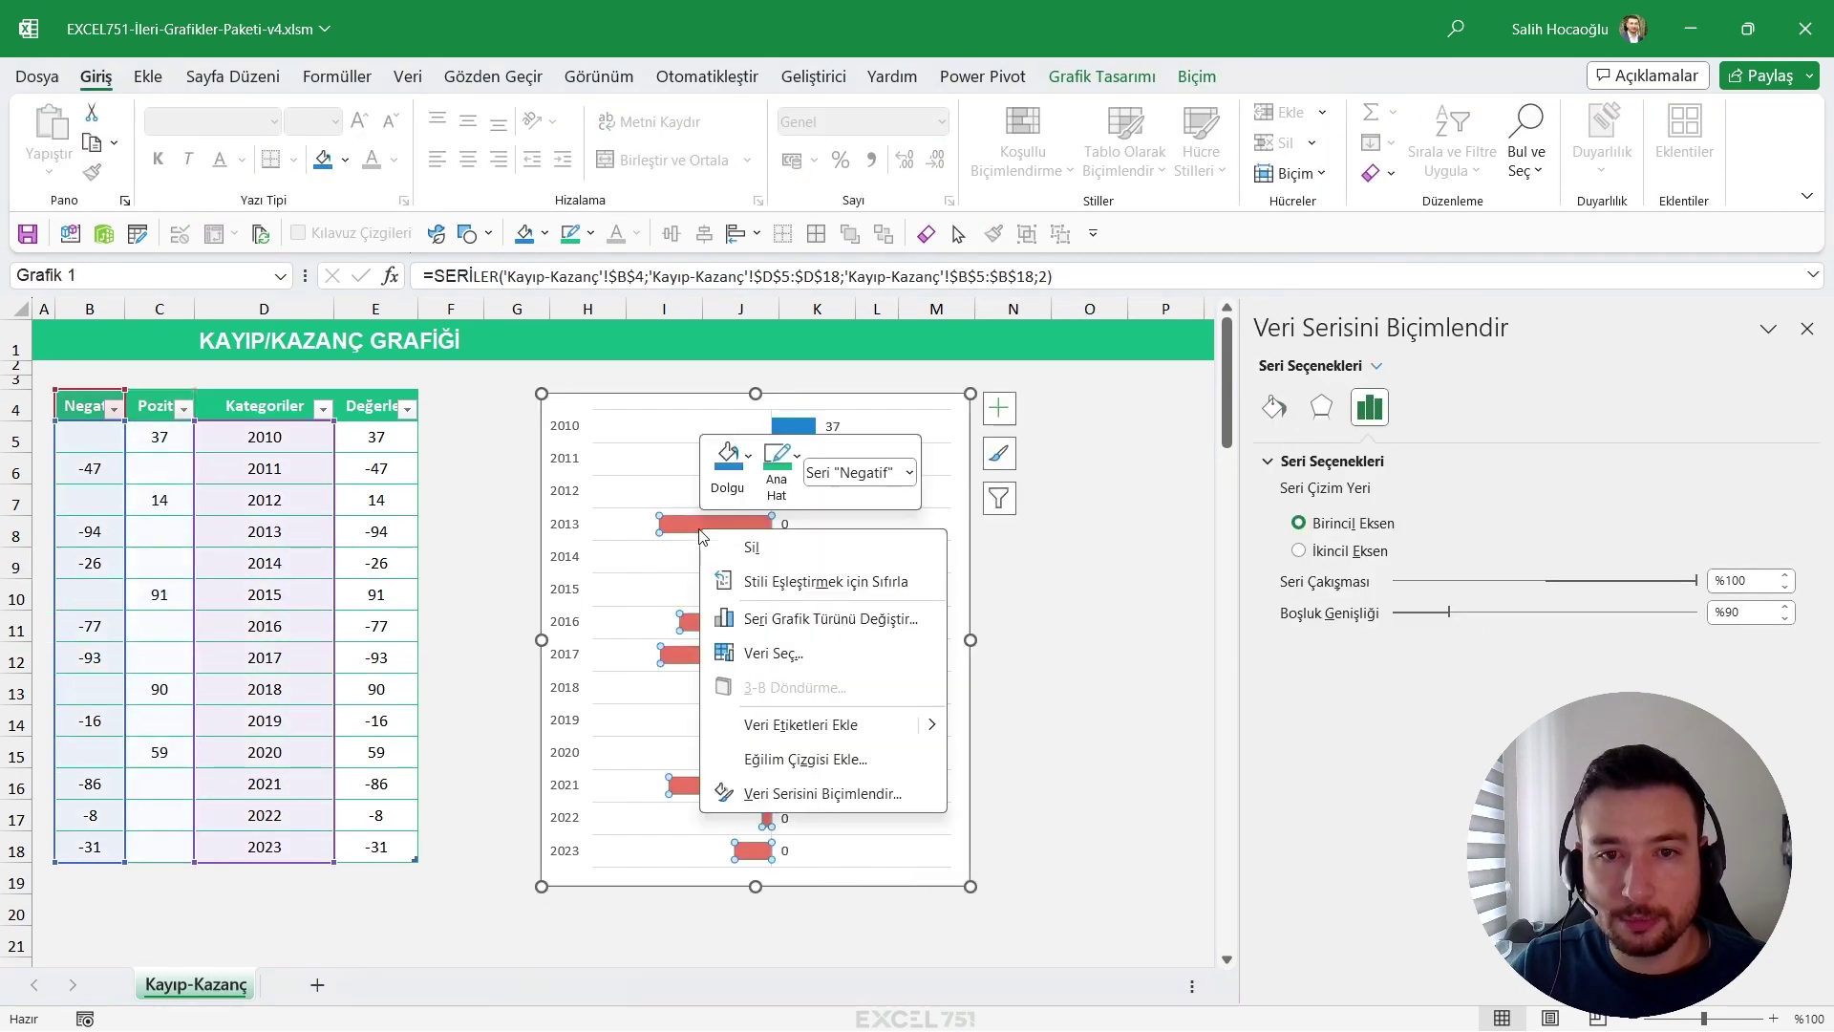
{"action": "left_click", "coordinate": [874, 727]}
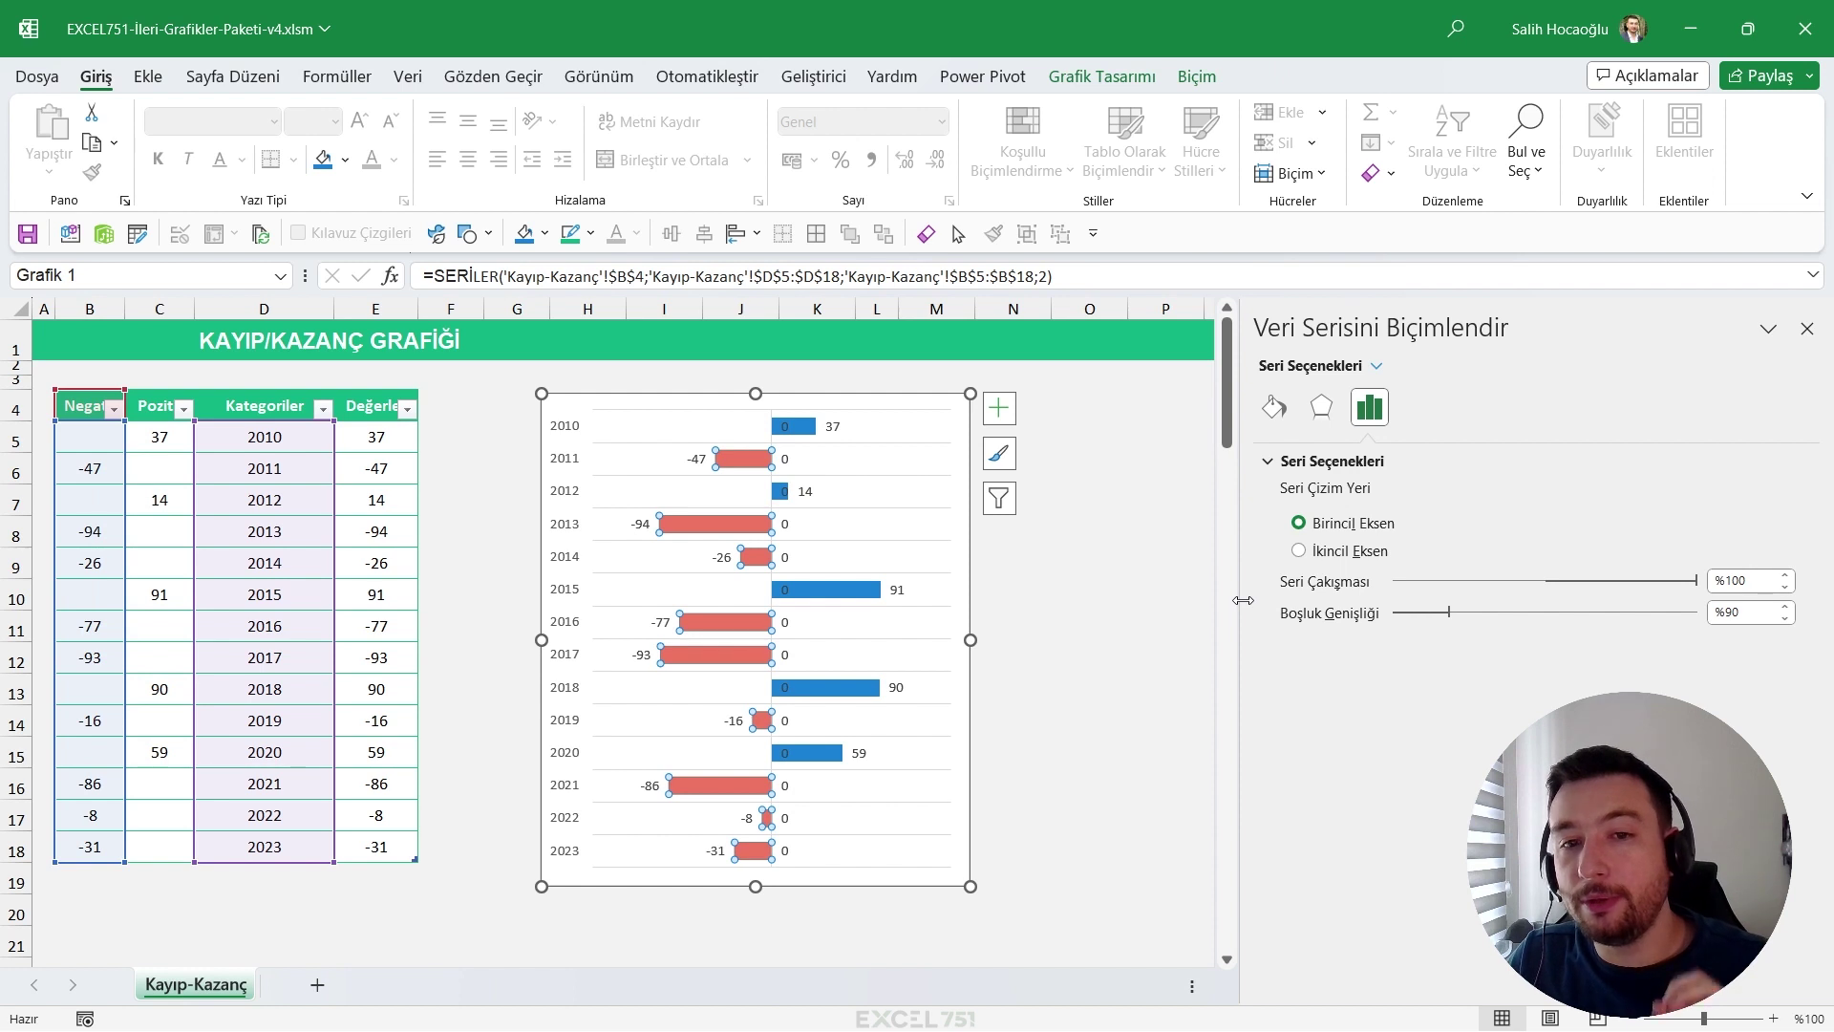
Format the blue bars' labels as Number (Sayı) with 0 decimal places.
{"action": "left_click", "coordinate": [803, 492]}
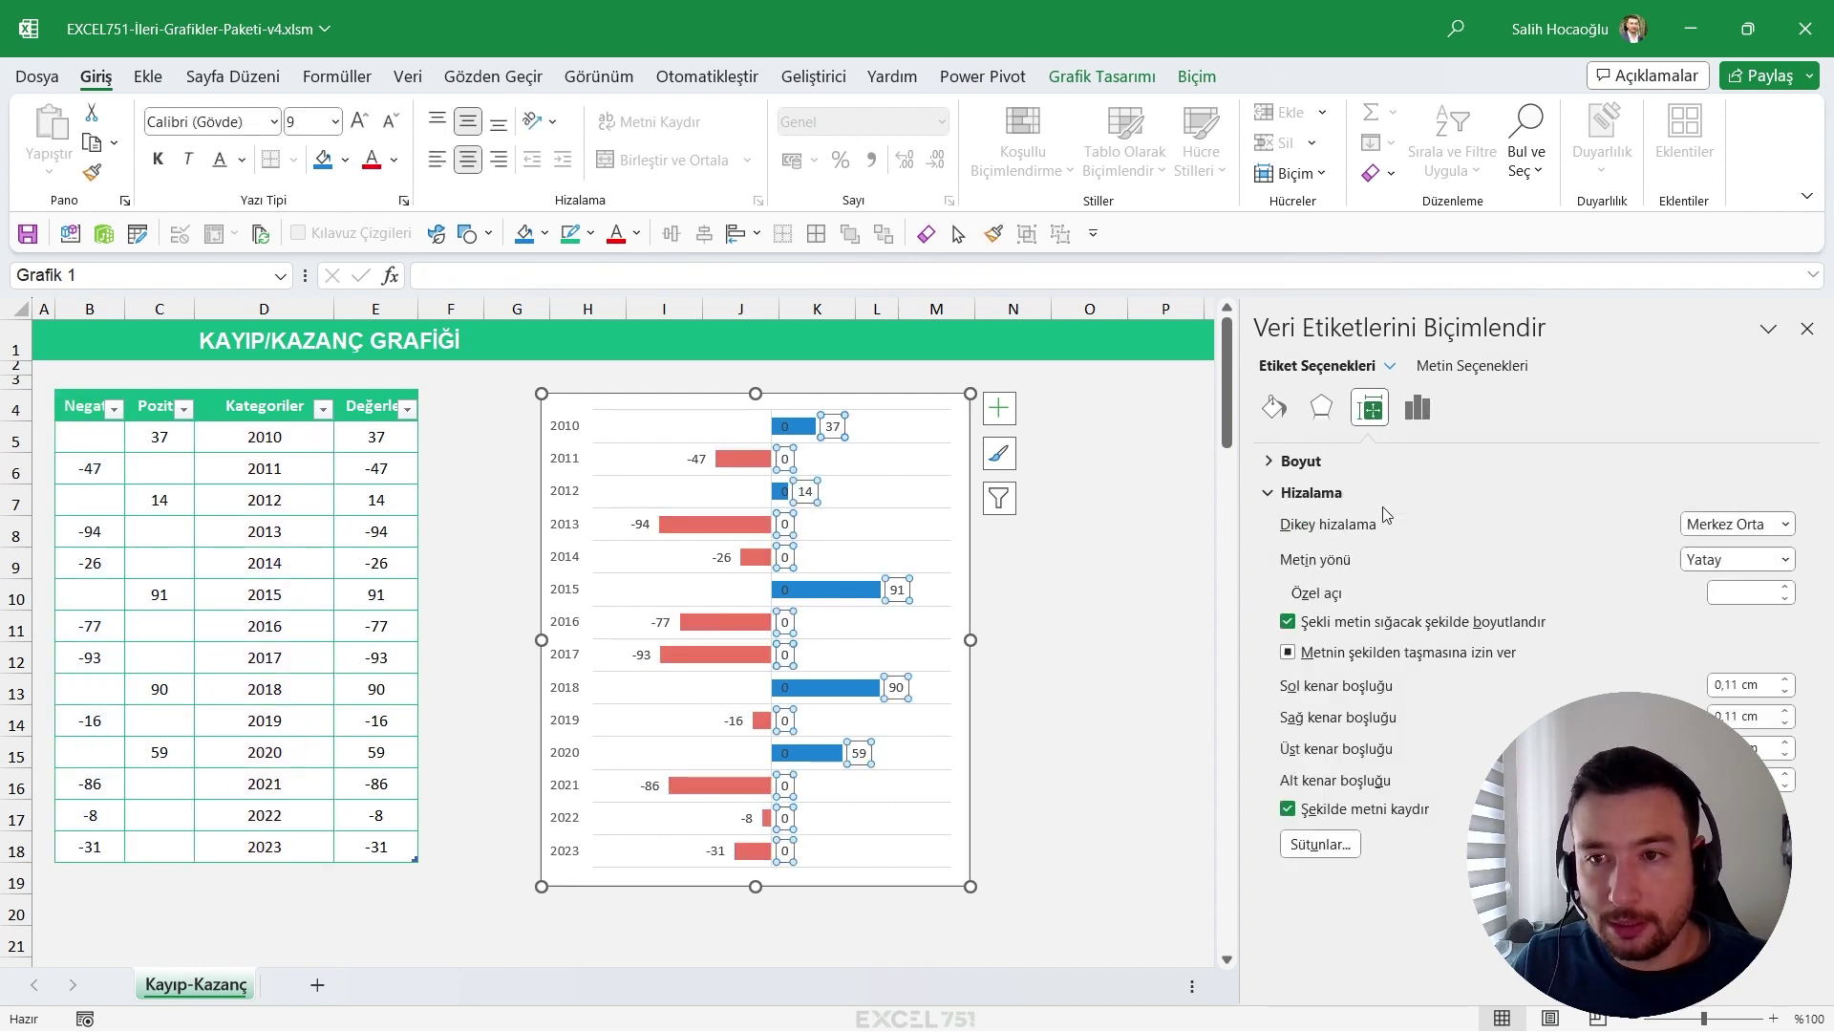
{"action": "left_click", "coordinate": [1417, 409]}
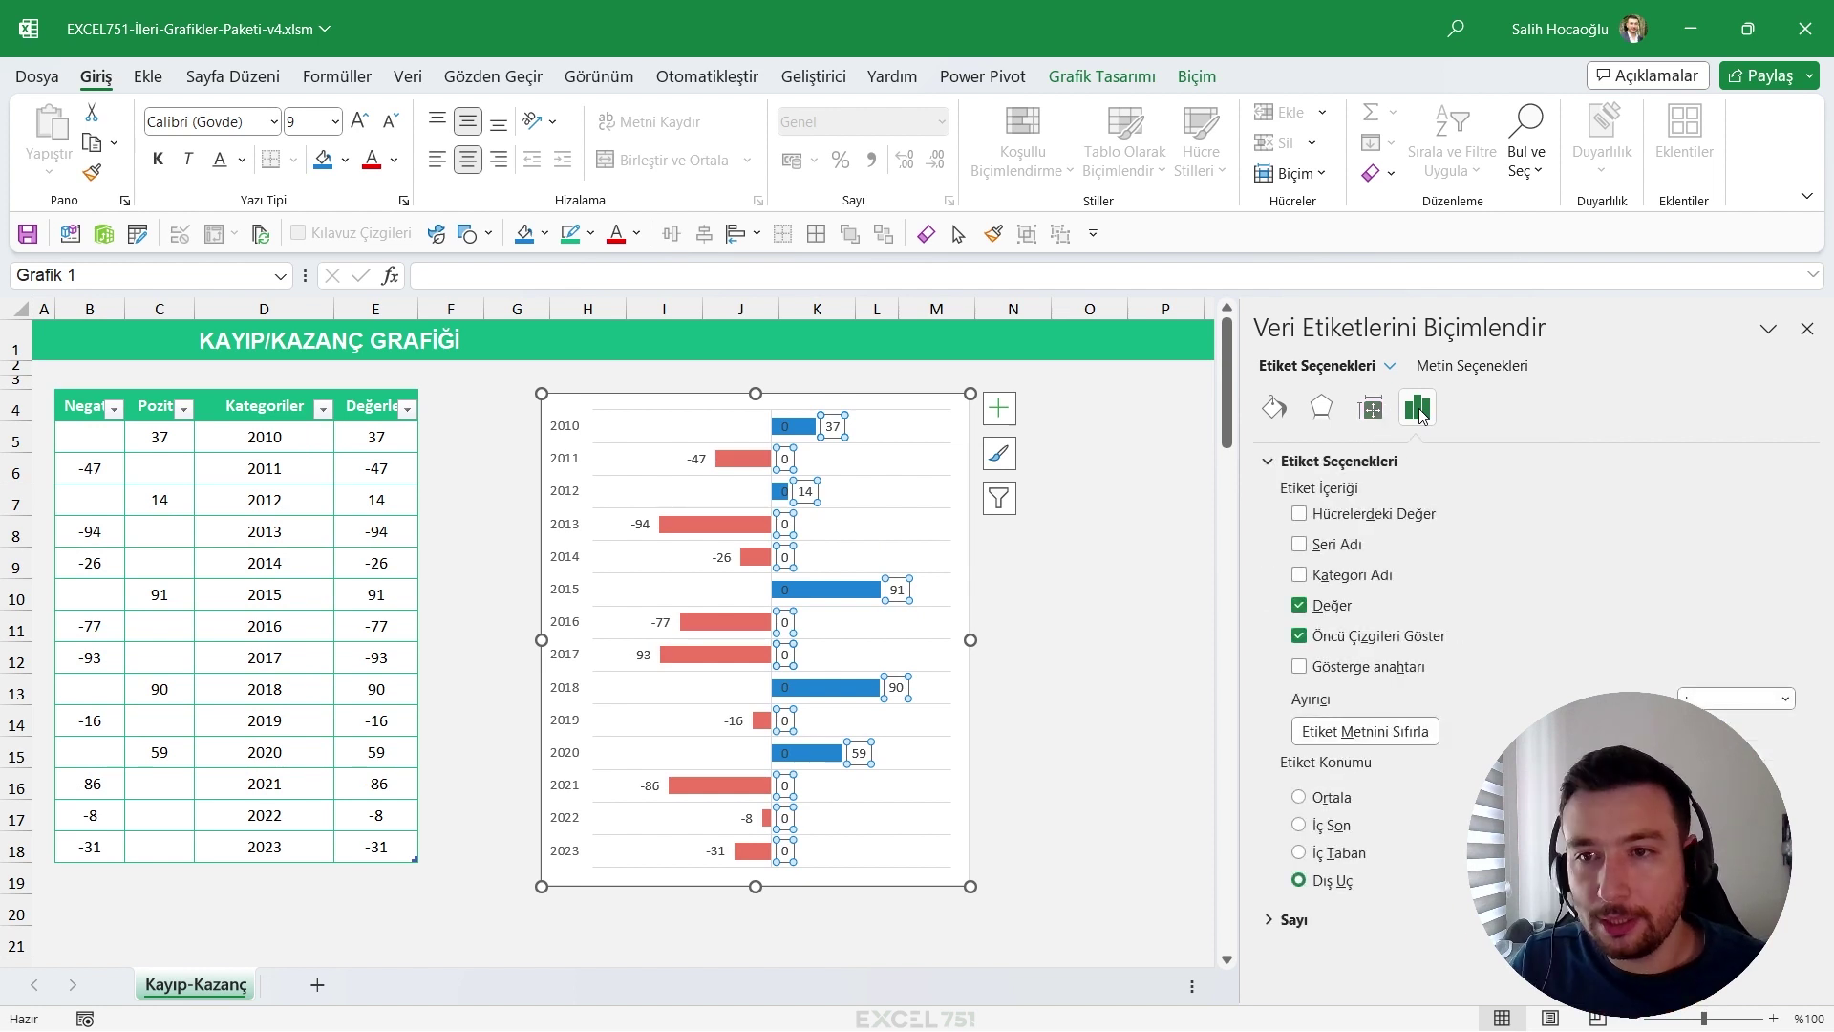
{"action": "left_click", "coordinate": [1285, 919]}
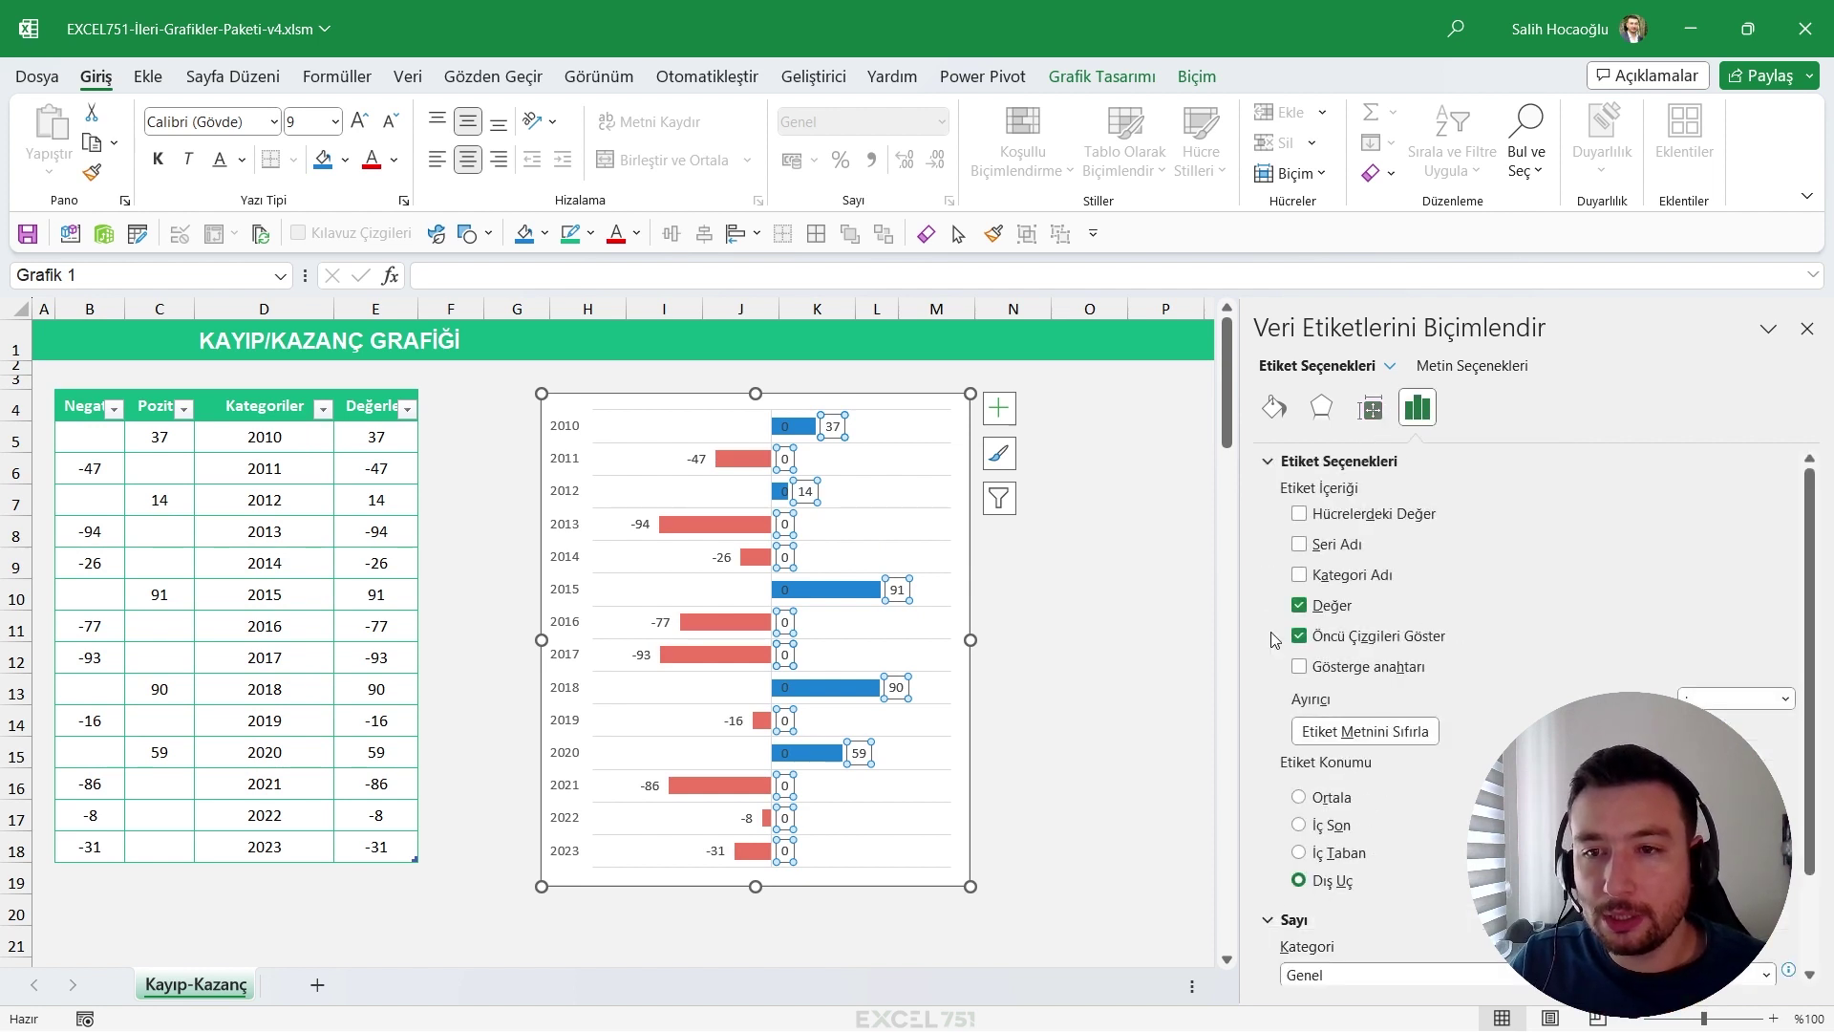
{"action": "left_click", "coordinate": [1268, 465]}
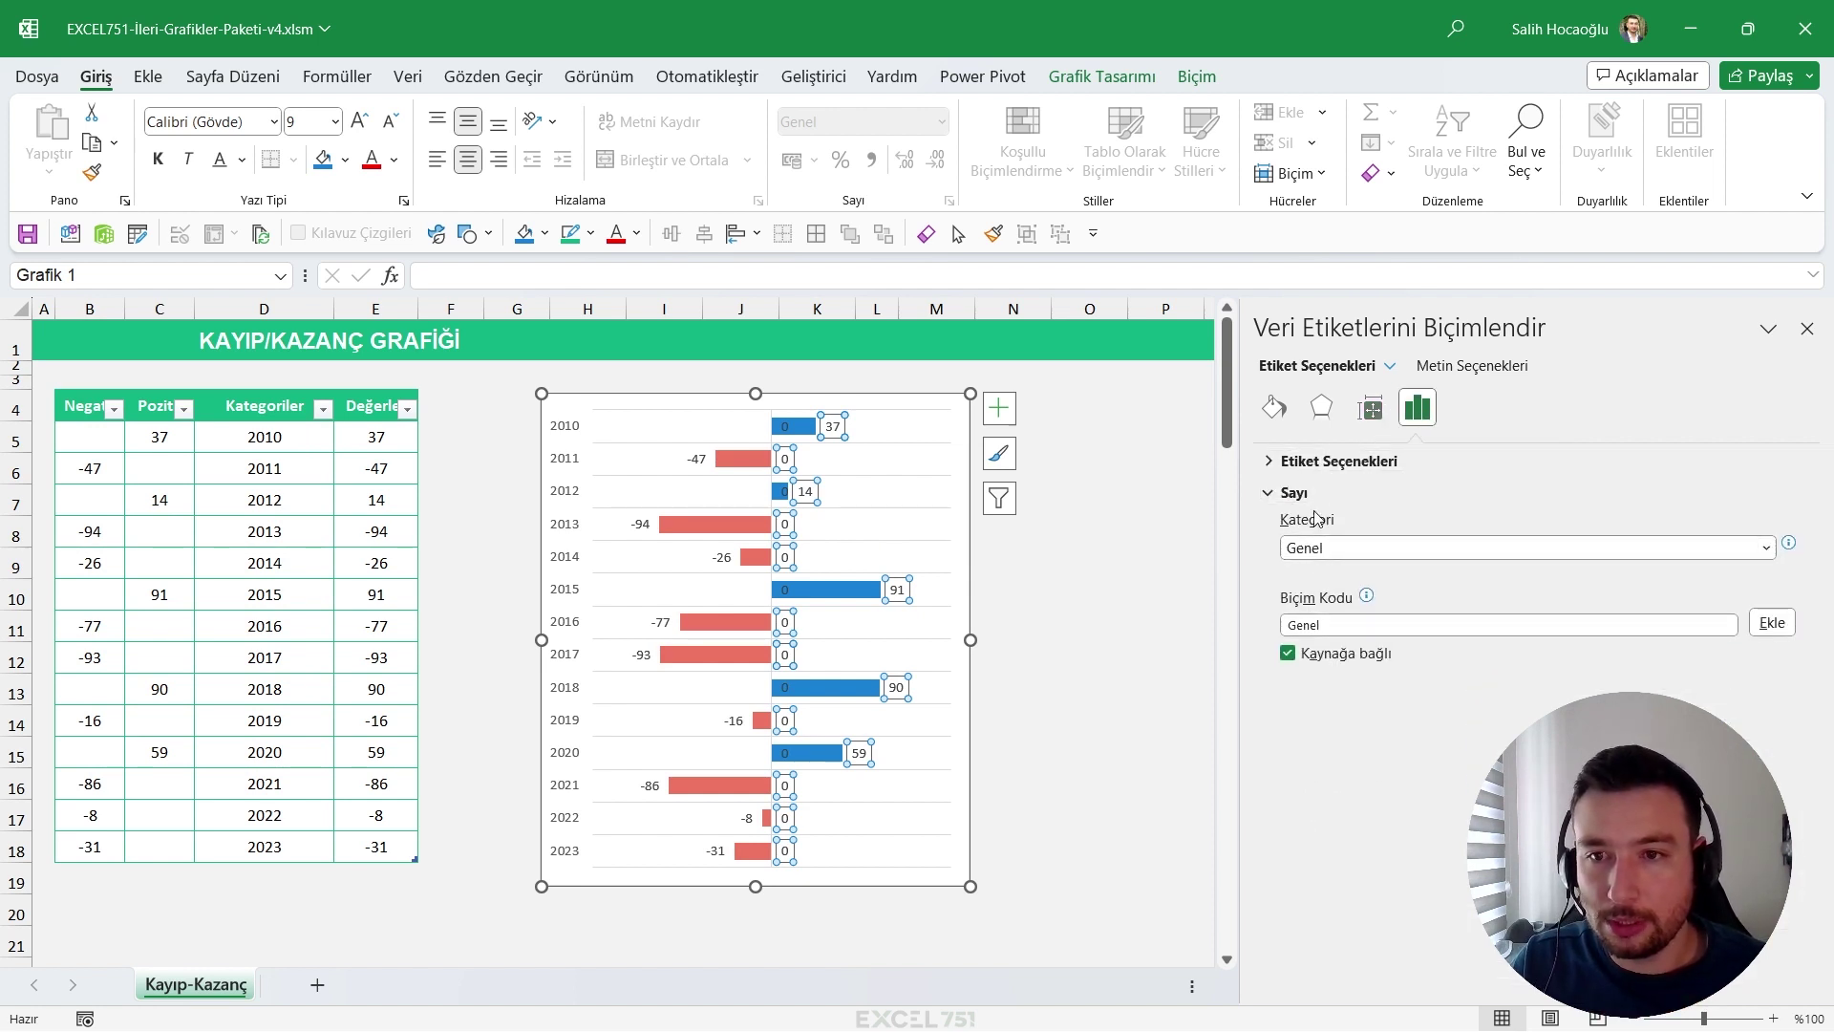
{"action": "mouse_move", "coordinate": [1788, 542]}
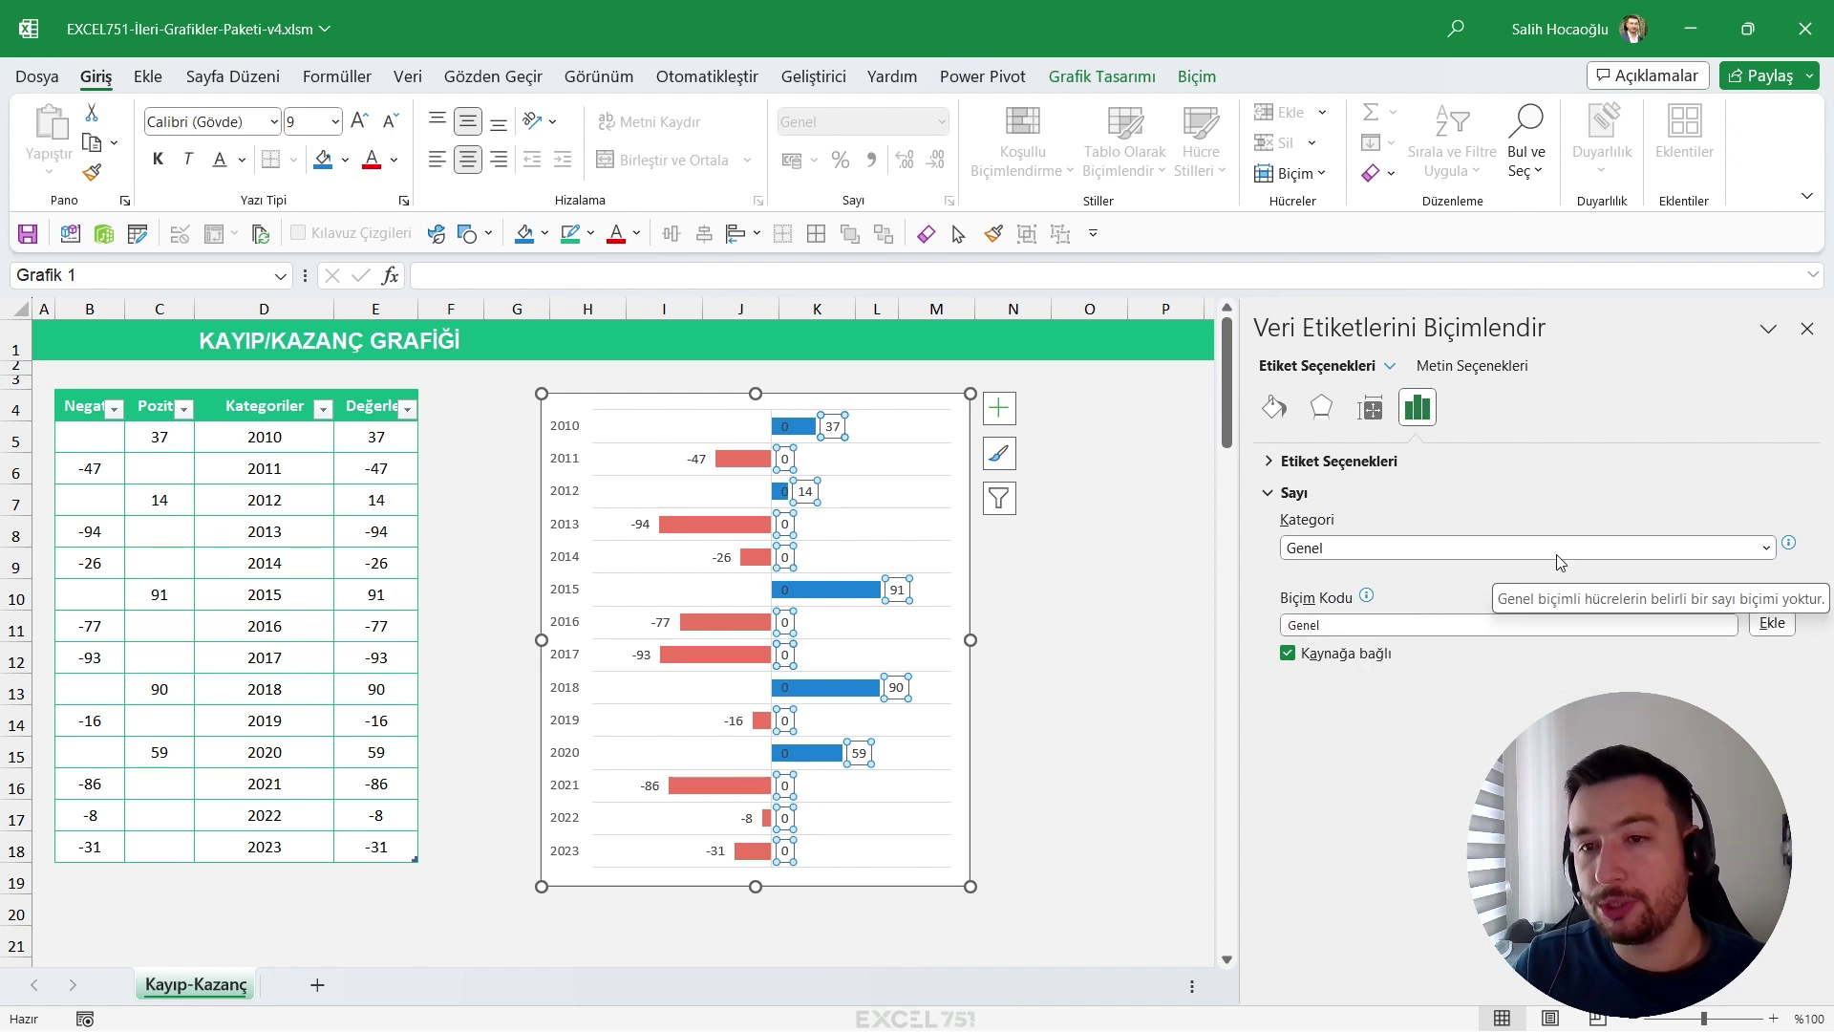
{"action": "left_click", "coordinate": [1766, 548]}
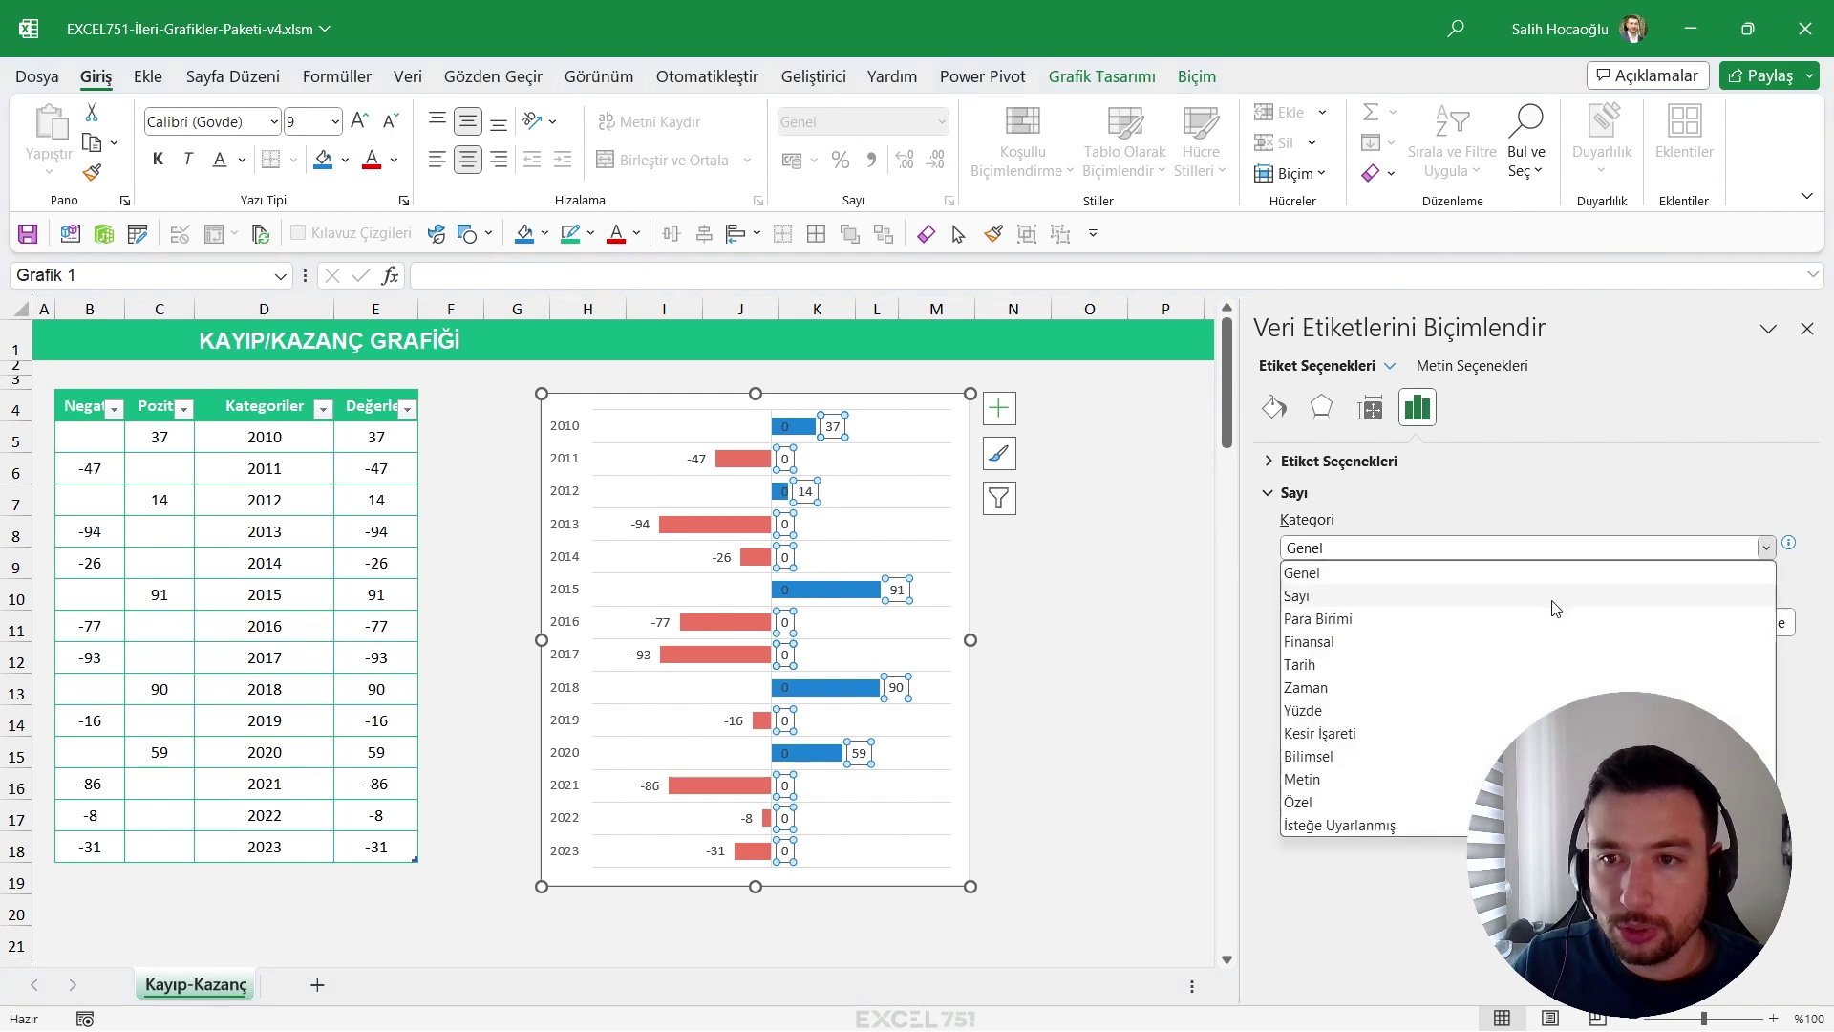
{"action": "left_click", "coordinate": [1304, 598]}
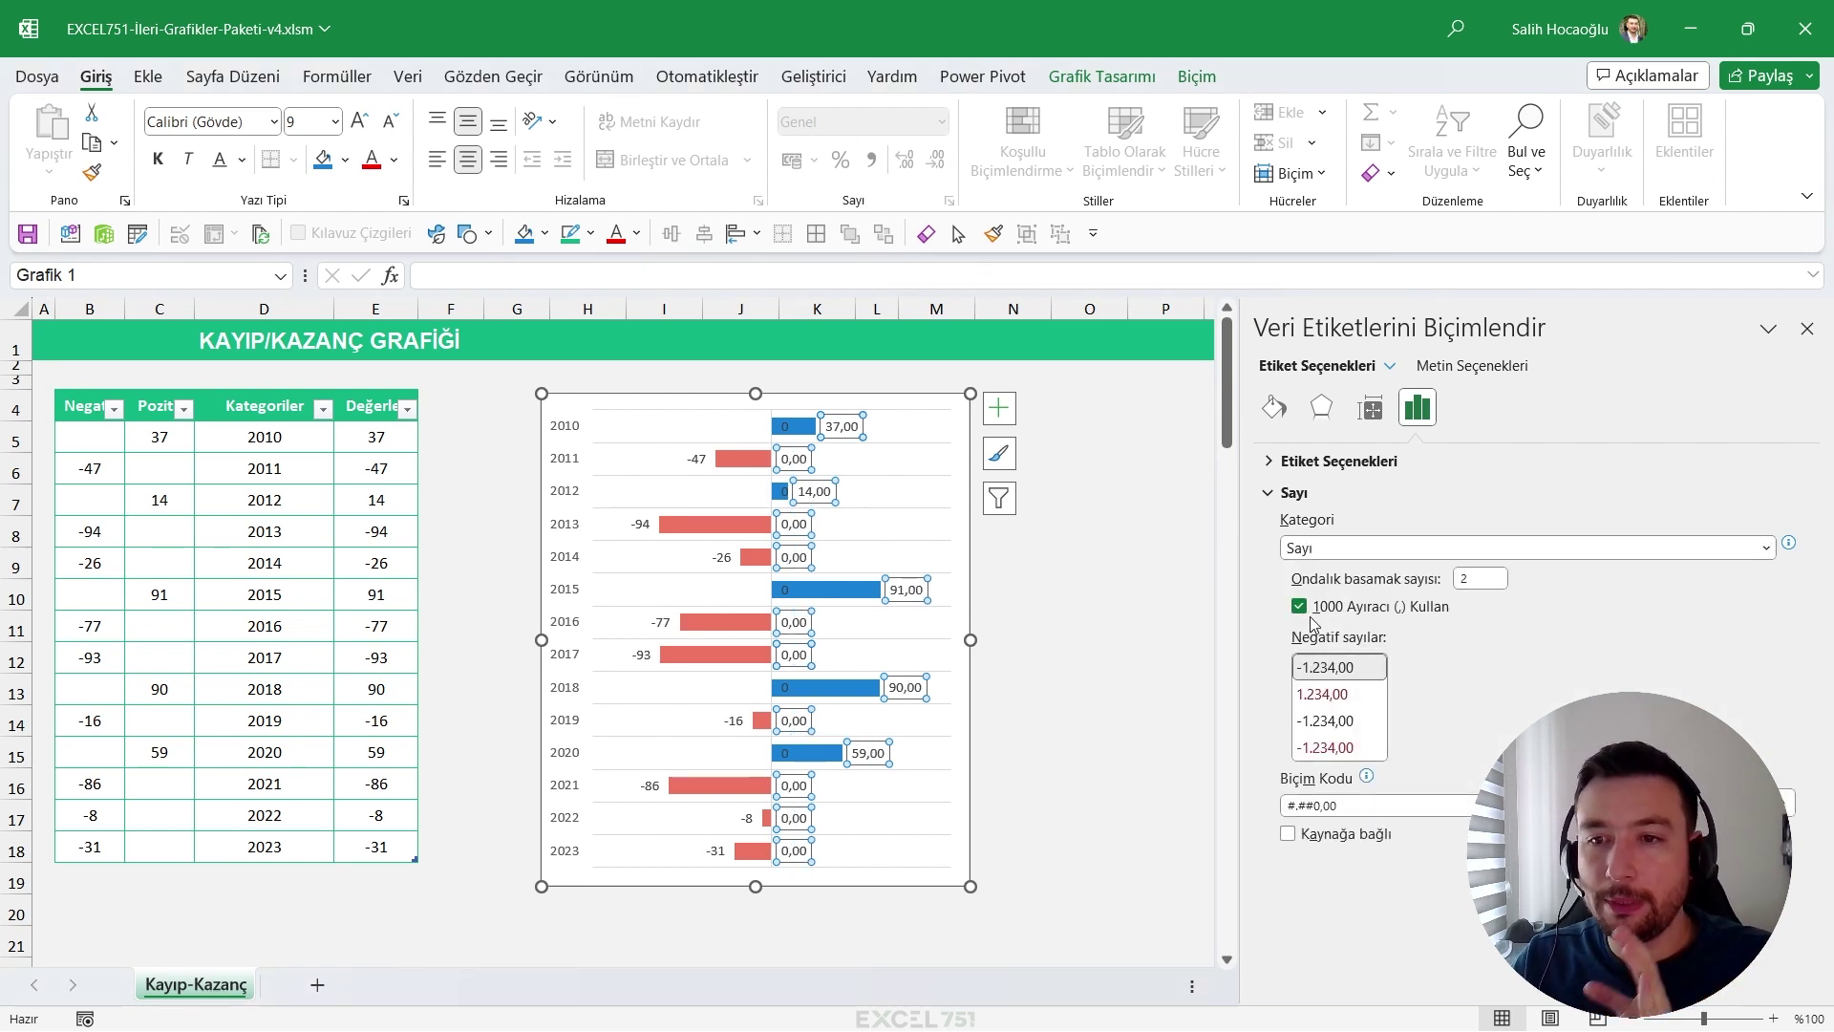
{"action": "double_click", "coordinate": [1480, 578]}
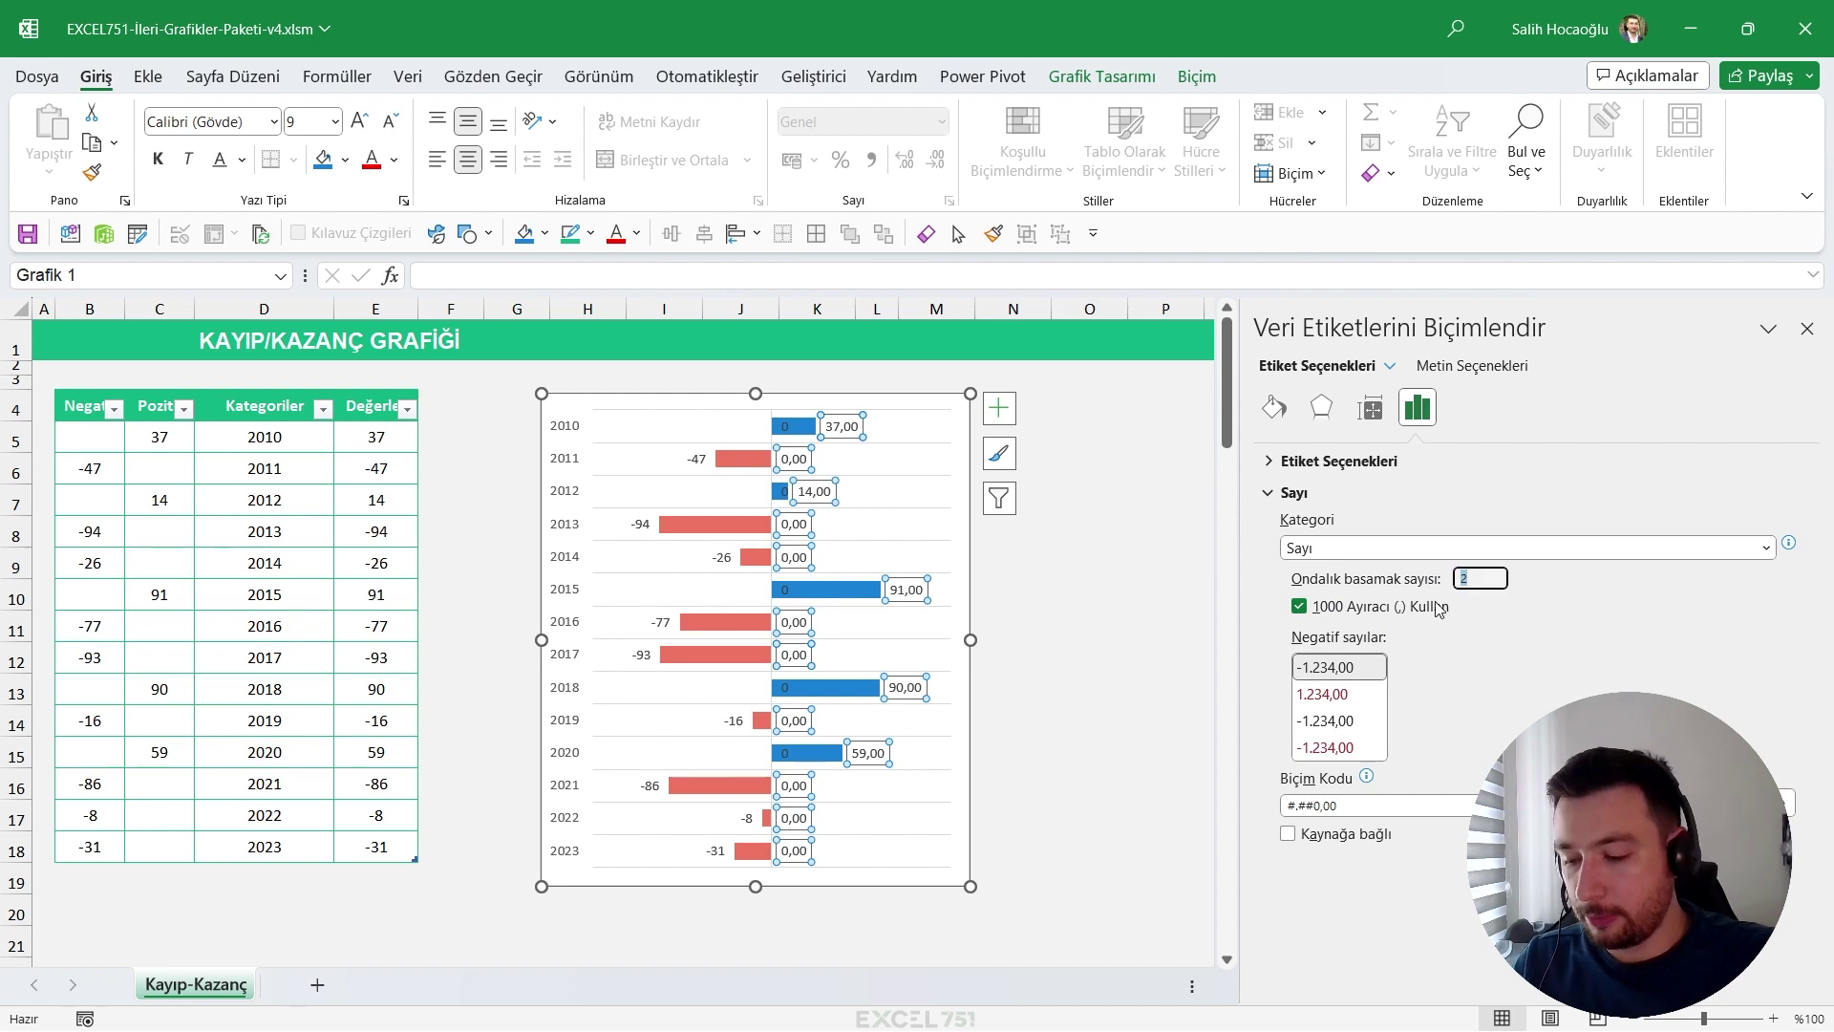
{"action": "type", "text": "0"}
{"action": "left_click", "coordinate": [1429, 802]}
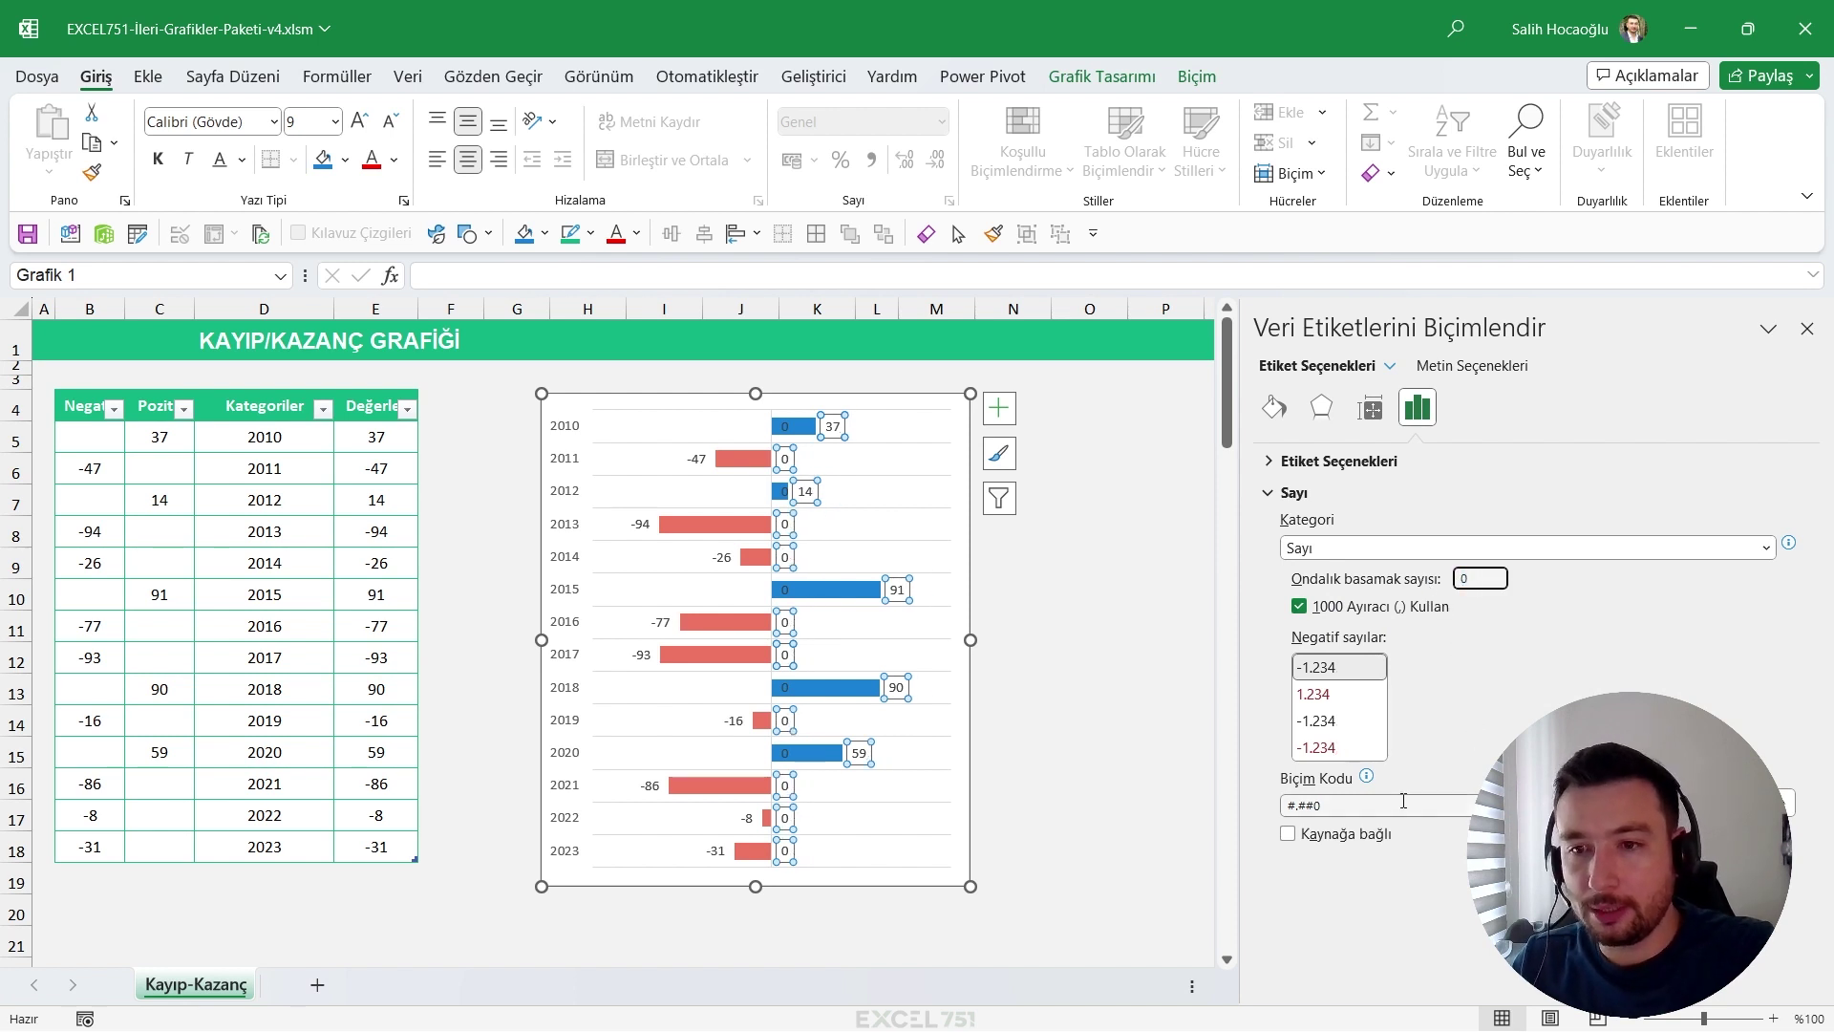
{"action": "left_click_drag", "start_coordinate": [1359, 803], "coordinate": [1285, 803]}
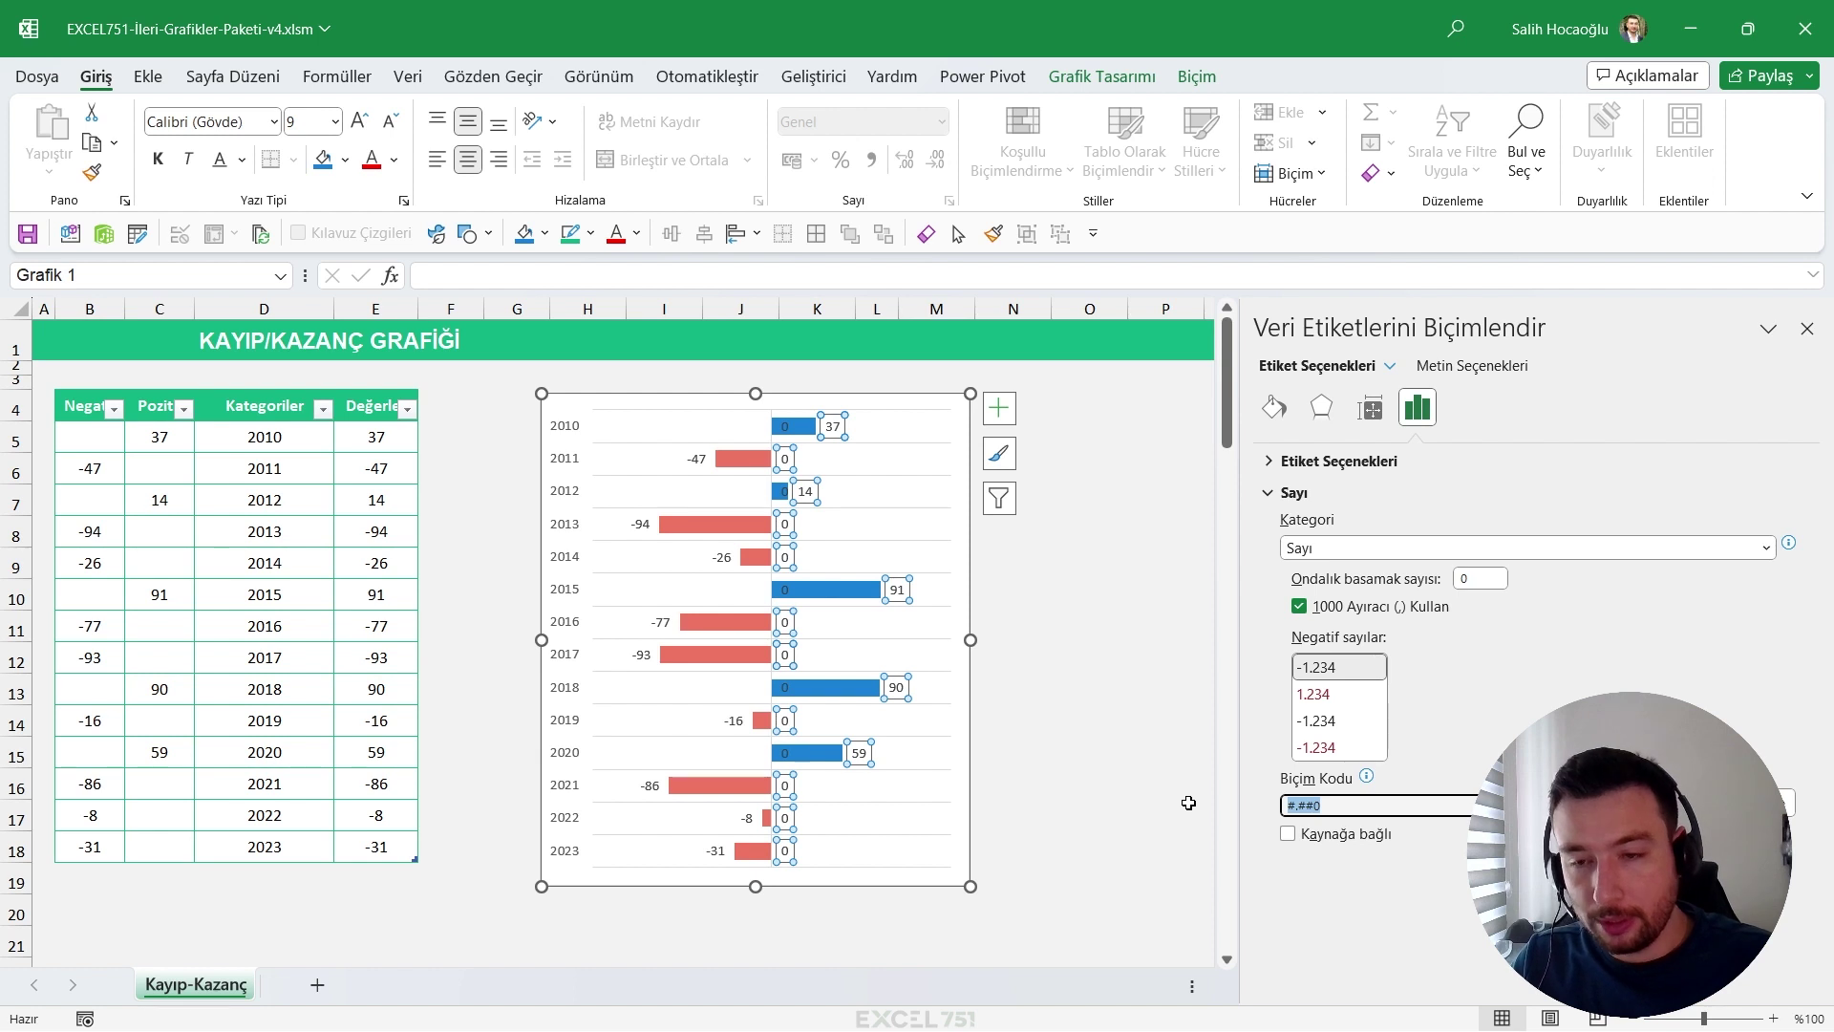
{"action": "mouse_move", "coordinate": [1376, 804]}
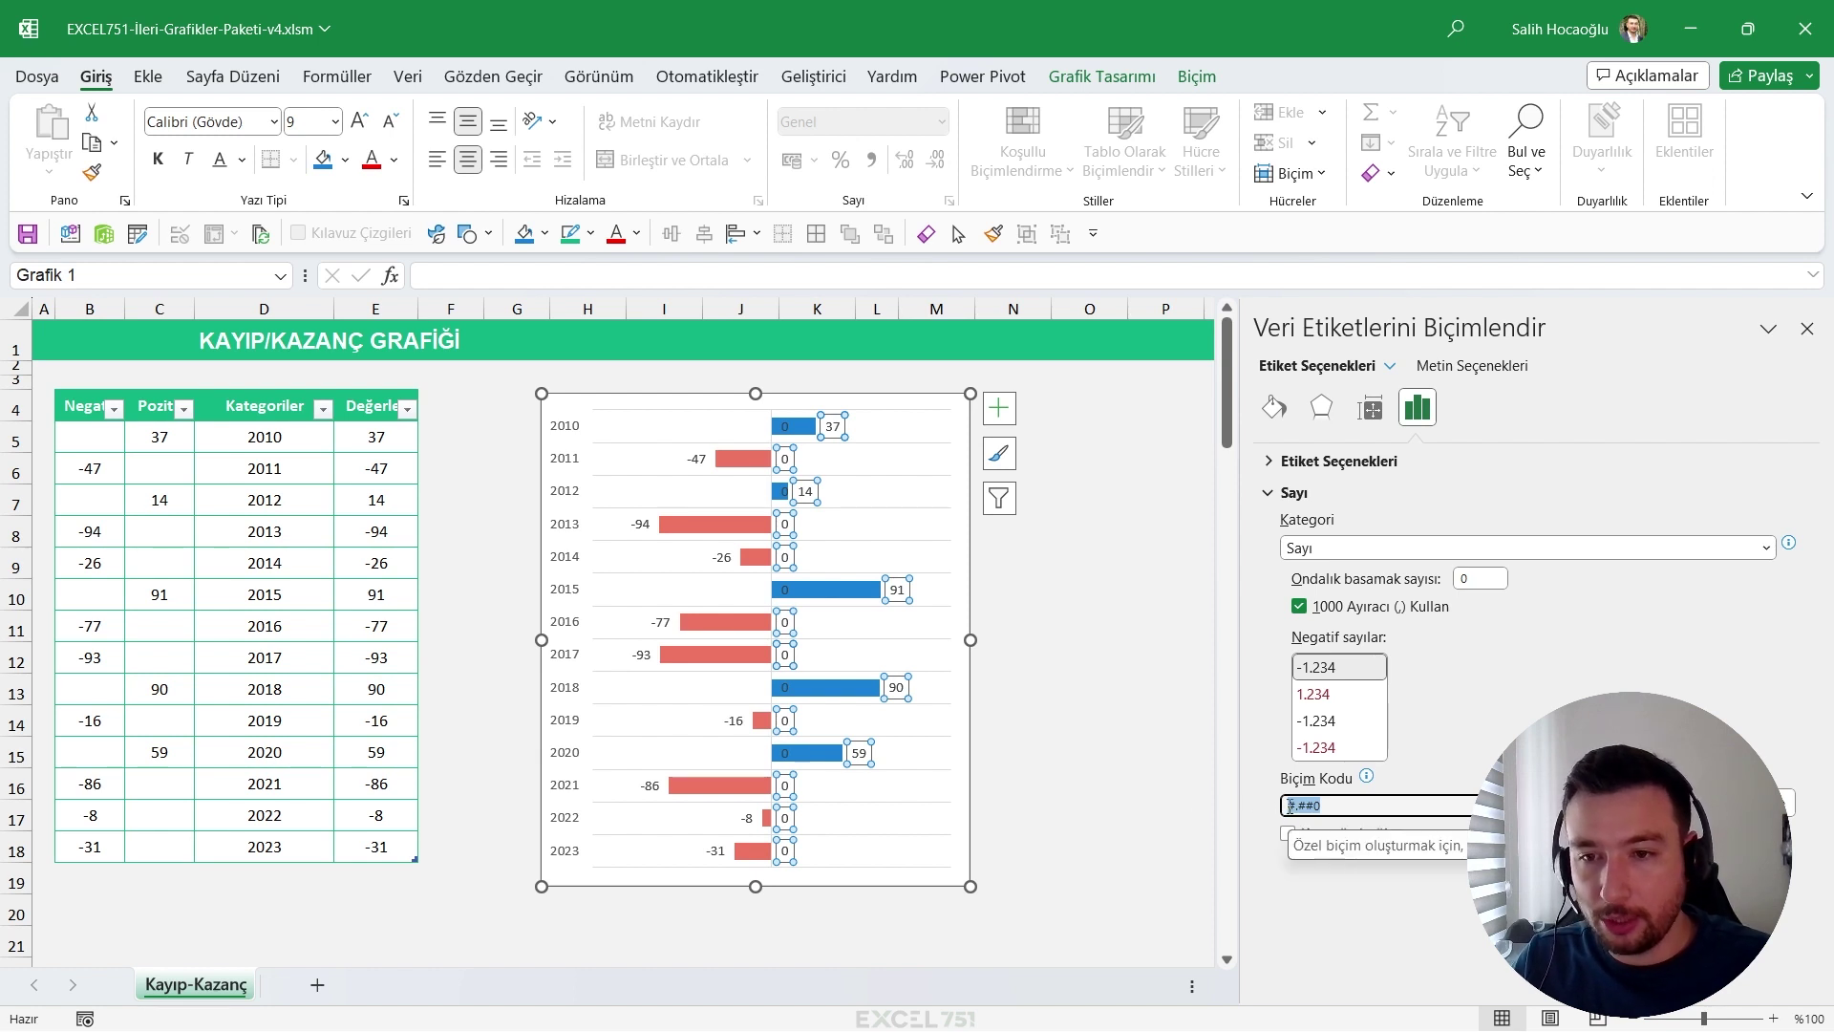
Edit the Pozitif label format code to [Renk10]#.##0, checking colour codes in the browser.
{"action": "left_click", "coordinate": [1290, 805]}
{"action": "type", "text": "[Renk10]"}
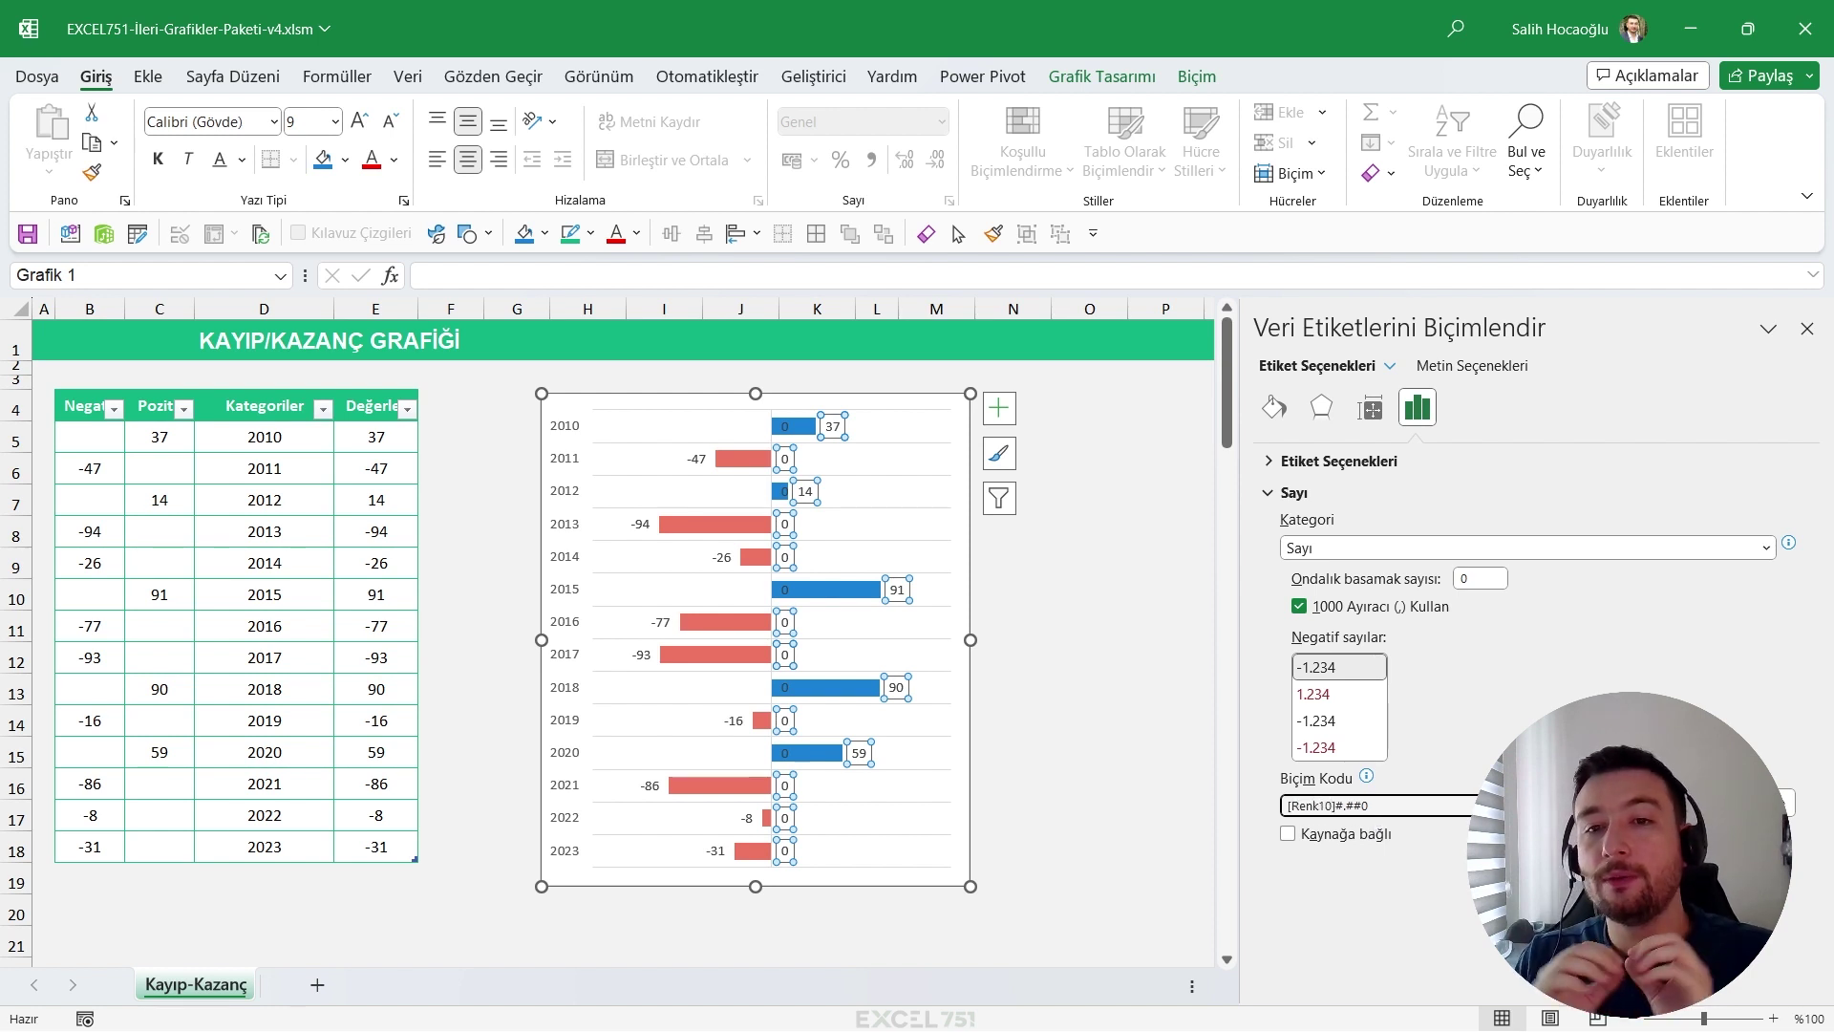
{"action": "left_click", "coordinate": [1333, 806]}
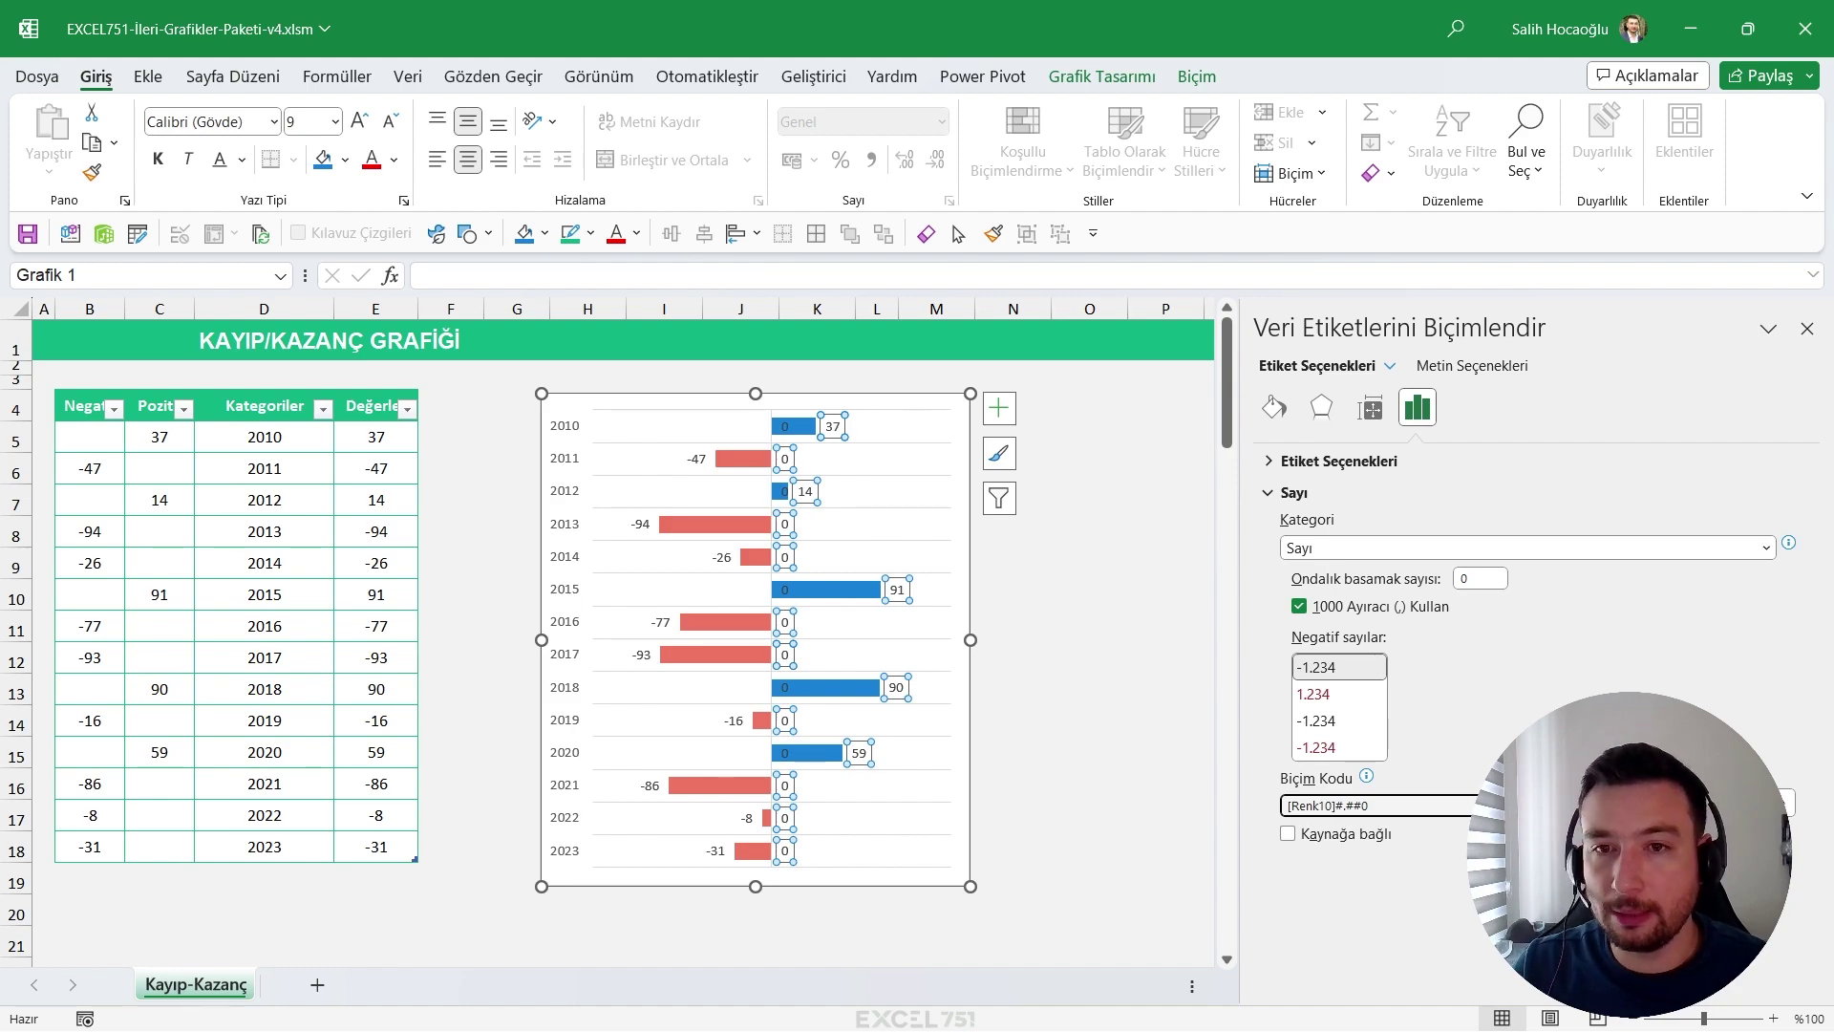
{"action": "key", "text": "alt+Tab"}
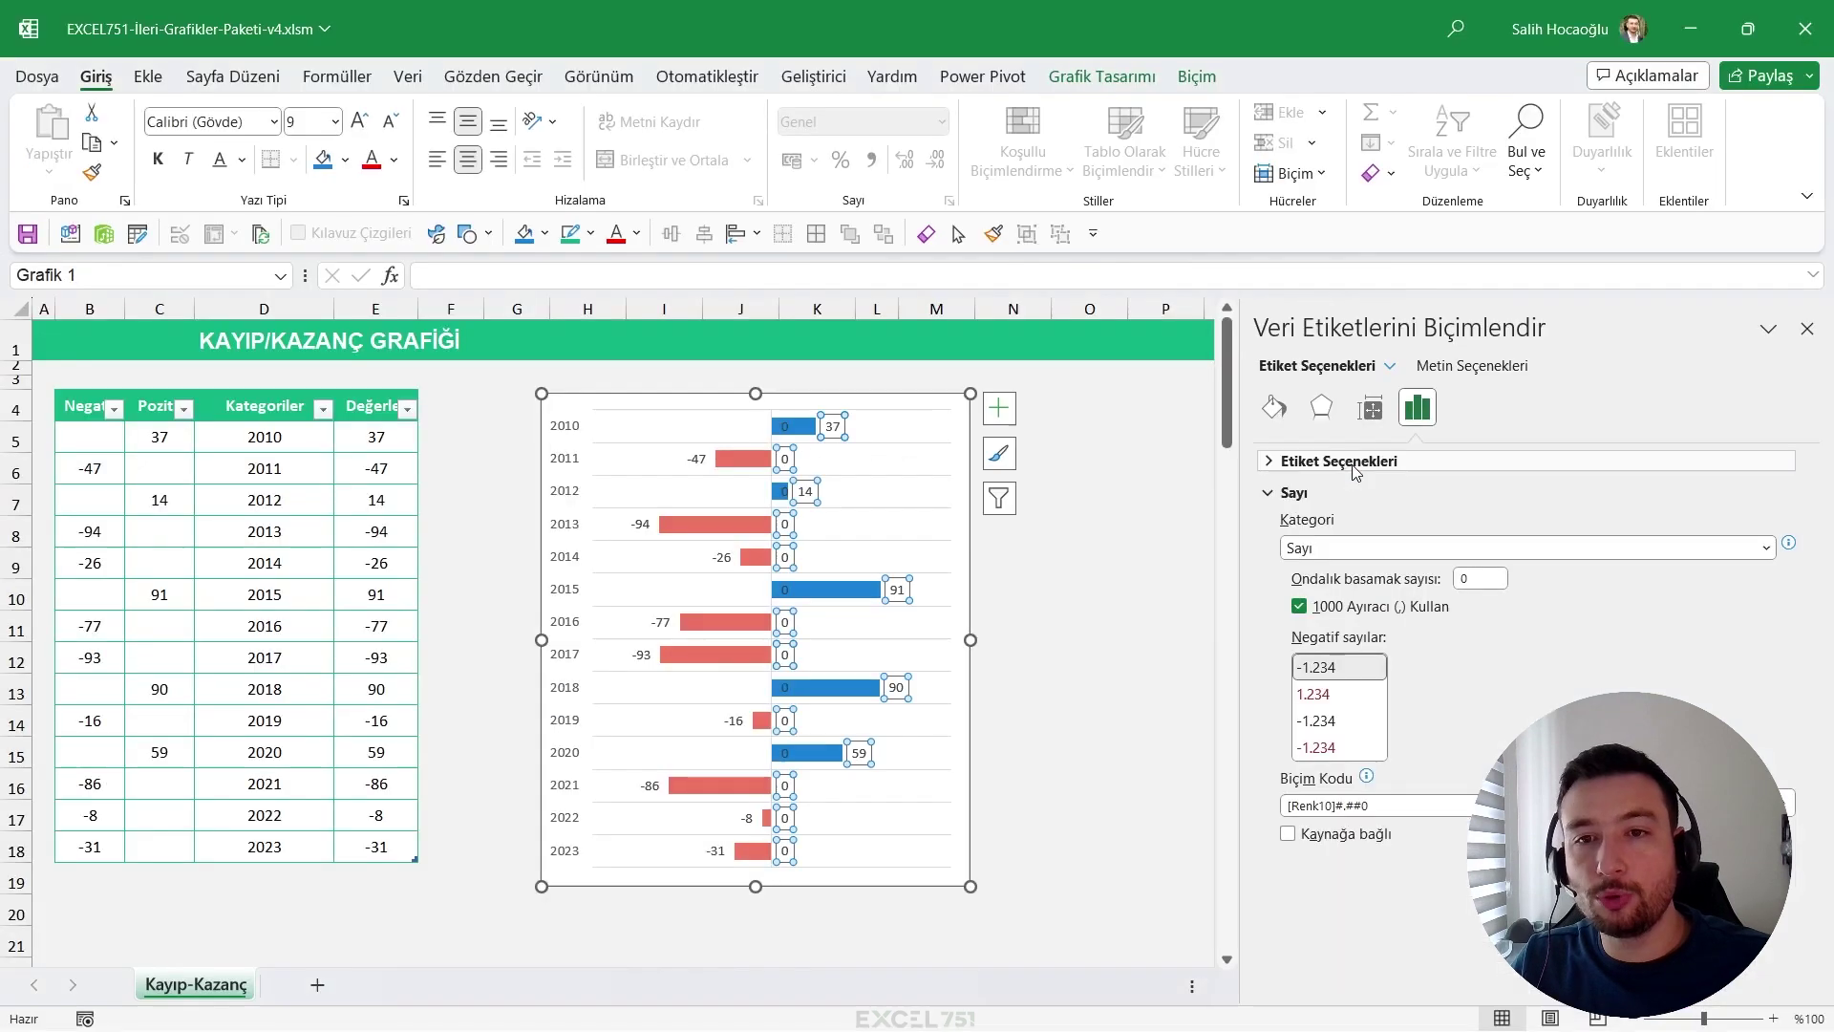
{"action": "left_click", "coordinate": [1378, 805]}
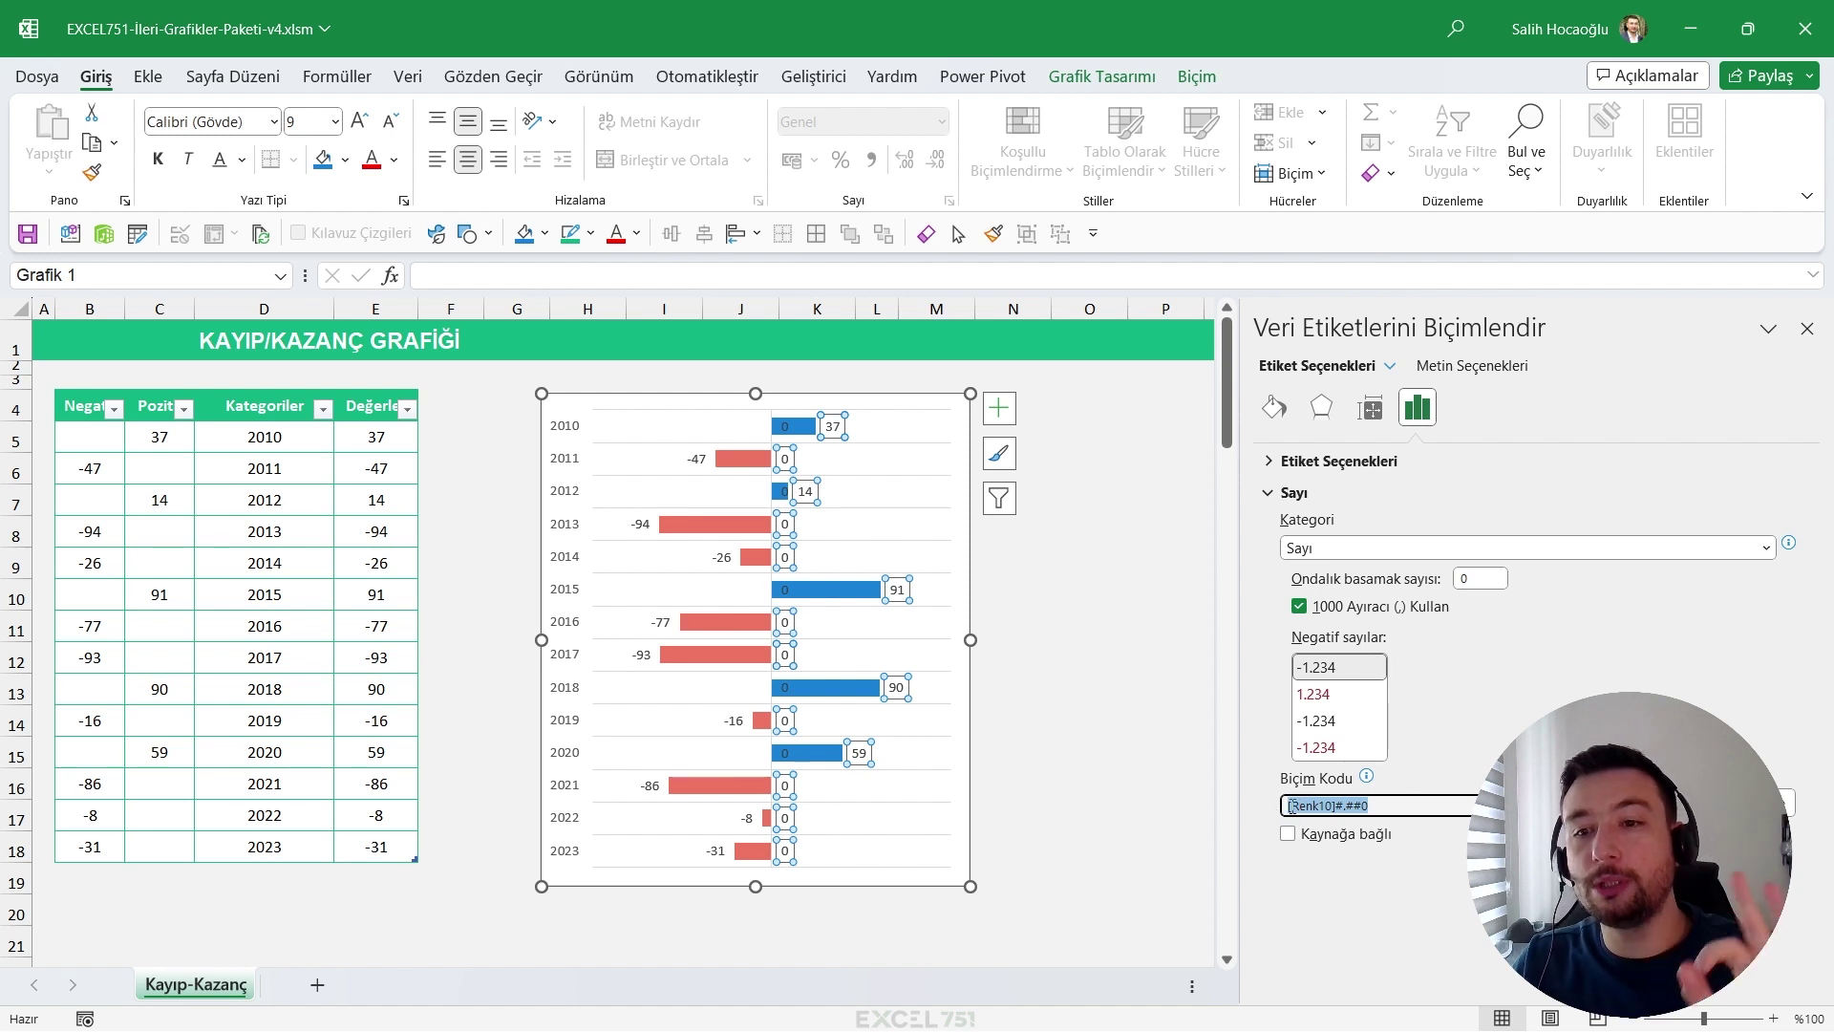
Duplicate the format code after a semicolon and change the second colour to Kırmızı.
{"action": "left_click_drag", "start_coordinate": [1240, 593], "coordinate": [1018, 593]}
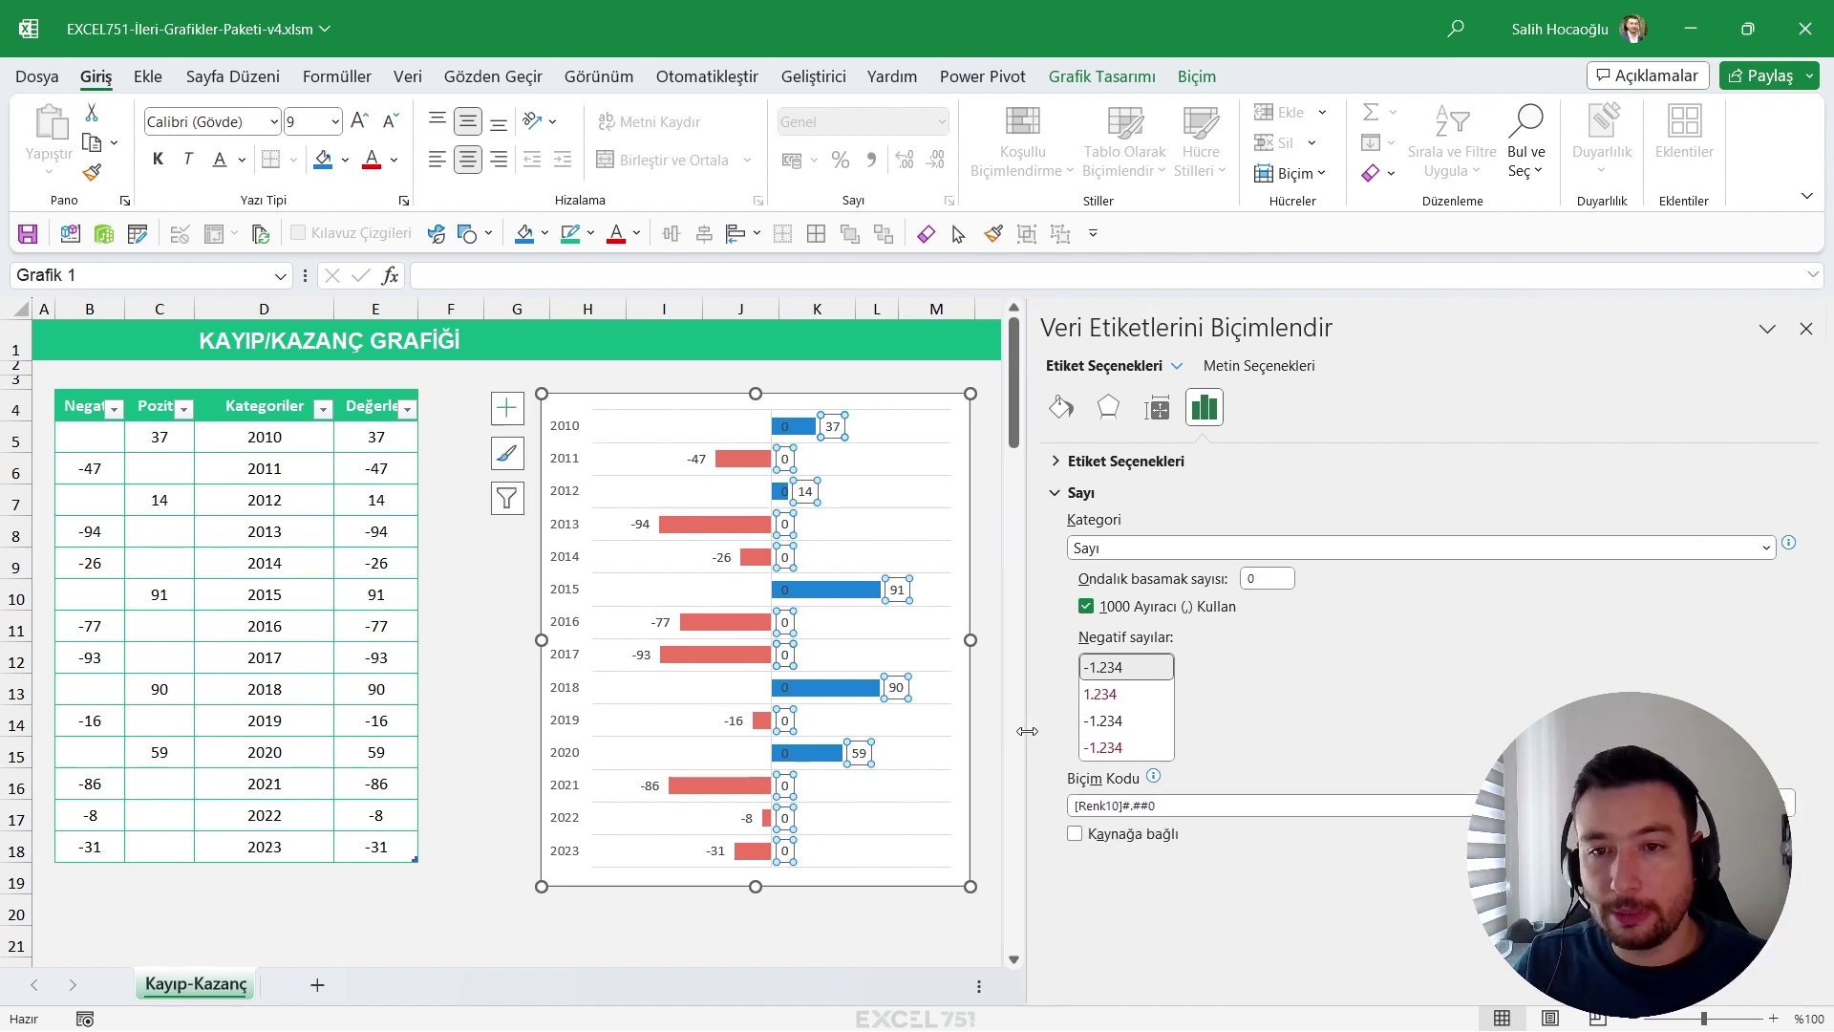
{"action": "left_click", "coordinate": [1193, 806]}
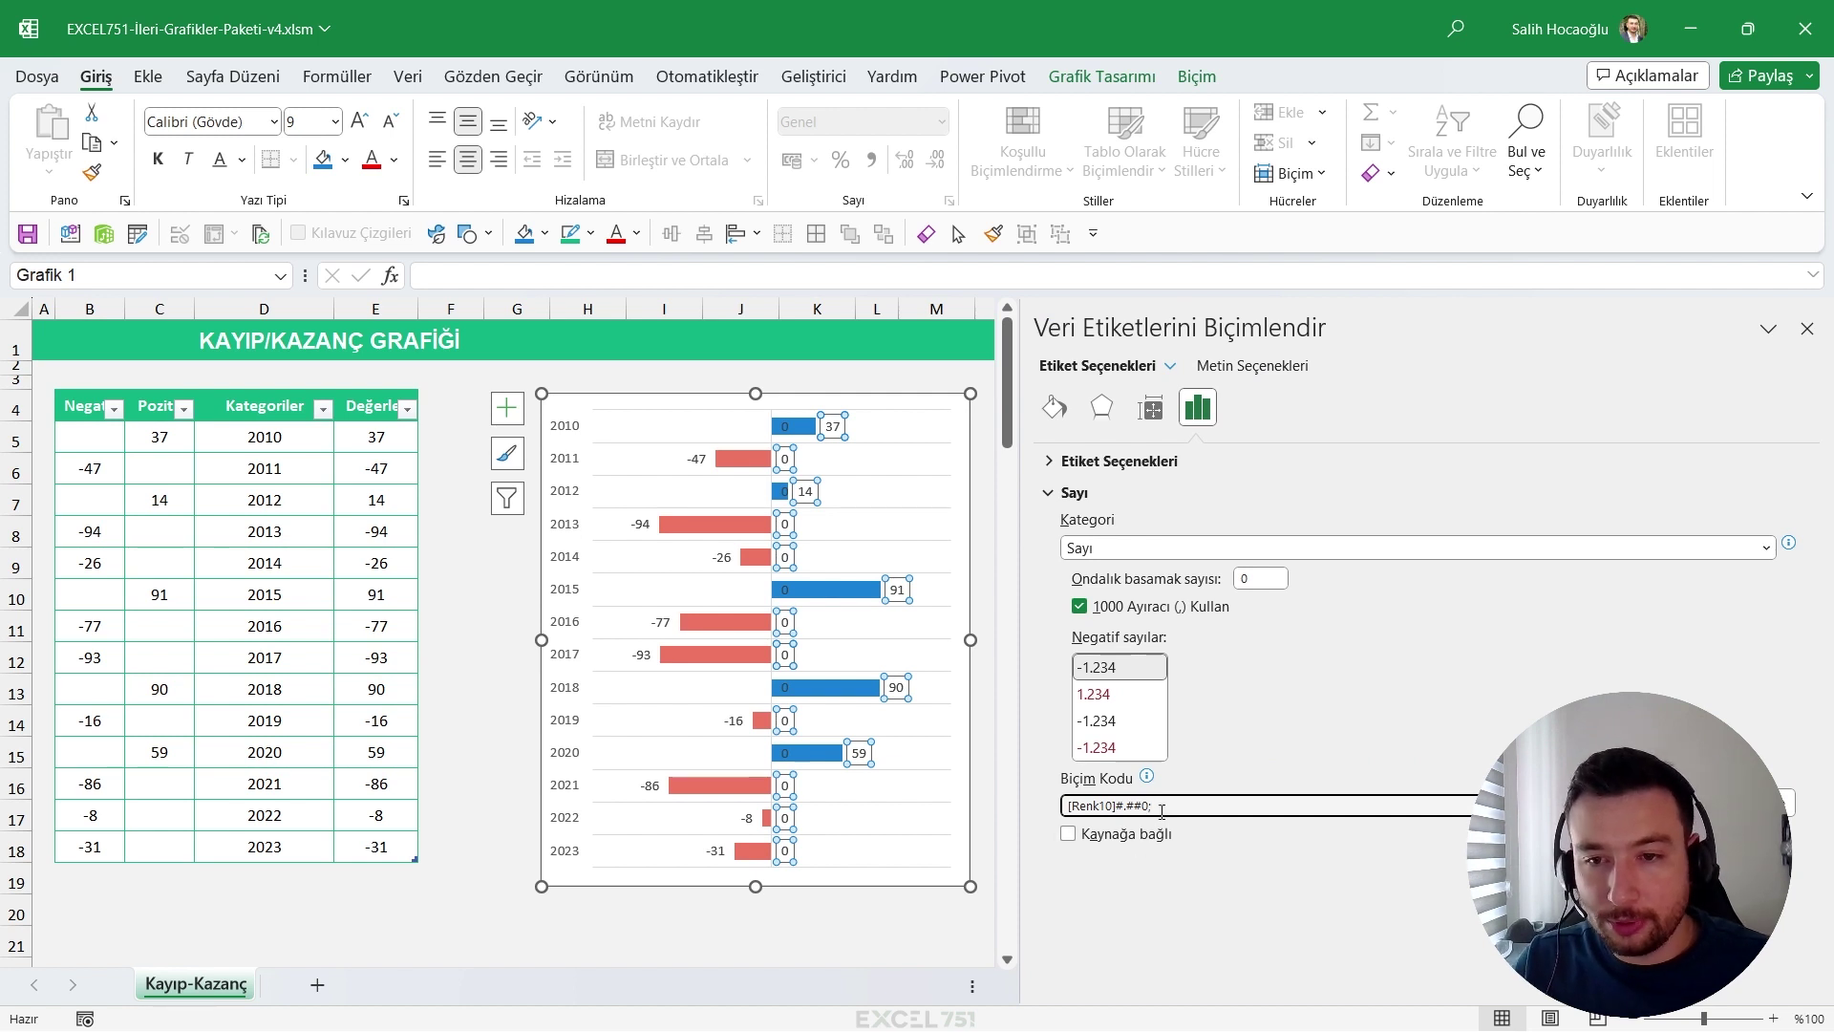
{"action": "left_click_drag", "start_coordinate": [1161, 810], "coordinate": [1019, 801]}
{"action": "key", "text": "ctrl+c"}
{"action": "left_click", "coordinate": [1196, 805]}
{"action": "key", "text": "ctrl+v"}
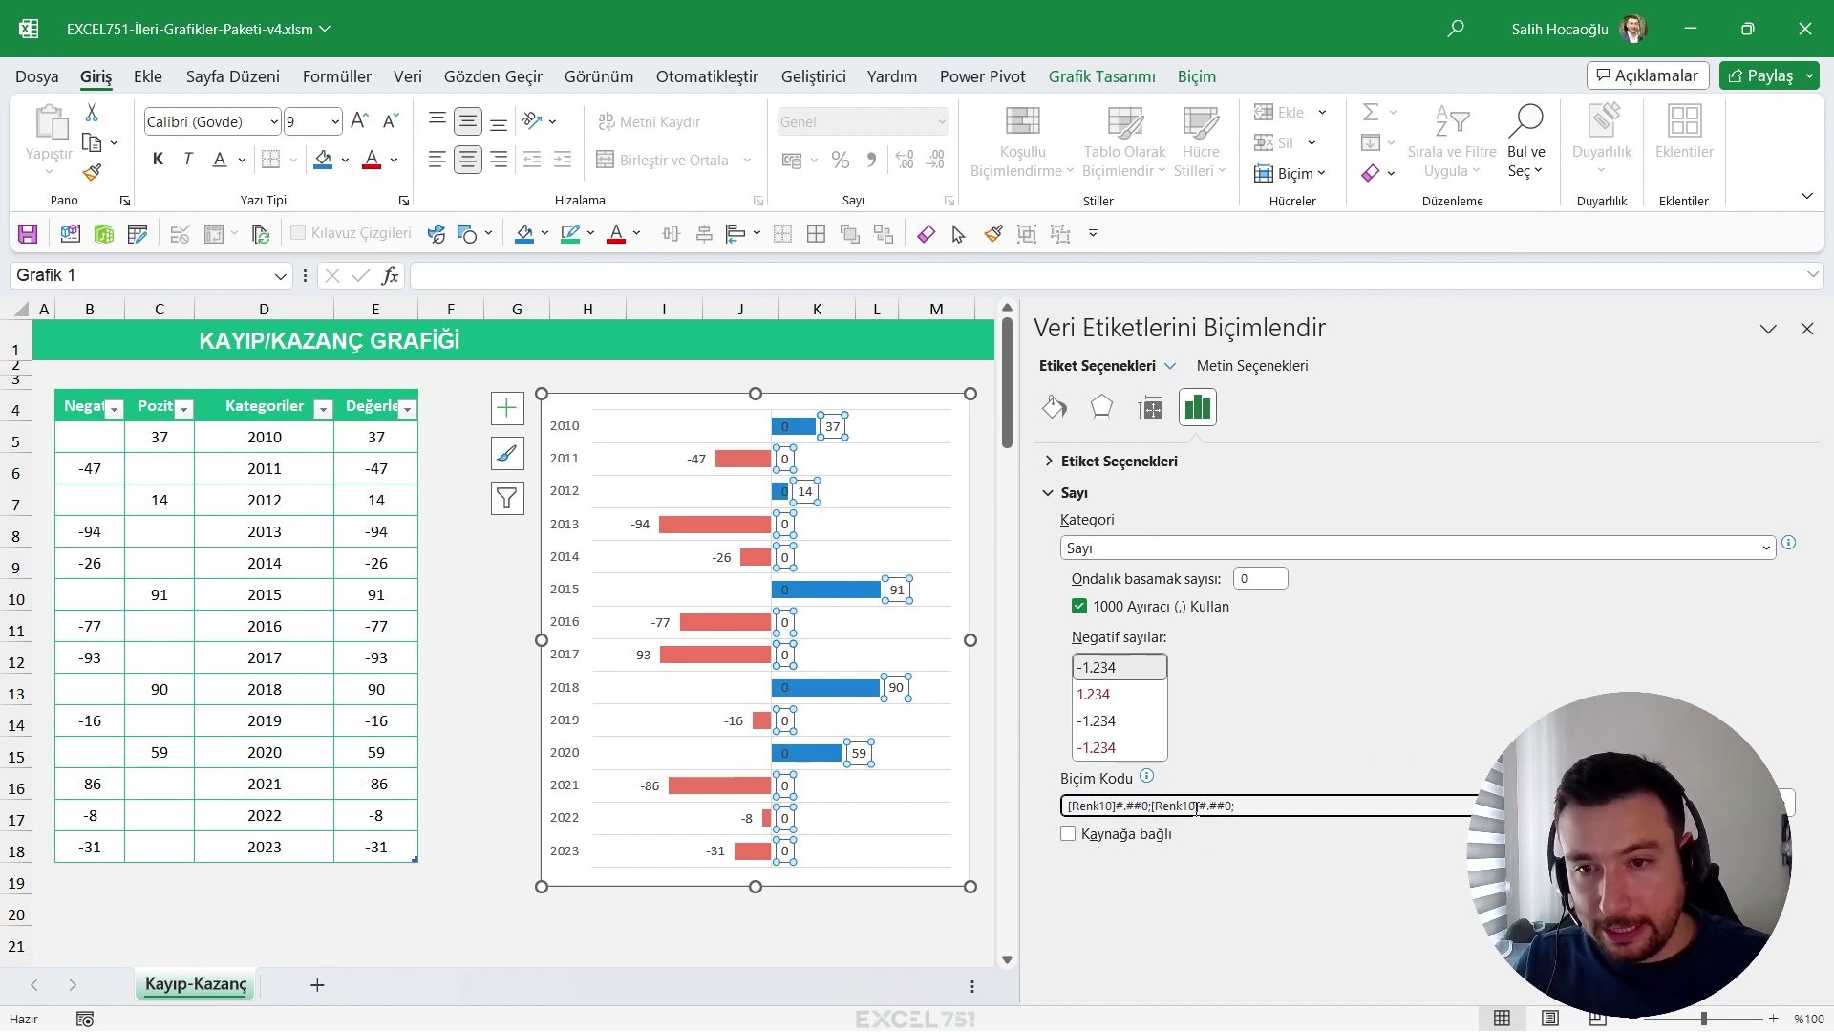
{"action": "left_click_drag", "start_coordinate": [1189, 806], "coordinate": [1182, 805]}
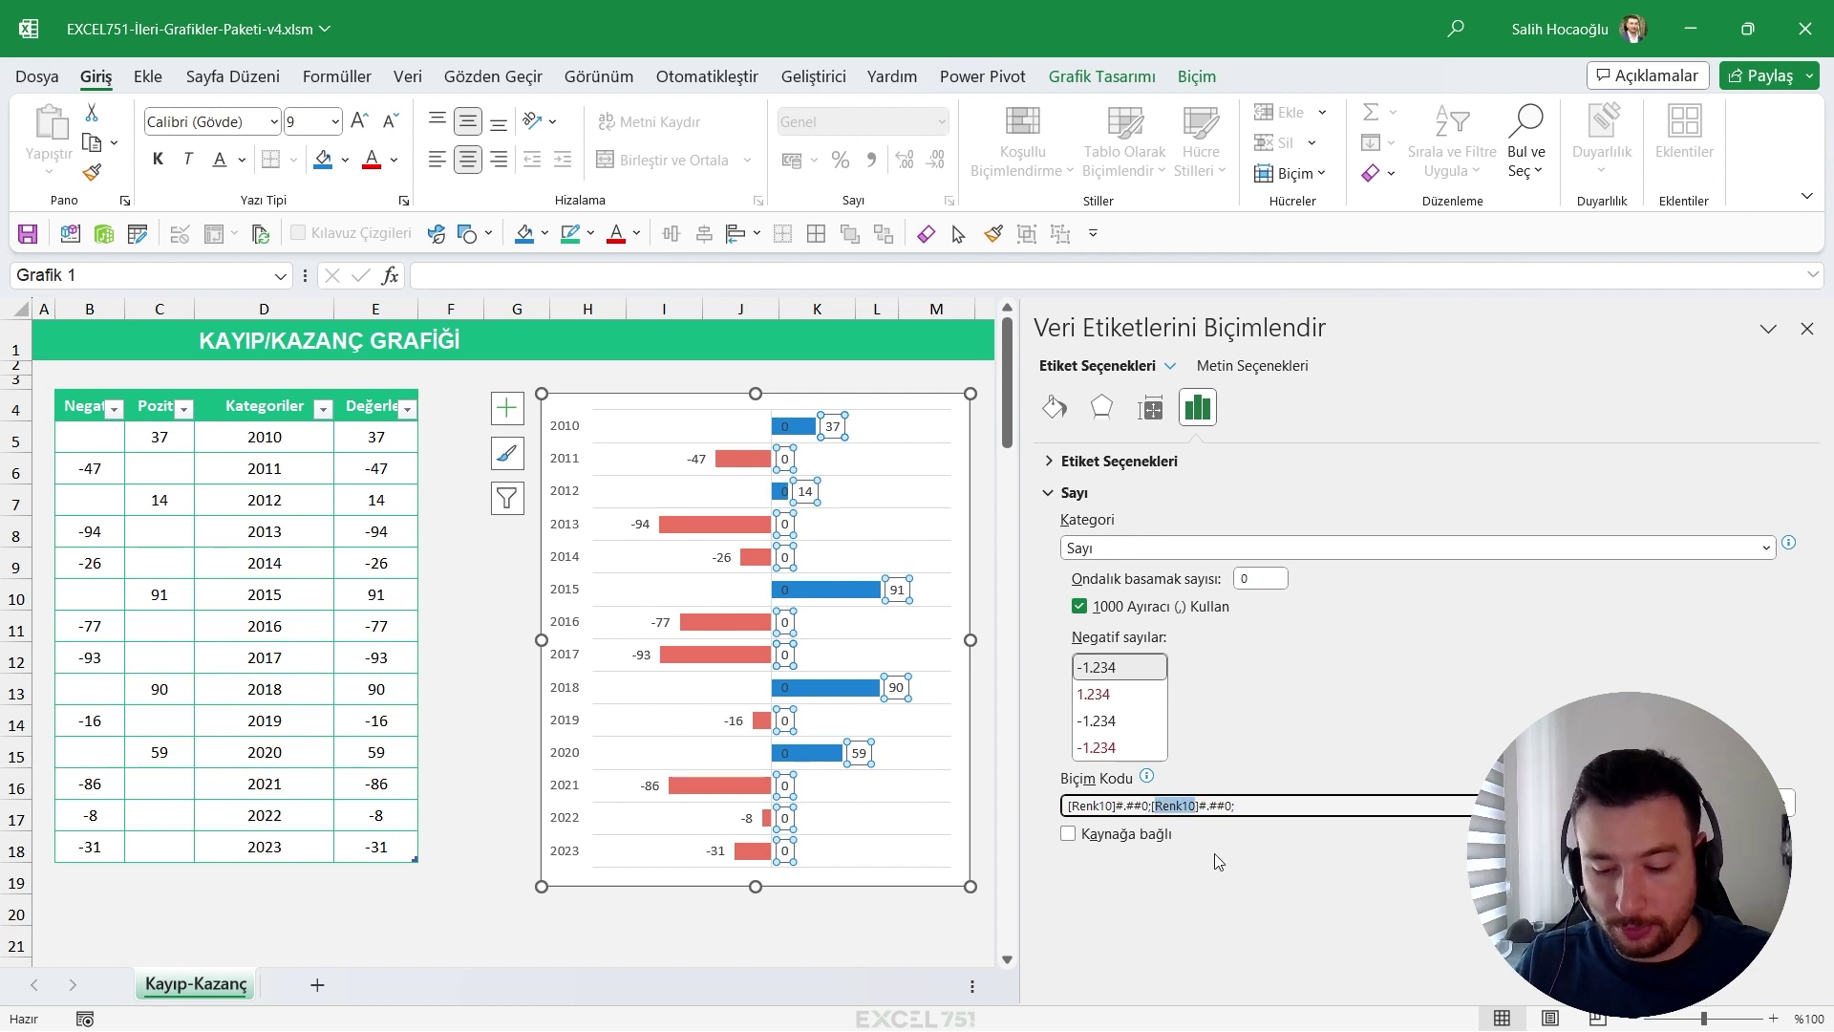
{"action": "type", "text": "Kırmızı"}
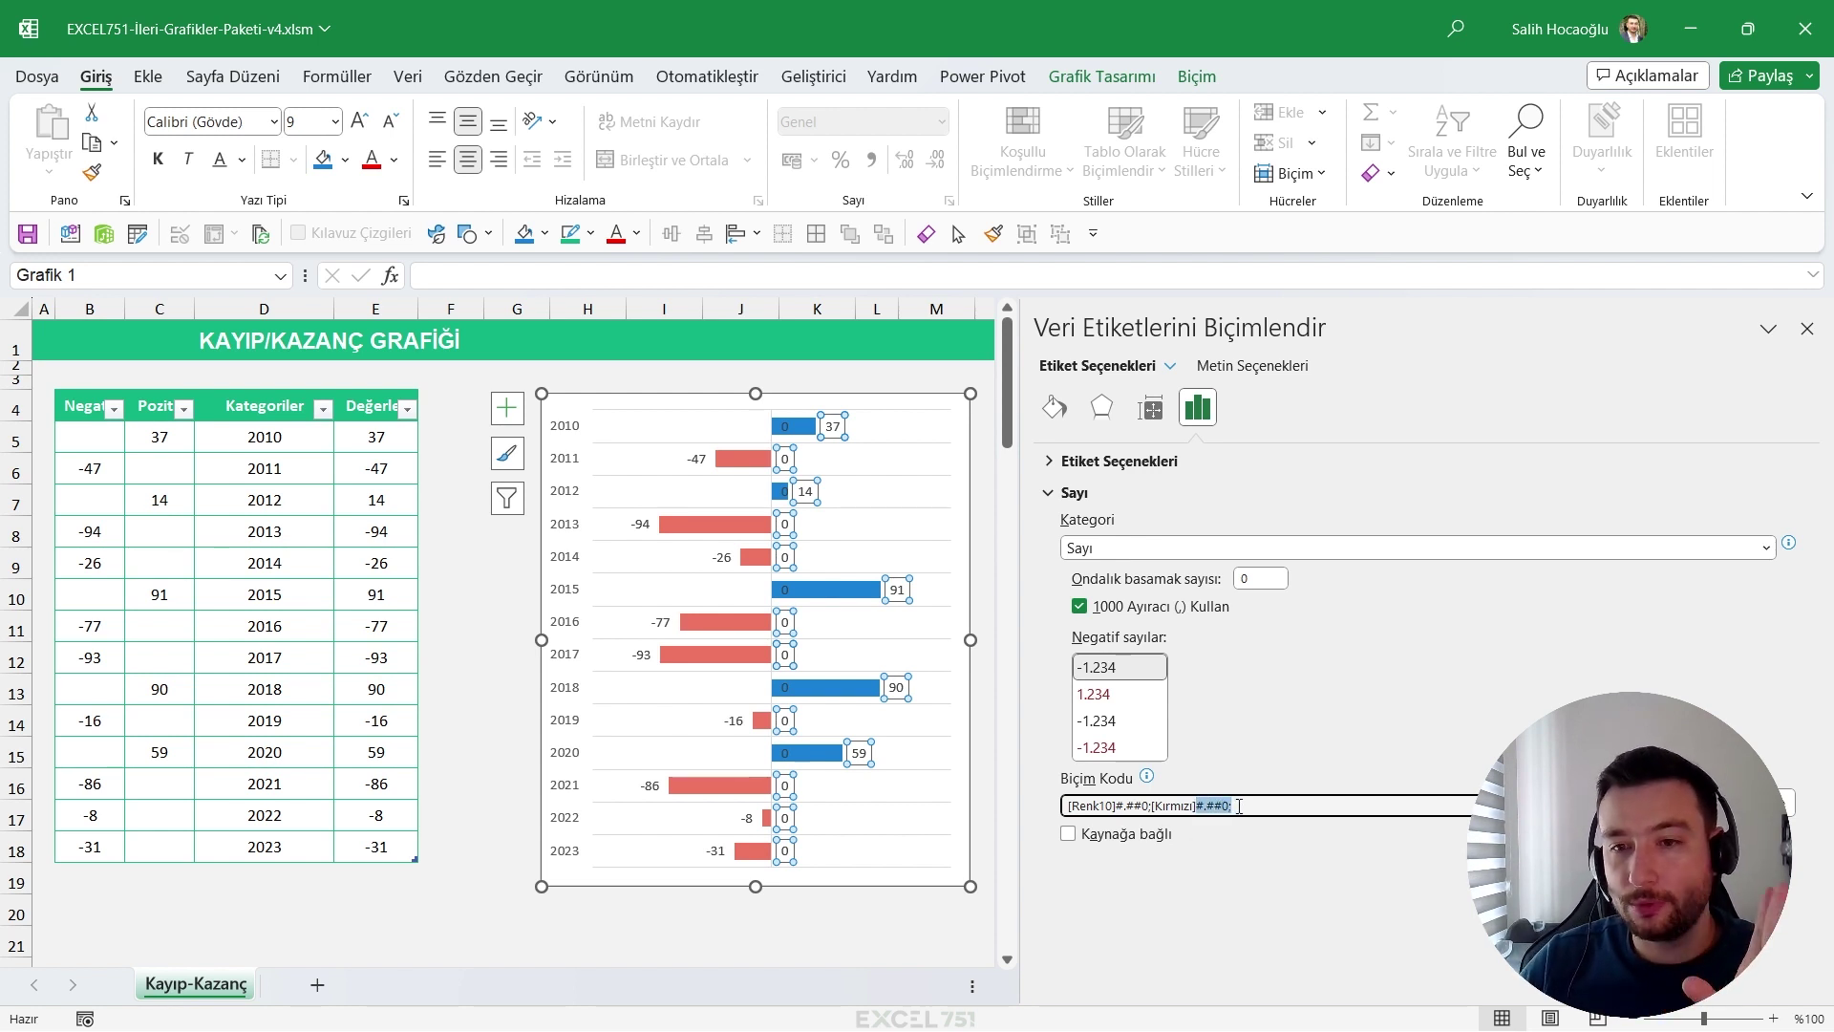
{"action": "left_click", "coordinate": [1239, 806]}
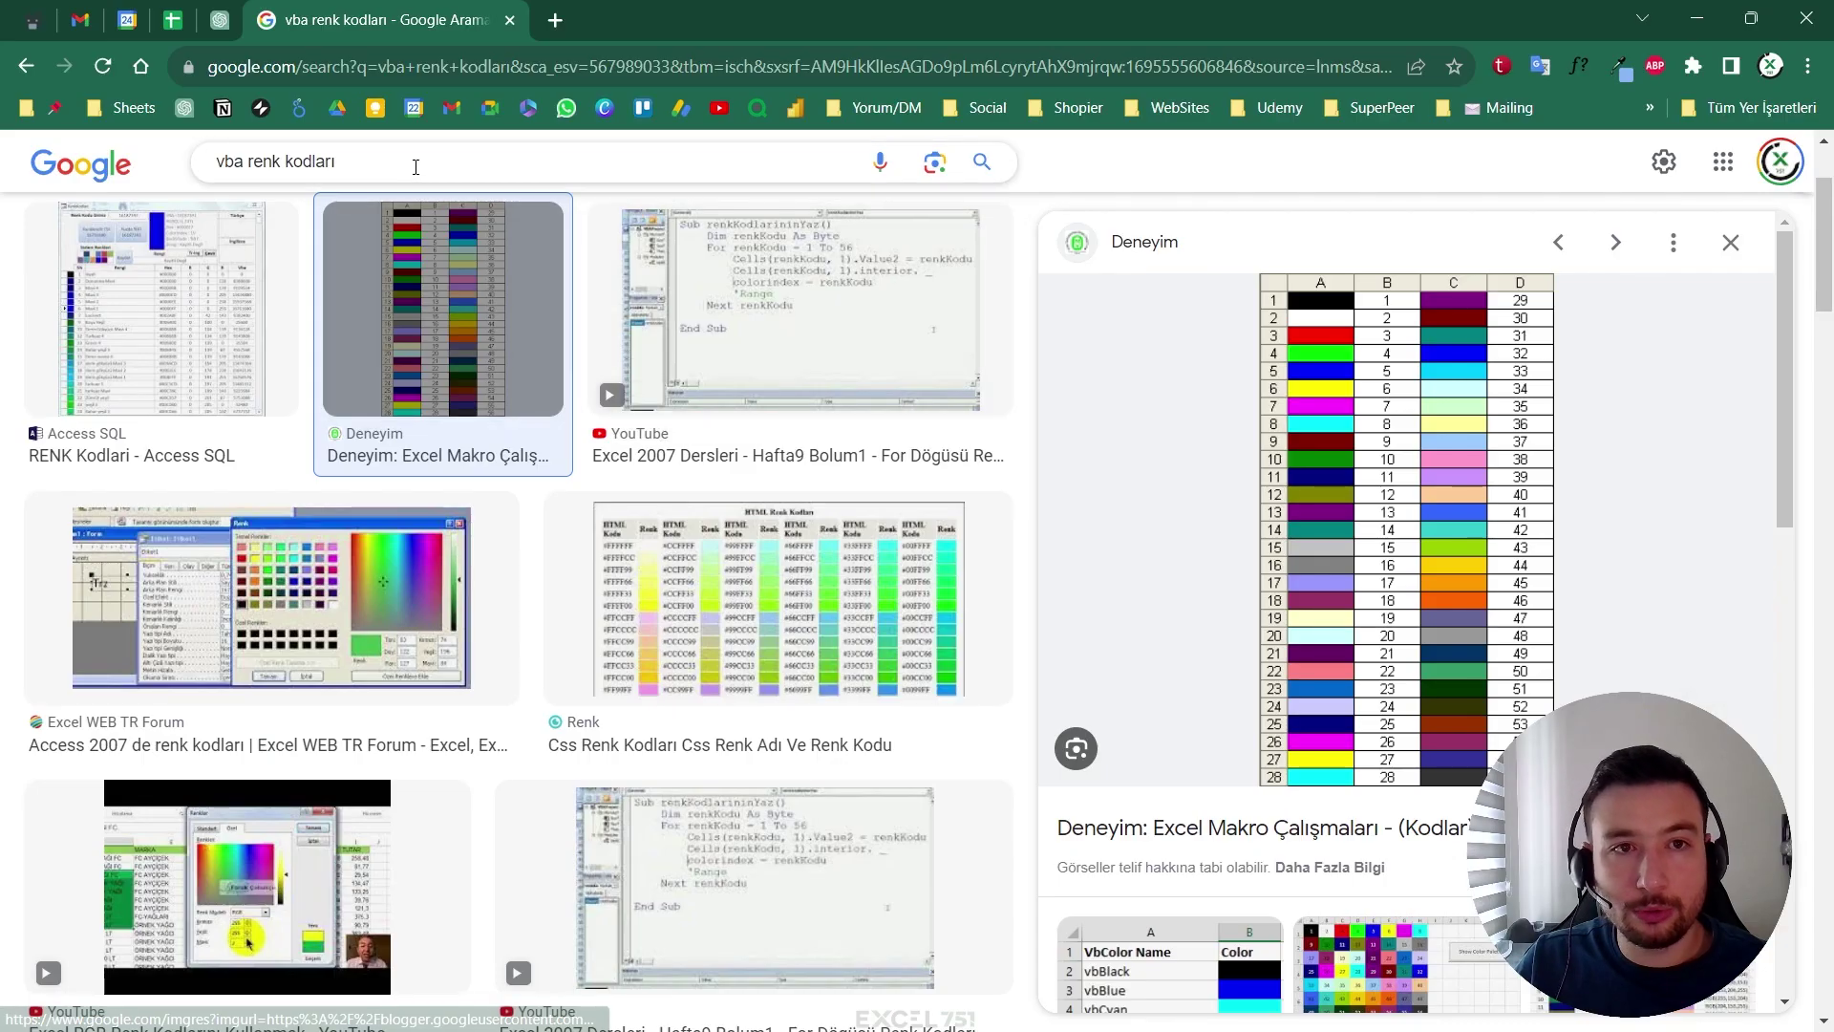
{"action": "left_click_drag", "start_coordinate": [337, 162], "coordinate": [93, 167]}
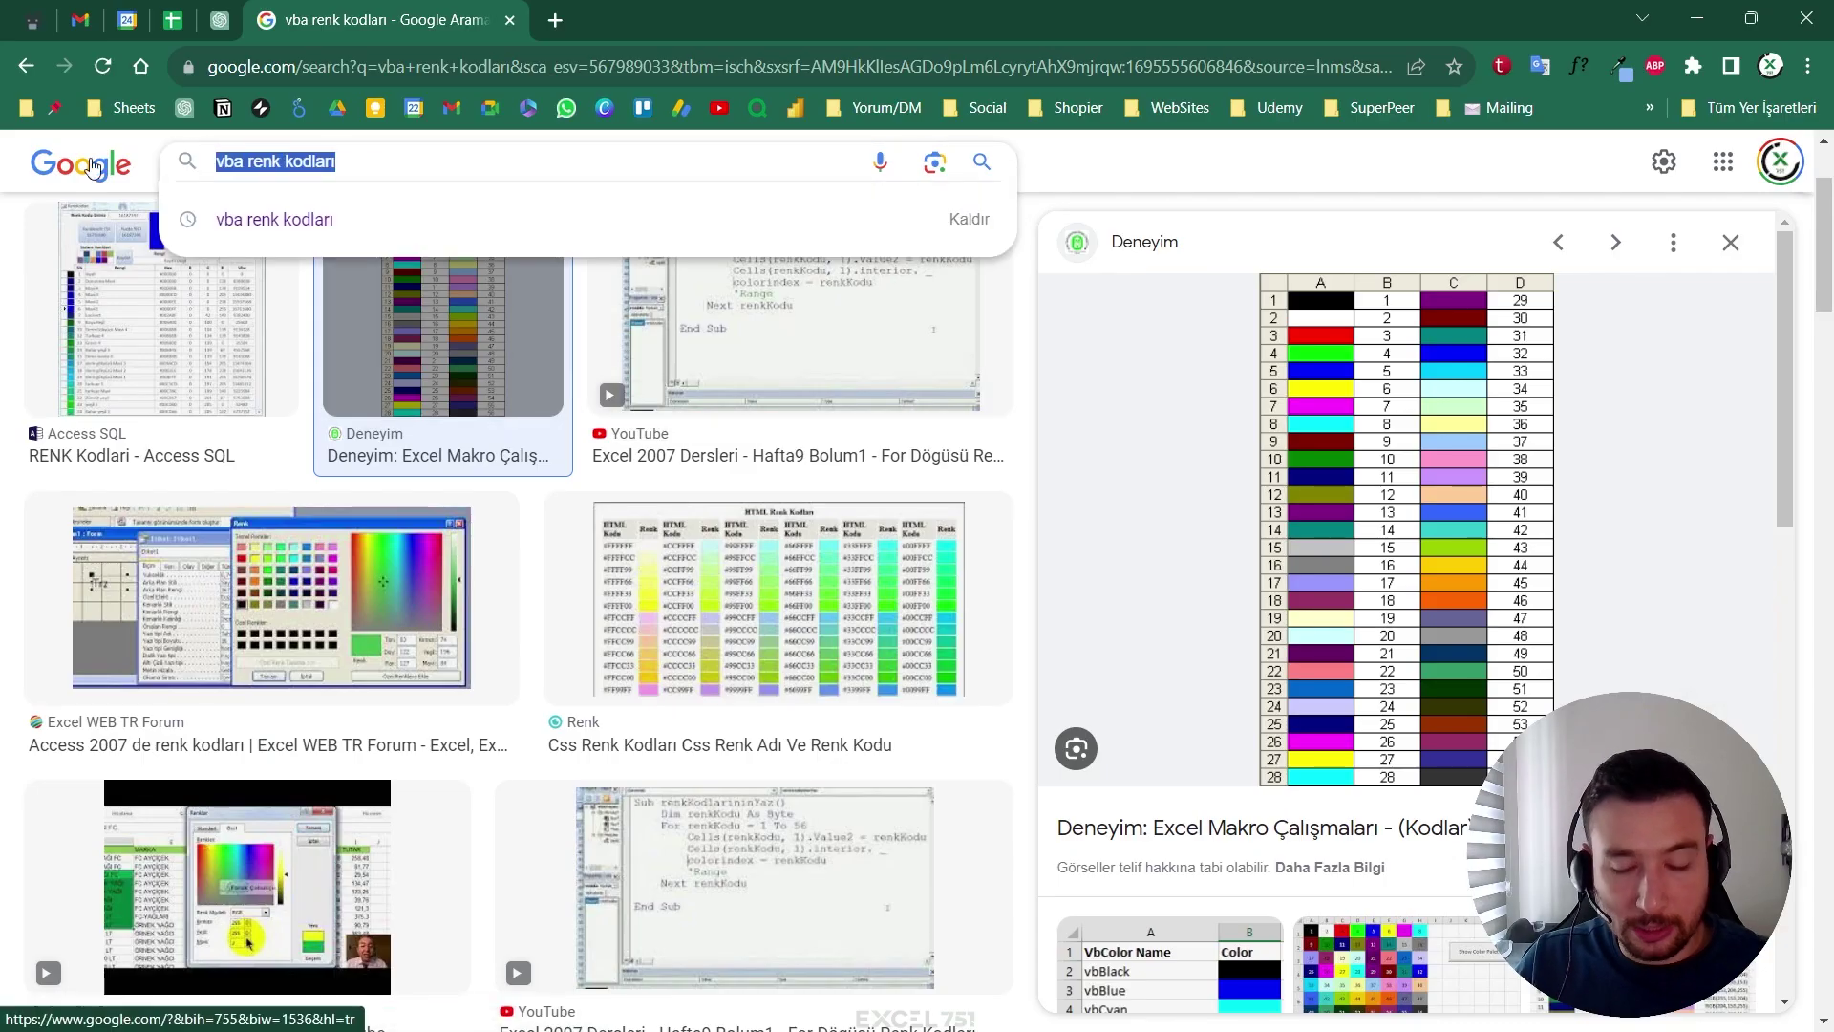
Search Google for 'down arrow char' and open the AmpWhat arrow symbols page.
{"action": "type", "text": "down arrow char"}
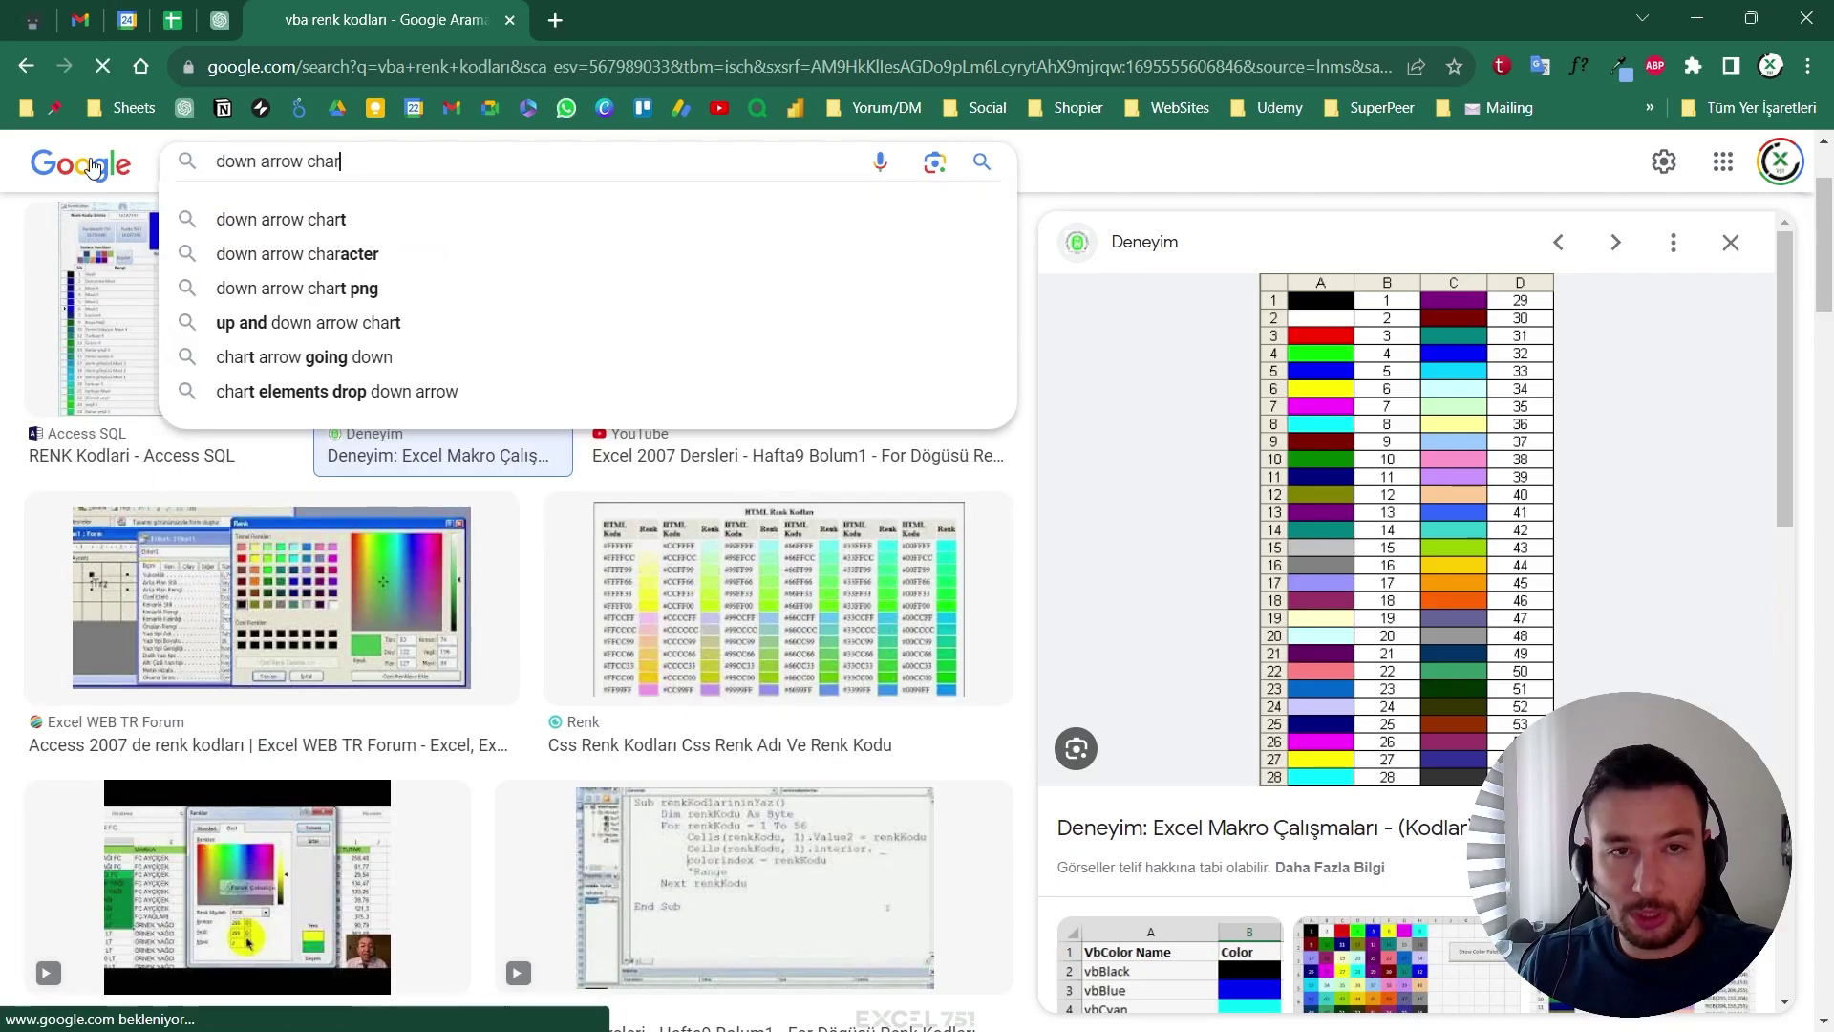
{"action": "key", "text": "Return"}
{"action": "left_click", "coordinate": [256, 267]}
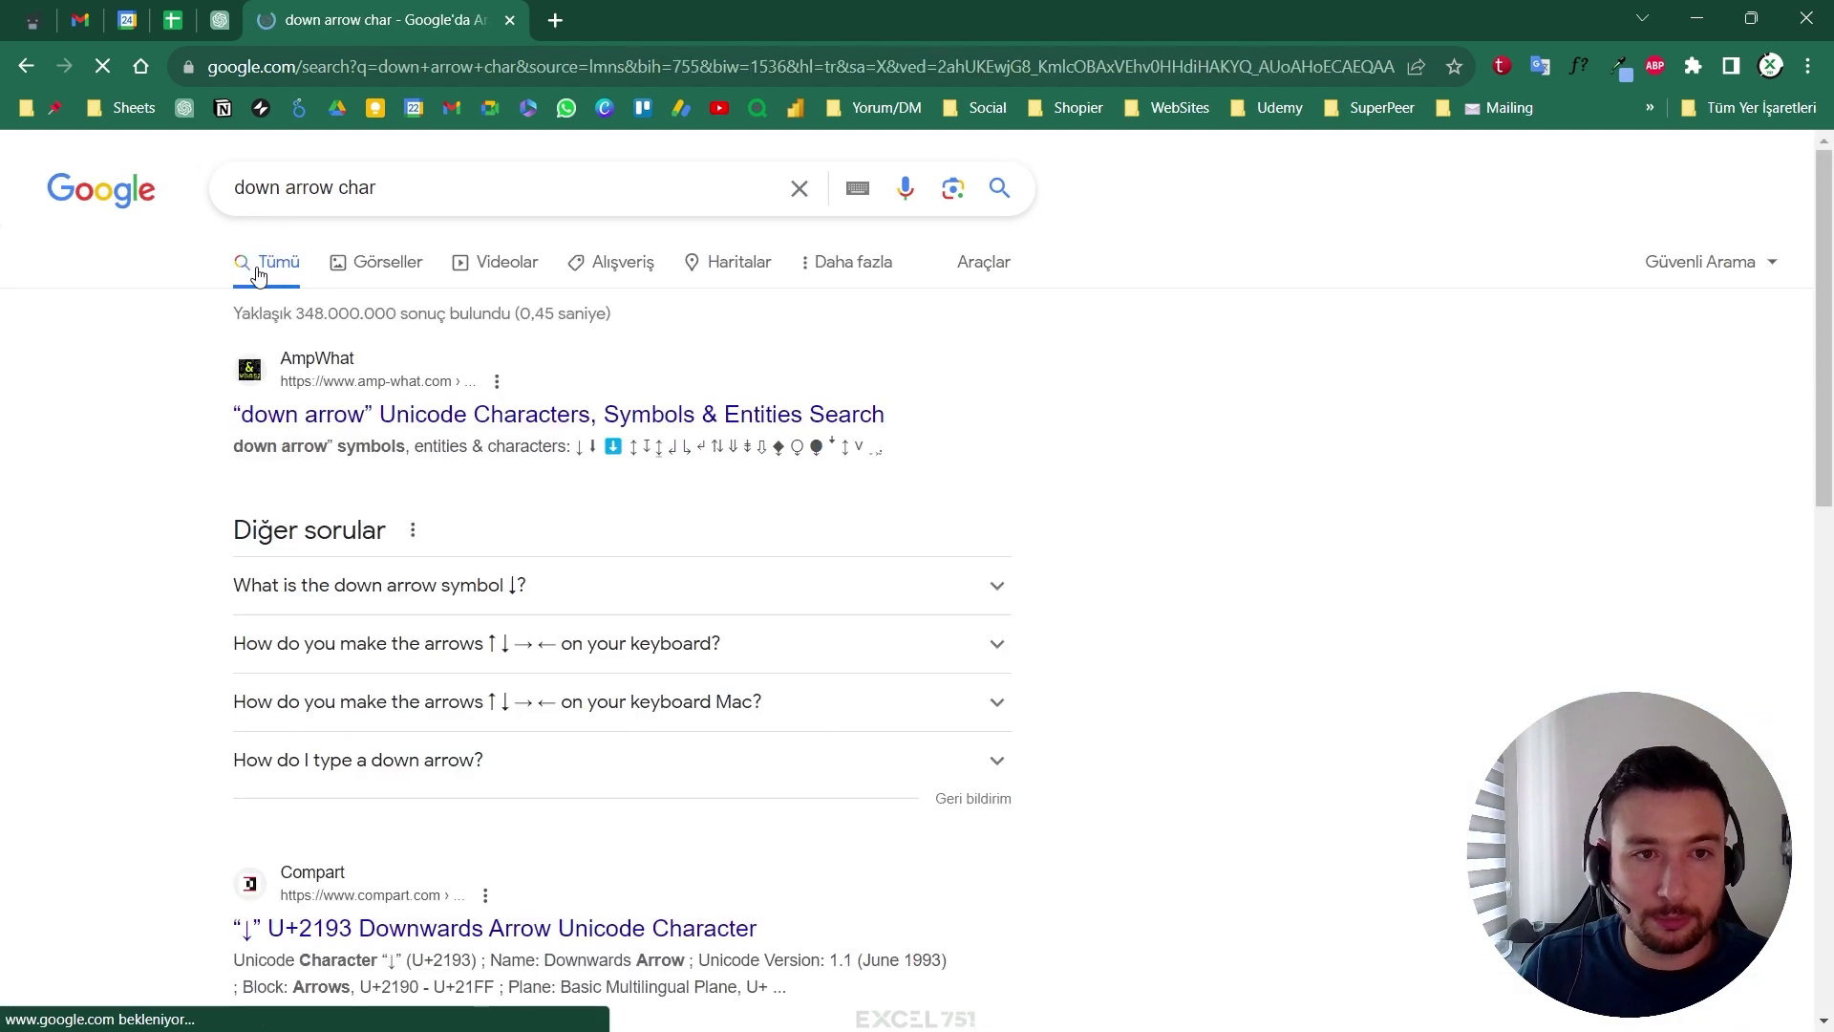
{"action": "scroll", "coordinate": [152, 497], "scroll_direction": "down", "scroll_amount": 1}
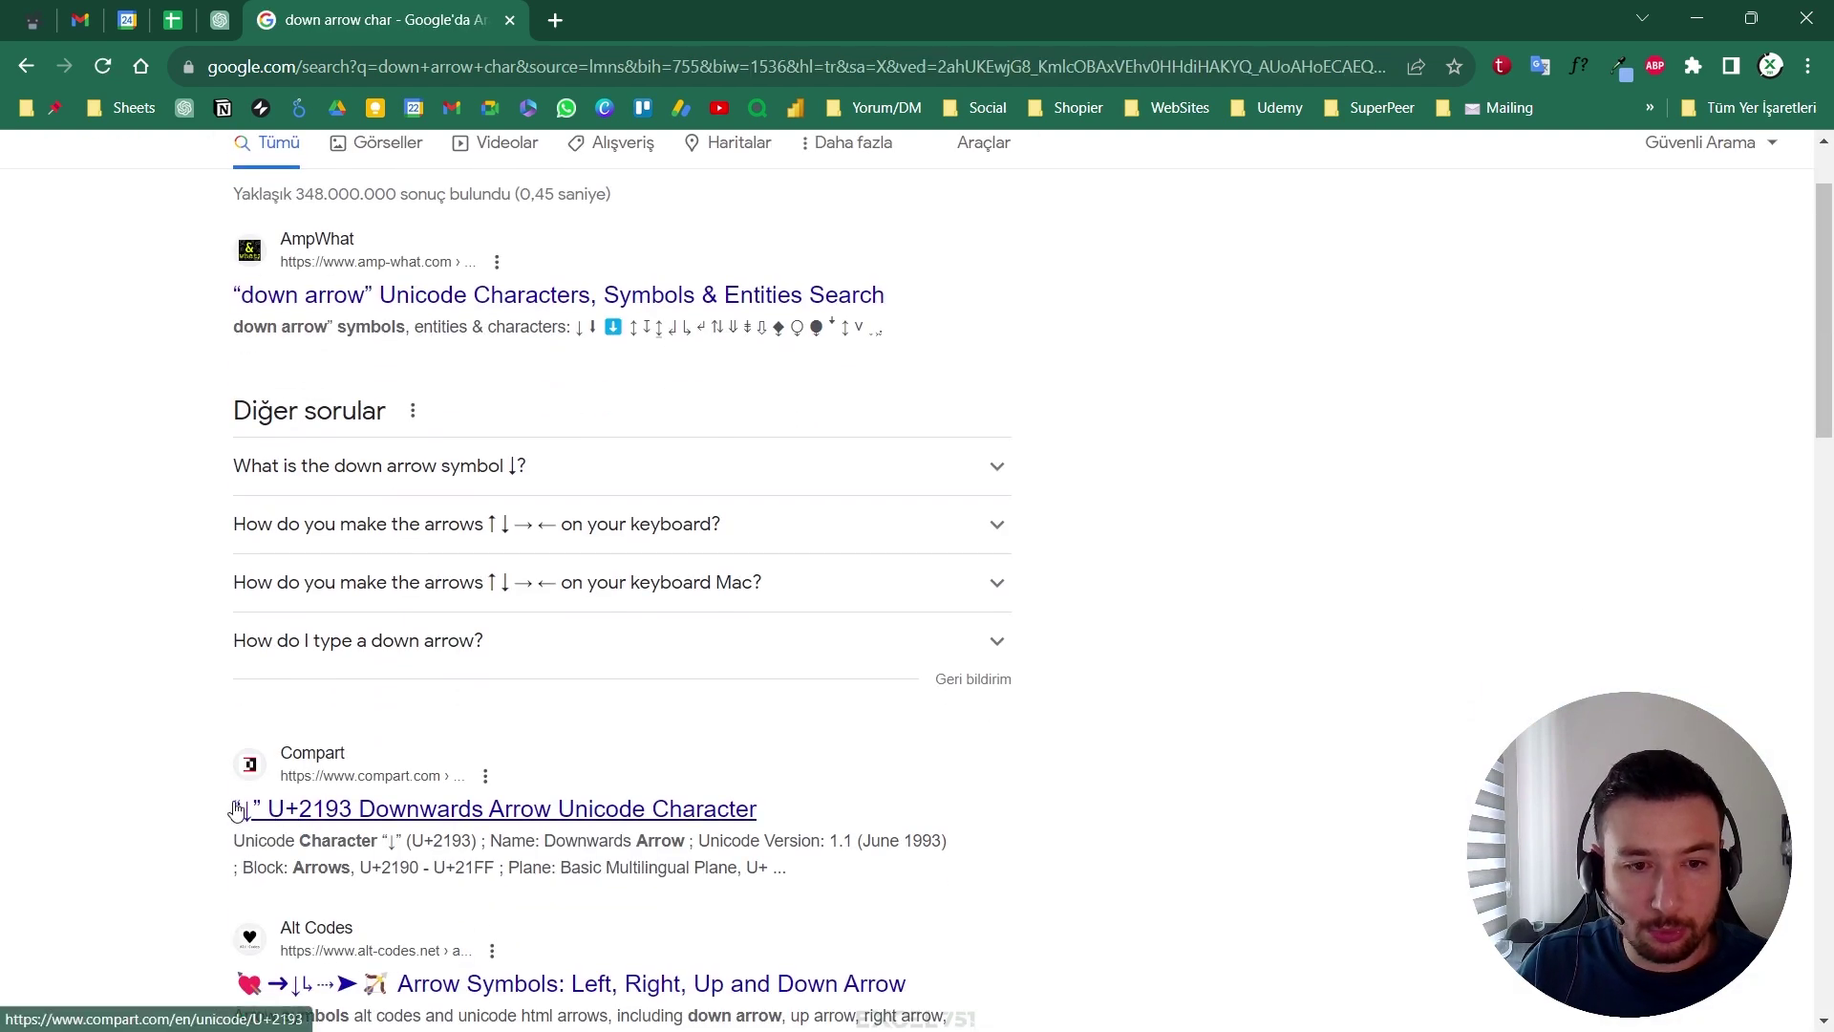
{"action": "scroll", "coordinate": [237, 632], "scroll_direction": "up", "scroll_amount": 1}
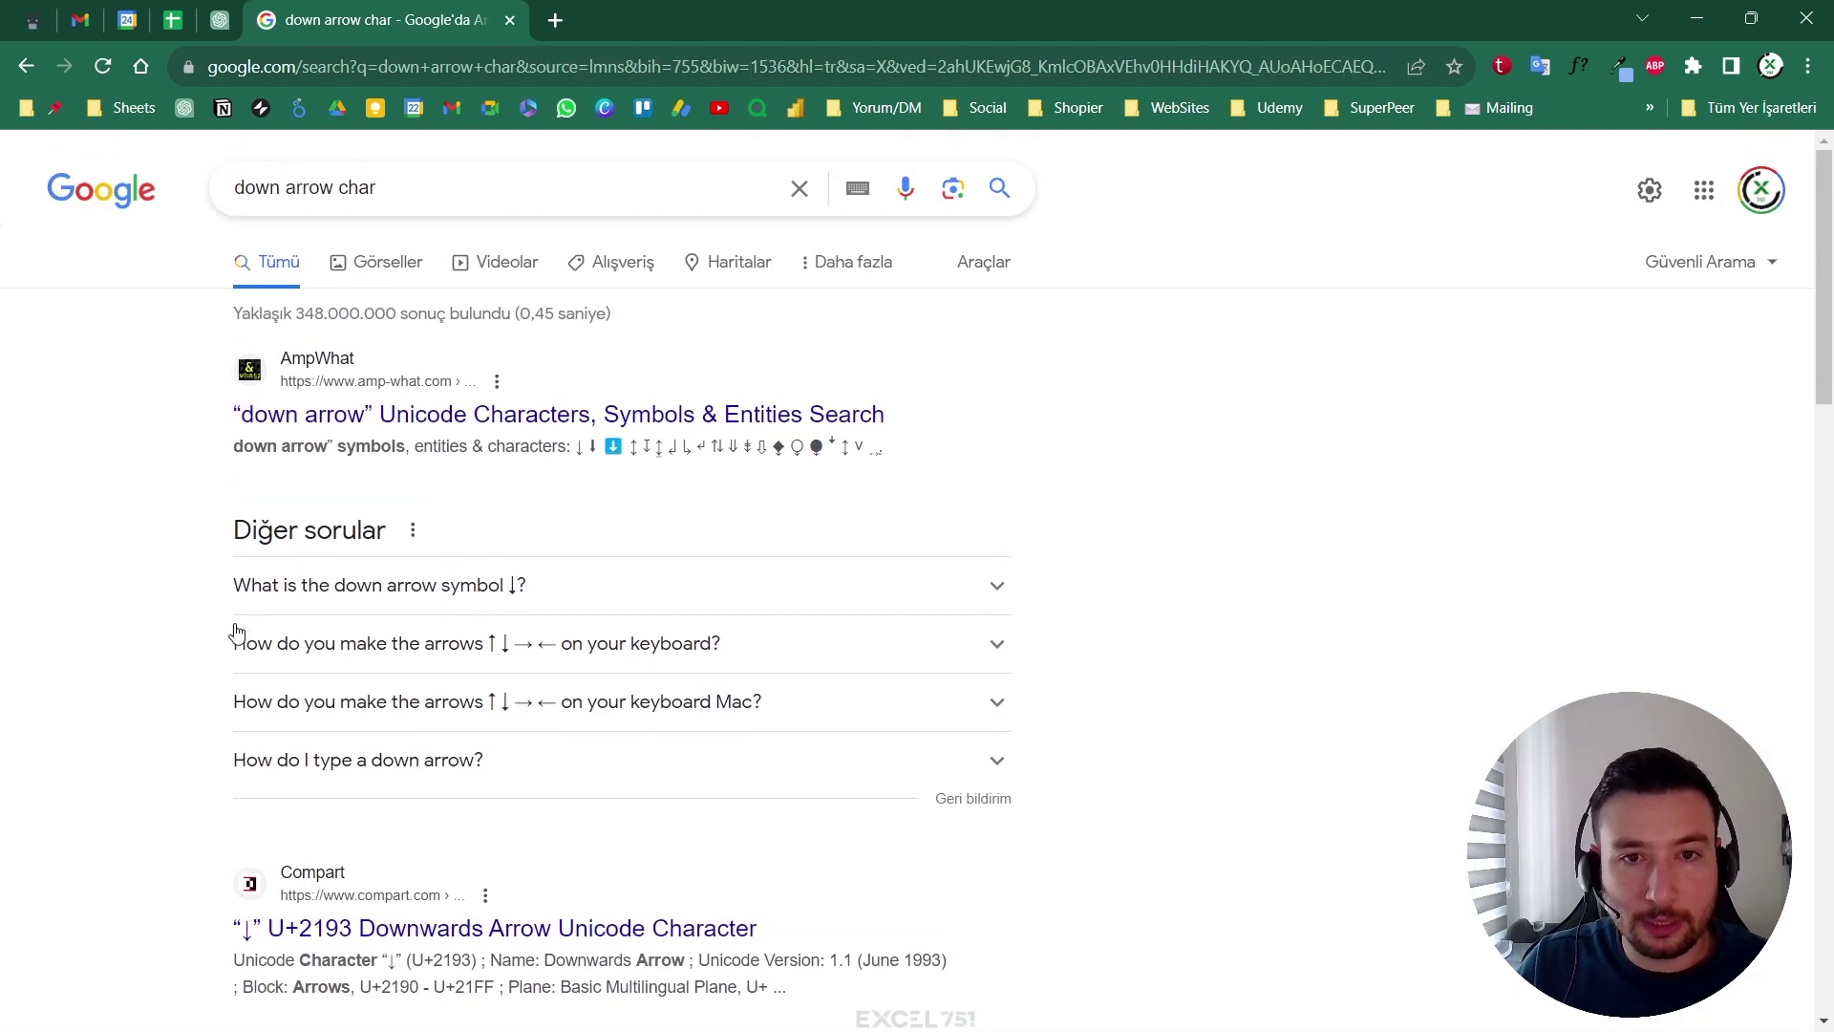
{"action": "left_click", "coordinate": [377, 416]}
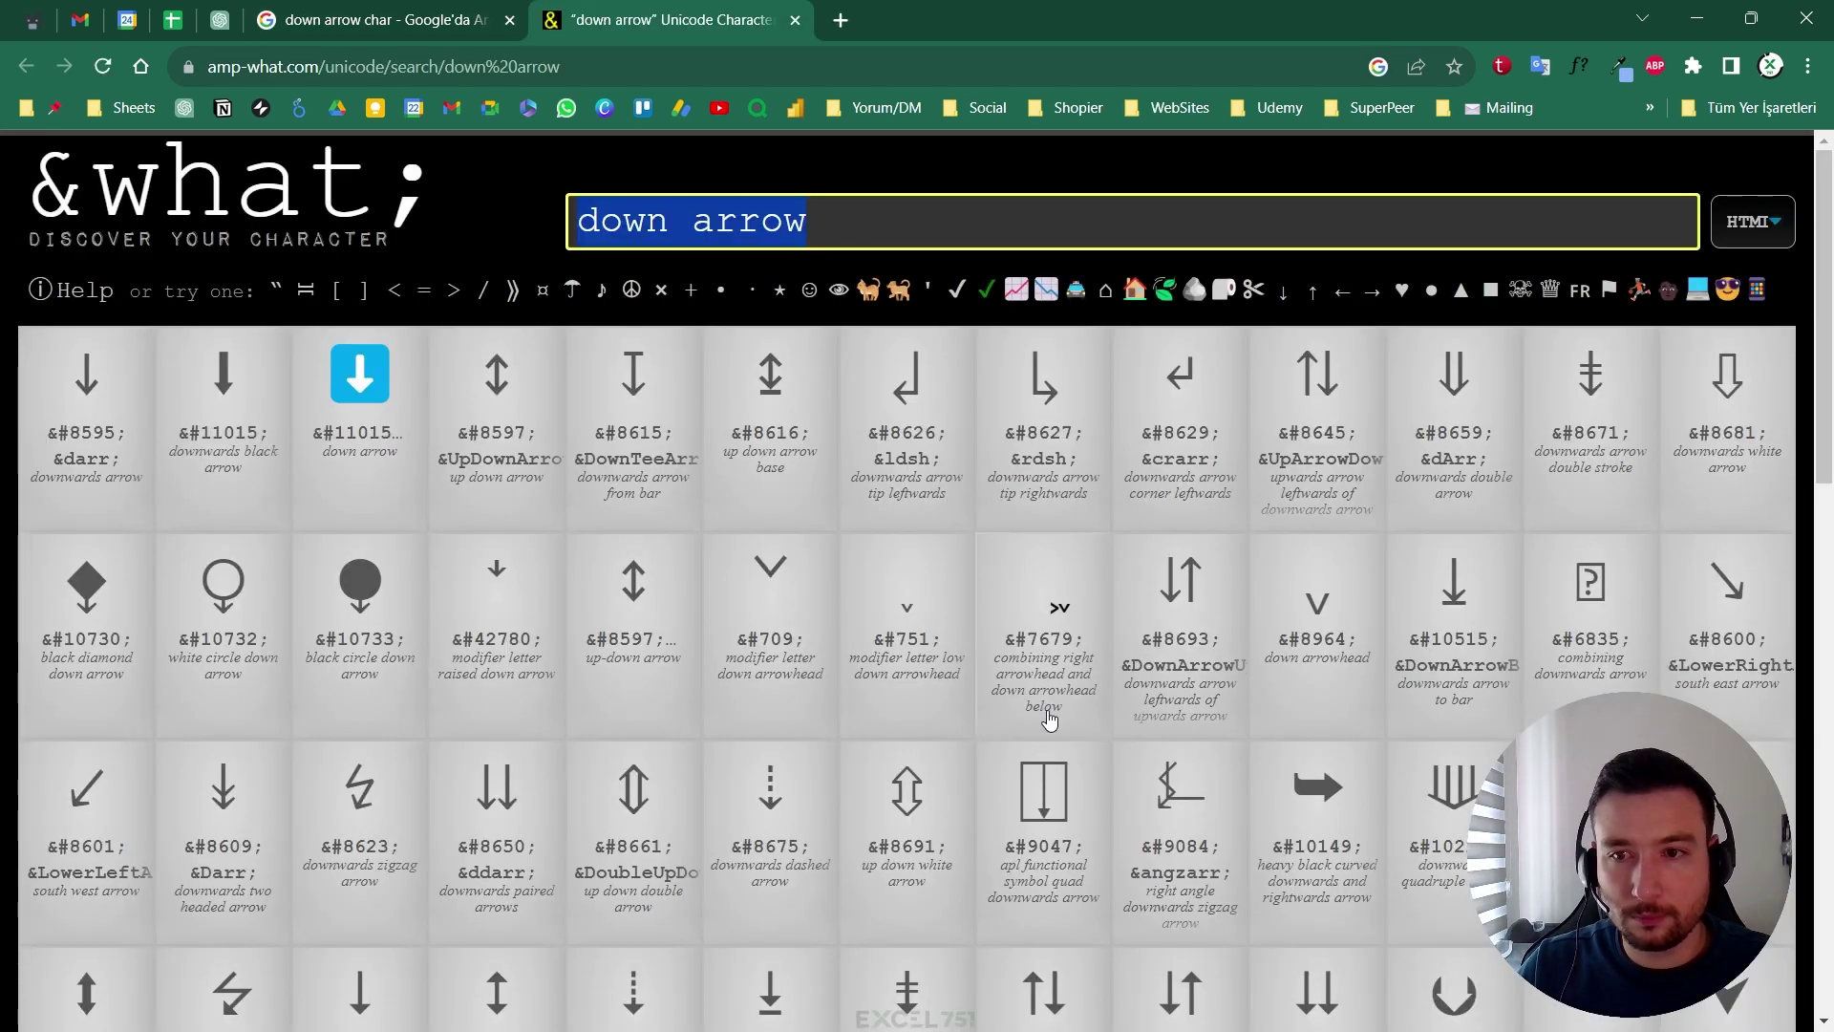
{"action": "left_click_drag", "start_coordinate": [1819, 376], "coordinate": [1818, 802]}
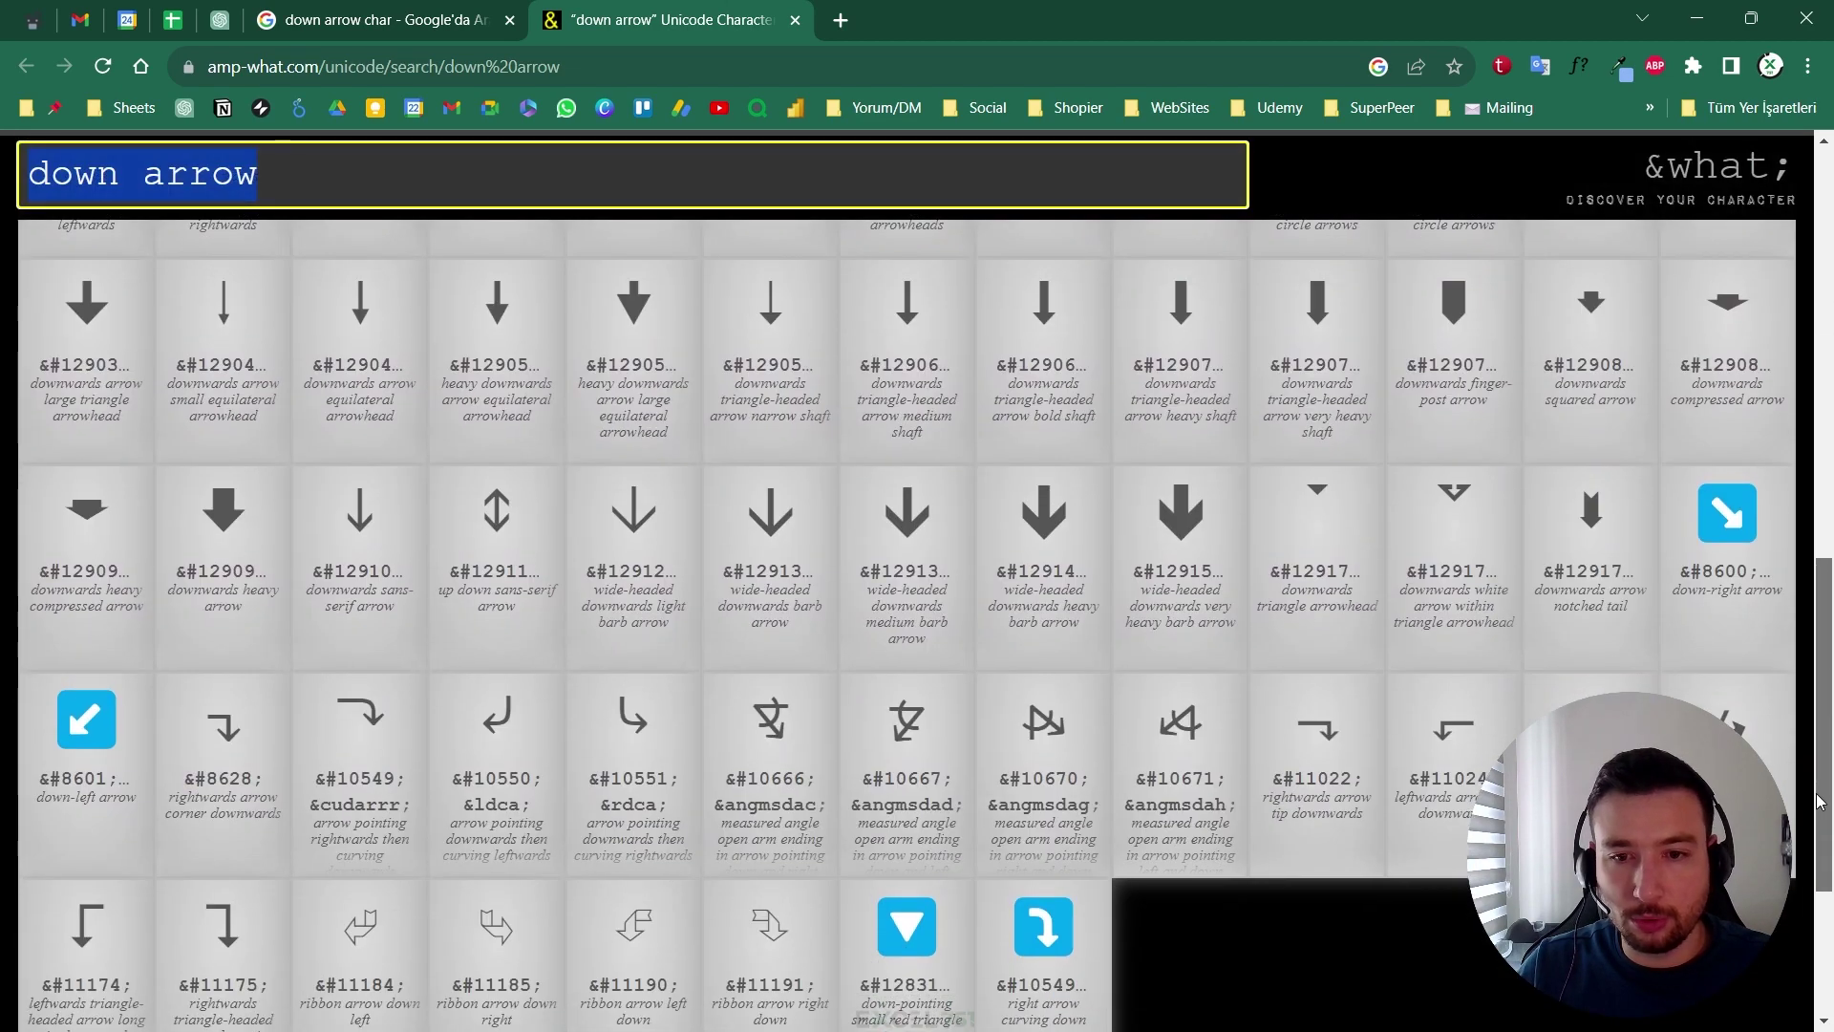
{"action": "scroll", "coordinate": [918, 814], "scroll_direction": "down", "scroll_amount": 3}
{"action": "scroll", "coordinate": [902, 754], "scroll_direction": "up", "scroll_amount": 1}
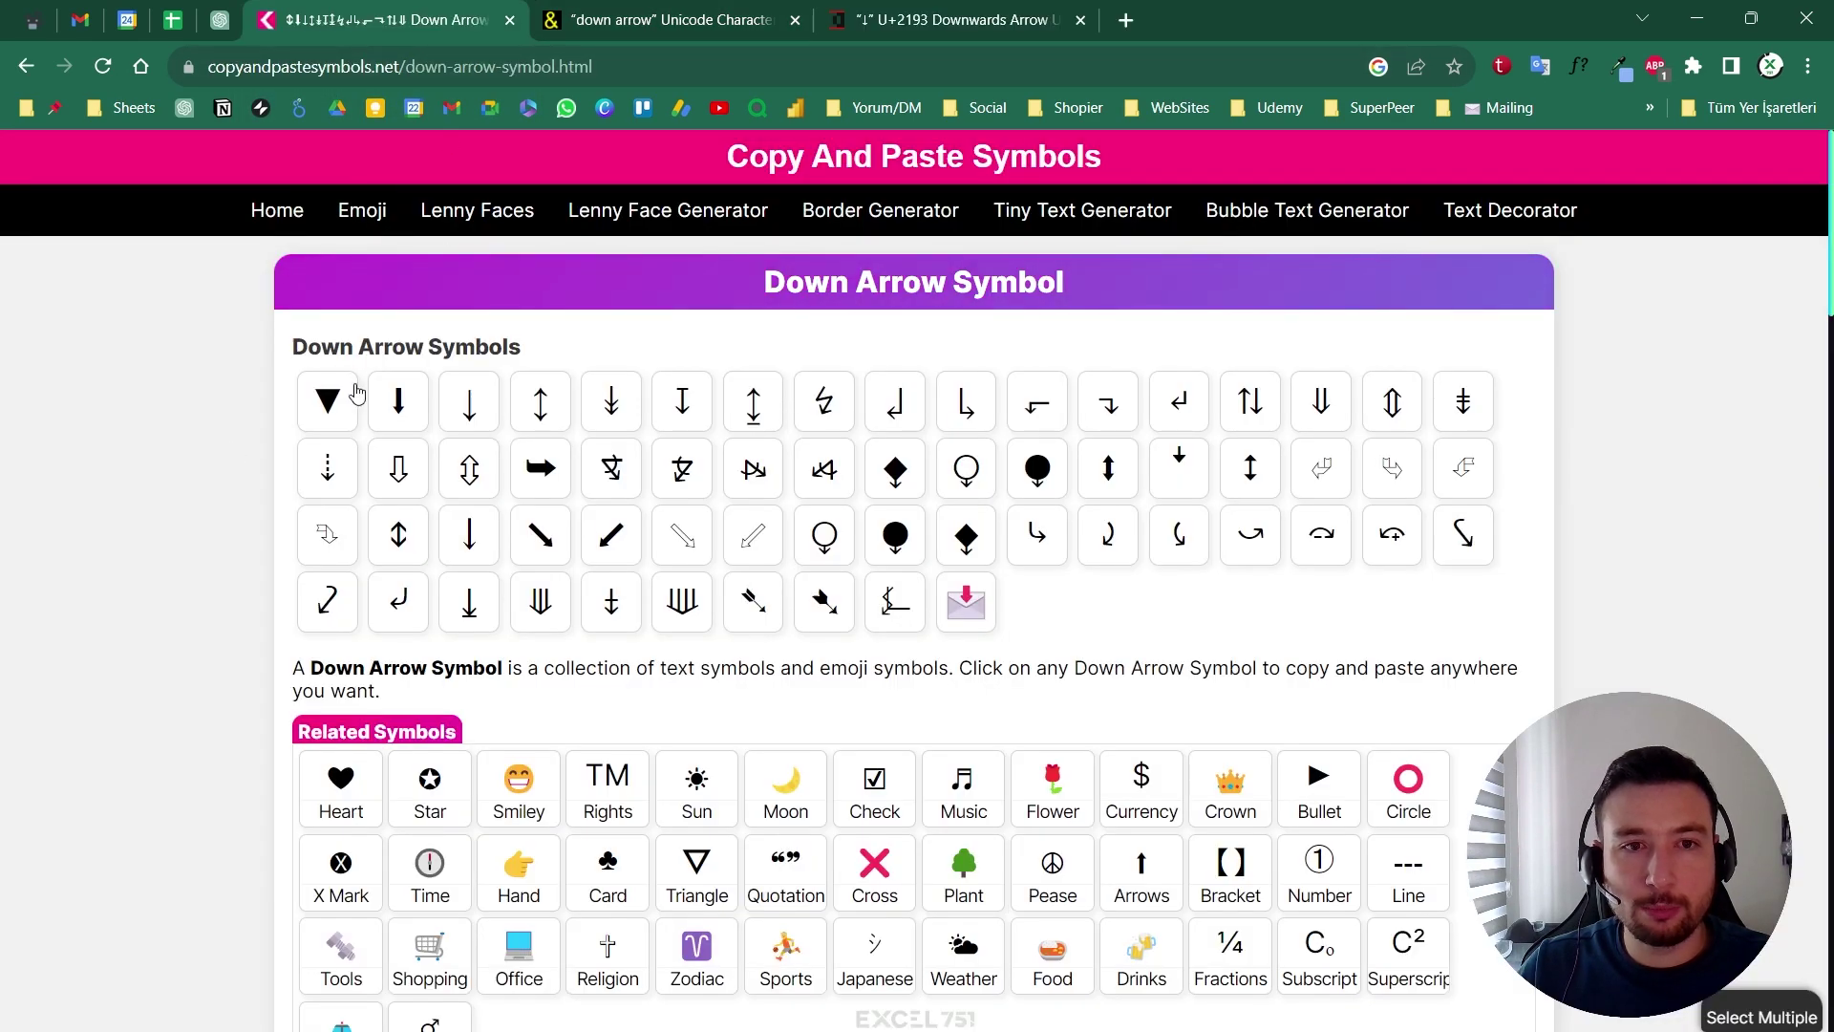
Copy the ▼ symbol and return to the Excel format code box.
{"action": "left_click", "coordinate": [327, 406]}
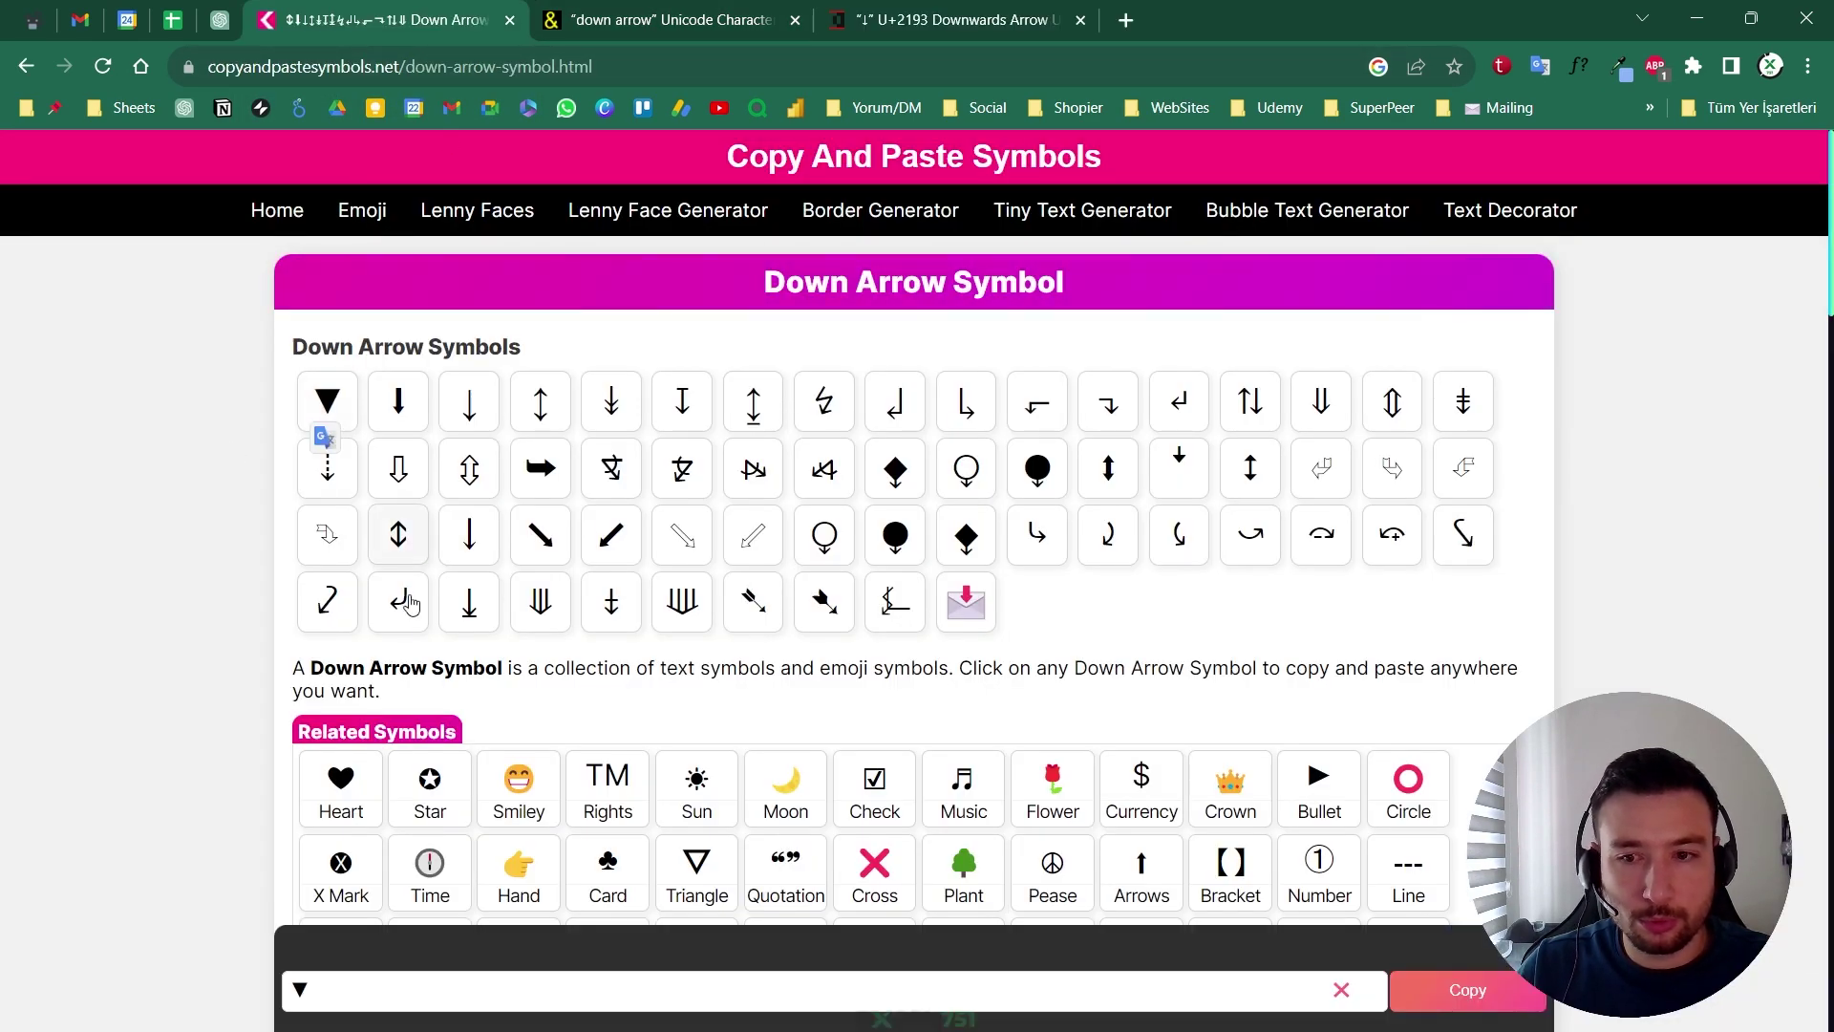
{"action": "left_click", "coordinate": [1460, 998]}
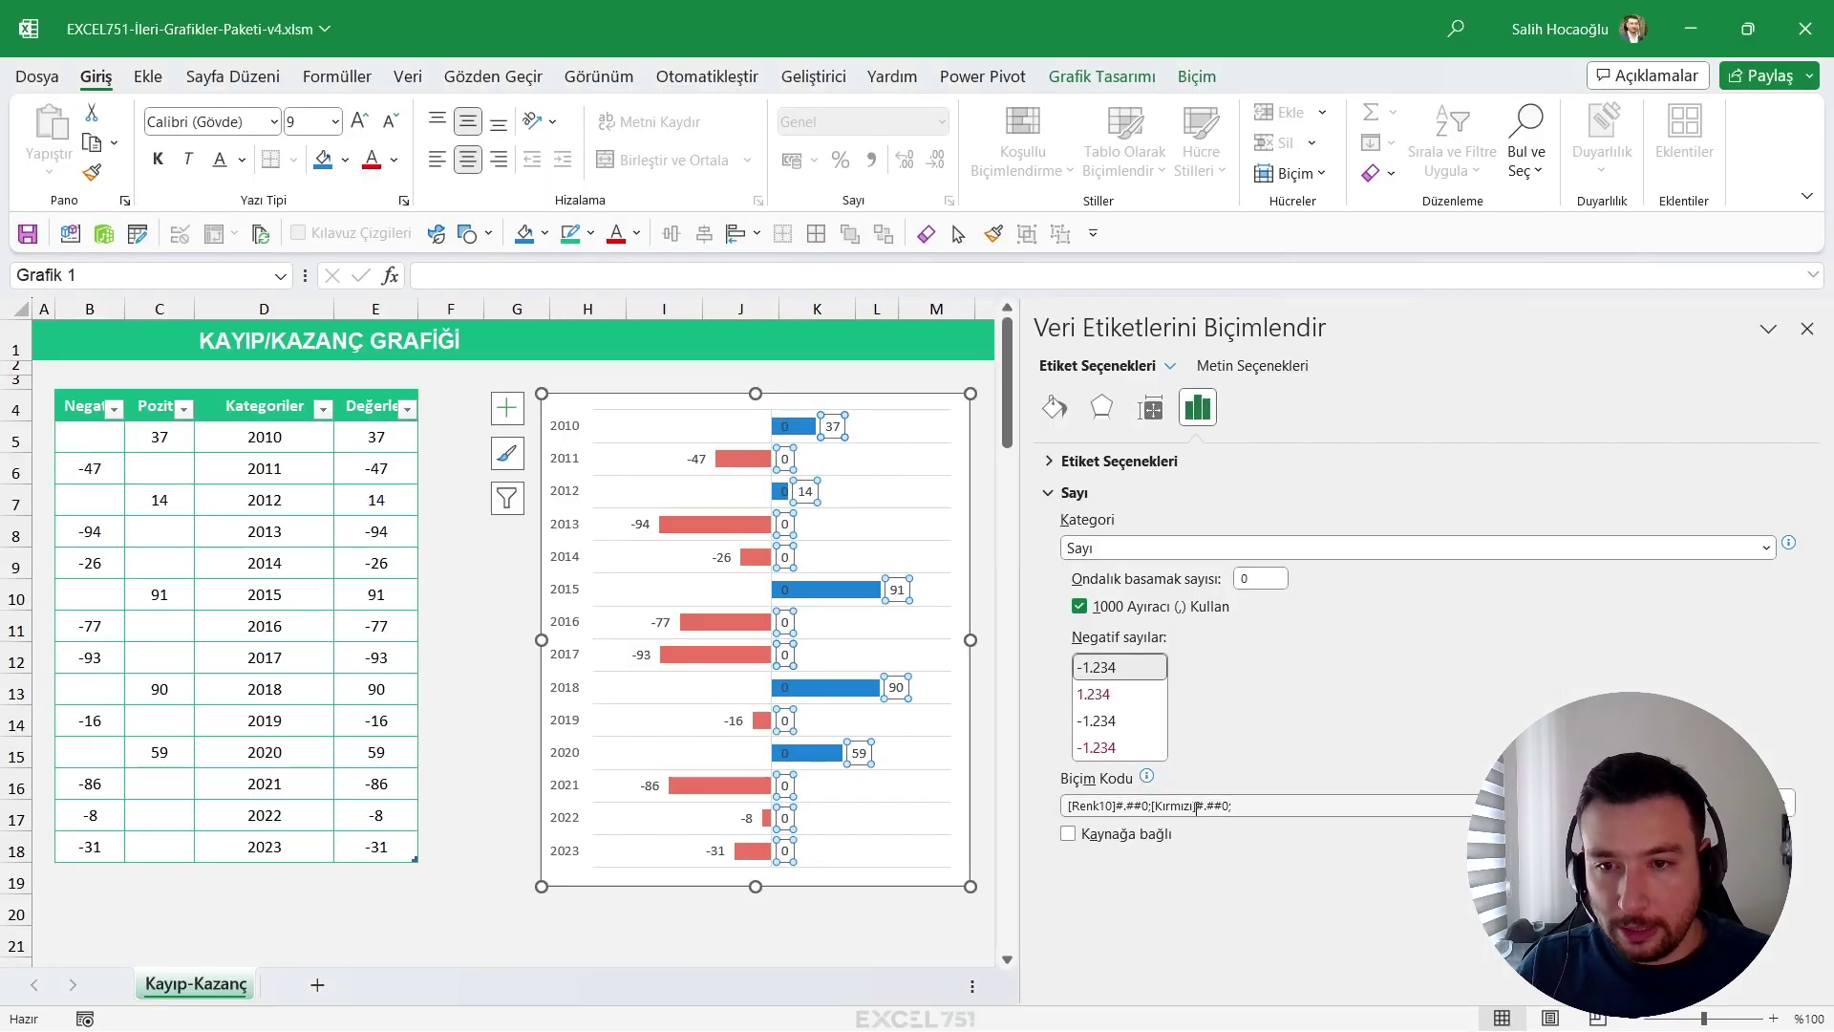
{"action": "left_click", "coordinate": [1195, 807]}
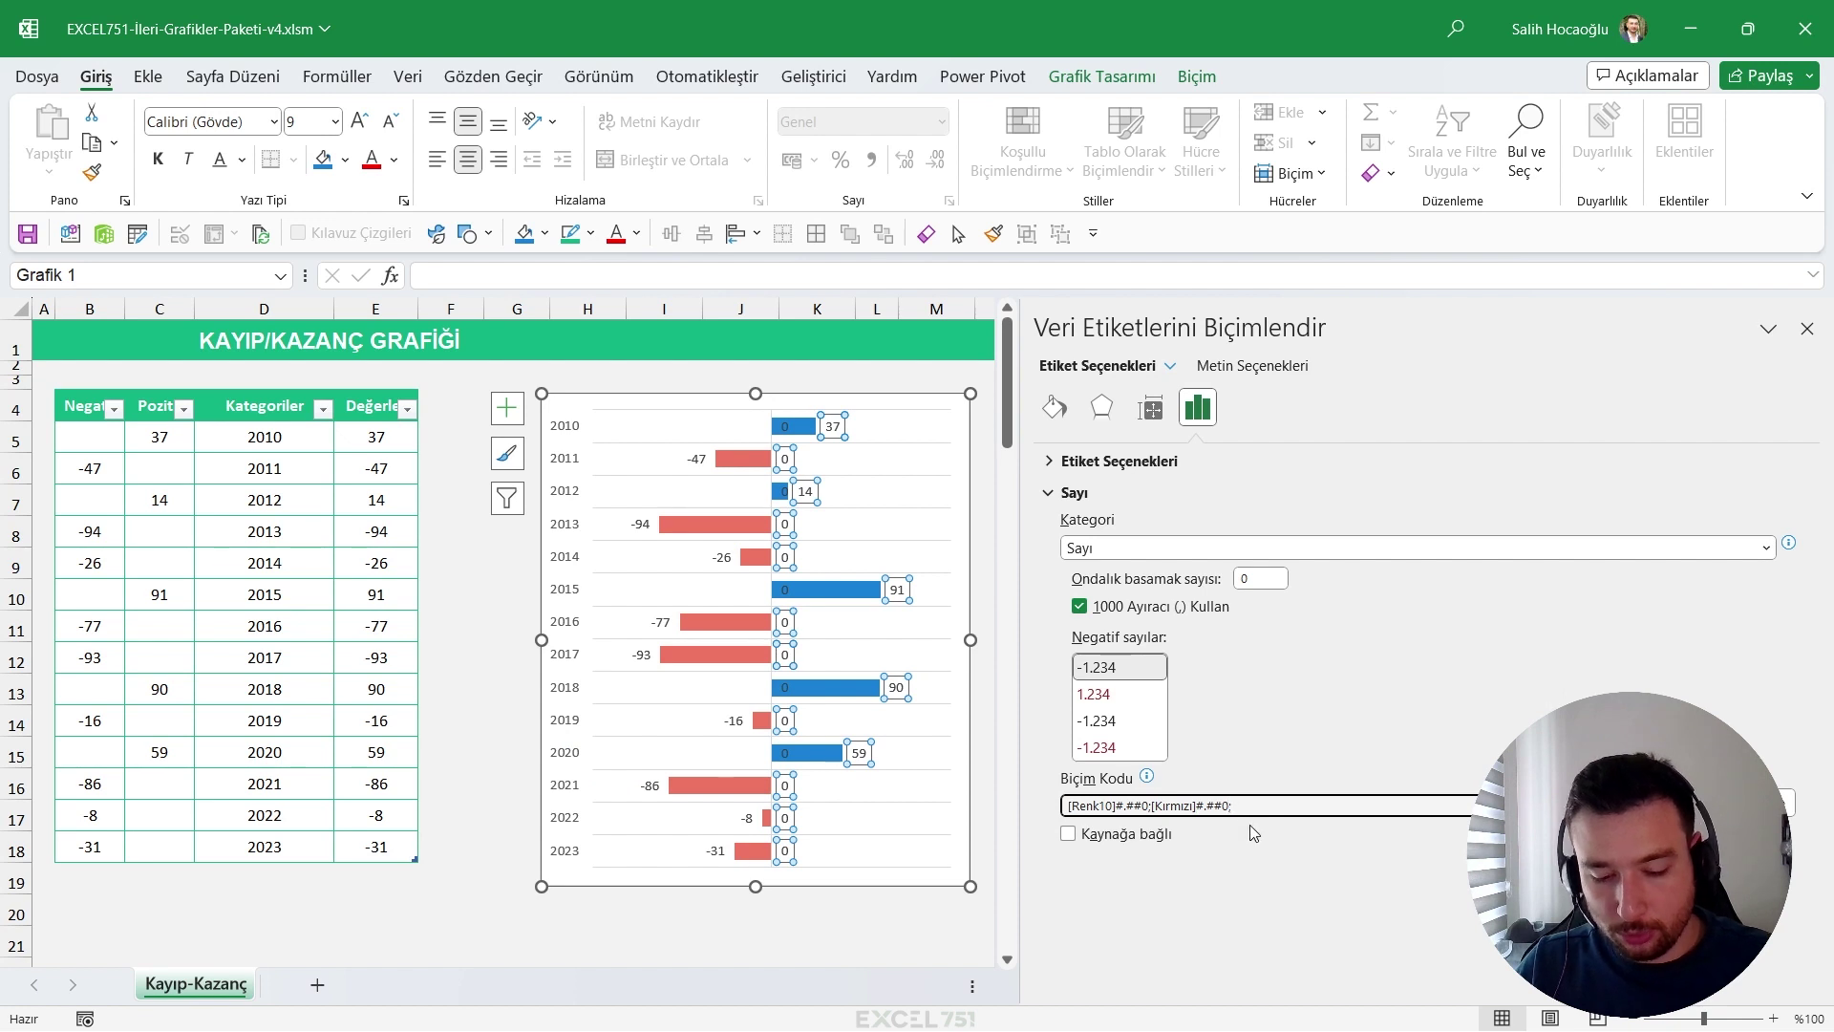
Replace the trailing semicolon with a quoted ▼ so the code reads [Renk10]#.##0;[Kırmızı]#.##0 "▼";.
{"action": "key", "text": "BackSpace"}
{"action": "type", "text": "\""}
{"action": "key", "text": "ctrl+v"}
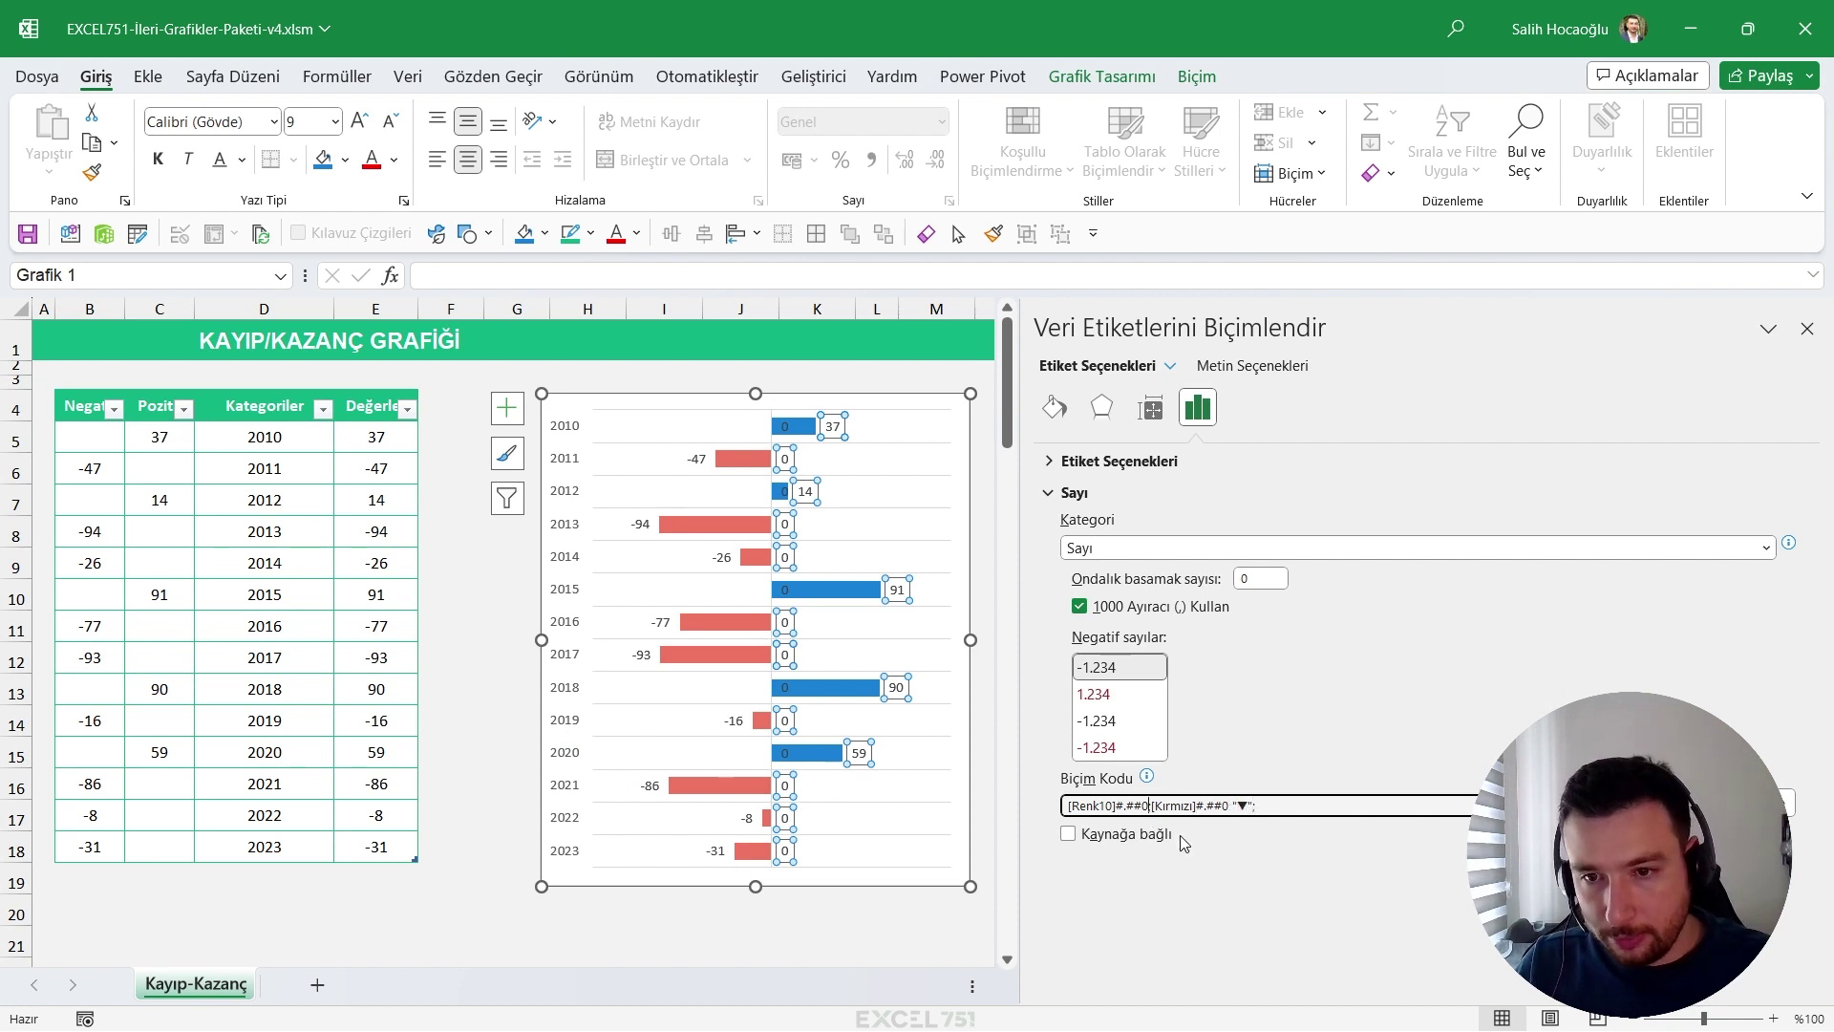
{"action": "key", "text": "alt+Tab"}
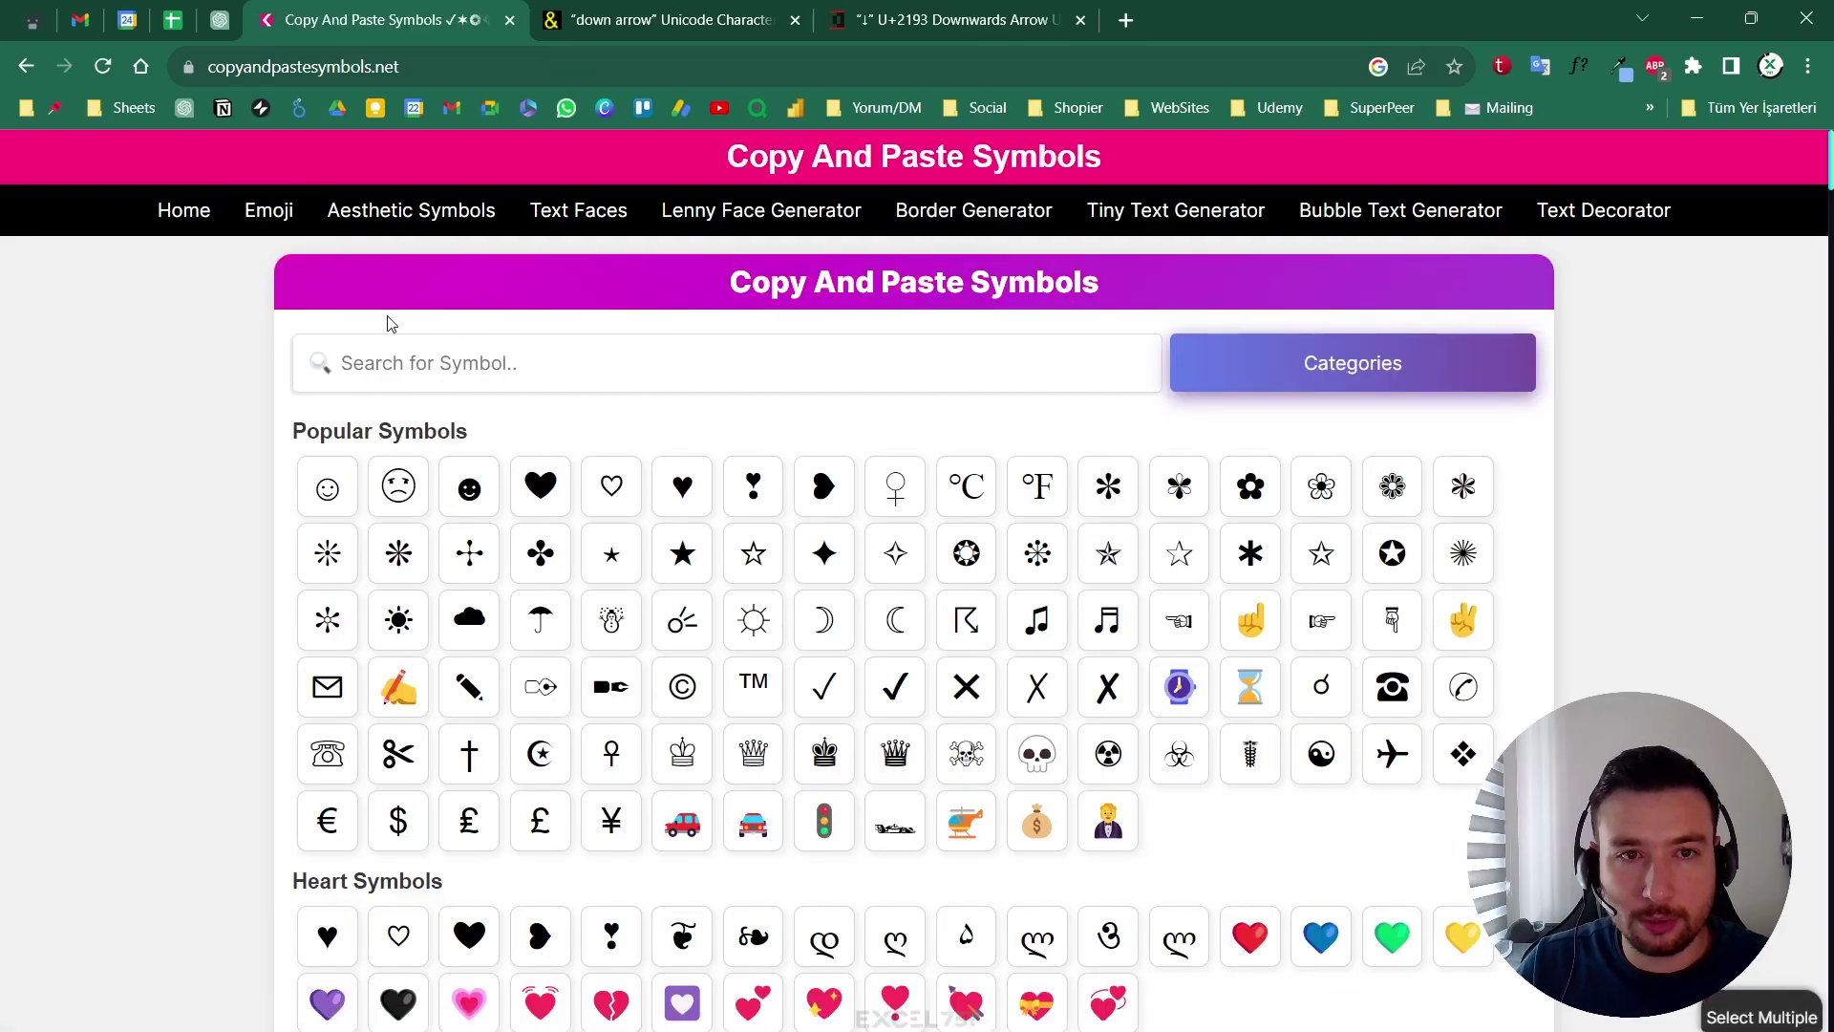
Find the ▲ up-arrow symbol on copyandpastesymbols.net and add it to the copy bar.
{"action": "left_click", "coordinate": [547, 351]}
{"action": "type", "text": "up"}
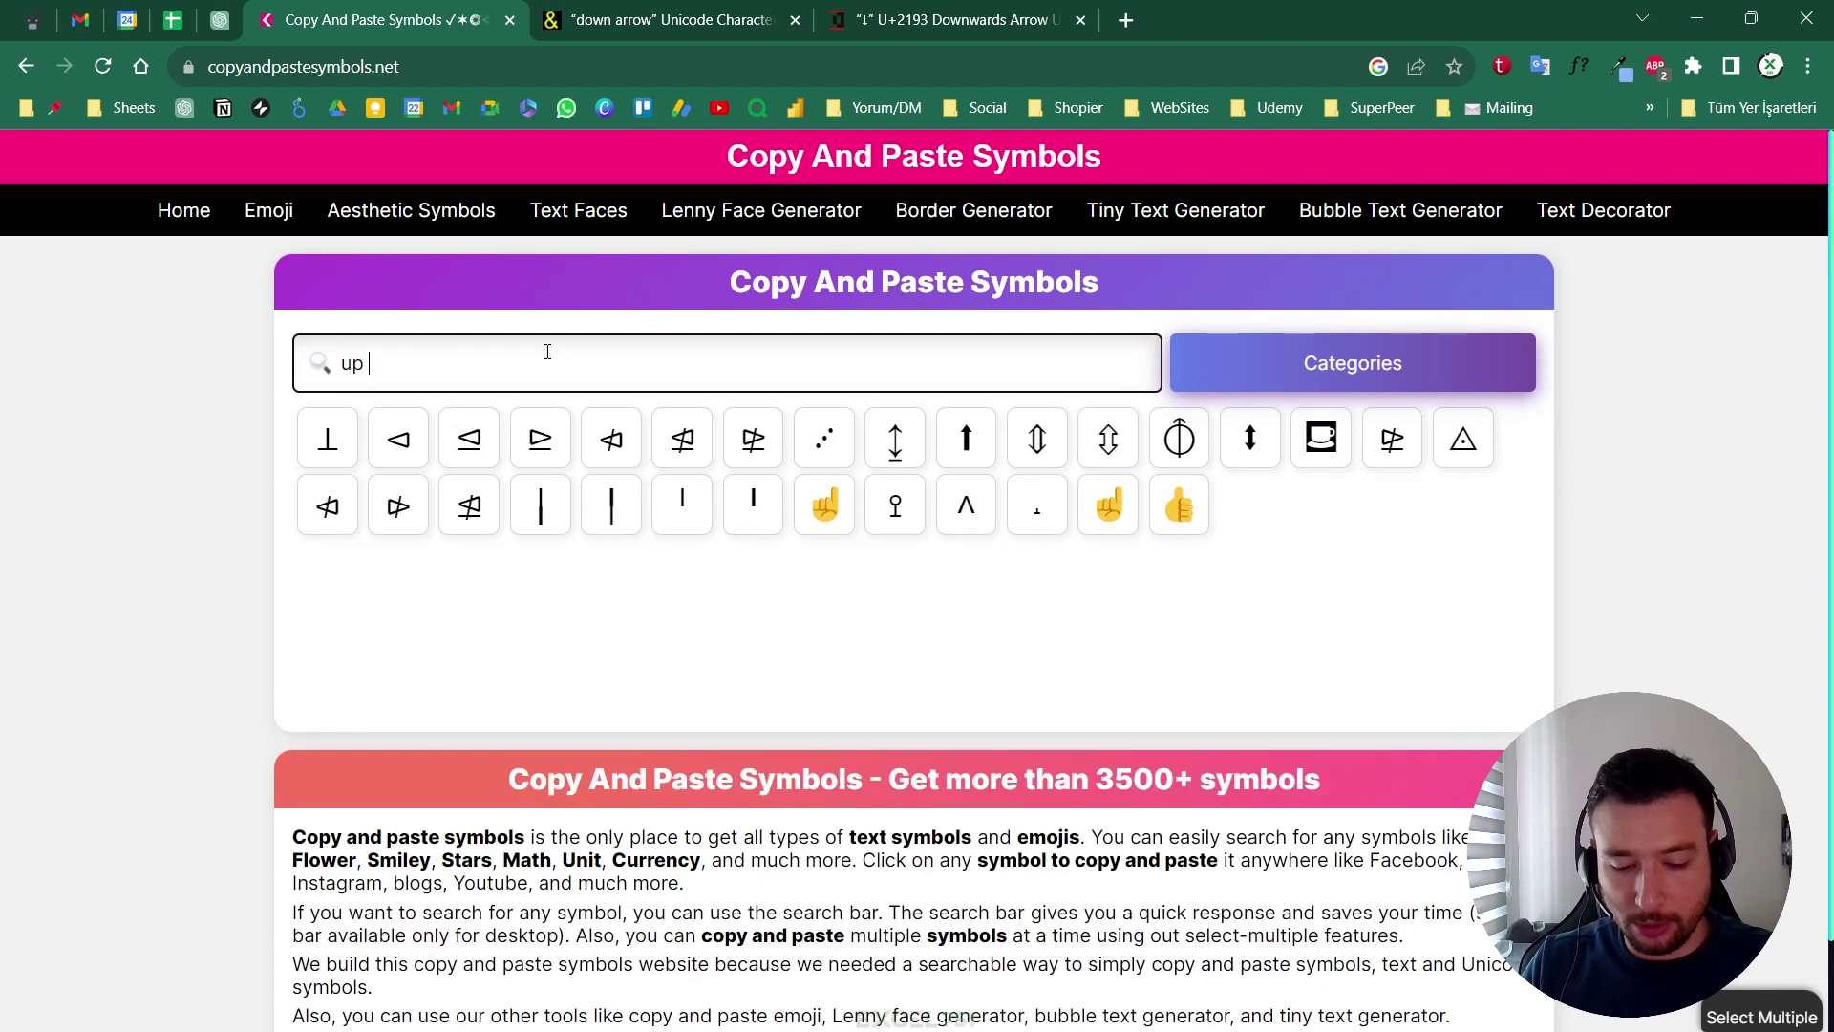
{"action": "type", "text": " arrow"}
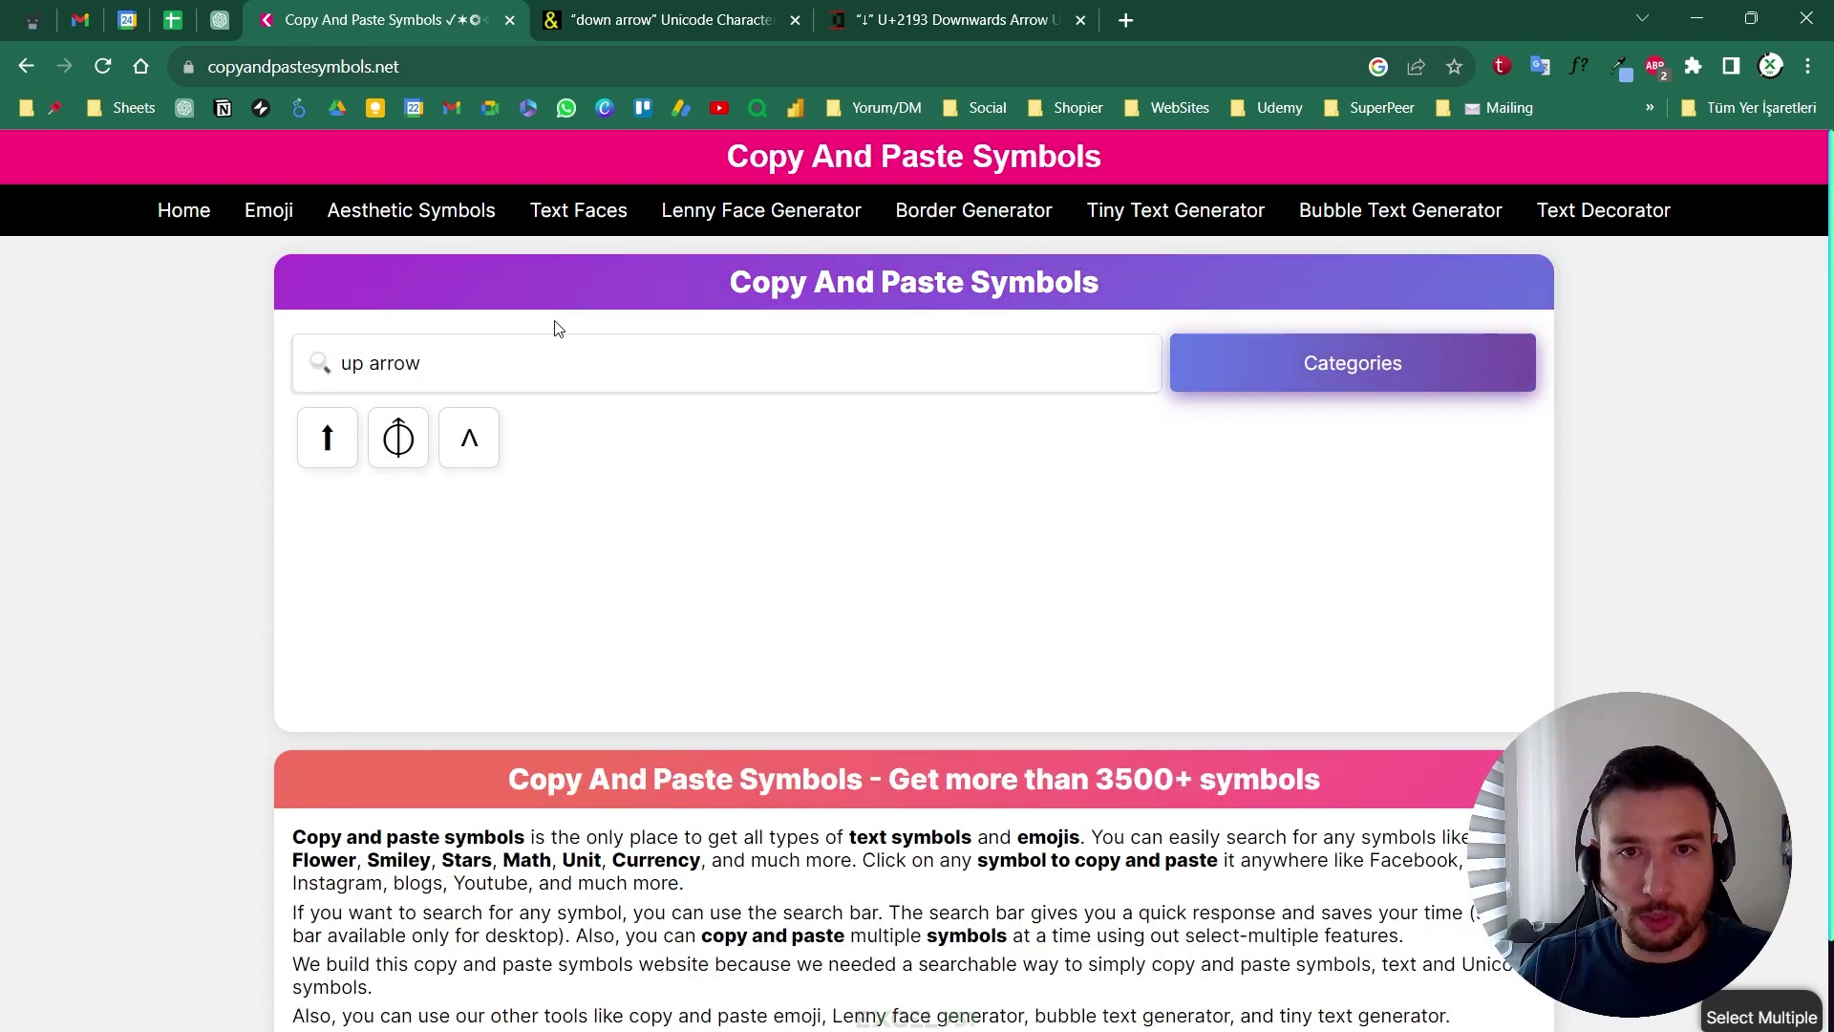
{"action": "key", "text": "alt+Left"}
{"action": "left_click", "coordinate": [430, 66]}
{"action": "double_click", "coordinate": [505, 69]}
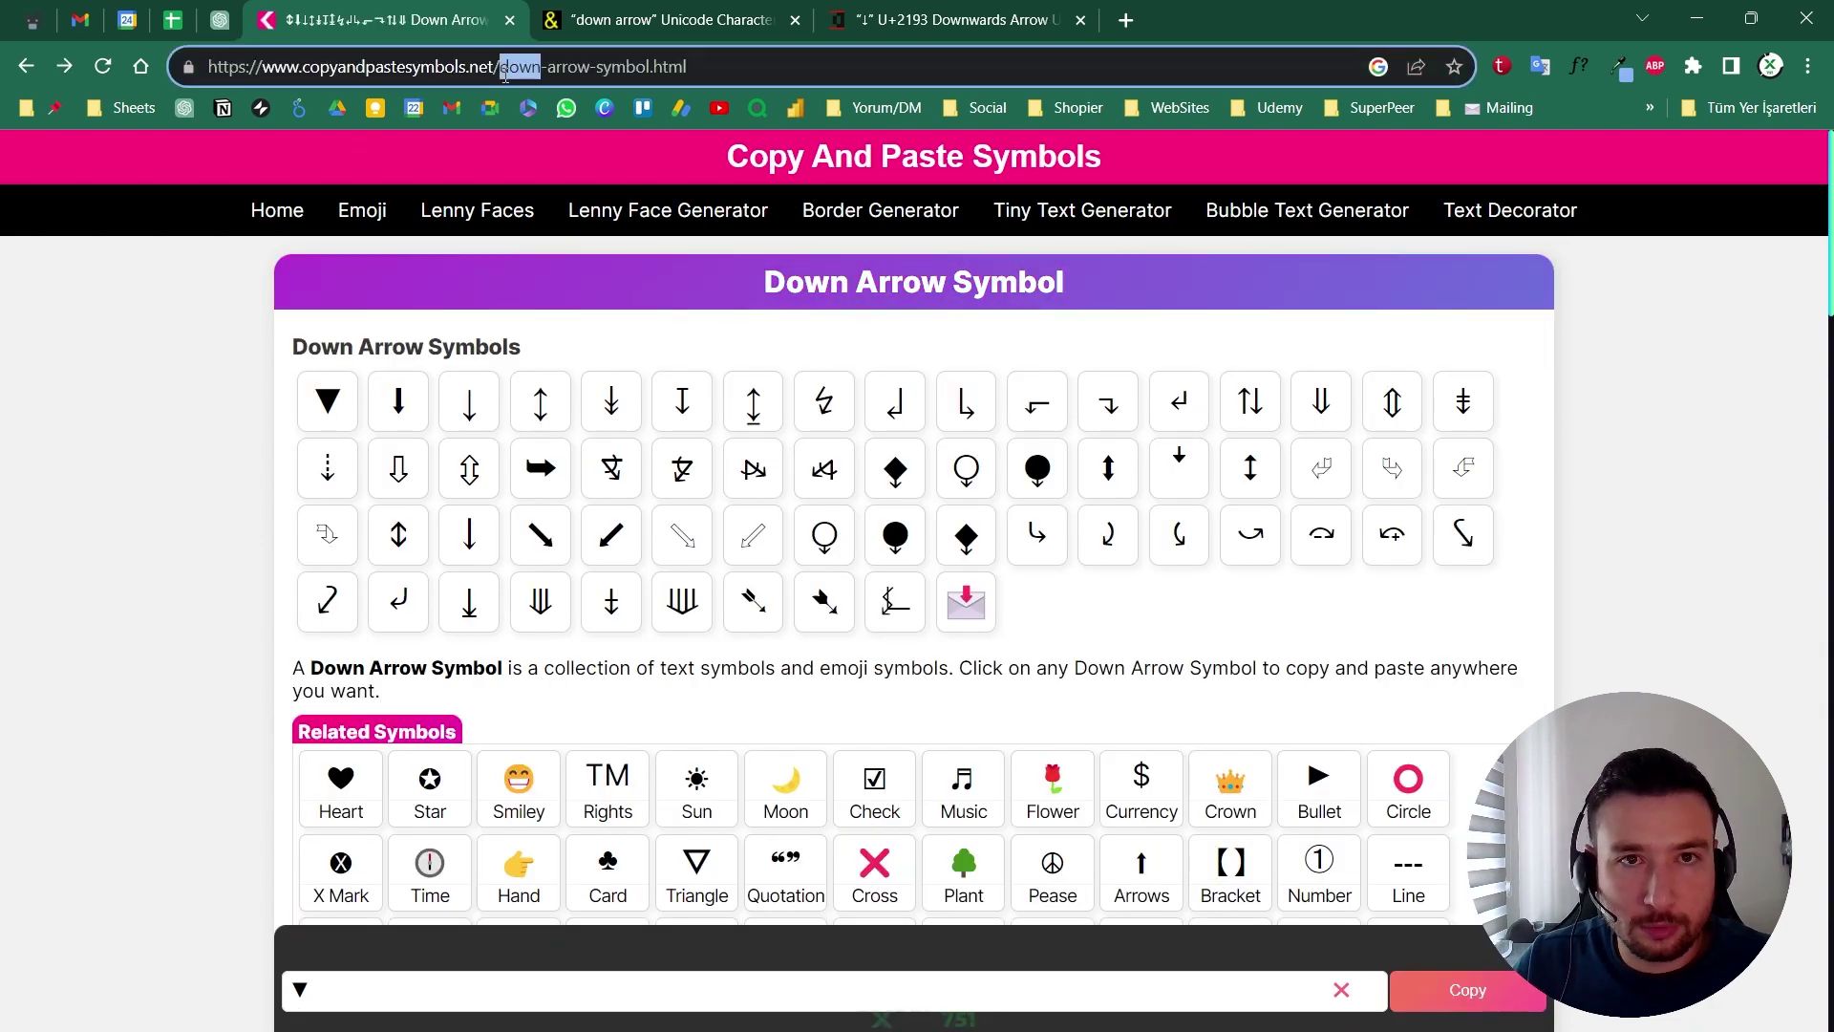
{"action": "type", "text": "up"}
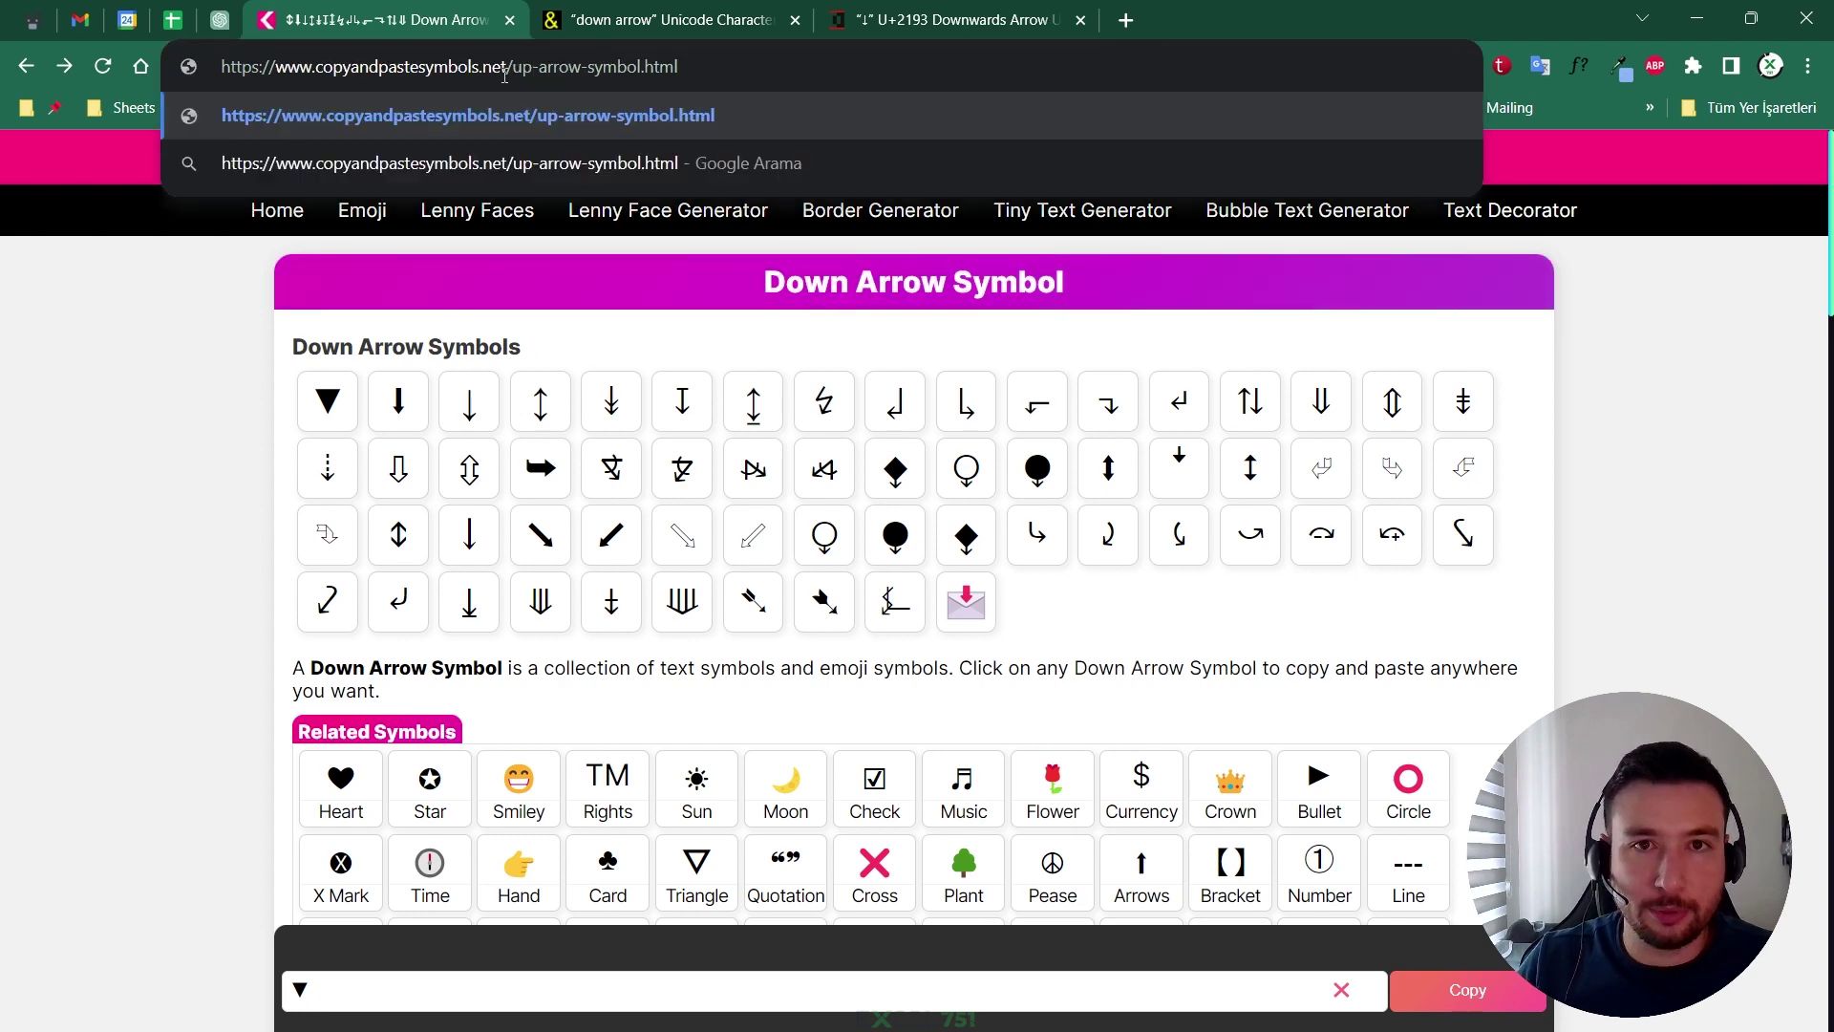
{"action": "key", "text": "Return"}
{"action": "left_click", "coordinate": [464, 69]}
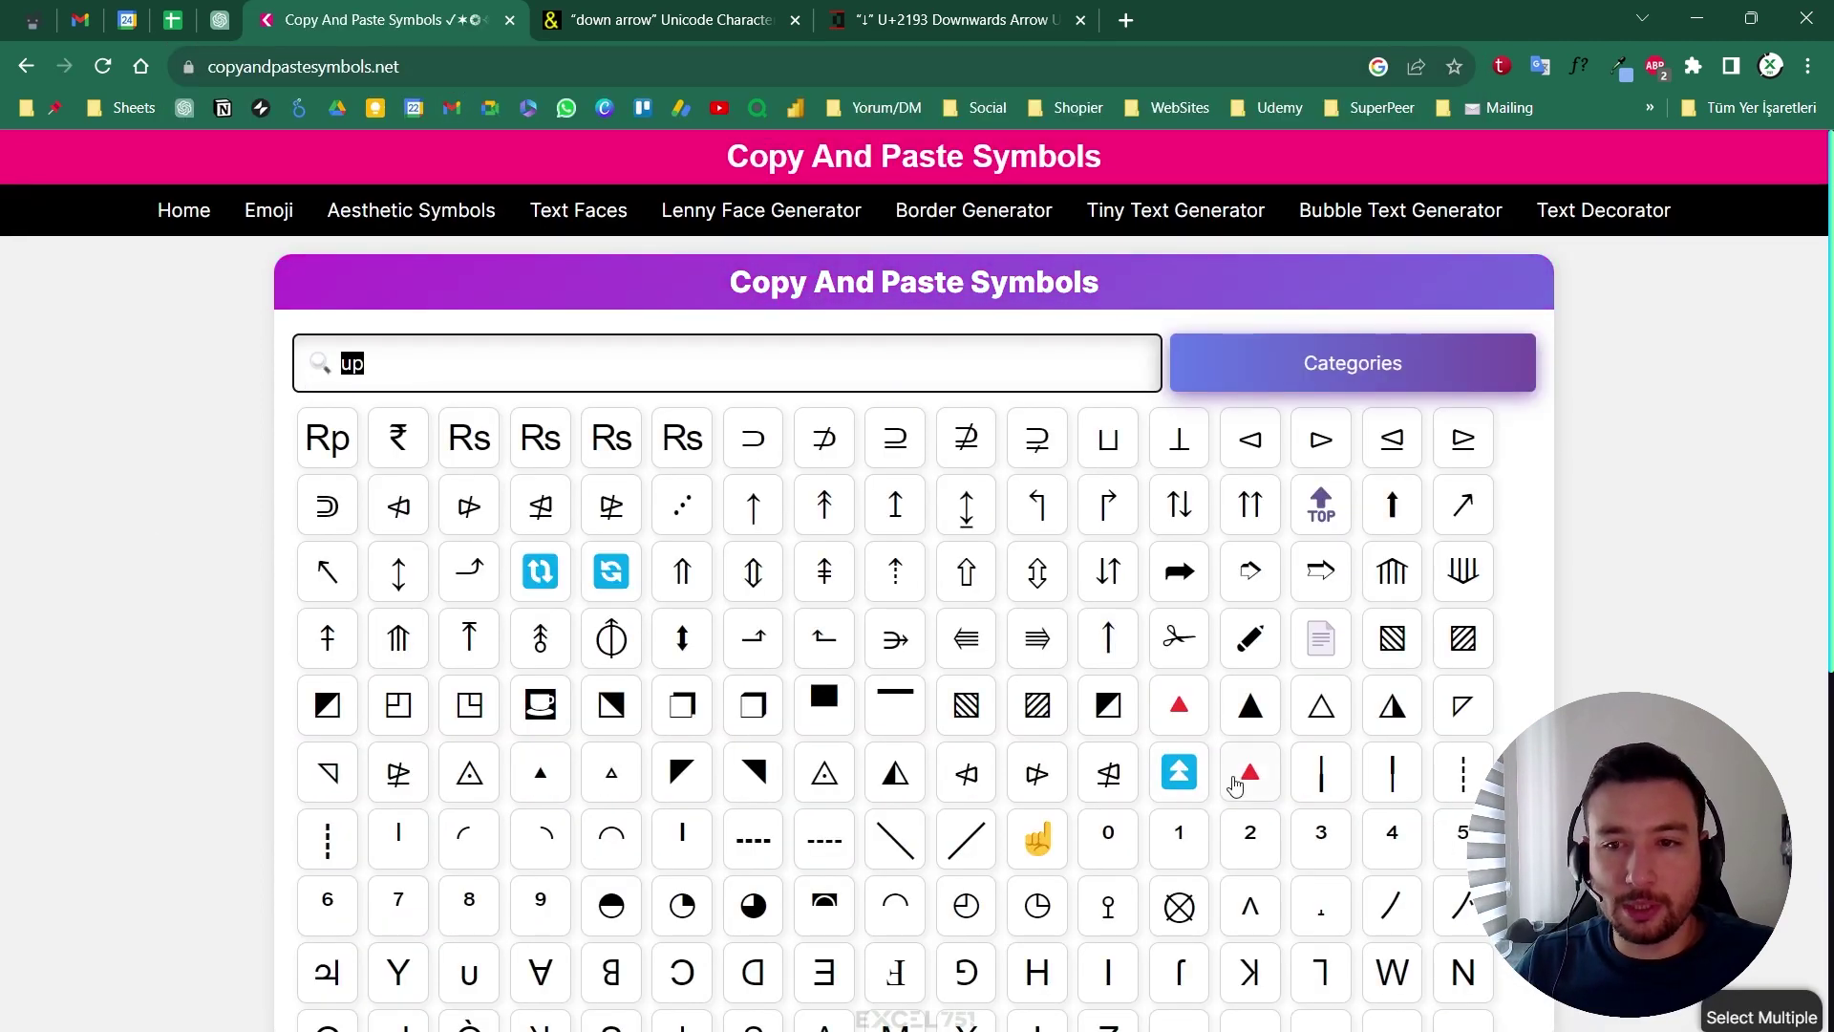
{"action": "left_click", "coordinate": [1250, 705]}
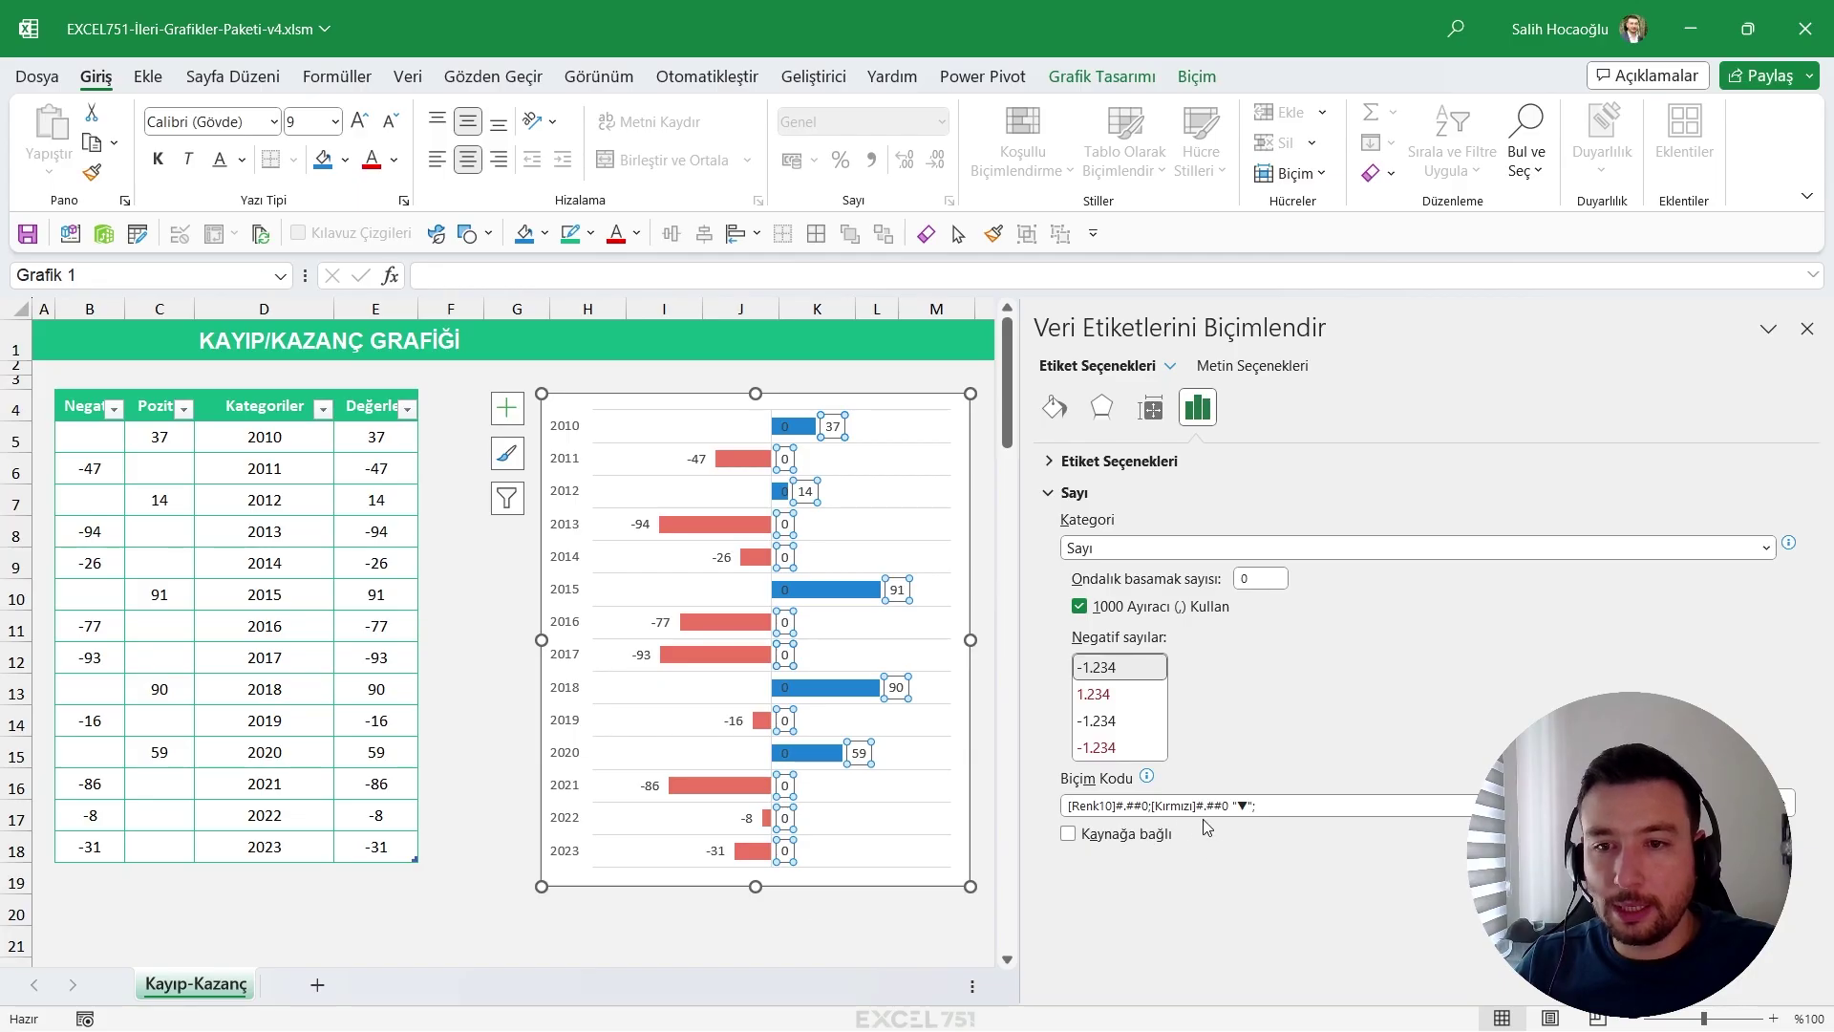
Add a quote after the positive format and paste the copied ▲ into the format code.
{"action": "left_click", "coordinate": [1151, 805]}
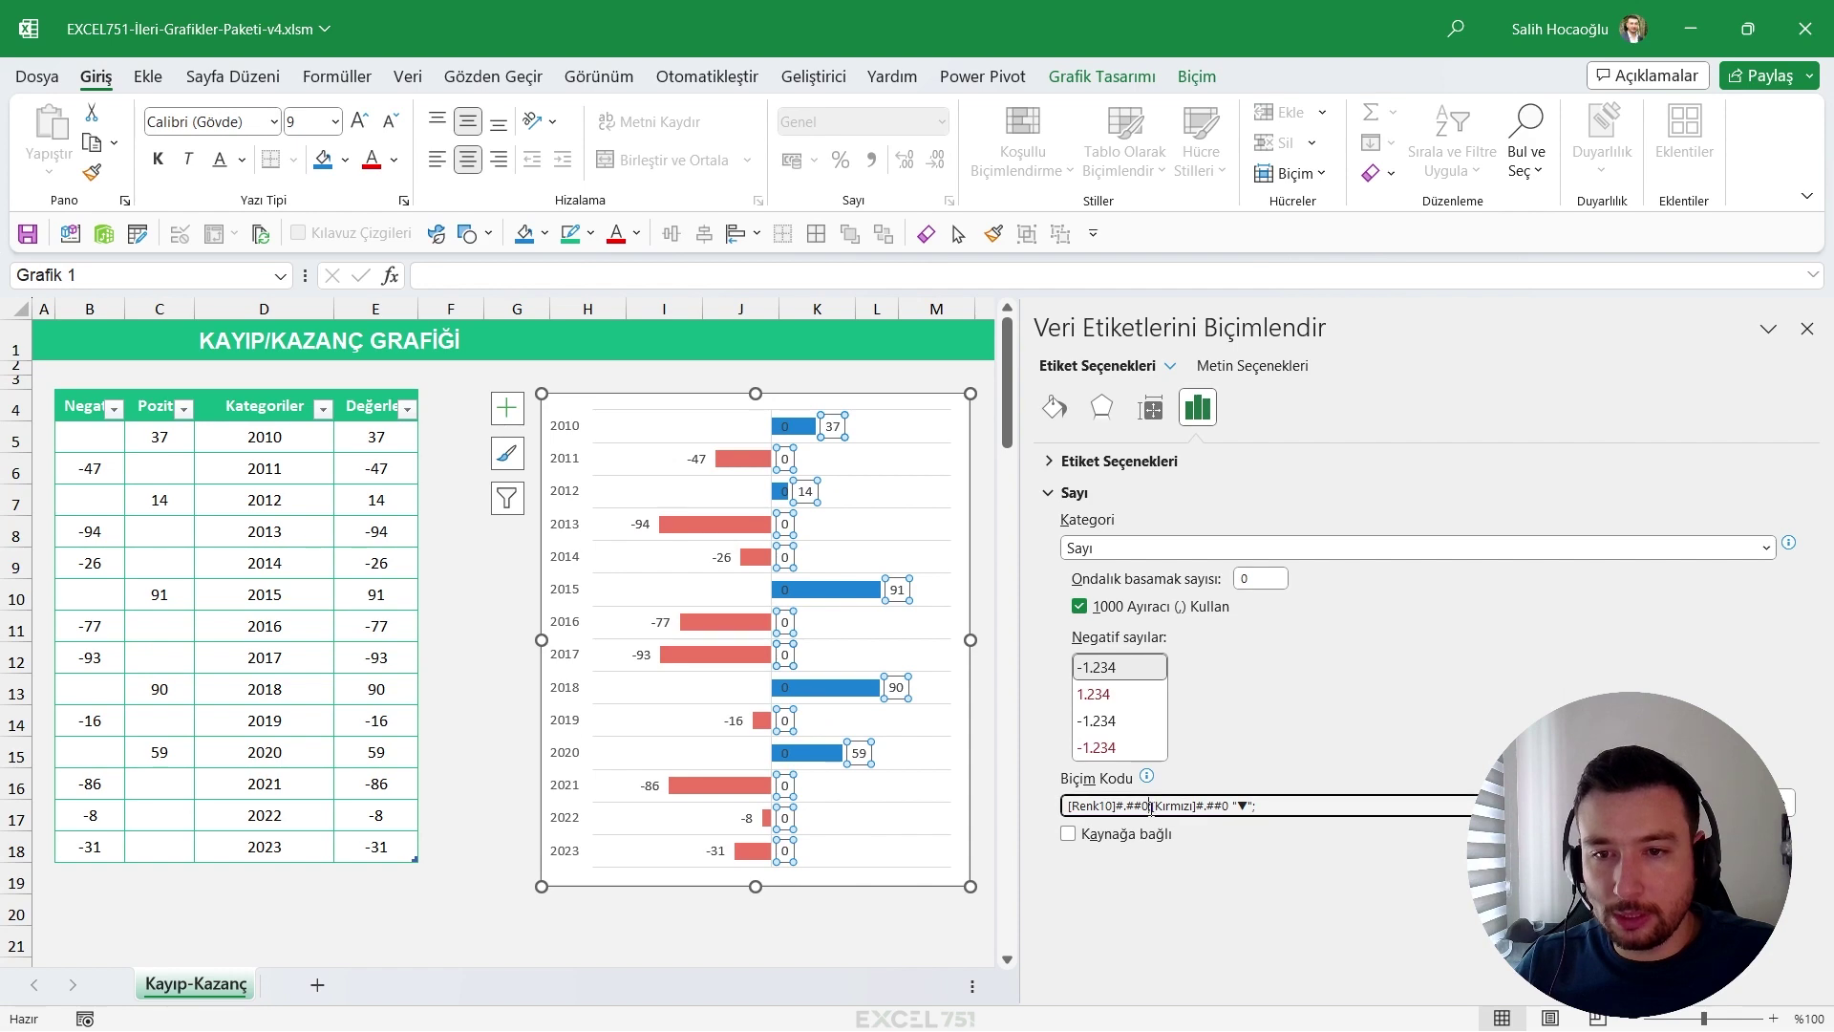
{"action": "type", "text": "\""}
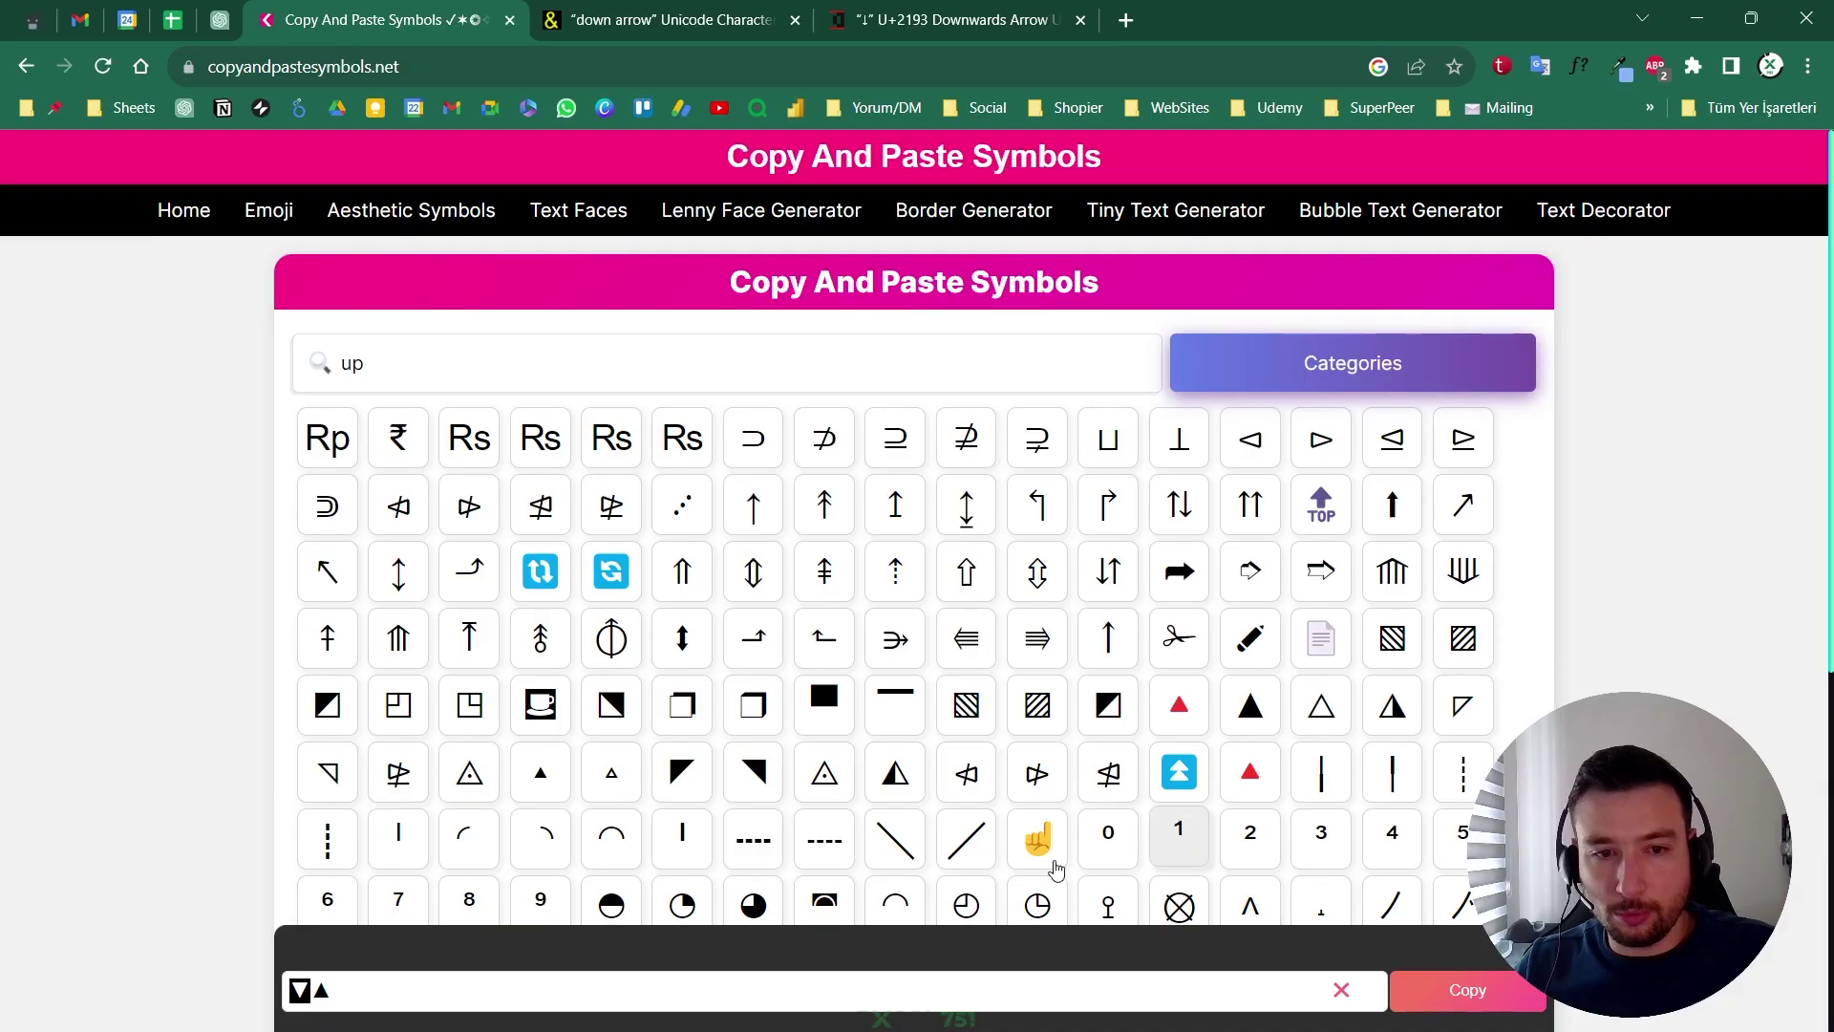
{"action": "double_click", "coordinate": [318, 991]}
{"action": "key", "text": "ctrl+c"}
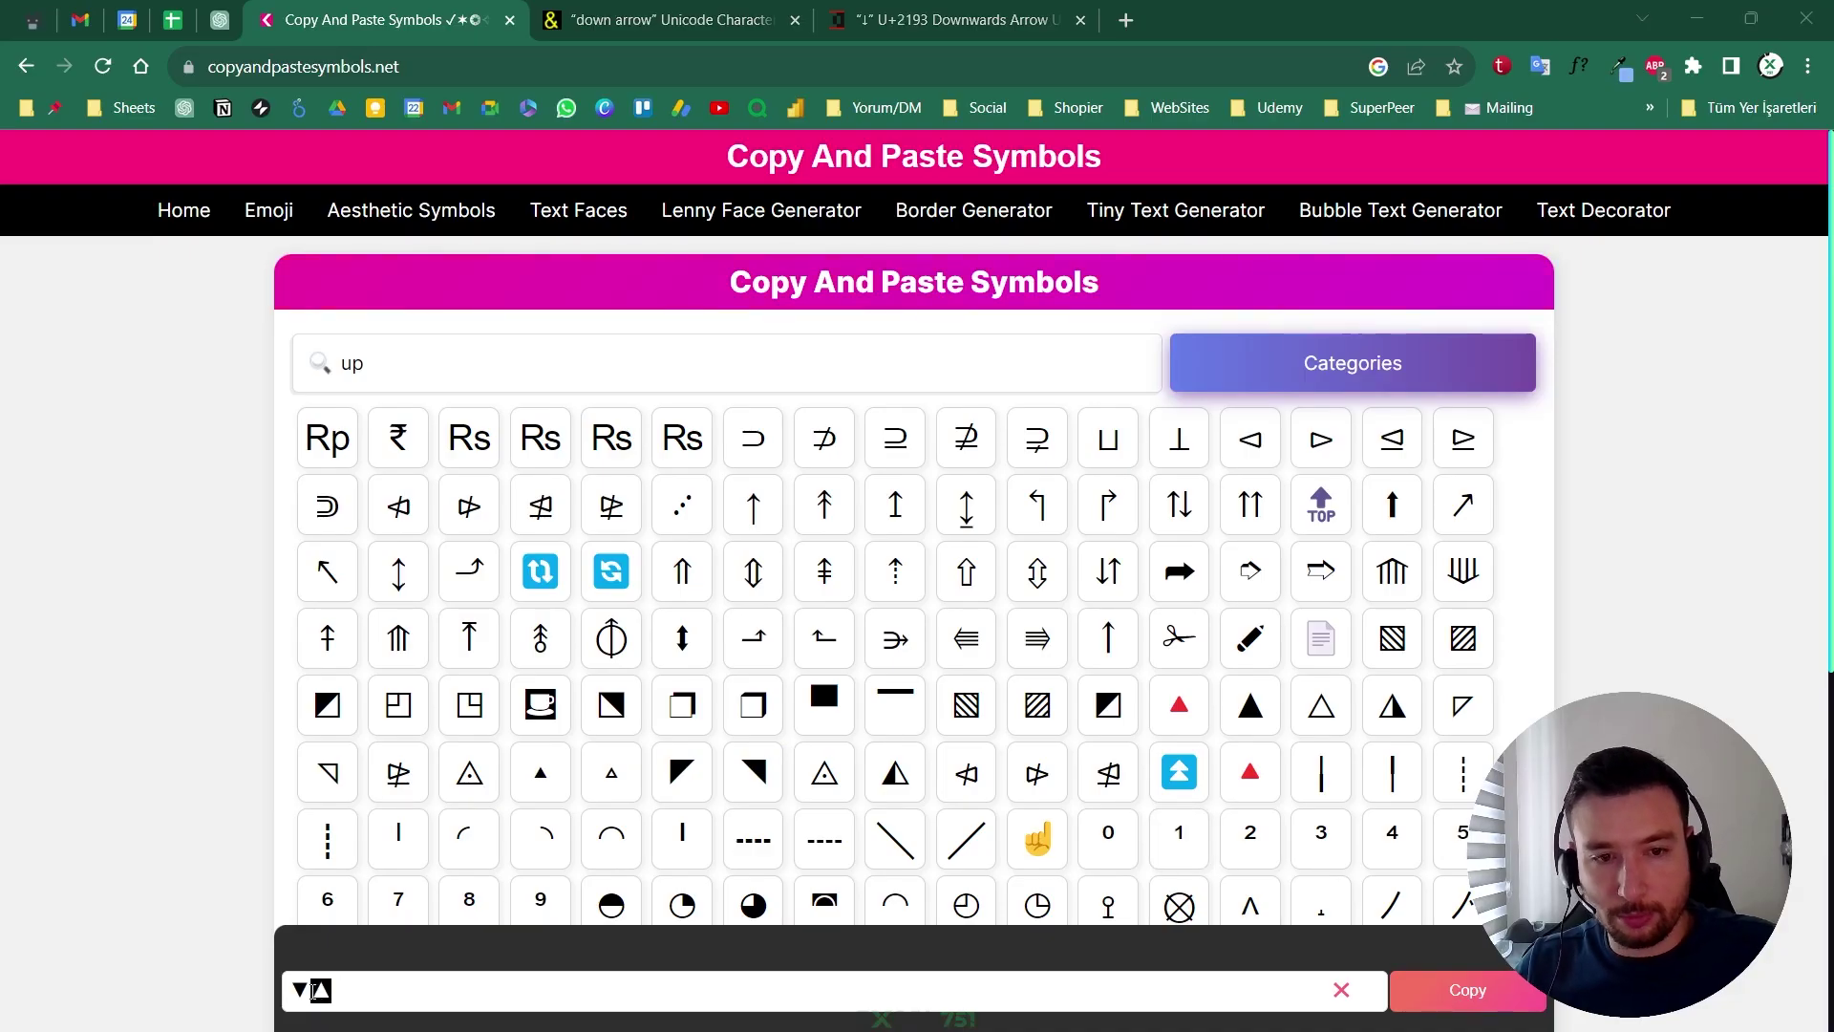
{"action": "key", "text": "alt+Tab"}
{"action": "key", "text": "ctrl+v"}
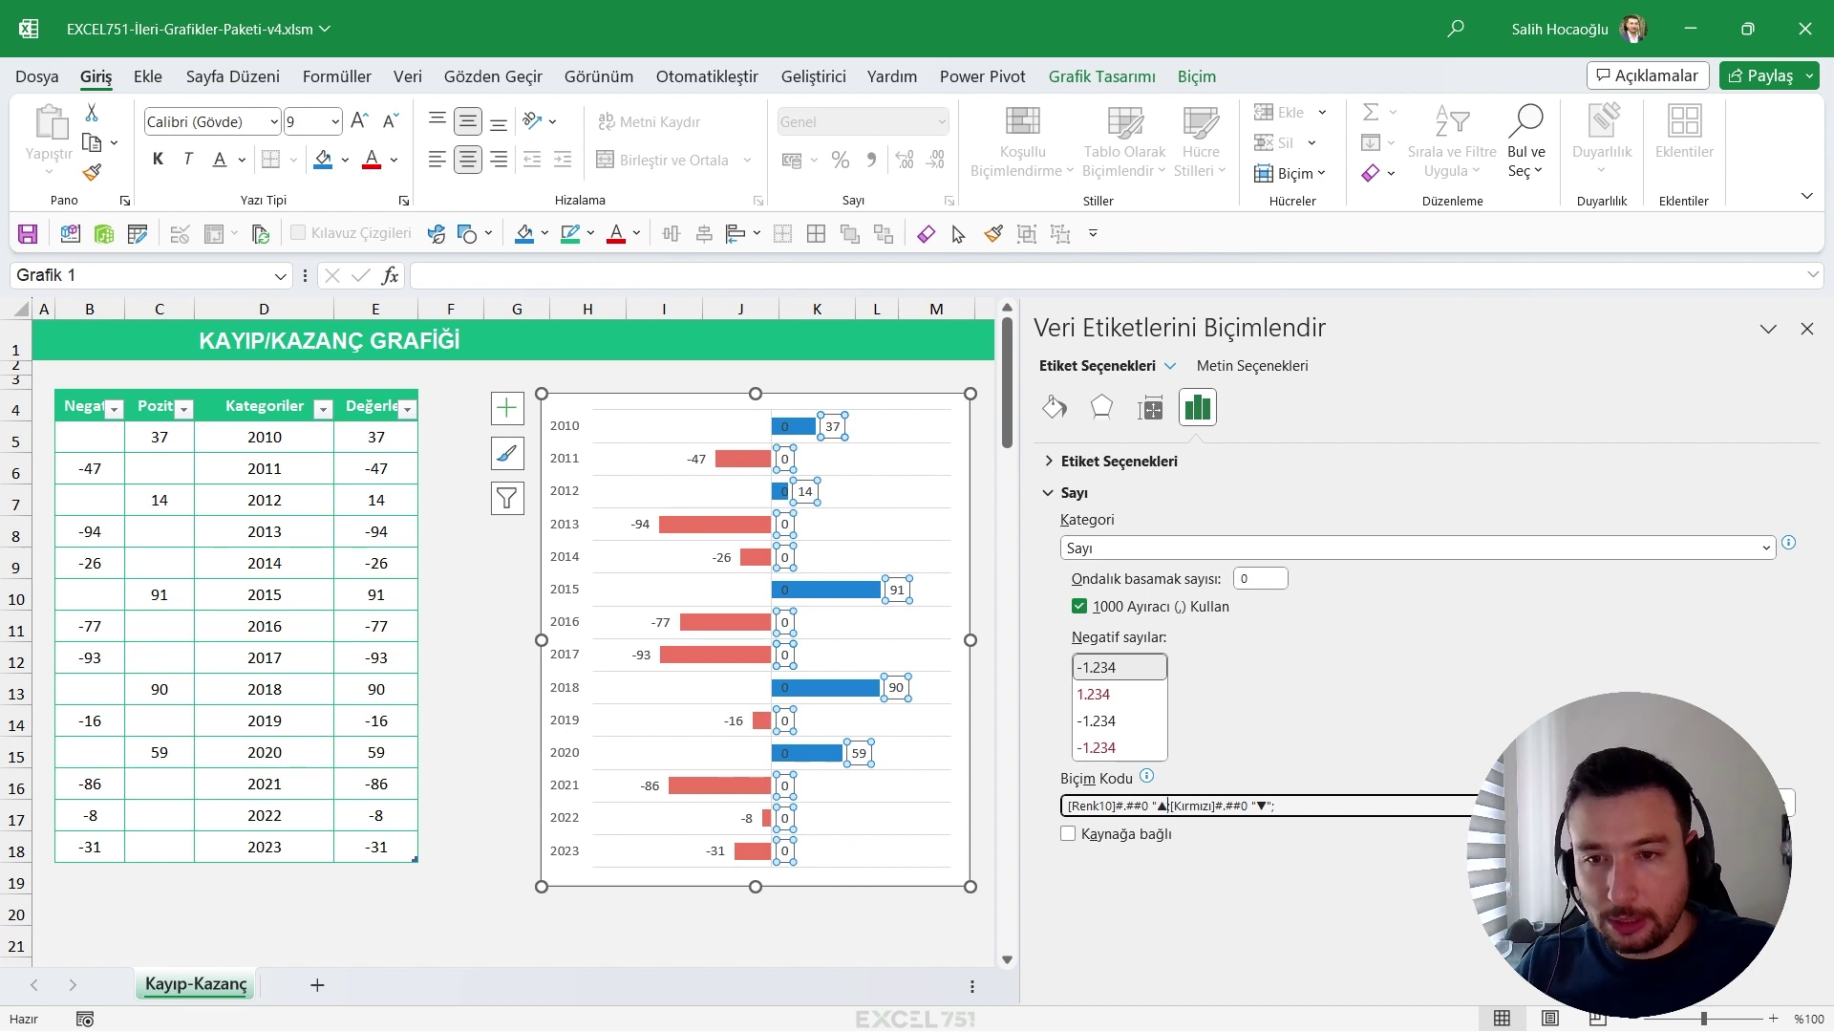
Finish the code as [Renk10]#.##0 "▲";[Kırmızı]#.##0 "▼";"" and apply it to the Pozitif labels.
{"action": "type", "text": "\";"}
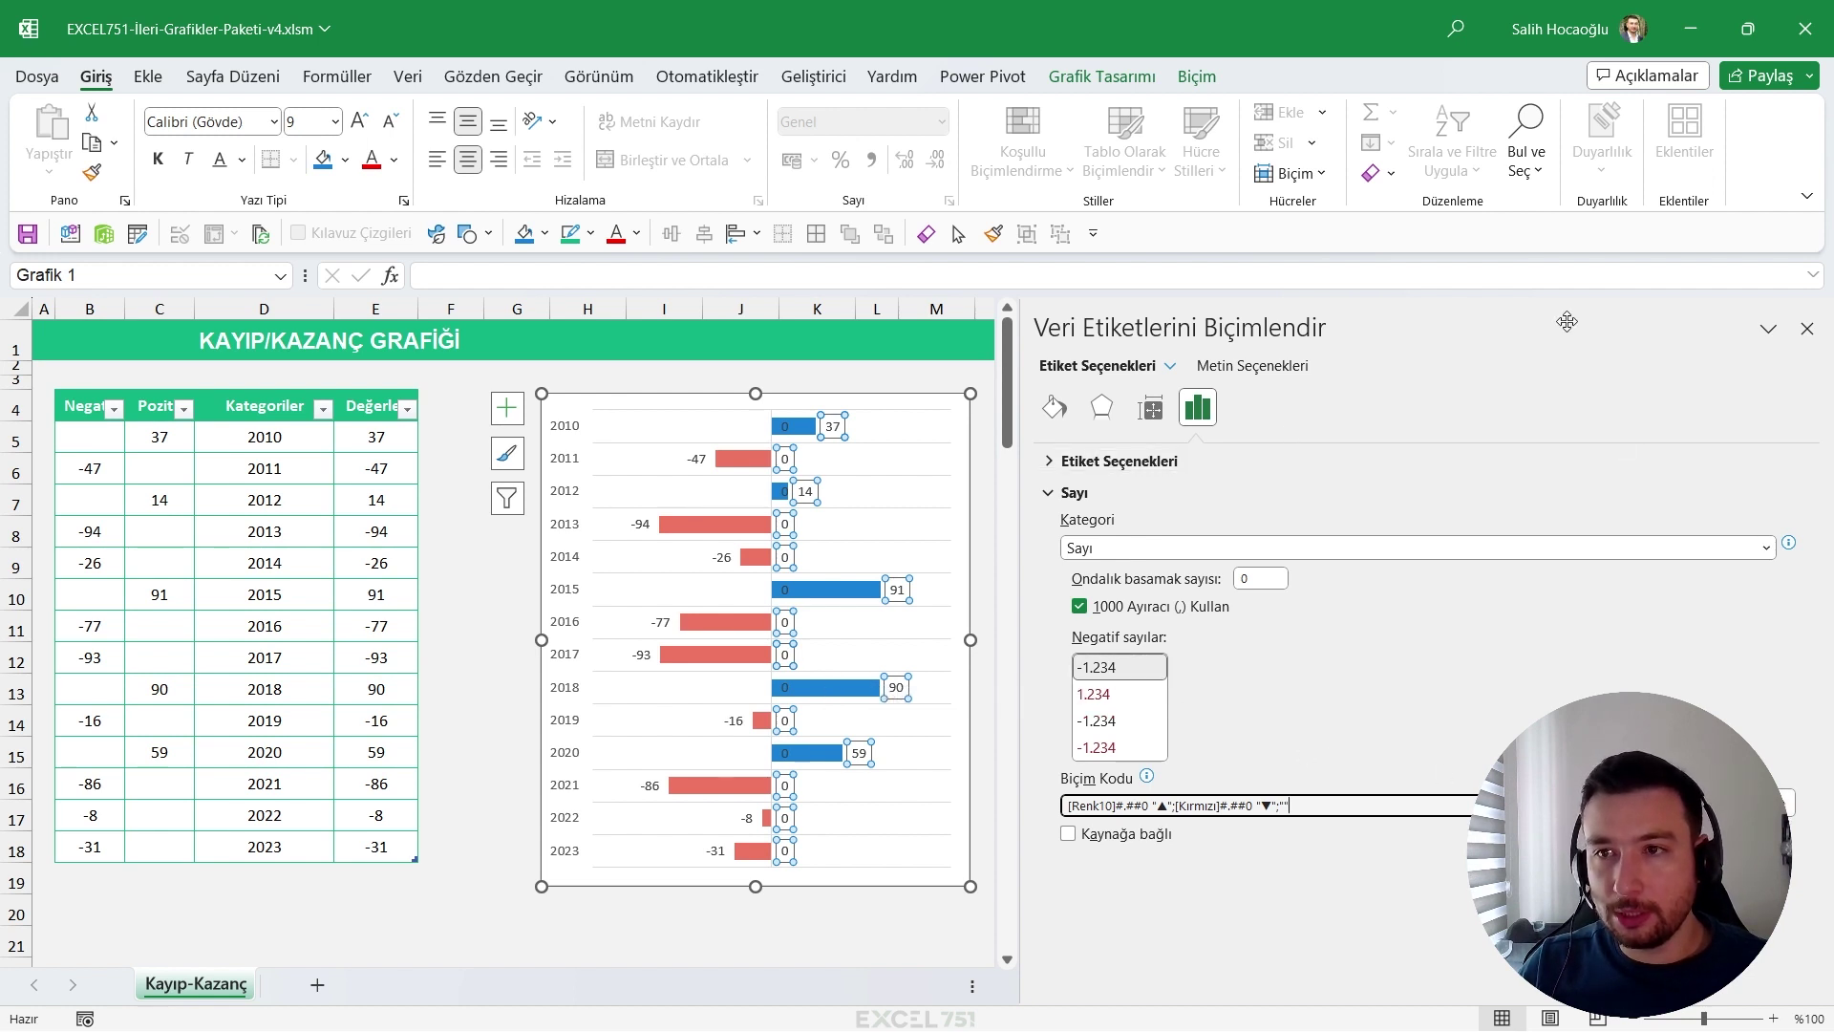
{"action": "left_click_drag", "start_coordinate": [1566, 321], "coordinate": [593, 277]}
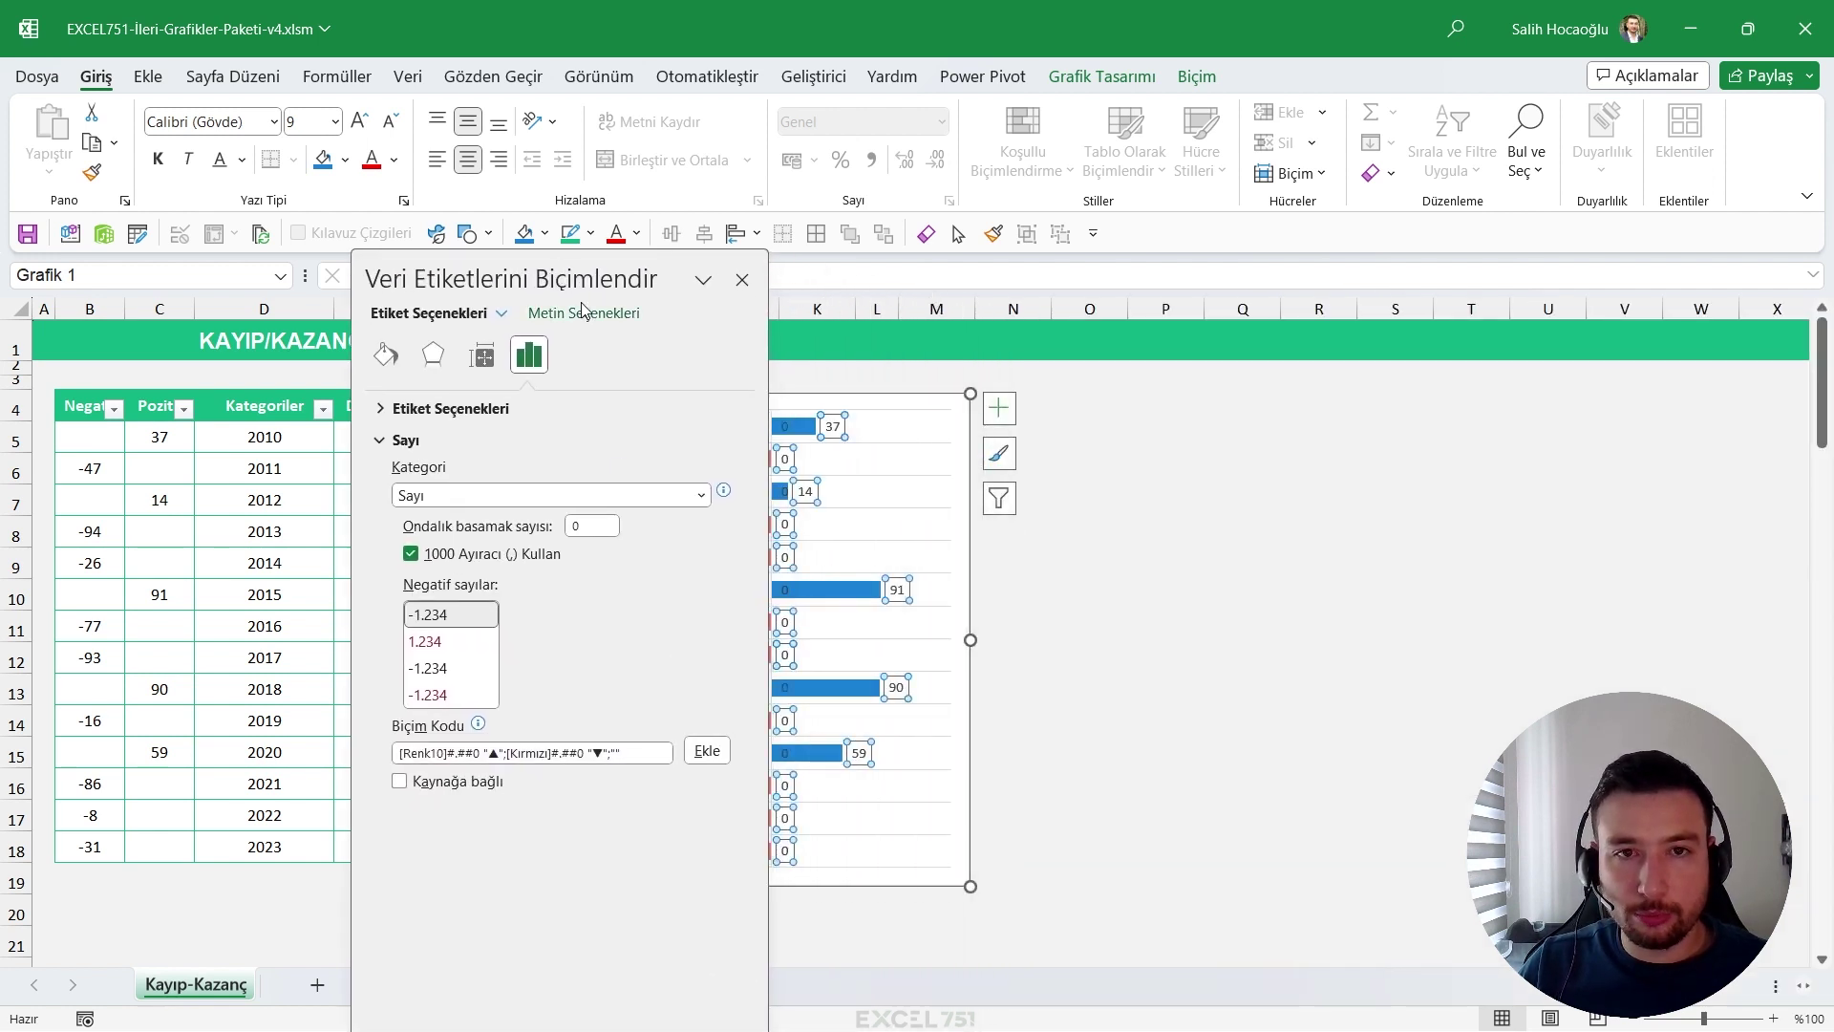
{"action": "left_click", "coordinate": [449, 704]}
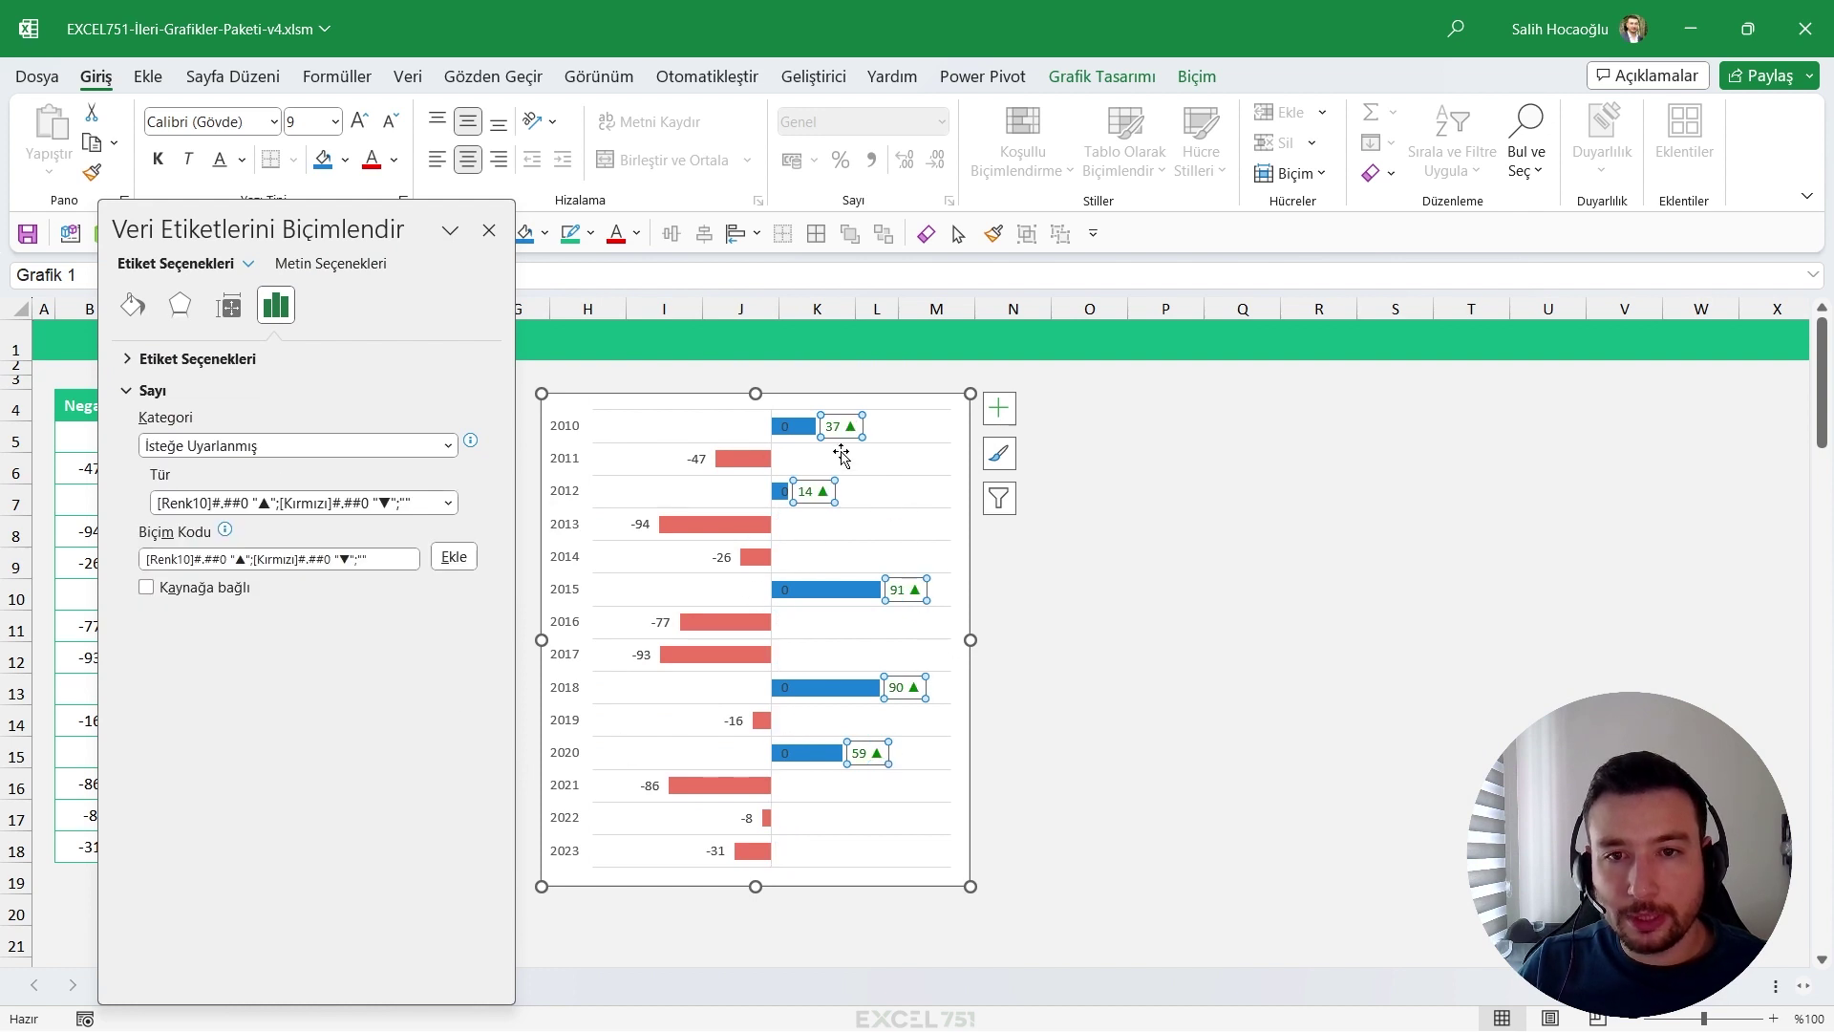
{"action": "left_click", "coordinate": [638, 524]}
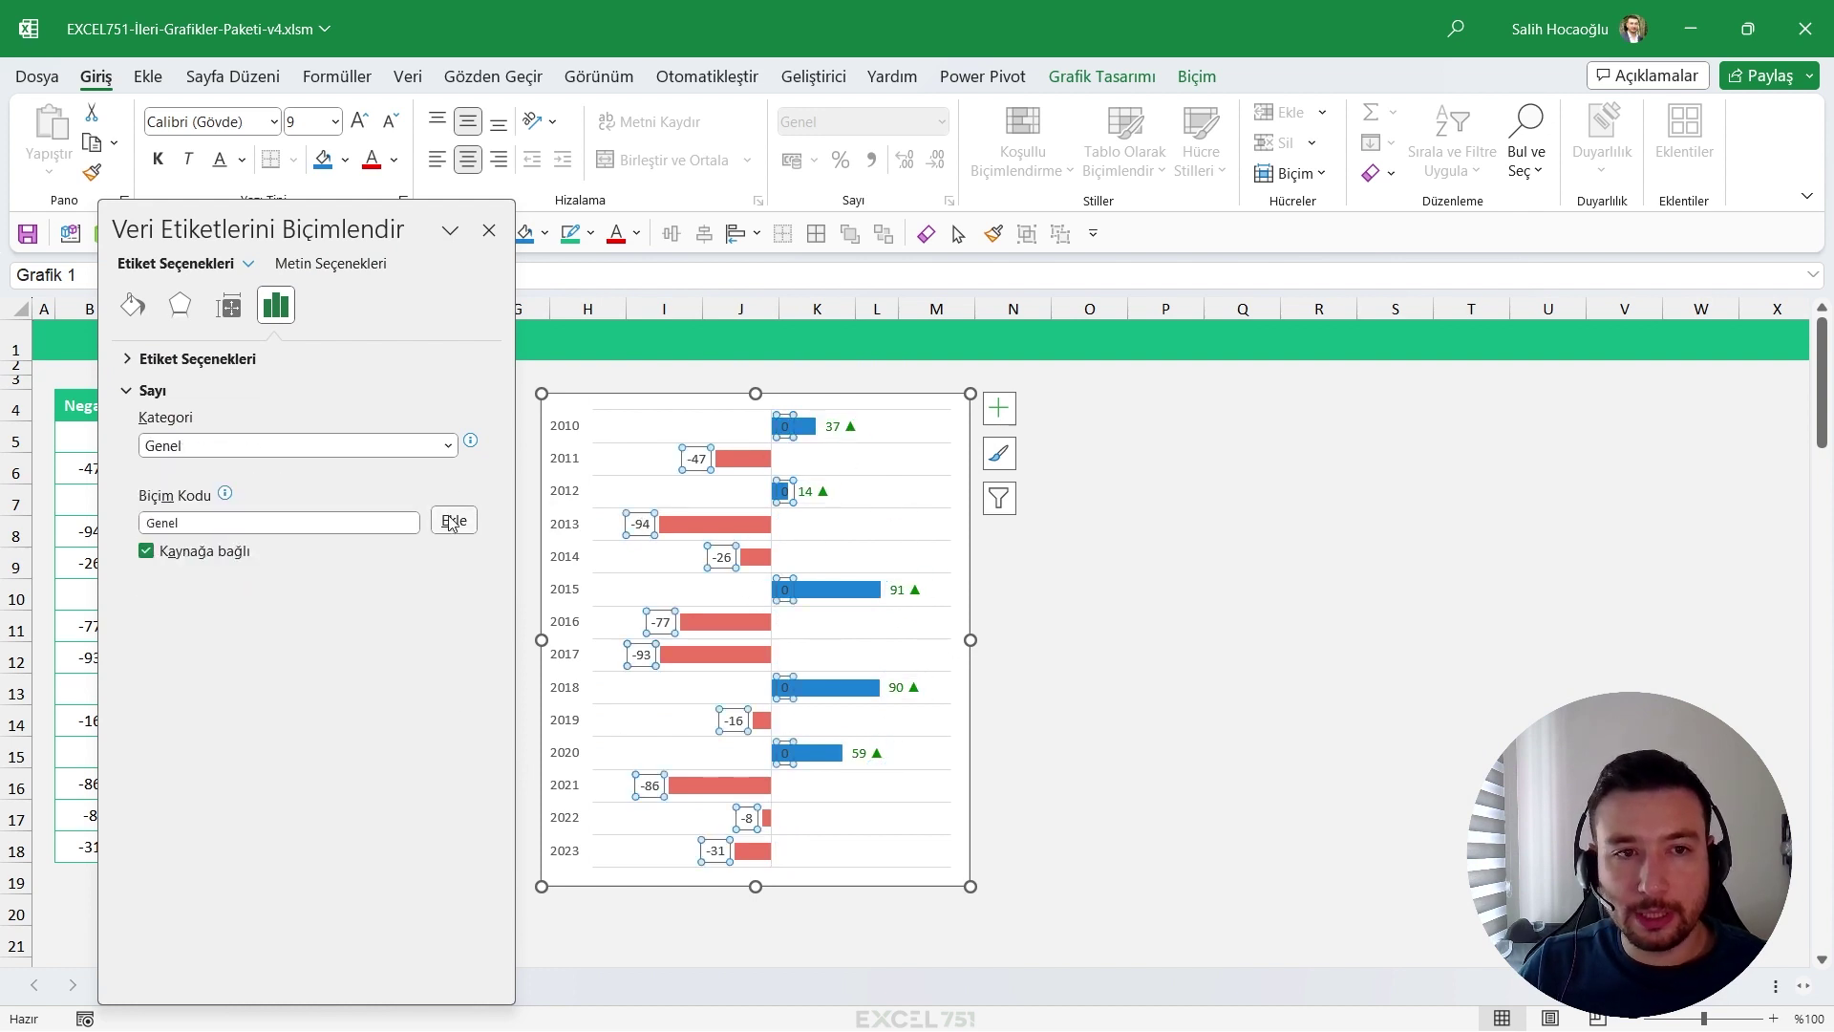
{"action": "left_click", "coordinate": [827, 427]}
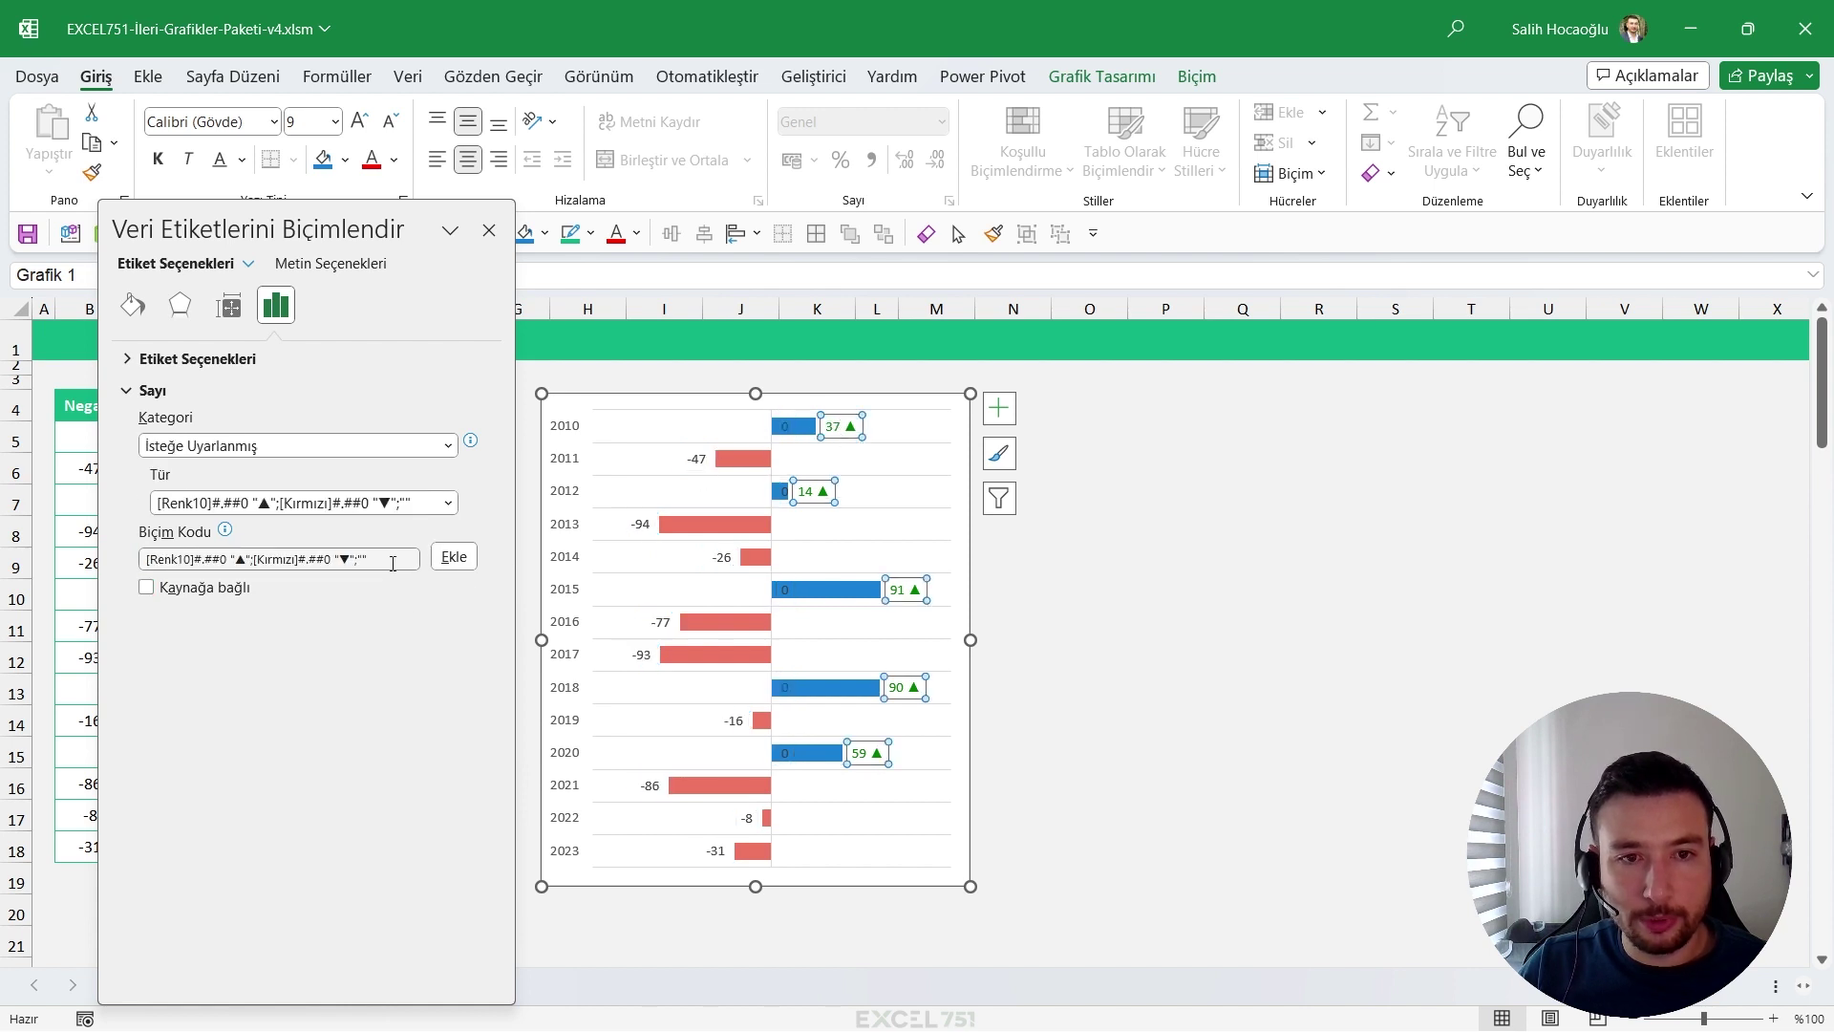
Paste the custom format code into the Negatif labels' Biçim Kodu, replacing Genel, and apply it.
{"action": "left_click_drag", "start_coordinate": [279, 557], "coordinate": [131, 559]}
{"action": "key", "text": "ctrl+c"}
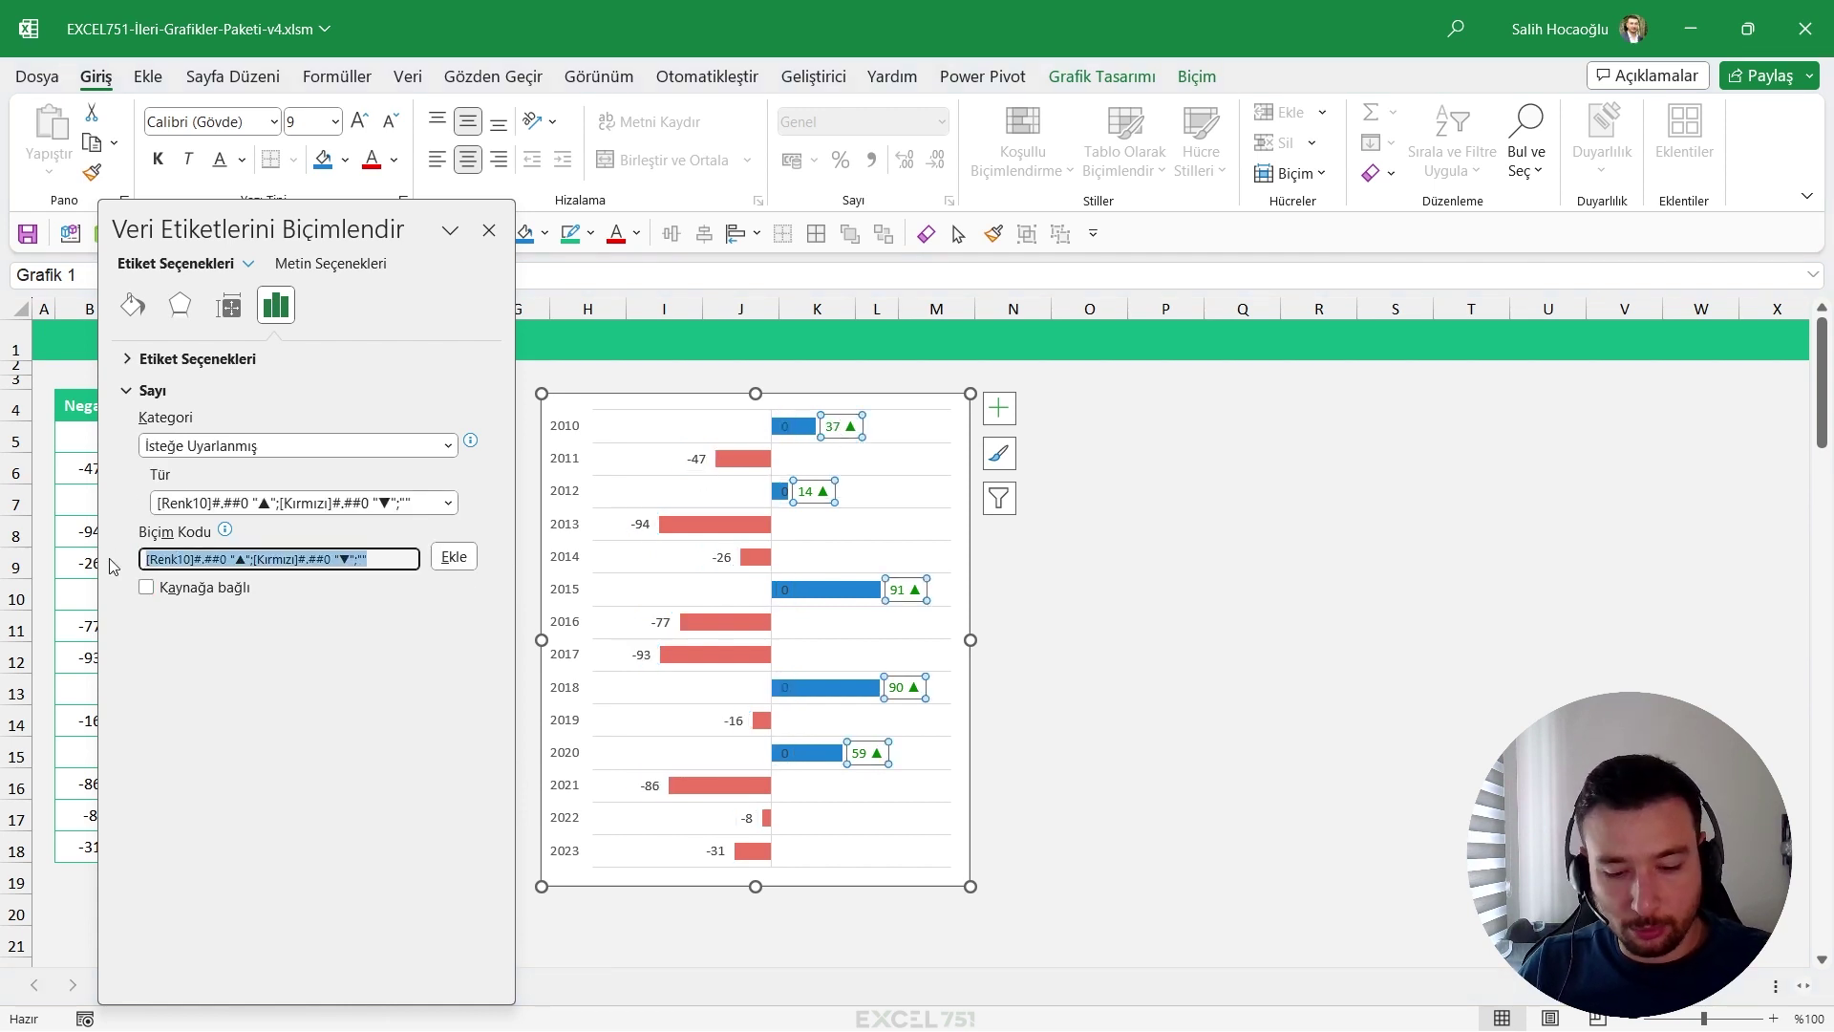
{"action": "left_click", "coordinate": [640, 525]}
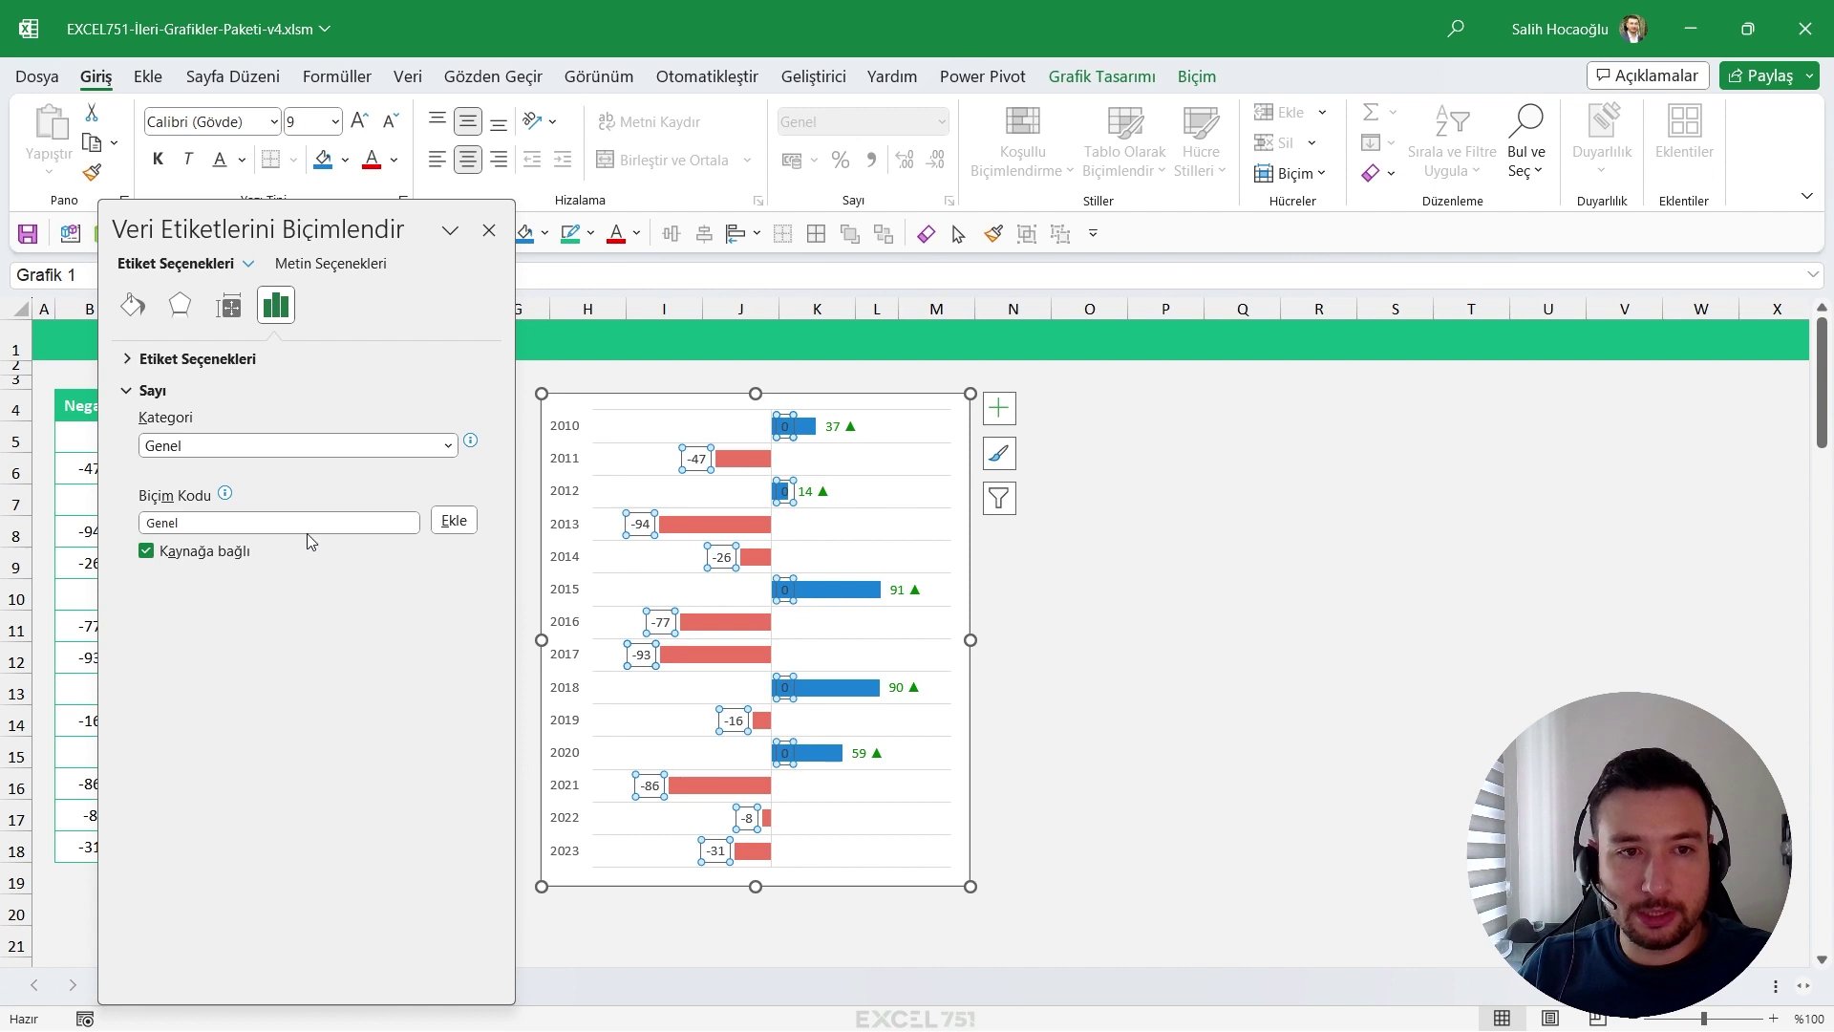
{"action": "left_click", "coordinate": [143, 522]}
{"action": "key", "text": "ctrl+v"}
{"action": "key", "text": "Delete"}
{"action": "key", "text": "Delete"}
{"action": "key", "text": "Delete"}
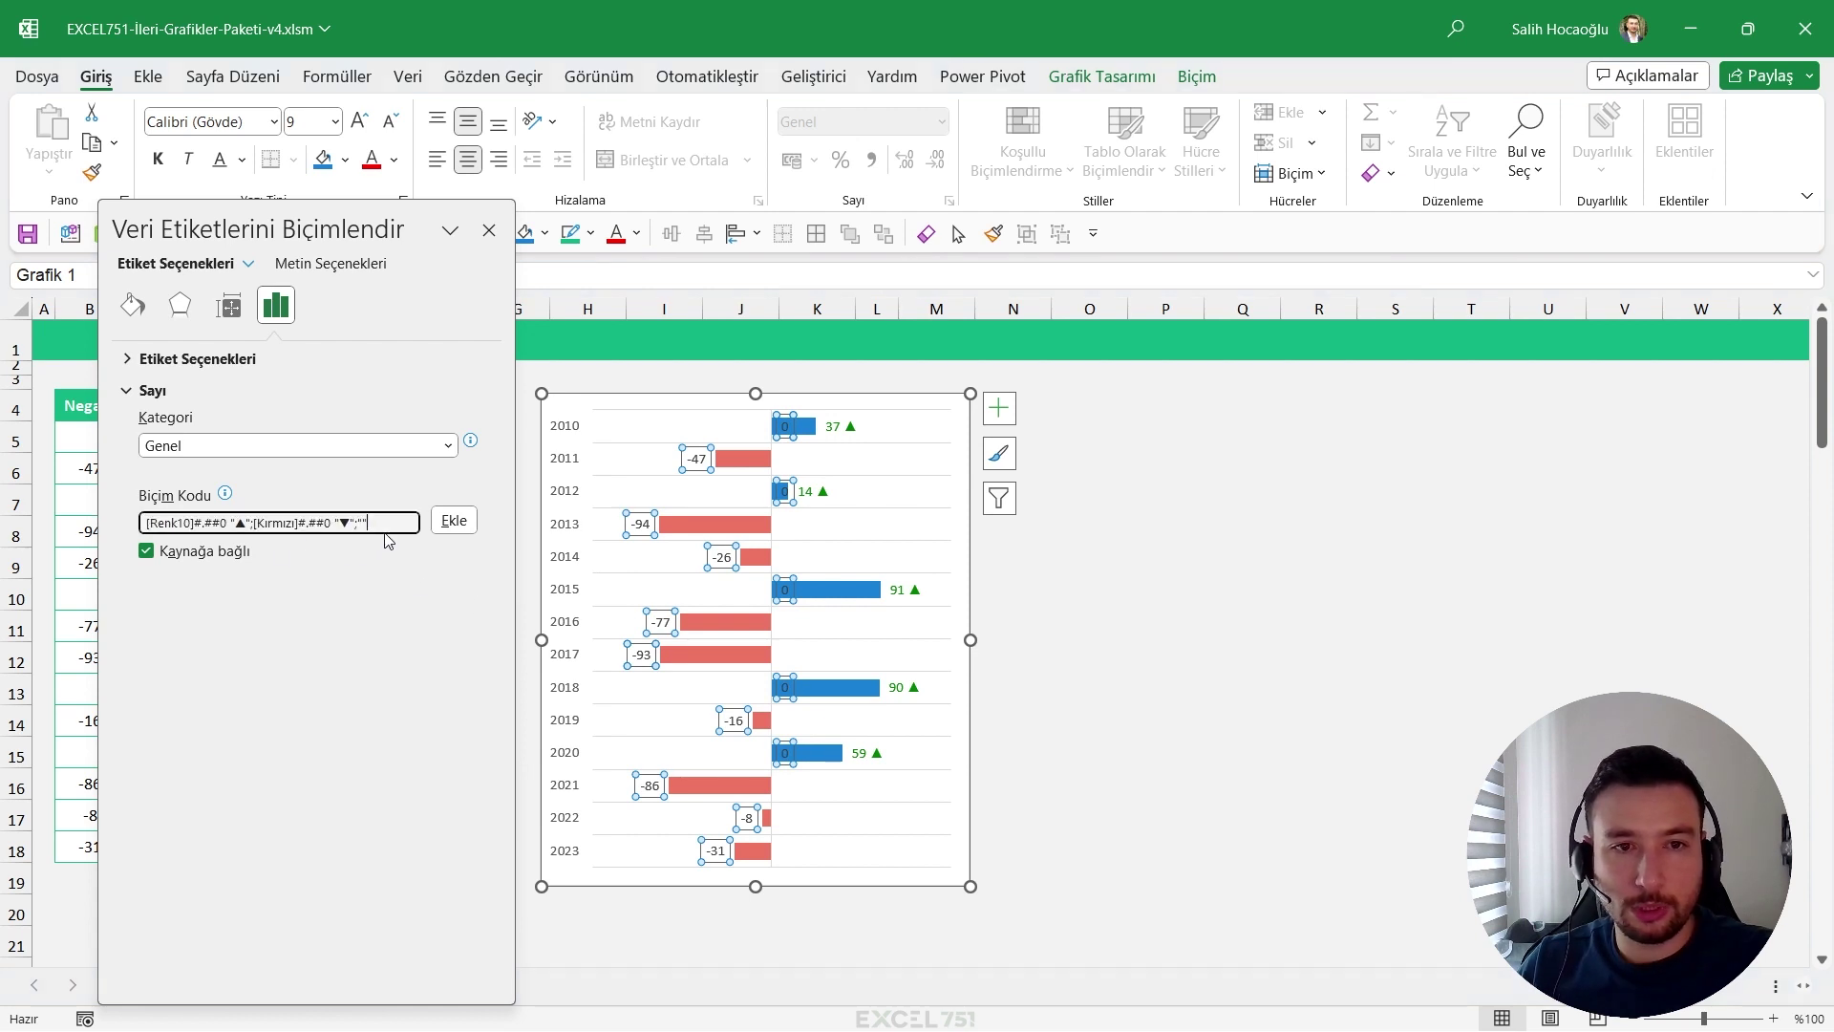
{"action": "left_click", "coordinate": [453, 519]}
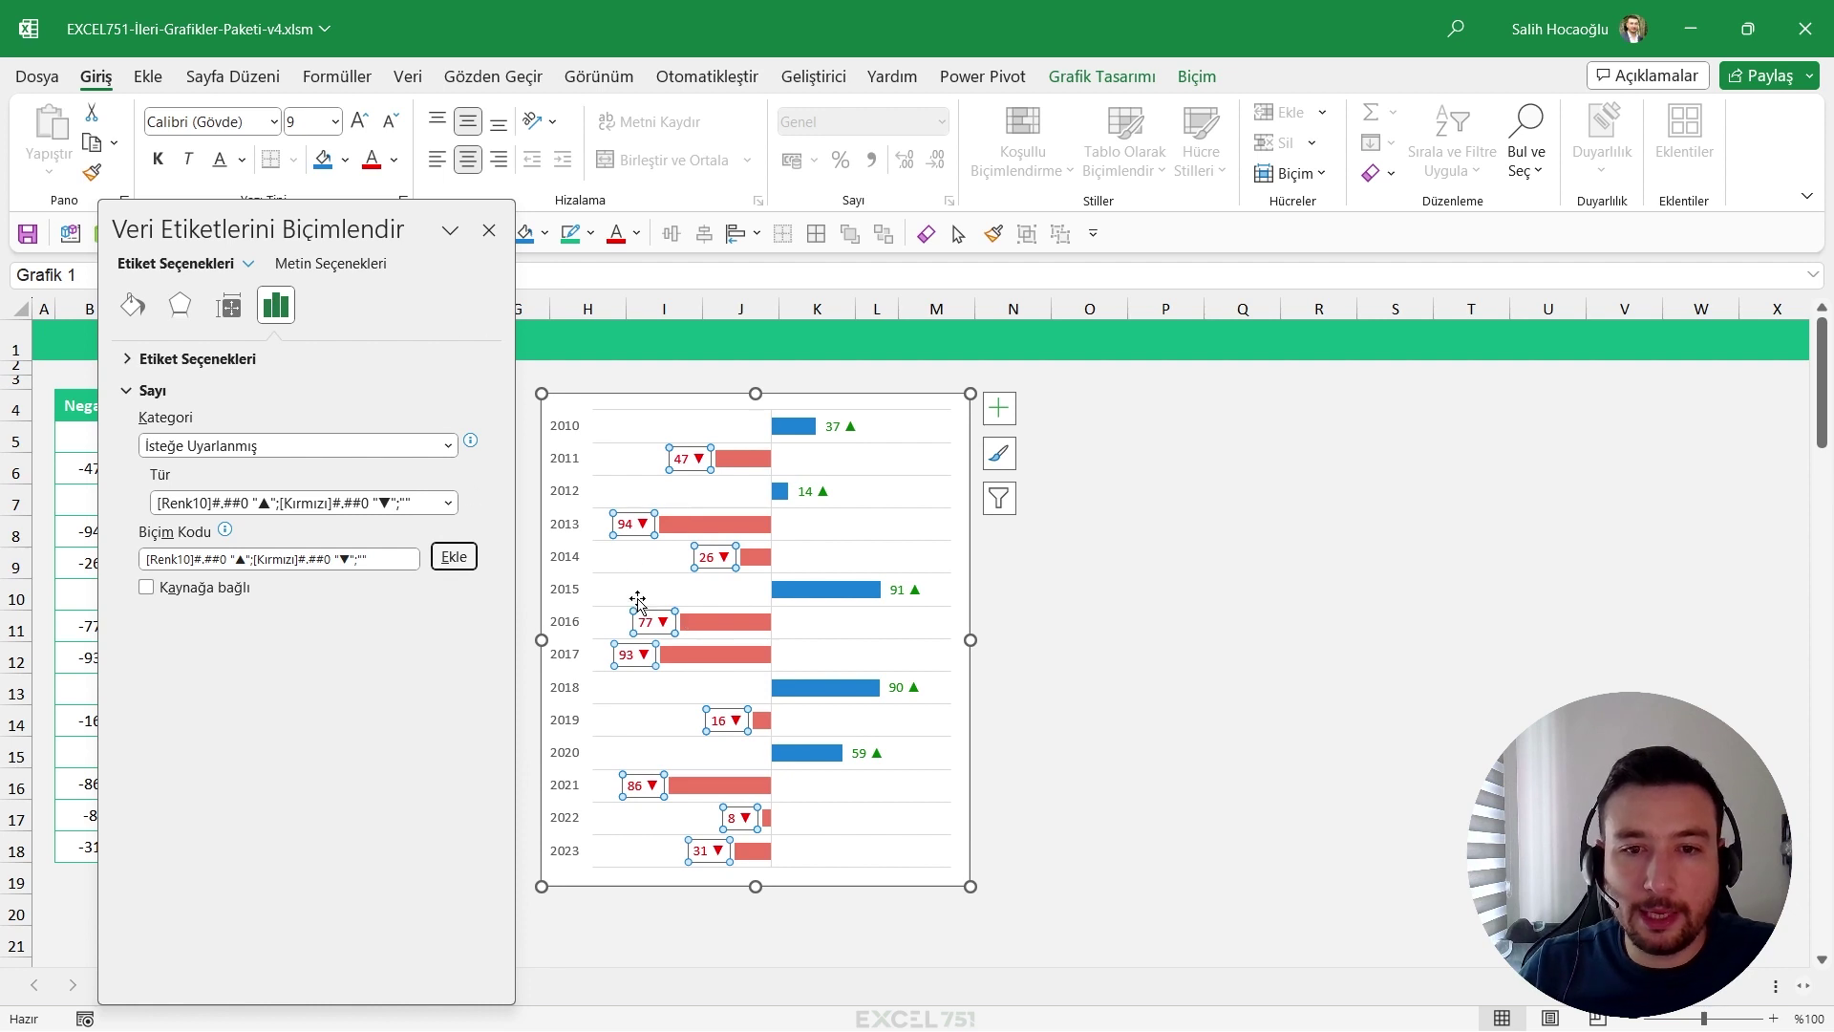
{"action": "left_click_drag", "start_coordinate": [325, 229], "coordinate": [1702, 385]}
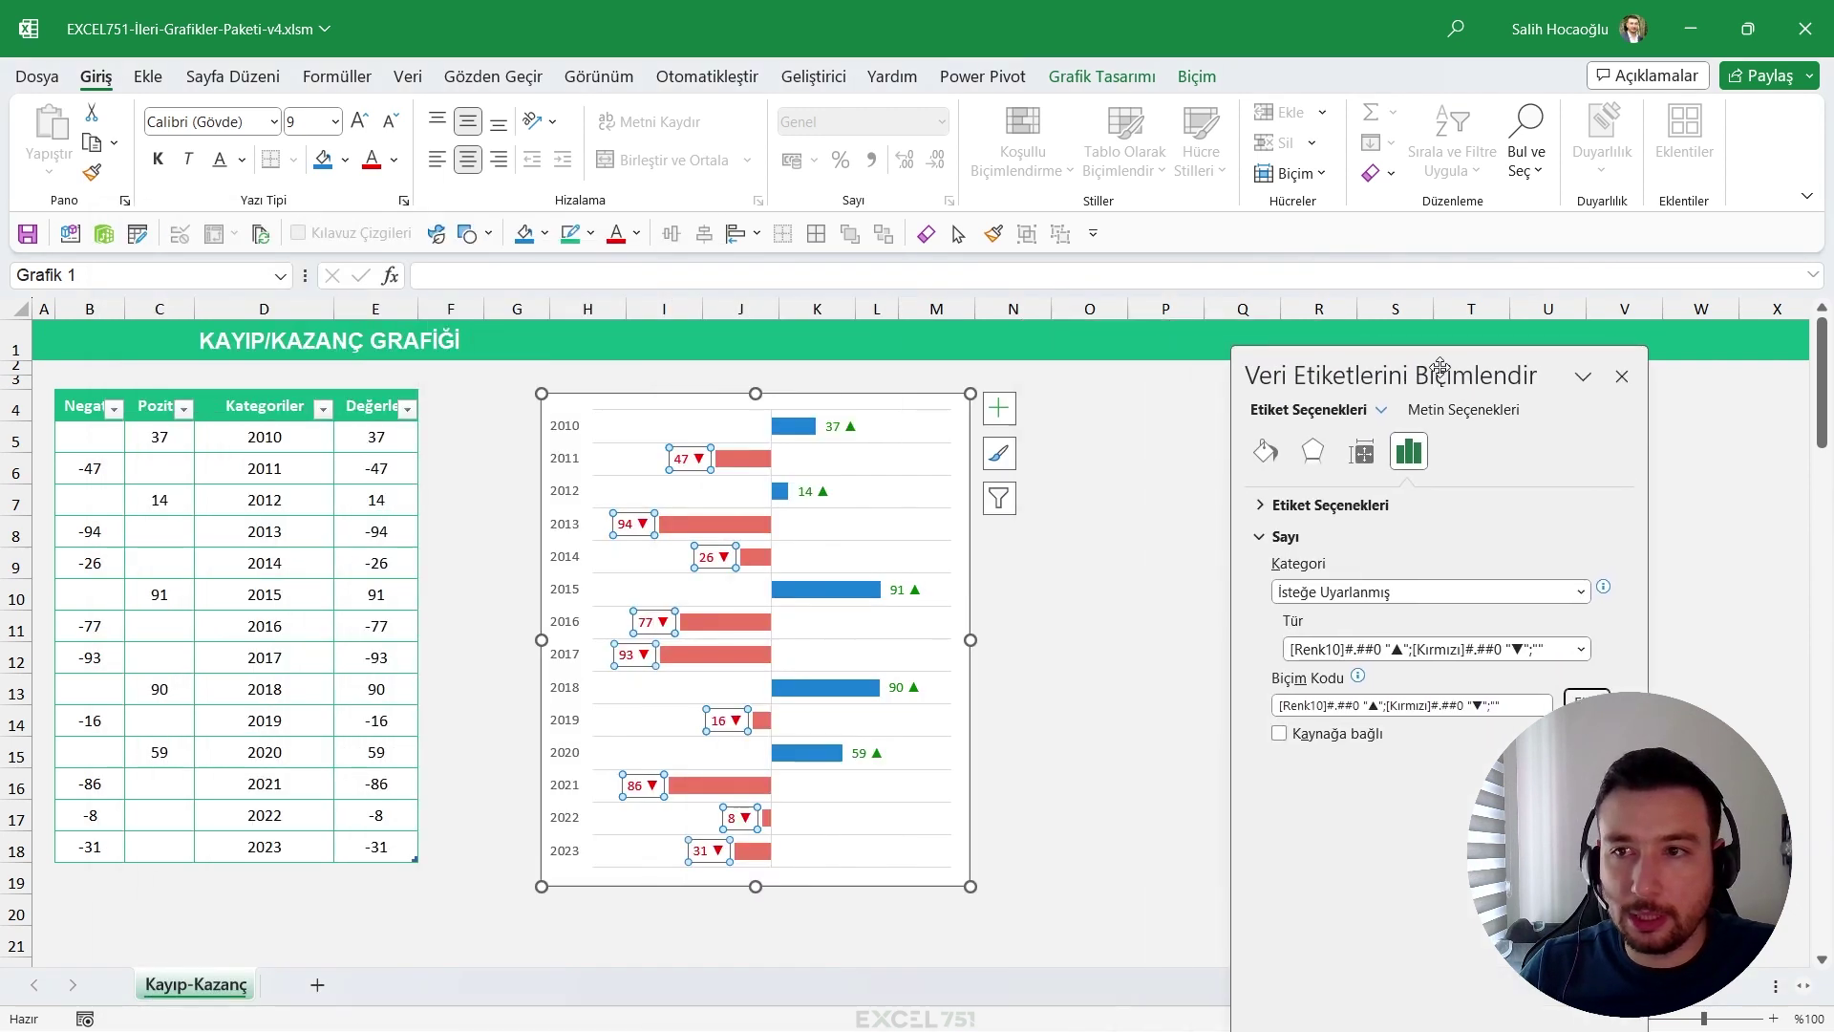
Fill the positive bars with green instead of blue.
{"action": "left_click", "coordinate": [816, 592]}
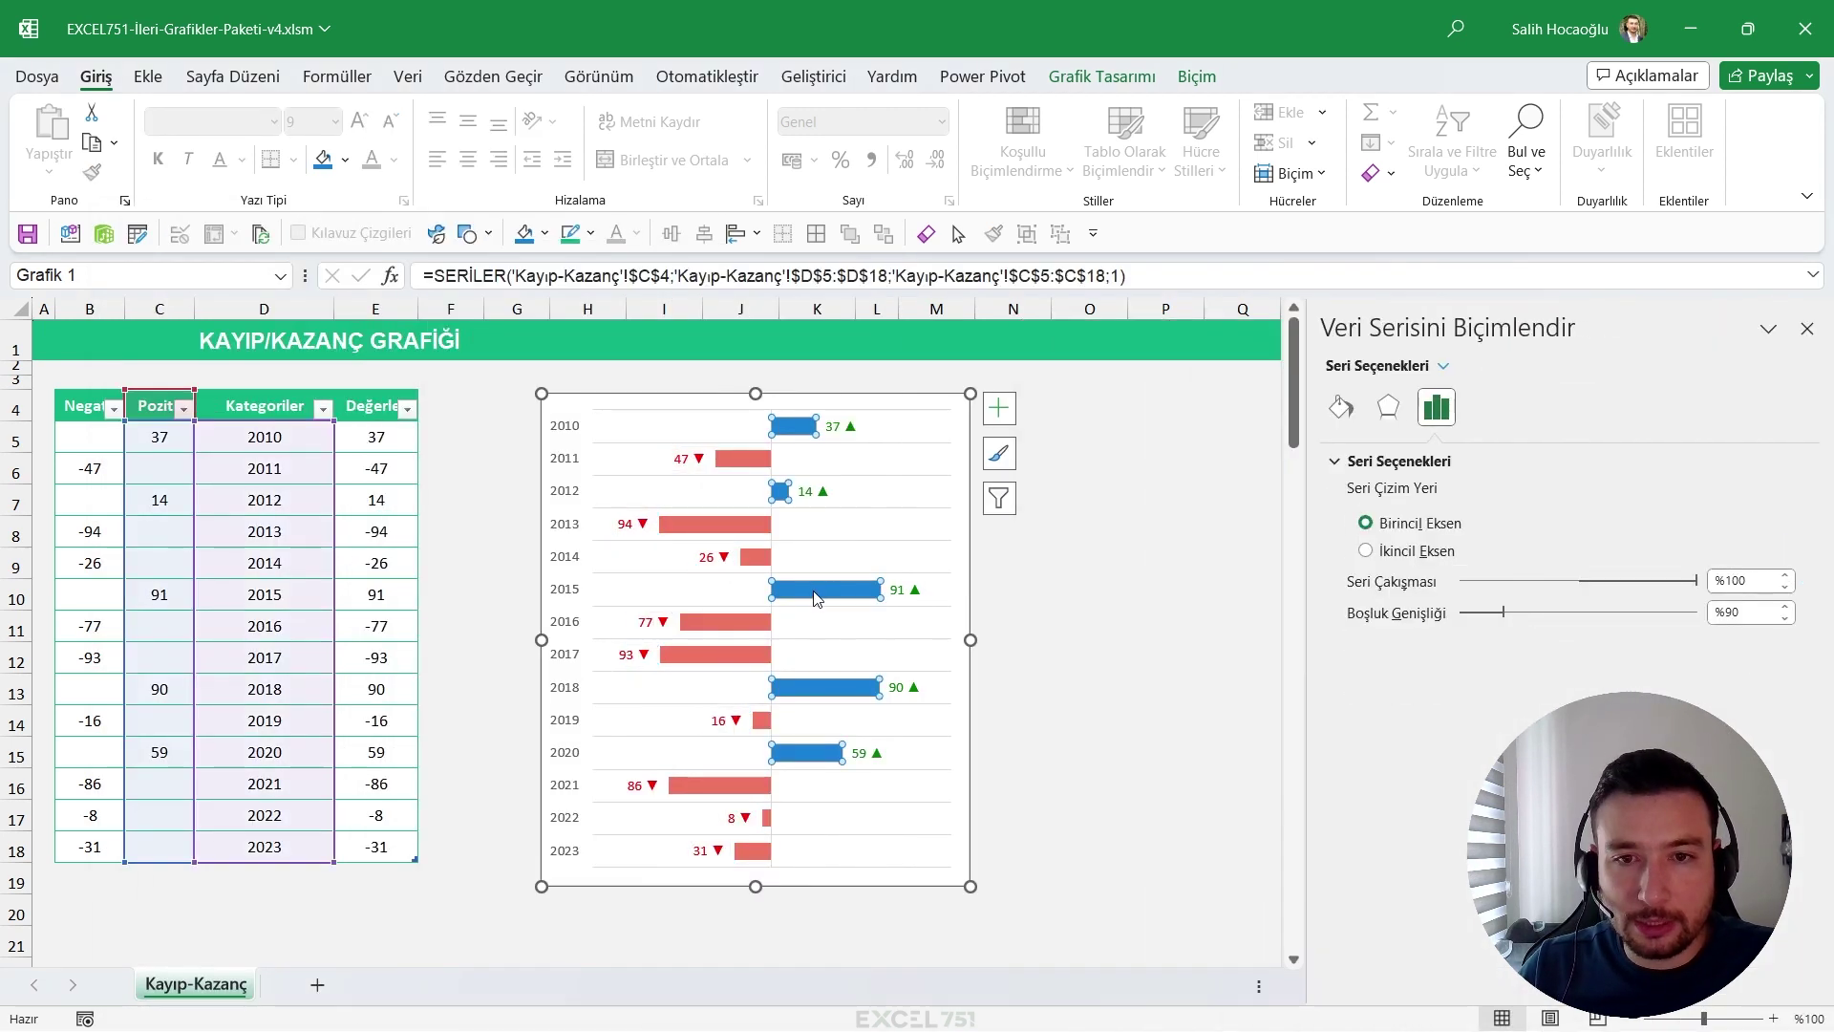
{"action": "right_click", "coordinate": [816, 597]}
{"action": "left_click", "coordinate": [845, 526]}
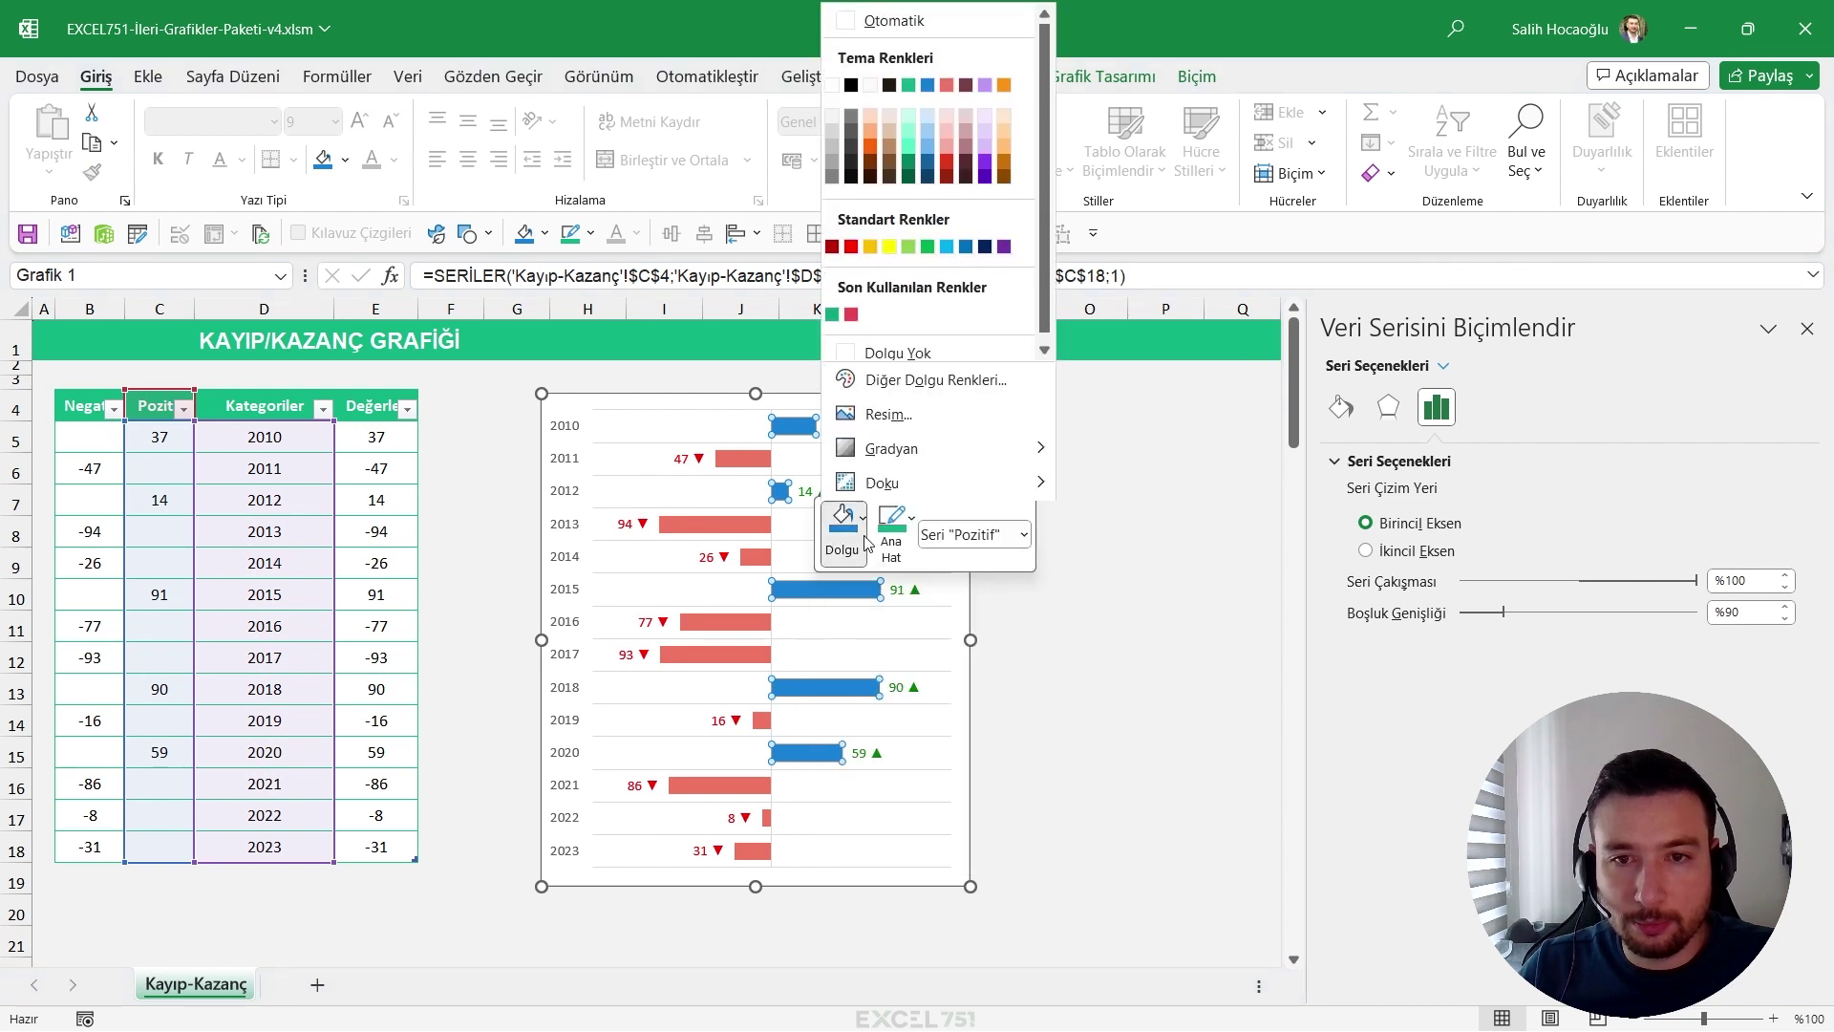
{"action": "left_click", "coordinate": [832, 312]}
{"action": "left_click", "coordinate": [1158, 684]}
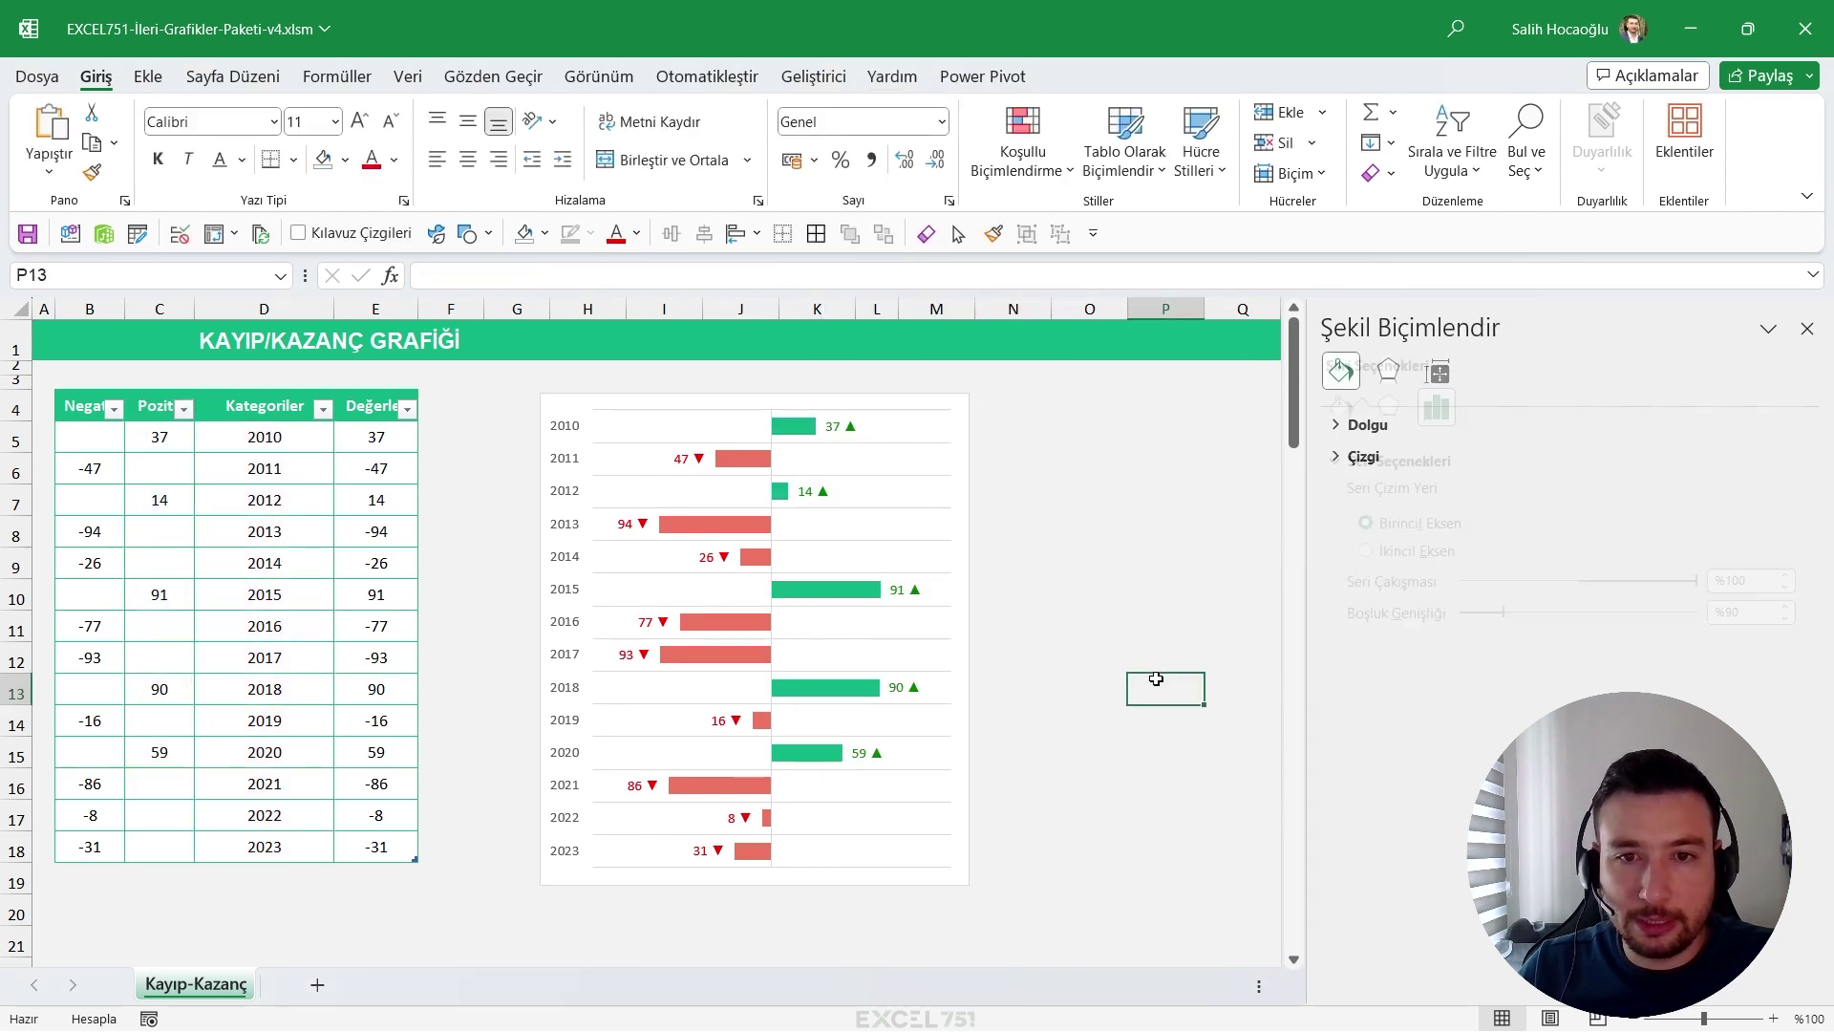
Resize the chart narrower, shift its left edge toward the table, and adjust its height.
{"action": "left_click", "coordinate": [972, 731]}
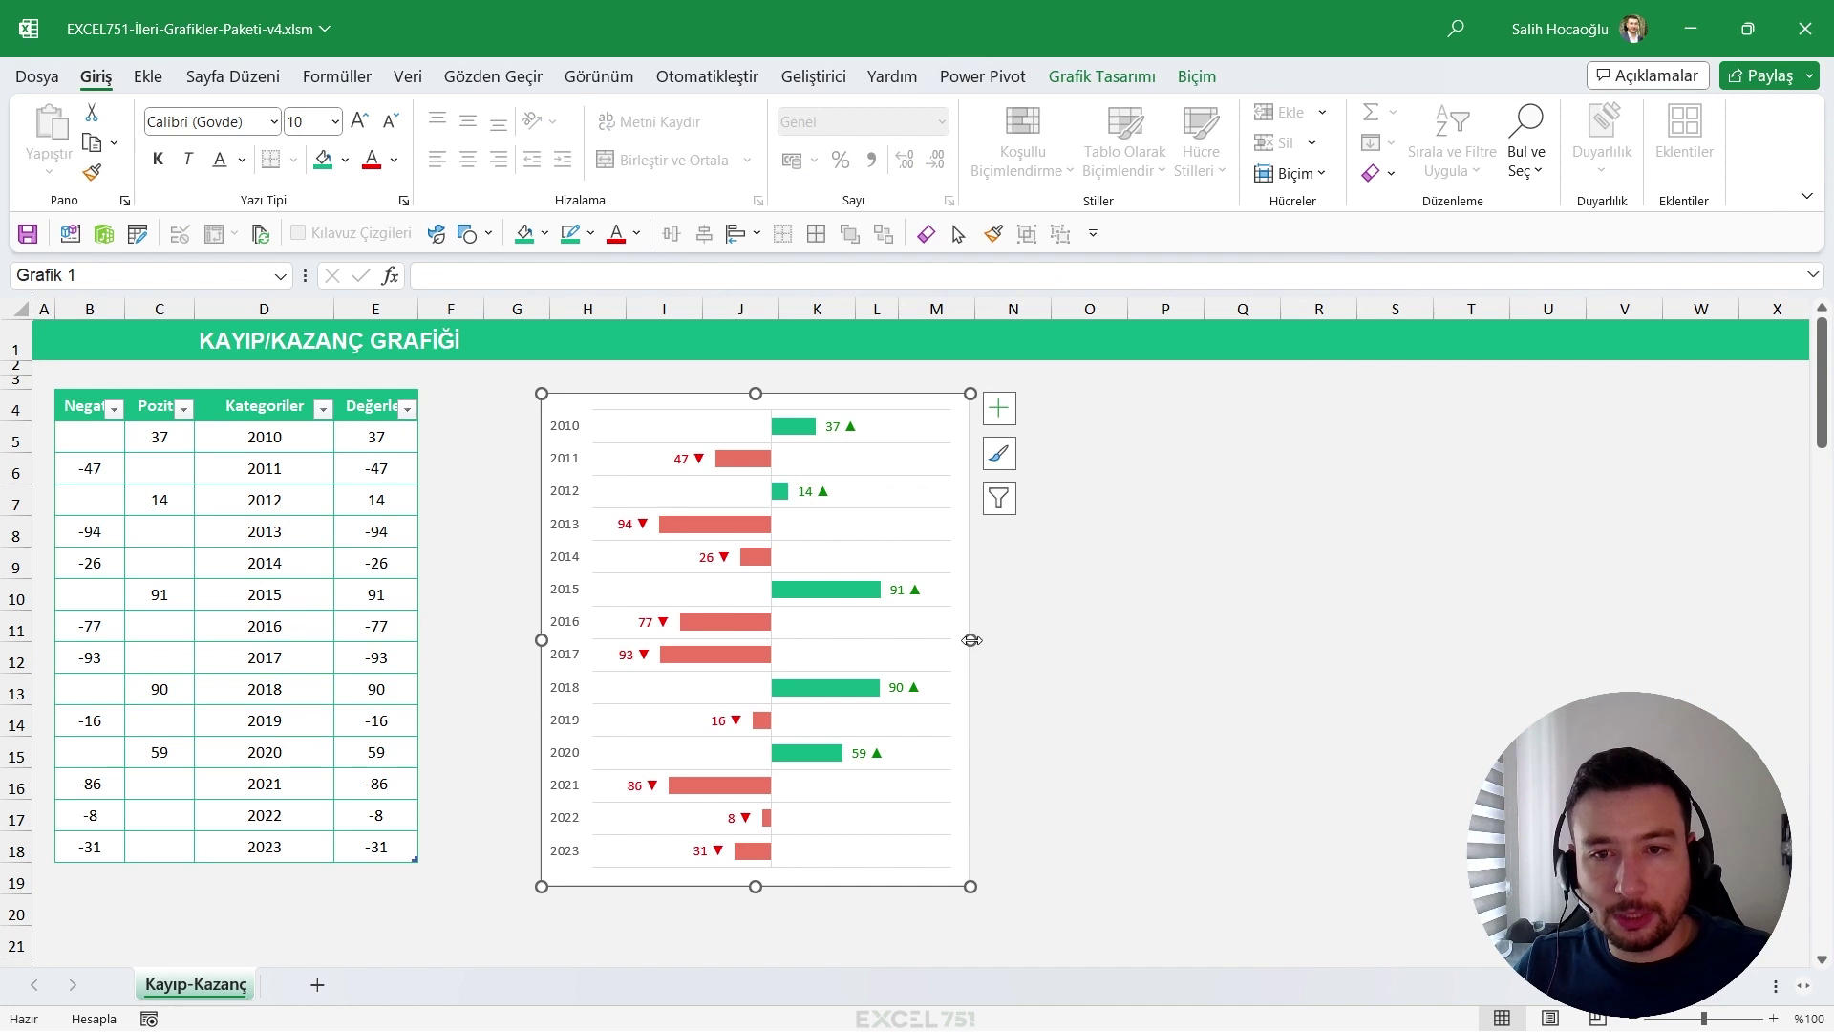
{"action": "left_click_drag", "start_coordinate": [970, 639], "coordinate": [900, 640]}
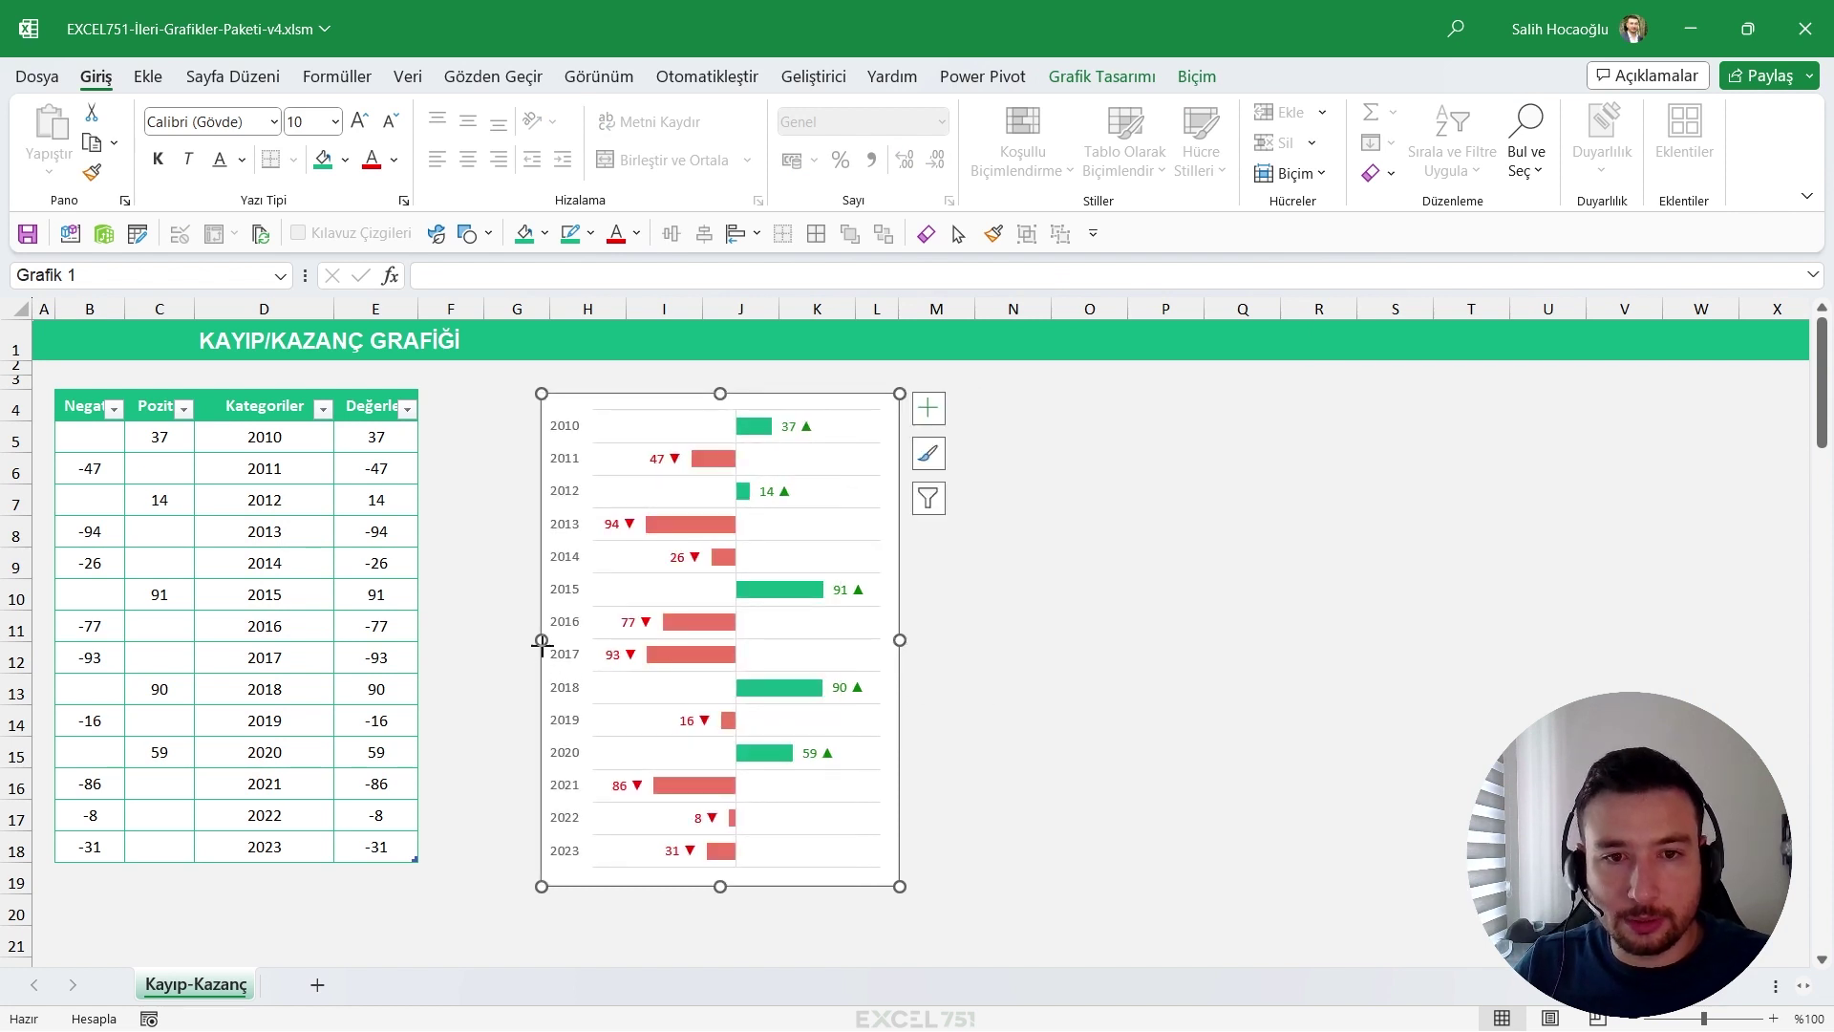
{"action": "left_click_drag", "start_coordinate": [541, 640], "coordinate": [485, 640]}
{"action": "left_click_drag", "start_coordinate": [696, 393], "coordinate": [696, 381]}
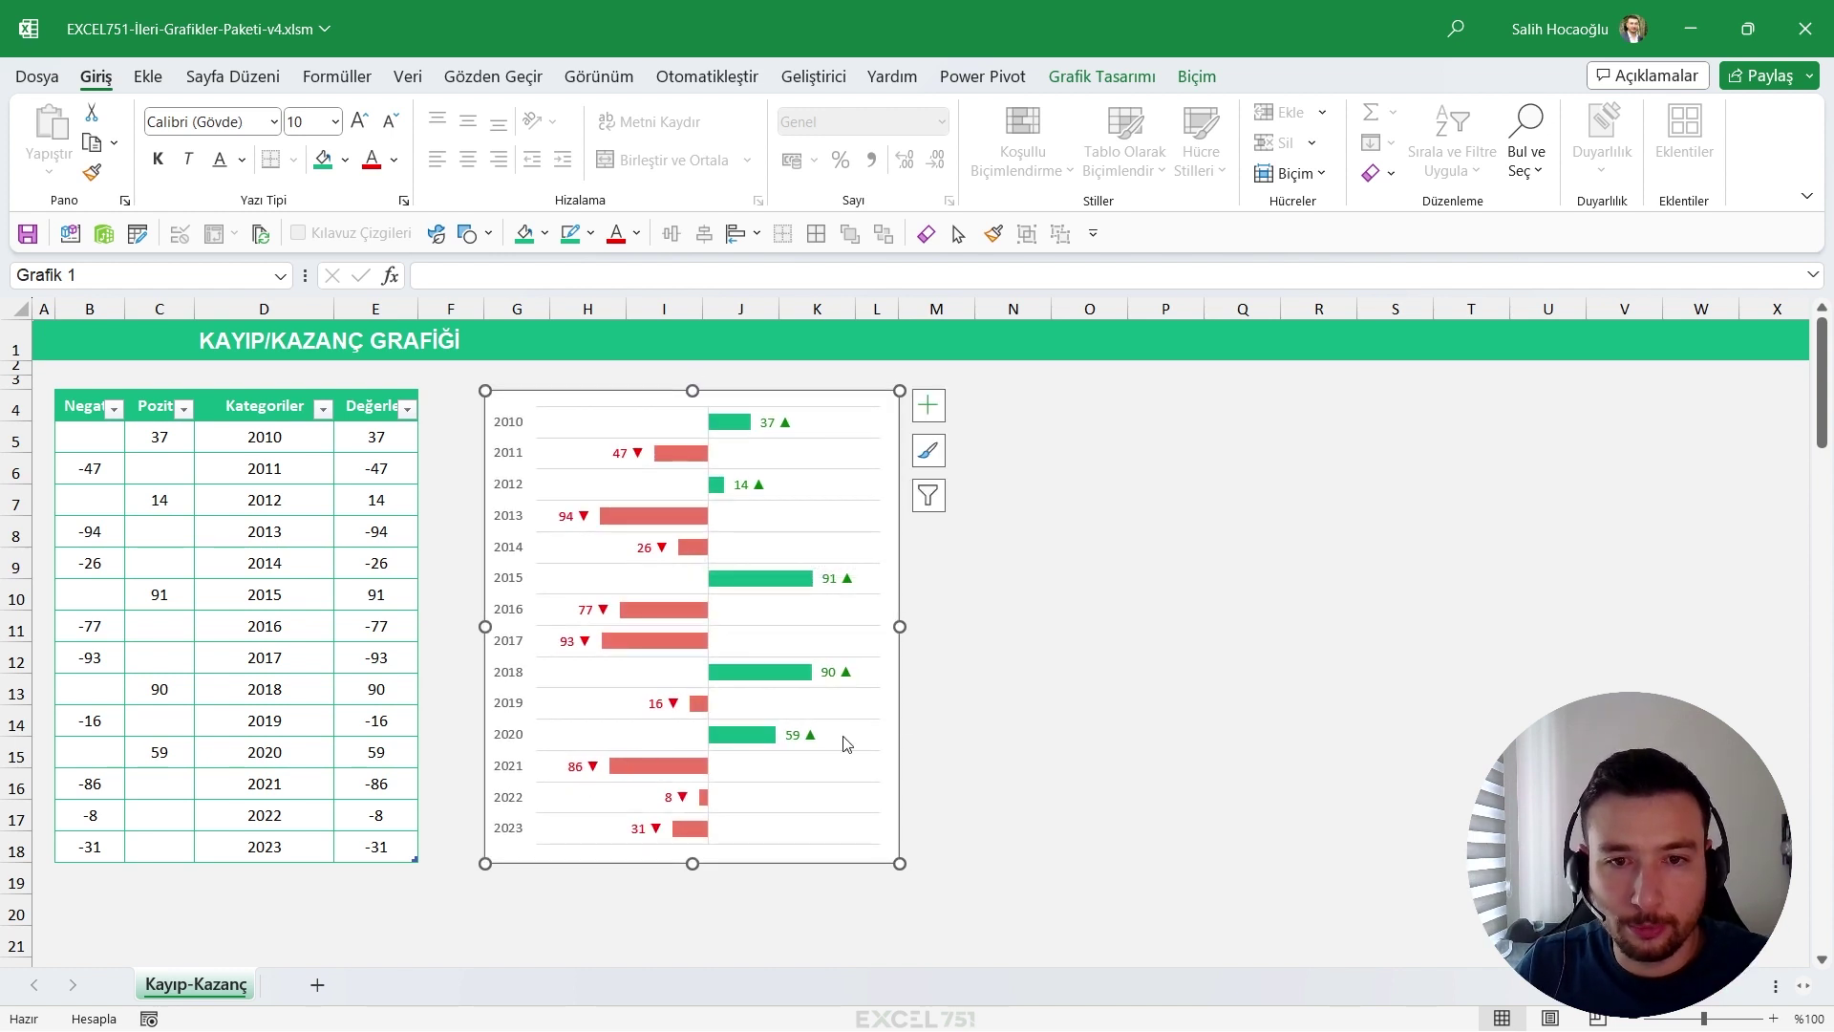
Add a smaller italic chart title, then Ctrl-drag a duplicate of the chart to the right.
{"action": "left_click", "coordinate": [927, 405]}
{"action": "left_click", "coordinate": [1013, 483]}
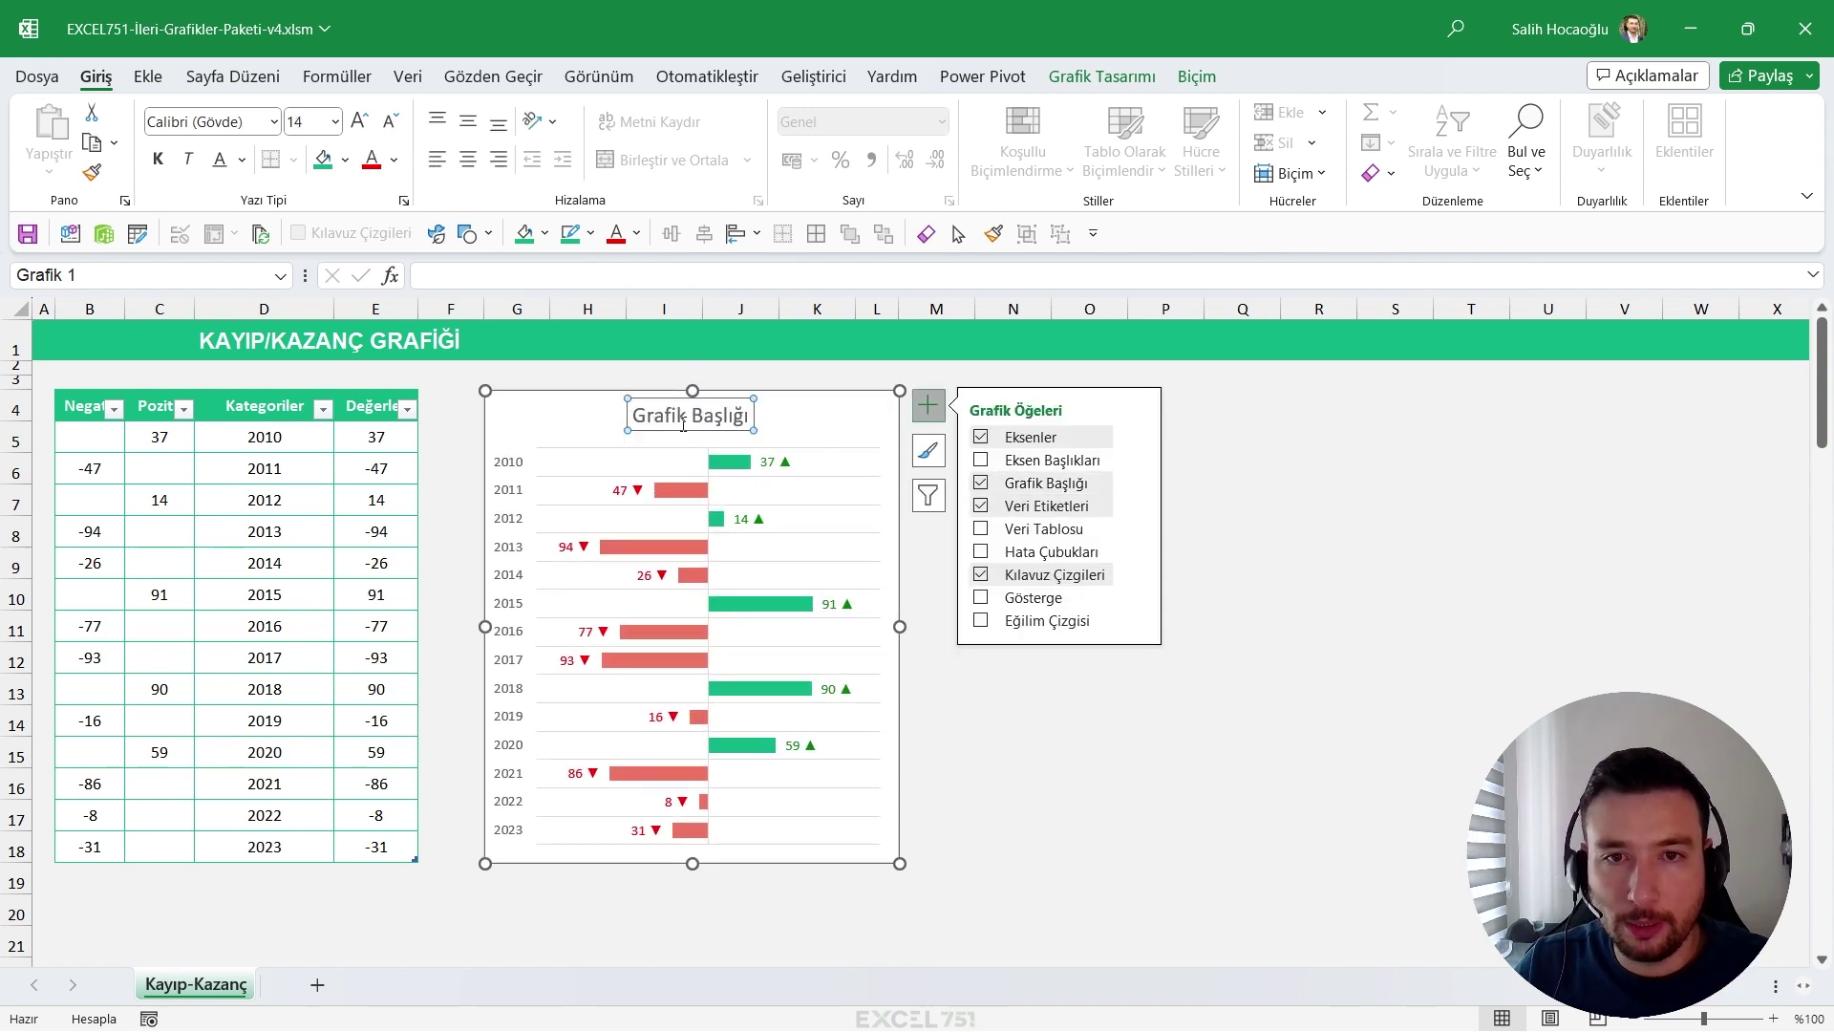
{"action": "left_click", "coordinate": [391, 124]}
{"action": "left_click", "coordinate": [188, 159]}
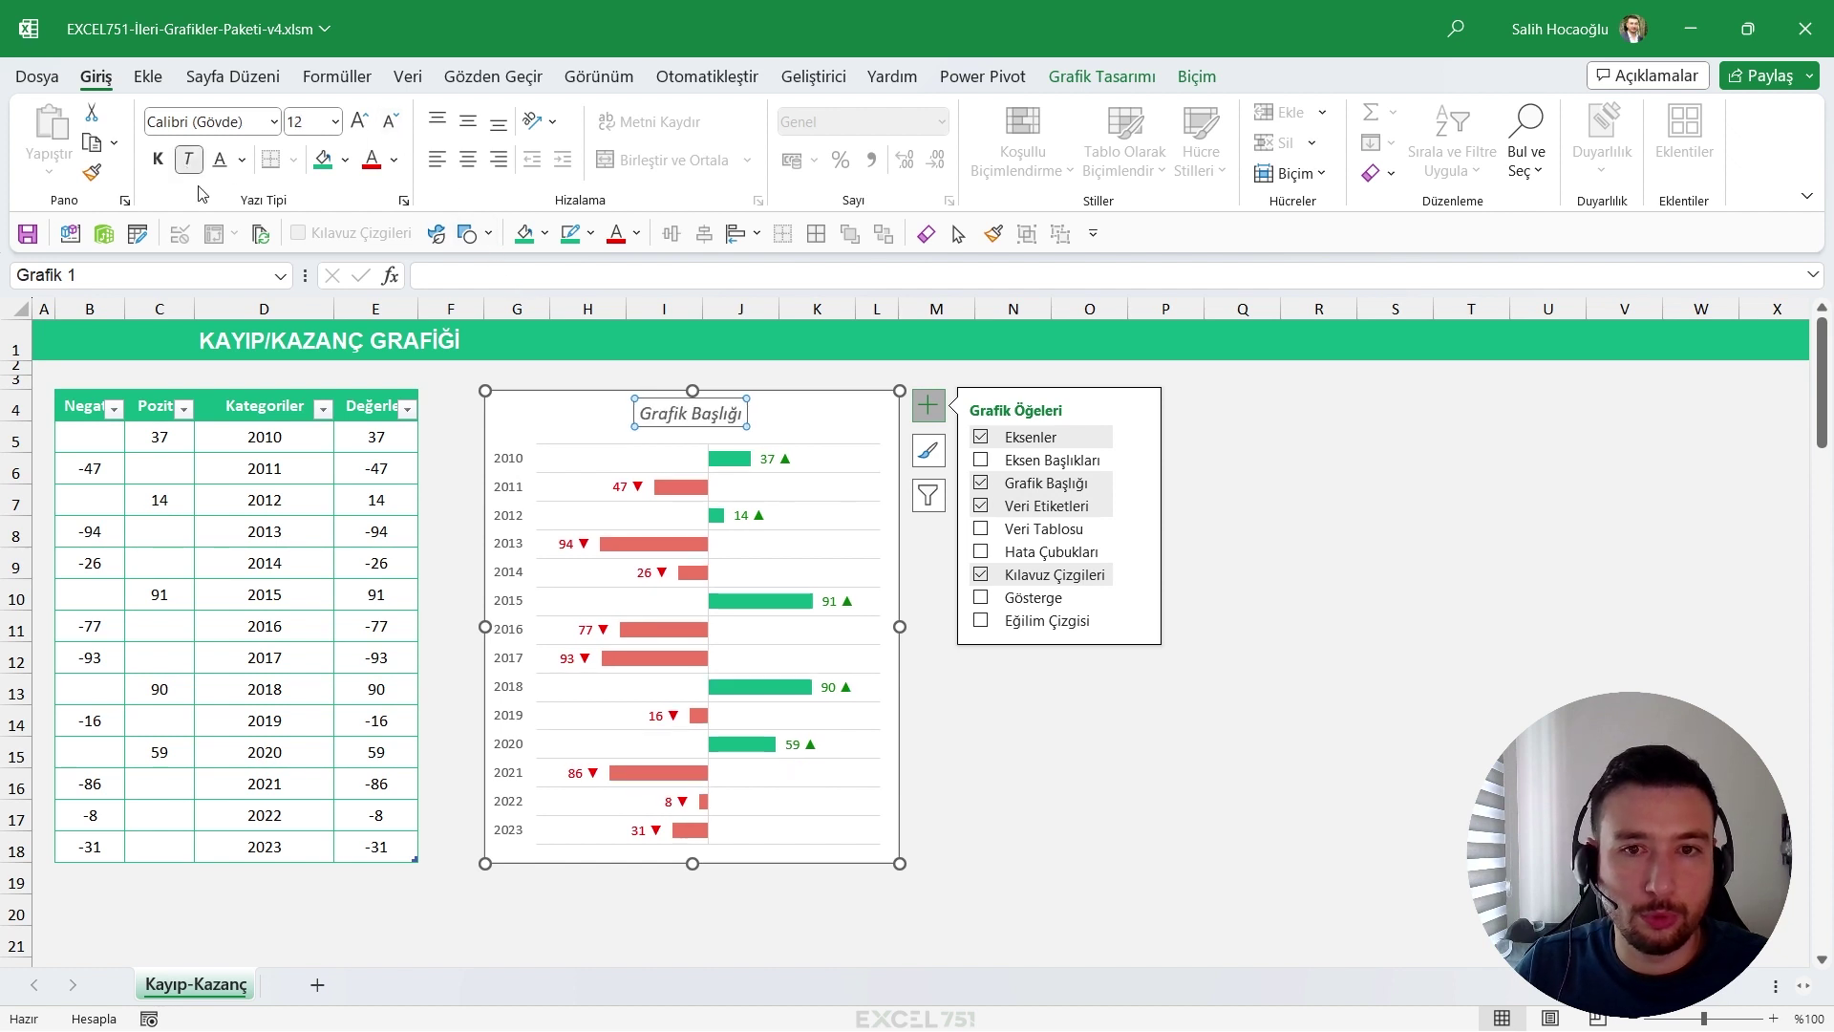
{"action": "left_click", "coordinate": [896, 749]}
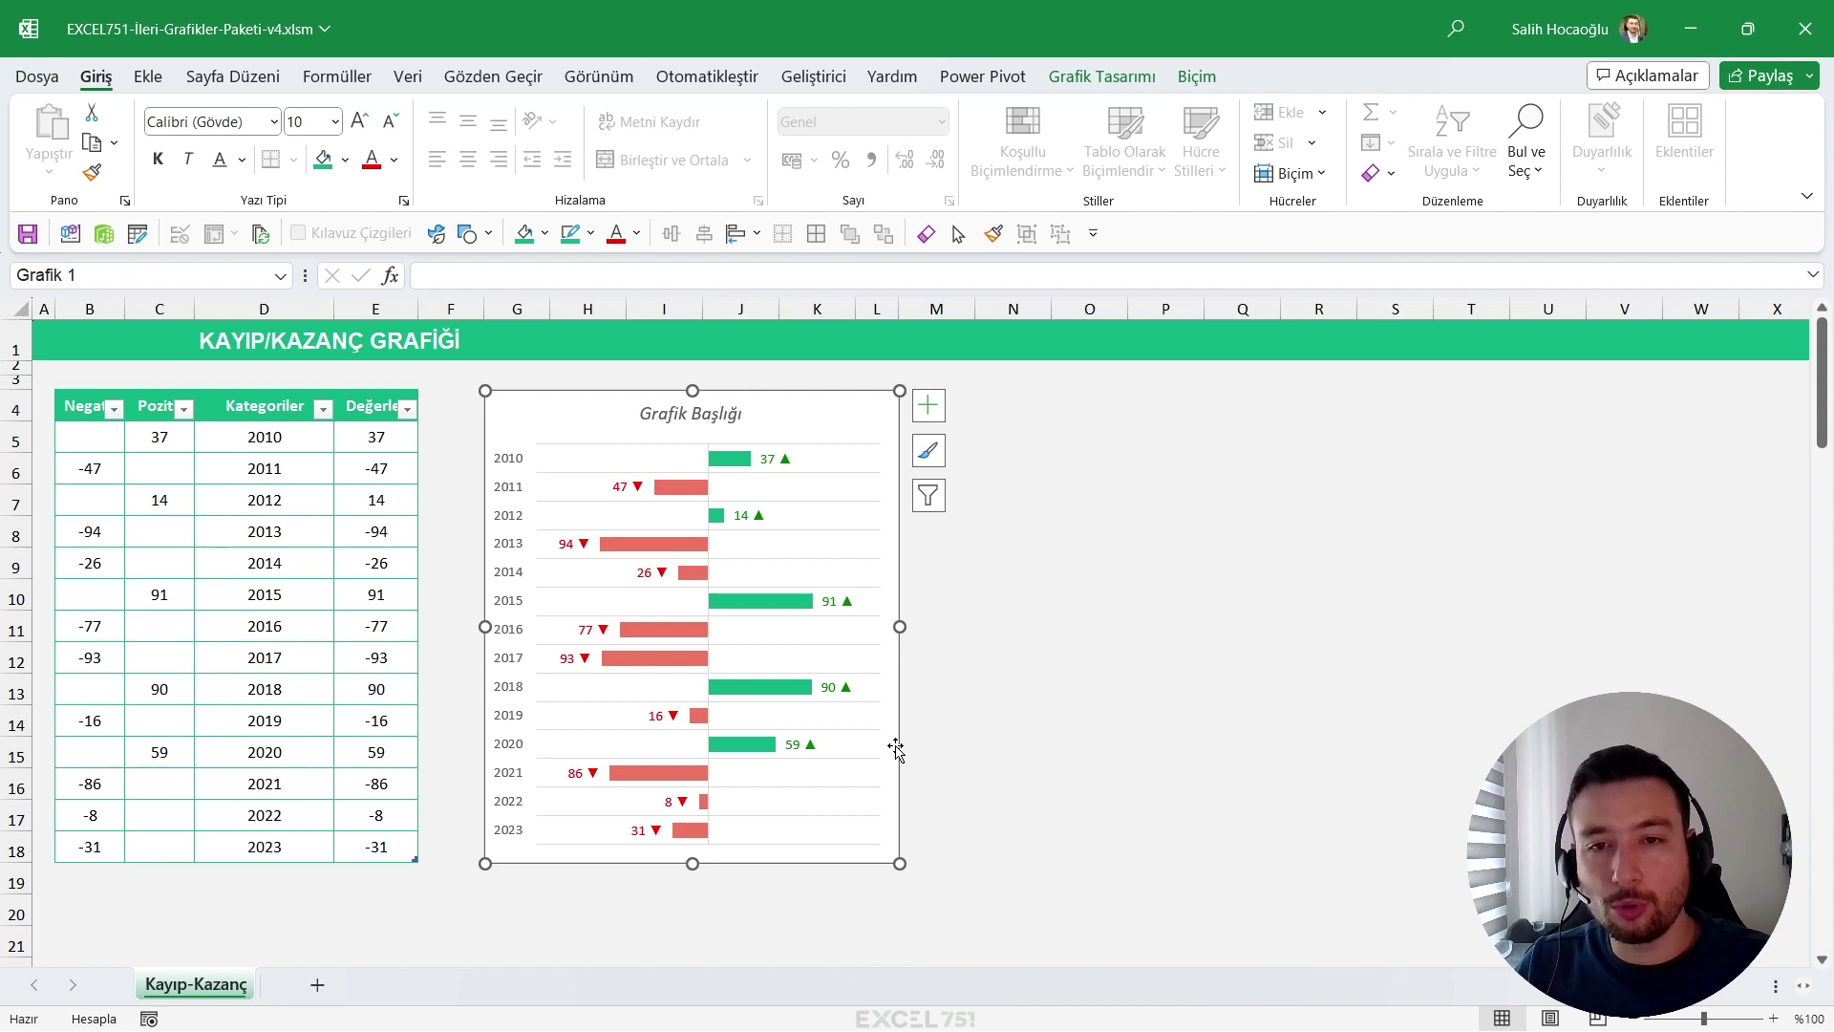
{"action": "left_click_drag", "start_coordinate": [896, 750], "coordinate": [1381, 758]}
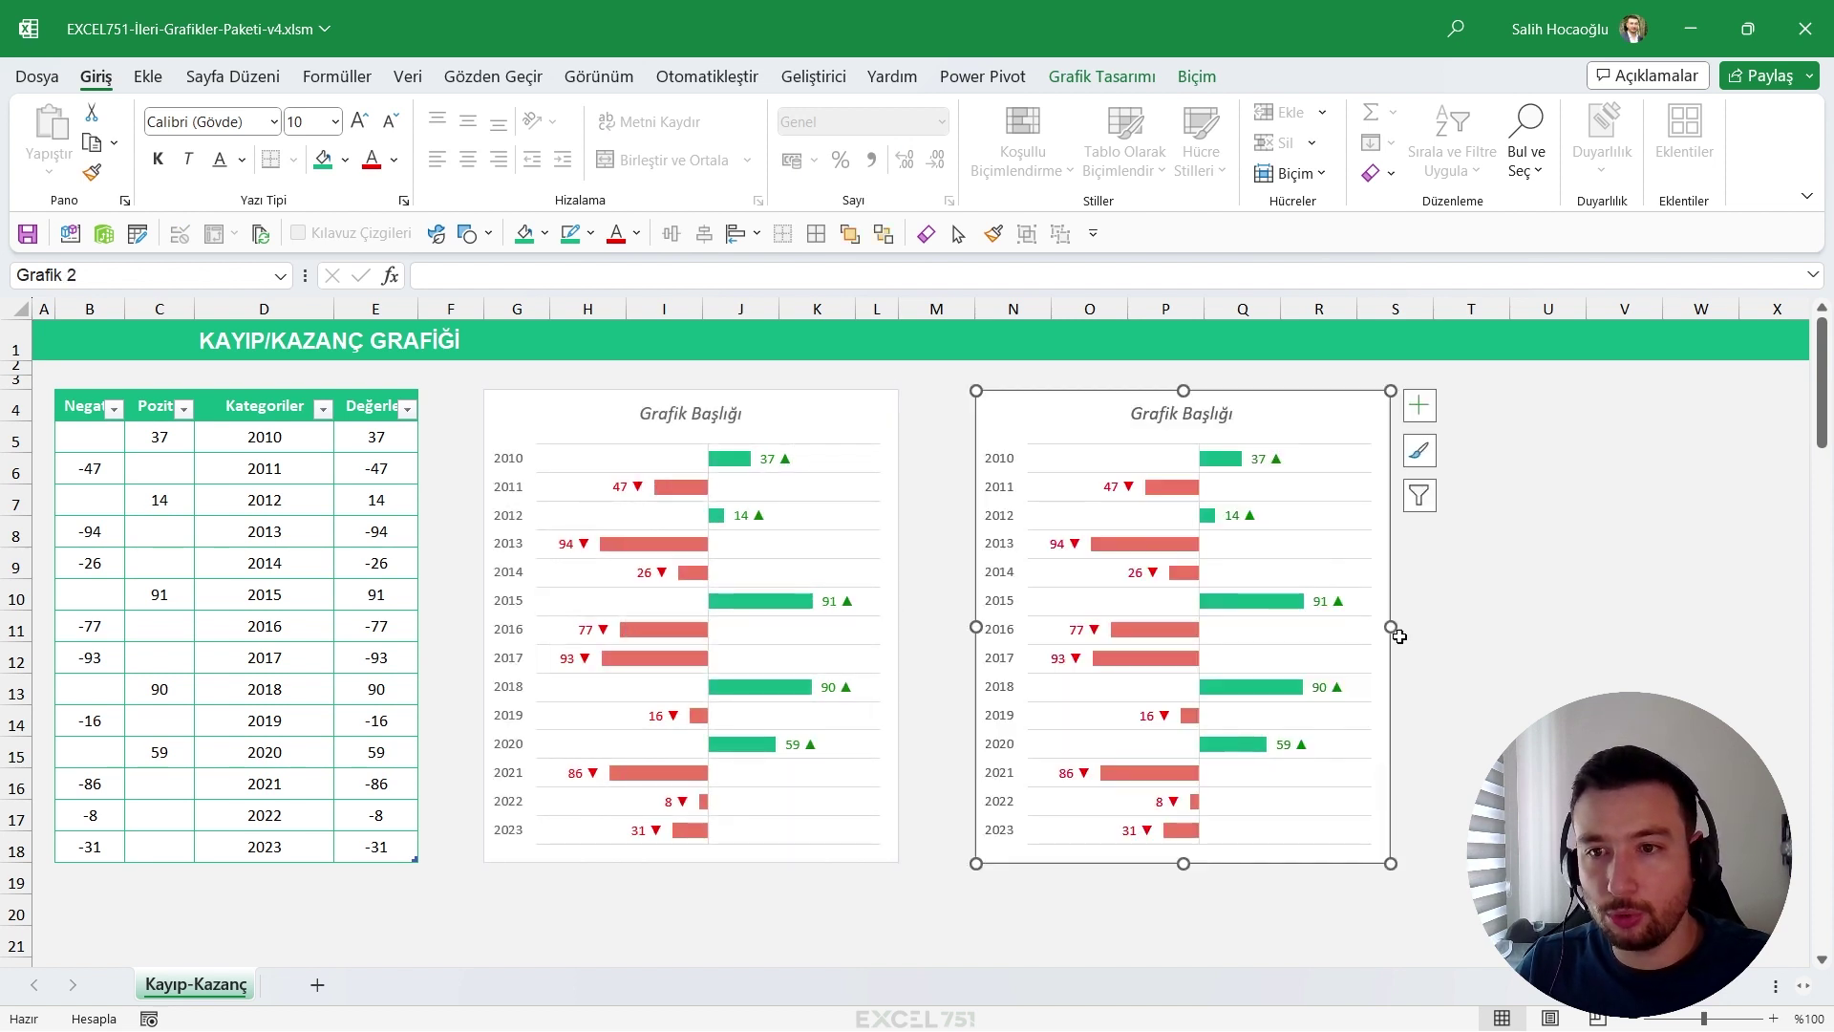
Widen the copied chart and convert it to a Kümelenmiş Sütun (clustered column) chart.
{"action": "left_click_drag", "start_coordinate": [1392, 626], "coordinate": [1664, 626]}
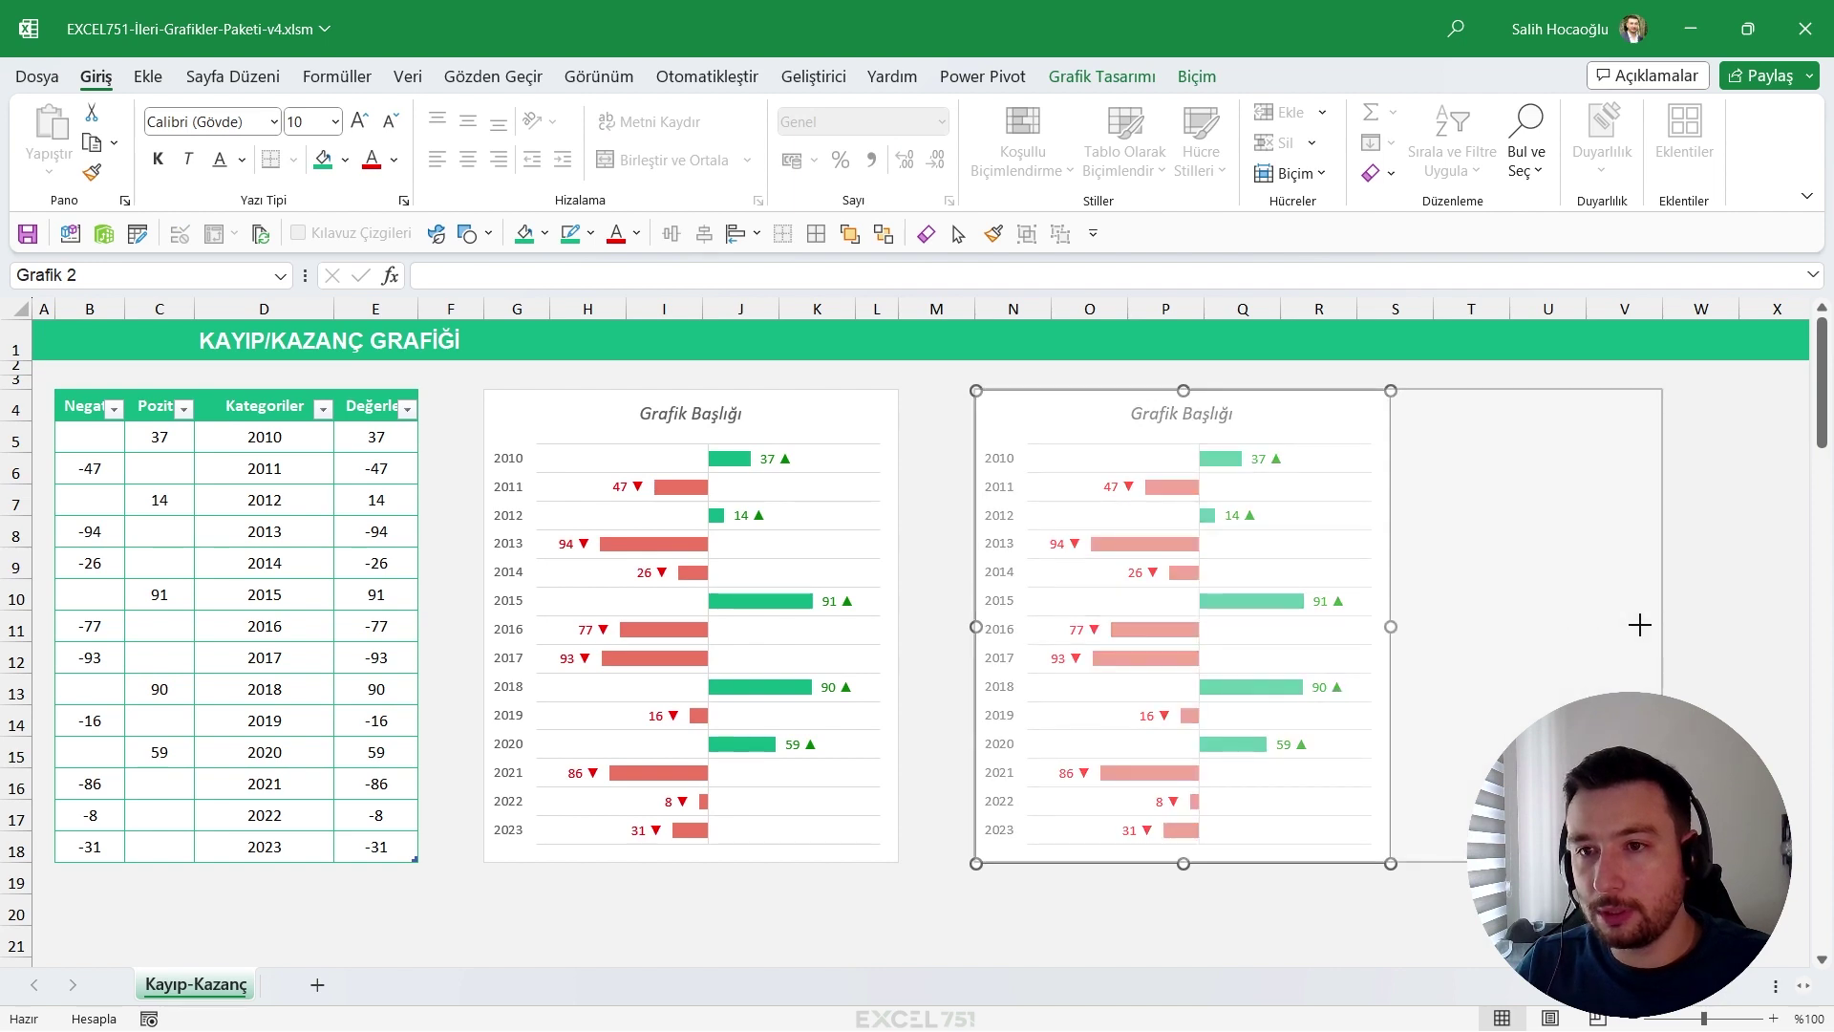
{"action": "left_click", "coordinate": [1101, 76]}
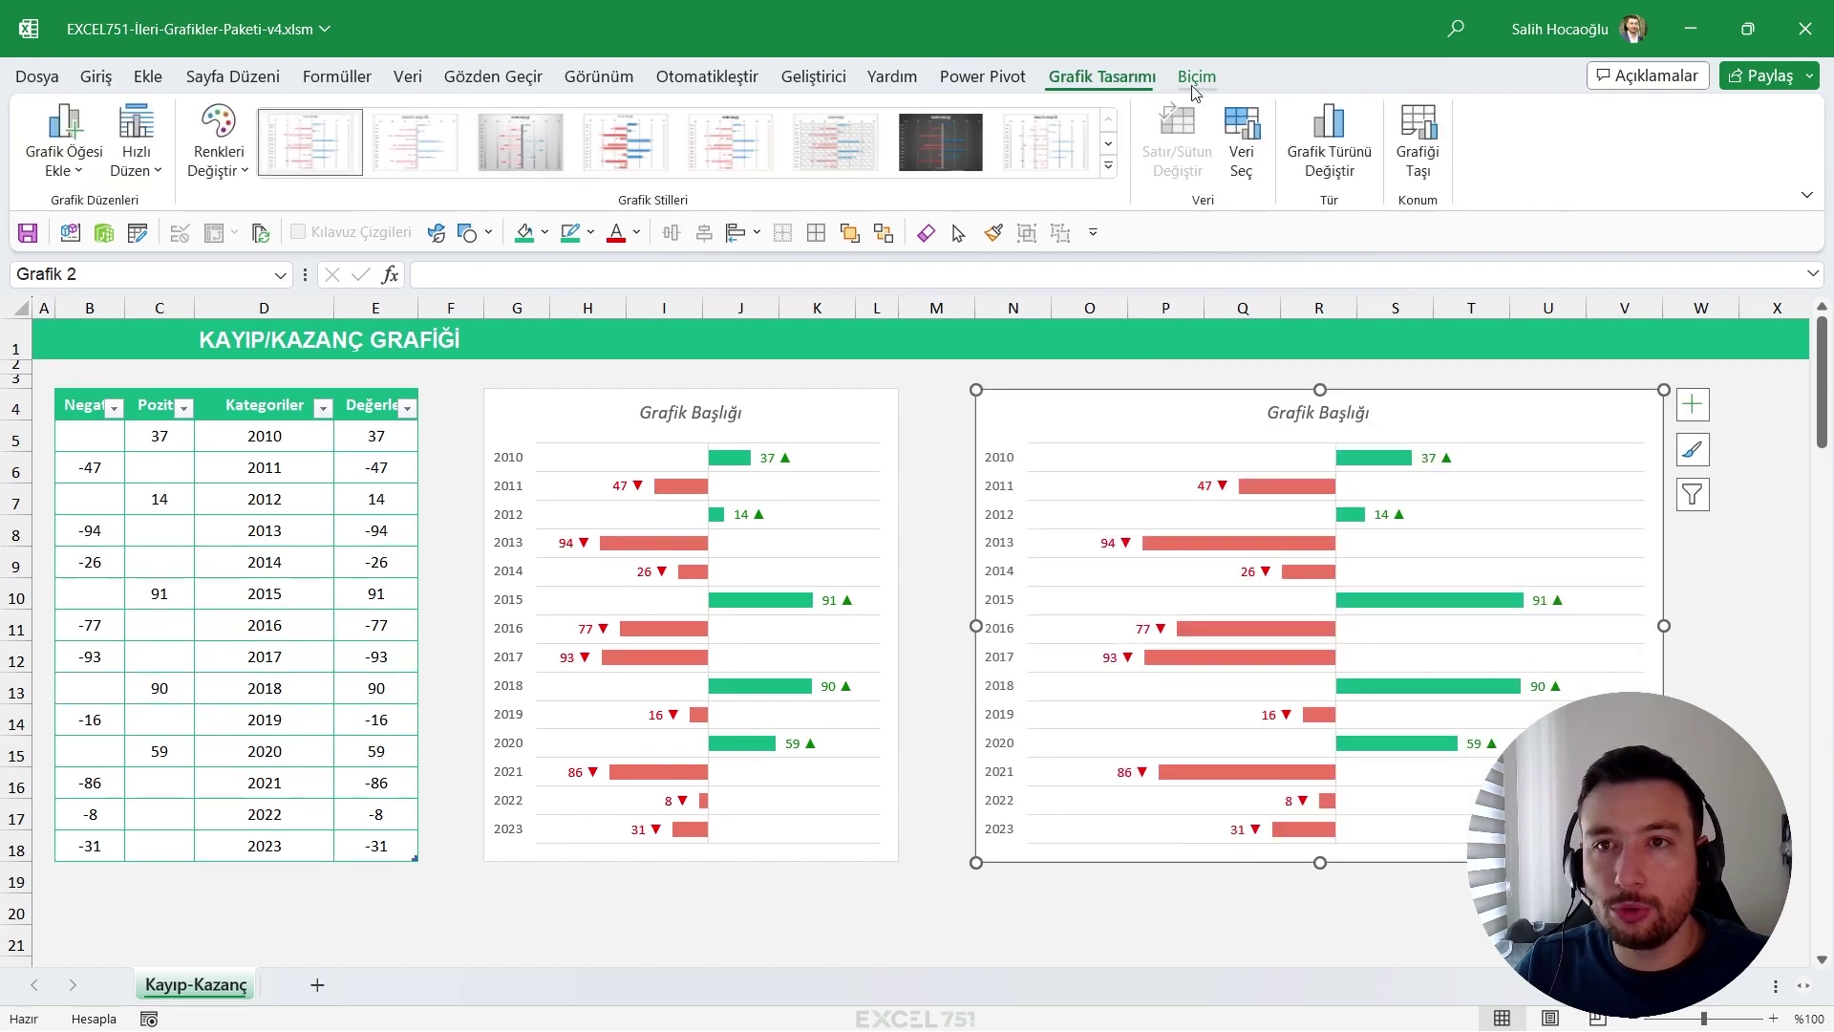
{"action": "left_click", "coordinate": [1329, 138]}
{"action": "left_click", "coordinate": [613, 310]}
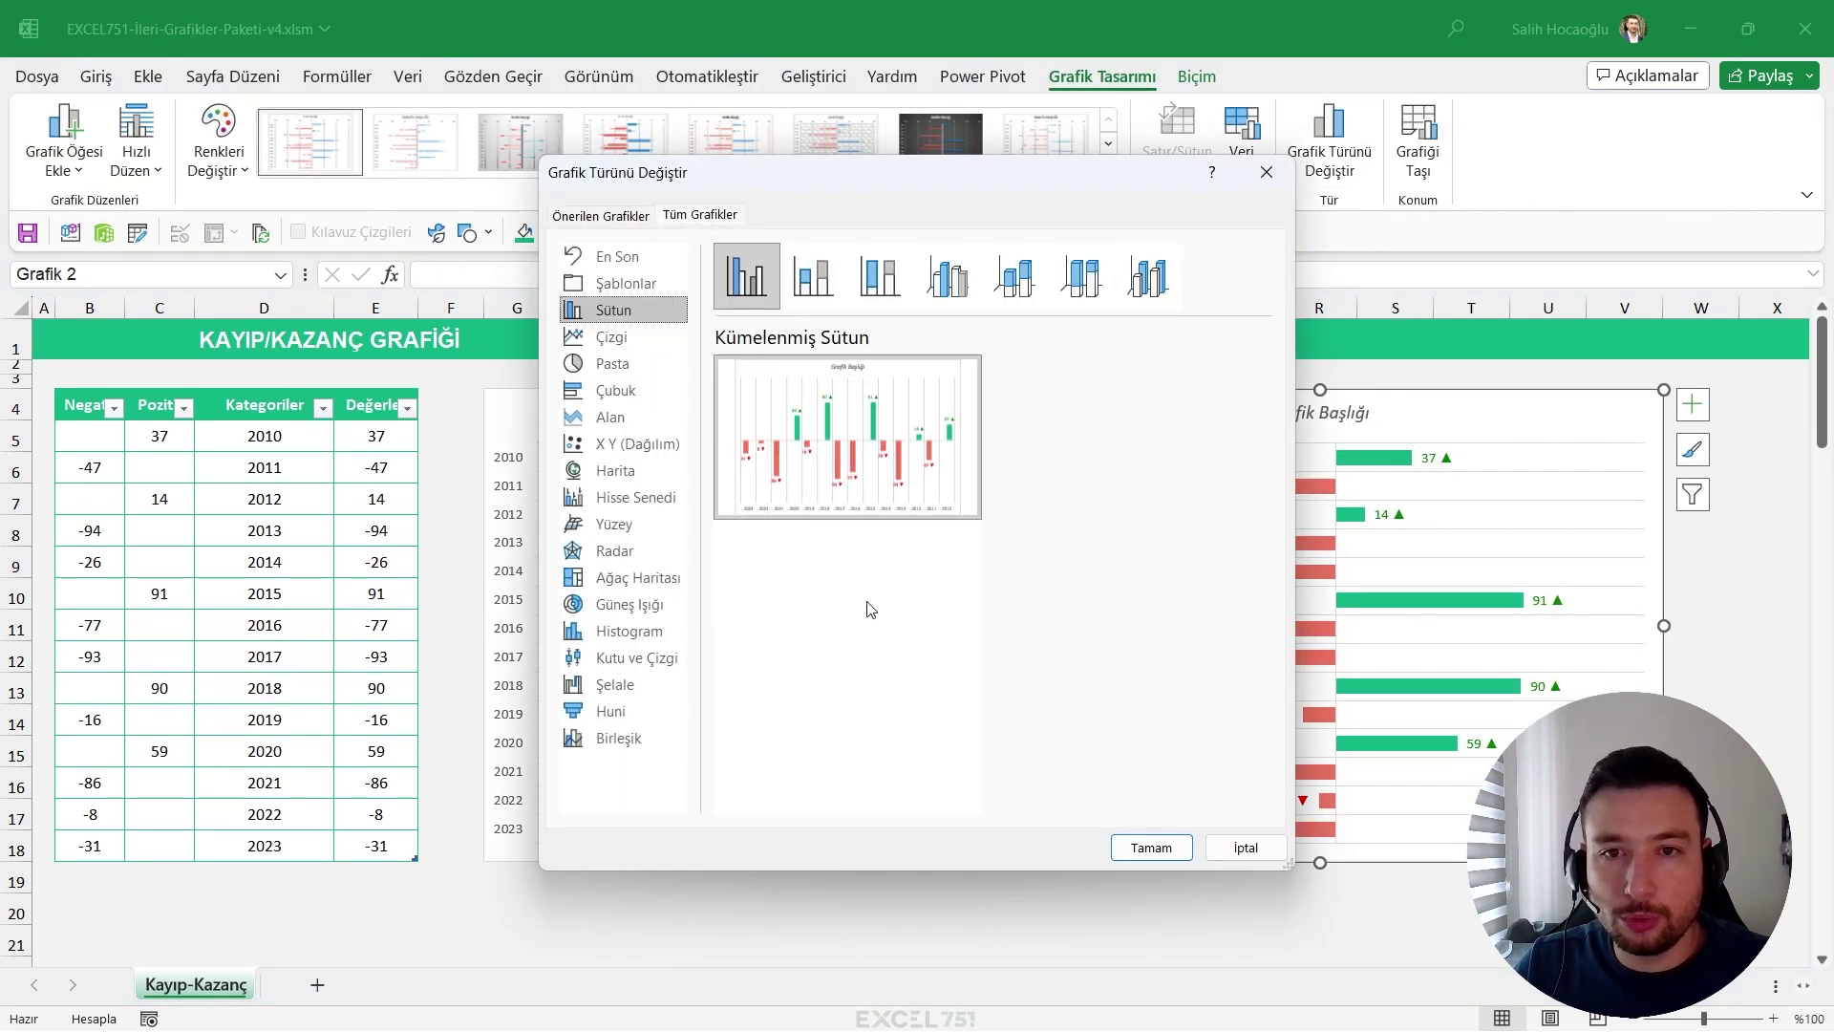
{"action": "left_click", "coordinate": [1188, 847]}
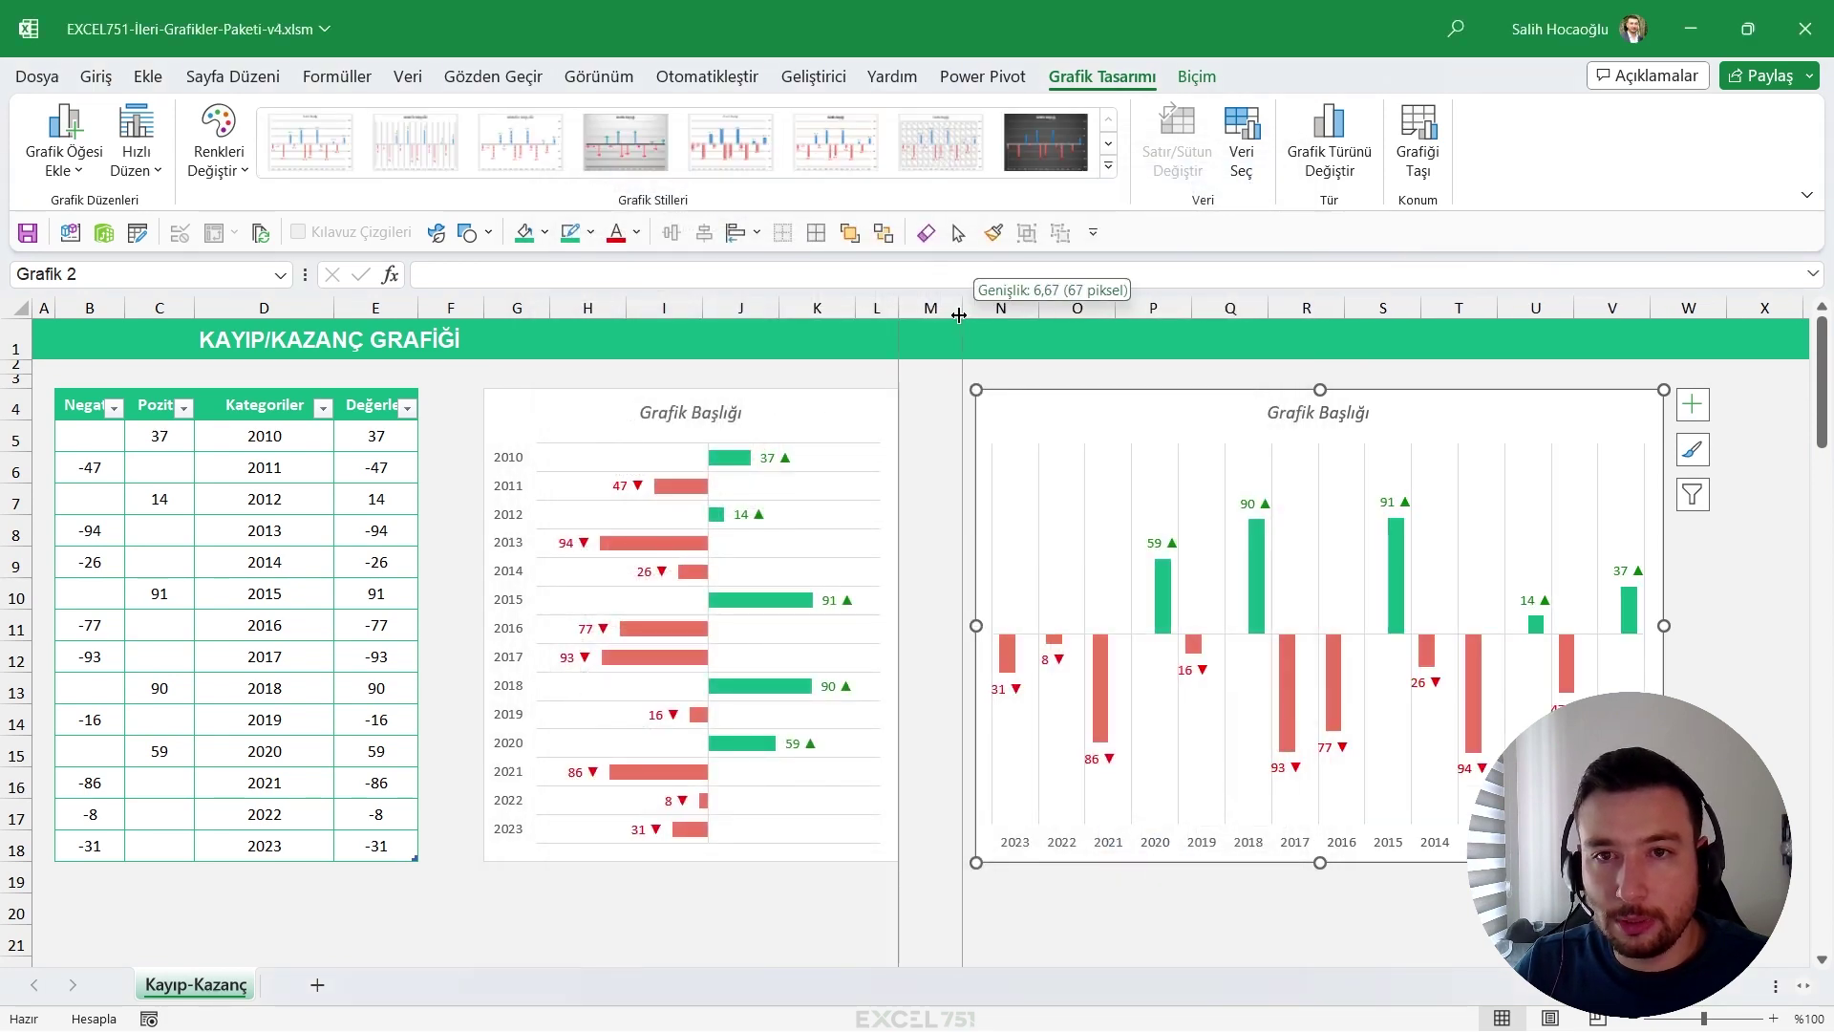
{"action": "left_click_drag", "start_coordinate": [963, 362], "coordinate": [929, 362]}
{"action": "left_click_drag", "start_coordinate": [159, 307], "coordinate": [101, 312]}
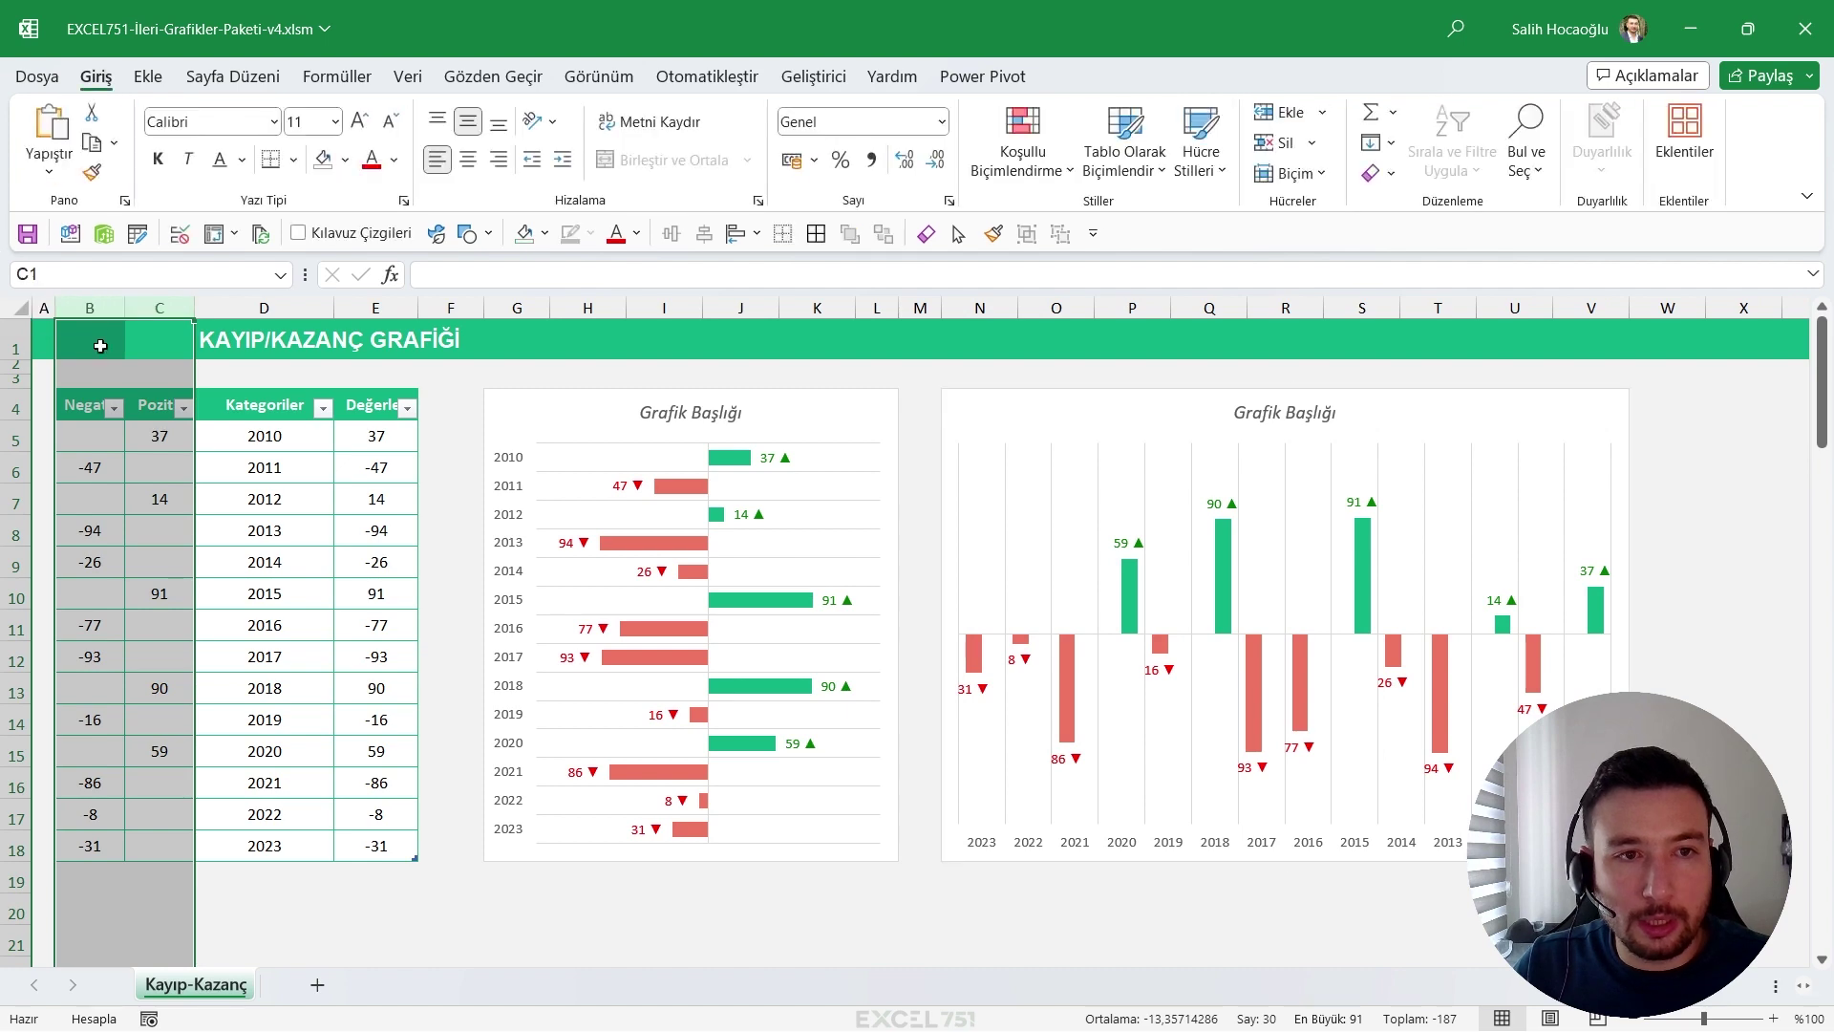
Hide columns B and C and make the bar chart show data in hidden rows and columns.
{"action": "right_click", "coordinate": [101, 312]}
{"action": "left_click", "coordinate": [187, 734]}
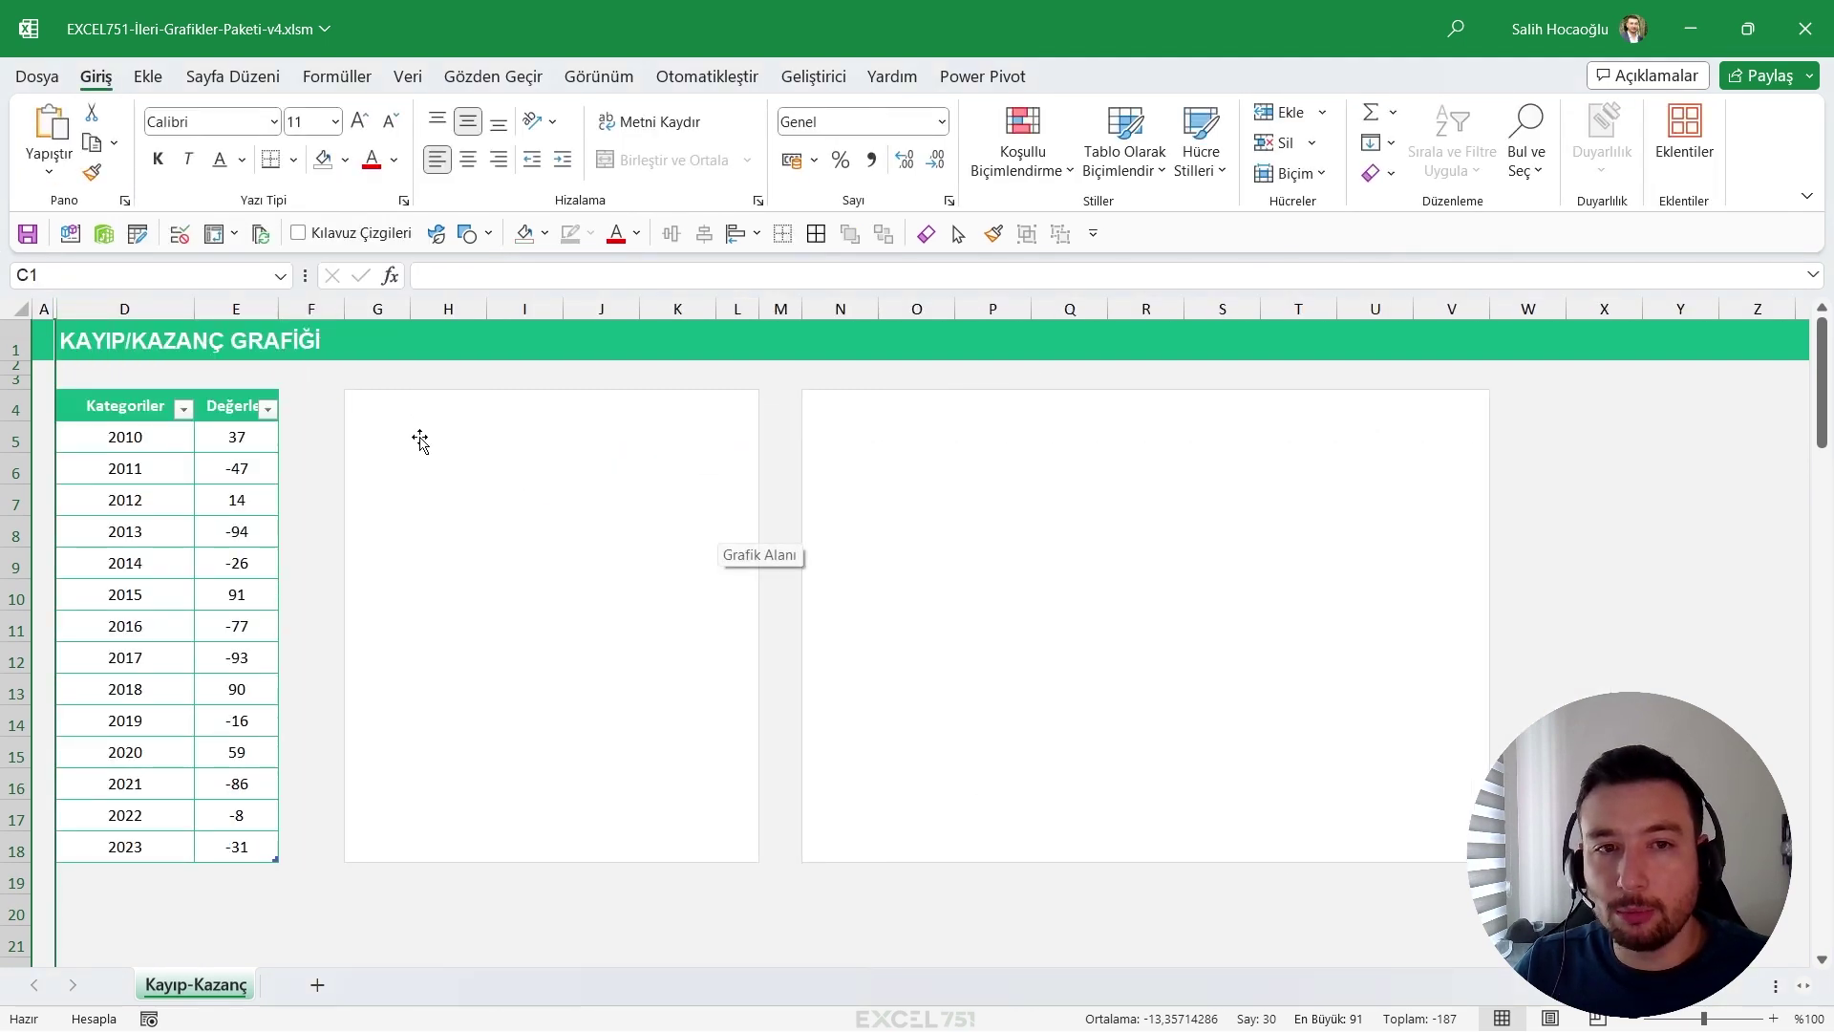
{"action": "right_click", "coordinate": [420, 440]}
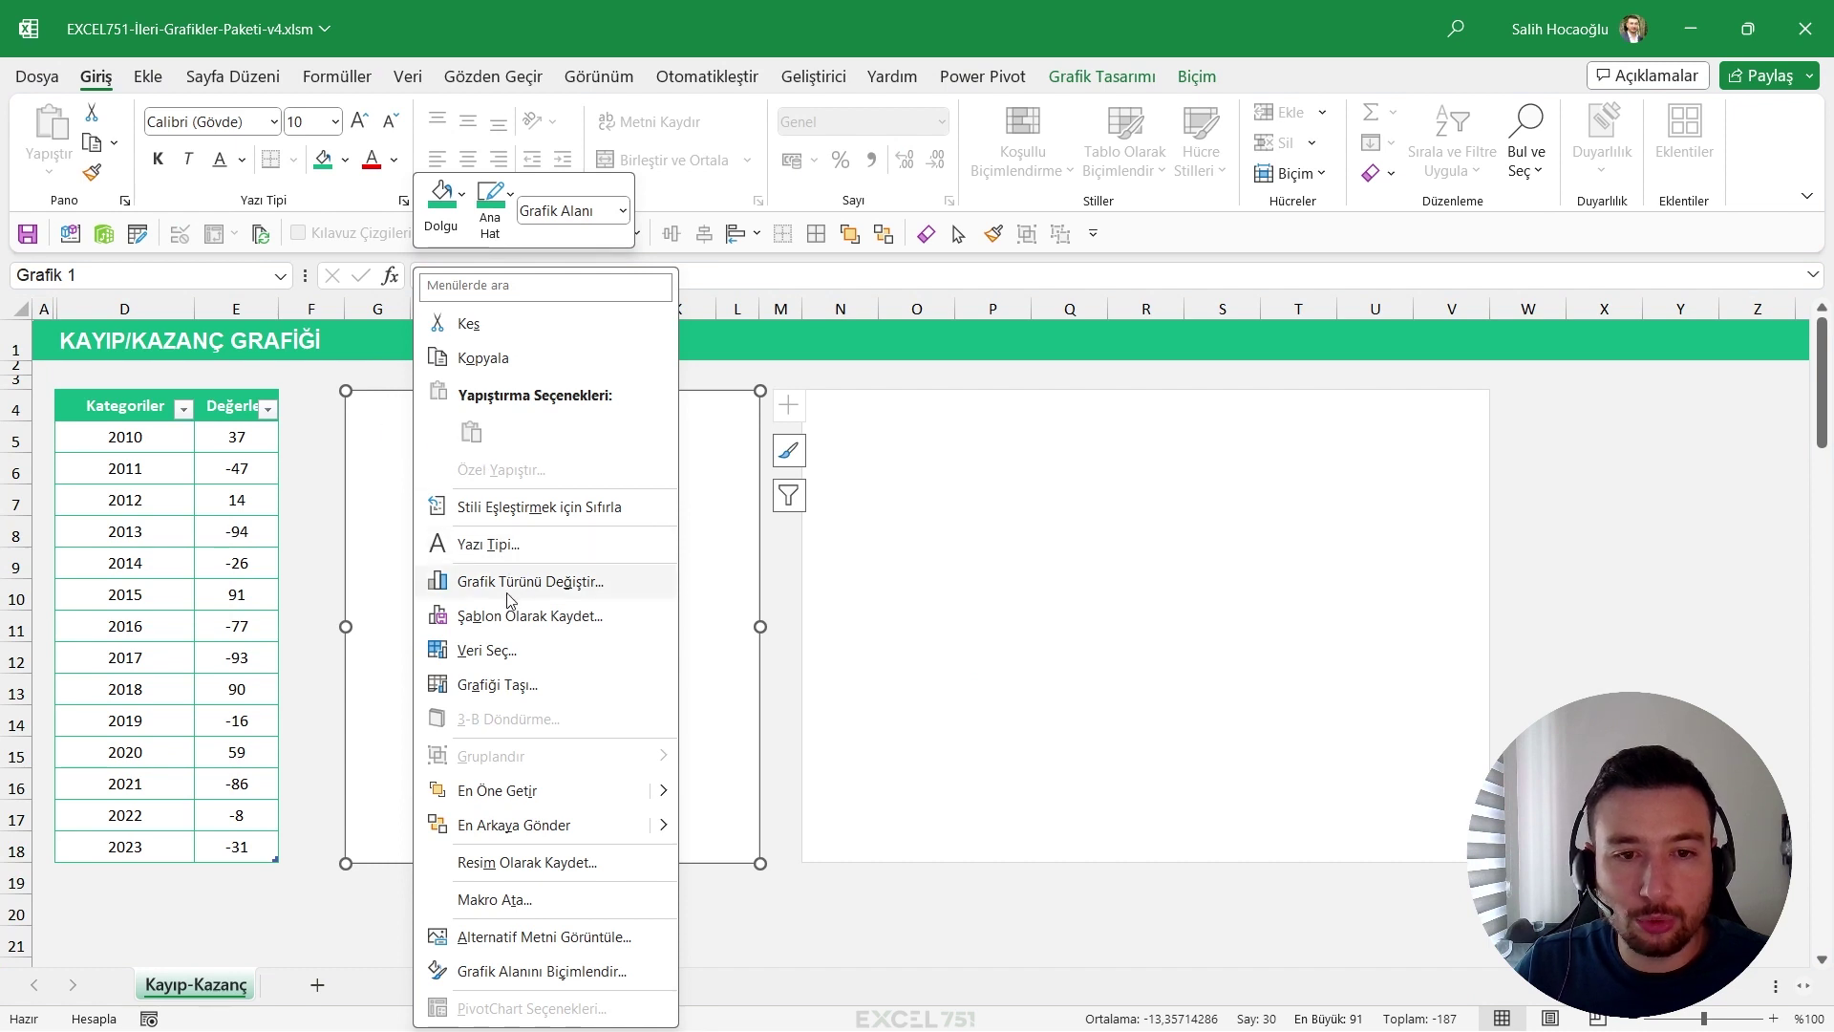
{"action": "left_click", "coordinate": [520, 652]}
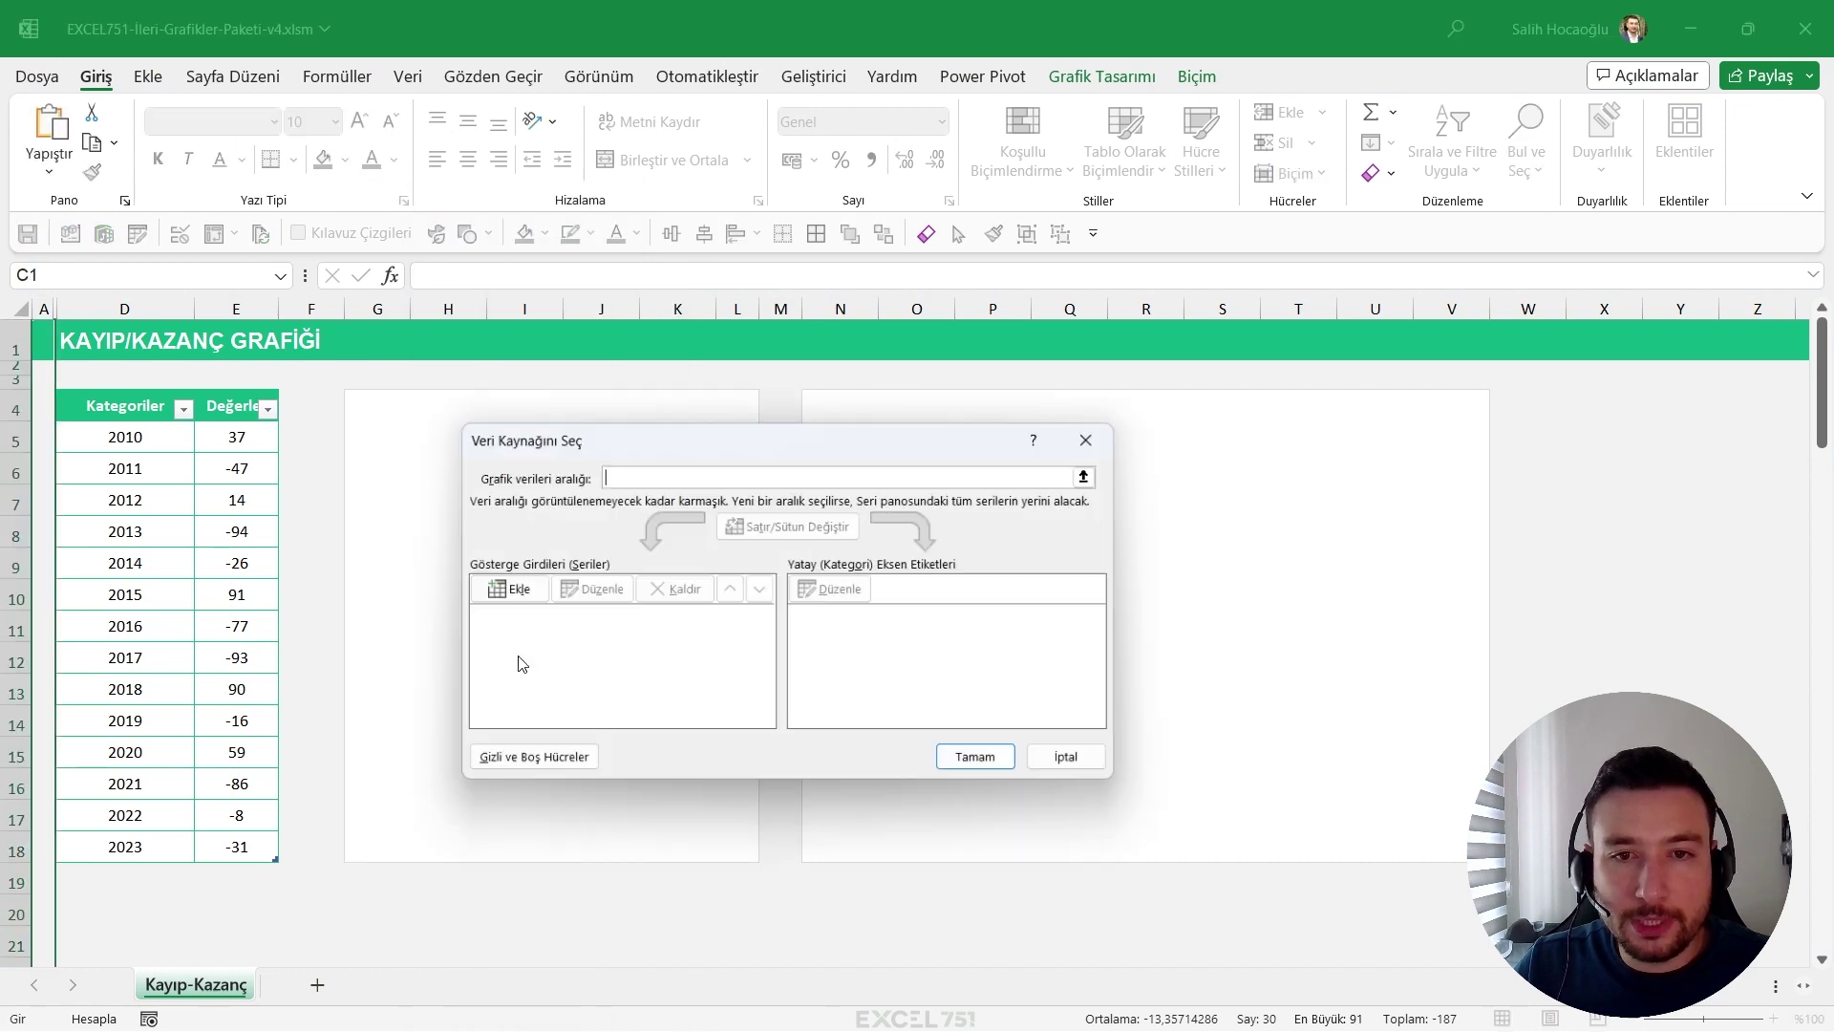
{"action": "left_click", "coordinate": [539, 769]}
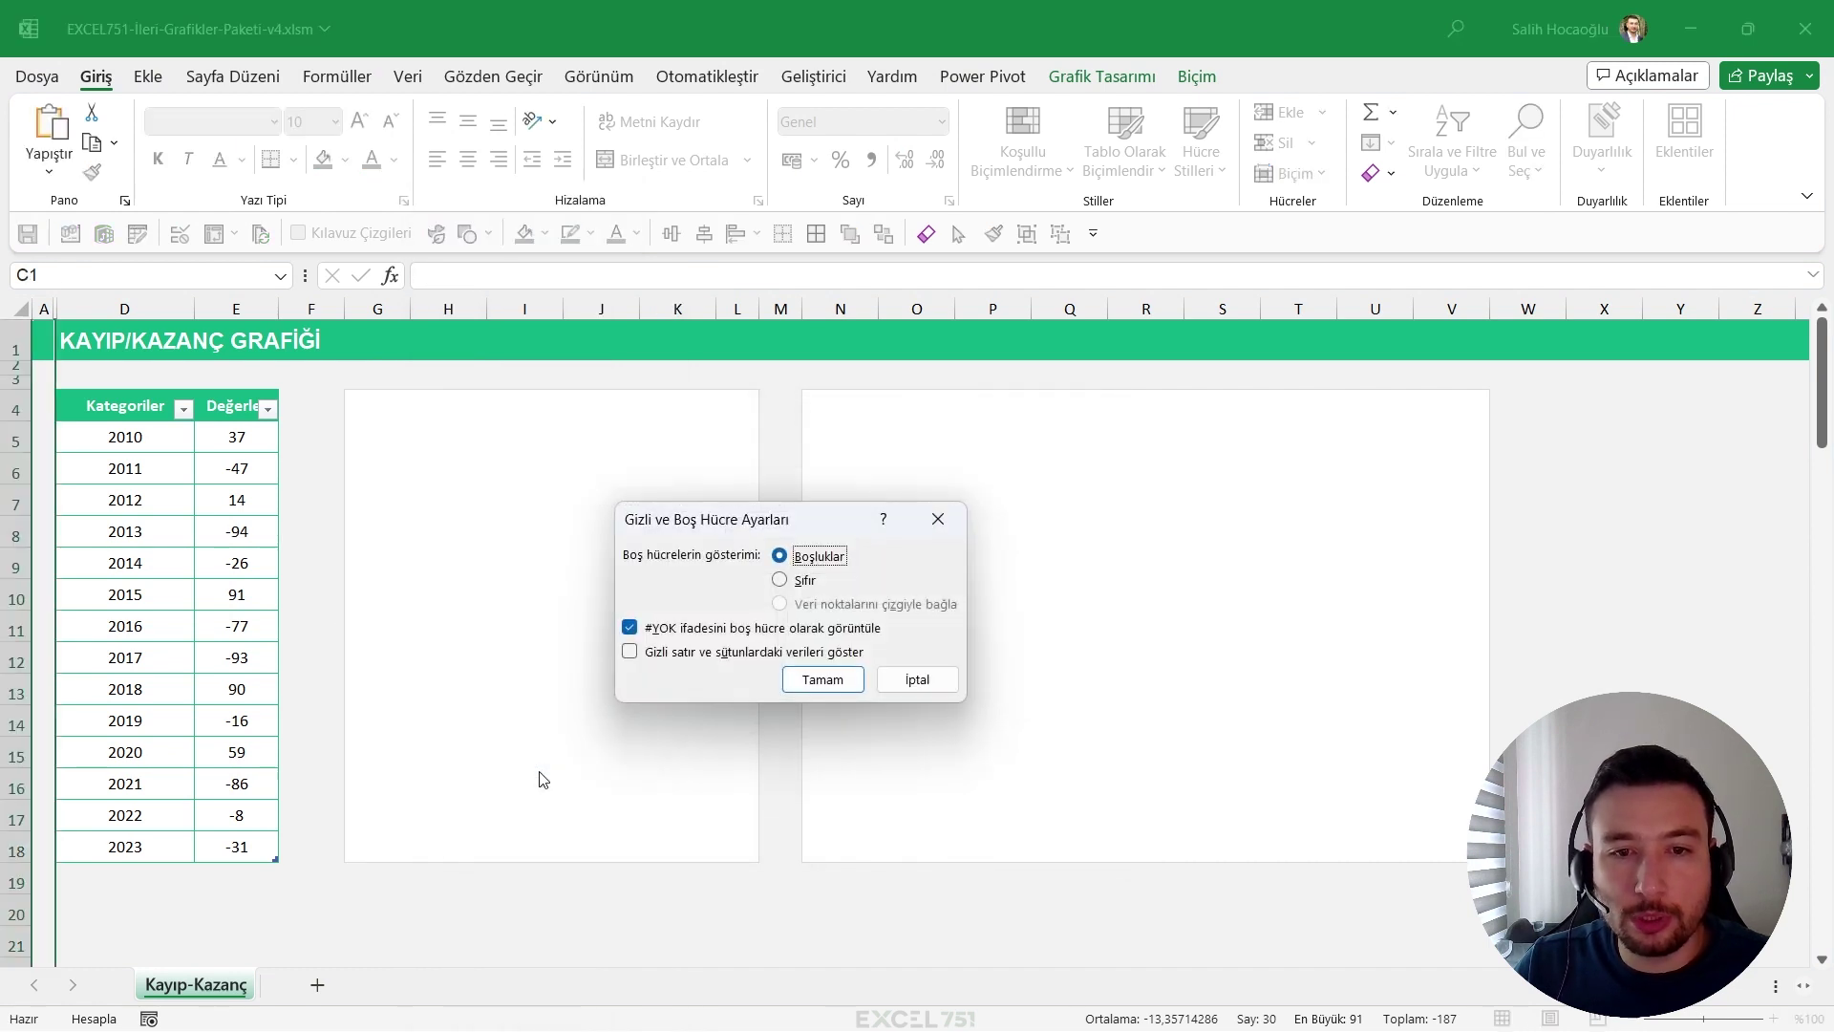
{"action": "left_click", "coordinate": [659, 653]}
{"action": "left_click", "coordinate": [822, 679]}
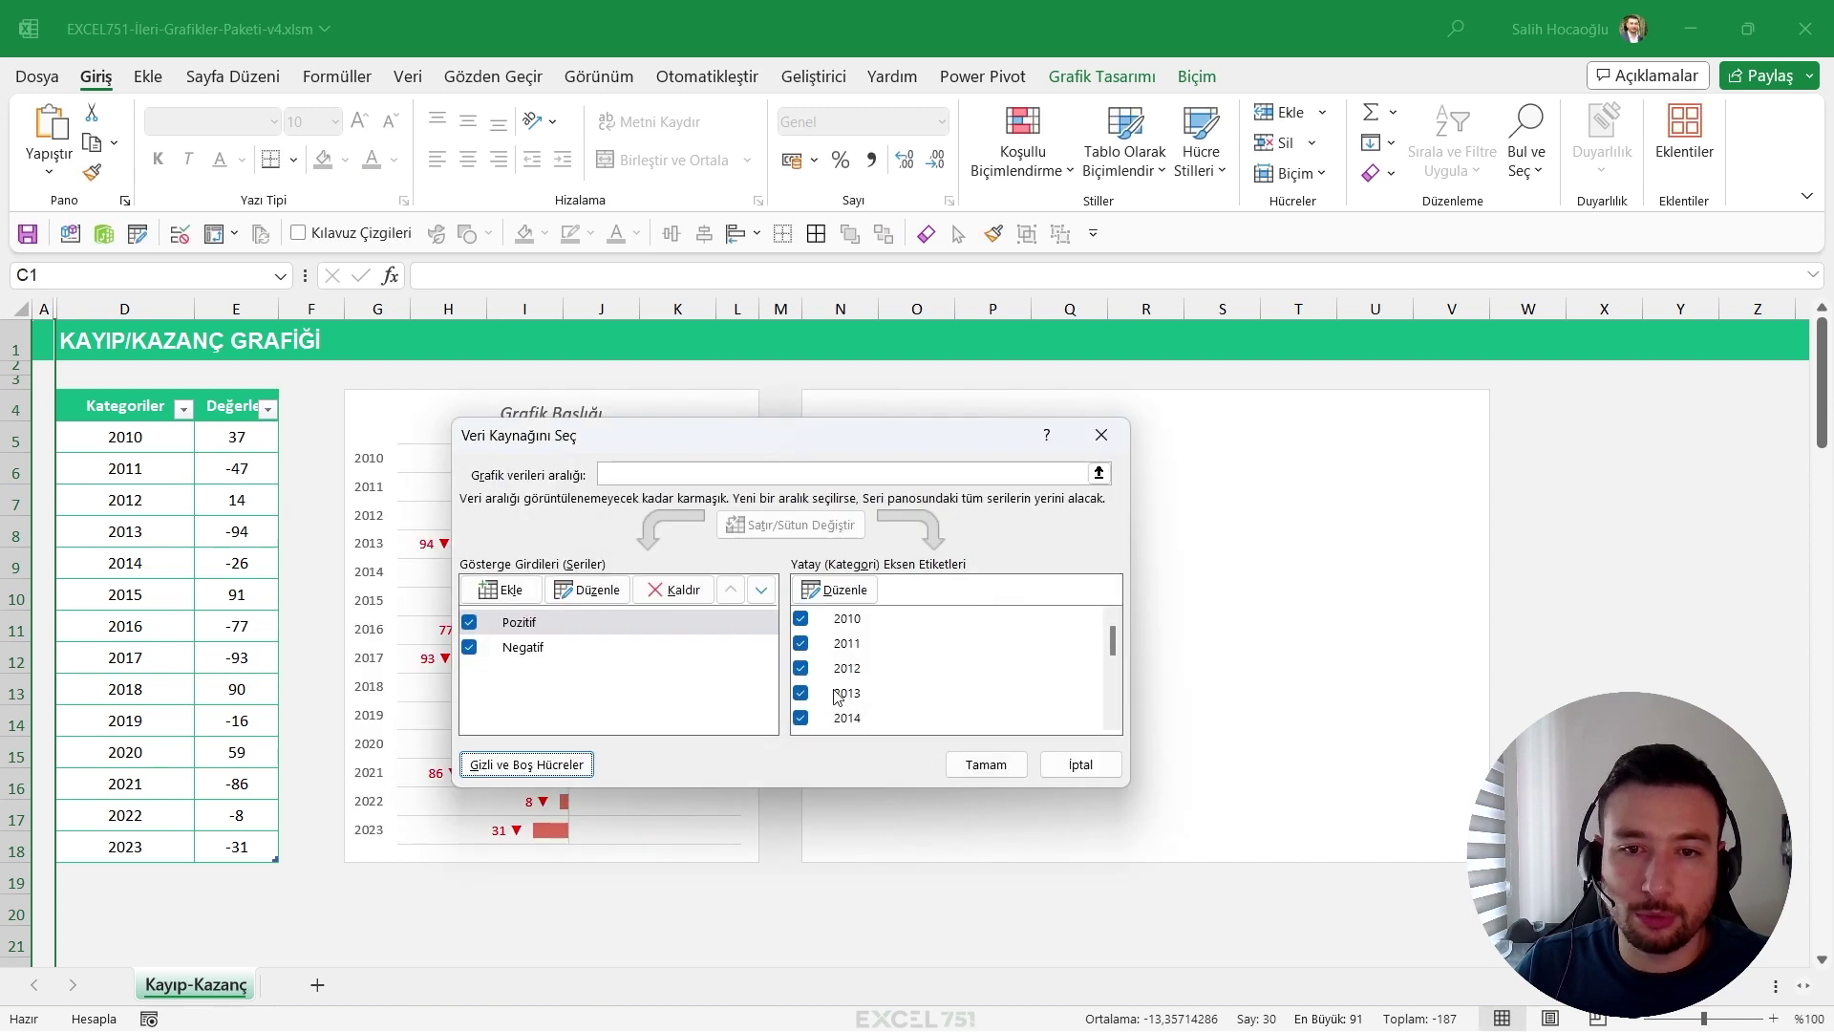
{"action": "left_click", "coordinate": [969, 773]}
Turn on showing hidden row and column data for the column chart too.
{"action": "right_click", "coordinate": [877, 408]}
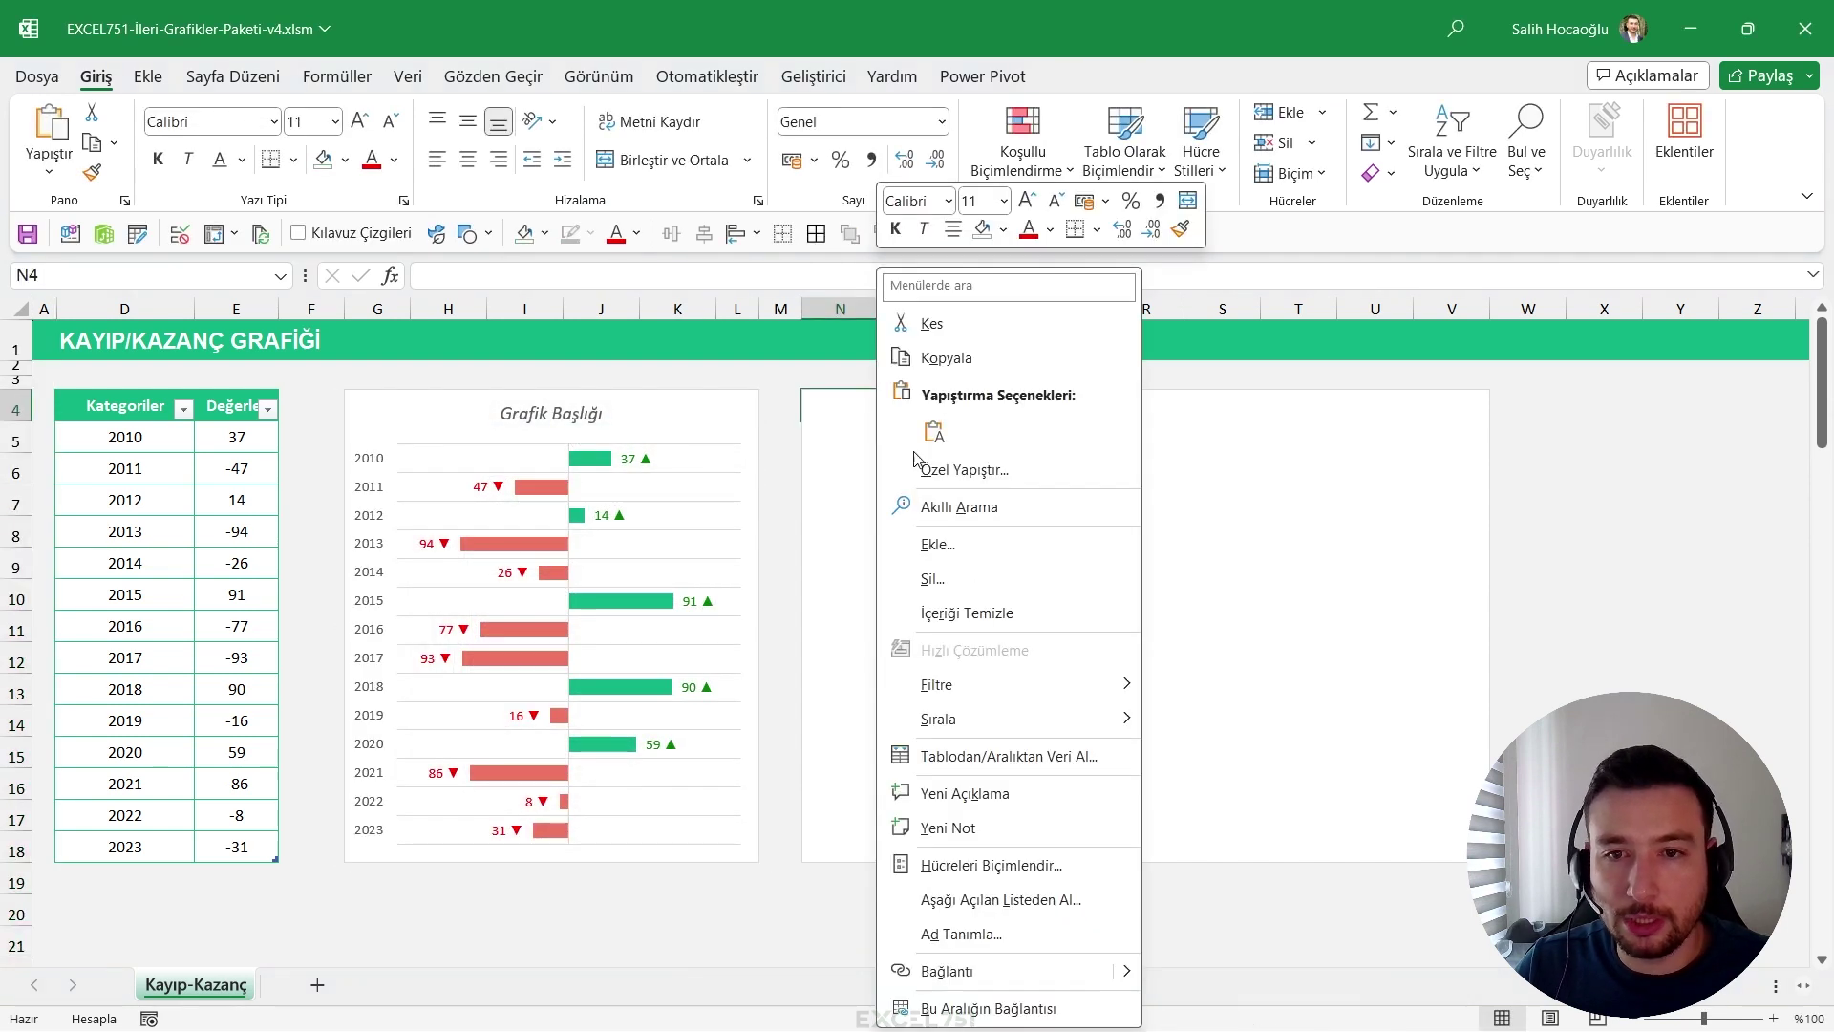
{"action": "right_click", "coordinate": [822, 450]}
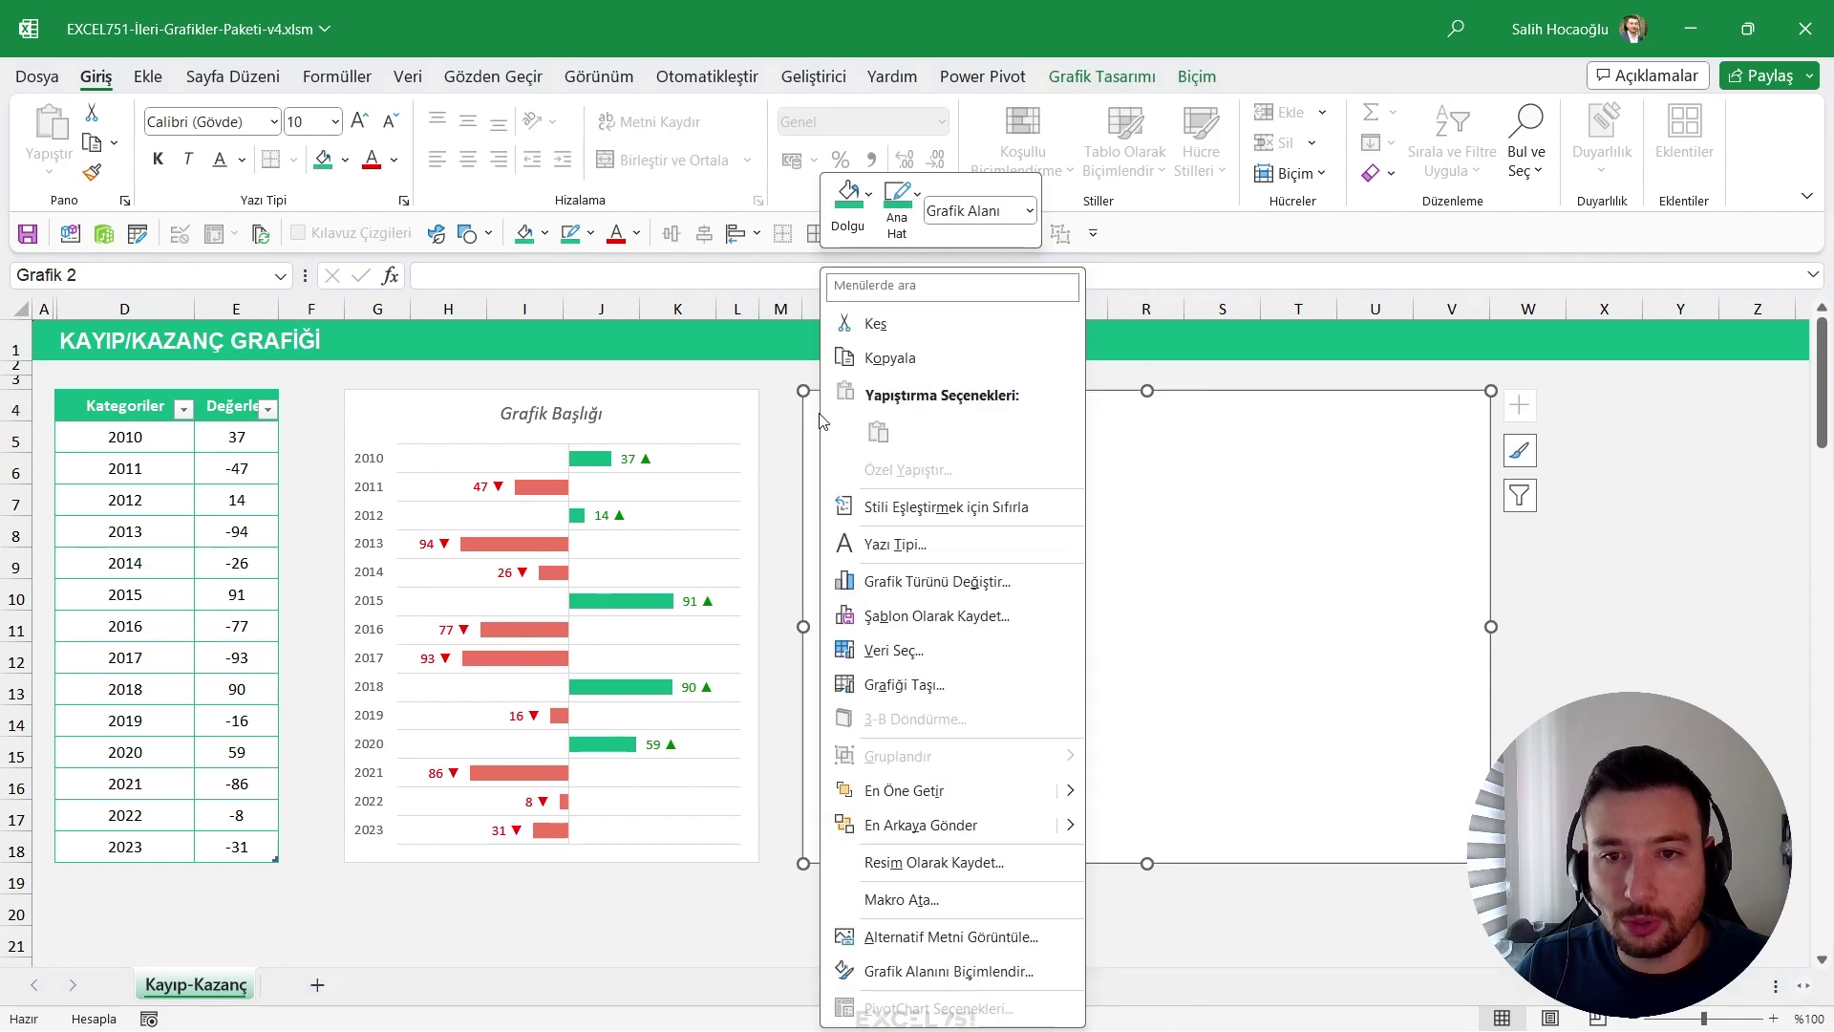
{"action": "left_click", "coordinate": [922, 649]}
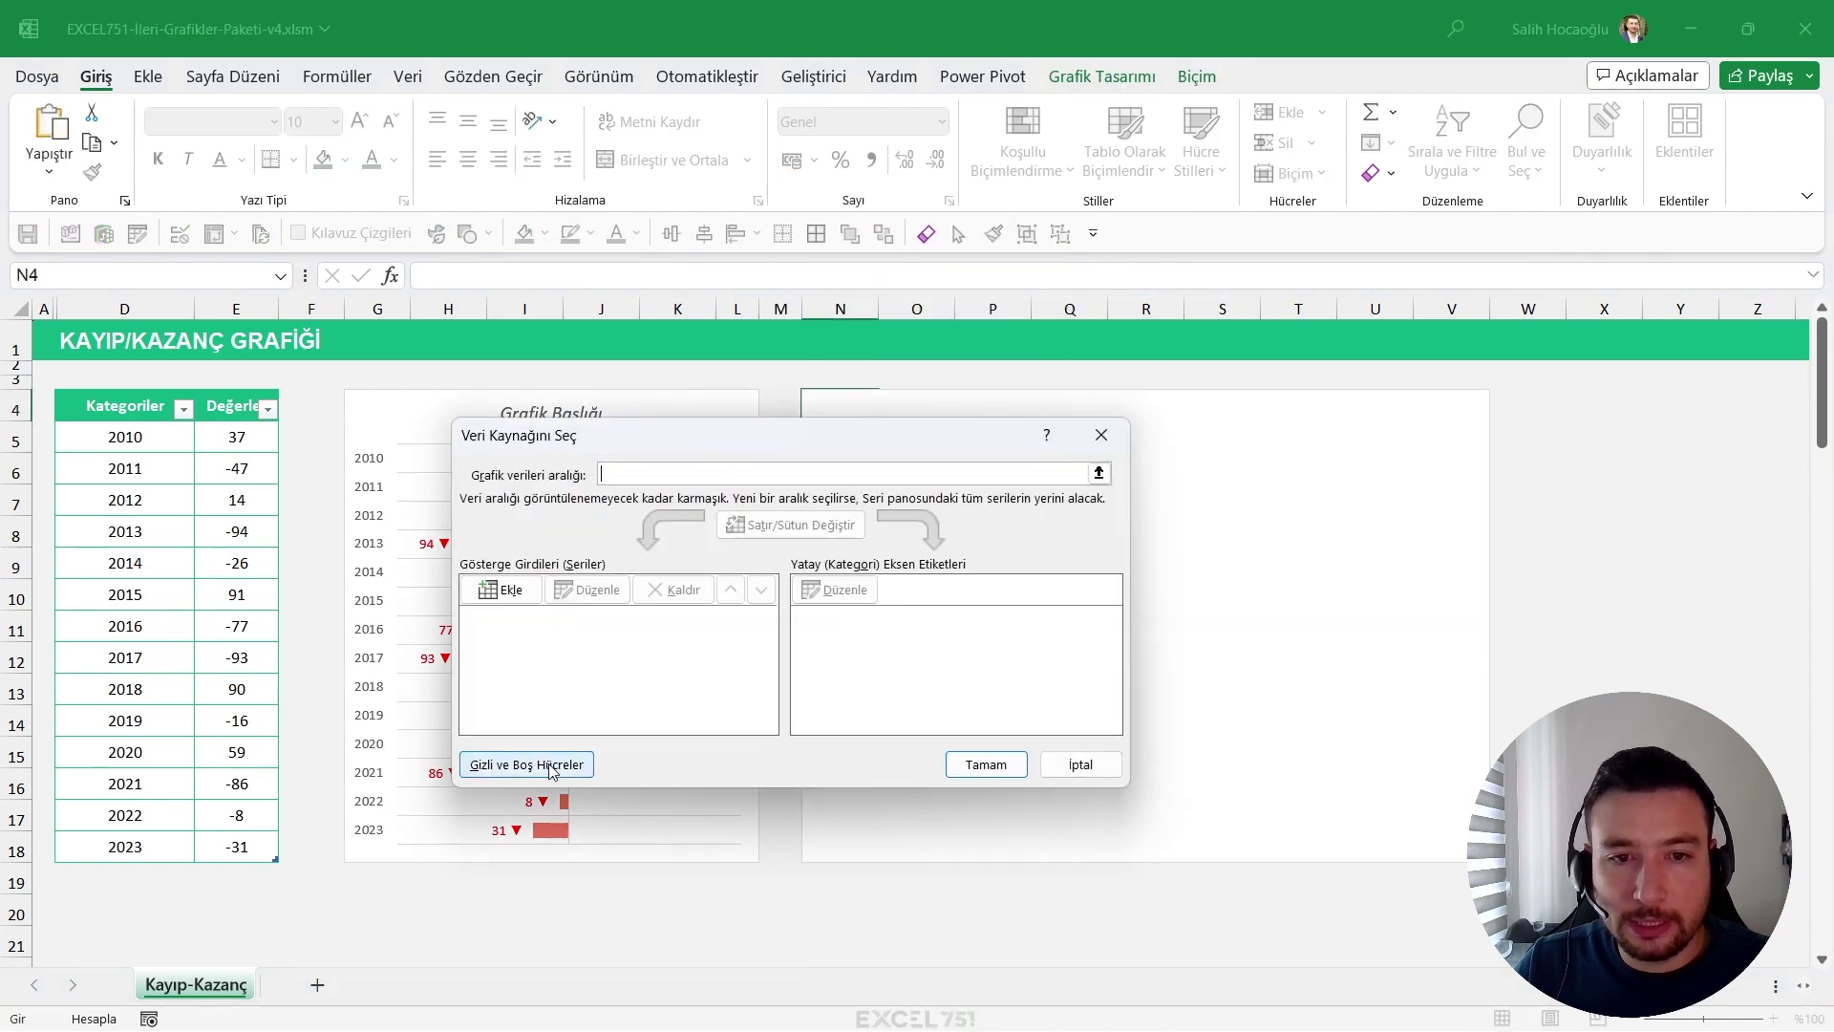
{"action": "left_click", "coordinate": [550, 769]}
{"action": "left_click", "coordinate": [650, 652]}
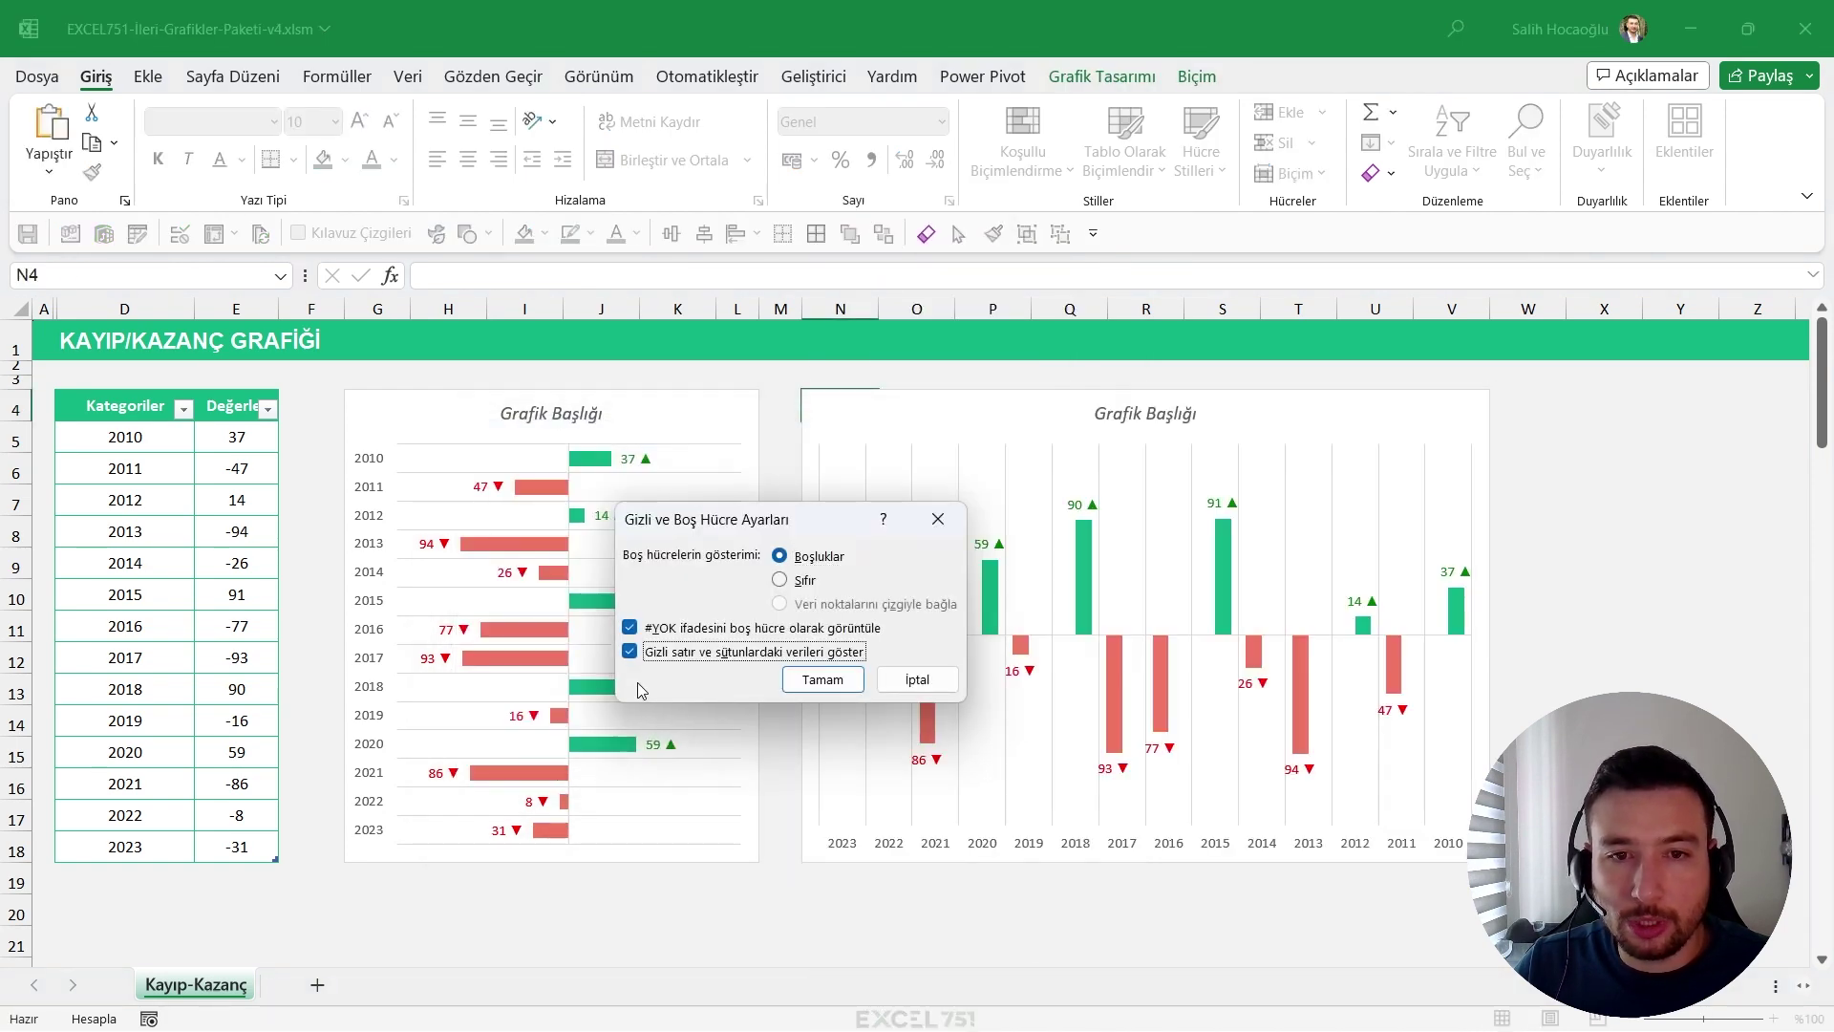
{"action": "left_click", "coordinate": [821, 678]}
{"action": "left_click", "coordinate": [983, 764]}
{"action": "left_click", "coordinate": [912, 898]}
Re-enter the RASTGELEARADA(-100;100) formula and fill it down the Değerler column E.
{"action": "left_click", "coordinate": [219, 594]}
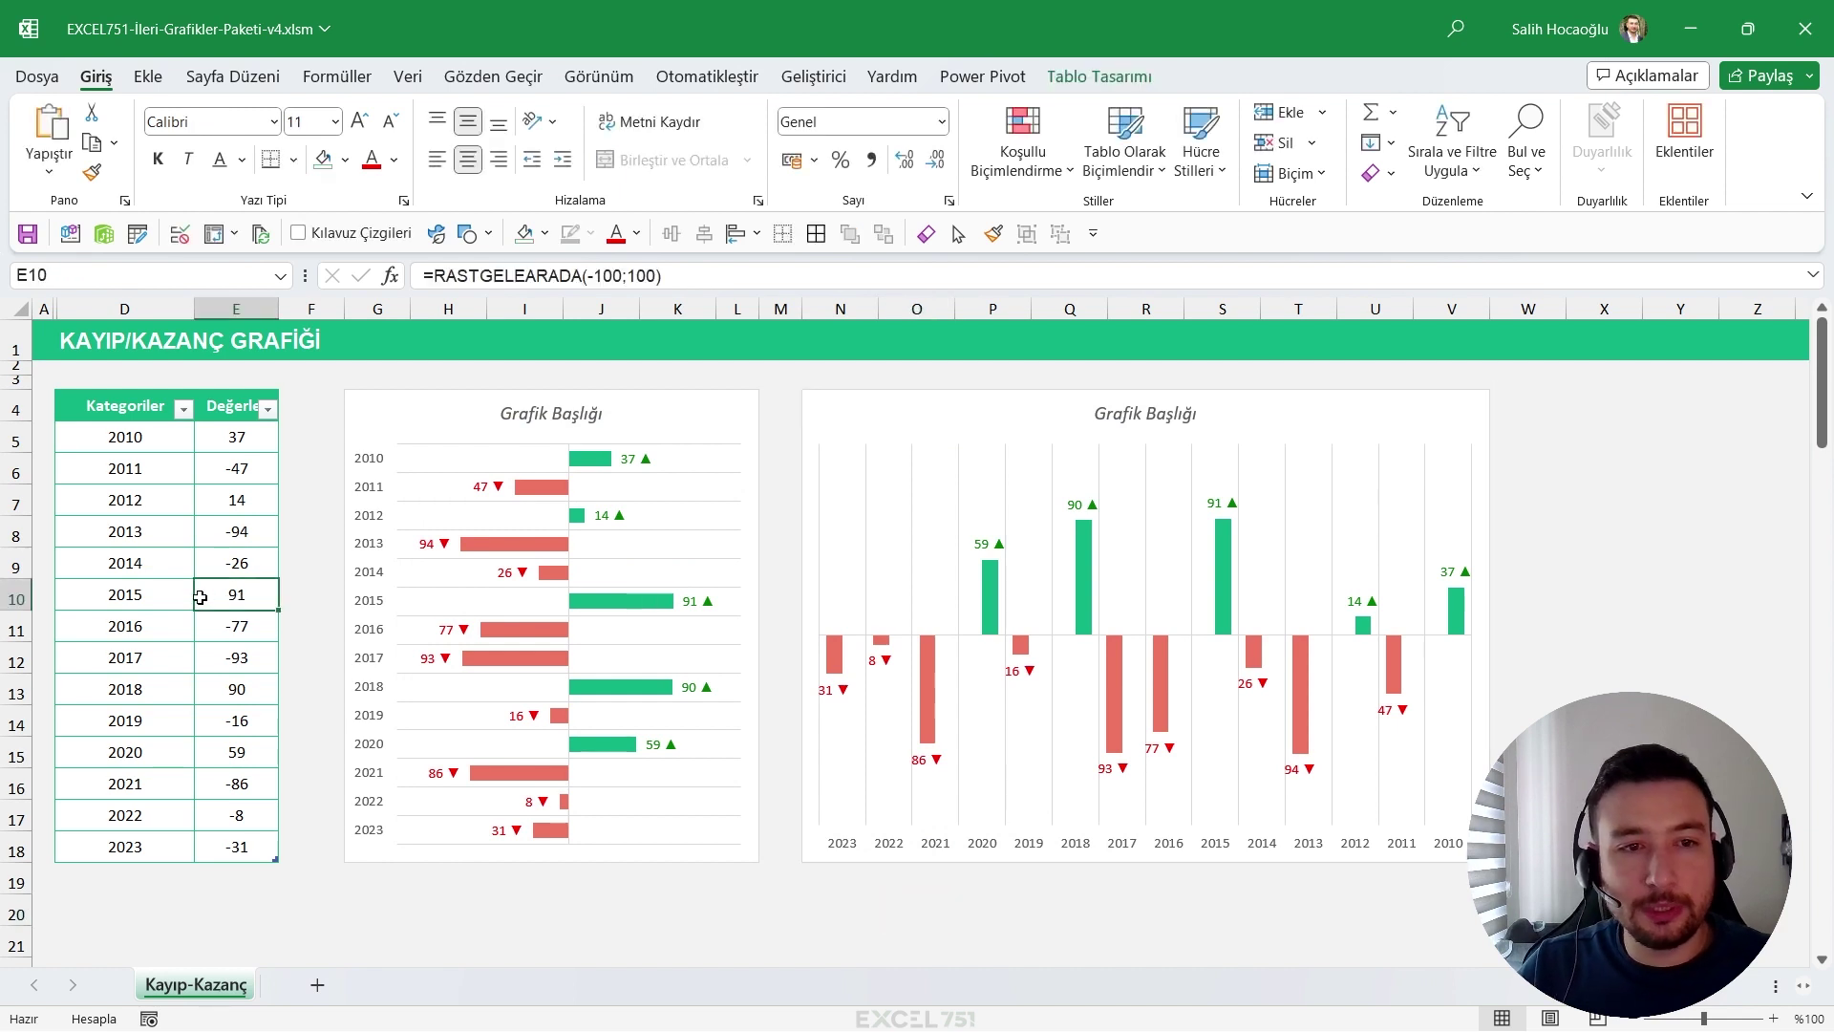
{"action": "key", "text": "F2"}
{"action": "type", "text": "-95"}
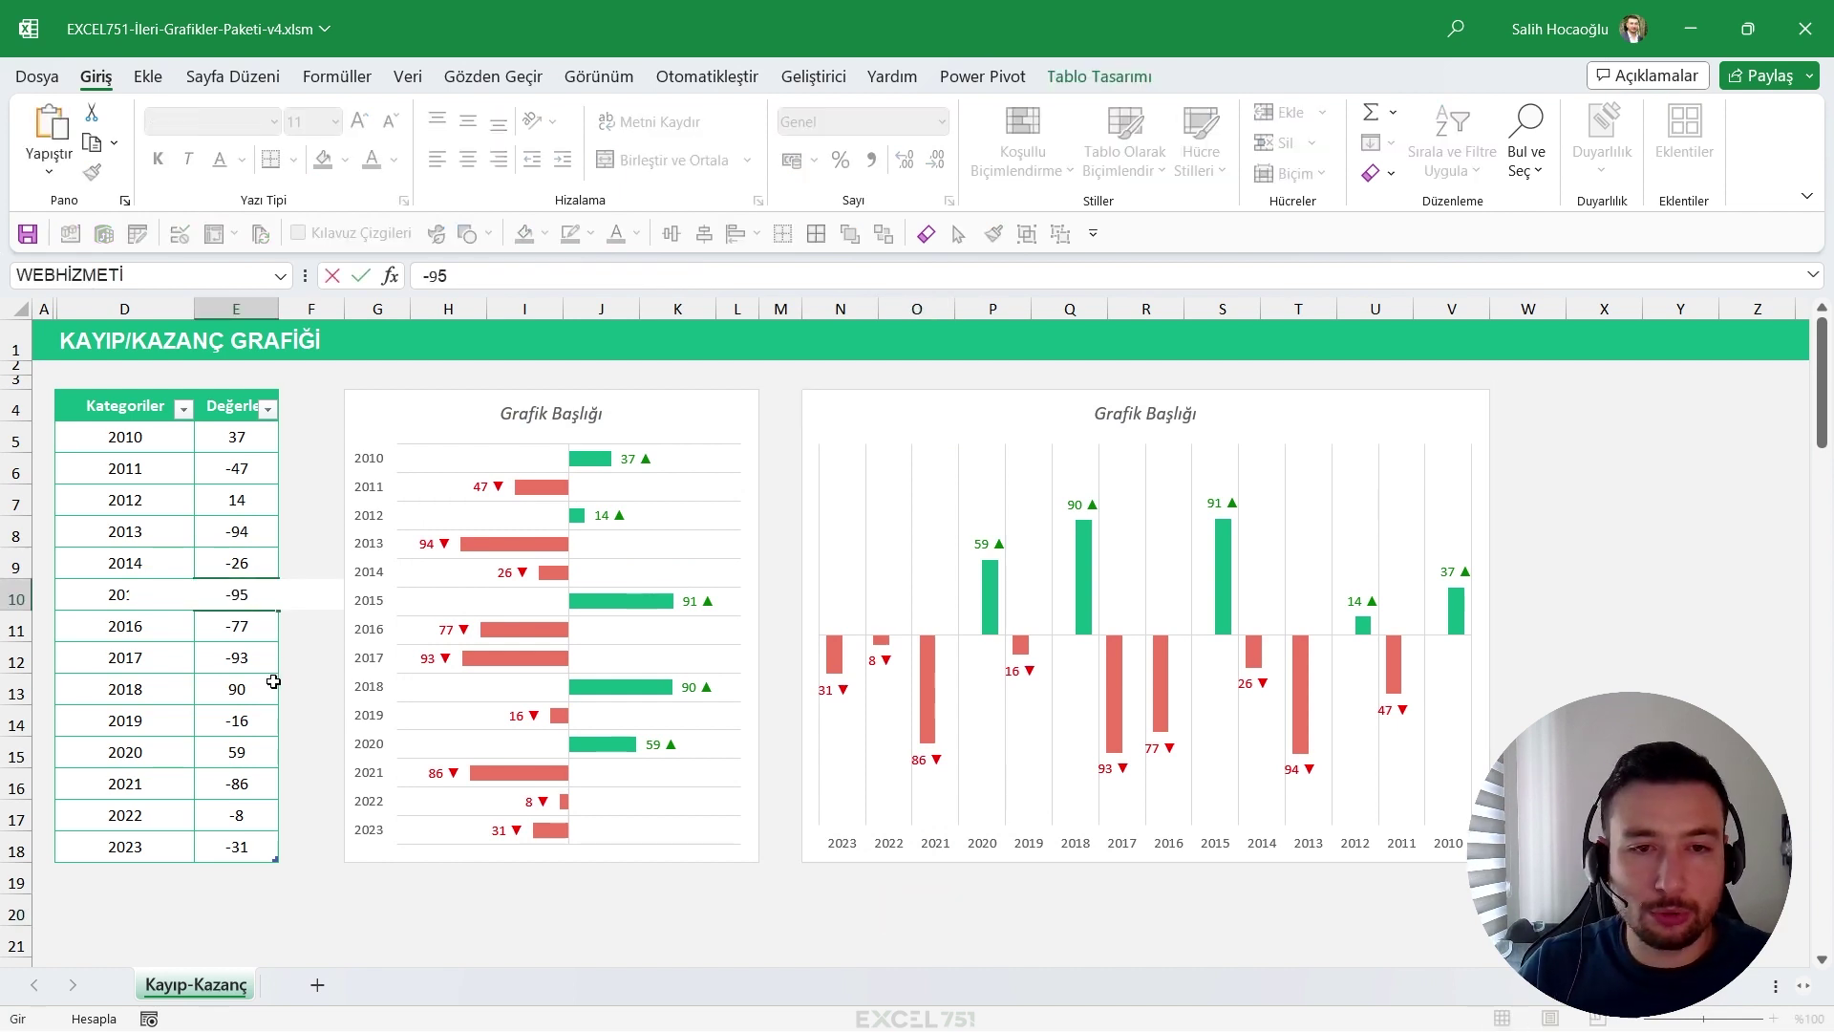
{"action": "key", "text": "Return"}
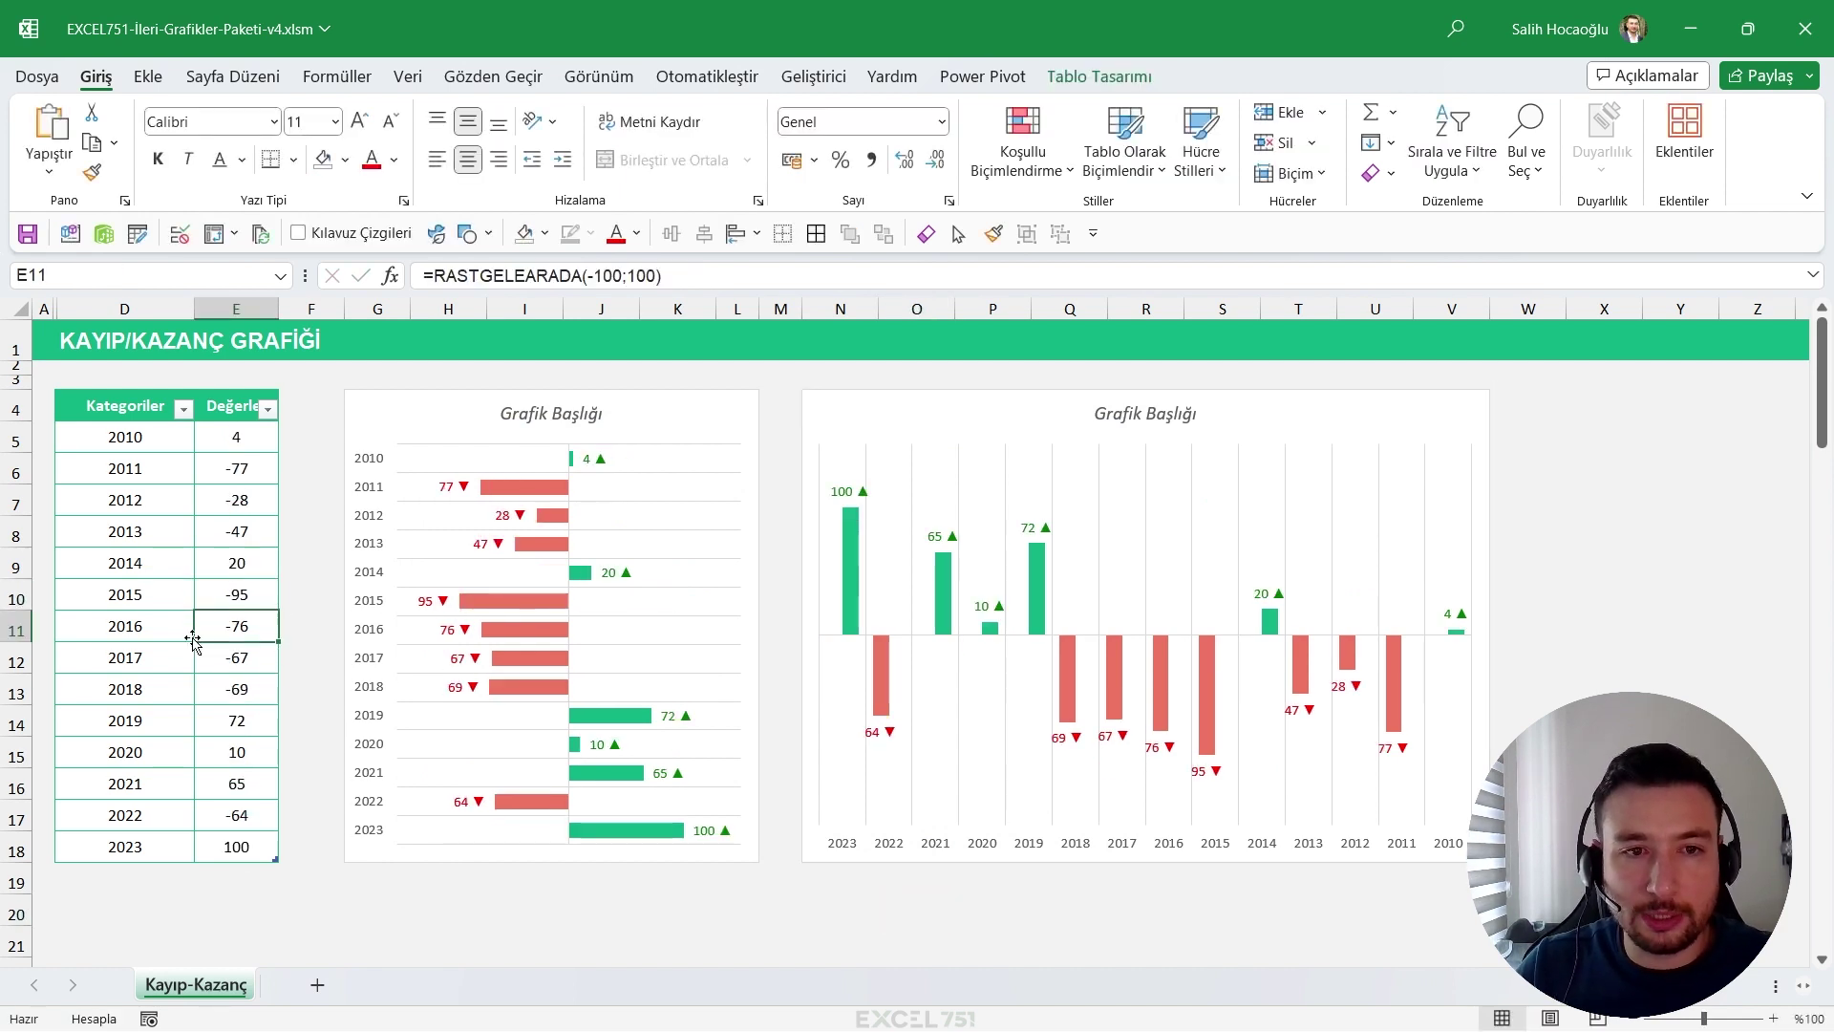
{"action": "key", "text": "Up"}
{"action": "key", "text": "Up"}
{"action": "key", "text": "Up"}
{"action": "key", "text": "Down"}
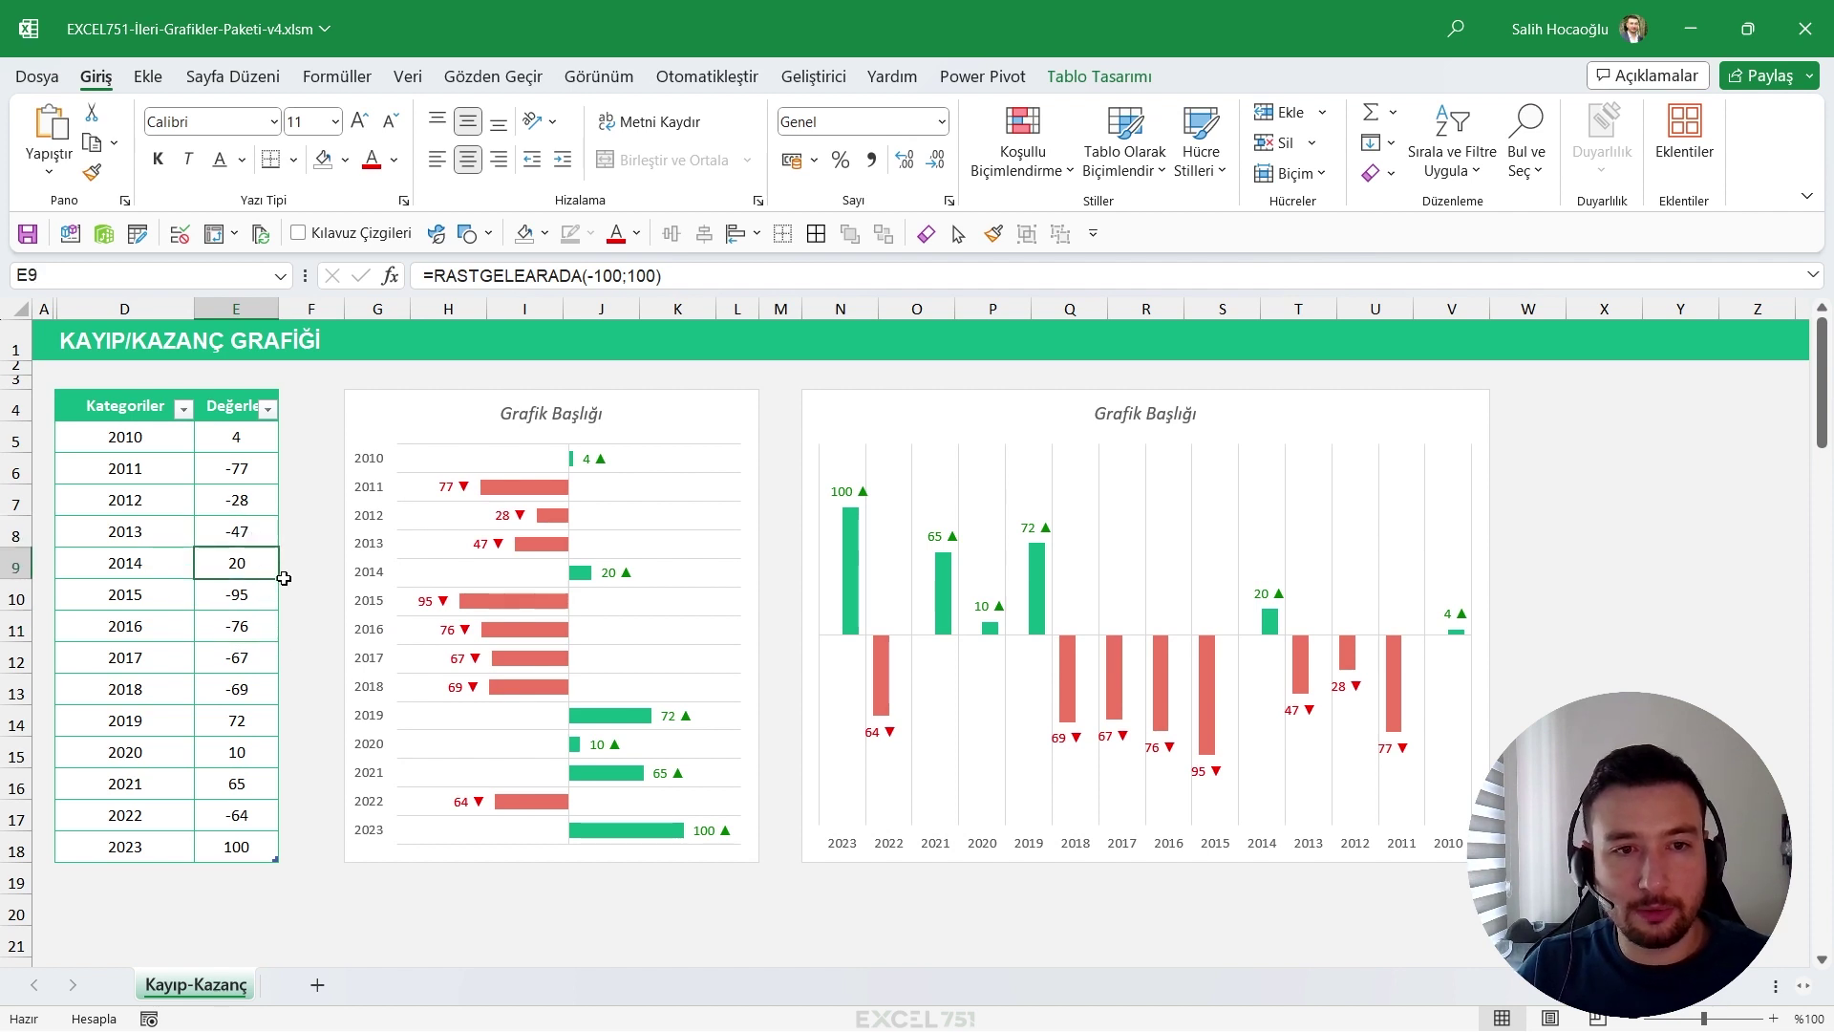
{"action": "left_click_drag", "start_coordinate": [276, 577], "coordinate": [276, 733]}
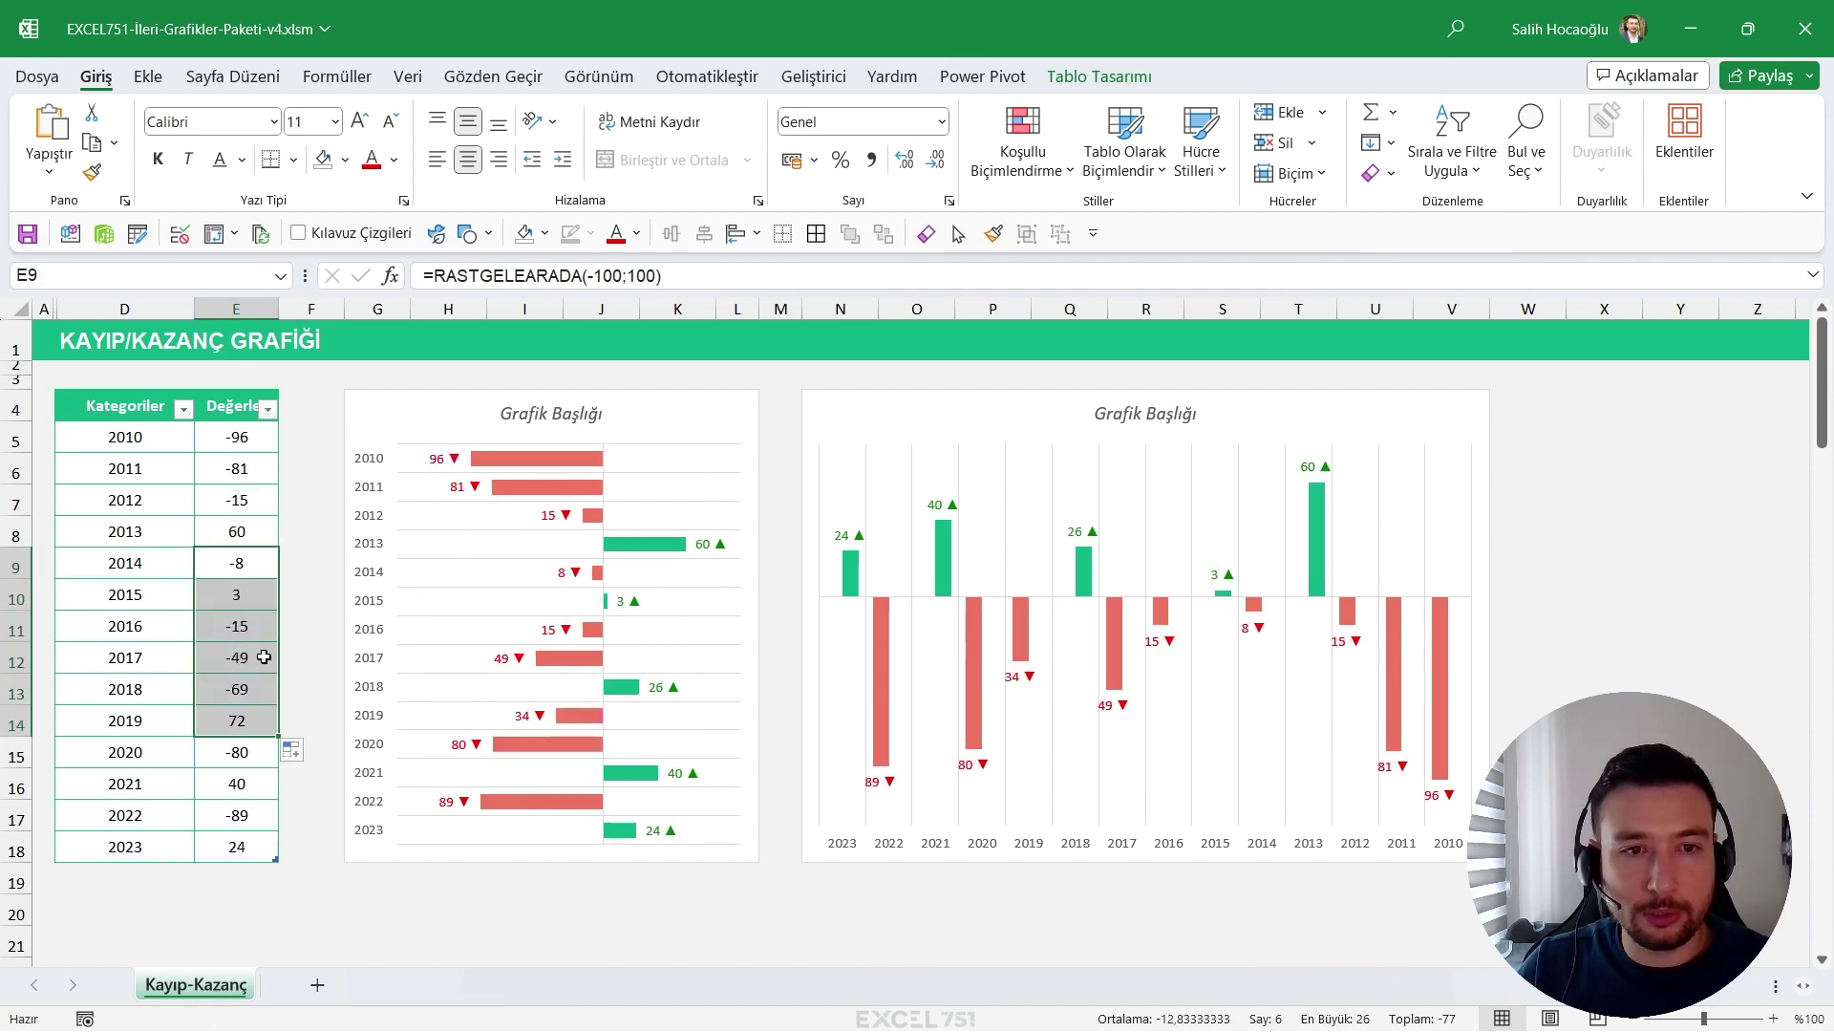
{"action": "left_click", "coordinate": [317, 490]}
Recalculate with F9 repeatedly so both charts redraw with new gains and losses.
{"action": "key", "text": "F9"}
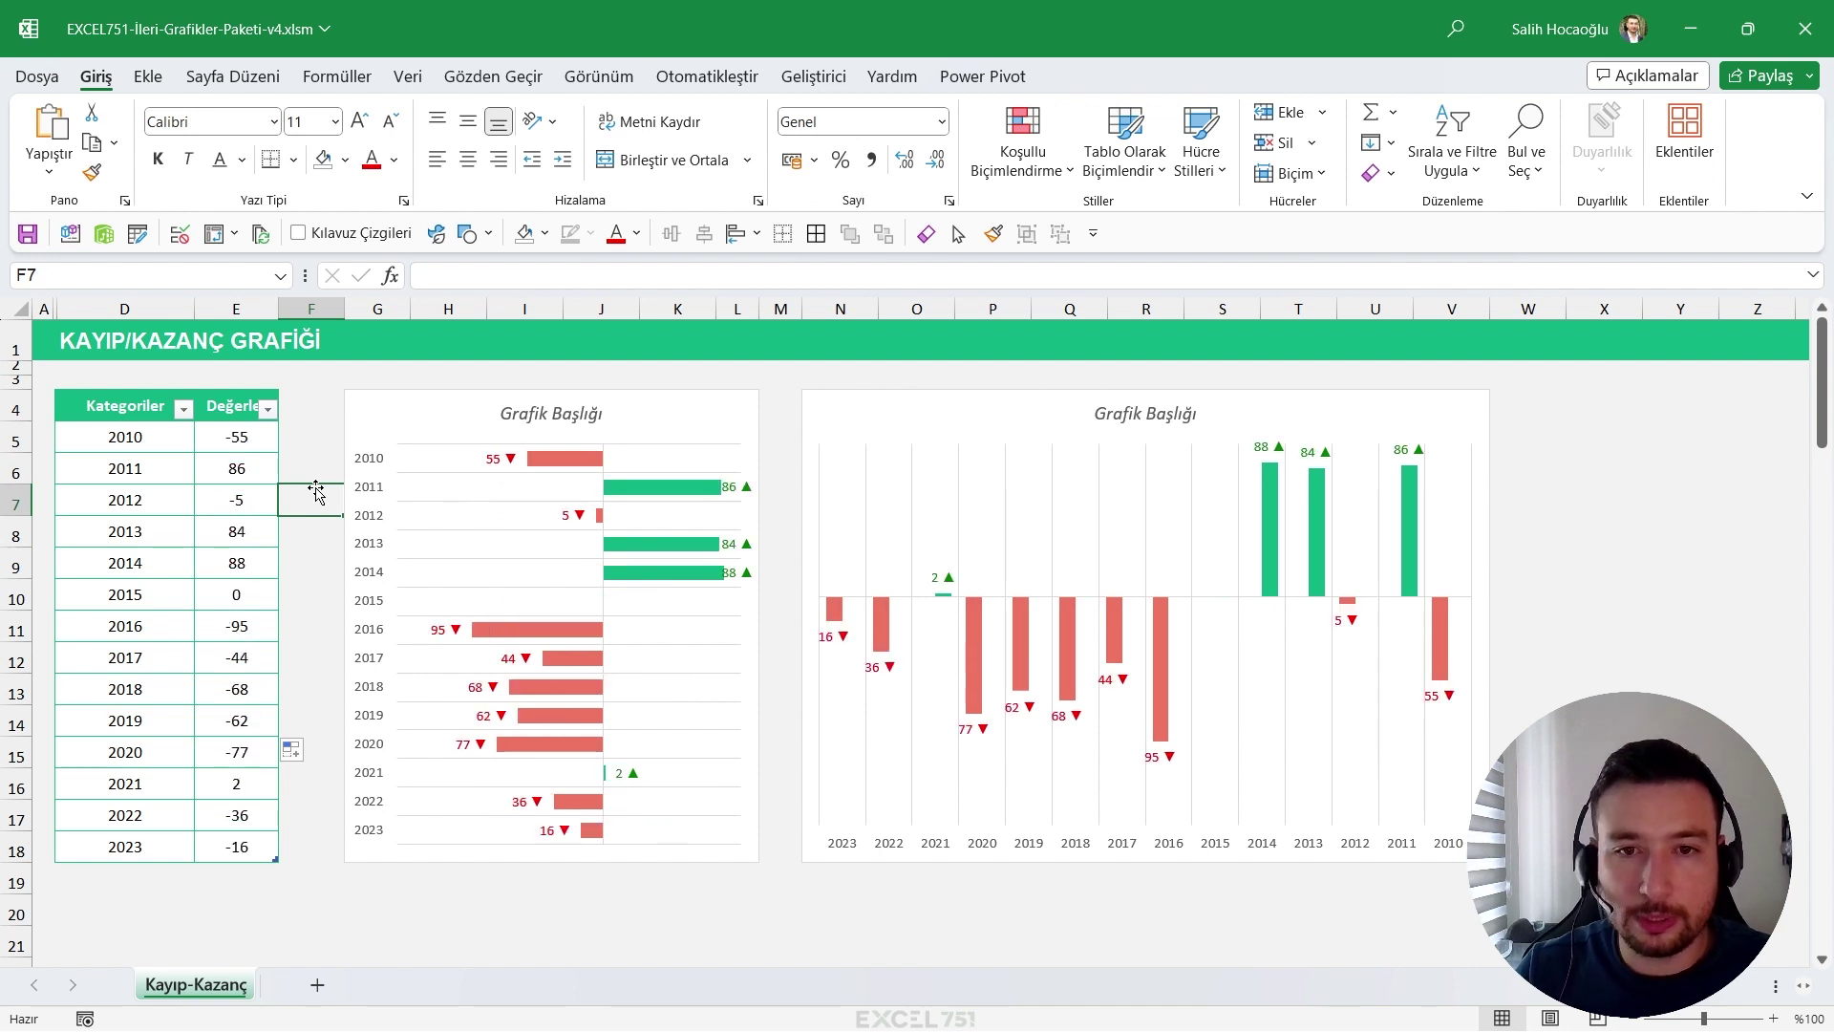
{"action": "key", "text": "F9"}
{"action": "key", "text": "F9"}
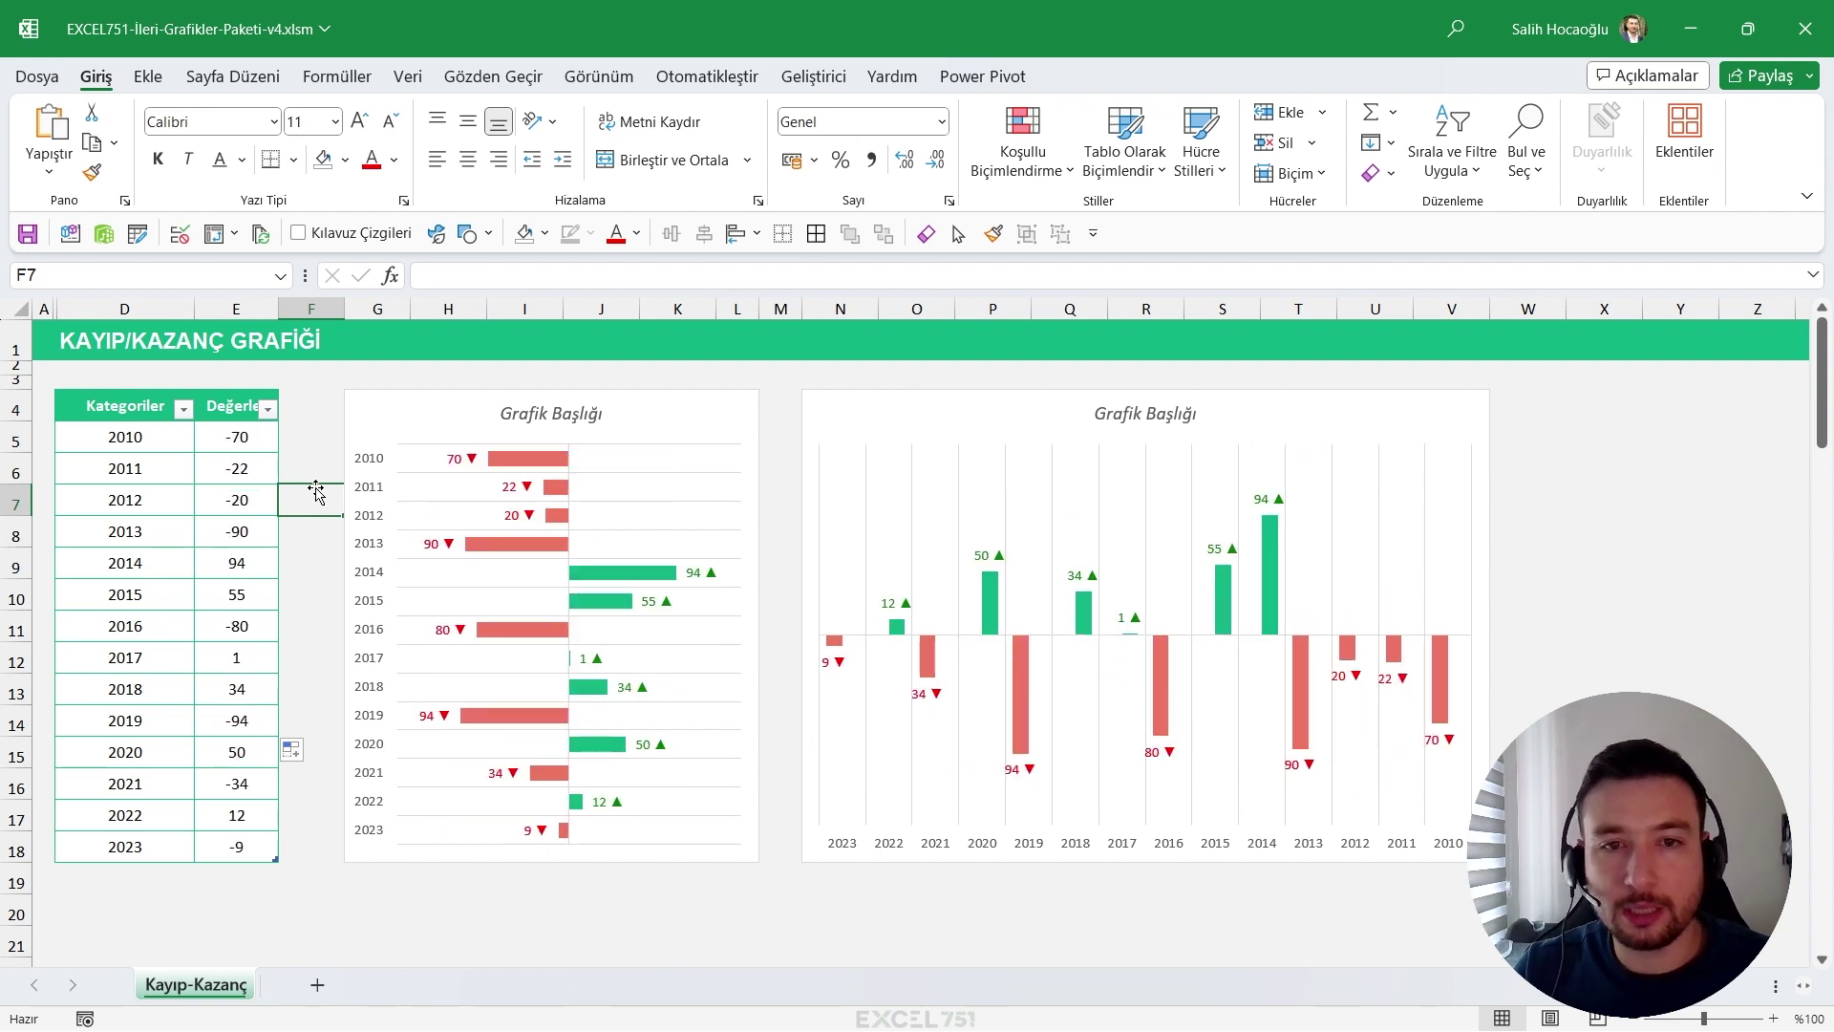
{"action": "key", "text": "F9"}
{"action": "key", "text": "F9"}
{"action": "key", "text": "F9"}
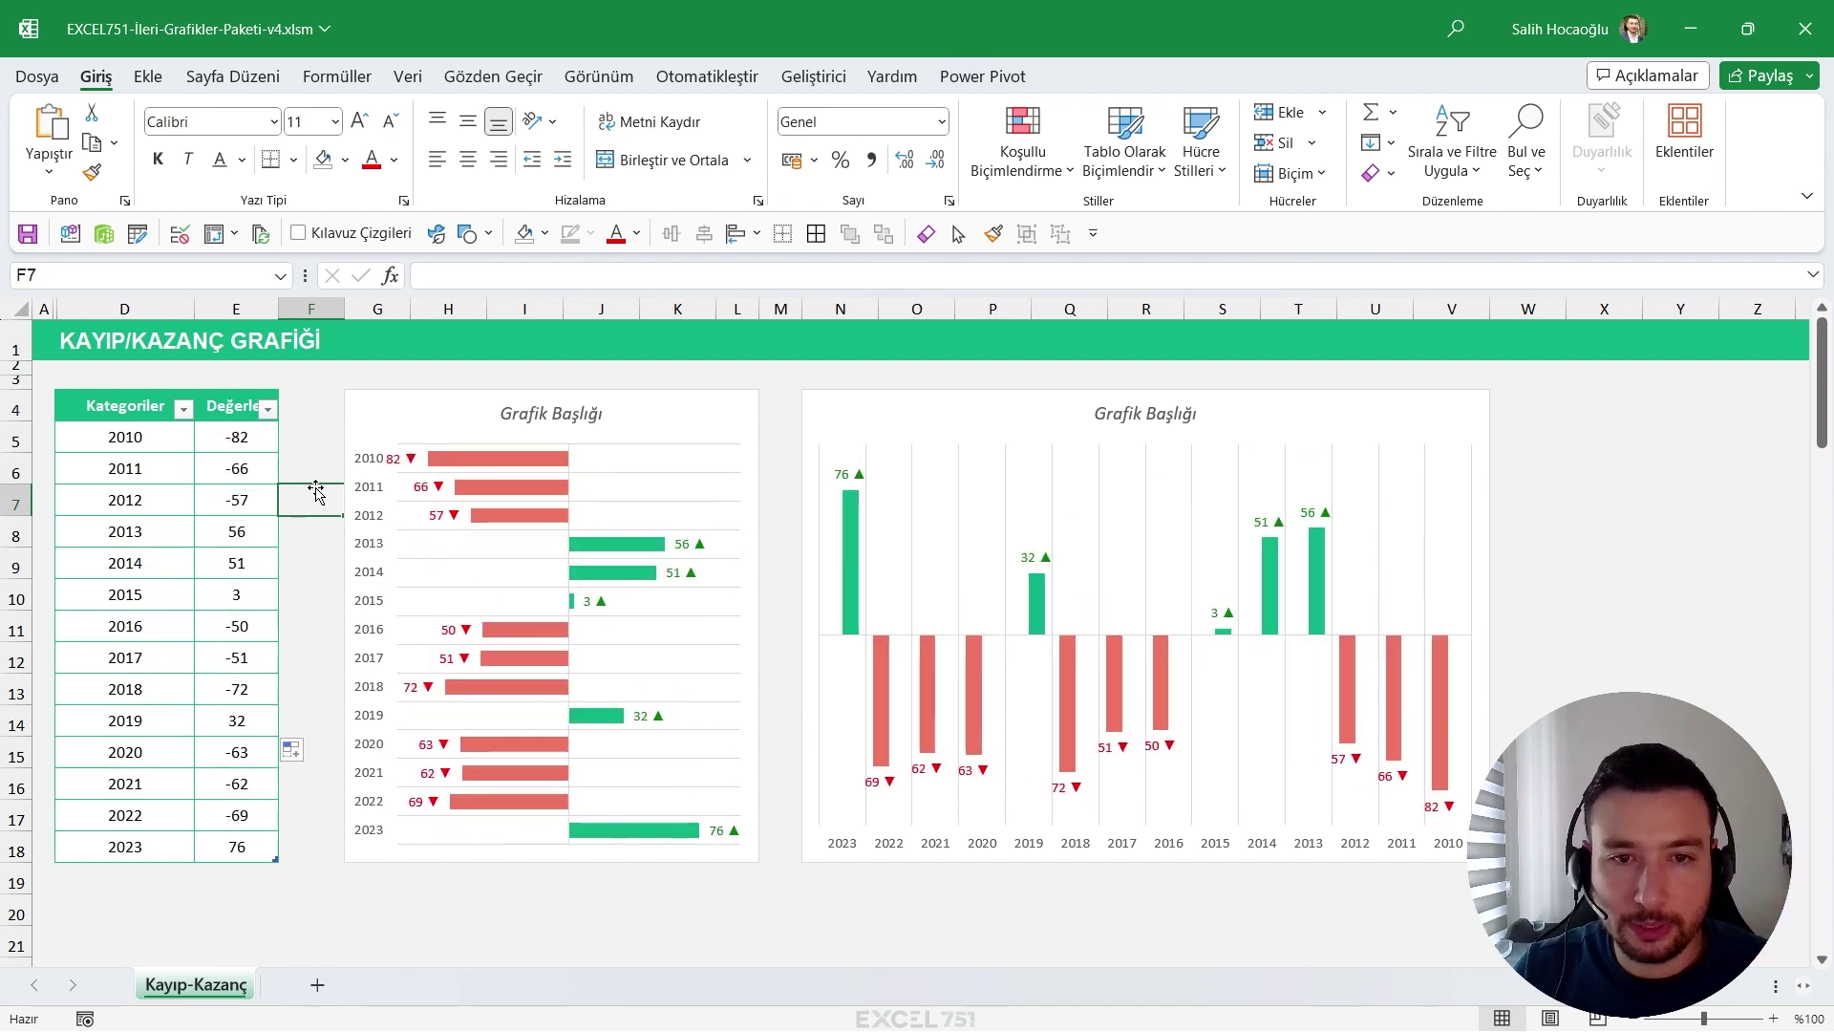
{"action": "key", "text": "F9"}
{"action": "key", "text": "F9"}
{"action": "key", "text": "F9"}
{"action": "key", "text": "F9"}
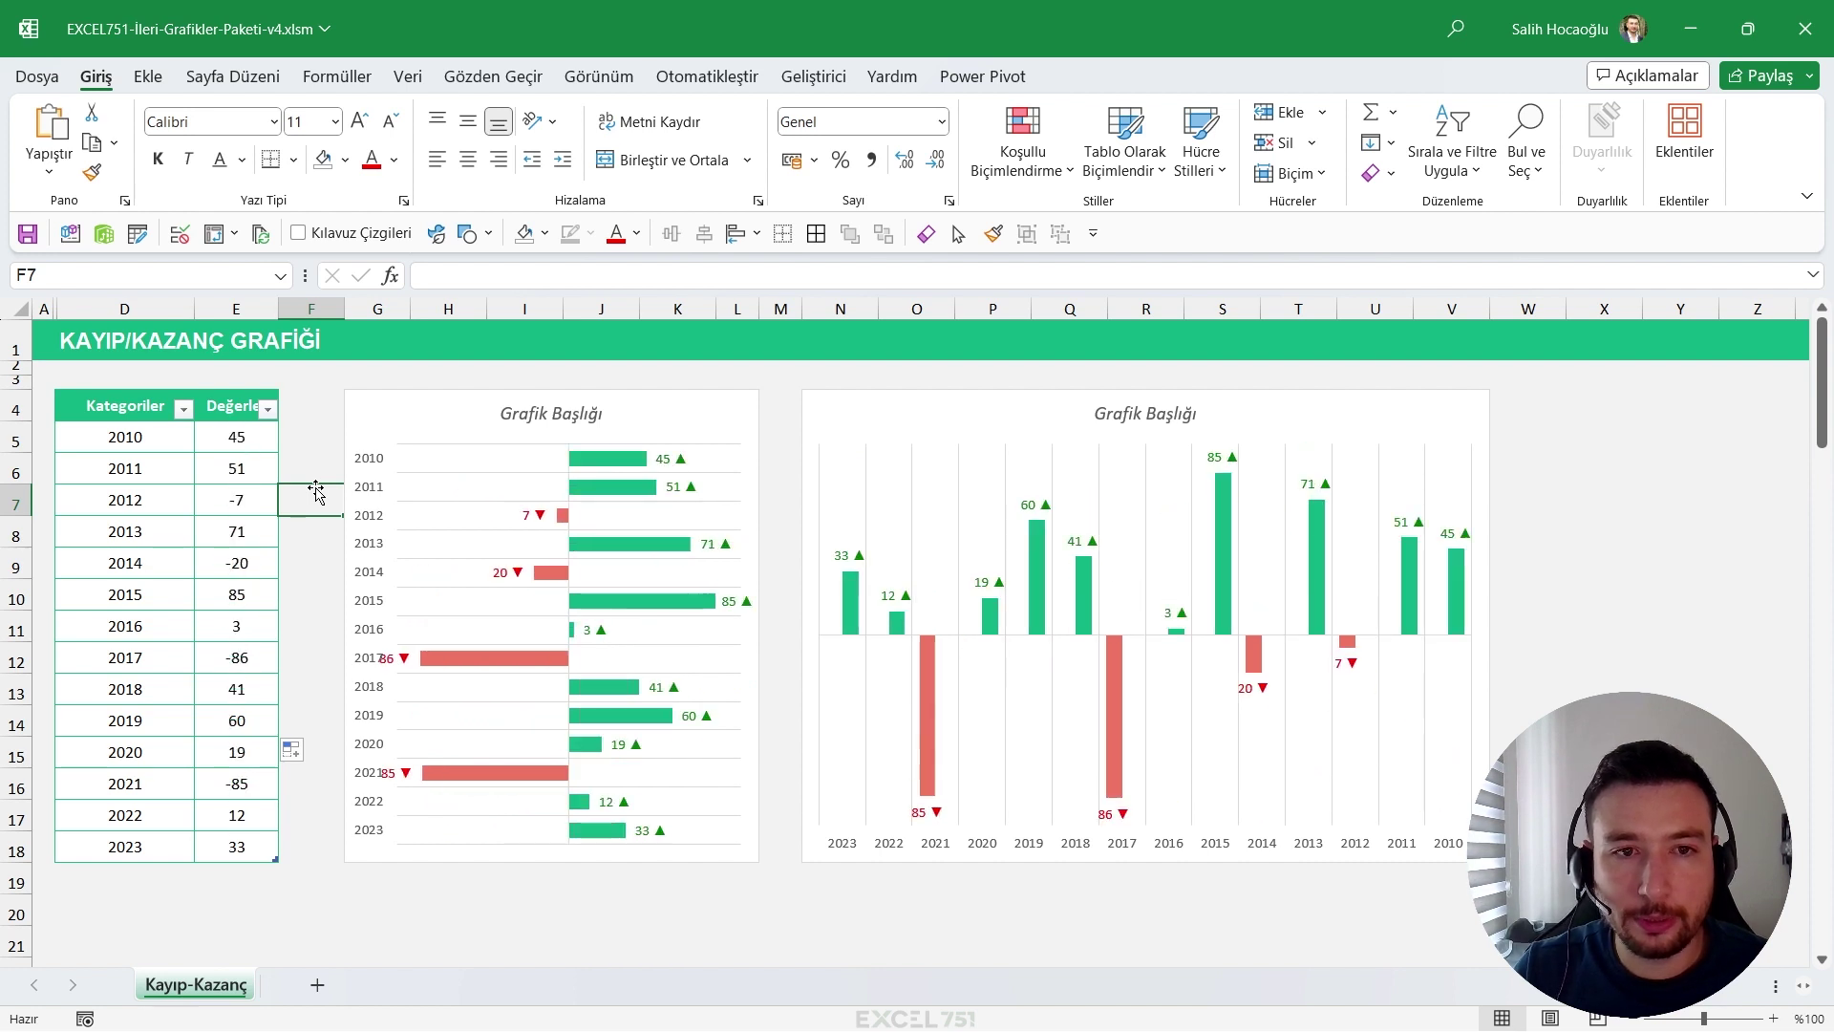
{"action": "key", "text": "F9"}
{"action": "key", "text": "F9"}
{"action": "key", "text": "F9"}
{"action": "key", "text": "F9"}
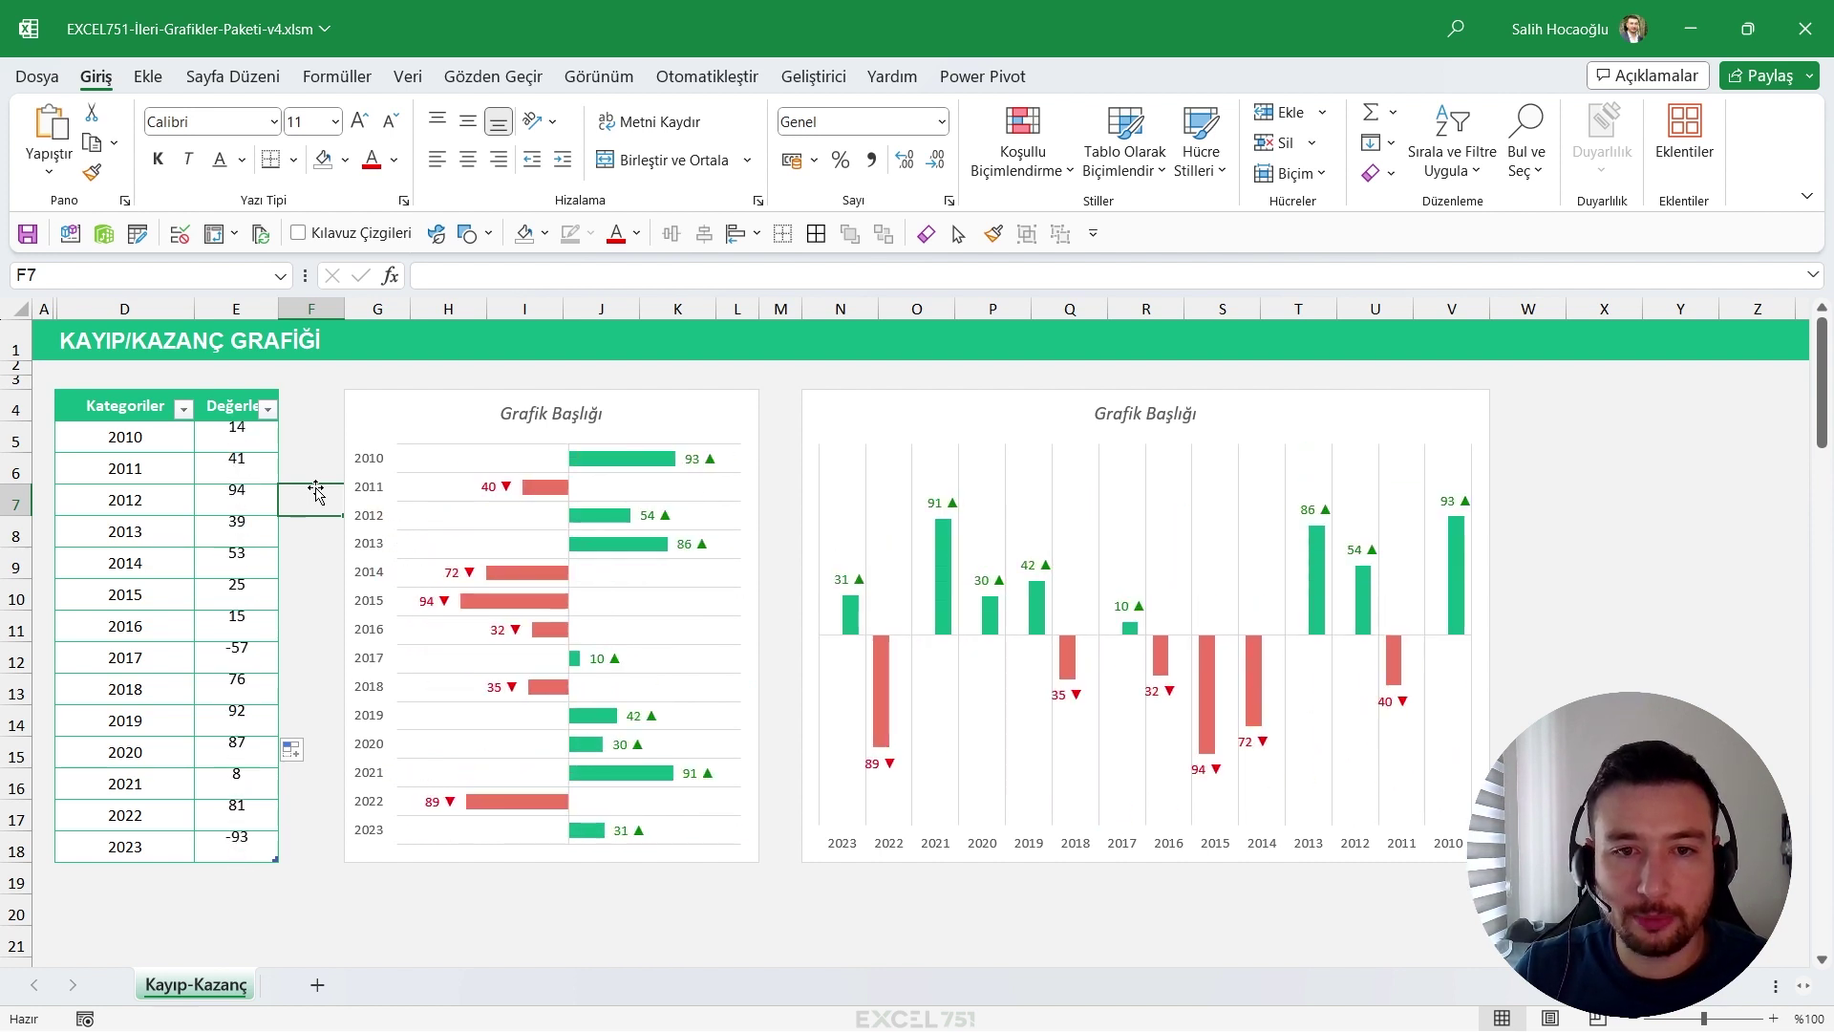
{"action": "key", "text": "F9"}
{"action": "key", "text": "F9"}
{"action": "key", "text": "F9"}
{"action": "scroll", "coordinate": [316, 487], "scroll_direction": "up", "scroll_amount": 1, "text": "ctrl"}
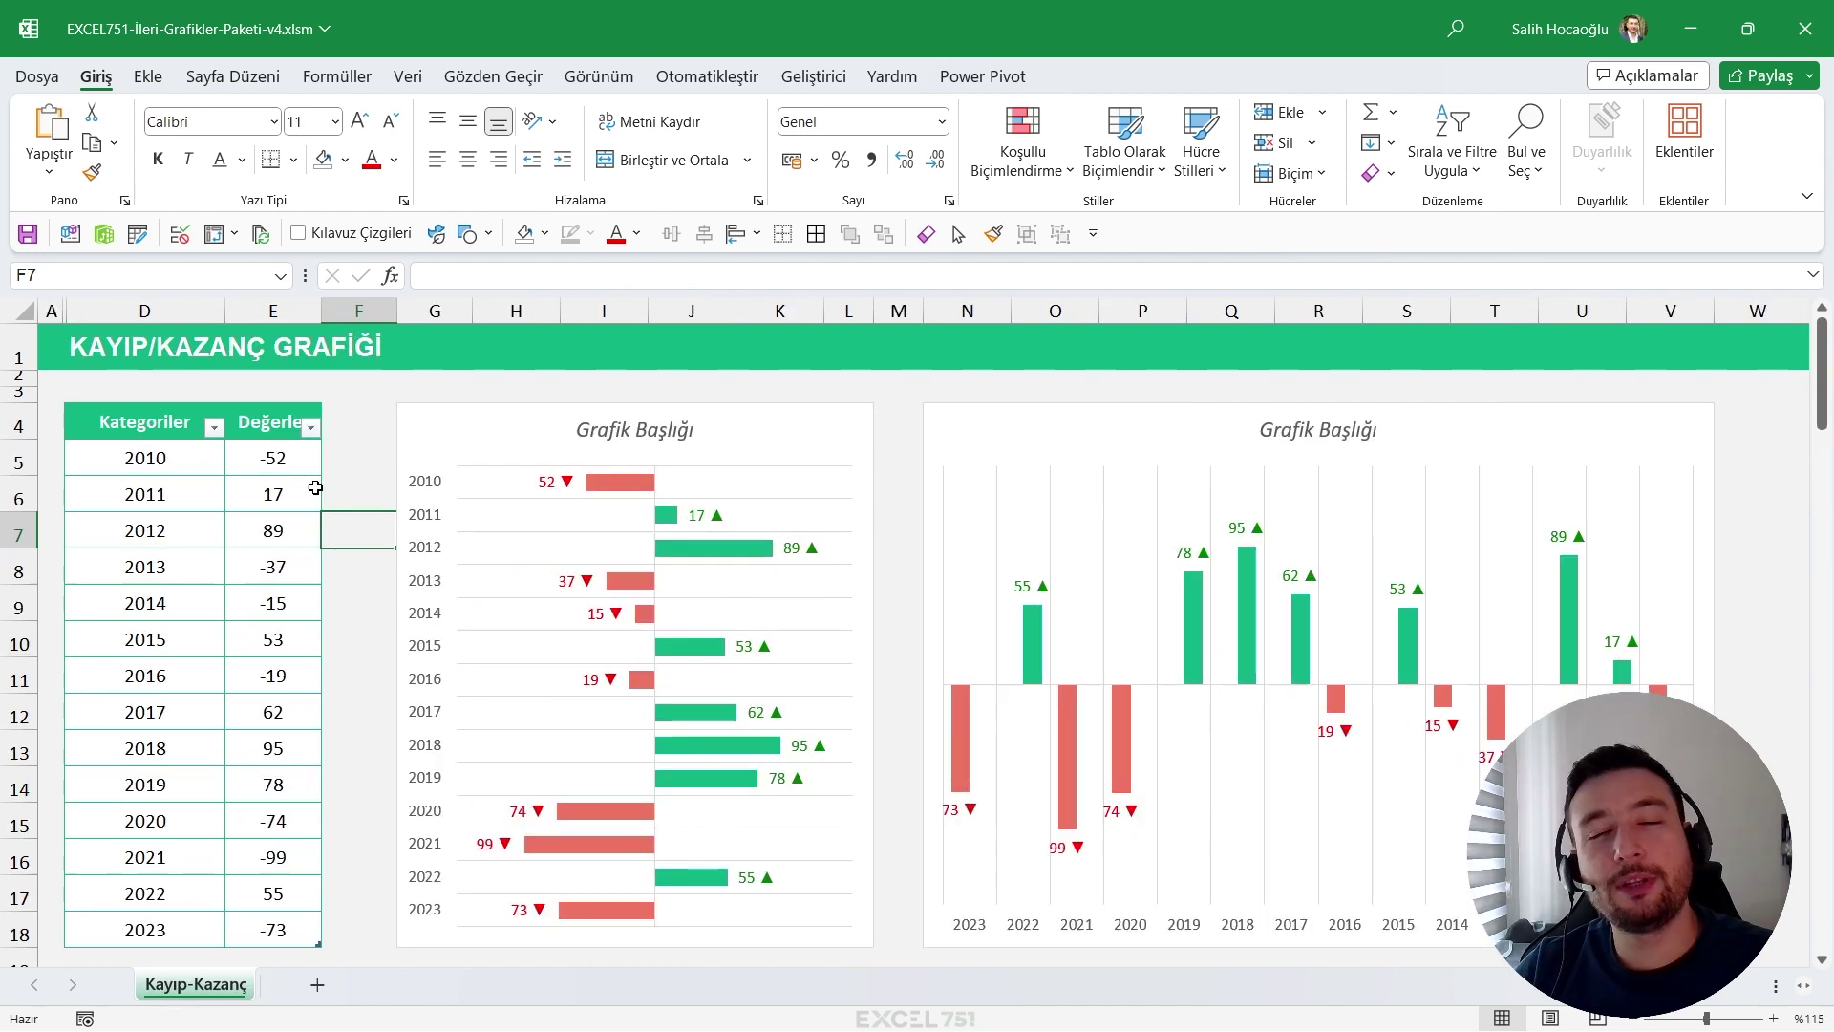